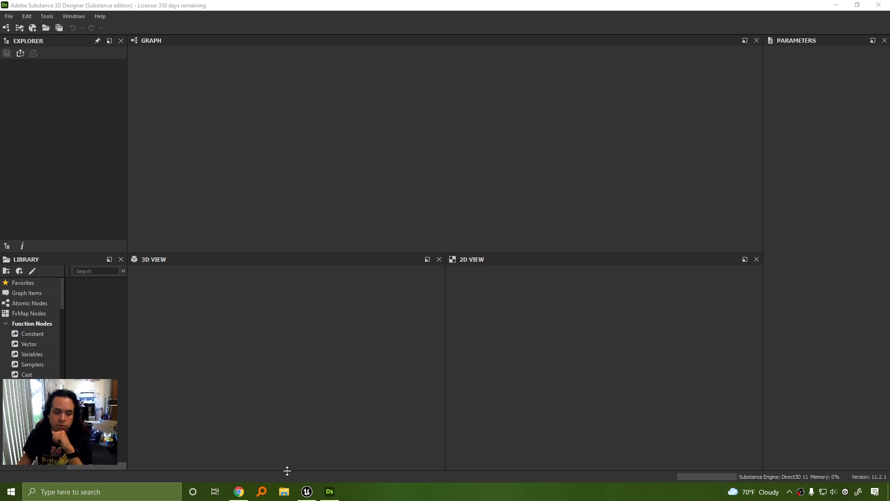
# Switch to Unreal Editor, open Quixel Bridge from the project's content options, and maximize its window.
pyautogui.click(307, 491)
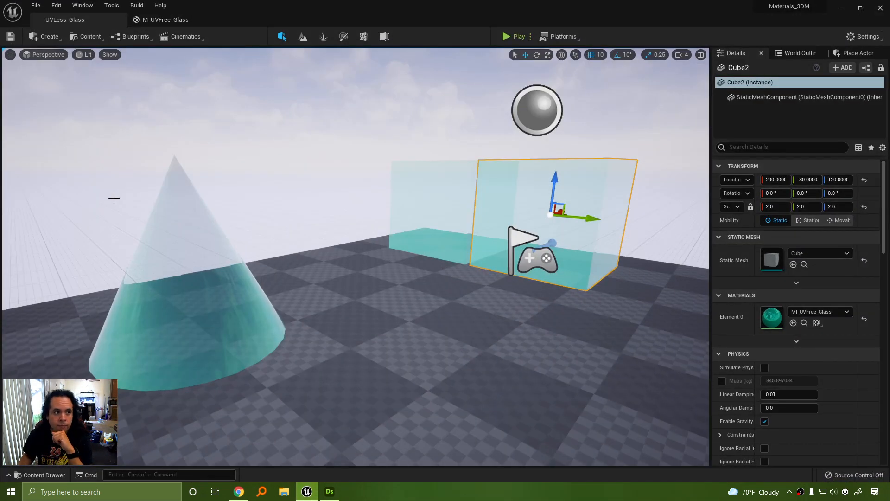
pyautogui.click(43, 36)
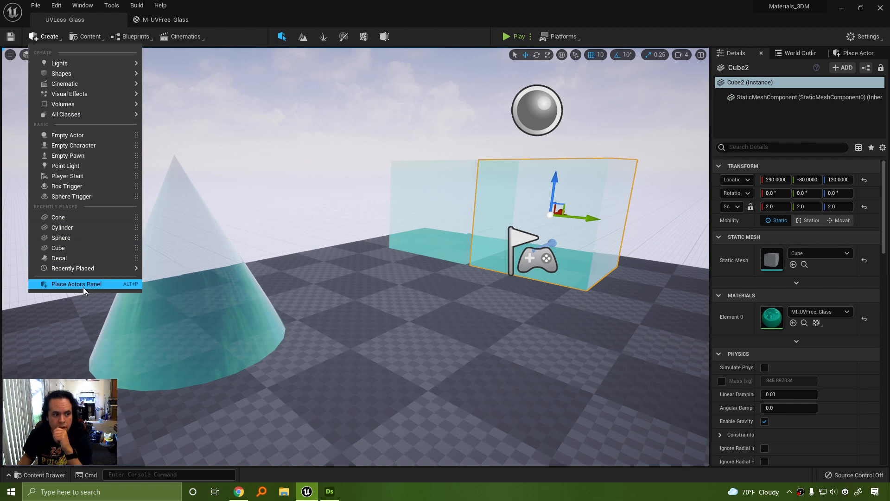
pyautogui.click(94, 37)
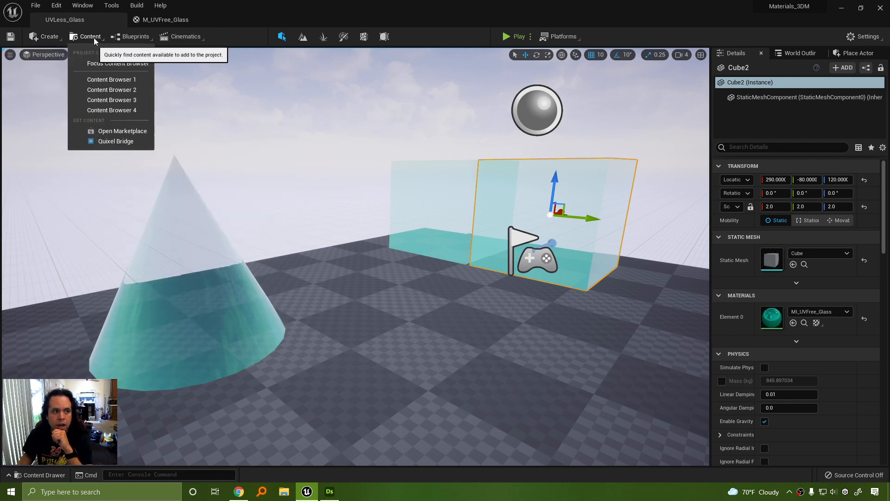
pyautogui.click(118, 141)
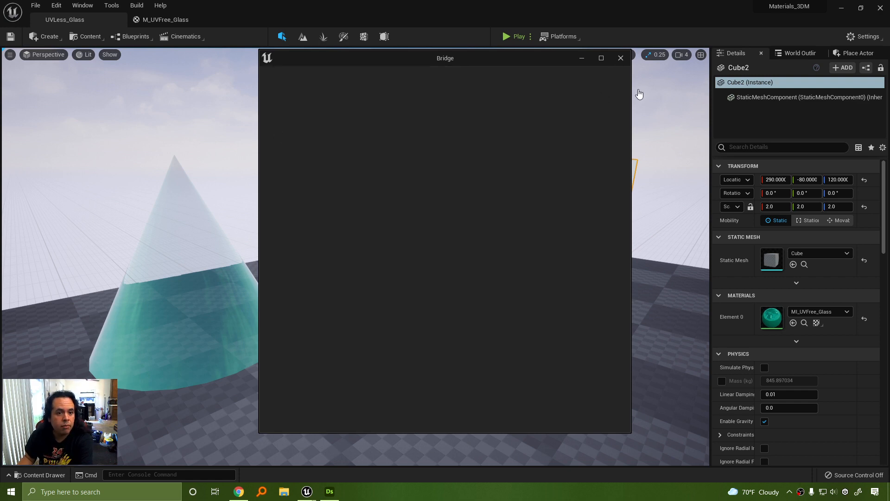
pyautogui.click(601, 59)
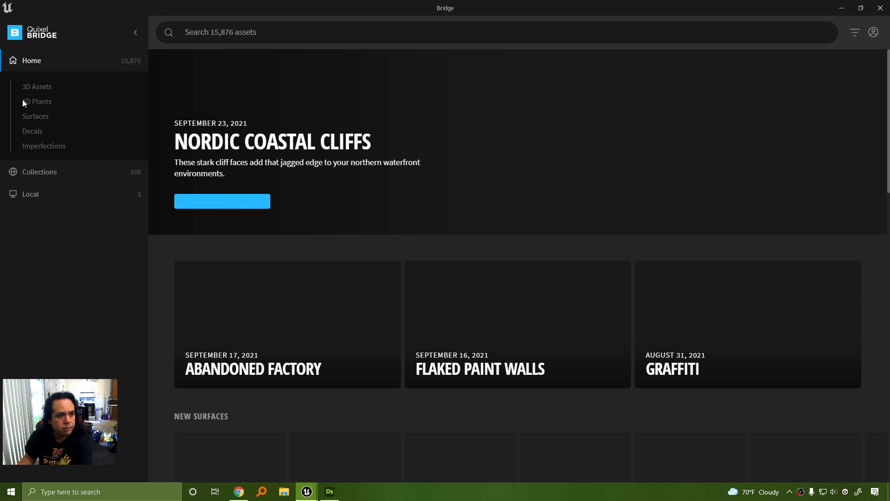
# Browse the Bridge library's Surfaces to the Coal category and select the dark grey Coal Ash surface.
pyautogui.click(40, 118)
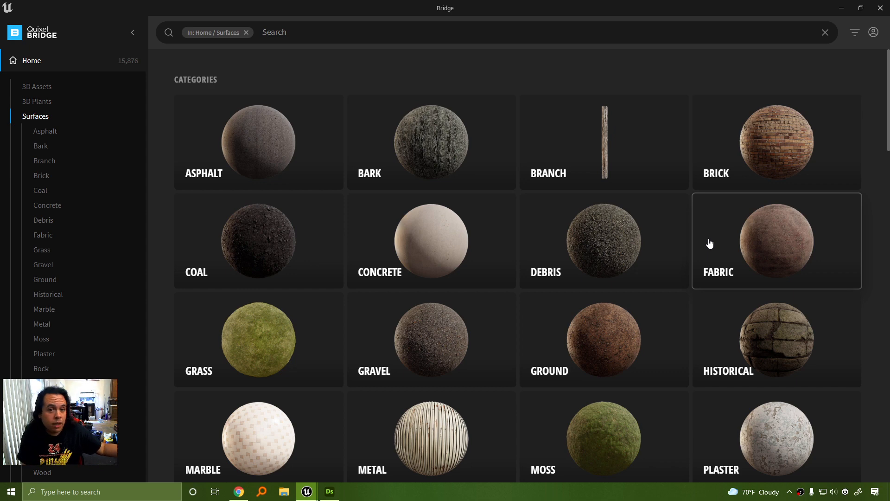
pyautogui.click(265, 239)
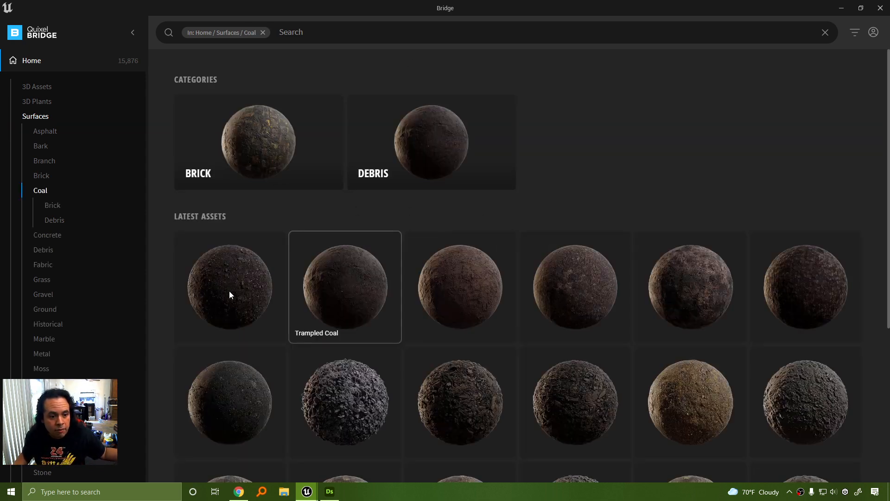
pyautogui.scroll(-2, 367, 402)
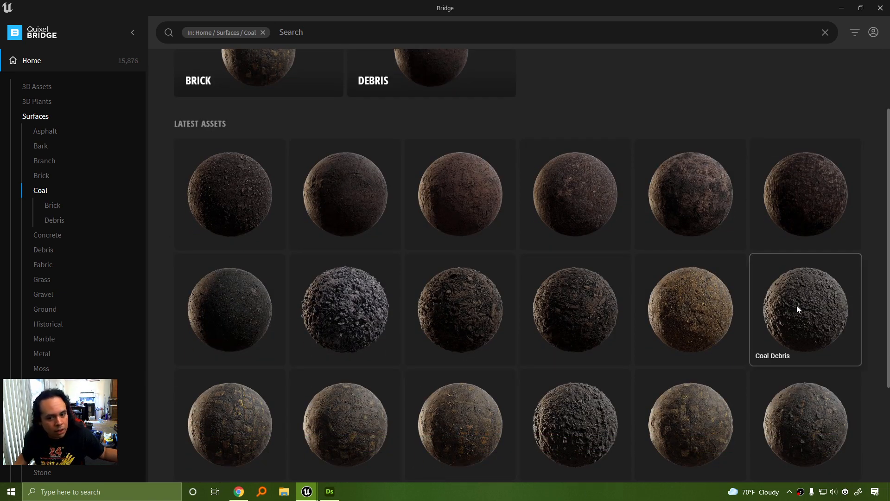
pyautogui.click(344, 305)
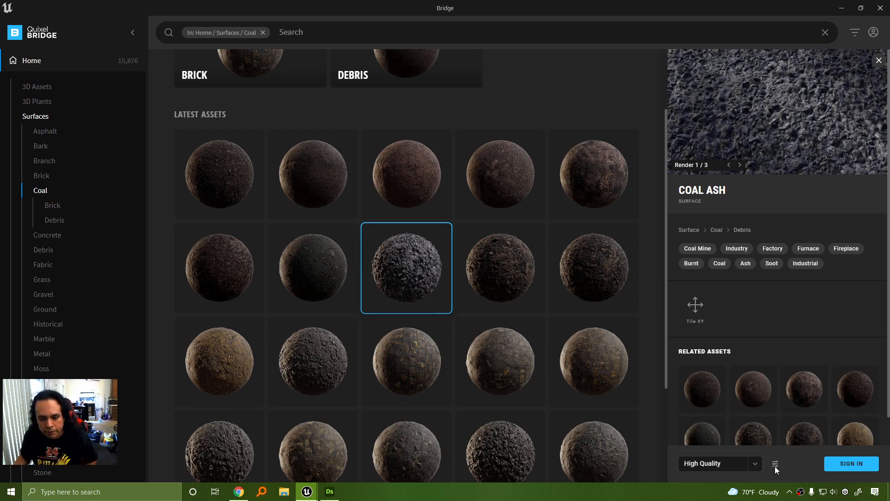
# Sign in to Bridge, download the Coal Ash surface at High Quality, and add it to the project.
pyautogui.click(854, 469)
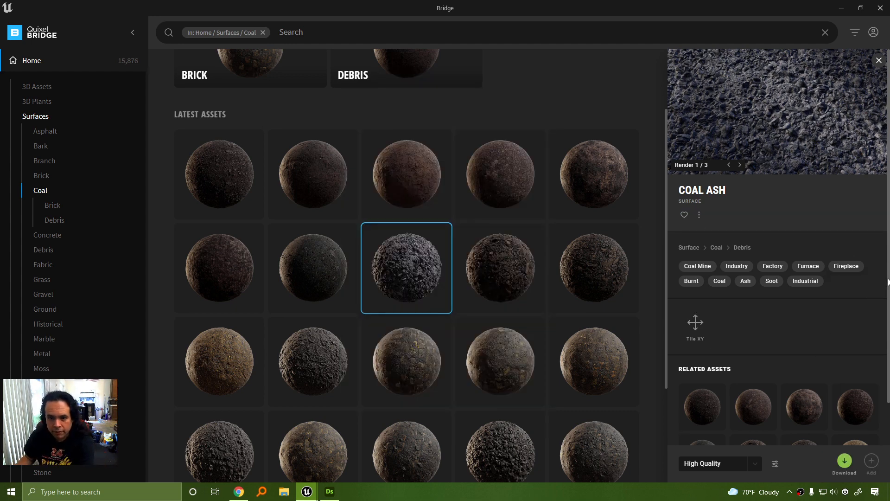
pyautogui.scroll(-1, 886, 305)
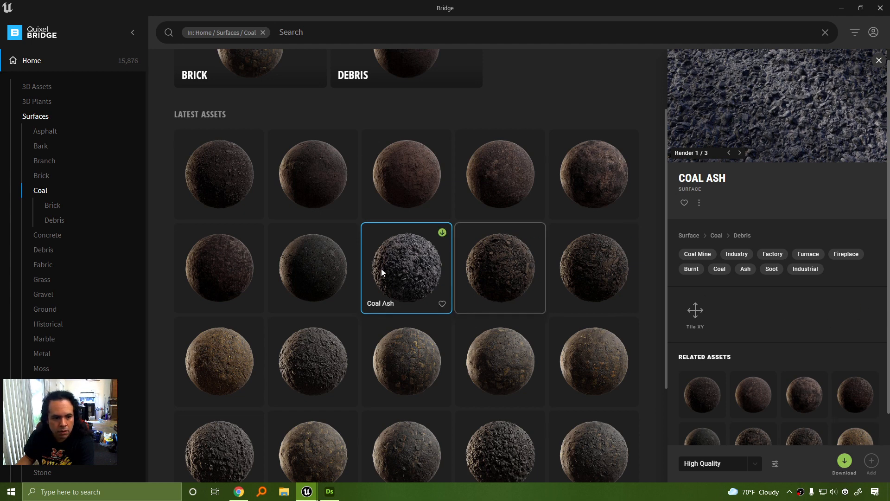
pyautogui.scroll(-3, 496, 370)
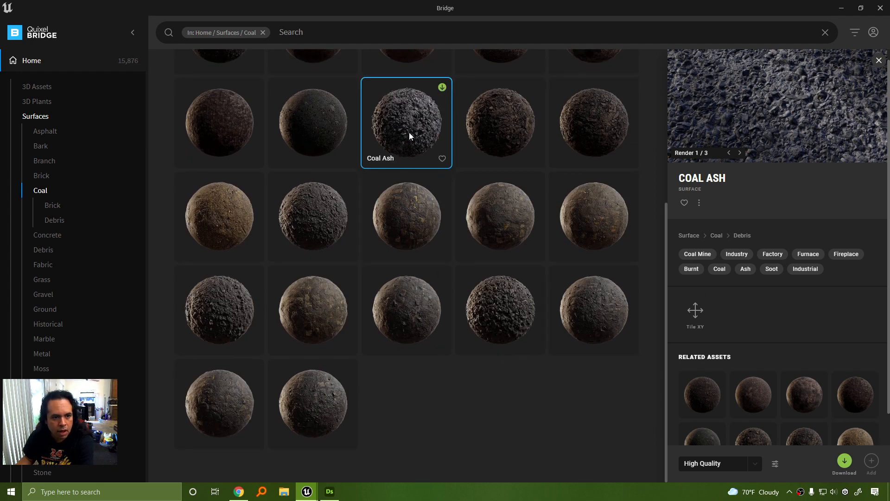
pyautogui.click(844, 461)
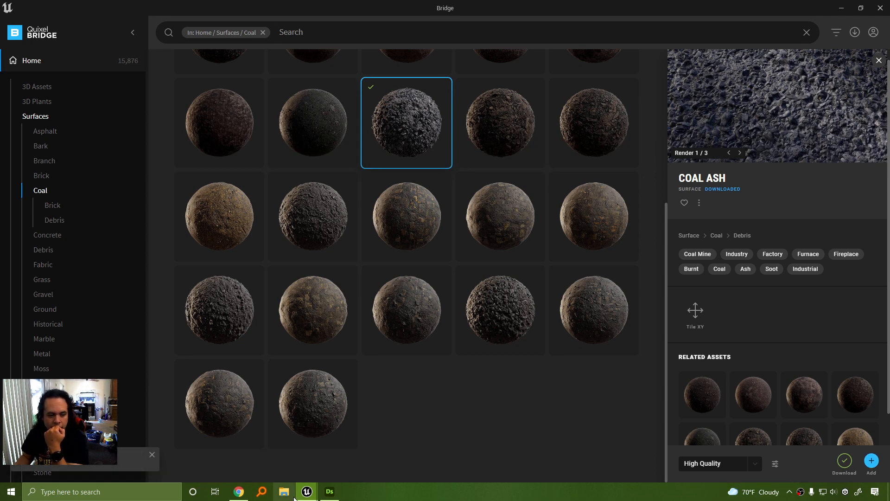
# Return to the level editor, open the imported MI_Coal_Ash_rmqltsp0_4K material instance, and examine its sphere preview.
pyautogui.moveTo(307, 490)
pyautogui.click(260, 466)
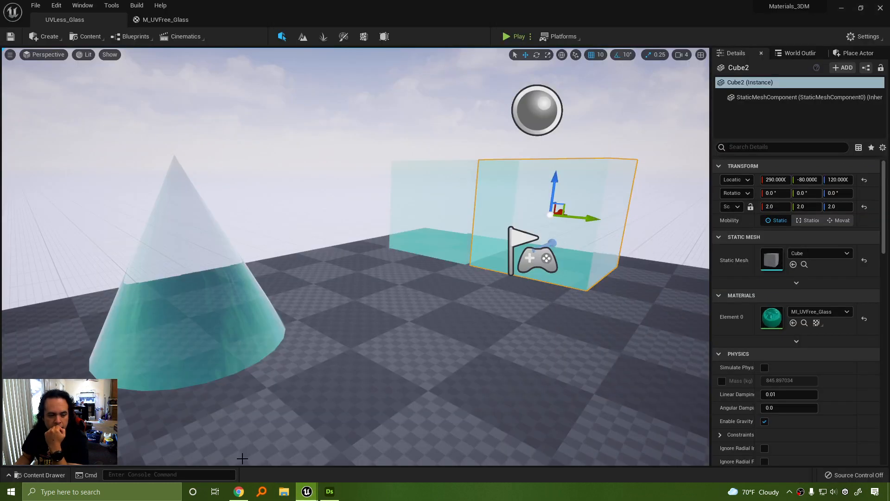
pyautogui.click(41, 475)
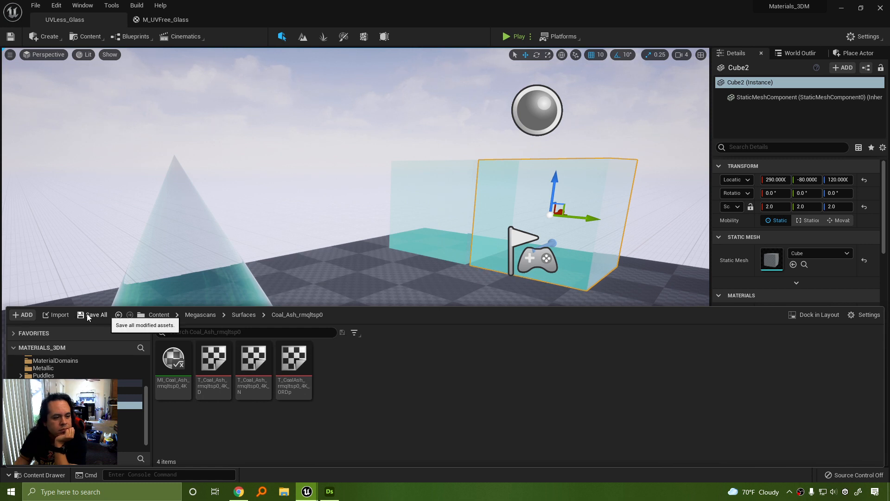
pyautogui.doubleClick(174, 374)
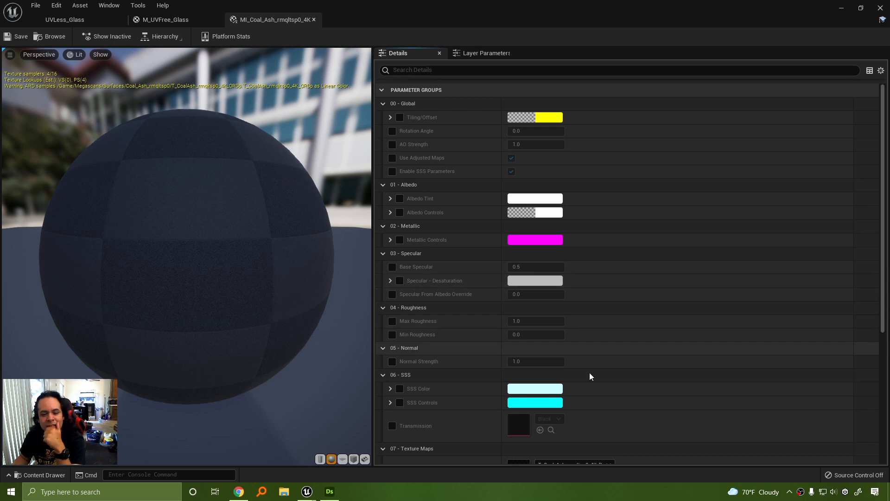
pyautogui.moveTo(207, 227); pyautogui.dragTo(207, 246)
pyautogui.moveTo(319, 250)
pyautogui.mouseDown()
pyautogui.moveTo(301, 251)
pyautogui.moveTo(292, 234)
pyautogui.moveTo(304, 255)
pyautogui.moveTo(319, 249)
pyautogui.mouseUp()
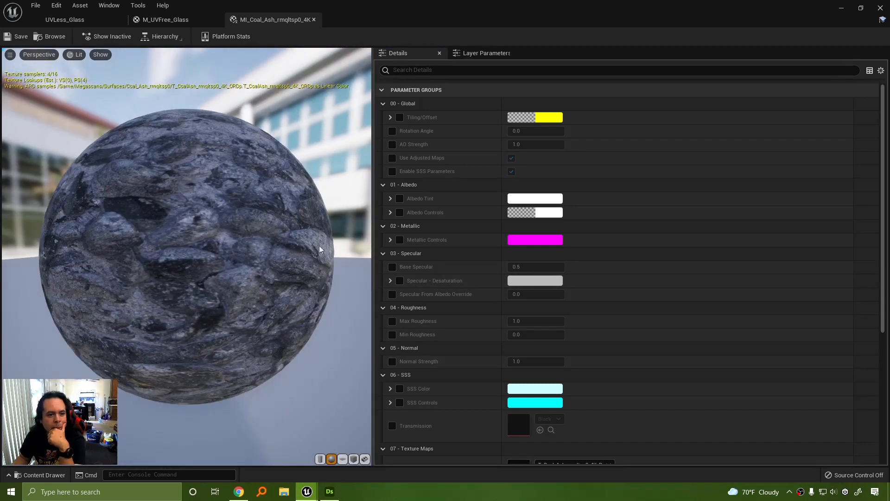
# Search the material instance's parameters for "disp", clear the filter, and view the preview sphere from another angle.
pyautogui.click(539, 71)
pyautogui.write('disp')
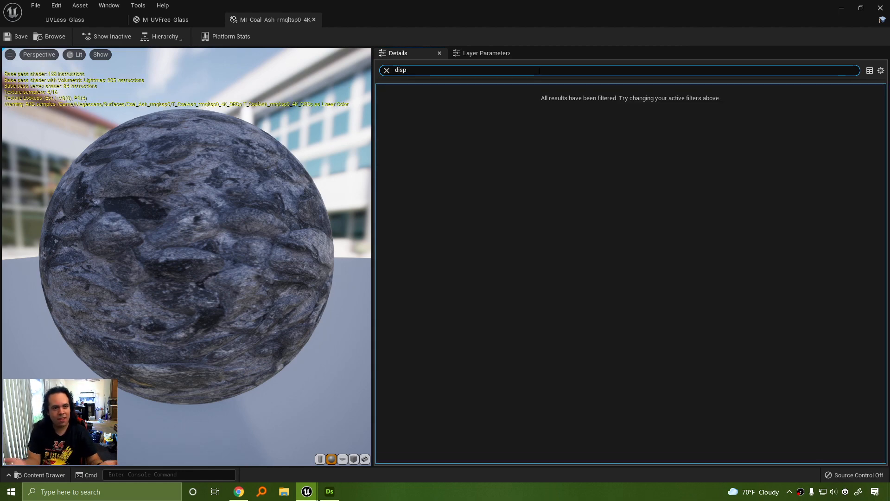
pyautogui.press('BackSpace')
pyautogui.press('BackSpace')
pyautogui.press('BackSpace')
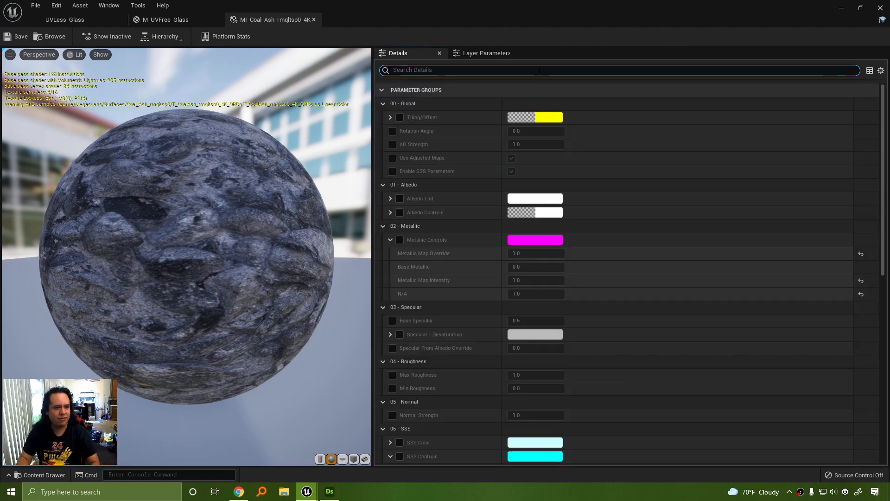
pyautogui.moveTo(194, 252); pyautogui.dragTo(51, 234)
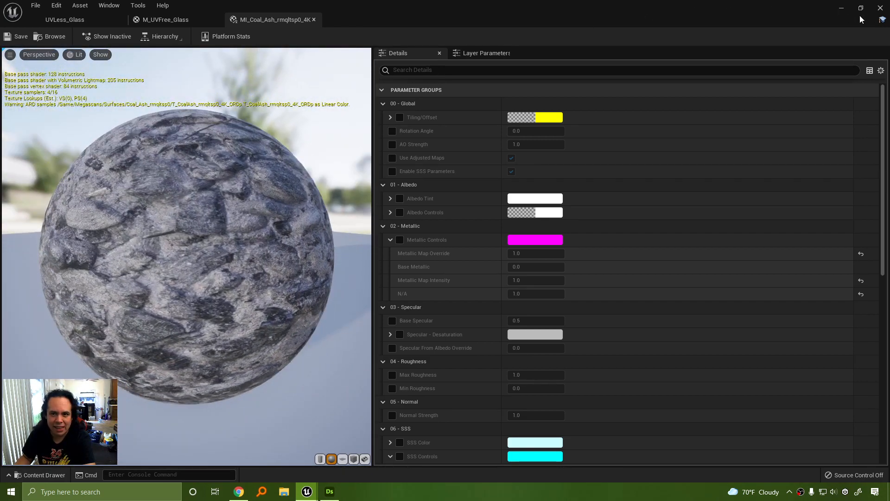
pyautogui.click(841, 8)
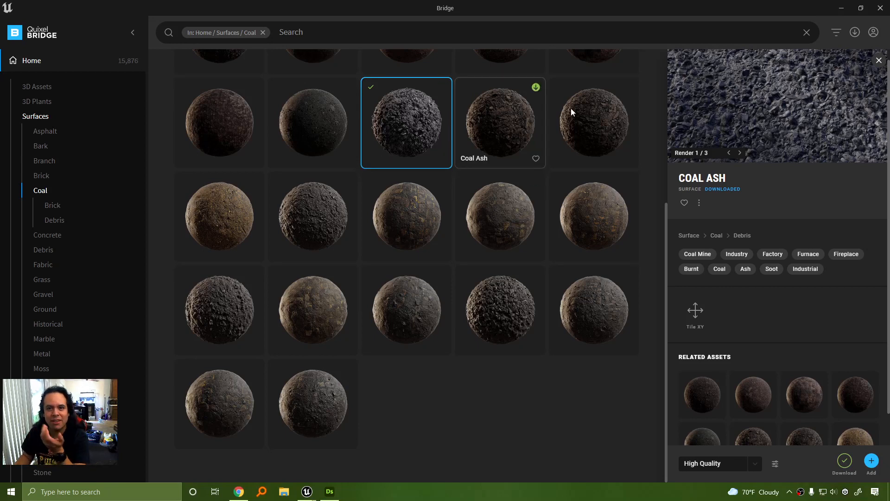
pyautogui.click(842, 8)
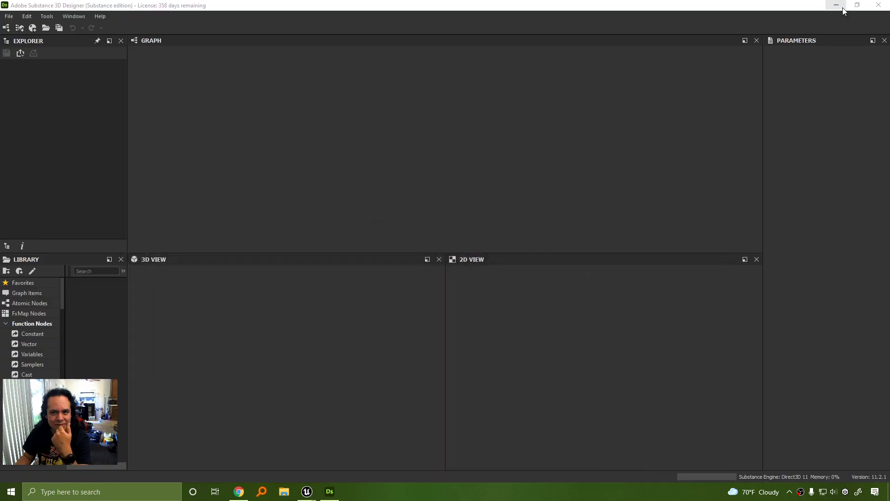
pyautogui.click(842, 6)
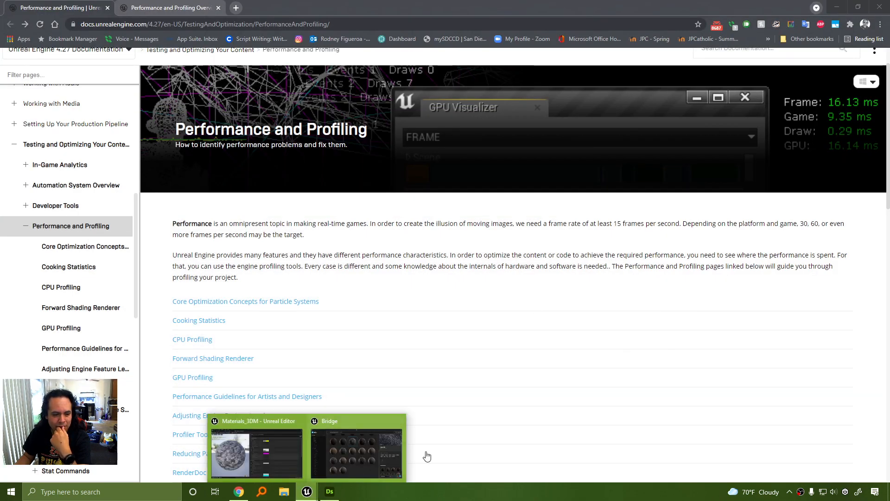
pyautogui.hotkey('alt', 'Tab')
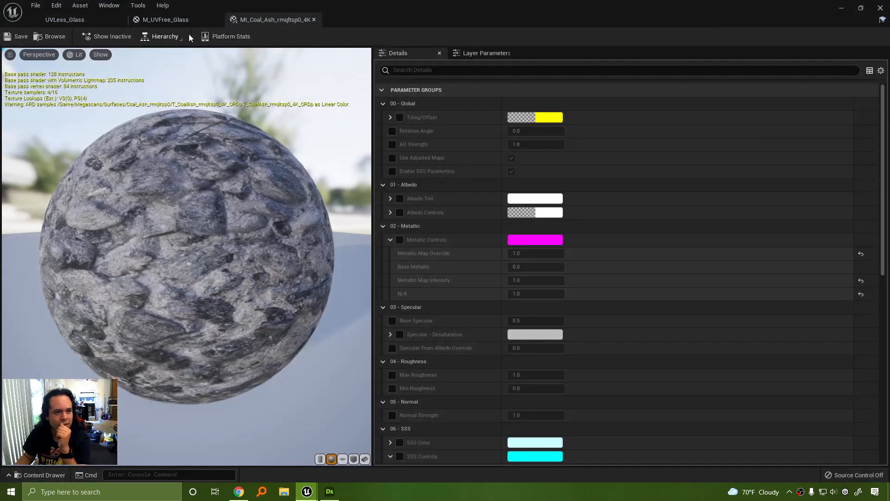
# Apply the MI_Coal_Ash_rmqltsp0_4K material instance to the floor in the UVLess_Glass level.
pyautogui.click(68, 21)
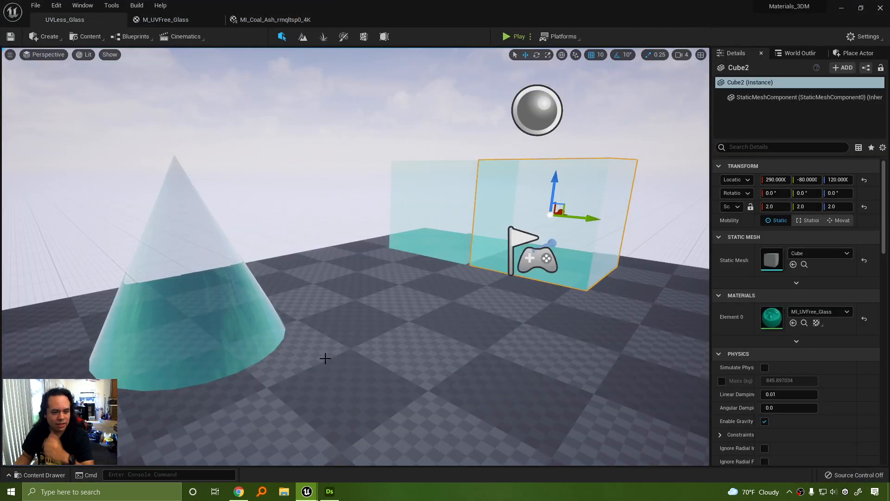
pyautogui.click(35, 475)
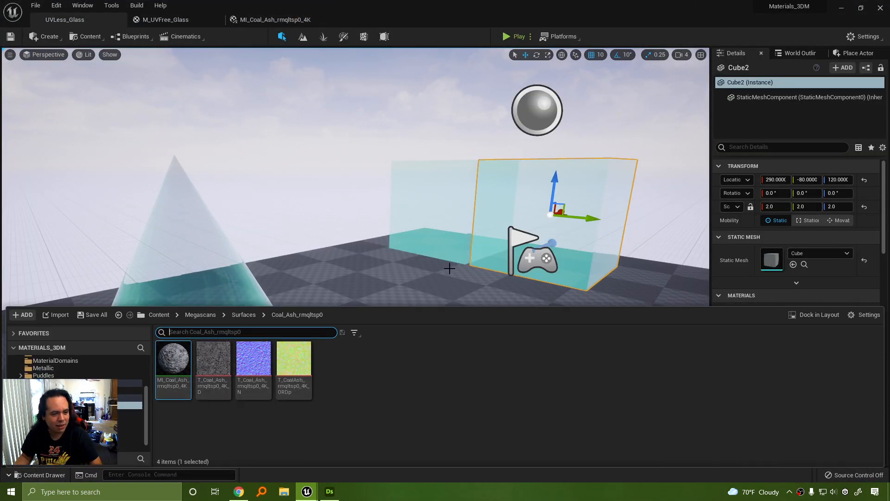
pyautogui.moveTo(449, 268); pyautogui.dragTo(357, 269, button='right')
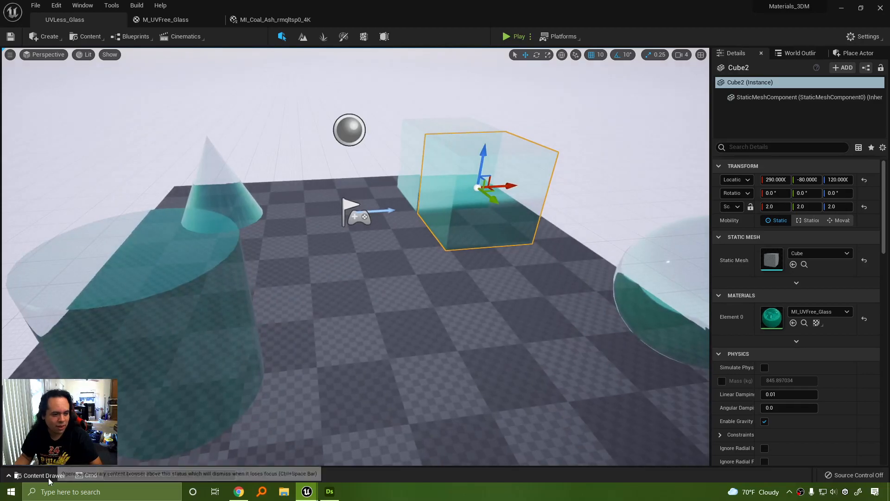
pyautogui.click(46, 477)
pyautogui.moveTo(169, 370); pyautogui.dragTo(381, 263)
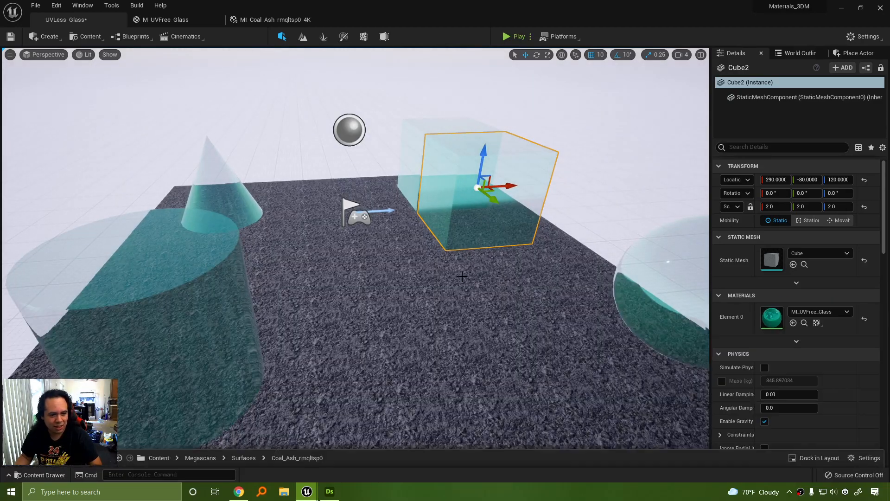
# Apply the MI_Coal_Ash_rmqltsp0_4K material instance to the glass sphere in the level.
pyautogui.moveTo(381, 263); pyautogui.dragTo(448, 275, button='right')
pyautogui.click(49, 475)
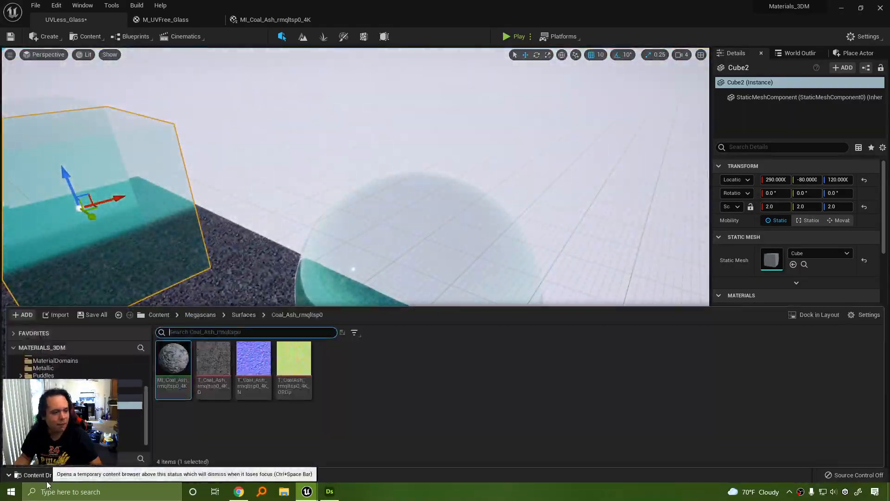
pyautogui.moveTo(165, 375); pyautogui.dragTo(415, 259)
pyautogui.moveTo(415, 260); pyautogui.dragTo(362, 243, button='right')
pyautogui.moveTo(514, 297); pyautogui.dragTo(539, 267, button='right')
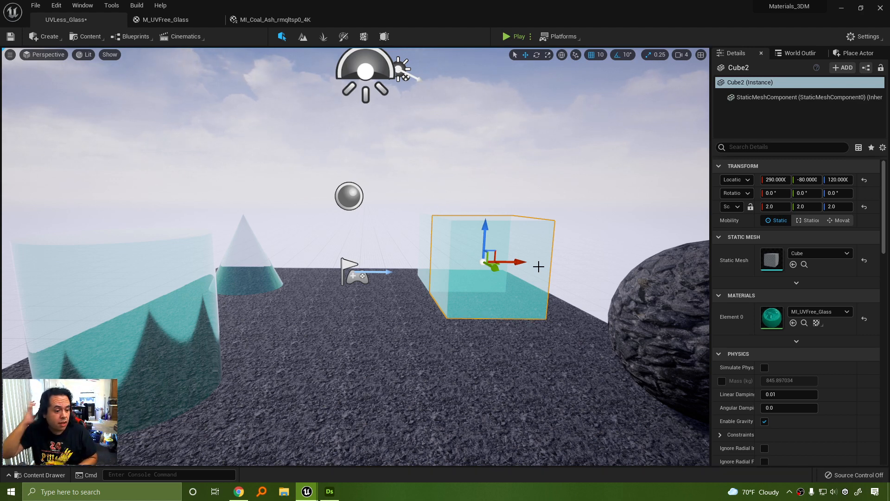
# Open the T_Coal_Ash_rmqltsp0_4K_D texture from the Coal_Ash_rmqltsp0 folder and examine it in the texture editor.
pyautogui.click(42, 475)
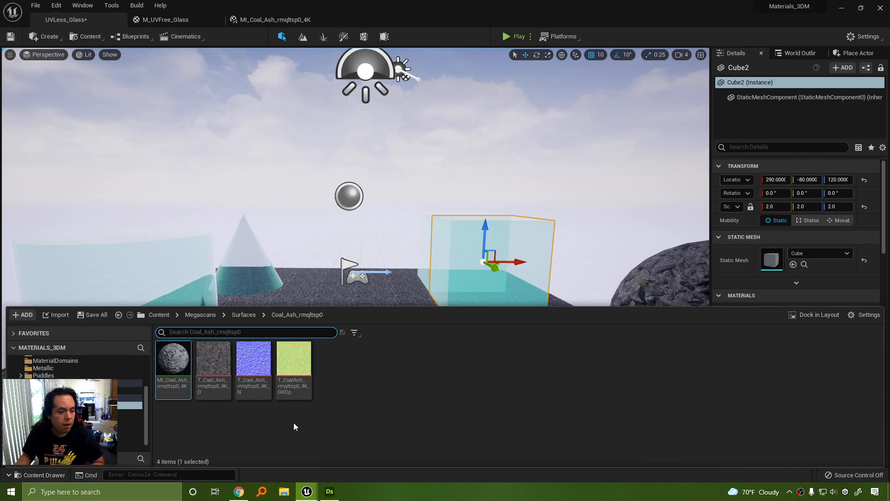
pyautogui.click(217, 359)
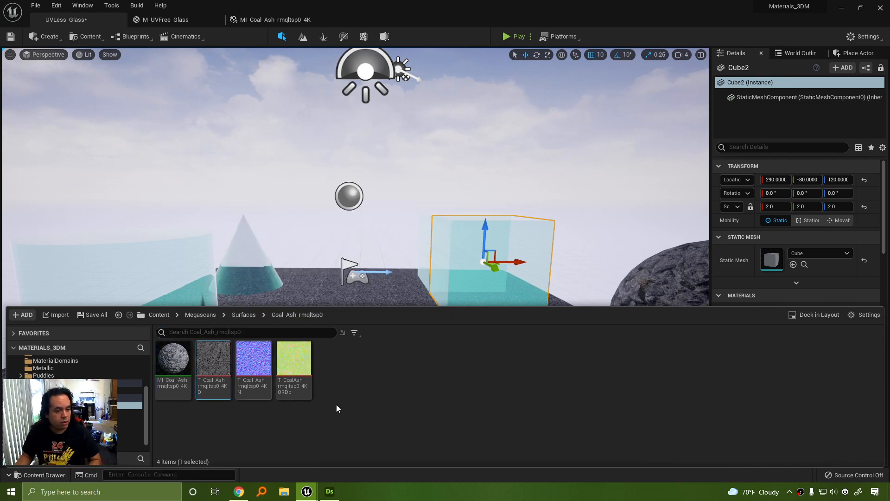
pyautogui.doubleClick(221, 359)
pyautogui.click(87, 22)
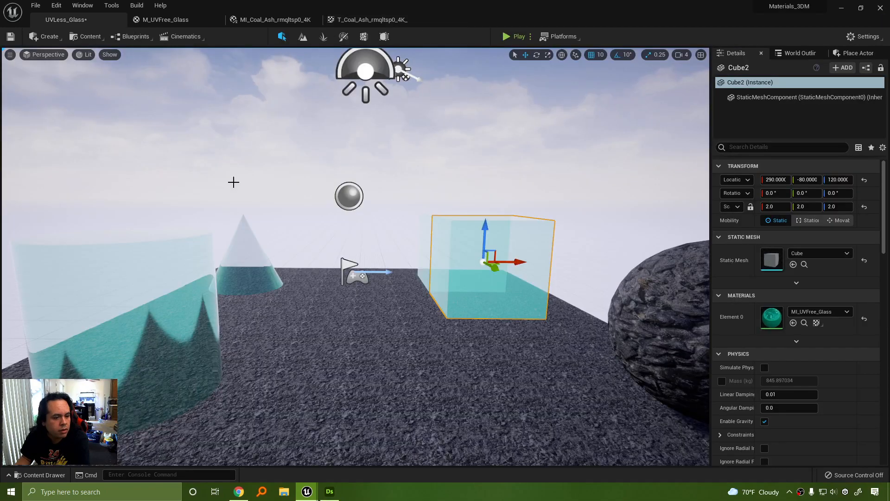
pyautogui.click(371, 20)
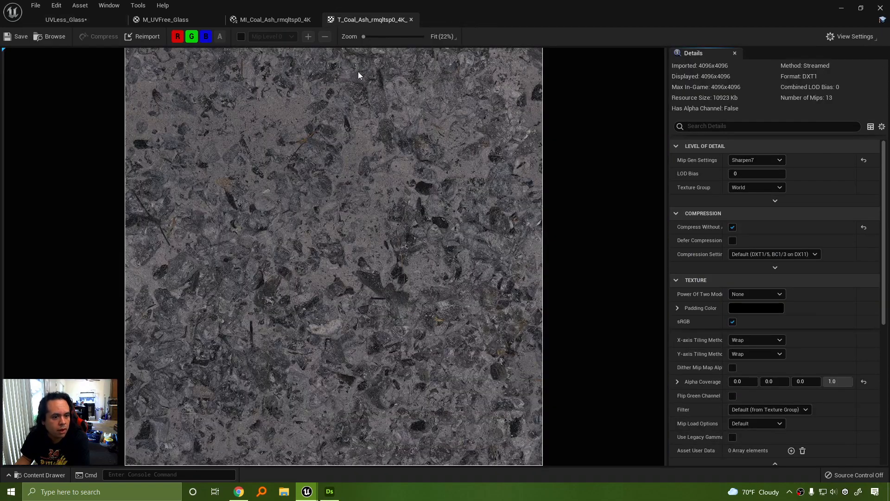
# Open the Coal Ash normal texture and the T_CoalAsh_rmqltsp0_4K_ORDp texture in their own editors.
pyautogui.hotkey('ctrl', 'space')
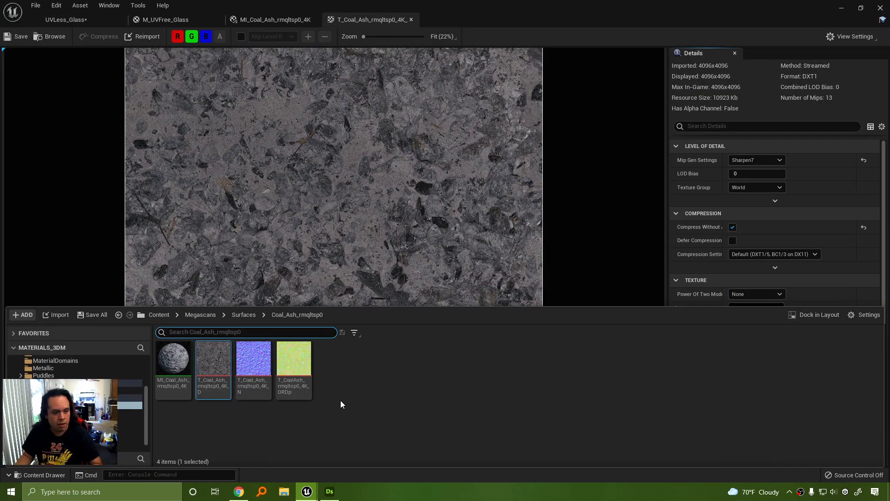
pyautogui.doubleClick(253, 360)
pyautogui.hotkey('ctrl', 'space')
pyautogui.click(307, 366)
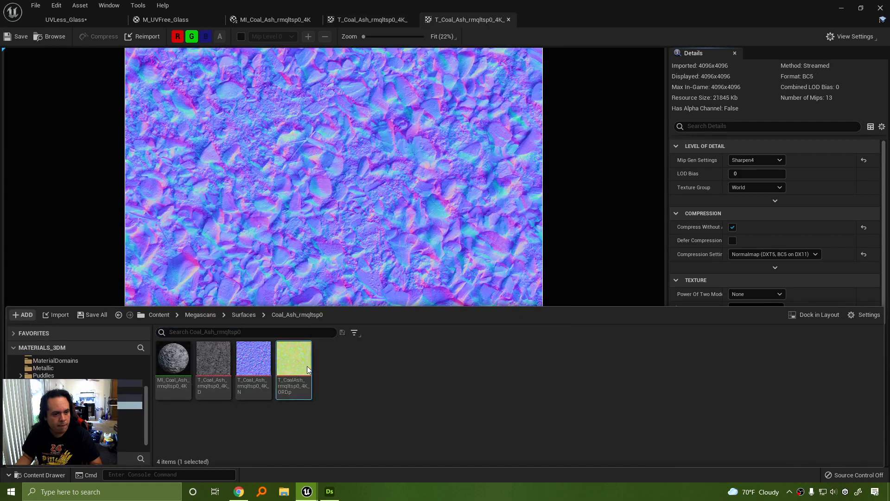
pyautogui.doubleClick(307, 366)
# Close the M_UVFree_Glass material editor, applying its pending changes to the original material.
pyautogui.click(182, 22)
pyautogui.click(216, 20)
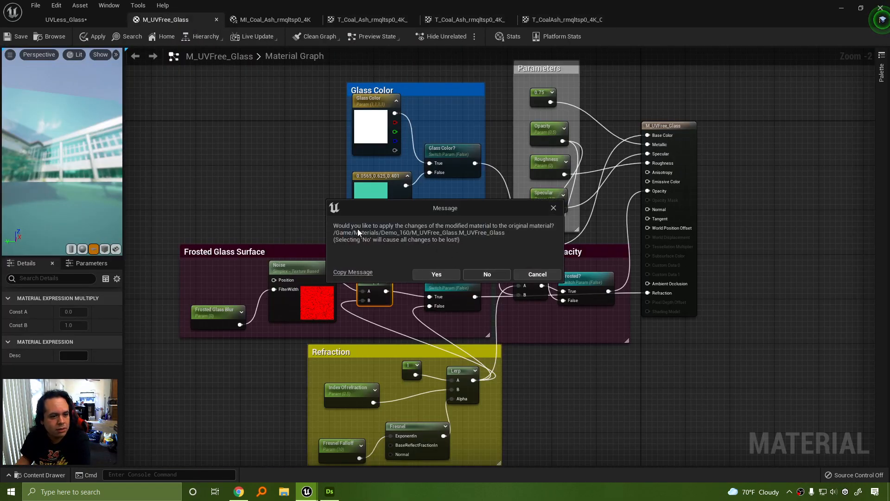
pyautogui.click(434, 273)
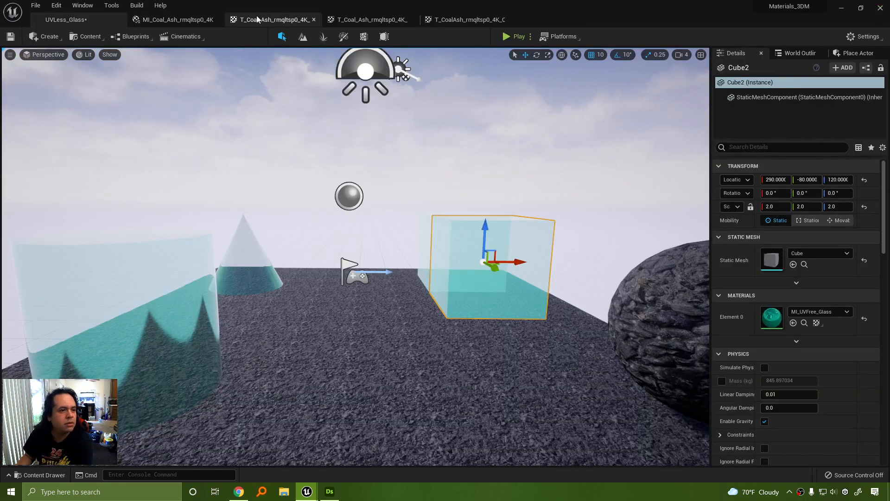
# Review the Coal Ash material instance and diffuse texture, and locate the ORDp texture in the asset folder.
pyautogui.click(190, 16)
pyautogui.click(267, 21)
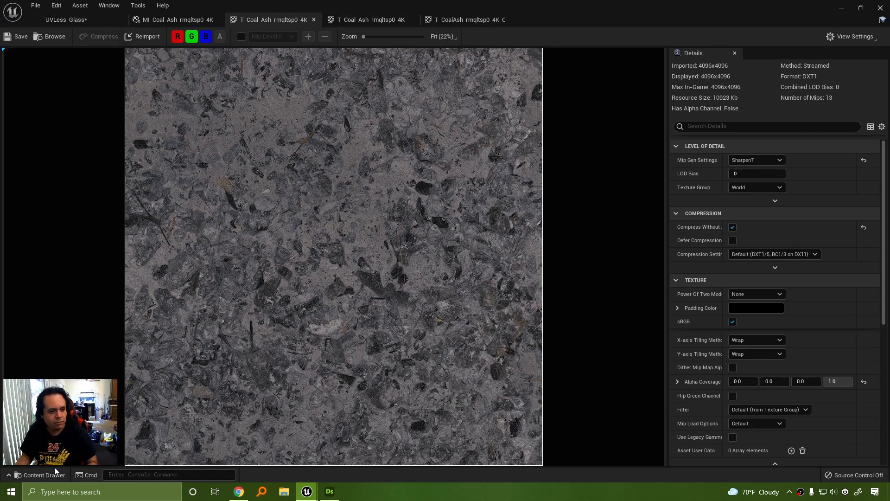
pyautogui.click(39, 473)
pyautogui.click(295, 399)
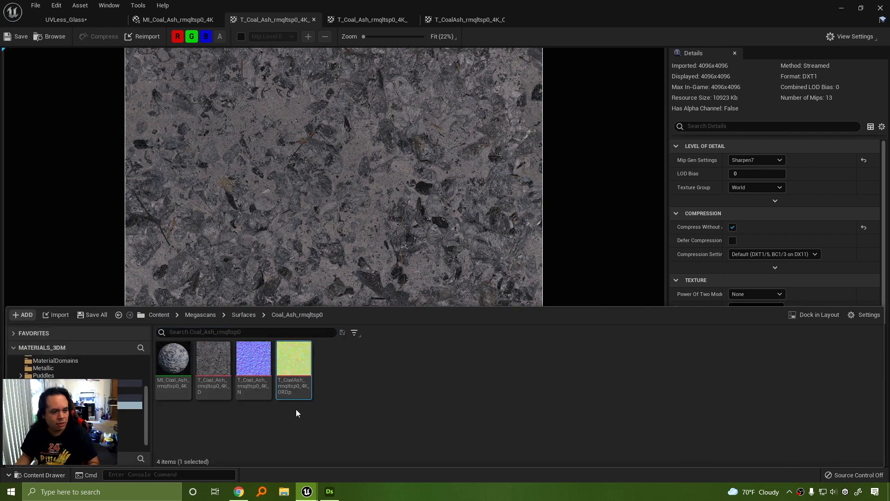
pyautogui.click(413, 241)
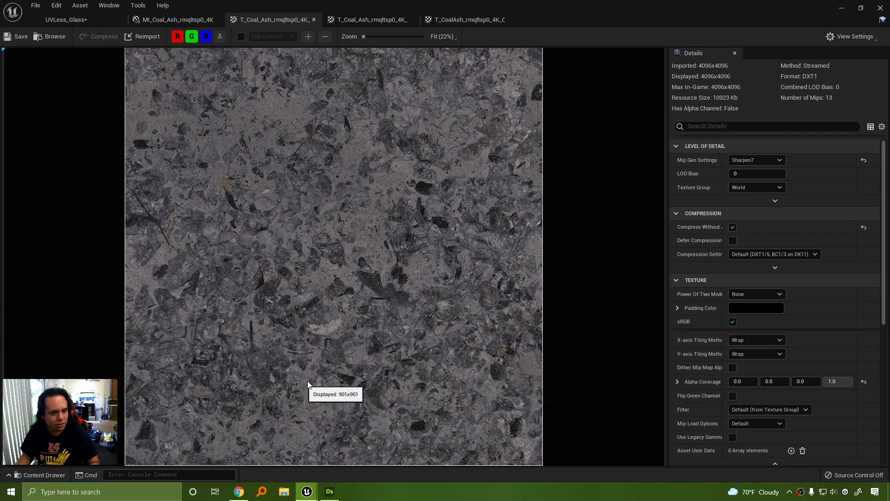
# Return to the UVLess_Glass level and read the asset details of the Coal Ash D, N and ORDp textures.
pyautogui.click(65, 23)
pyautogui.click(455, 161)
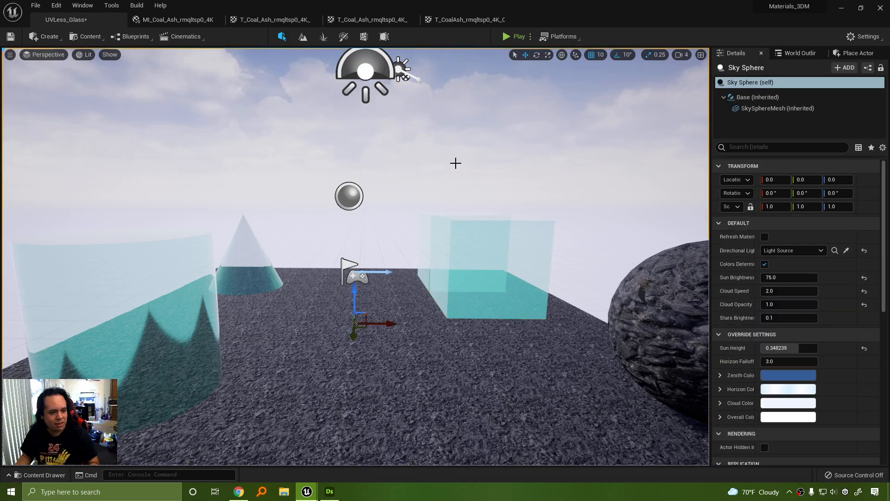
pyautogui.hotkey('ctrl', 'space')
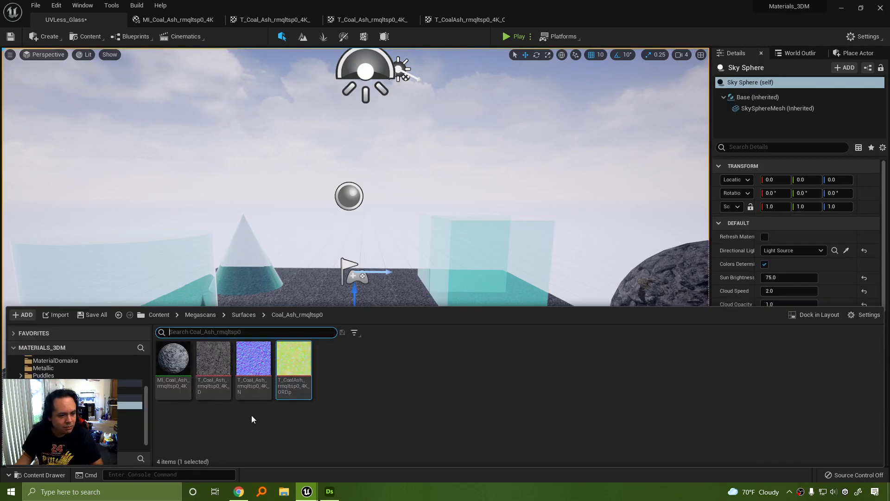
pyautogui.moveTo(213, 395)
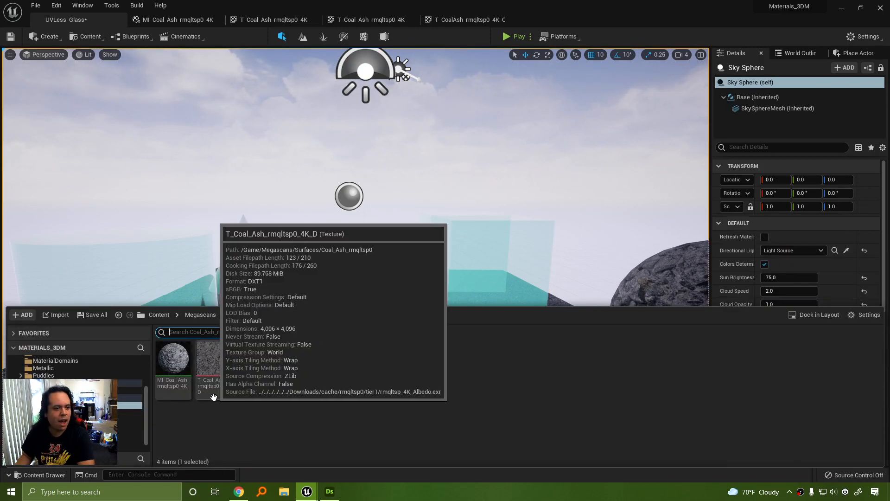
pyautogui.moveTo(255, 386)
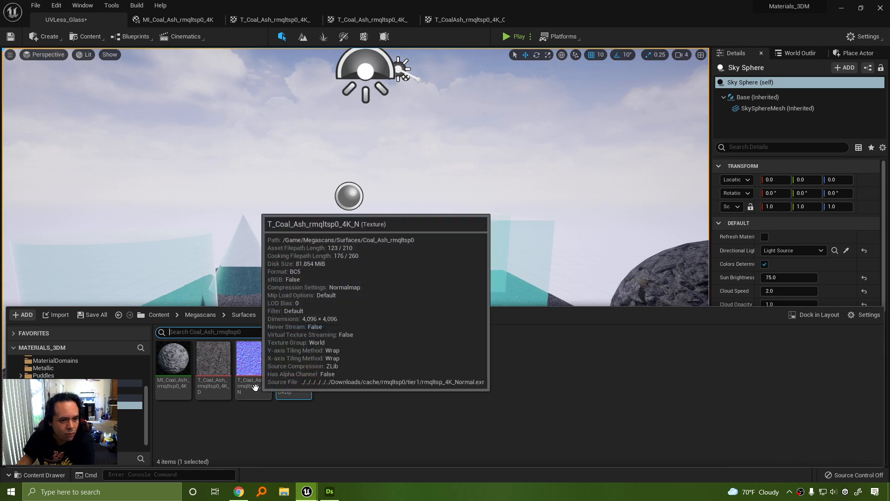
pyautogui.moveTo(292, 371)
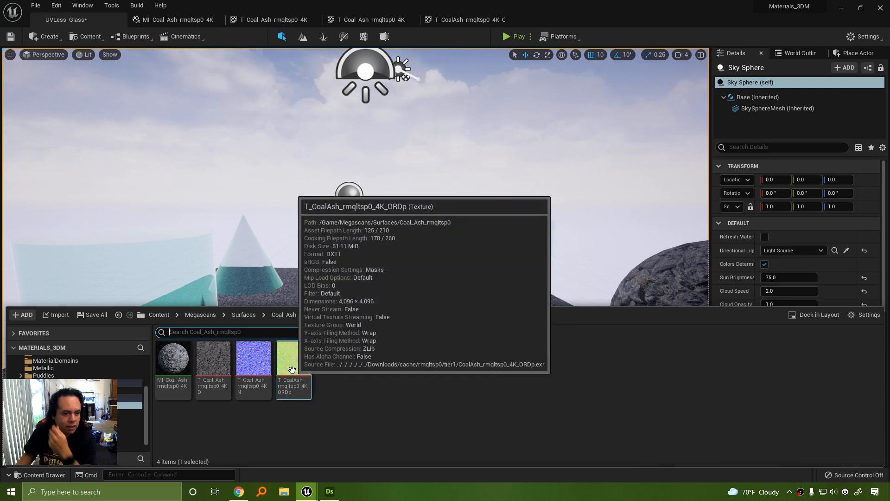
# Inspect the coal ash floor from above in another view mode and restore the Lit view.
pyautogui.moveTo(530, 229); pyautogui.dragTo(465, 271, button='right')
pyautogui.click(84, 54)
pyautogui.click(114, 96)
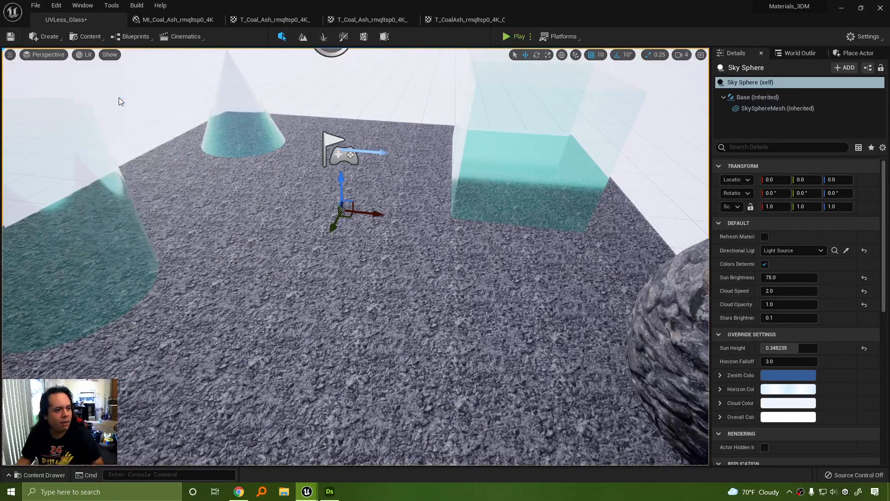
pyautogui.moveTo(119, 99); pyautogui.dragTo(96, 71, button='right')
pyautogui.click(98, 57)
pyautogui.click(99, 78)
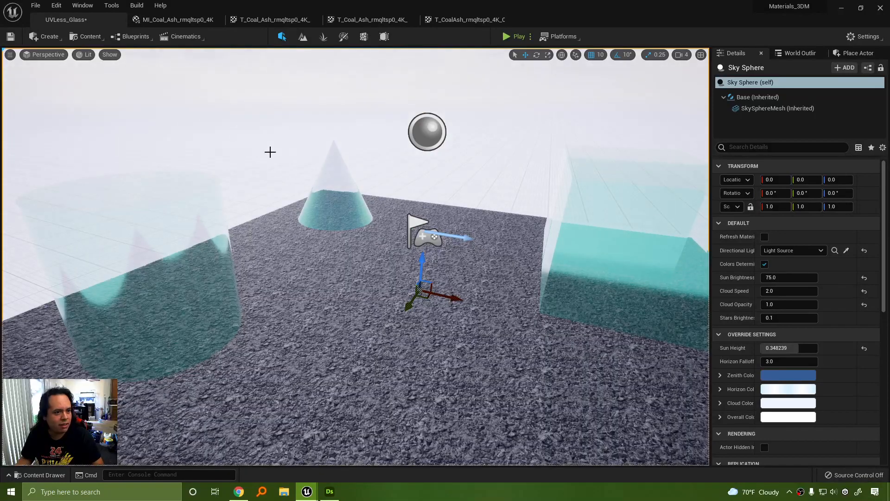
pyautogui.moveTo(270, 151); pyautogui.dragTo(144, 119, button='right')
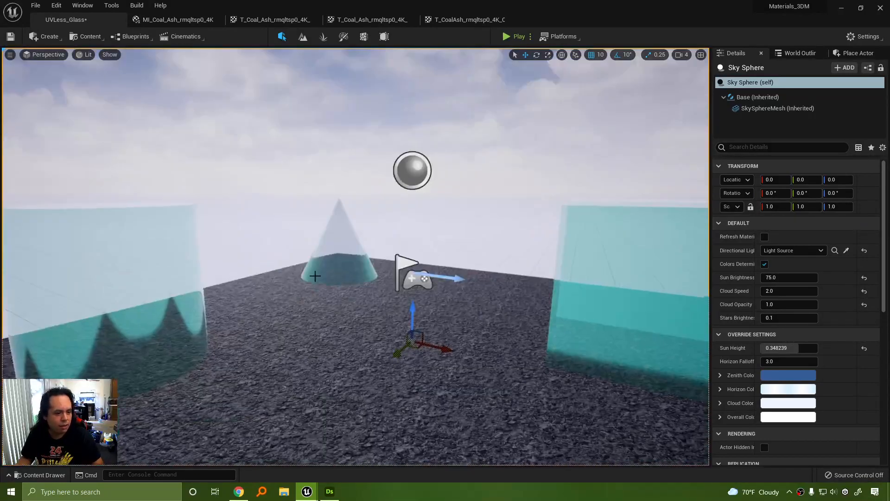
# Search the Content folder for "tess" and place the TesserlatedPlane mesh in the level.
pyautogui.hotkey('ctrl', 'space')
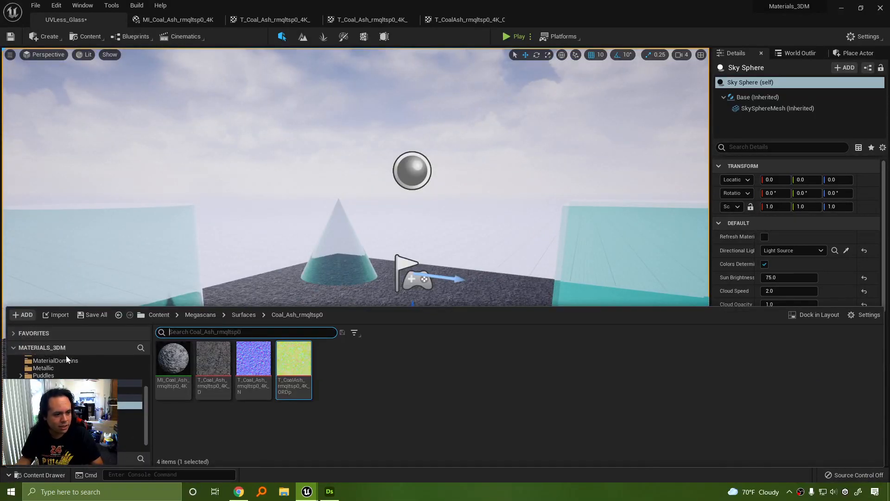
pyautogui.scroll(1, 55, 358)
pyautogui.click(54, 358)
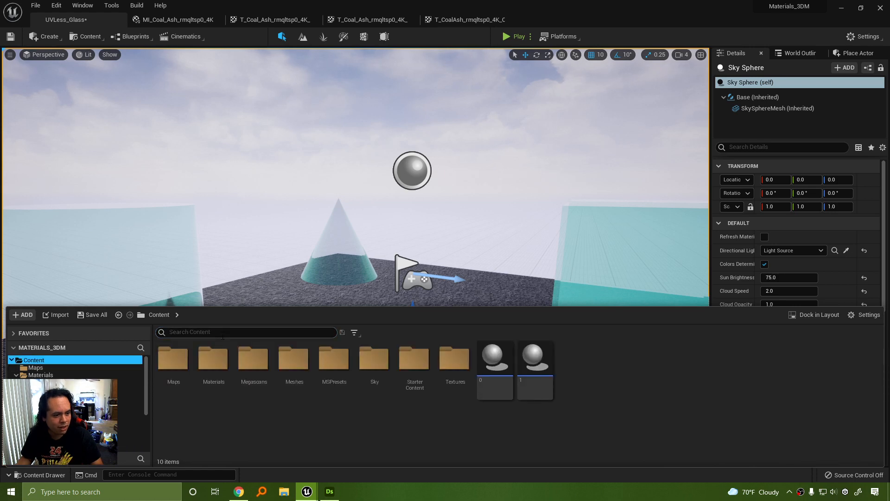
pyautogui.click(223, 332)
pyautogui.write('tess')
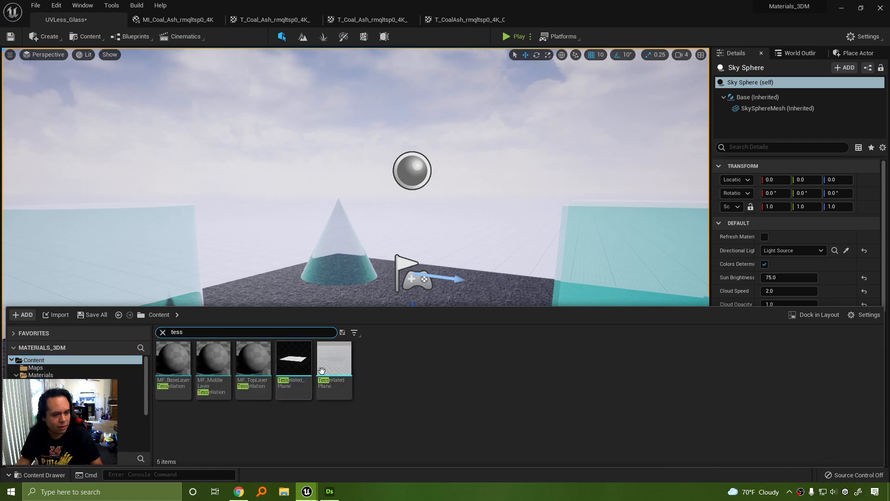
pyautogui.moveTo(322, 371); pyautogui.dragTo(439, 277)
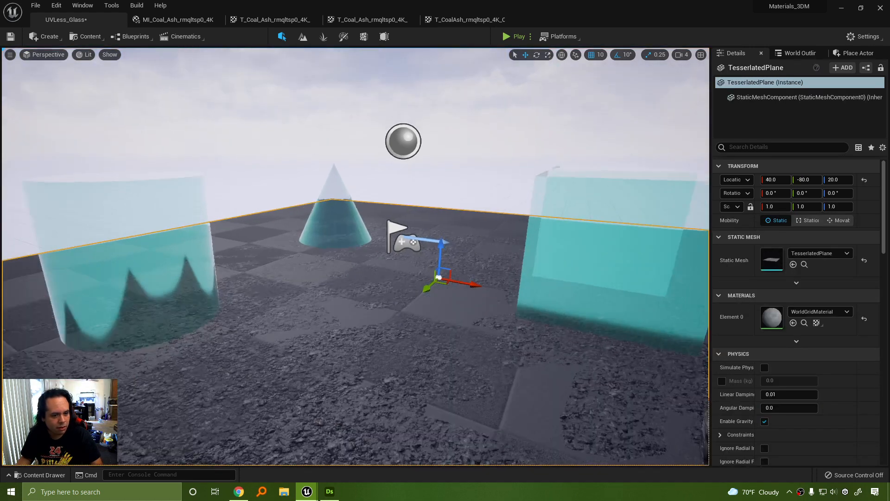
# Raise the TesserlatedPlane above the existing floor to a Z location of 100.
pyautogui.scroll(-3, 439, 277)
pyautogui.moveTo(423, 247); pyautogui.dragTo(424, 207)
pyautogui.moveTo(172, 324); pyautogui.dragTo(190, 351, button='right')
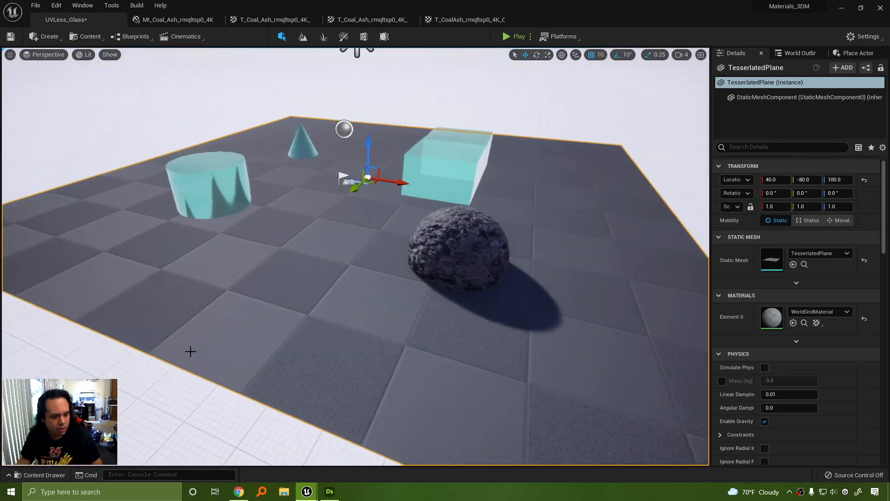
# Locate the sphere's MI_Coal_Ash_rmqltsp0_4K material instance in the content and apply it to the TesserlatedPlane.
pyautogui.click(40, 475)
pyautogui.click(39, 475)
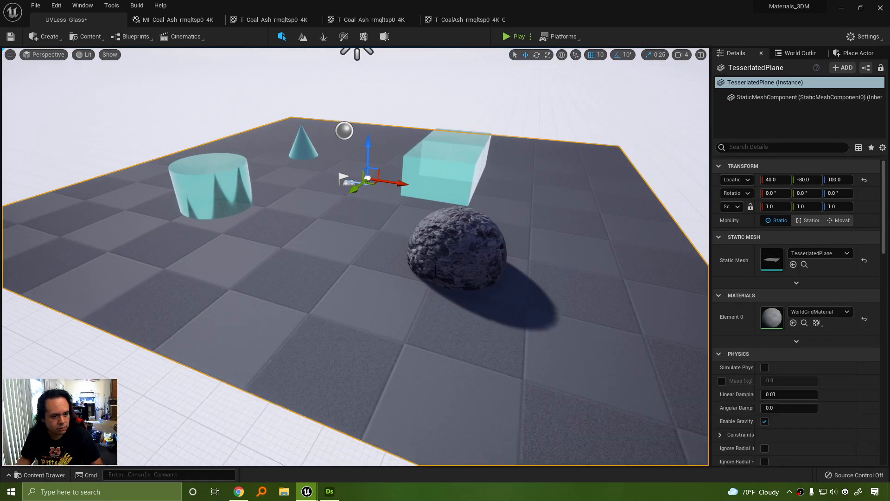
pyautogui.click(456, 252)
pyautogui.click(805, 323)
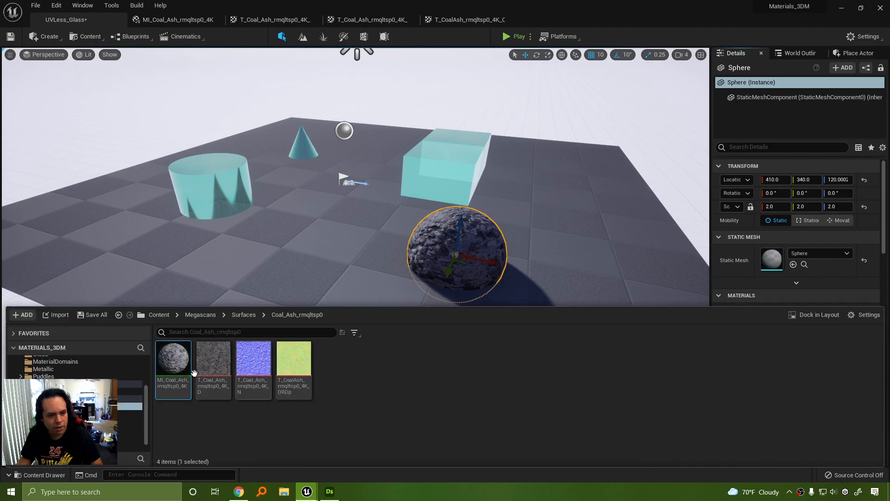
pyautogui.moveTo(174, 357); pyautogui.dragTo(320, 260)
pyautogui.scroll(3, 355, 259)
pyautogui.moveTo(355, 259); pyautogui.dragTo(408, 339, button='right')
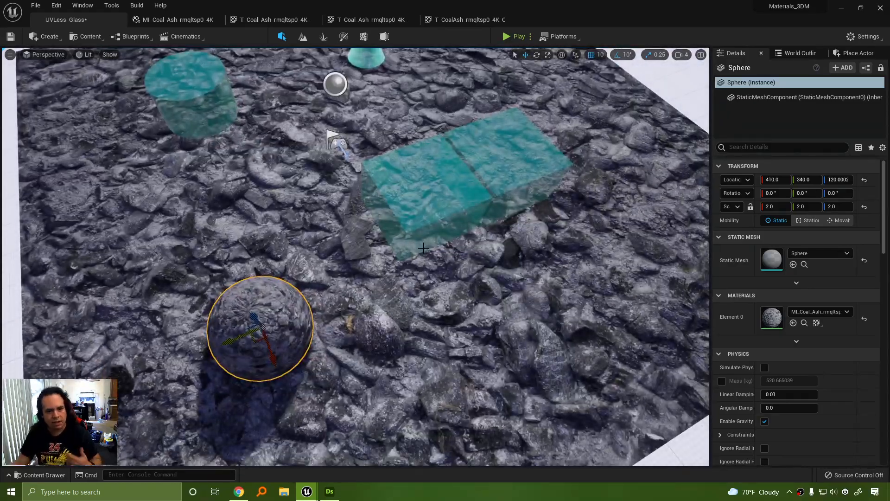
pyautogui.moveTo(470, 367); pyautogui.dragTo(404, 363, button='right')
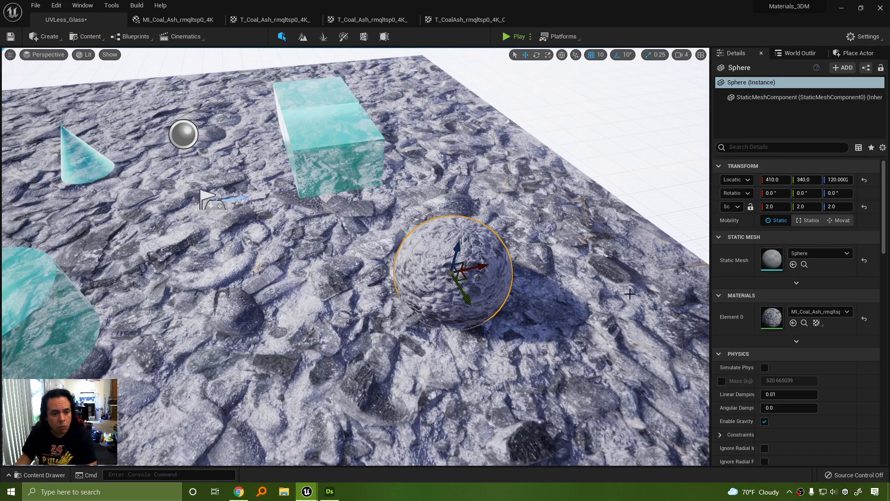
# Select the TesserlatedPlane and switch the viewport to the Top orthographic view.
pyautogui.click(596, 225)
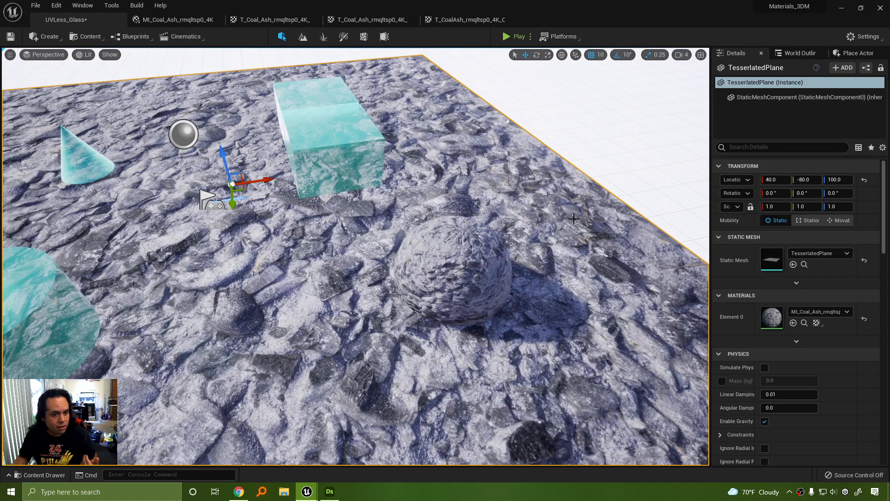
pyautogui.click(46, 55)
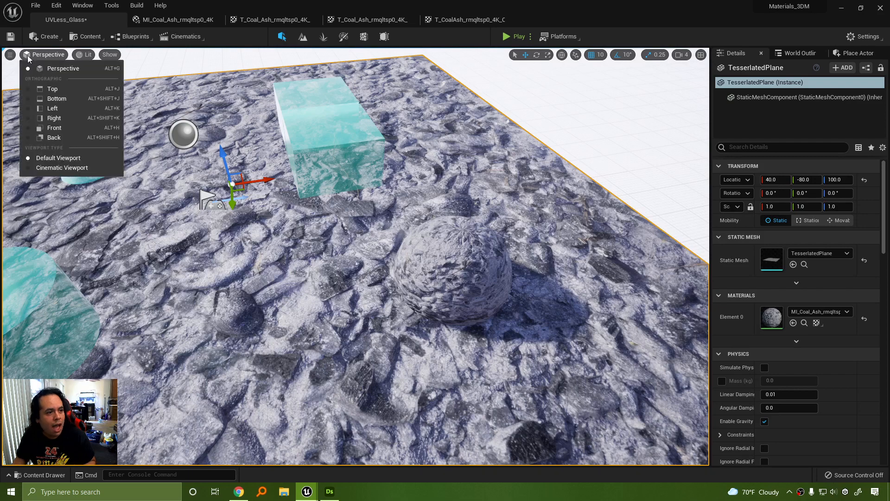
pyautogui.click(55, 89)
# Switch to Adobe Substance 3D Designer and bring up the Demo_160 graph.
pyautogui.click(329, 497)
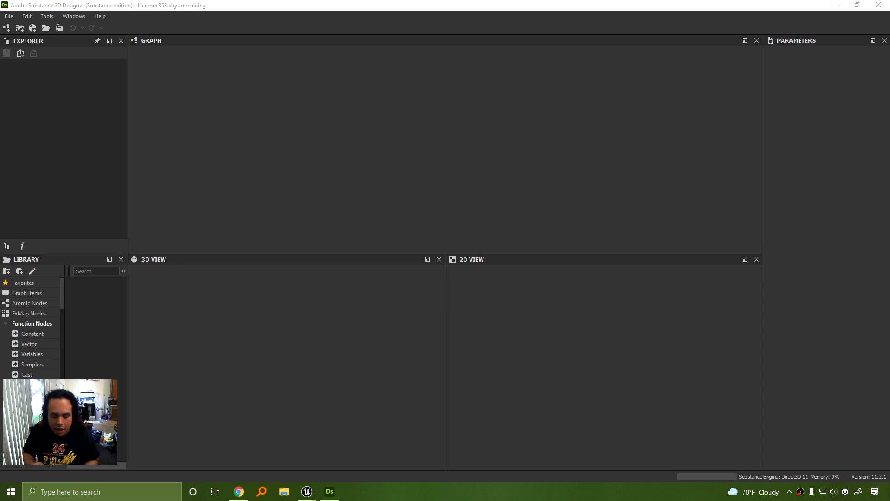
pyautogui.click(330, 491)
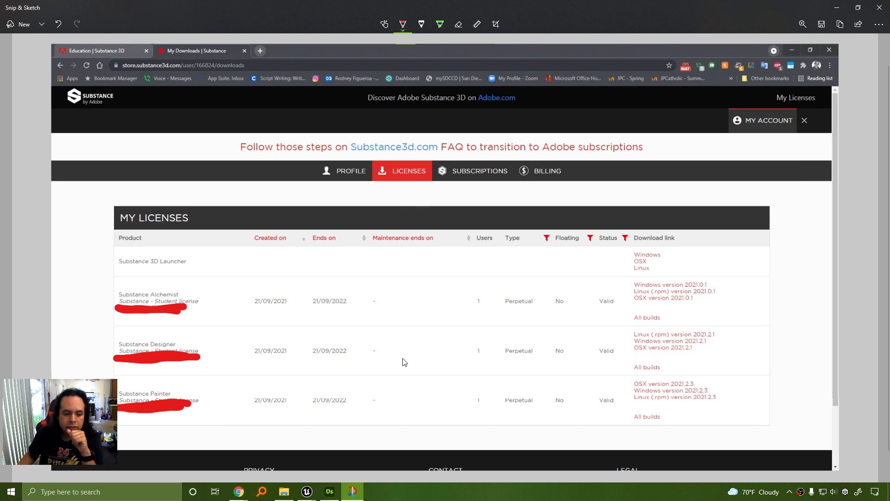
pyautogui.click(329, 491)
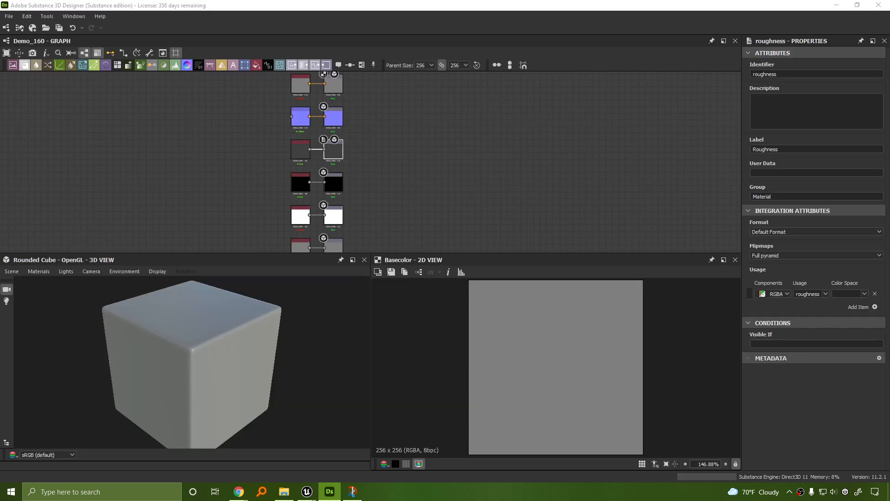
# Fit all the output nodes of the Demo_160 graph in view and enlarge the graph area above the 3D and 2D views.
pyautogui.moveTo(578, 143); pyautogui.dragTo(535, 141, button='middle')
pyautogui.scroll(-1, 530, 142)
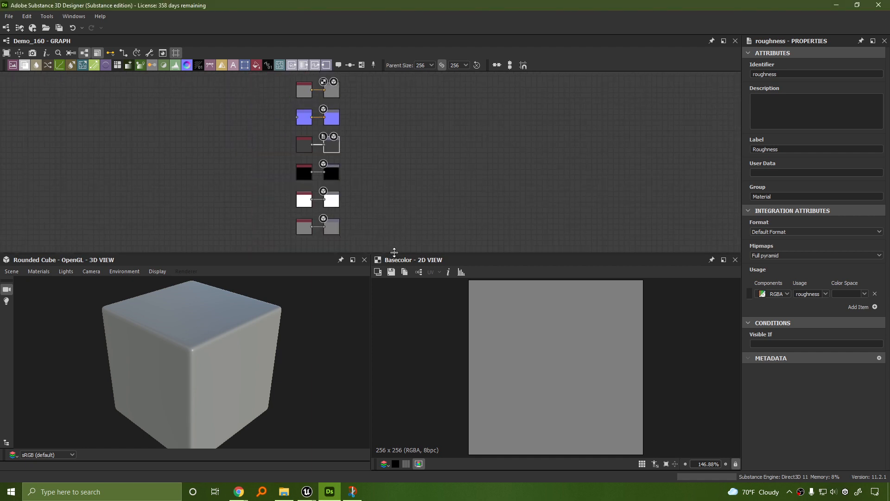
pyautogui.moveTo(394, 254); pyautogui.dragTo(392, 271)
pyautogui.scroll(-3, 233, 412)
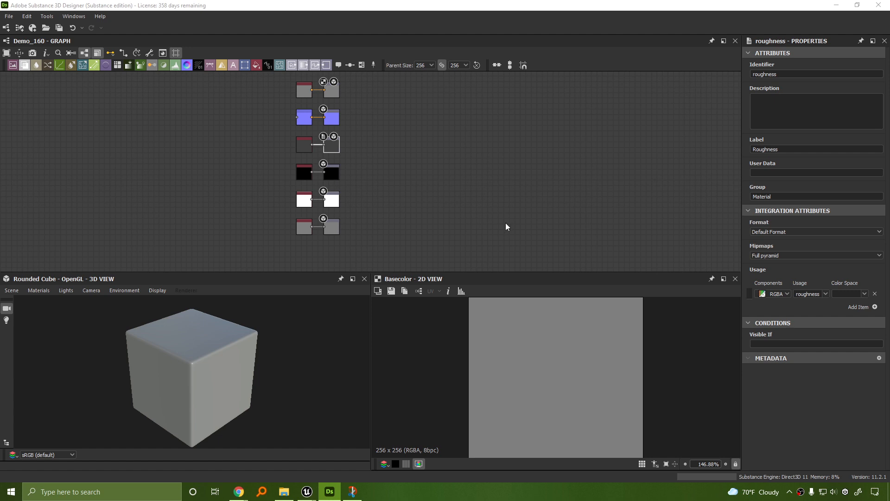
# Examine the Demo_160 graph's output nodes, from the Base Color and Normal pairs to the remaining channels.
pyautogui.scroll(1, 379, 162)
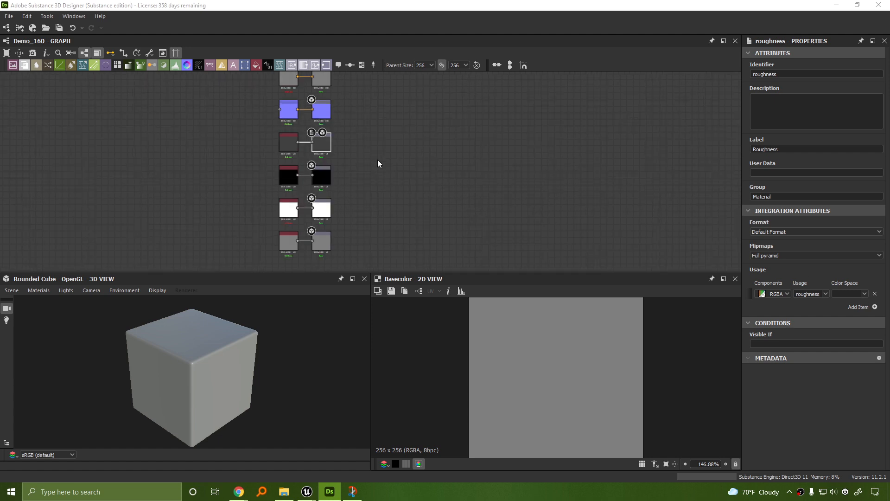
pyautogui.moveTo(364, 111); pyautogui.dragTo(528, 220, button='middle')
pyautogui.scroll(2, 463, 191)
pyautogui.moveTo(463, 190); pyautogui.dragTo(278, 182, button='middle')
pyautogui.scroll(3, 421, 159)
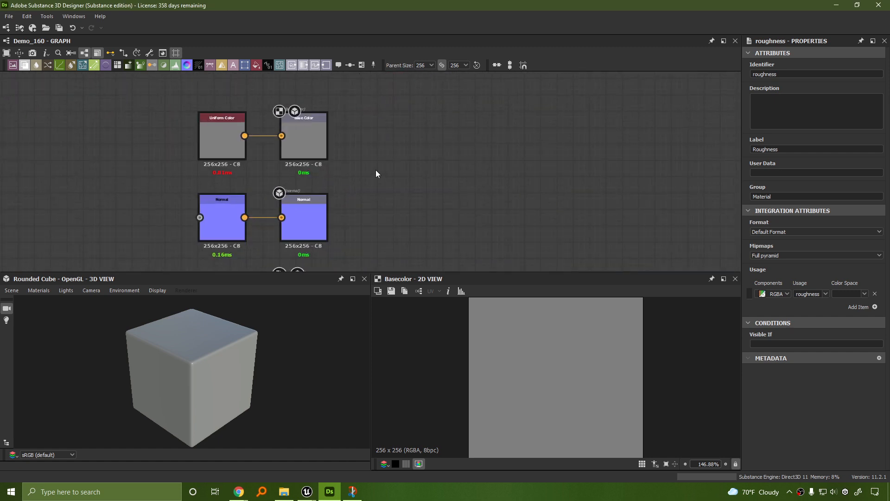
pyautogui.moveTo(378, 173); pyautogui.dragTo(560, 166, button='middle')
pyautogui.scroll(-3, 559, 197)
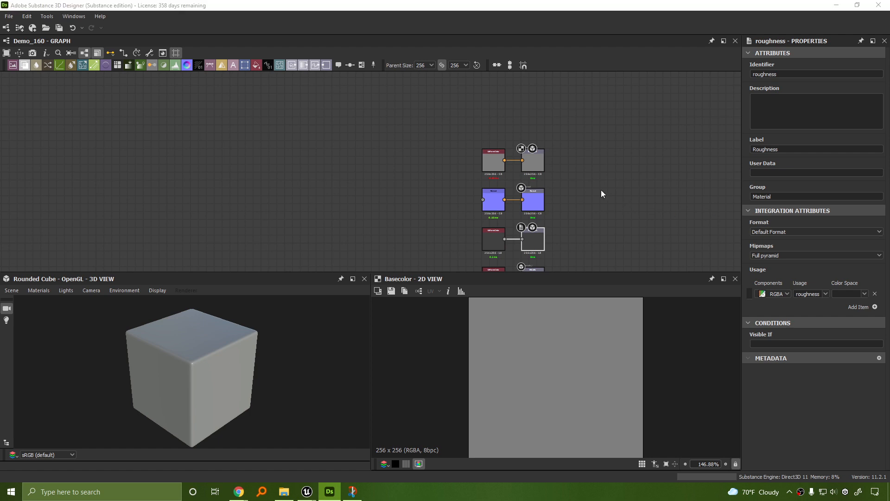
pyautogui.scroll(6, 561, 165)
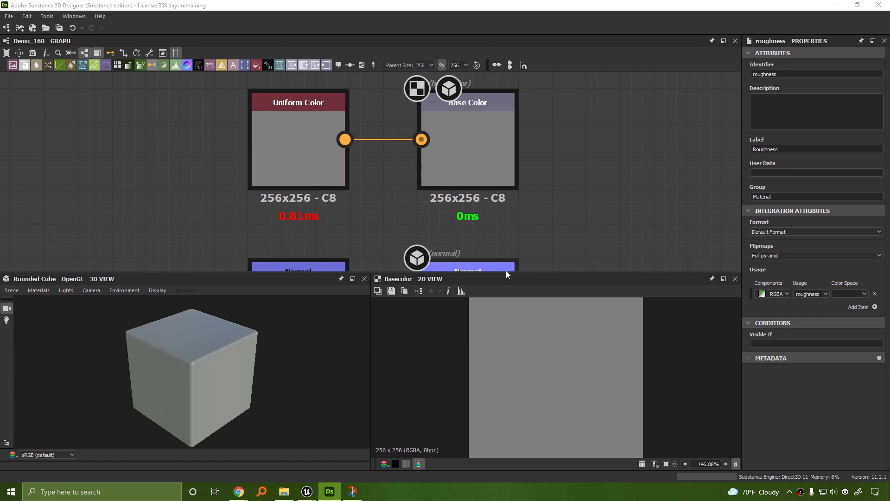
pyautogui.moveTo(151, 189); pyautogui.dragTo(548, 216, button='middle')
pyautogui.scroll(-4, 284, 176)
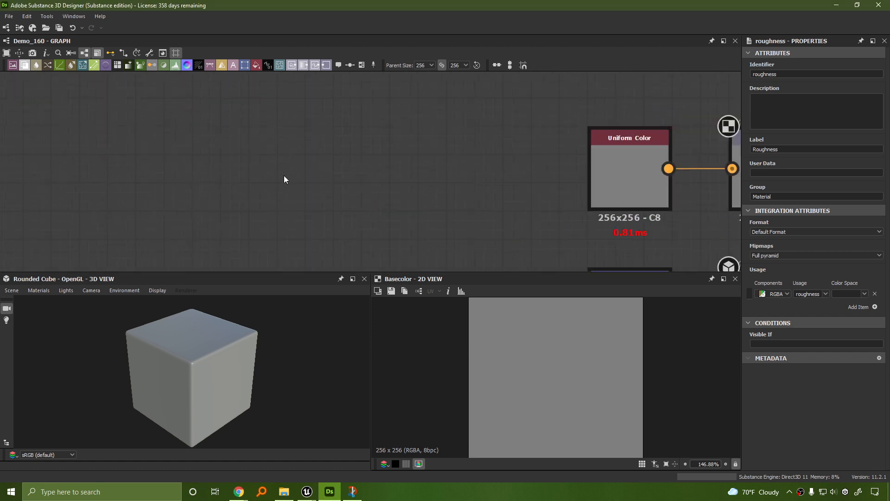
# Enlarge the graph area above the 3D and 2D views and shrink the cube and texture previews to fit.
pyautogui.moveTo(323, 272); pyautogui.dragTo(323, 301)
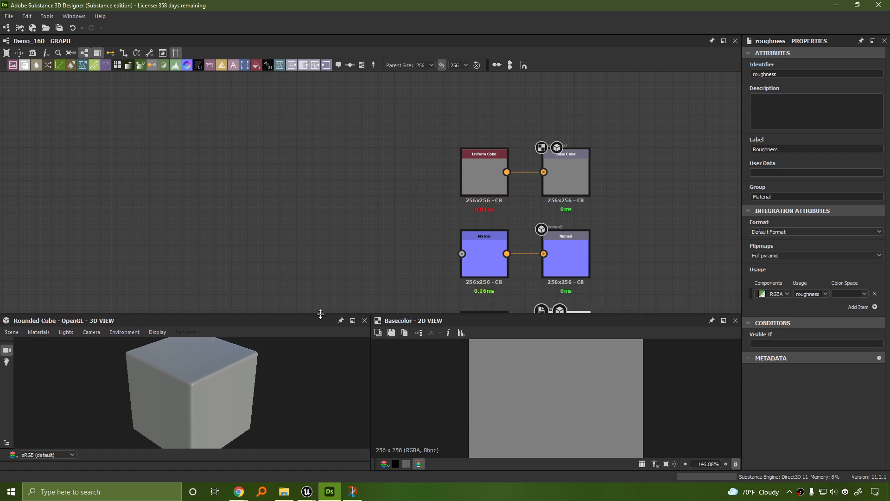
pyautogui.scroll(-2, 185, 366)
pyautogui.scroll(-3, 580, 406)
pyautogui.scroll(1, 459, 355)
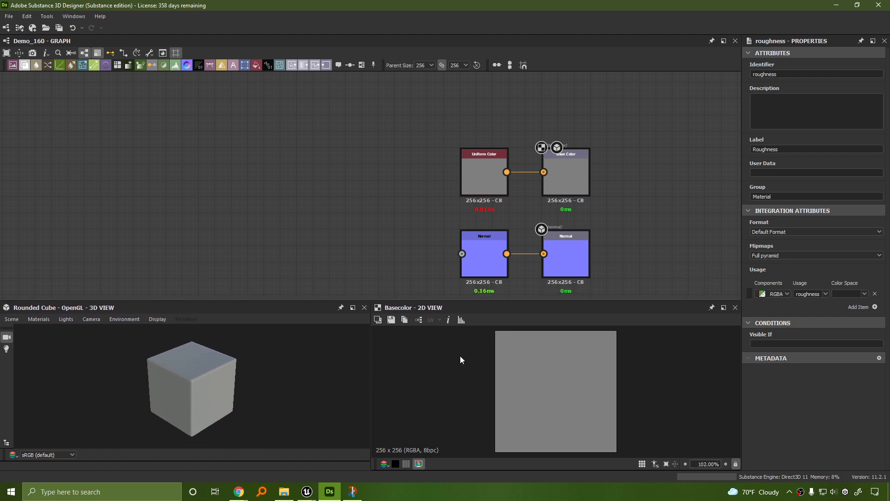
# Close the extra application window still running in the background.
pyautogui.moveTo(277, 187); pyautogui.dragTo(533, 159, button='middle')
pyautogui.scroll(-2, 341, 179)
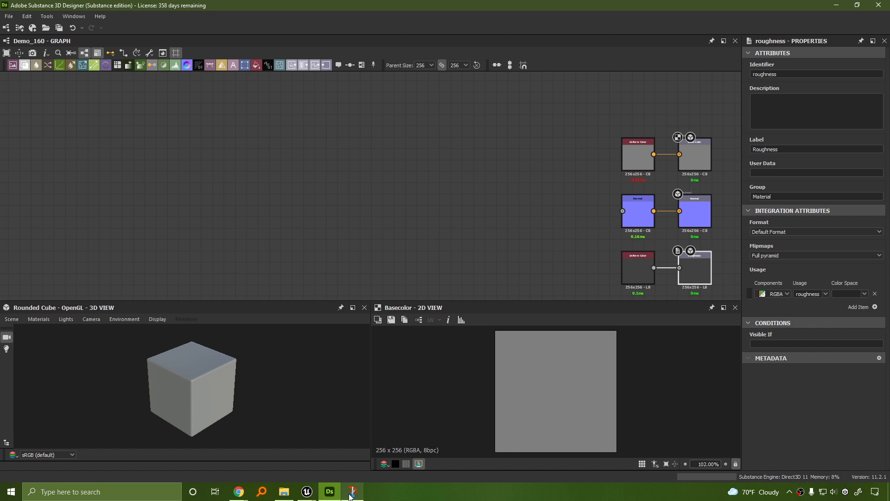
pyautogui.moveTo(352, 490)
pyautogui.click(395, 421)
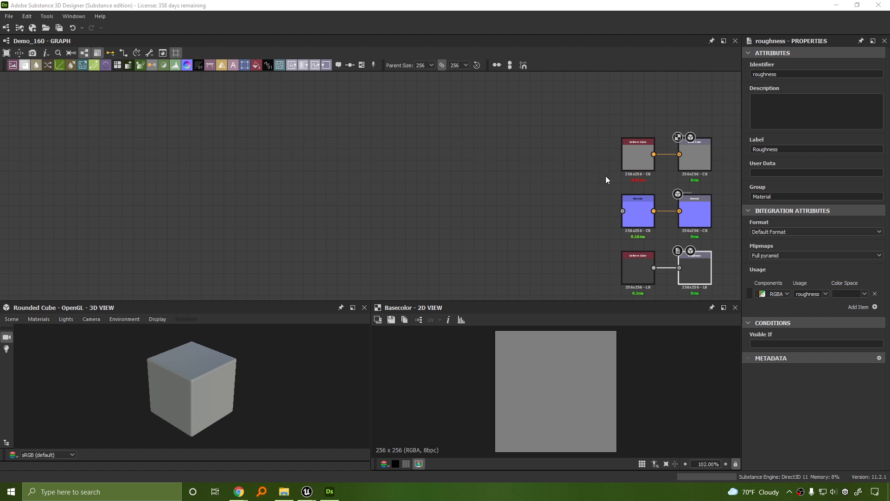
pyautogui.rightClick(455, 155)
pyautogui.click(441, 165)
pyautogui.moveTo(423, 153); pyautogui.dragTo(517, 173, button='middle')
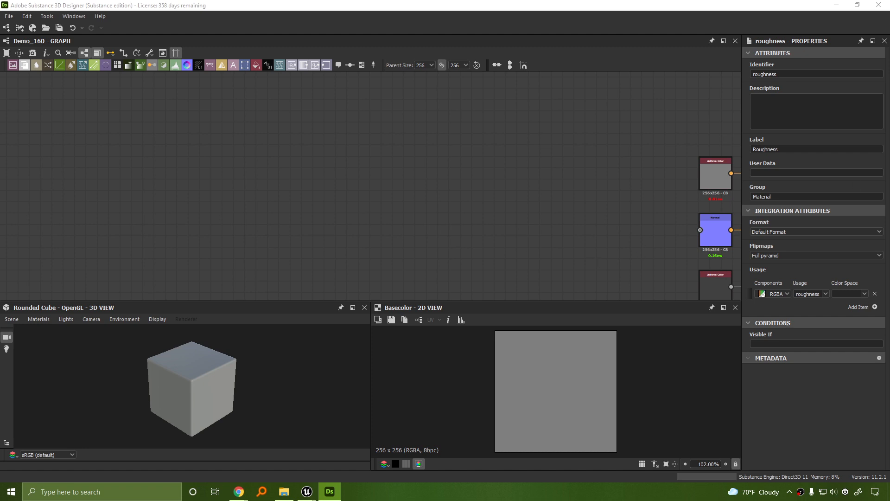
pyautogui.moveTo(445, 179); pyautogui.dragTo(324, 175, button='middle')
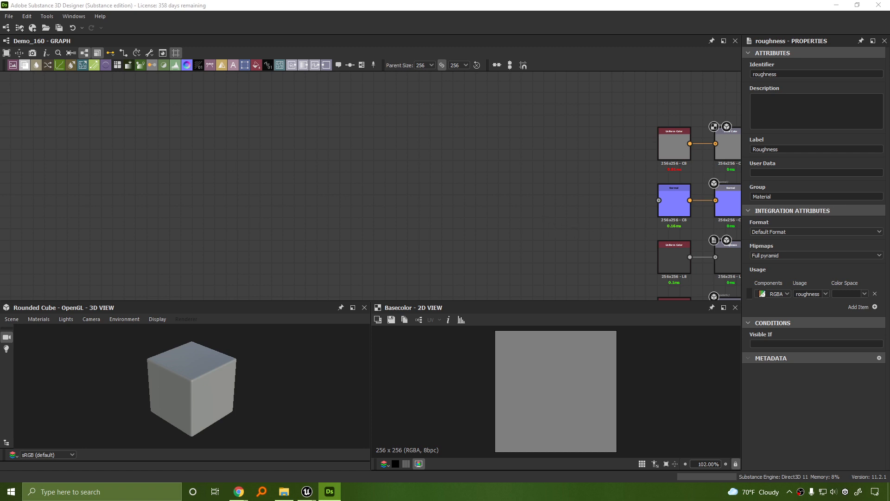
pyautogui.scroll(-3, 499, 197)
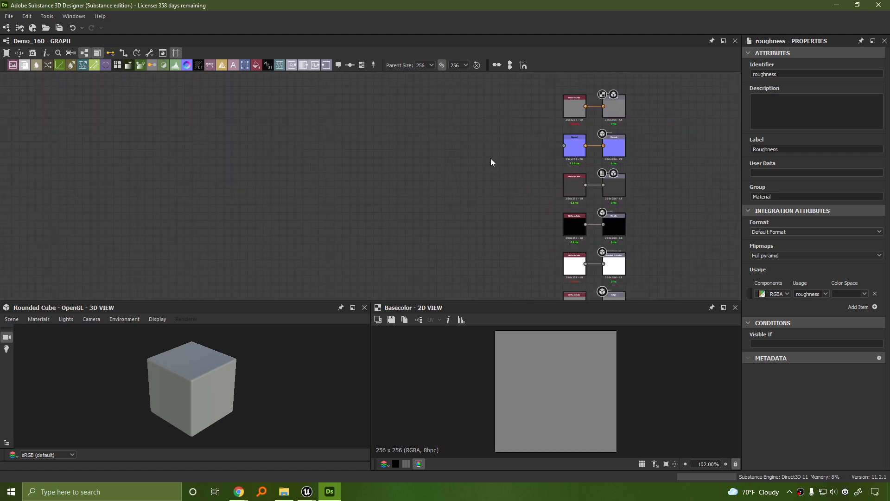
pyautogui.moveTo(490, 161); pyautogui.dragTo(552, 208, button='middle')
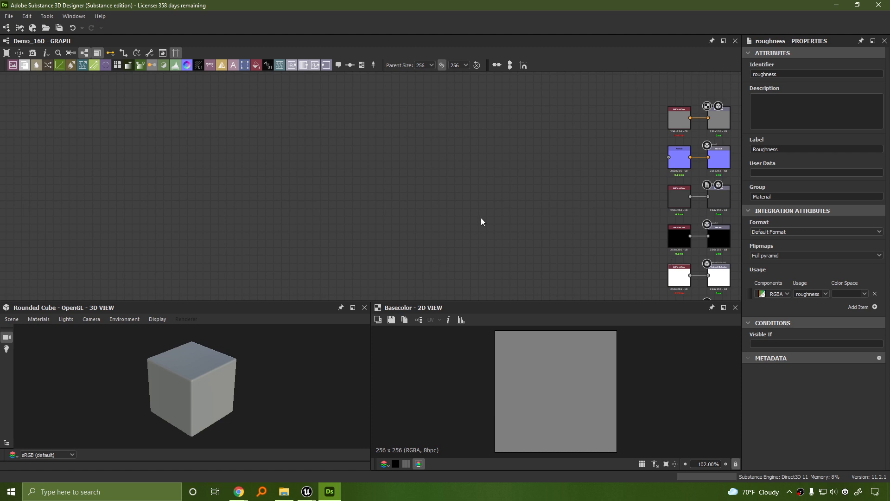
pyautogui.moveTo(566, 215); pyautogui.dragTo(507, 192, button='middle')
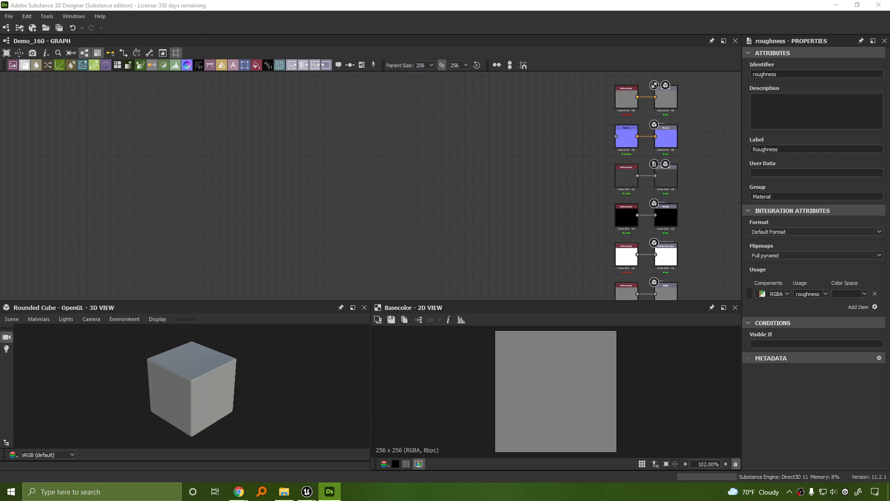
pyautogui.moveTo(281, 162); pyautogui.dragTo(189, 219, button='middle')
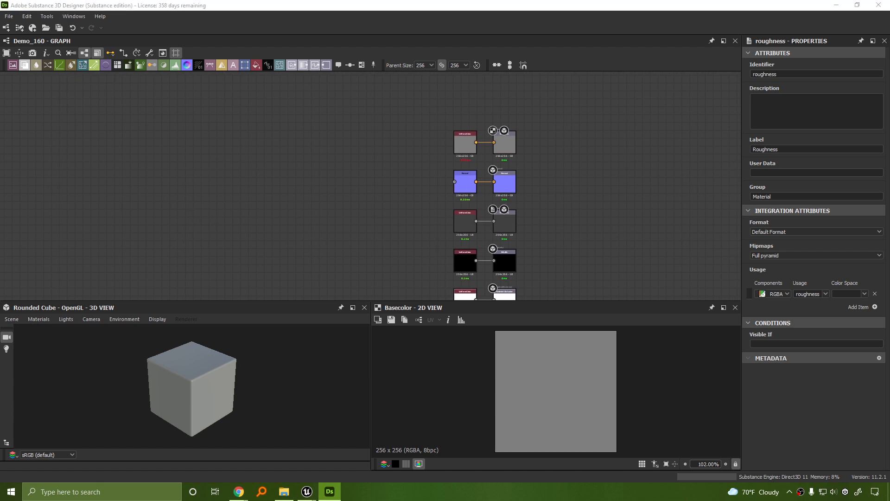
# Add a Shape node in the empty area beside the output nodes and set the graph's parent size to 2048.
pyautogui.scroll(6, 403, 180)
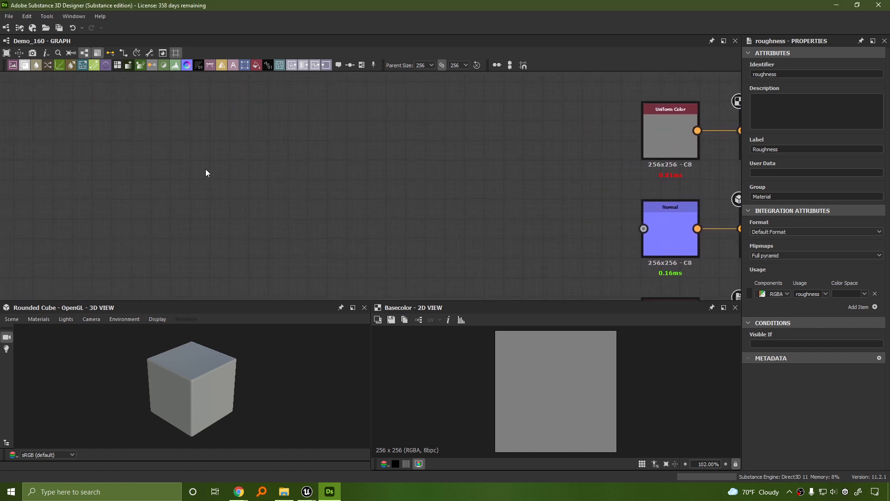
pyautogui.press('space')
pyautogui.write('shape')
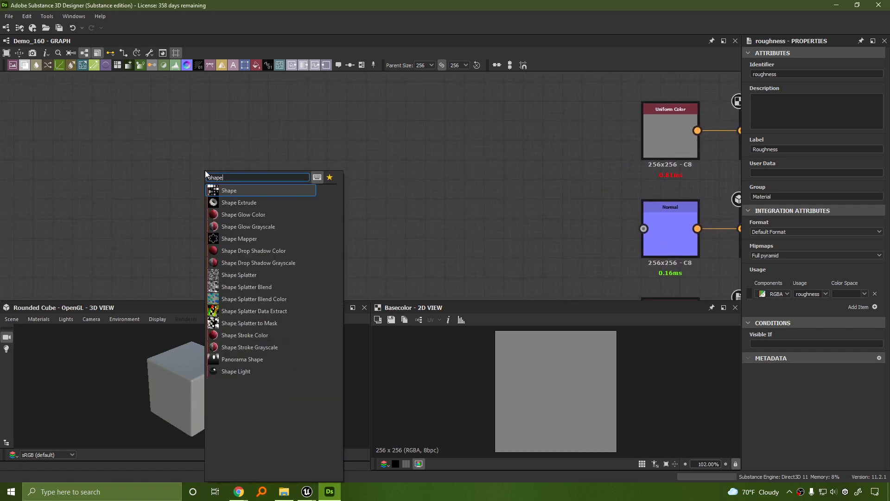
pyautogui.press('Return')
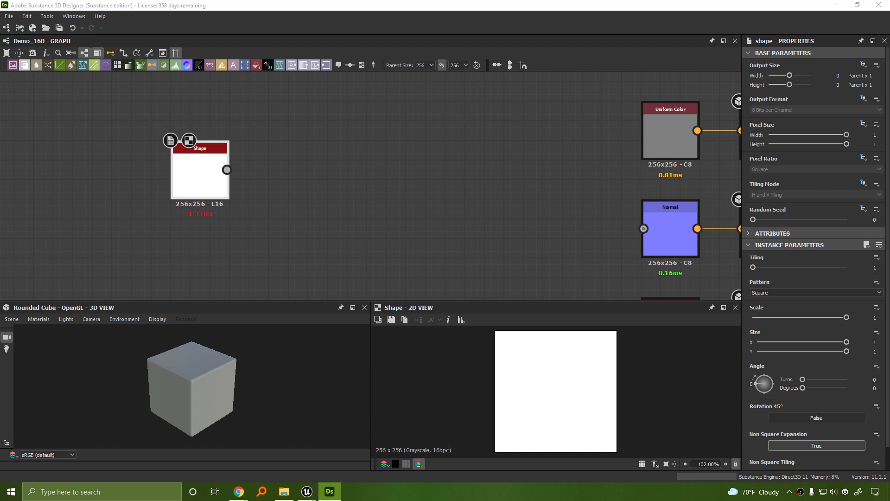
pyautogui.click(429, 66)
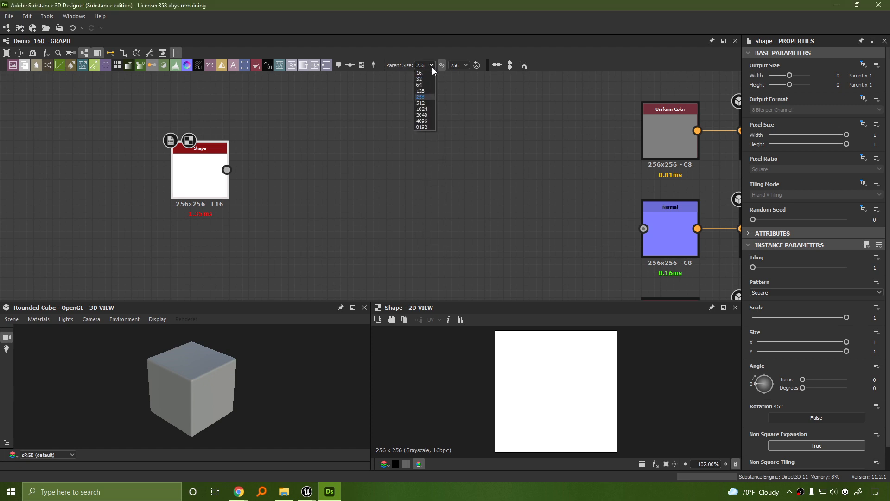
pyautogui.click(424, 116)
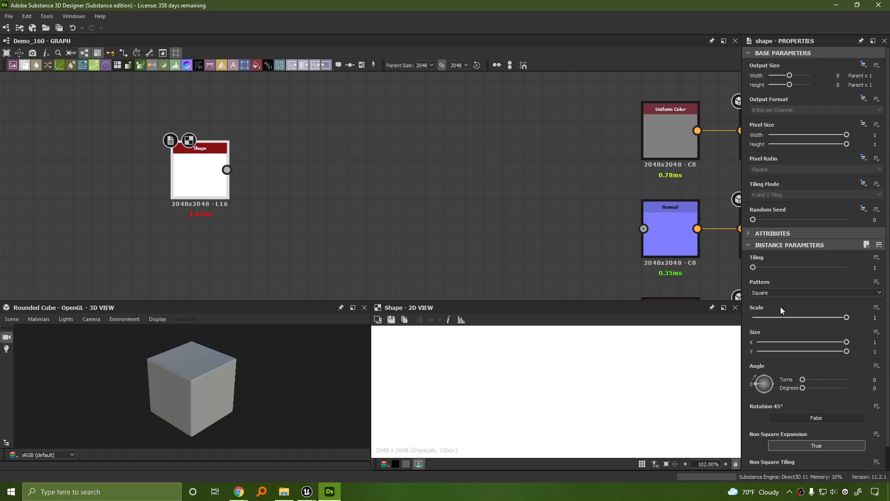
# Set the Shape node's pattern to Paraboloid and its scale to 0.82.
pyautogui.click(783, 292)
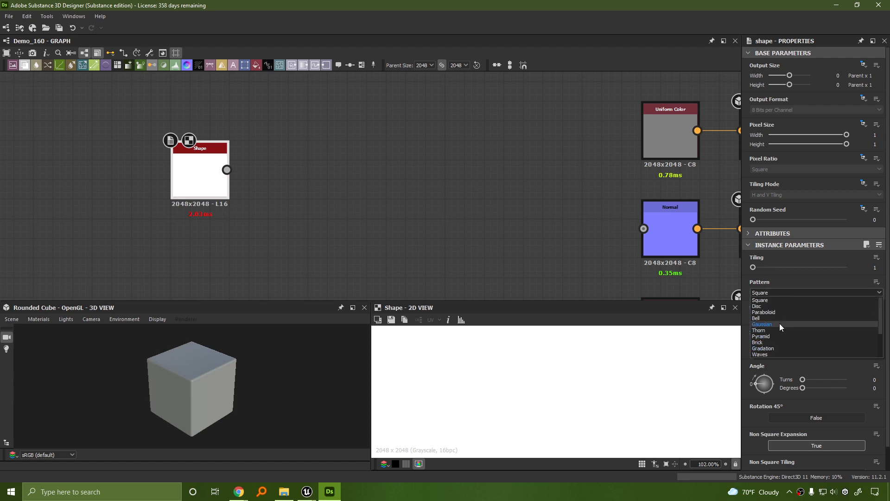
pyautogui.click(769, 316)
pyautogui.click(774, 291)
pyautogui.click(767, 313)
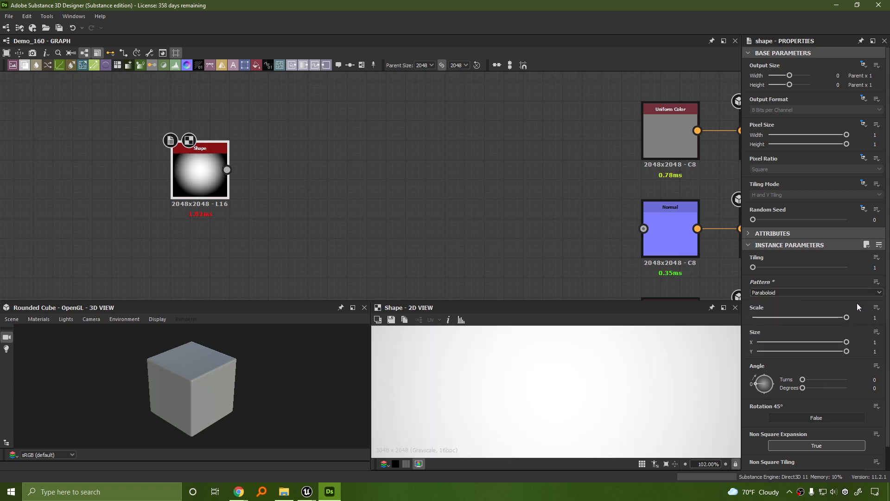
pyautogui.moveTo(847, 318); pyautogui.dragTo(830, 325)
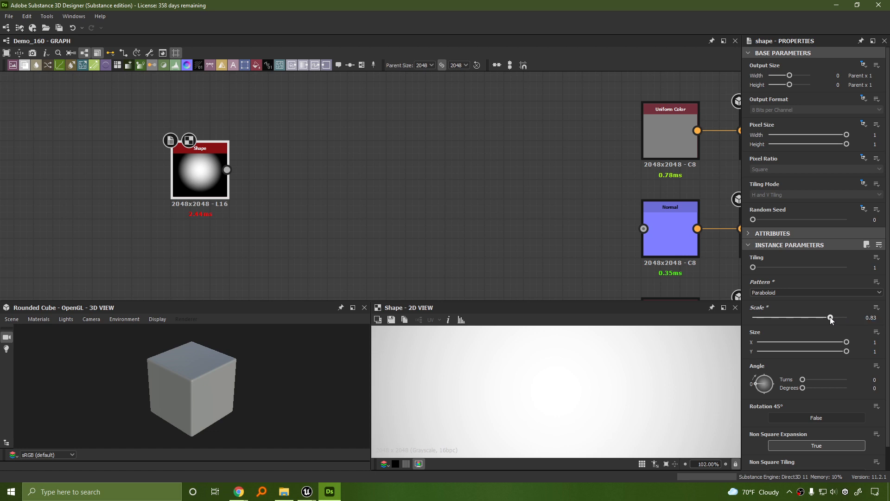
pyautogui.click(830, 317)
pyautogui.moveTo(830, 319); pyautogui.dragTo(830, 319)
pyautogui.scroll(-1, 827, 409)
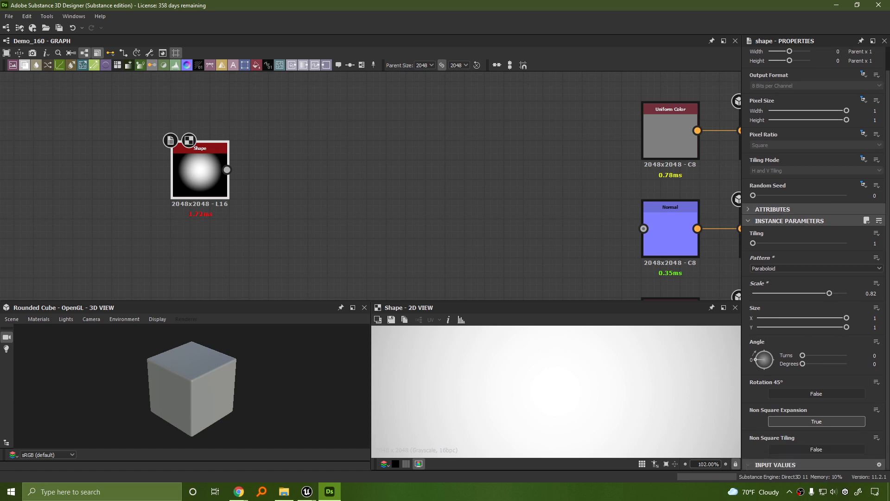
# Feed the Shape output into a new Quantize Grayscale node and set its Quantize value to 11.
pyautogui.moveTo(227, 170); pyautogui.dragTo(309, 174)
pyautogui.write('quanti')
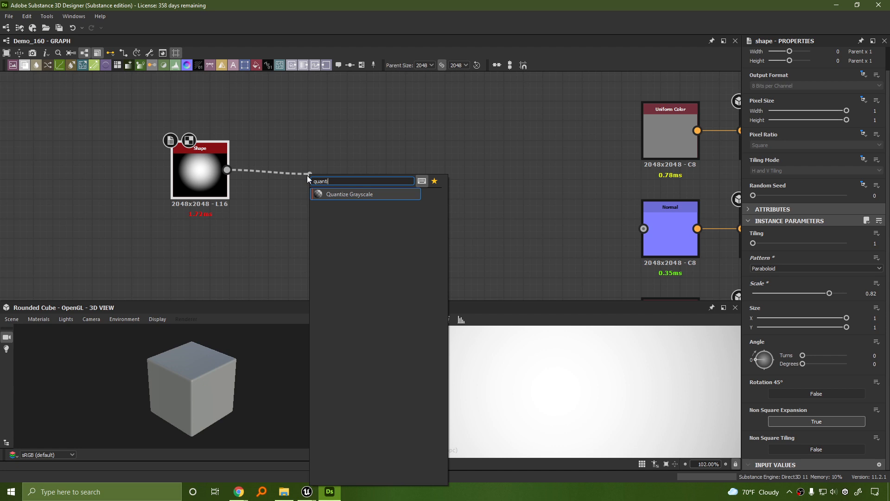
pyautogui.press('Return')
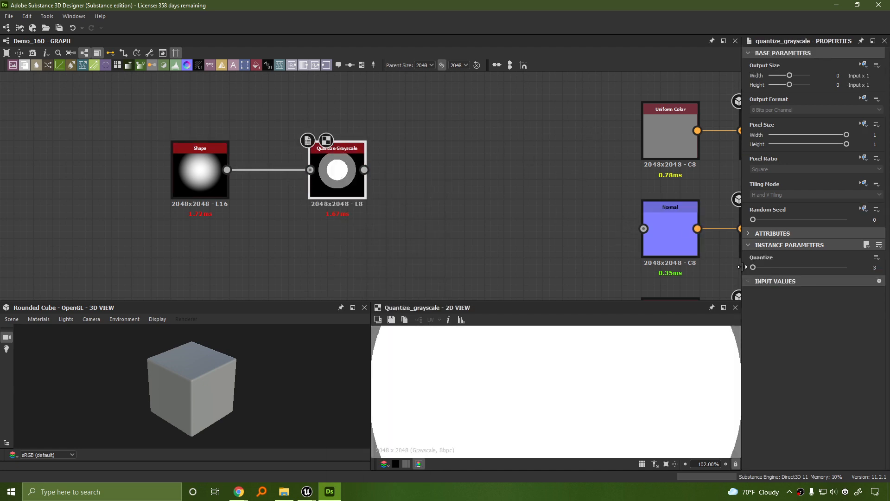
pyautogui.moveTo(753, 267)
pyautogui.mouseDown()
pyautogui.moveTo(794, 267)
pyautogui.moveTo(734, 269)
pyautogui.moveTo(759, 269)
pyautogui.mouseUp()
pyautogui.click(874, 268)
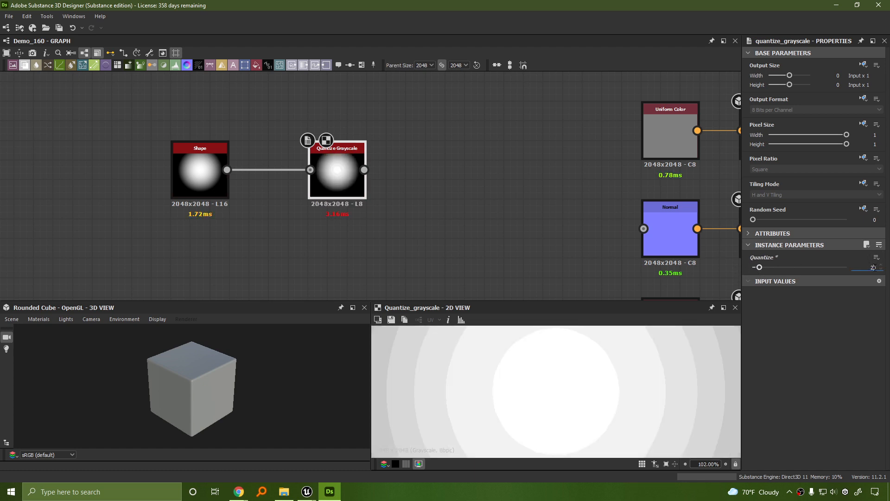
pyautogui.write('11')
pyautogui.press('Return')
pyautogui.scroll(3, 414, 179)
pyautogui.rightClick(569, 226)
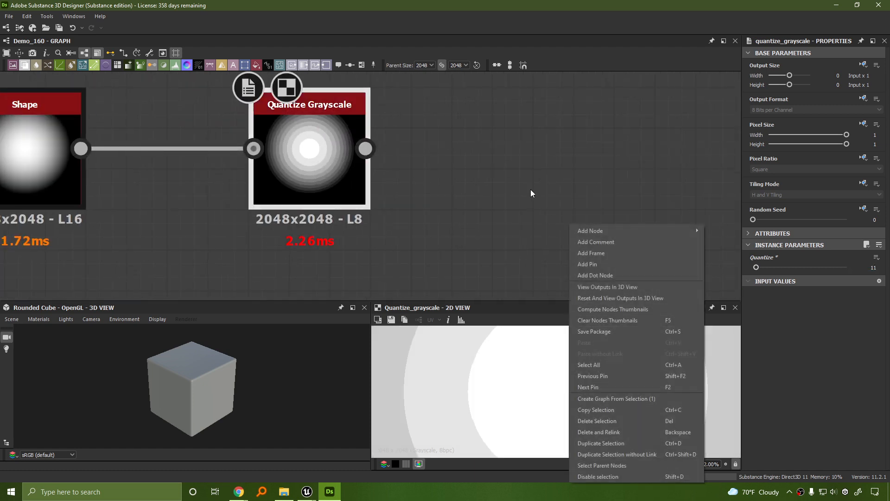
pyautogui.click(490, 209)
pyautogui.scroll(-5, 476, 205)
pyautogui.rightClick(435, 205)
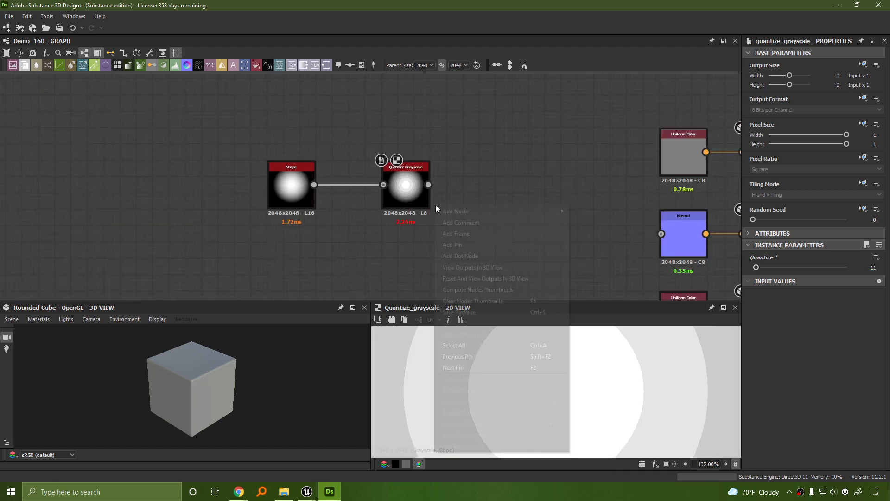
pyautogui.click(308, 236)
# Move the Shape and Quantize Grayscale nodes together farther away from the output nodes to free up graph space.
pyautogui.moveTo(223, 167); pyautogui.dragTo(394, 166, button='middle')
pyautogui.scroll(-2, 393, 168)
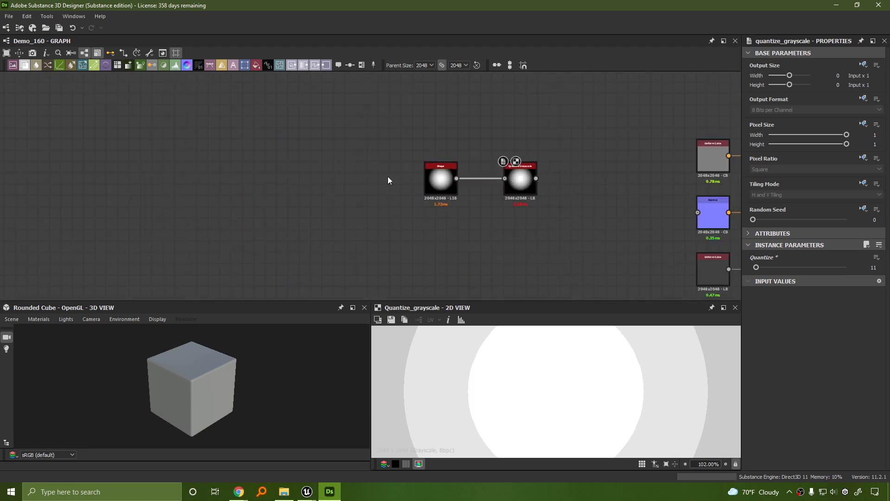
pyautogui.moveTo(387, 176); pyautogui.dragTo(533, 215)
pyautogui.moveTo(522, 184); pyautogui.dragTo(156, 176)
pyautogui.moveTo(157, 177); pyautogui.dragTo(427, 200, button='middle')
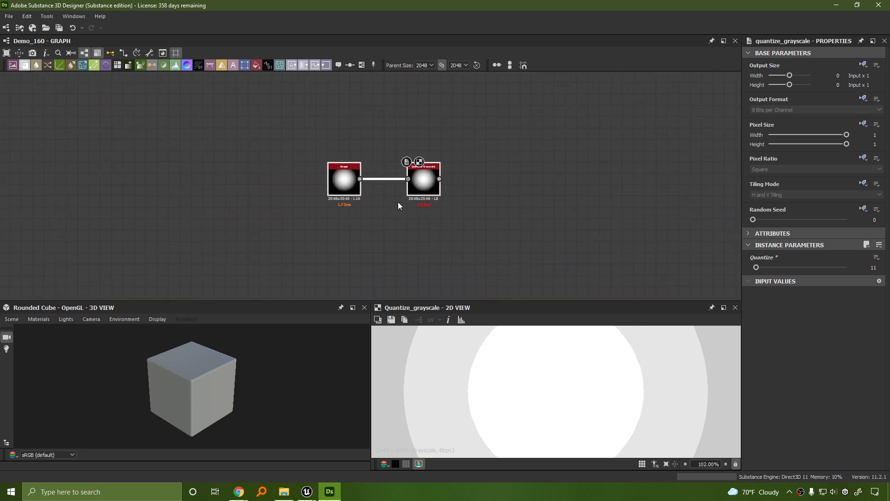
pyautogui.moveTo(349, 191); pyautogui.dragTo(180, 180)
pyautogui.click(420, 204)
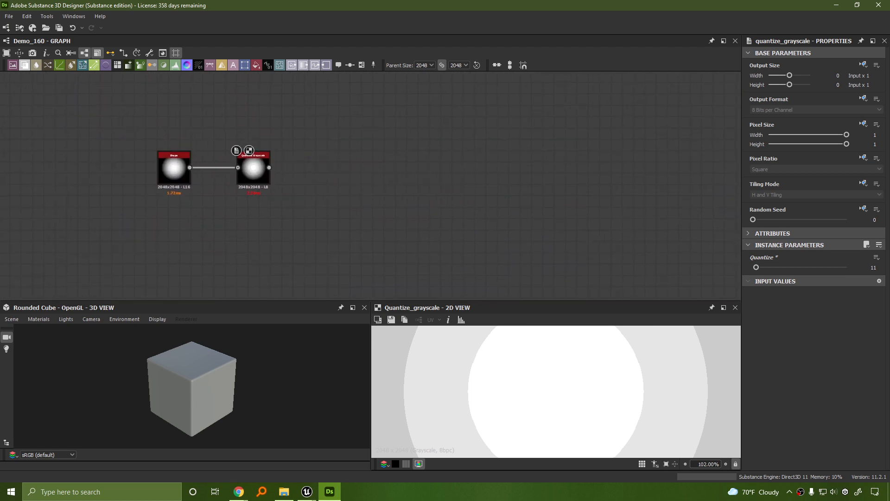
# Feed the Quantize Grayscale output into a new Splatter node and line the three nodes up close together.
pyautogui.scroll(3, 305, 200)
pyautogui.moveTo(216, 191); pyautogui.dragTo(345, 233, button='middle')
pyautogui.moveTo(347, 205); pyautogui.dragTo(406, 176)
pyautogui.write('splatter')
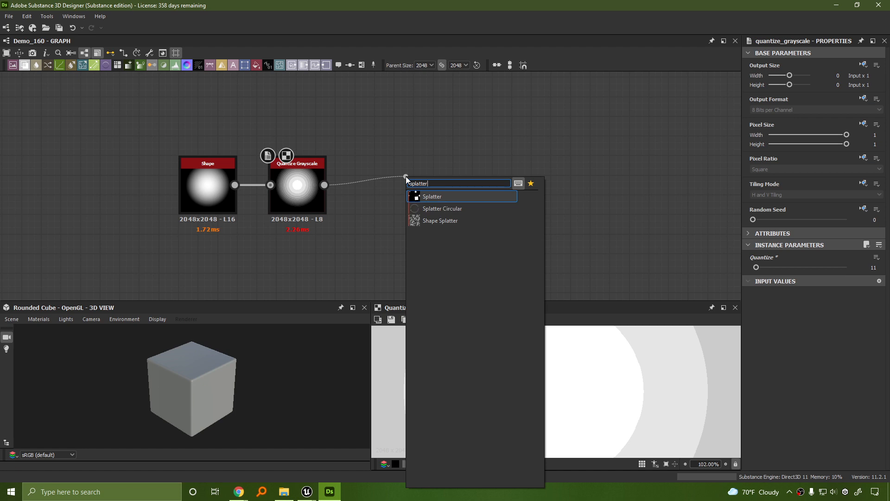
pyautogui.press('Return')
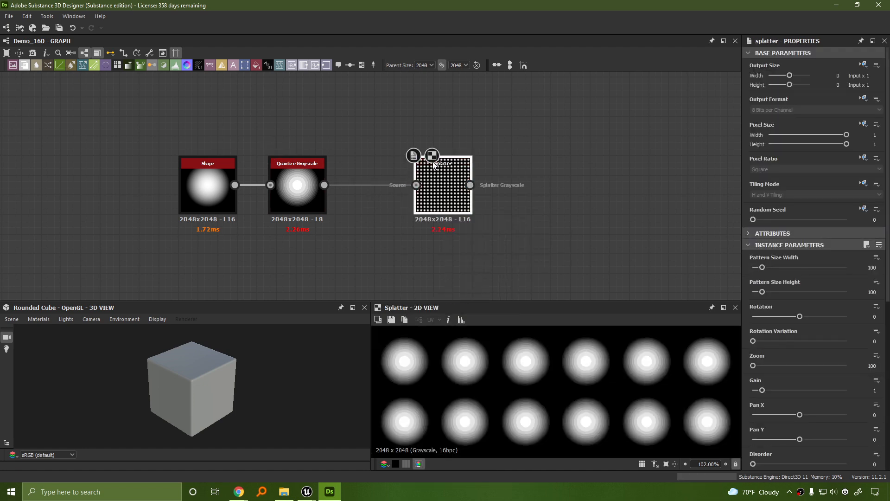
pyautogui.moveTo(455, 172); pyautogui.dragTo(398, 172)
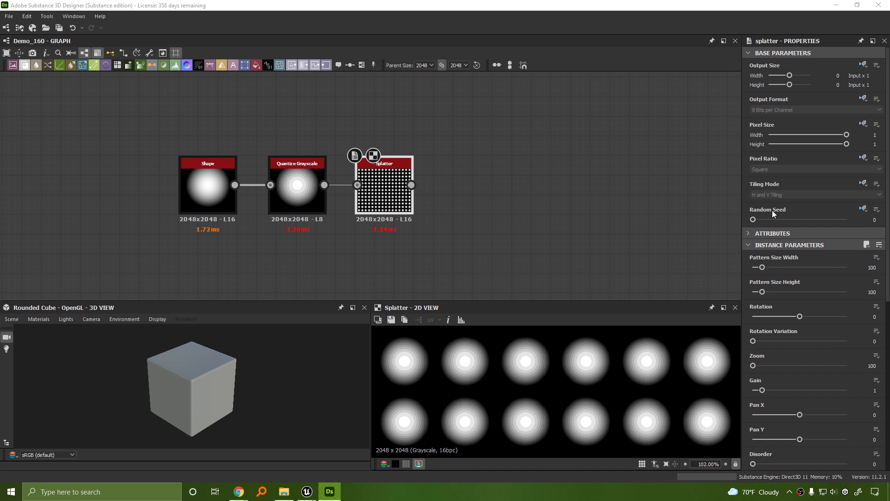
# Set the Splatter node's Random Seed to 1 and enlarge the 2D view area to show the whole tile.
pyautogui.moveTo(756, 219); pyautogui.dragTo(766, 219)
pyautogui.scroll(5, 390, 197)
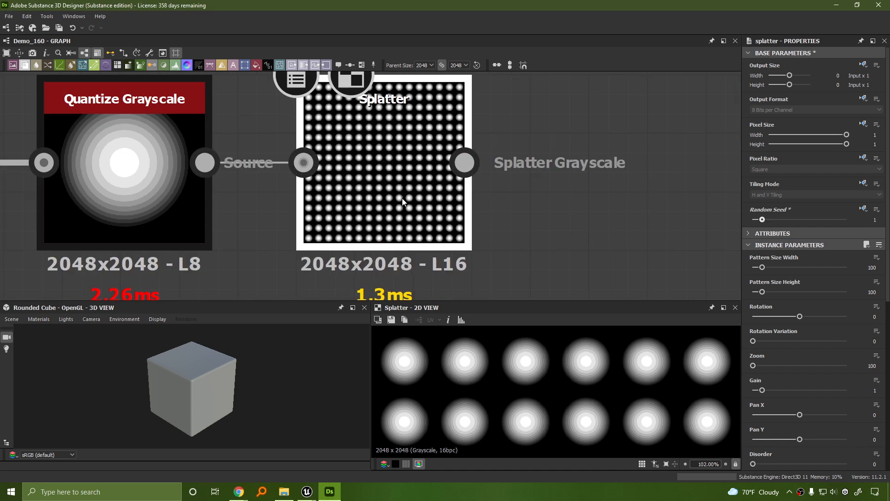
pyautogui.moveTo(555, 303); pyautogui.dragTo(560, 274)
pyautogui.scroll(-3, 511, 215)
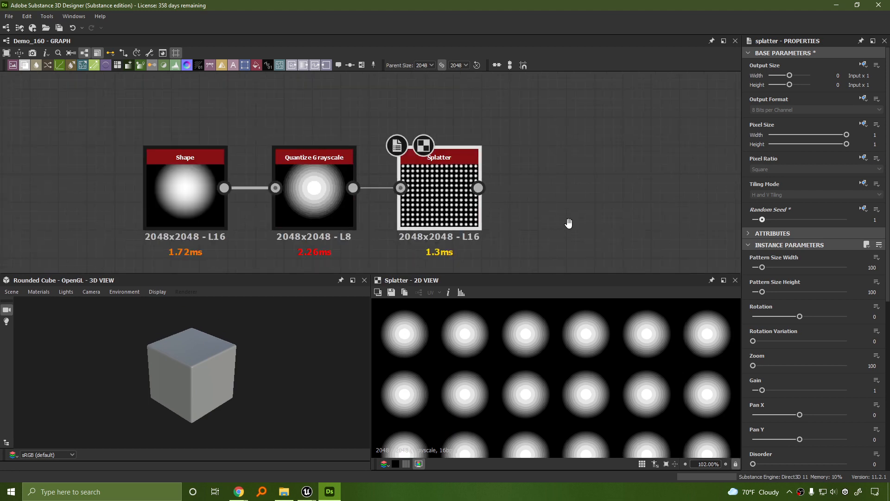
pyautogui.moveTo(568, 224); pyautogui.dragTo(457, 159, button='middle')
pyautogui.scroll(-5, 574, 392)
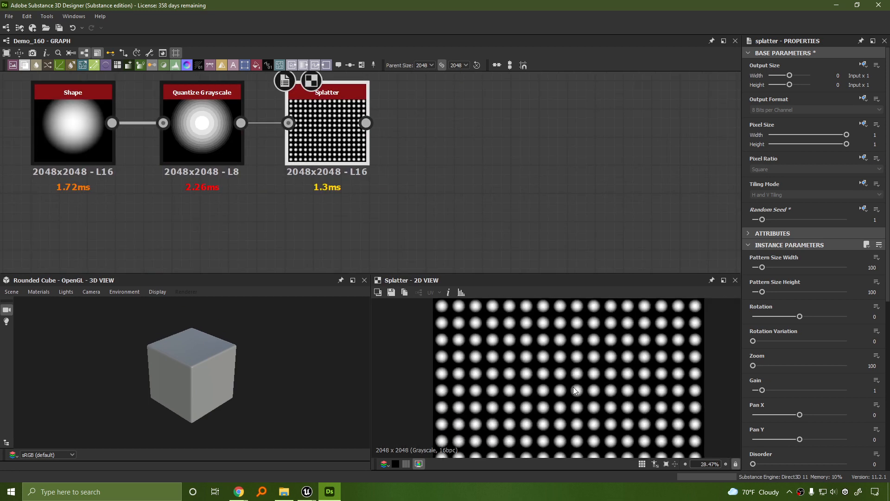
pyautogui.scroll(-2, 572, 386)
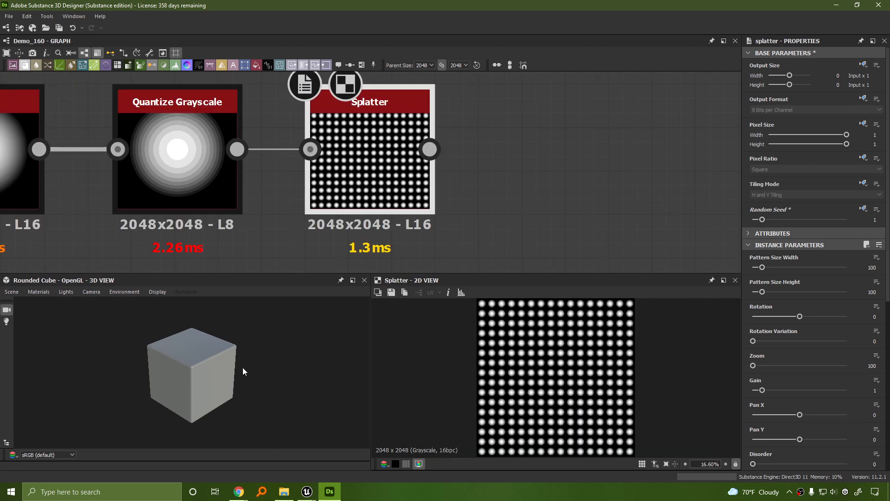
pyautogui.scroll(2, 243, 367)
pyautogui.scroll(1, 531, 383)
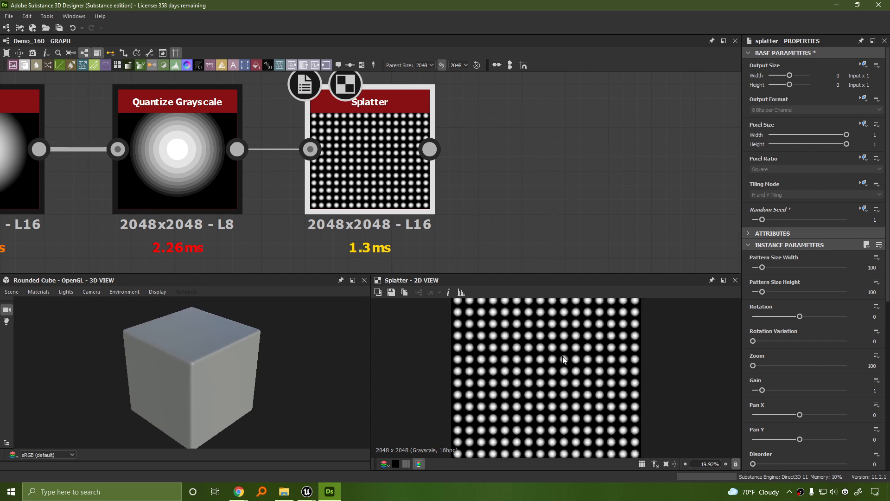
pyautogui.scroll(-2, 557, 377)
pyautogui.scroll(-1, 536, 182)
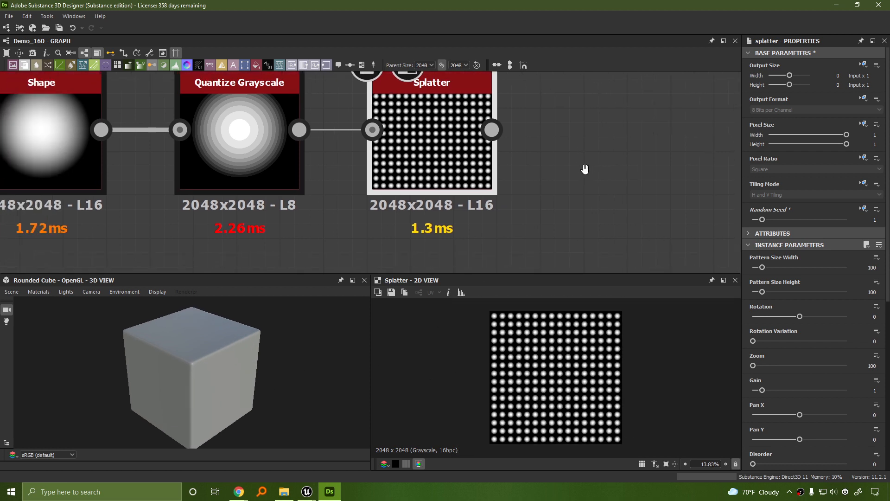
pyautogui.scroll(1, 493, 181)
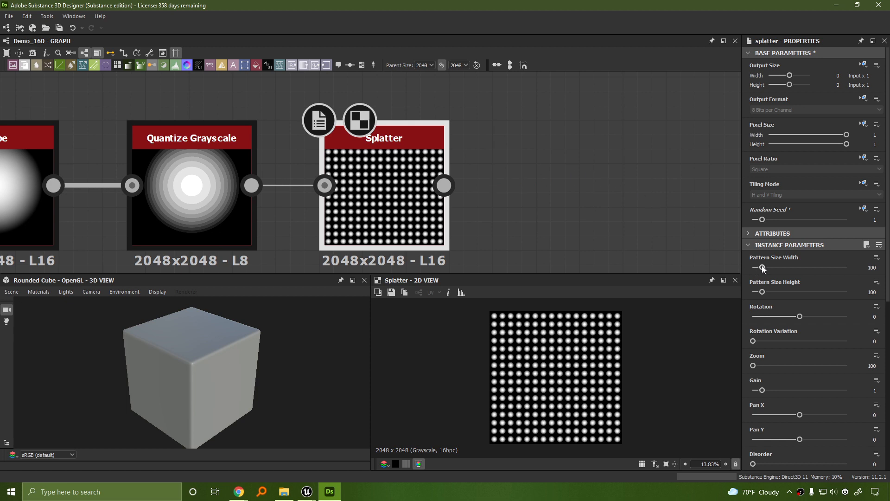
# Stretch the Splatter pattern to a width of 1000 and a height of 246.31, with a Rotation Variation of 14.19.
pyautogui.moveTo(761, 267); pyautogui.dragTo(847, 267)
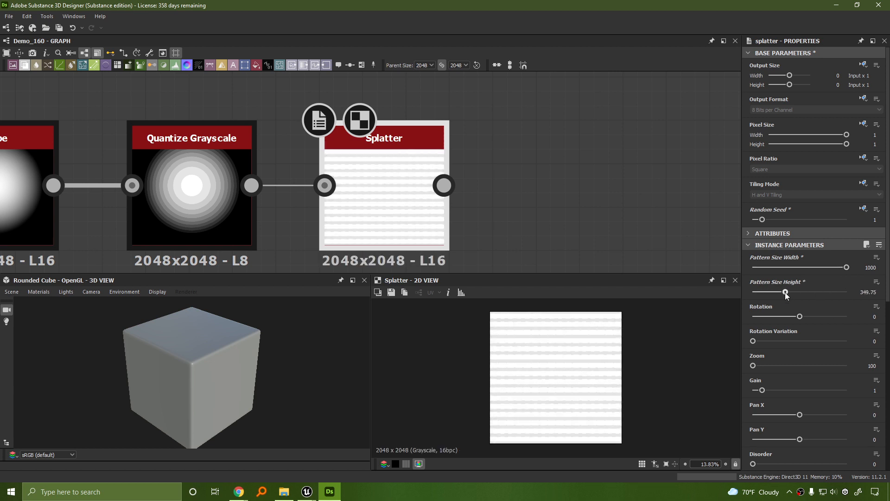
pyautogui.moveTo(771, 296); pyautogui.dragTo(777, 295)
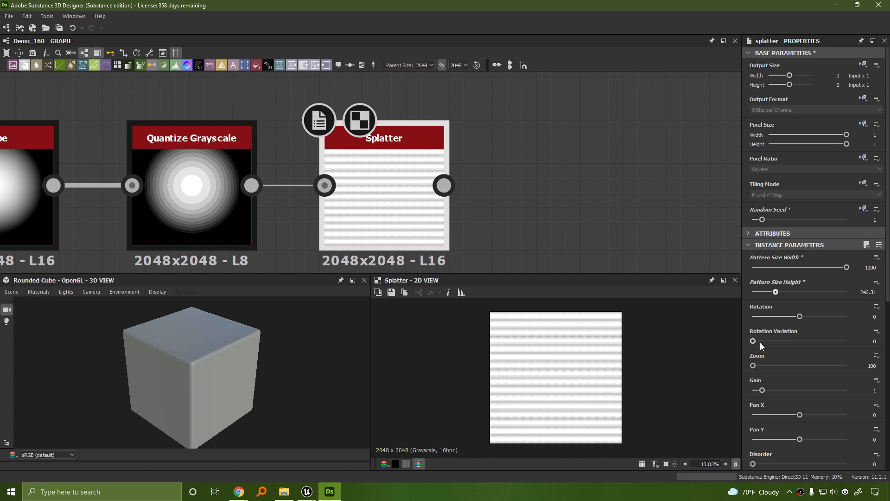
pyautogui.moveTo(754, 341); pyautogui.dragTo(756, 341)
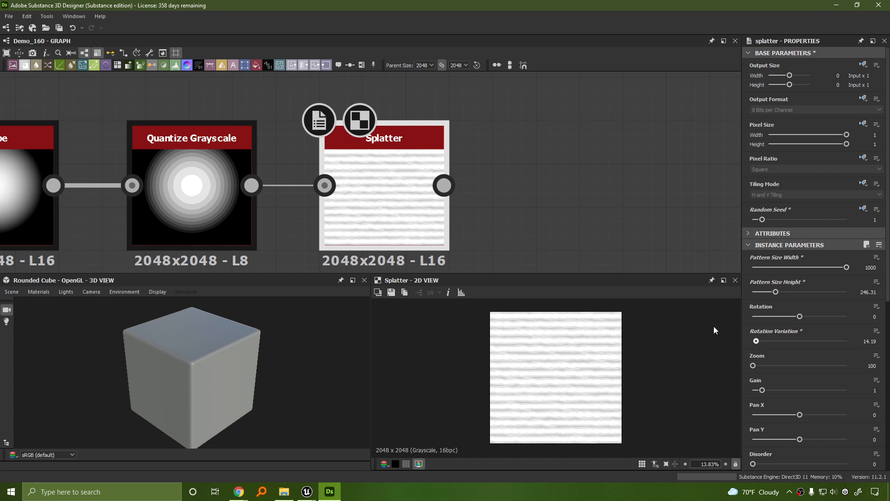
pyautogui.scroll(3, 545, 368)
pyautogui.scroll(-1, 592, 358)
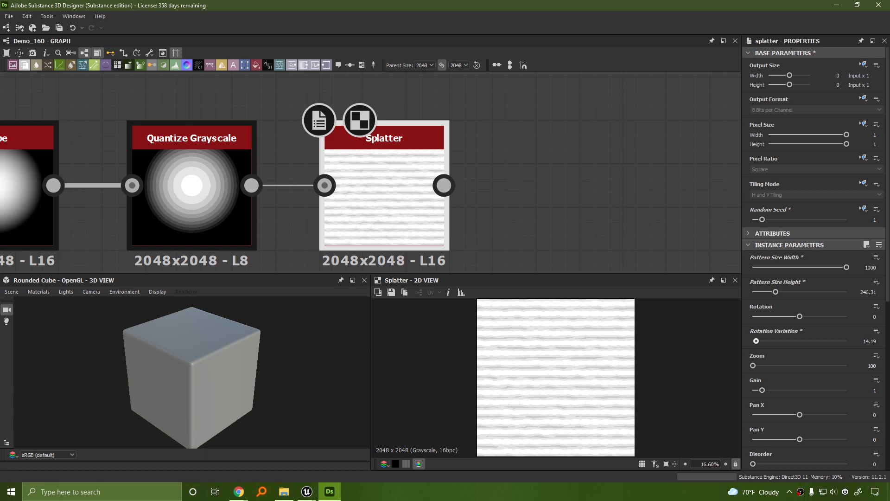
# Set the Splatter node's Disorder to 100 and its Disorder Angle to 360.
pyautogui.scroll(-1, 768, 412)
pyautogui.moveTo(753, 436); pyautogui.dragTo(846, 436)
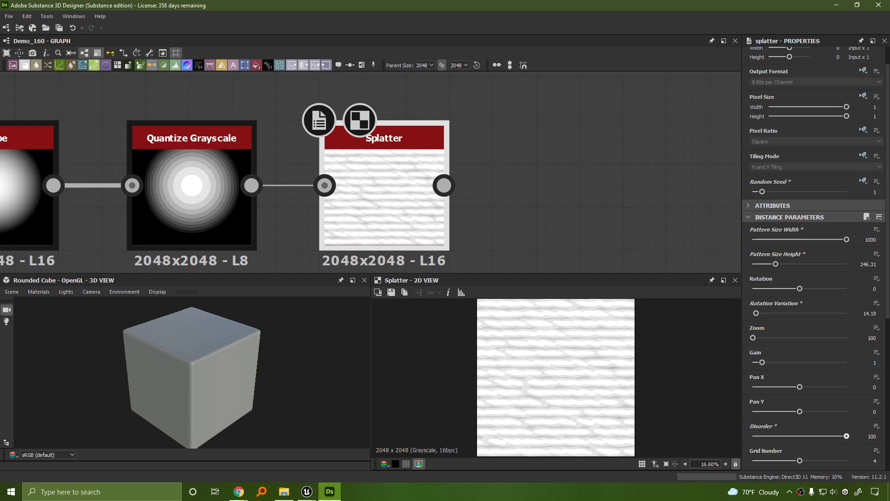
pyautogui.scroll(-2, 783, 407)
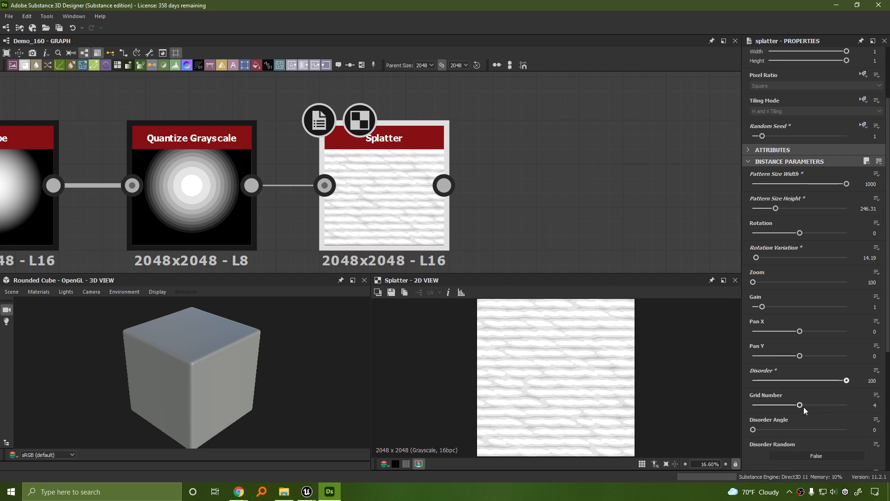
pyautogui.scroll(-1, 799, 422)
pyautogui.moveTo(754, 401); pyautogui.dragTo(855, 407)
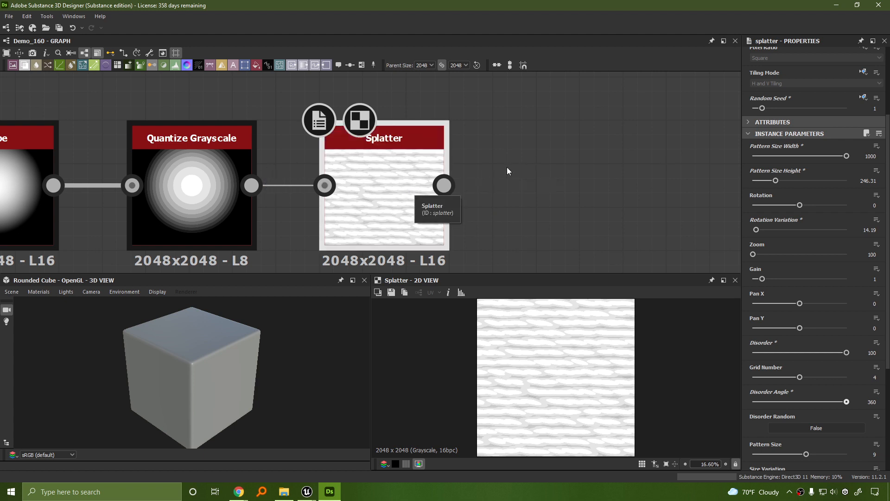
# Review the Shape, Quantize Grayscale and Splatter nodes in turn, checking each one's preview and parameters.
pyautogui.rightClick(550, 137)
pyautogui.click(263, 100)
pyautogui.moveTo(214, 98); pyautogui.dragTo(353, 84, button='middle')
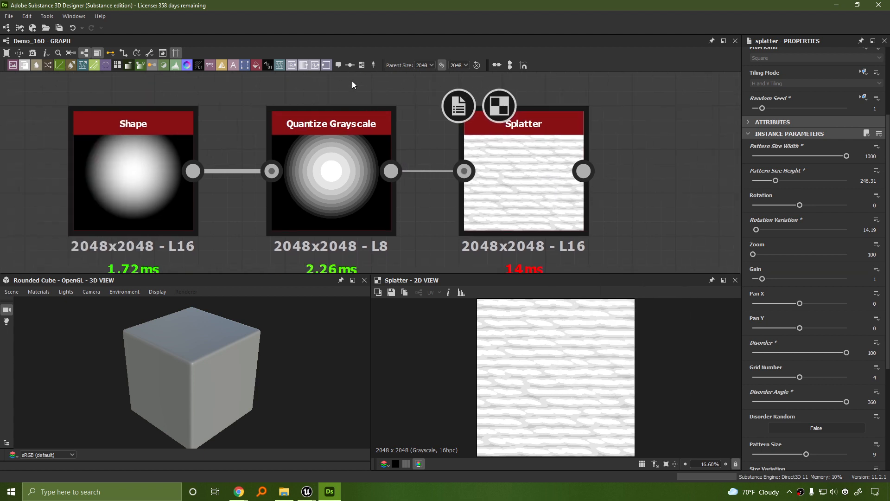
pyautogui.click(163, 158)
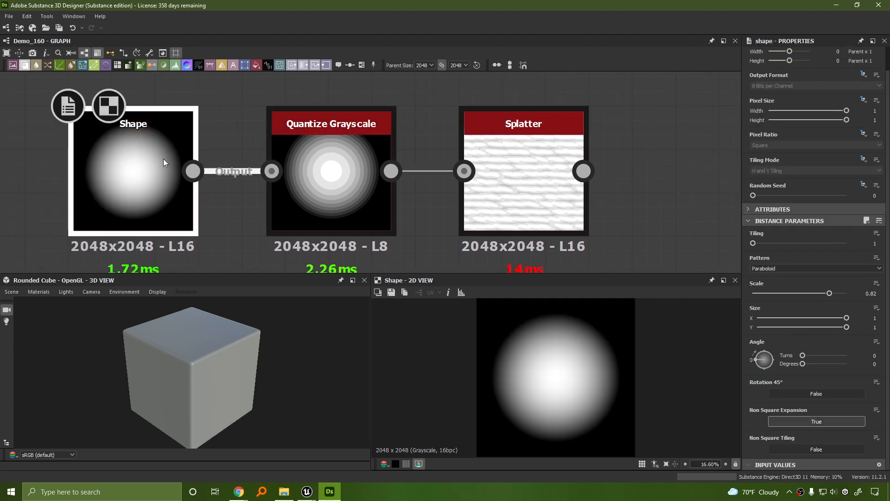
pyautogui.click(337, 170)
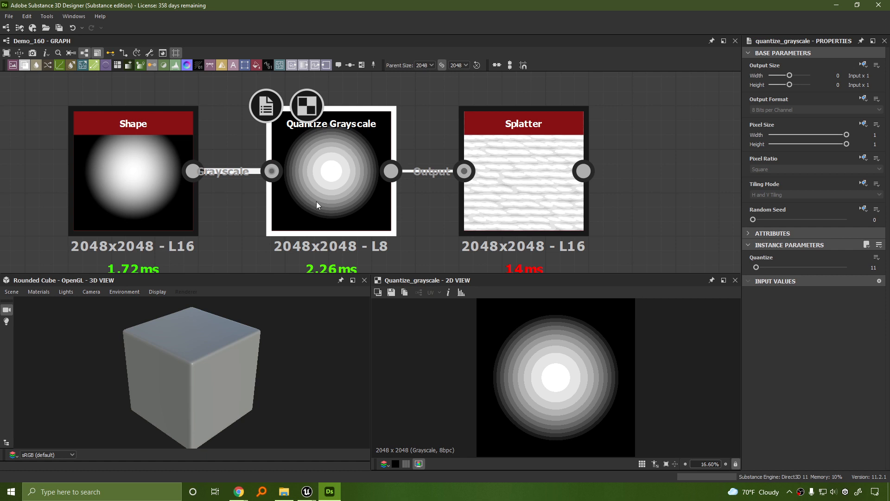
pyautogui.click(514, 186)
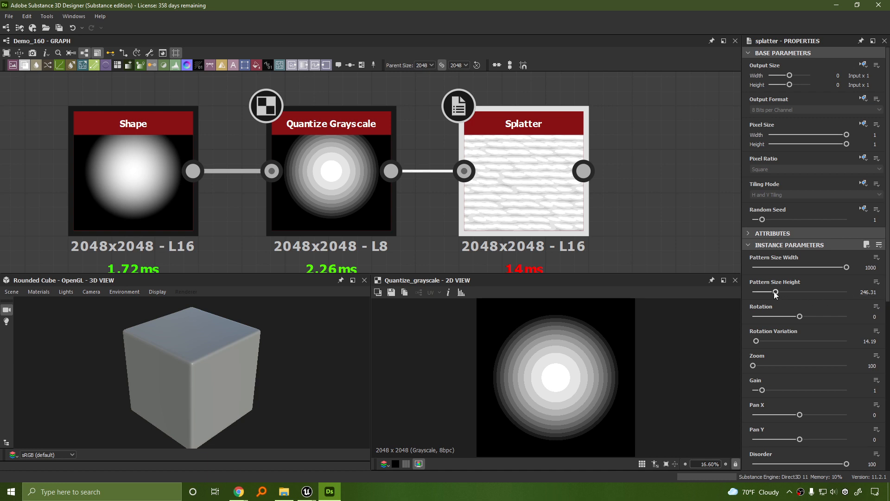
pyautogui.moveTo(775, 291); pyautogui.dragTo(775, 293)
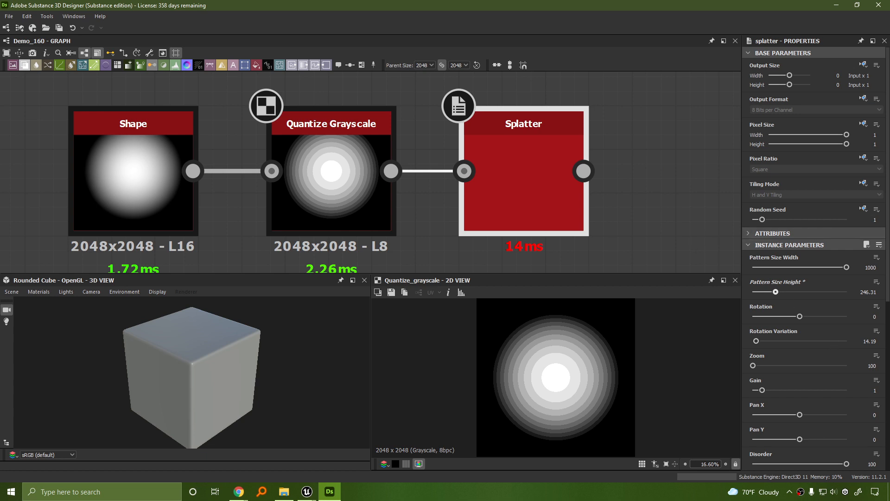
pyautogui.doubleClick(513, 204)
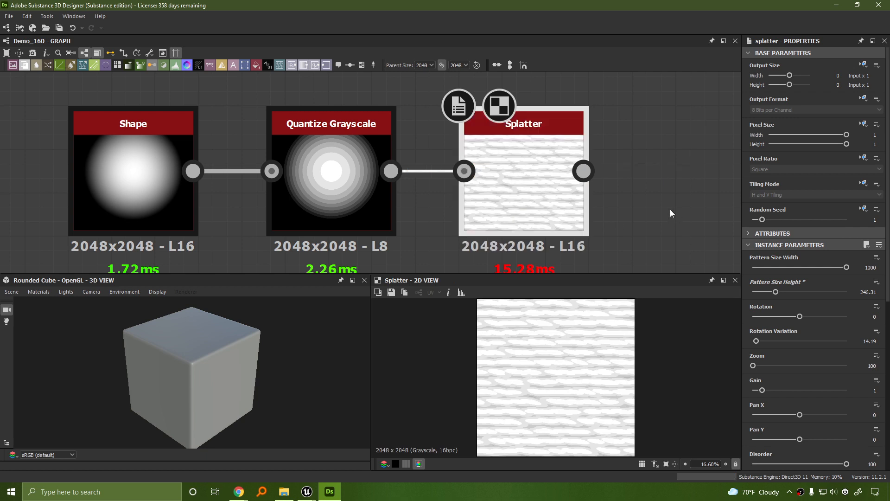
pyautogui.rightClick(544, 212)
pyautogui.click(676, 151)
pyautogui.moveTo(634, 217); pyautogui.dragTo(528, 185, button='middle')
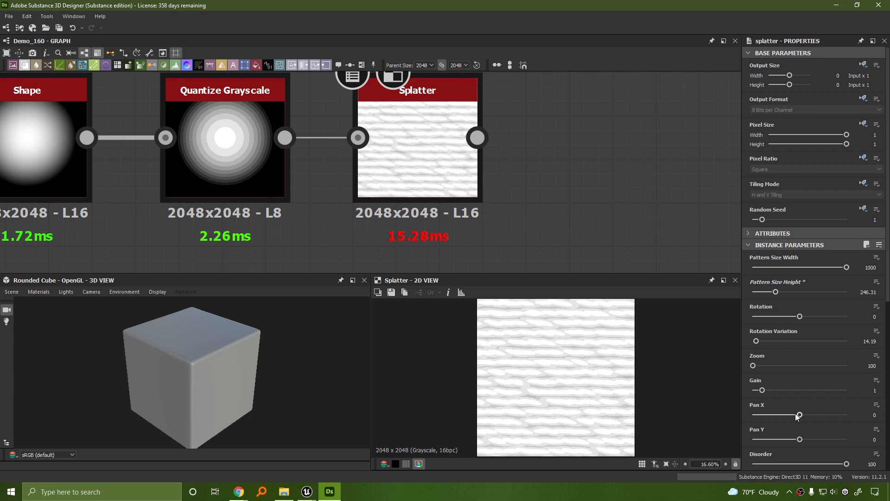
# Turn on Disorder Random for the Splatter node and set its Size Variation to 100.
pyautogui.scroll(-3, 821, 442)
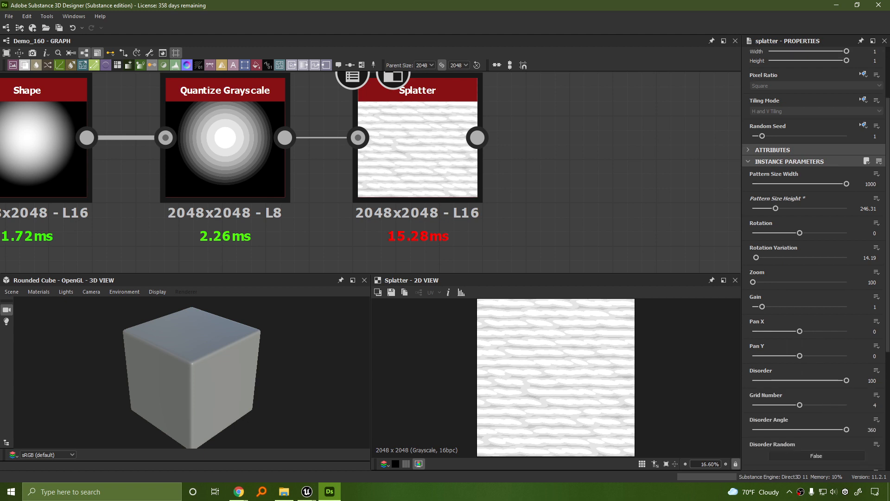
pyautogui.scroll(-2, 835, 405)
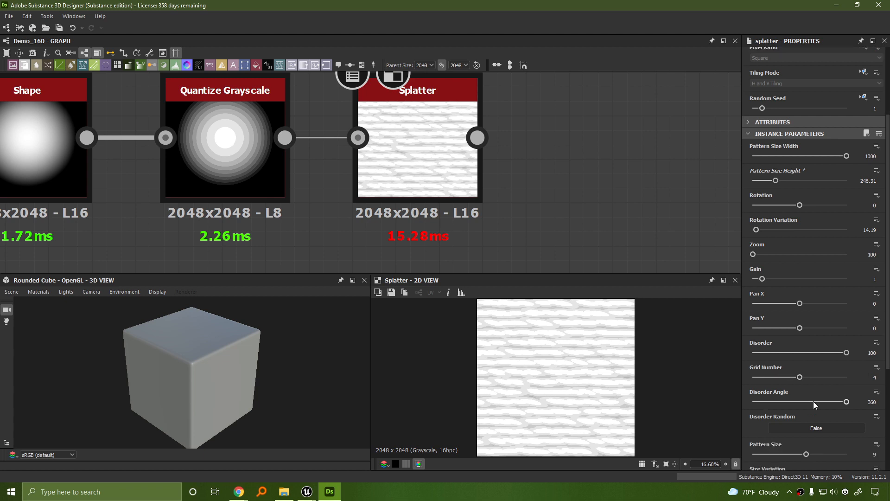
pyautogui.click(802, 400)
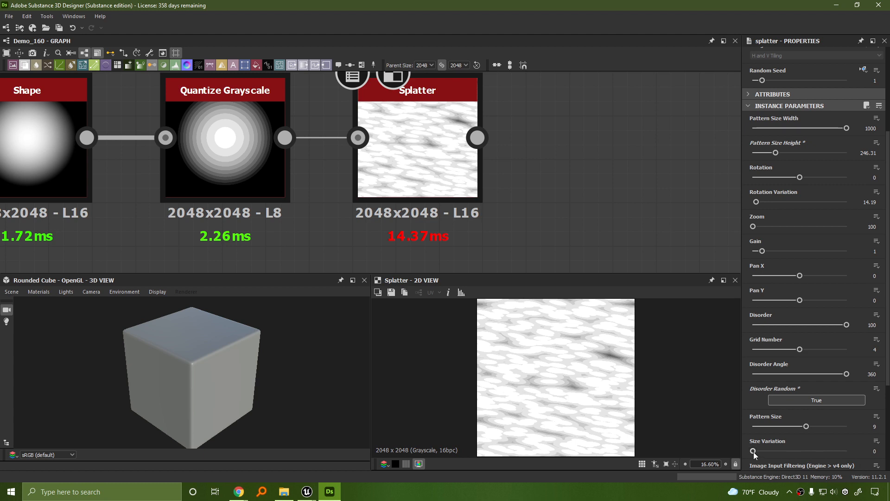
pyautogui.moveTo(753, 451); pyautogui.dragTo(846, 452)
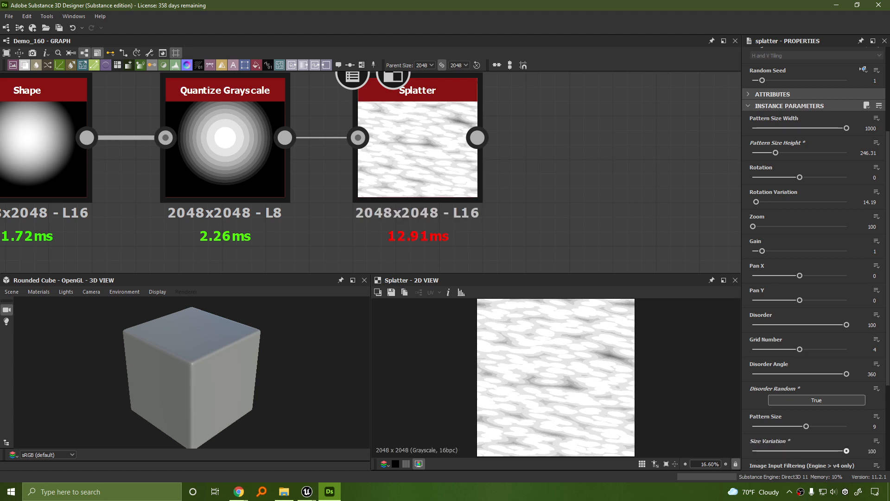
# Set the Splatter node's Luminance Variation to 1.
pyautogui.scroll(-4, 805, 405)
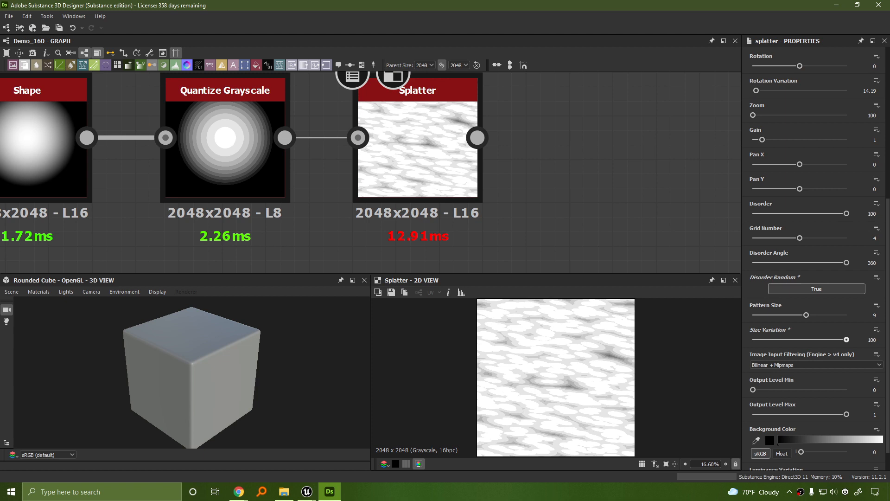
pyautogui.scroll(-1, 802, 399)
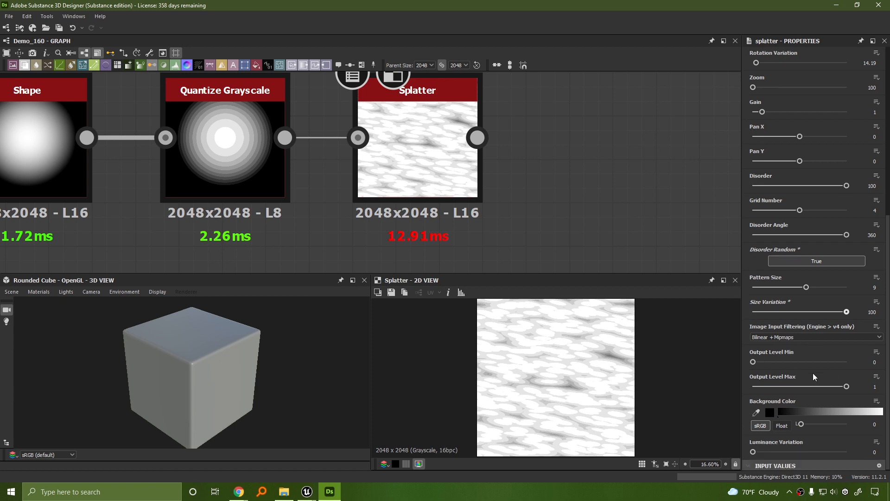
pyautogui.scroll(-1, 801, 387)
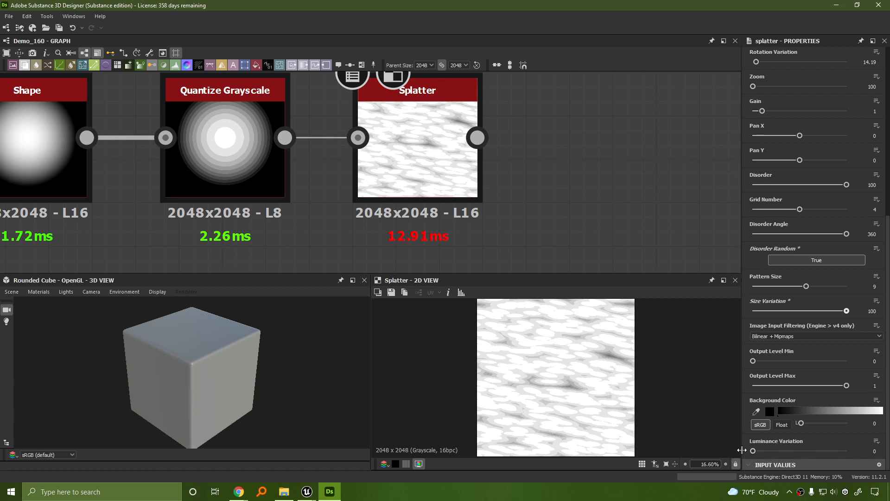
pyautogui.moveTo(752, 451); pyautogui.dragTo(846, 450)
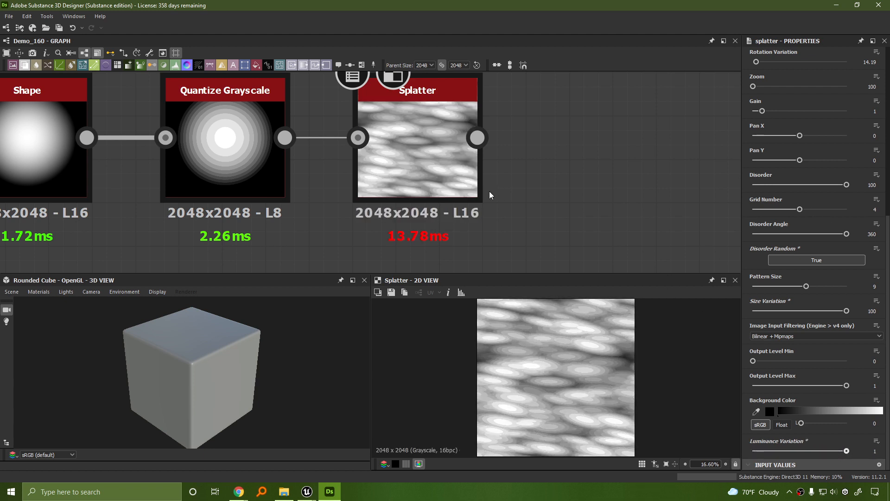
# Compare the Quantize Grayscale node's preview with the Splatter node's result.
pyautogui.scroll(-2, 617, 193)
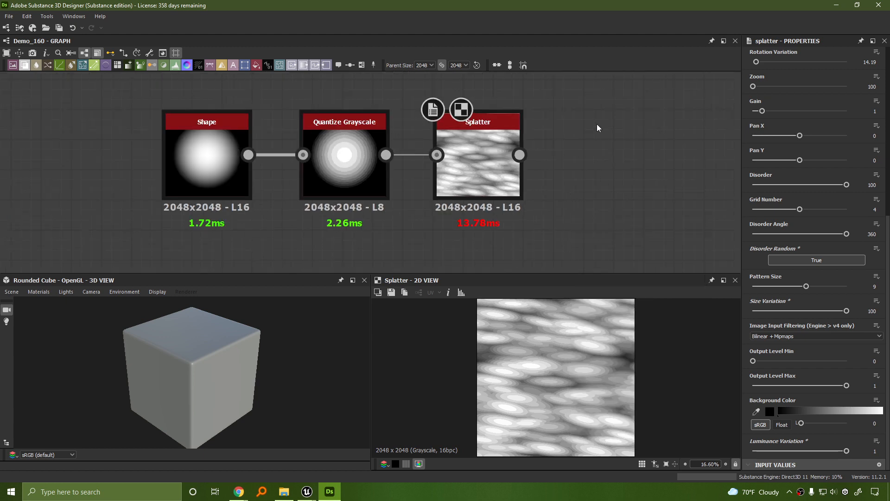
pyautogui.moveTo(622, 145); pyautogui.dragTo(581, 148, button='middle')
pyautogui.doubleClick(307, 163)
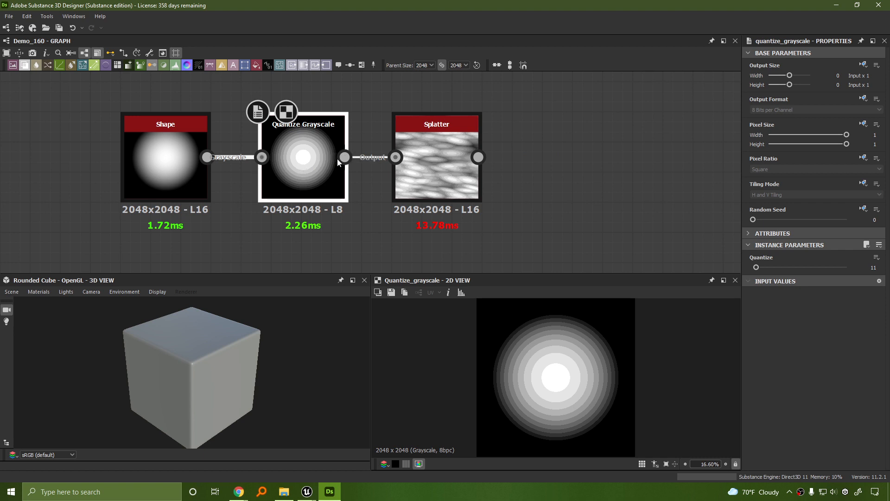
pyautogui.click(431, 167)
pyautogui.doubleClick(431, 170)
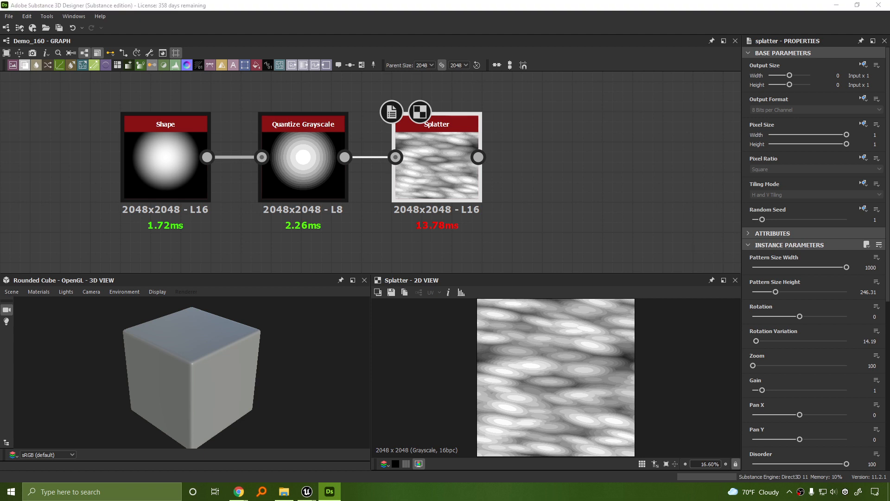
# Add a Gaussian Noise node directly below the Splatter node.
pyautogui.moveTo(622, 198); pyautogui.dragTo(429, 167, button='middle')
pyautogui.scroll(-2, 511, 196)
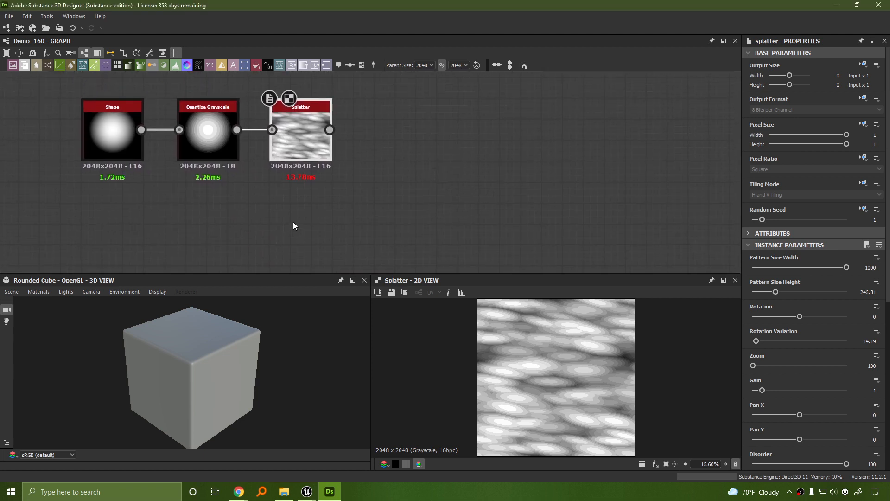
pyautogui.rightClick(295, 222)
pyautogui.press('Escape')
pyautogui.press('space')
pyautogui.write('gaussian')
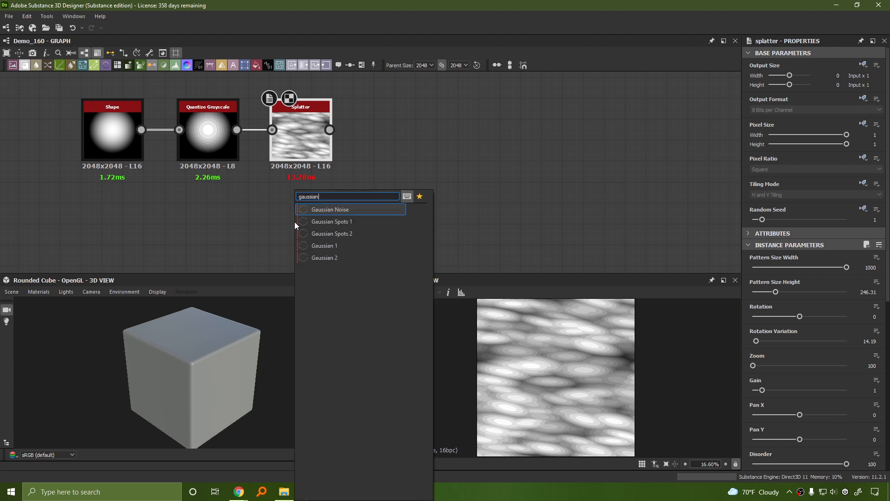
pyautogui.press('Return')
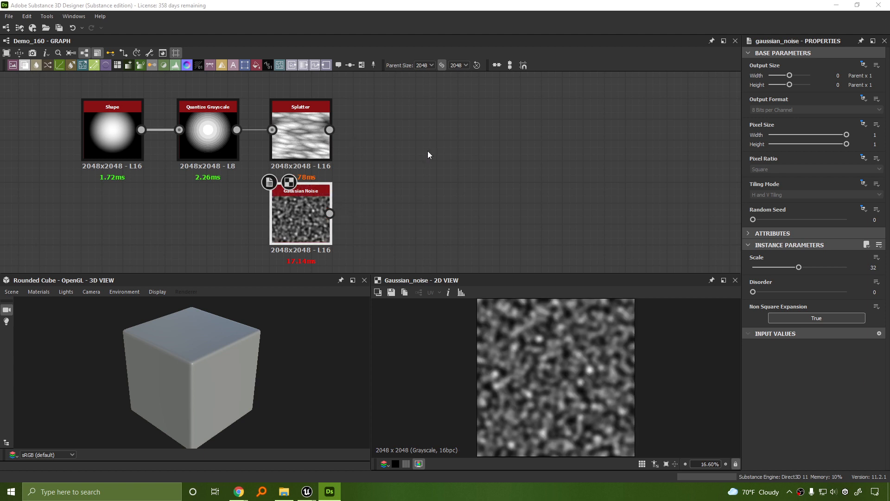
# Add a Warp node, feeding the Splatter into its main input and the Gaussian Noise into its gradient input.
pyautogui.moveTo(503, 152); pyautogui.dragTo(513, 186, button='middle')
pyautogui.moveTo(396, 197); pyautogui.dragTo(444, 155, button='middle')
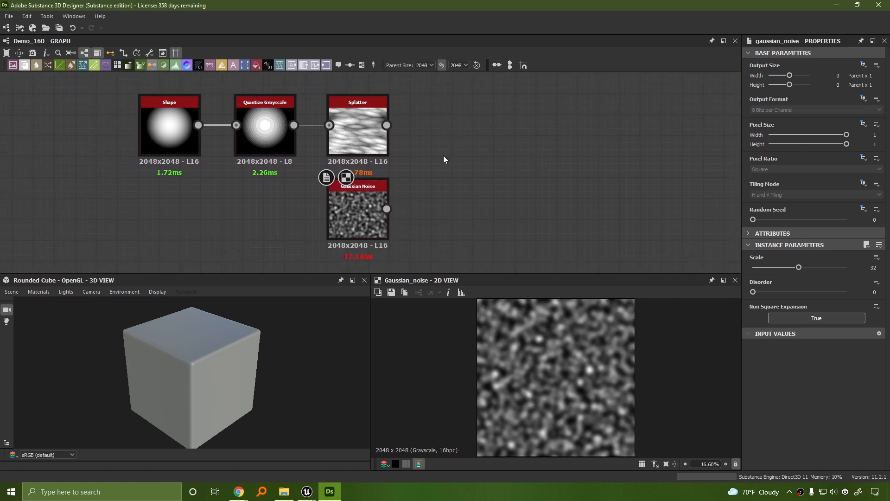
pyautogui.press('space')
pyautogui.write('warp')
pyautogui.press('Return')
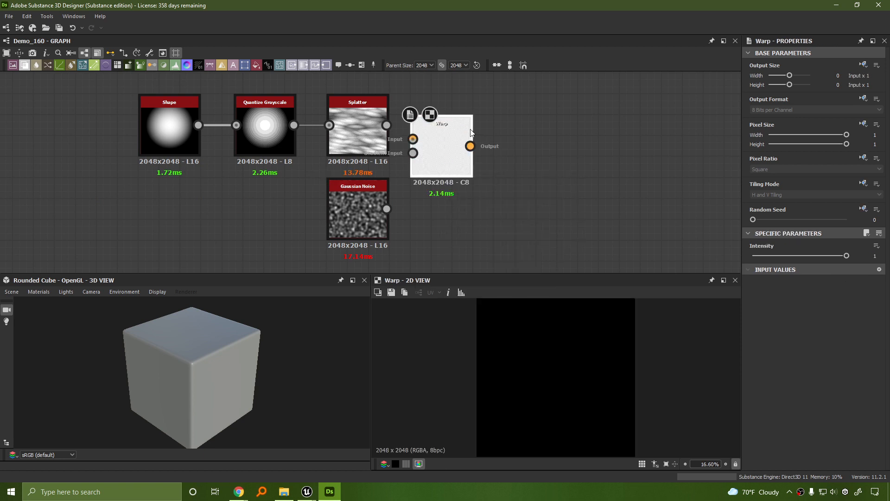
pyautogui.moveTo(457, 128); pyautogui.dragTo(498, 119)
pyautogui.moveTo(387, 125); pyautogui.dragTo(447, 129)
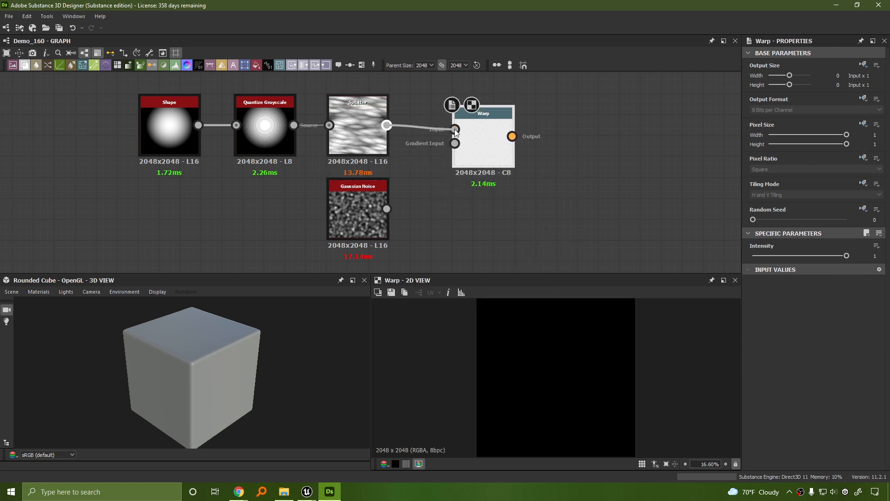
pyautogui.moveTo(387, 208); pyautogui.dragTo(494, 135)
pyautogui.rightClick(570, 213)
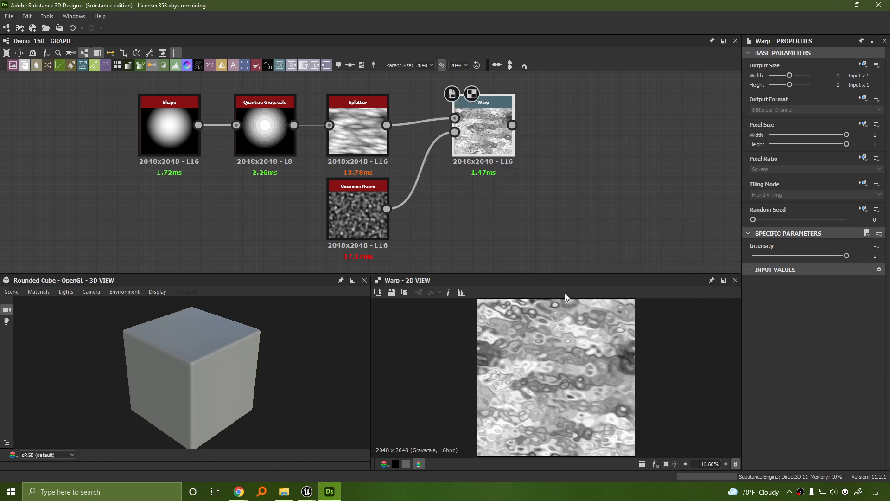
# Set the Gaussian Noise node's Scale to 10.
pyautogui.click(360, 207)
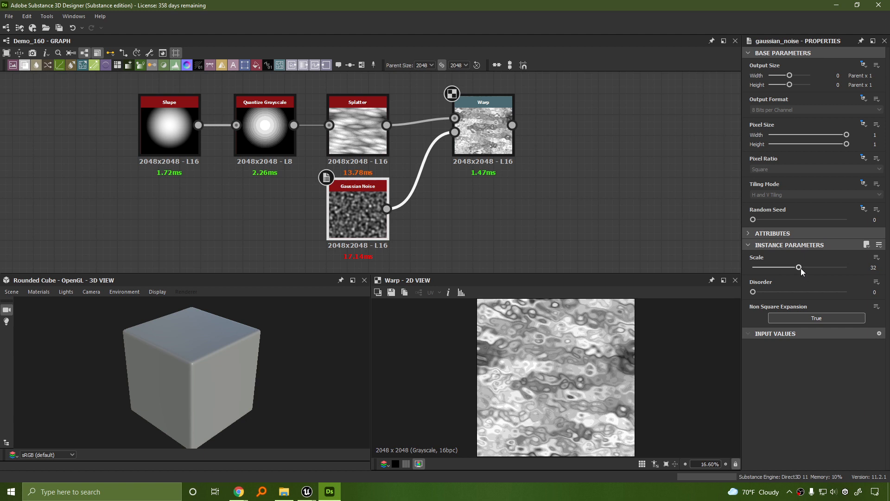
pyautogui.moveTo(799, 267); pyautogui.dragTo(766, 267)
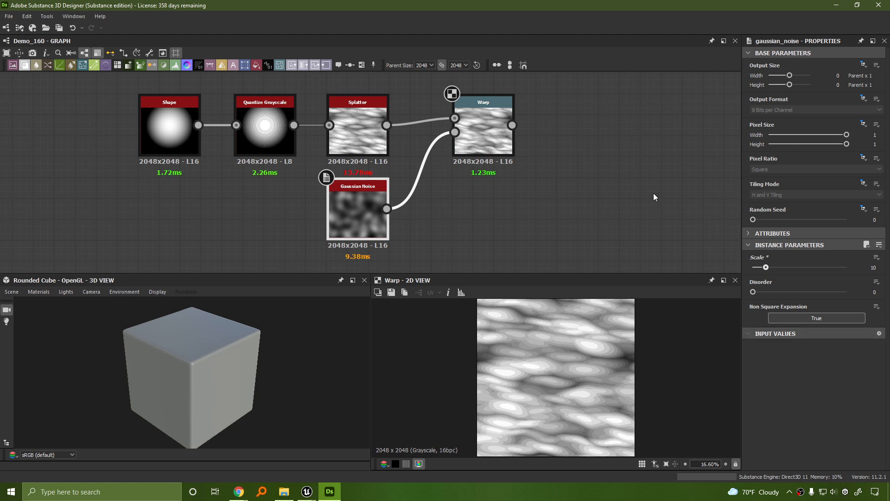
pyautogui.rightClick(578, 259)
# Set the Warp node's Intensity to 1.97, after trying a value of 5.
pyautogui.click(540, 204)
pyautogui.moveTo(539, 204); pyautogui.dragTo(434, 248, button='middle')
pyautogui.click(373, 172)
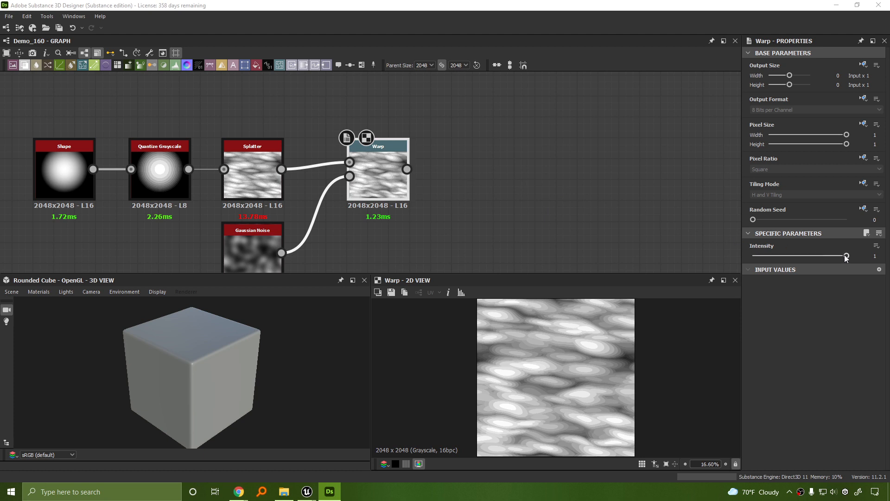
pyautogui.click(874, 255)
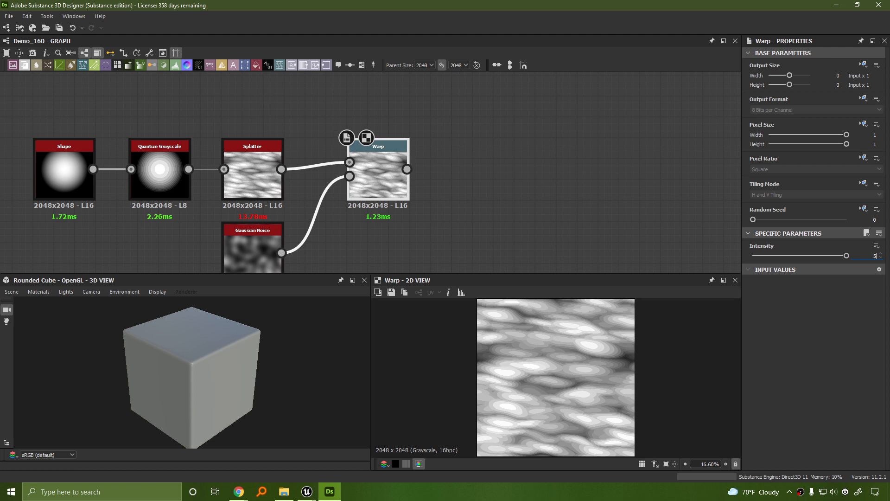
pyautogui.press('Return')
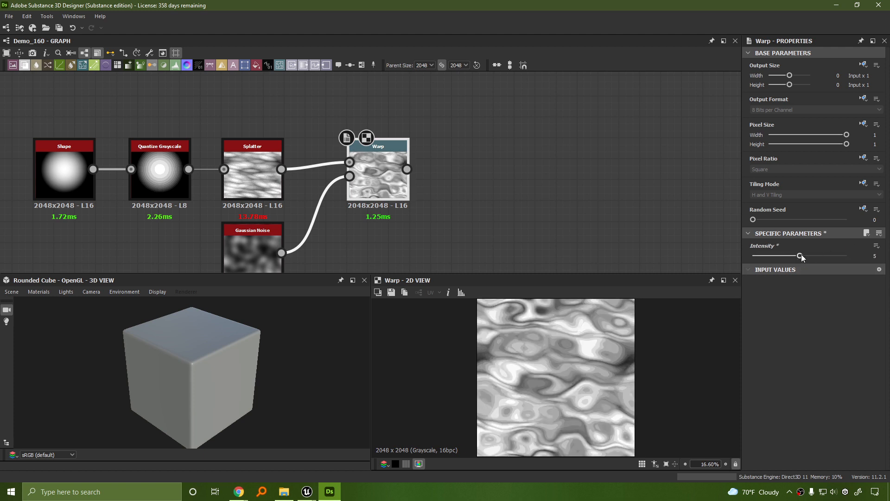
pyautogui.moveTo(800, 257); pyautogui.dragTo(772, 261)
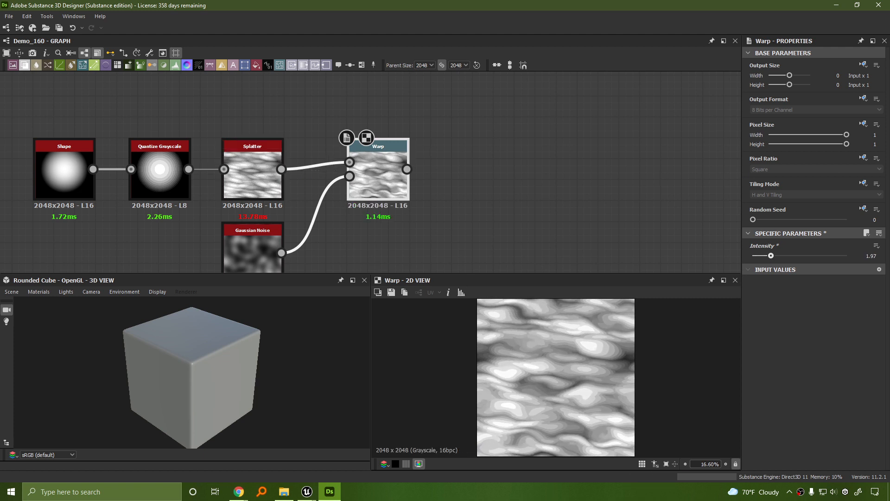
# Add a Clouds 2 node directly below the Gaussian Noise node.
pyautogui.scroll(-2, 583, 396)
pyautogui.scroll(2, 583, 399)
pyautogui.moveTo(525, 230); pyautogui.dragTo(522, 163, button='middle')
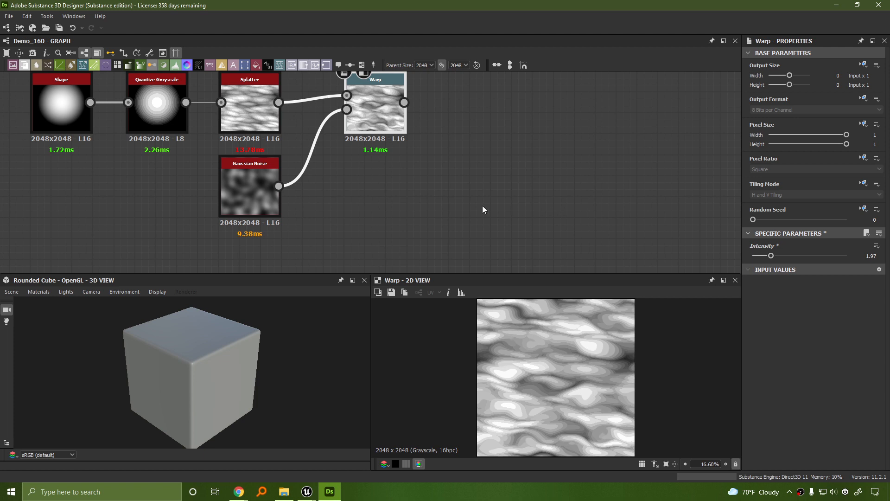
pyautogui.moveTo(380, 250); pyautogui.dragTo(414, 165, button='middle')
pyautogui.moveTo(353, 168); pyautogui.dragTo(347, 211, button='middle')
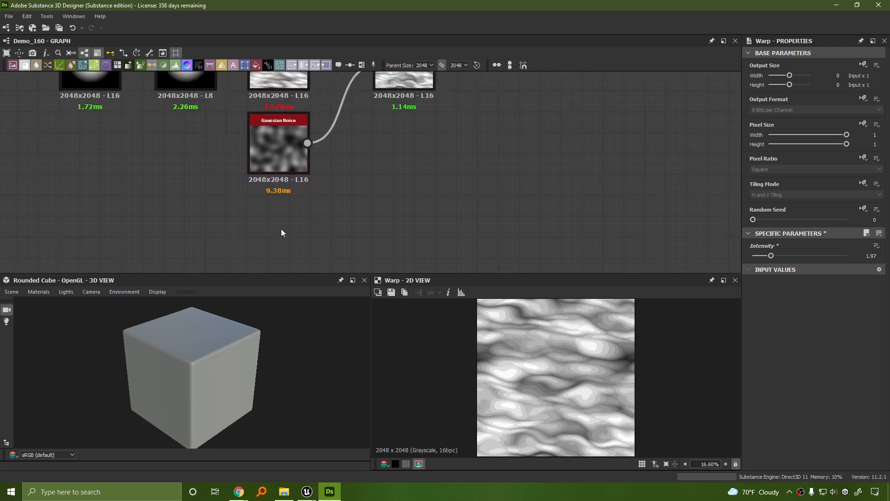
pyautogui.press('space')
pyautogui.write('clouds')
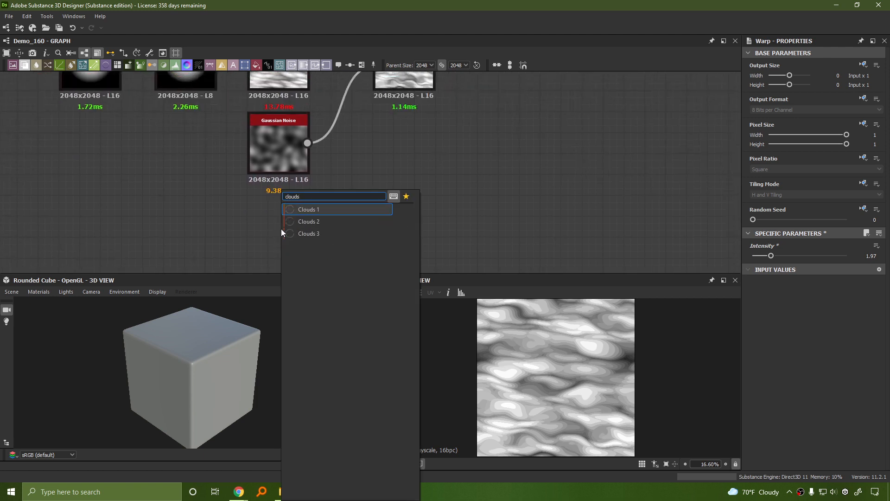
pyautogui.press('Down')
pyautogui.press('Return')
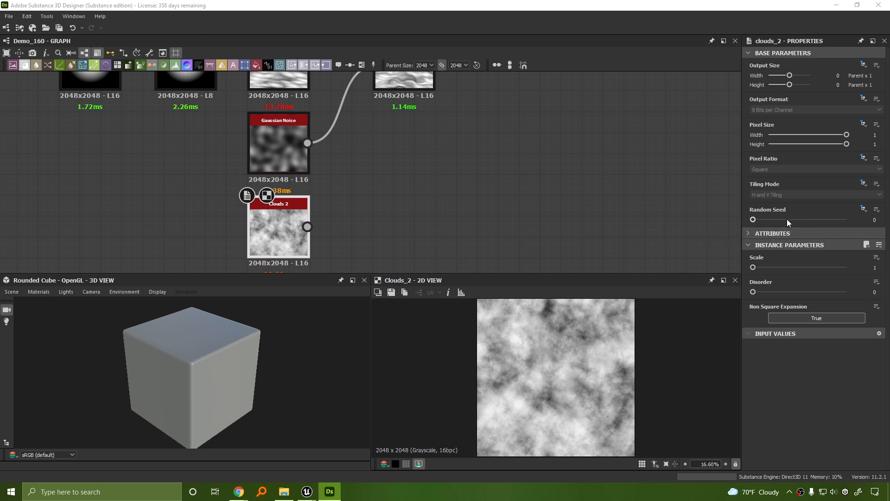
# Add a Slope Blur Grayscale node fed by the Warp output and connect the Gaussian Noise to its slope input.
pyautogui.click(655, 223)
pyautogui.rightClick(471, 142)
pyautogui.click(638, 129)
pyautogui.moveTo(638, 133); pyautogui.dragTo(518, 203, button='middle')
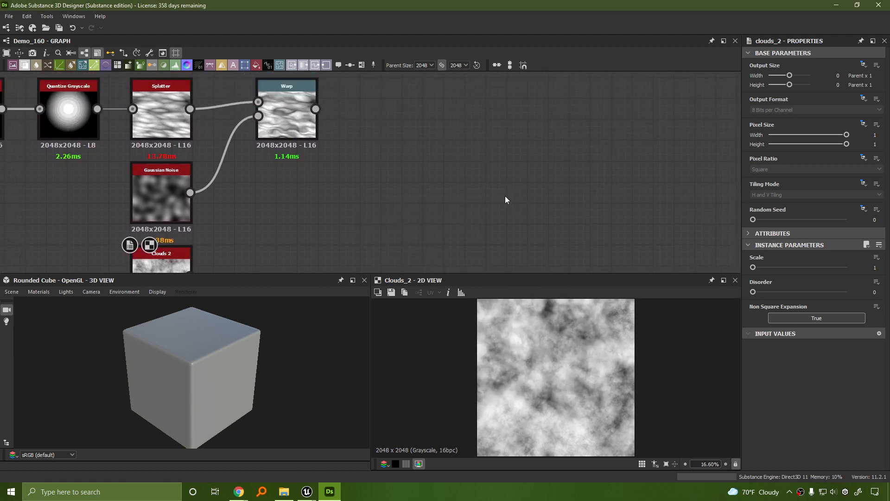
pyautogui.moveTo(316, 108); pyautogui.dragTo(363, 171)
pyautogui.write('slope')
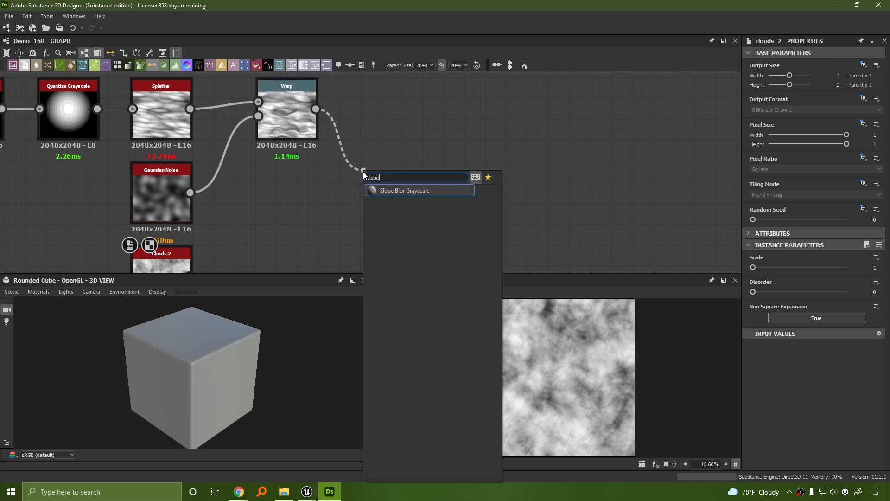
pyautogui.press('Return')
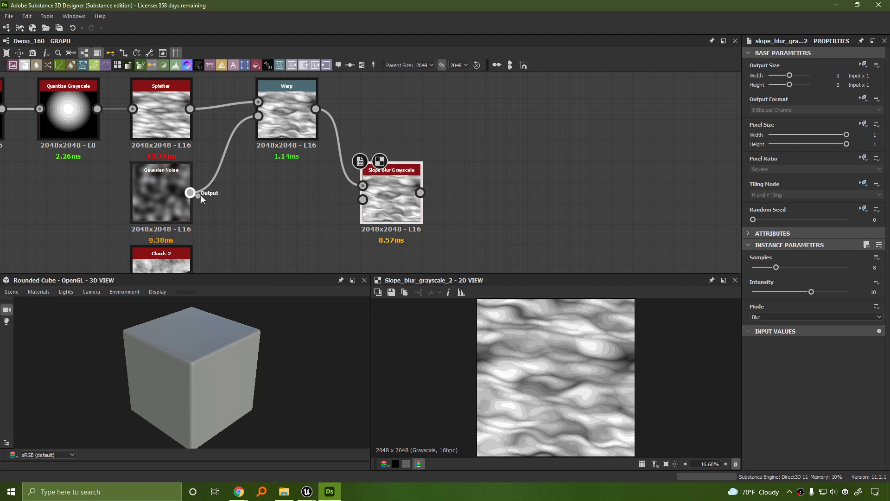
pyautogui.moveTo(201, 195); pyautogui.dragTo(358, 204)
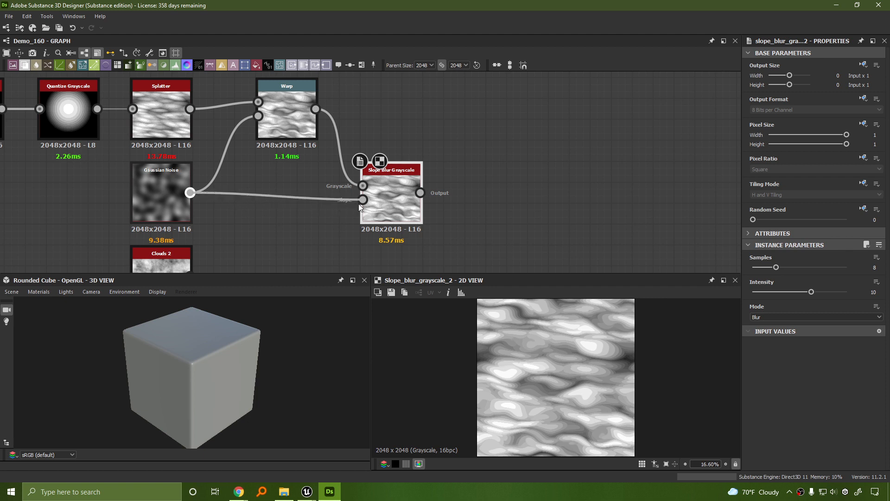
# Add a Blur node fed by Clouds 2 and set its Intensity to 8.28.
pyautogui.moveTo(301, 233); pyautogui.dragTo(350, 157, button='middle')
pyautogui.moveTo(241, 202); pyautogui.dragTo(264, 204)
pyautogui.write('blur')
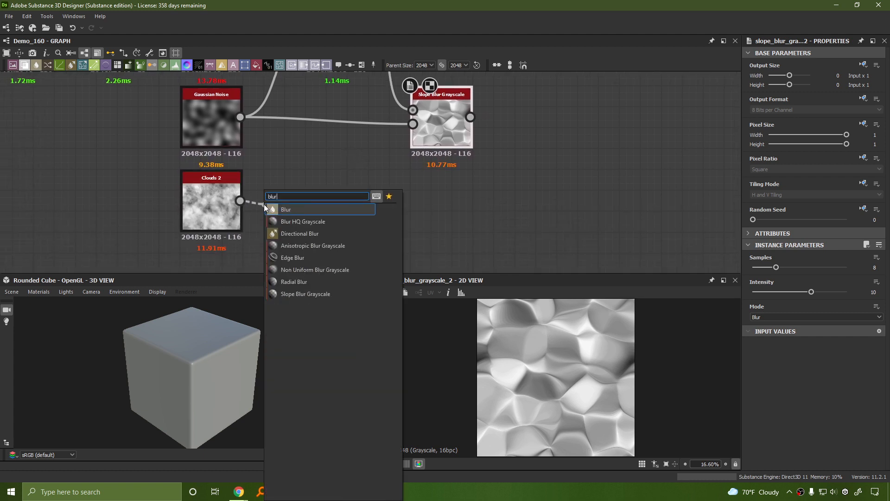
pyautogui.press('Return')
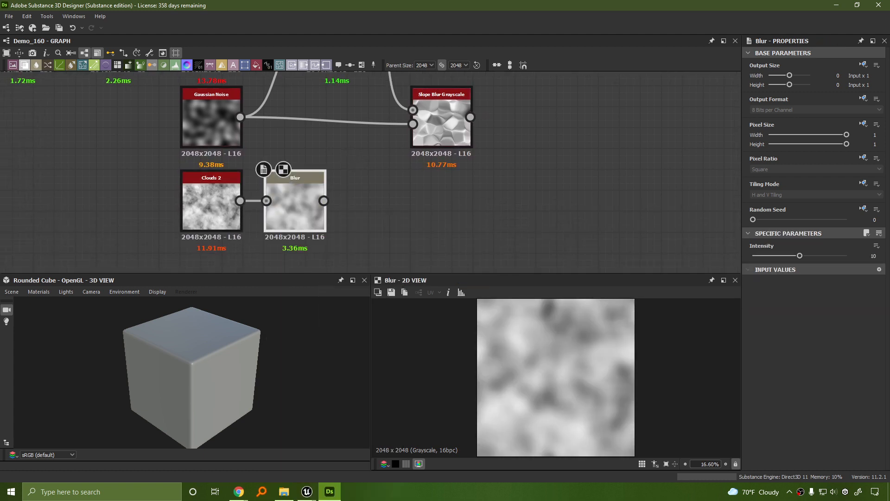
pyautogui.press('space')
pyautogui.click(298, 230)
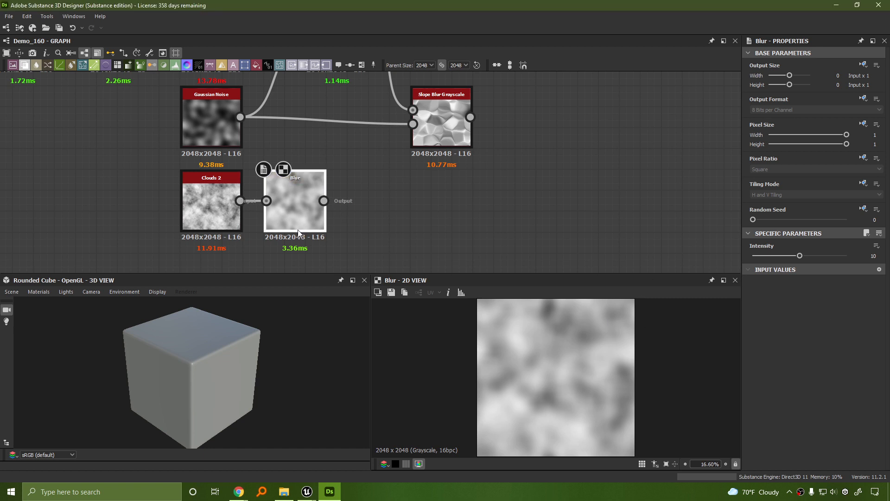
pyautogui.moveTo(800, 259); pyautogui.dragTo(792, 257)
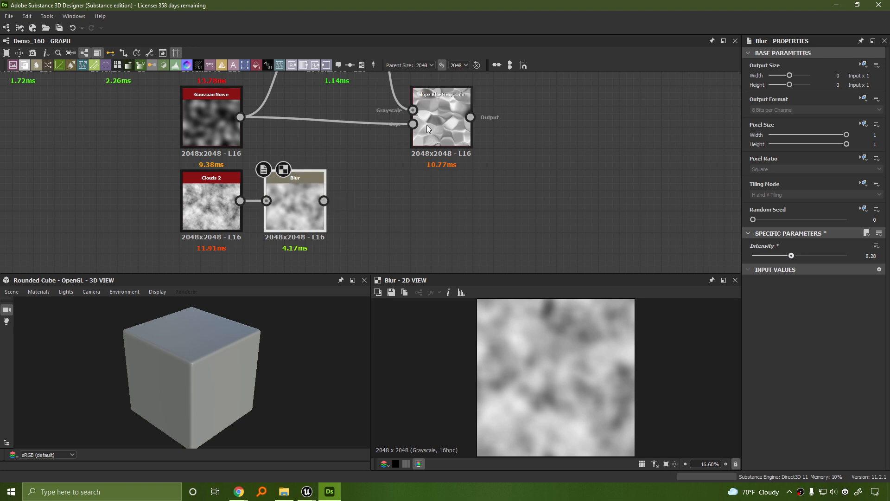
# Try the blurred Clouds 2 as the Slope Blur Grayscale node's slope input and reconnect the Gaussian Noise instead.
pyautogui.moveTo(323, 201); pyautogui.dragTo(413, 125)
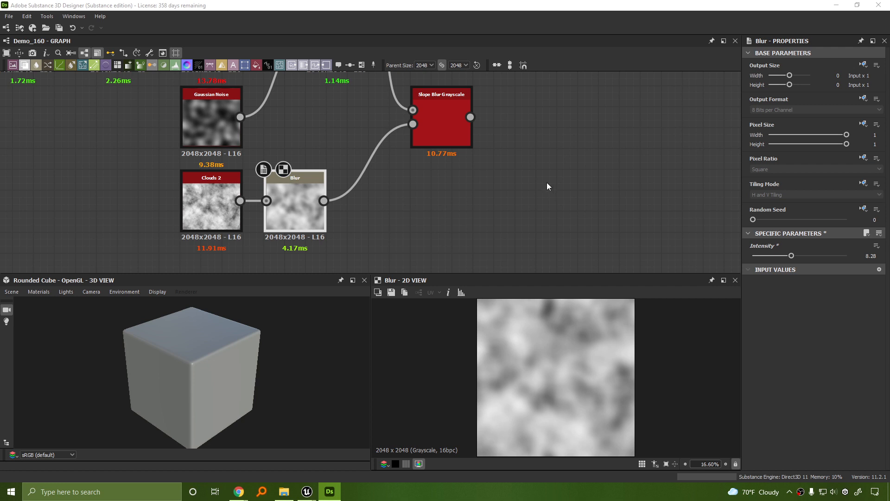
pyautogui.moveTo(240, 116); pyautogui.dragTo(432, 127)
# Set the Slope Blur Grayscale node to 32 Samples, Min mode and an Intensity of 2.44.
pyautogui.doubleClick(432, 127)
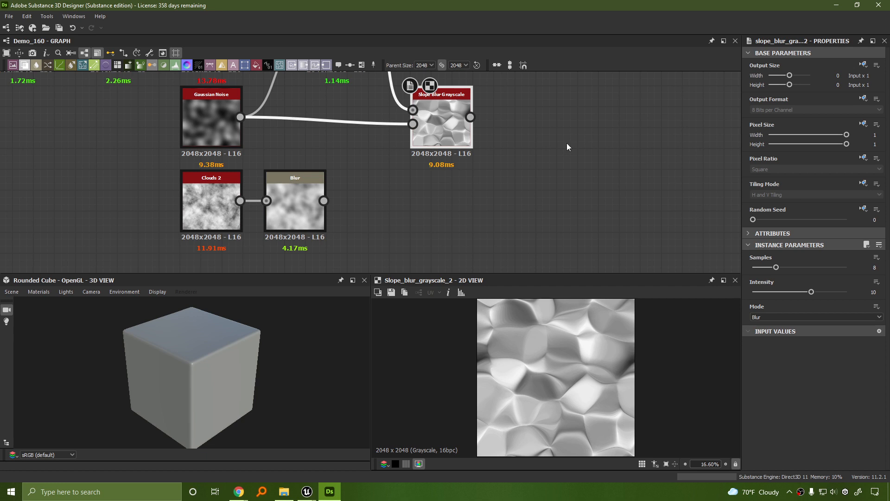
pyautogui.moveTo(581, 140); pyautogui.dragTo(515, 192, button='middle')
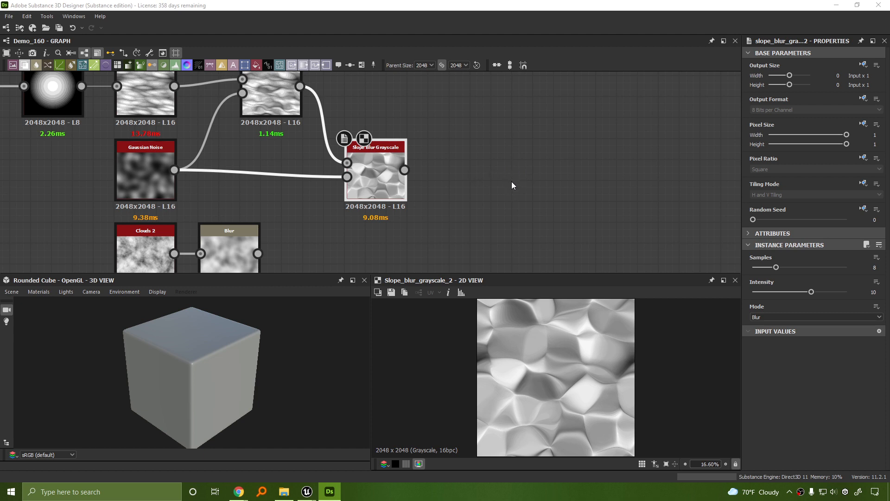
pyautogui.moveTo(512, 185); pyautogui.dragTo(538, 178, button='middle')
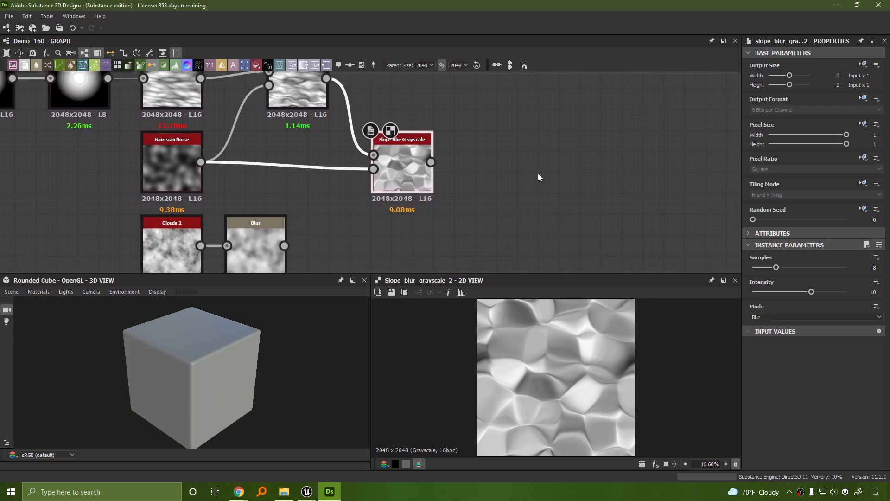
pyautogui.moveTo(299, 169); pyautogui.dragTo(534, 224, button='middle')
pyautogui.moveTo(391, 157); pyautogui.dragTo(205, 86, button='middle')
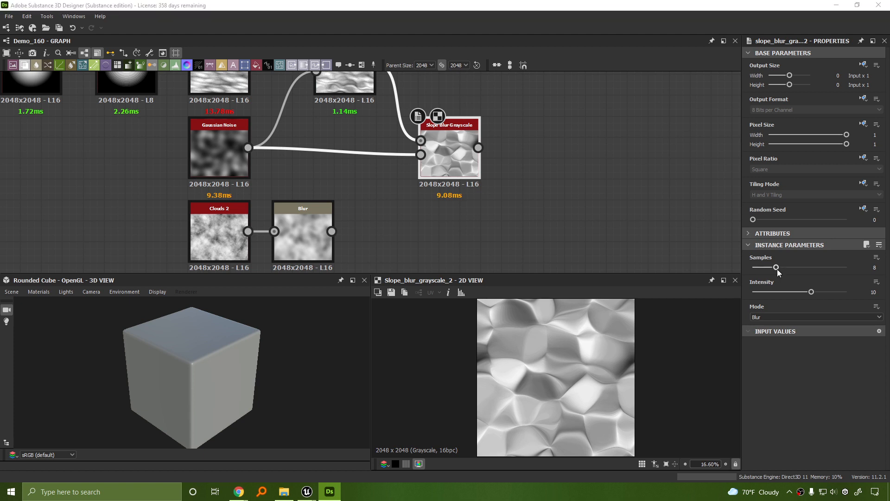
pyautogui.moveTo(777, 267); pyautogui.dragTo(846, 267)
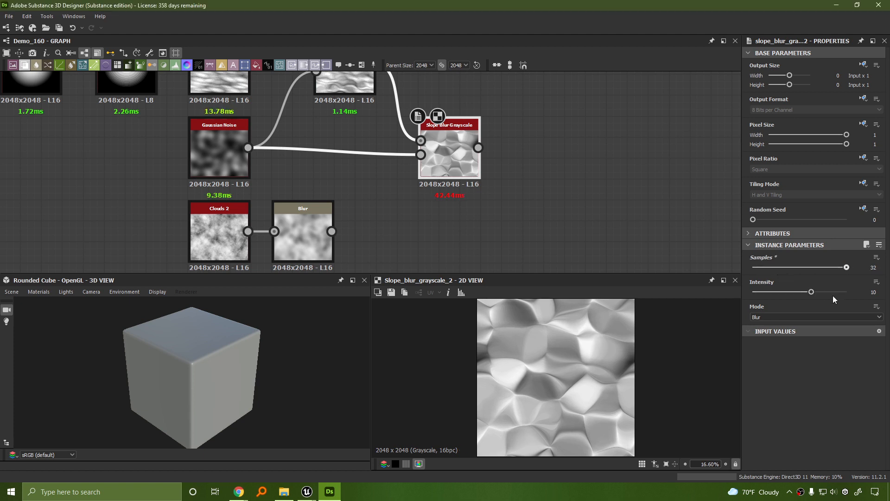
pyautogui.click(785, 317)
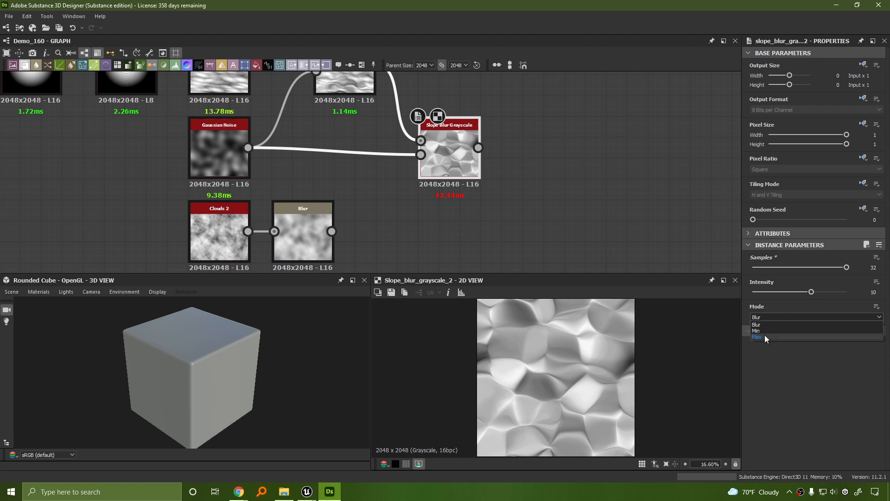
pyautogui.click(757, 329)
pyautogui.moveTo(810, 294); pyautogui.dragTo(767, 297)
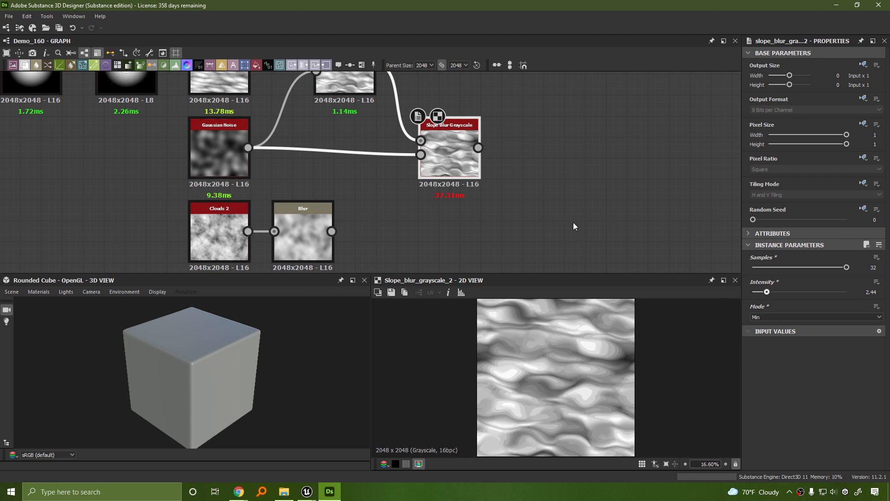
# Add a Directional Warp node after the Slope Blur Grayscale and connect the blurred Clouds 2 to its second input.
pyautogui.moveTo(567, 187); pyautogui.dragTo(516, 189, button='middle')
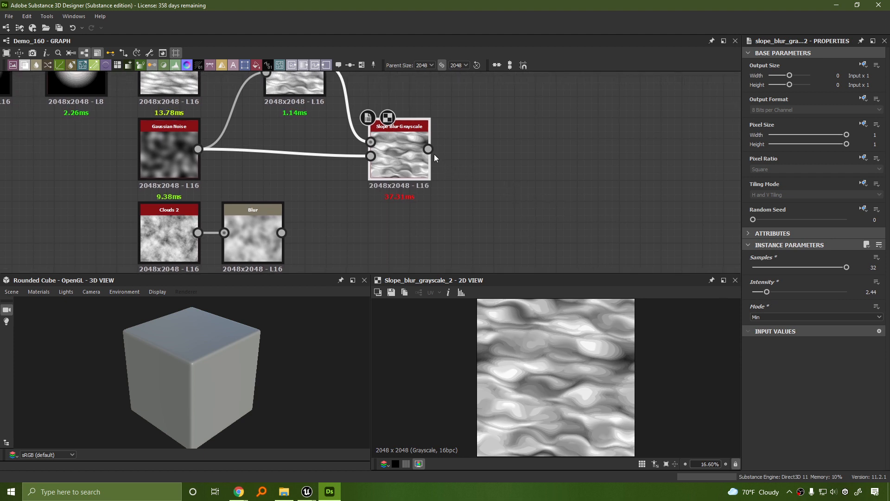
pyautogui.moveTo(428, 149); pyautogui.dragTo(502, 151)
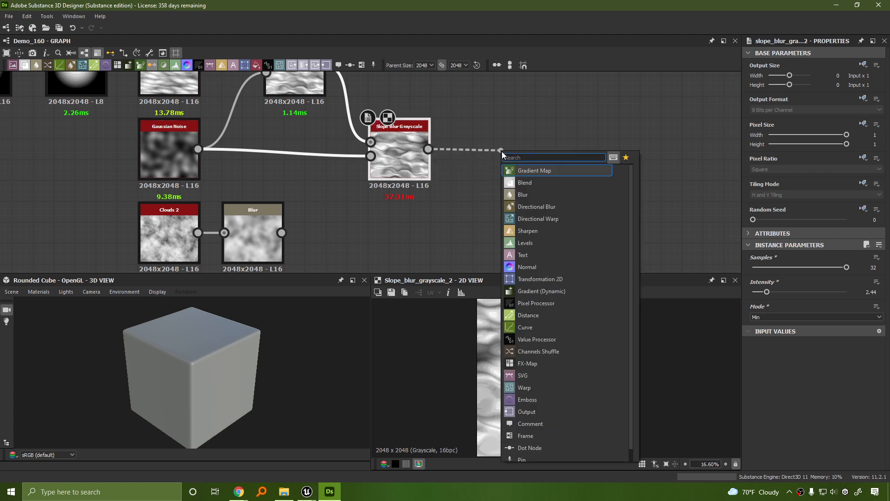
pyautogui.write('direction')
pyautogui.press('Down')
pyautogui.press('Return')
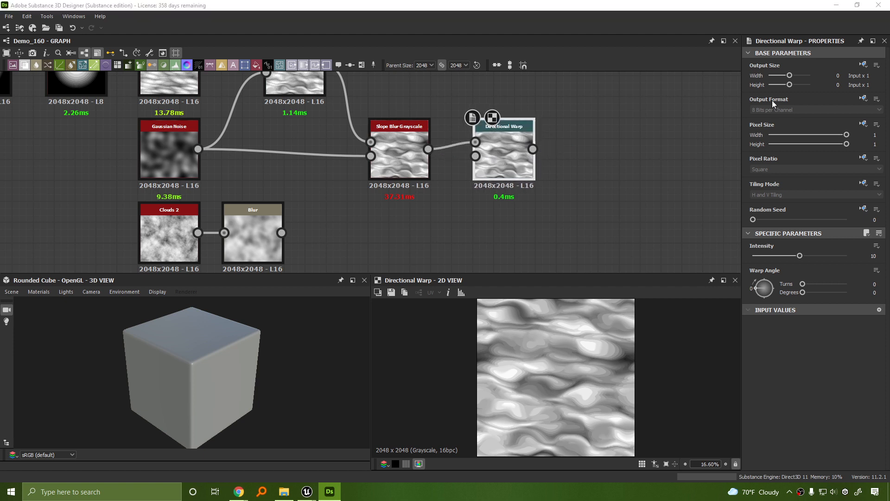
pyautogui.moveTo(281, 232); pyautogui.dragTo(478, 156)
pyautogui.moveTo(529, 191); pyautogui.dragTo(441, 226, button='middle')
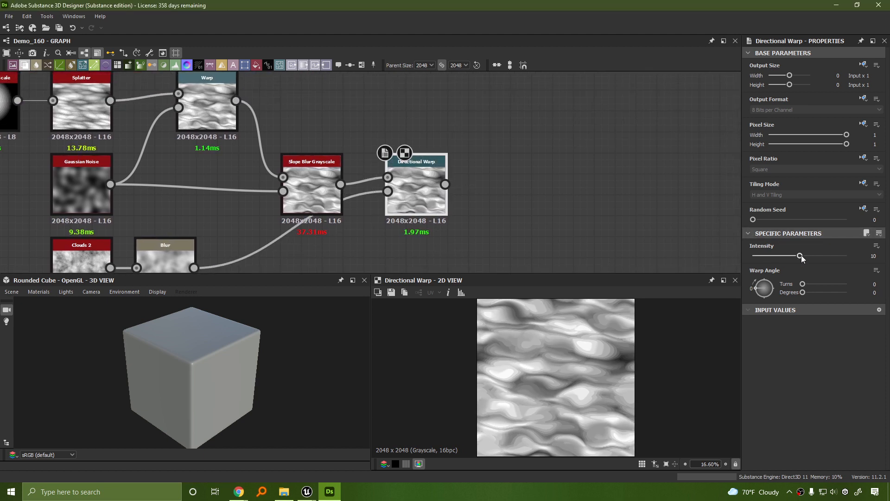
# Set the Directional Warp node's Intensity to 105 and its Warp Angle to 4 degrees.
pyautogui.moveTo(799, 258); pyautogui.dragTo(847, 256)
pyautogui.doubleClick(874, 256)
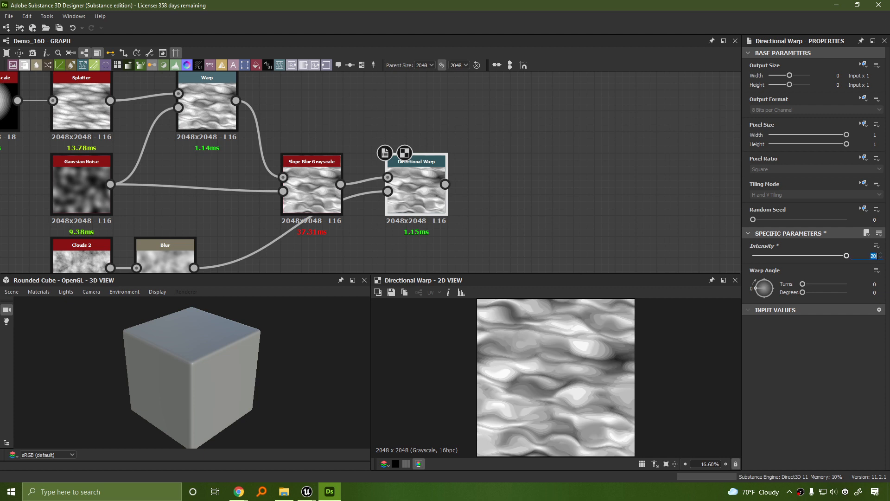
pyautogui.write('105')
pyautogui.press('Return')
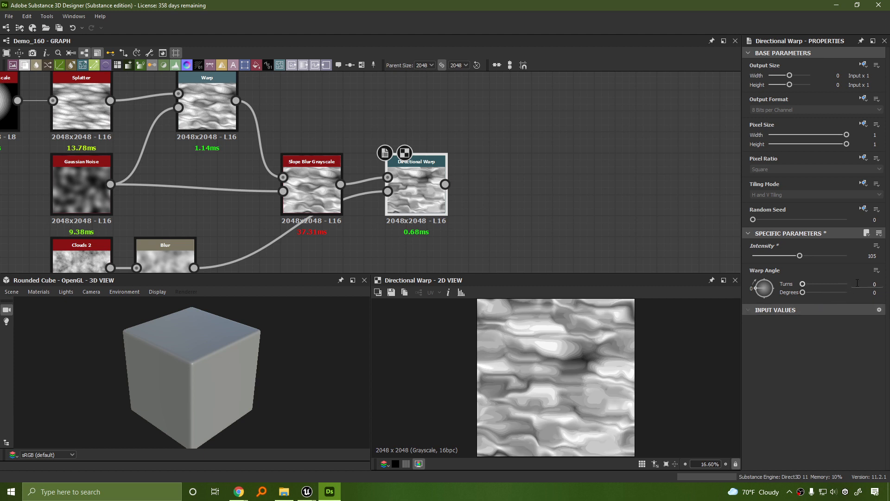
pyautogui.click(803, 285)
pyautogui.moveTo(803, 284); pyautogui.dragTo(803, 284)
pyautogui.click(803, 284)
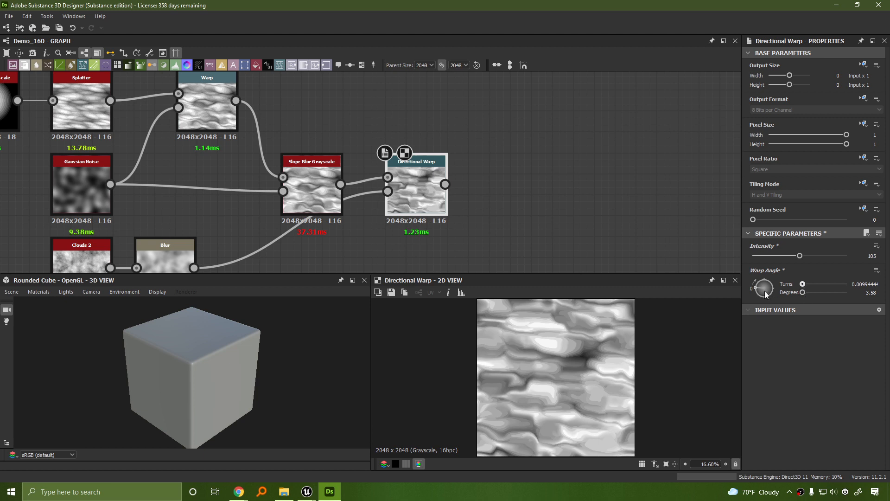
pyautogui.click(802, 292)
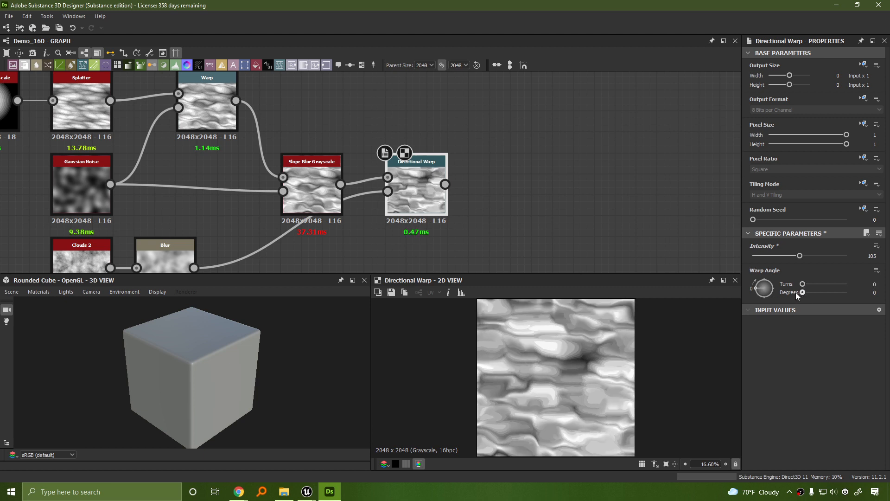
pyautogui.click(803, 293)
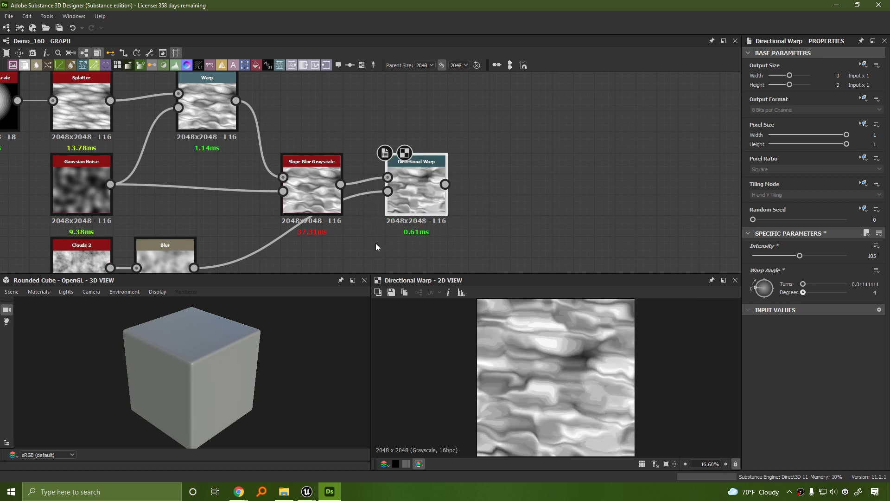
# Examine the outputs of the nodes one by one, from Shape and Quantize Grayscale through to Directional Warp.
pyautogui.rightClick(585, 172)
pyautogui.click(409, 113)
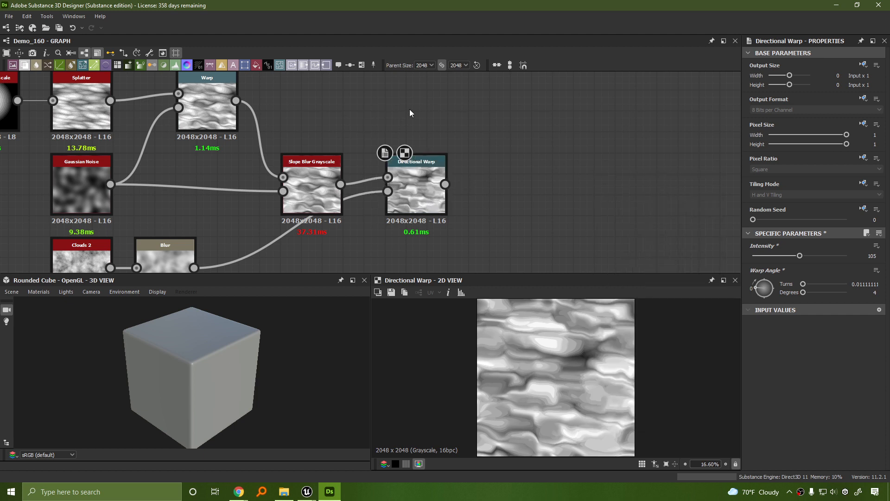
pyautogui.press('f')
pyautogui.click(302, 137)
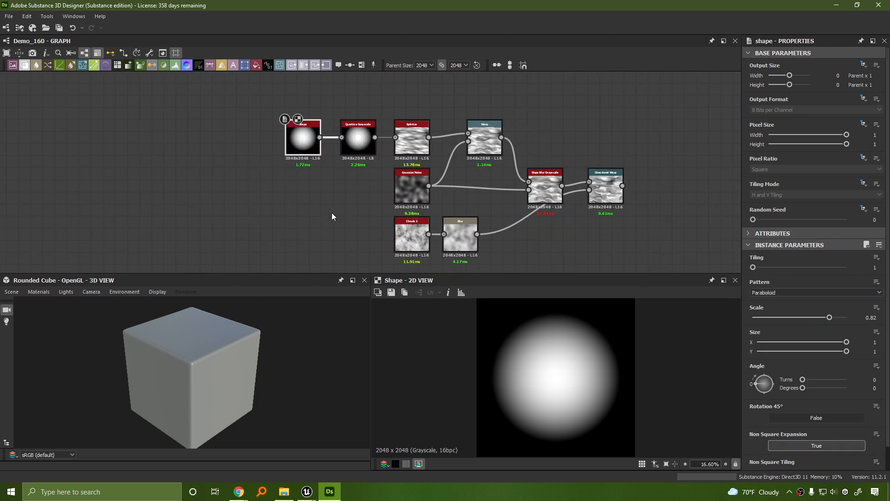
pyautogui.moveTo(332, 212); pyautogui.dragTo(215, 213, button='middle')
pyautogui.doubleClick(279, 134)
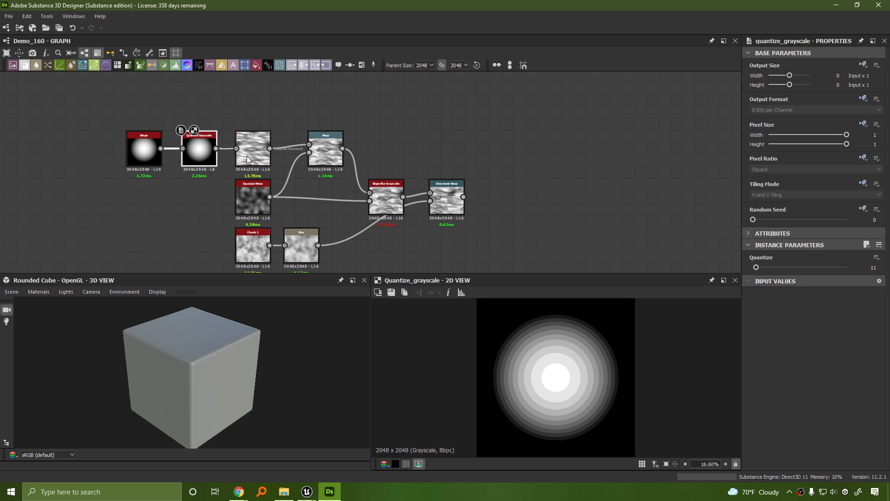
pyautogui.doubleClick(247, 156)
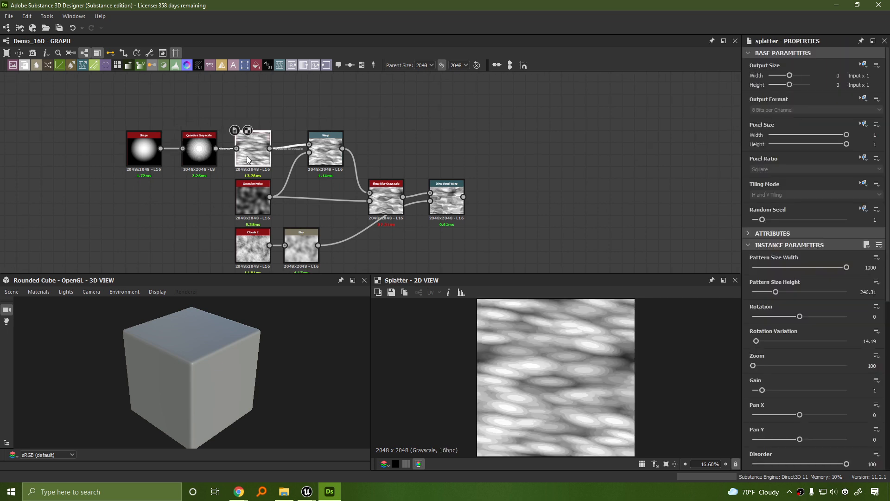
pyautogui.doubleClick(325, 163)
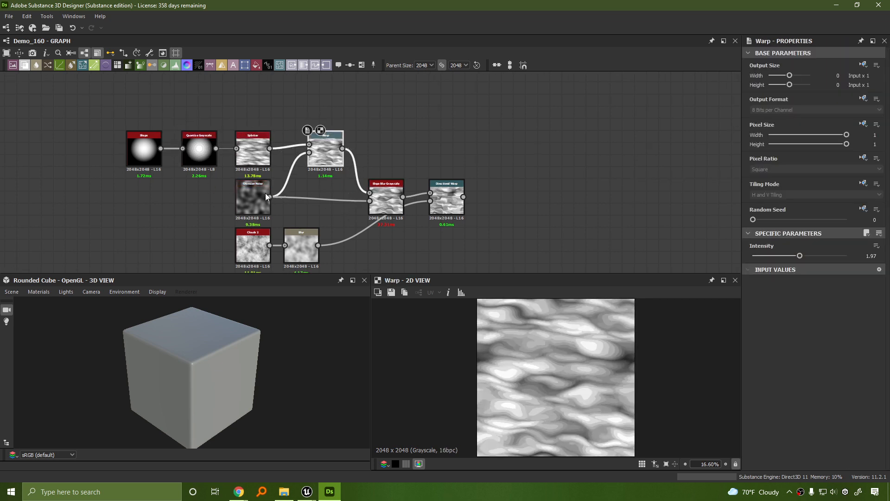
pyautogui.doubleClick(254, 201)
pyautogui.doubleClick(249, 248)
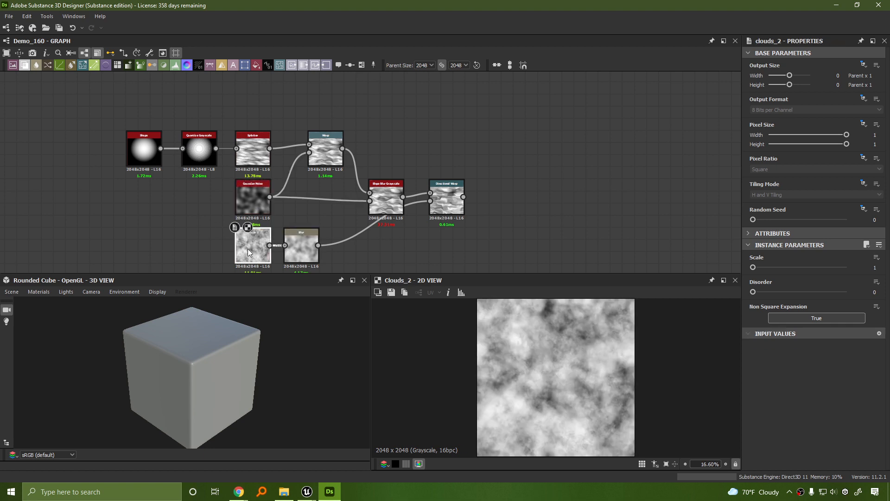
pyautogui.doubleClick(301, 246)
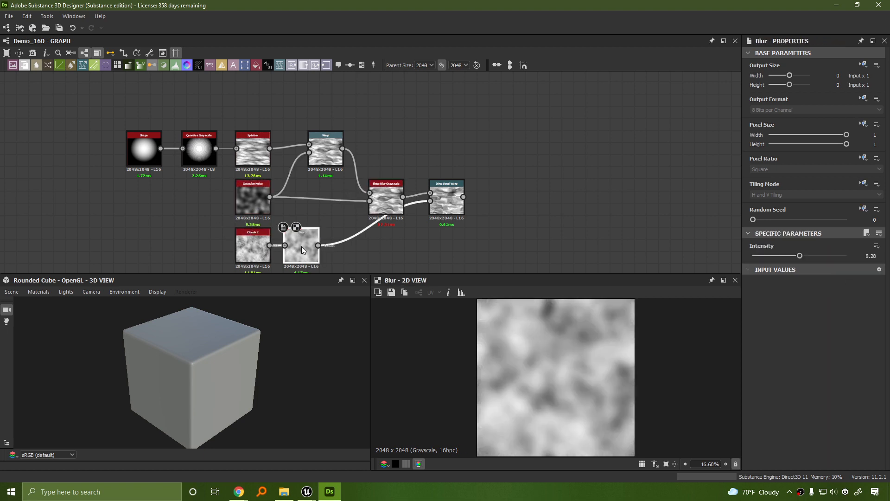
pyautogui.doubleClick(390, 207)
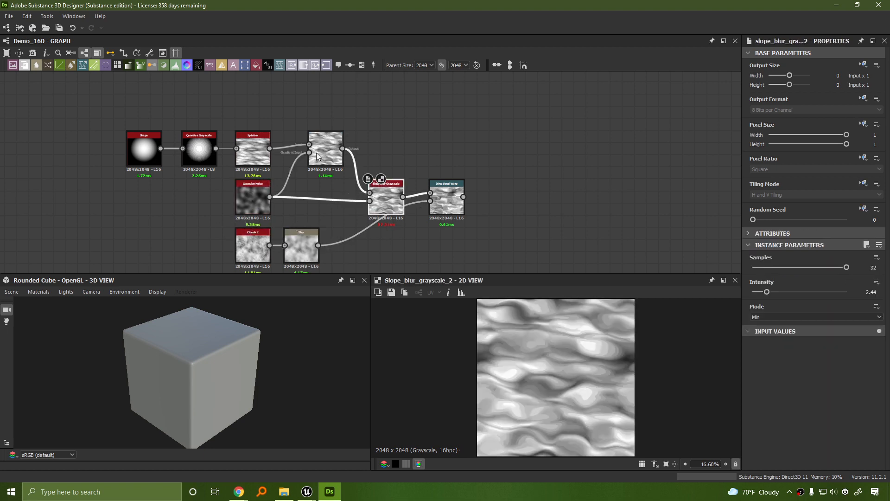
pyautogui.doubleClick(326, 156)
pyautogui.doubleClick(389, 208)
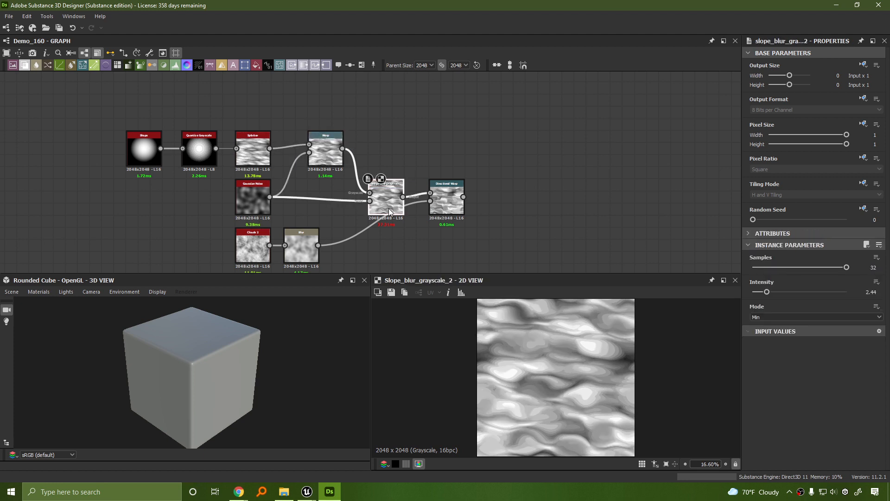
pyautogui.doubleClick(448, 209)
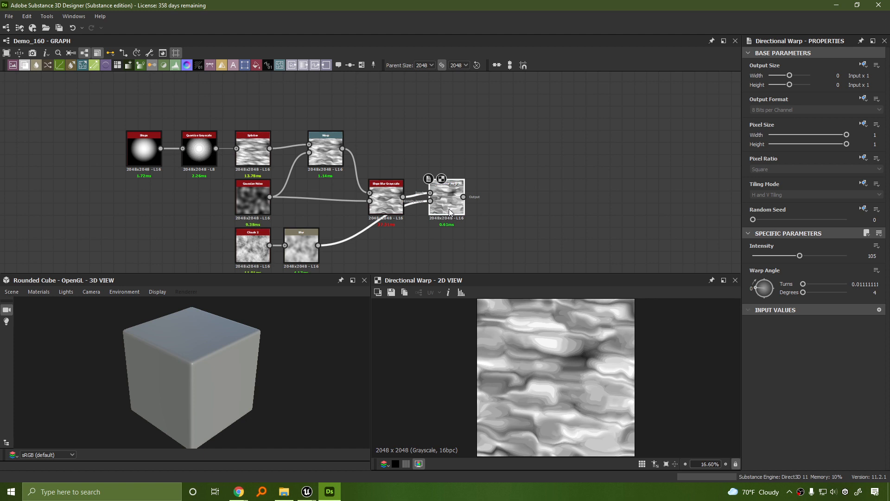
pyautogui.doubleClick(388, 208)
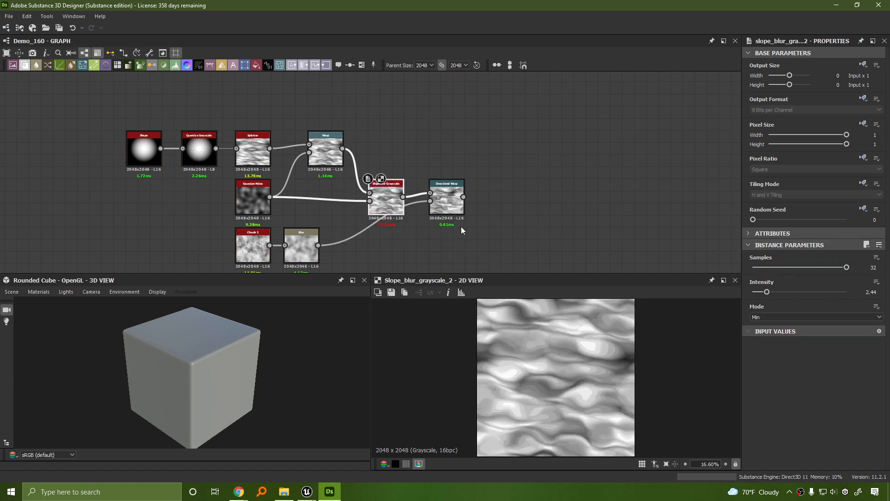
# Lower the Directional Warp node's Intensity slightly to 102.41.
pyautogui.scroll(5, 461, 226)
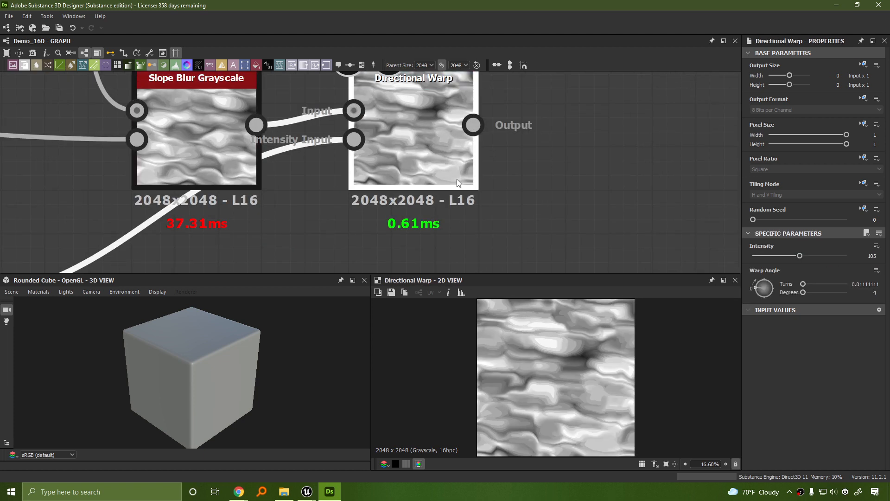
pyautogui.moveTo(799, 256); pyautogui.dragTo(799, 259)
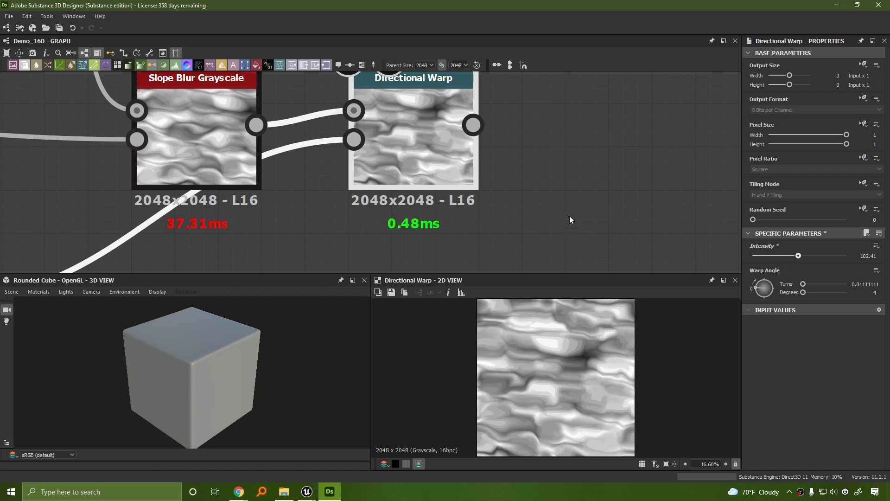
pyautogui.scroll(-1, 531, 202)
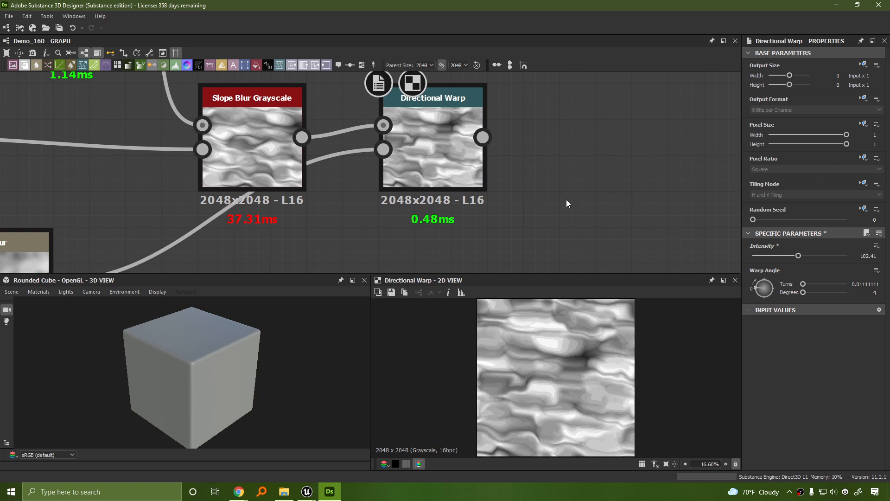
# Add a Blur HQ Grayscale node after the Directional Warp and set its Intensity to 0.63.
pyautogui.moveTo(562, 197); pyautogui.dragTo(591, 220, button='middle')
pyautogui.scroll(-3, 591, 220)
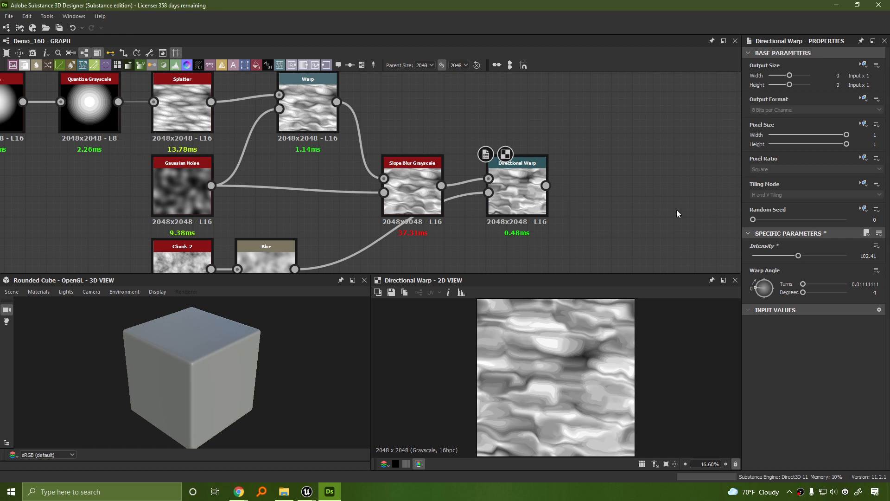
pyautogui.moveTo(677, 210); pyautogui.dragTo(537, 189, button='middle')
pyautogui.moveTo(624, 211); pyautogui.dragTo(558, 220, button='middle')
pyautogui.moveTo(393, 188); pyautogui.dragTo(415, 191)
pyautogui.write('blur')
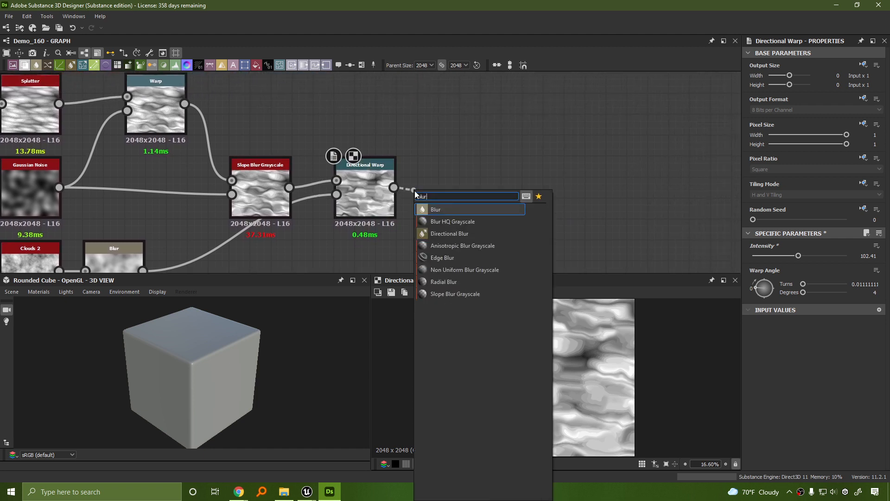
pyautogui.press('Down')
pyautogui.press('Return')
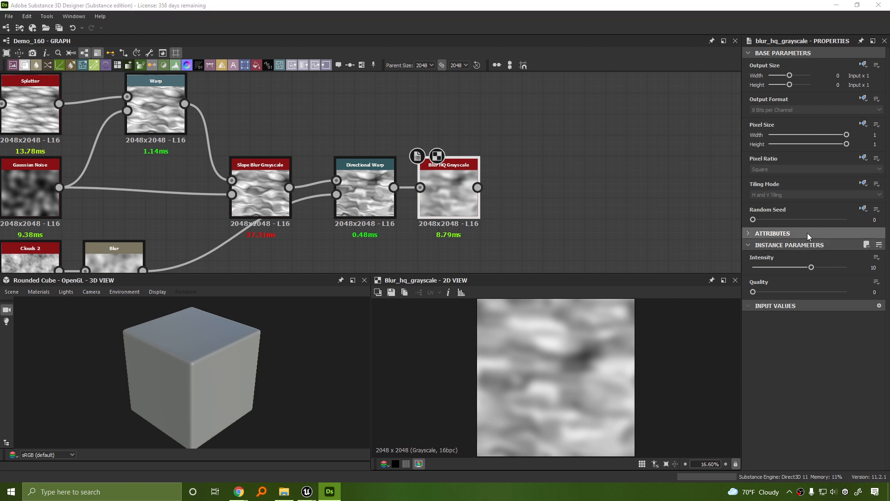
pyautogui.moveTo(810, 273); pyautogui.dragTo(757, 270)
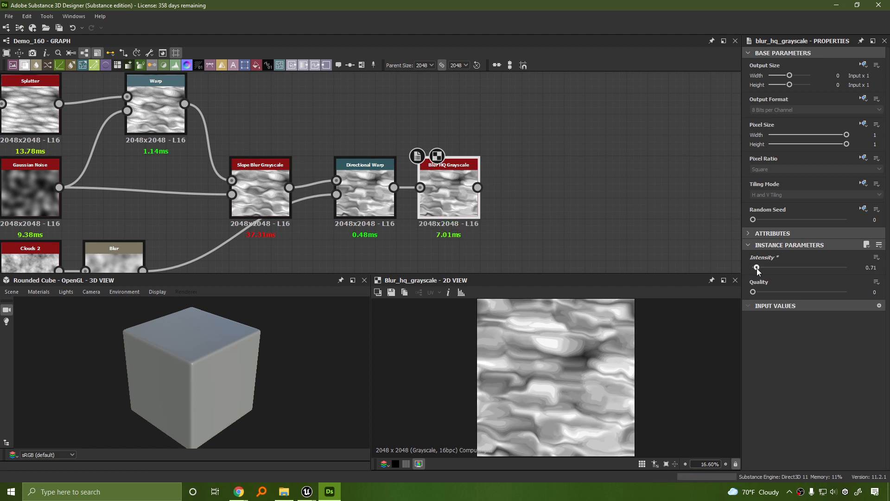
# Compare the Directional Warp and Blur HQ Grayscale outputs up close.
pyautogui.click(370, 211)
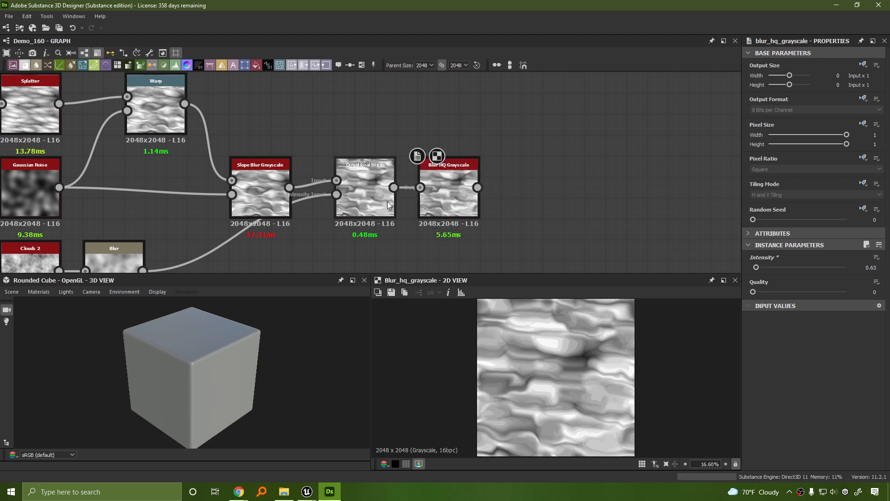
pyautogui.click(439, 205)
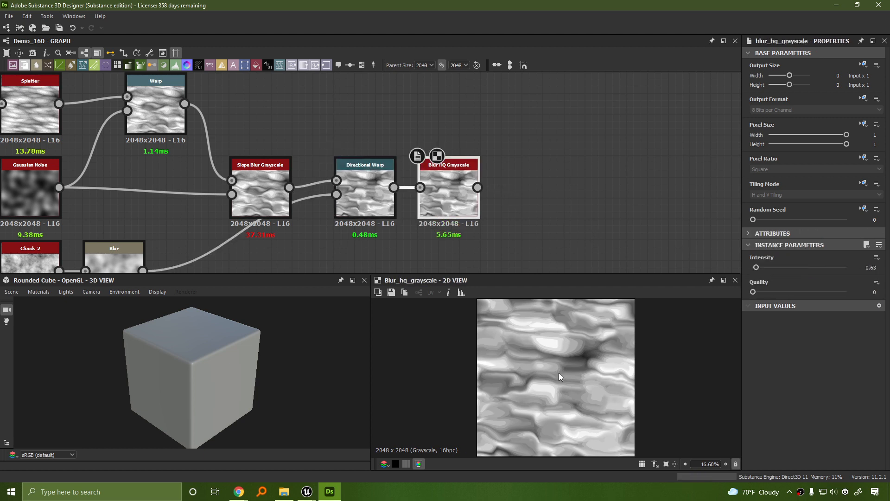
pyautogui.scroll(3, 561, 370)
pyautogui.scroll(3, 566, 367)
pyautogui.click(375, 209)
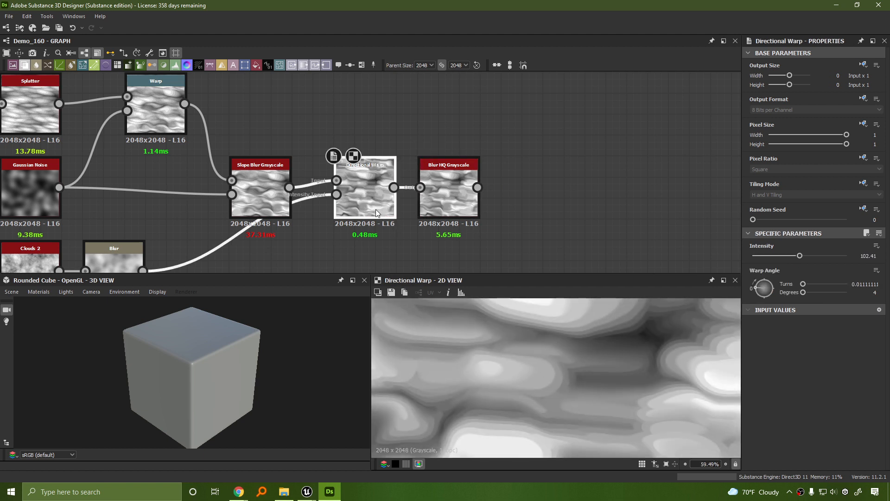
pyautogui.click(461, 209)
pyautogui.scroll(-6, 614, 361)
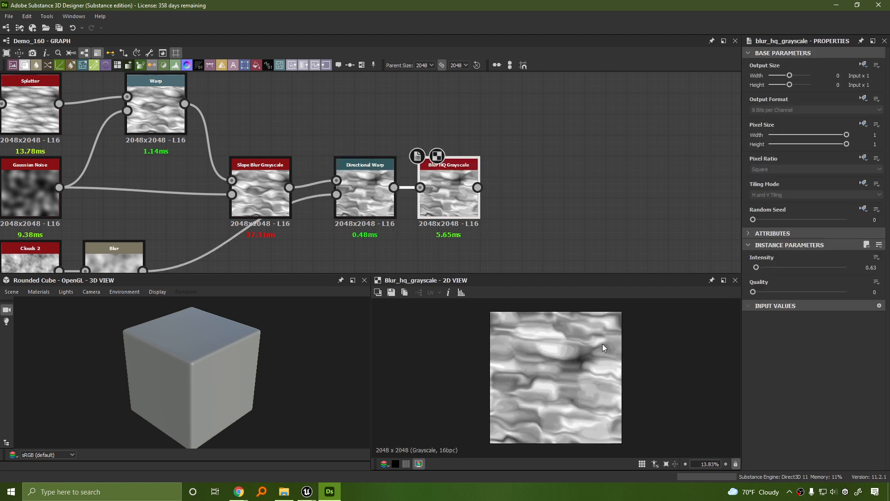
pyautogui.scroll(-1, 594, 347)
# Set the Blur HQ Grayscale node's Quality to 1.
pyautogui.moveTo(754, 293); pyautogui.dragTo(596, 300)
pyautogui.scroll(10, 576, 314)
pyautogui.moveTo(752, 292); pyautogui.dragTo(849, 293)
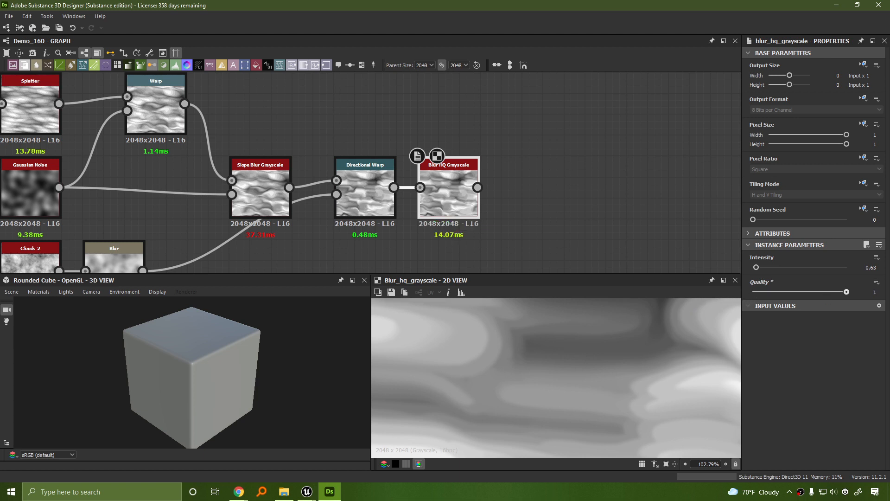
pyautogui.scroll(-10, 654, 357)
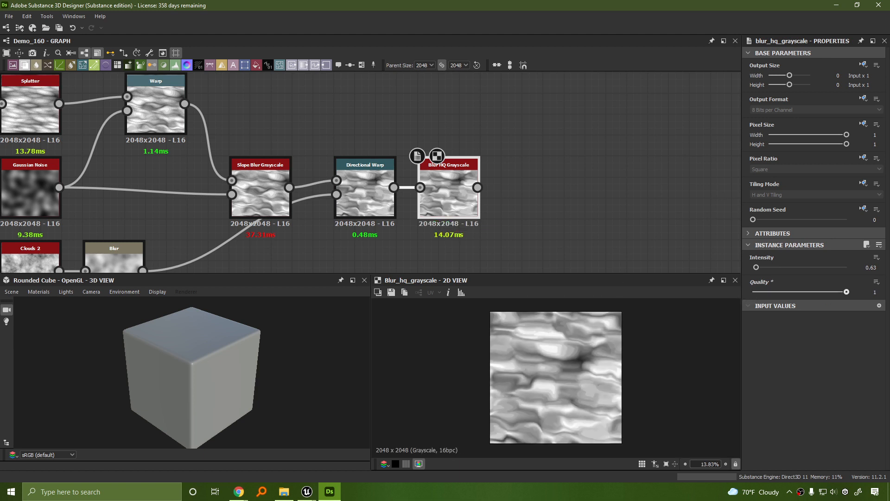
pyautogui.scroll(-2, 601, 202)
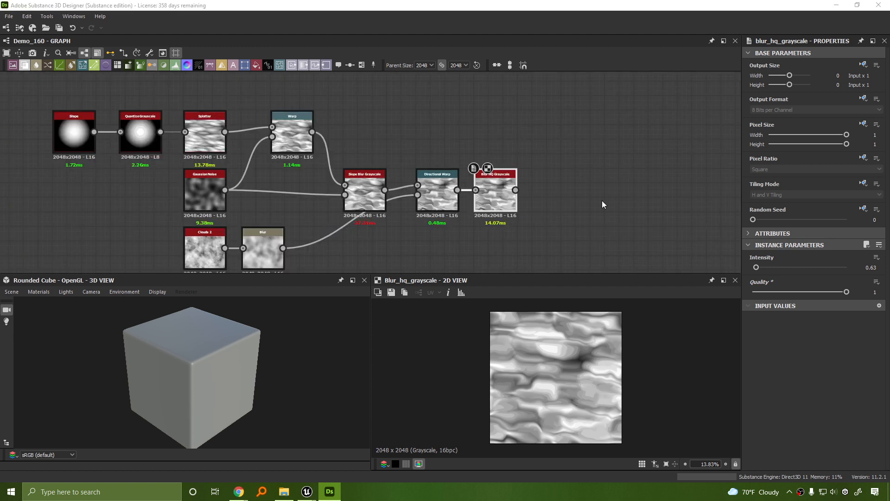
# Add a Normal node fed by the Blur HQ Grayscale output.
pyautogui.moveTo(601, 203); pyautogui.dragTo(477, 197, button='middle')
pyautogui.moveTo(381, 177); pyautogui.dragTo(439, 191)
pyautogui.write('normal')
pyautogui.press('Return')
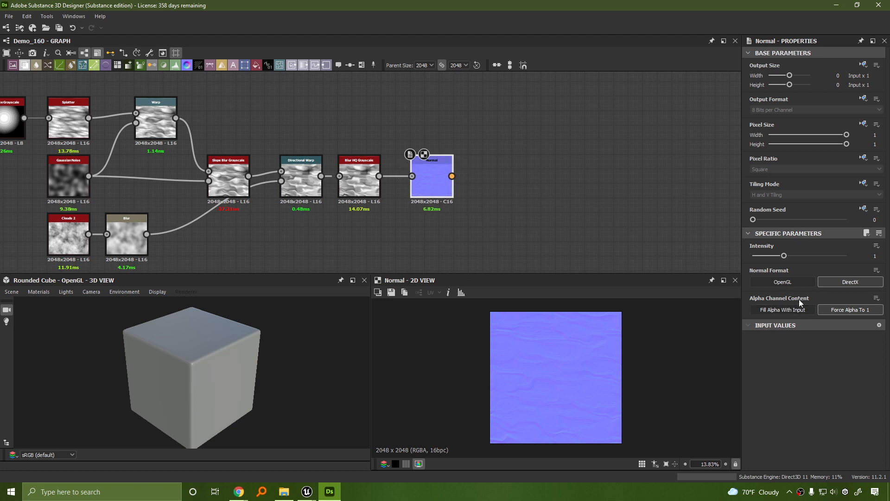
# Set the Normal node's Intensity to 5.
pyautogui.press('f')
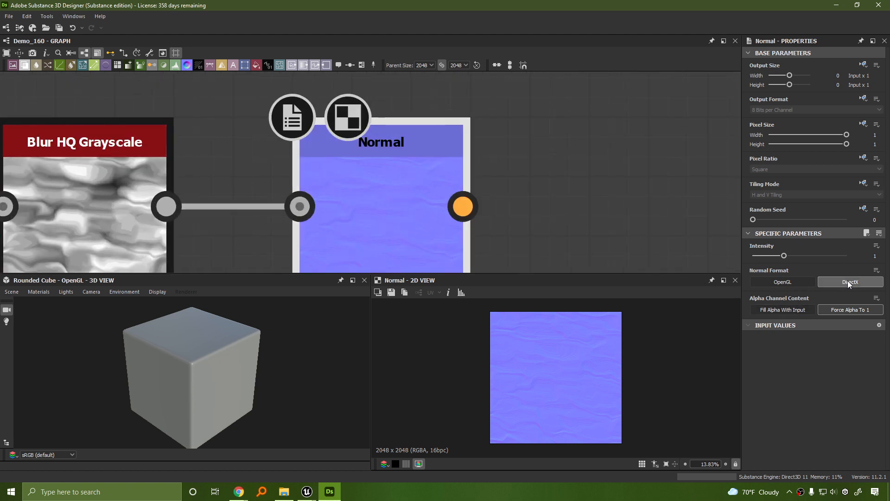
pyautogui.moveTo(563, 190); pyautogui.dragTo(568, 151, button='middle')
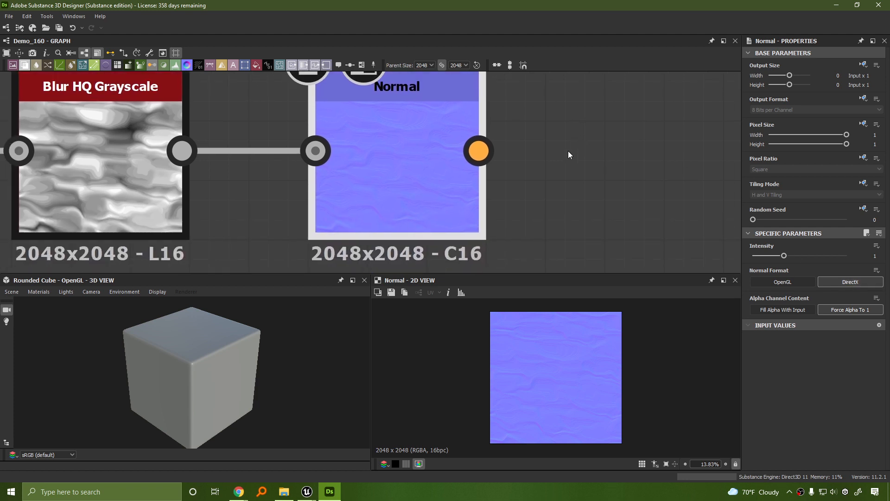
pyautogui.scroll(-3, 408, 147)
pyautogui.scroll(3, 358, 140)
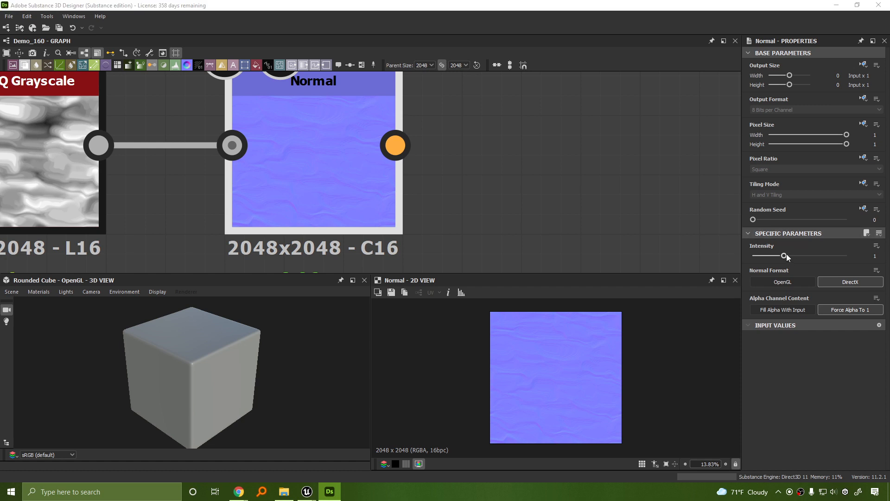
pyautogui.moveTo(784, 255); pyautogui.dragTo(870, 254)
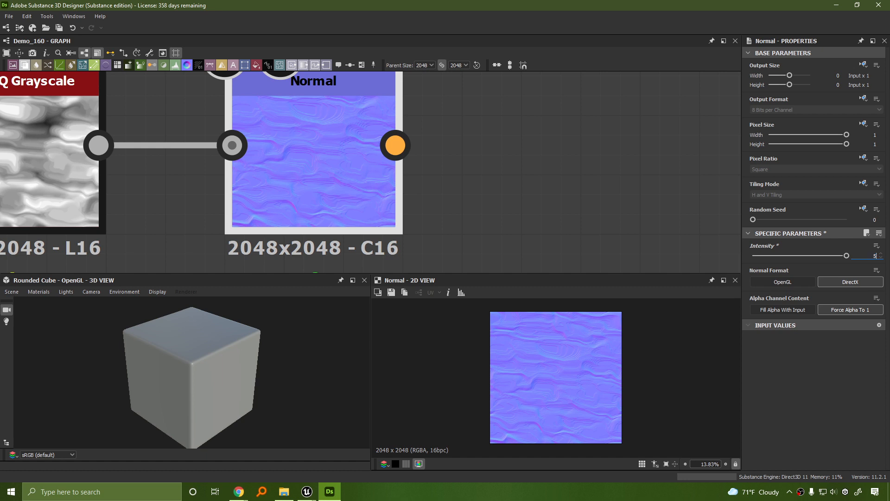
pyautogui.press('Return')
pyautogui.click(550, 162)
pyautogui.moveTo(479, 173); pyautogui.dragTo(501, 151, button='middle')
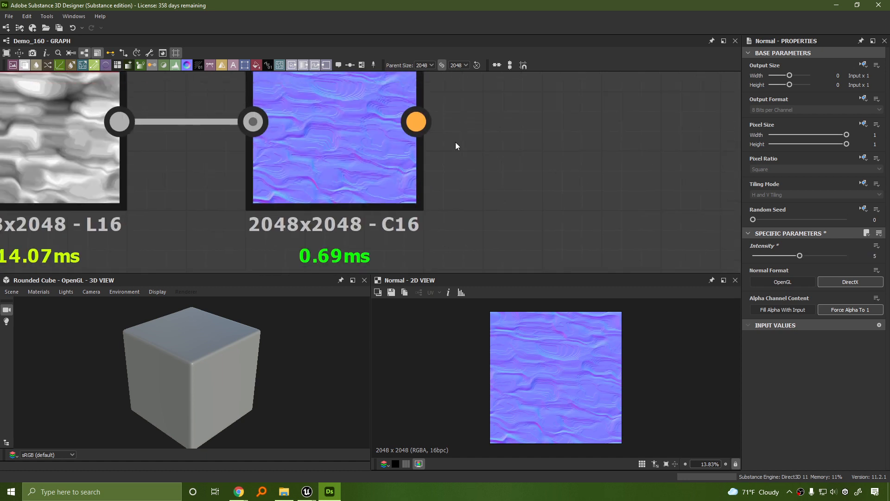
# Try the Normal node's OpenGL format and Fill Alpha With Input option, returning to DirectX and Force Alpha To 1.
pyautogui.scroll(-1, 341, 145)
pyautogui.click(341, 145)
pyautogui.moveTo(441, 146); pyautogui.dragTo(465, 205, button='middle')
pyautogui.click(791, 284)
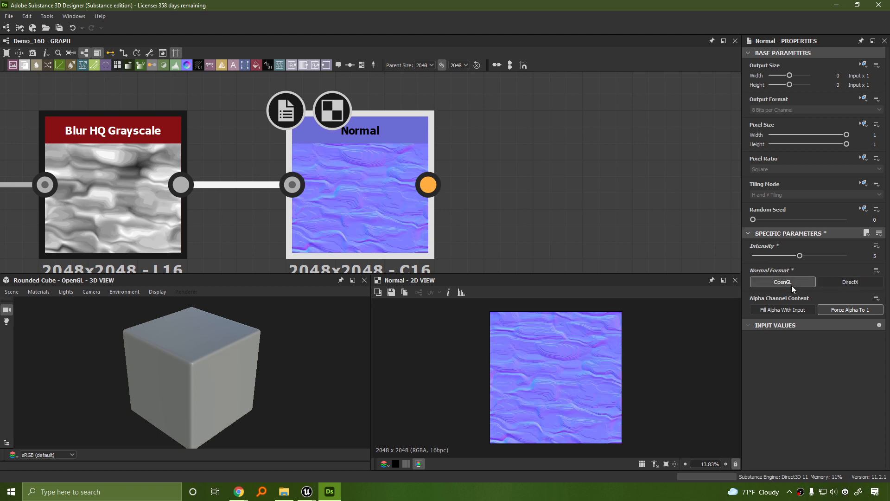
pyautogui.click(844, 282)
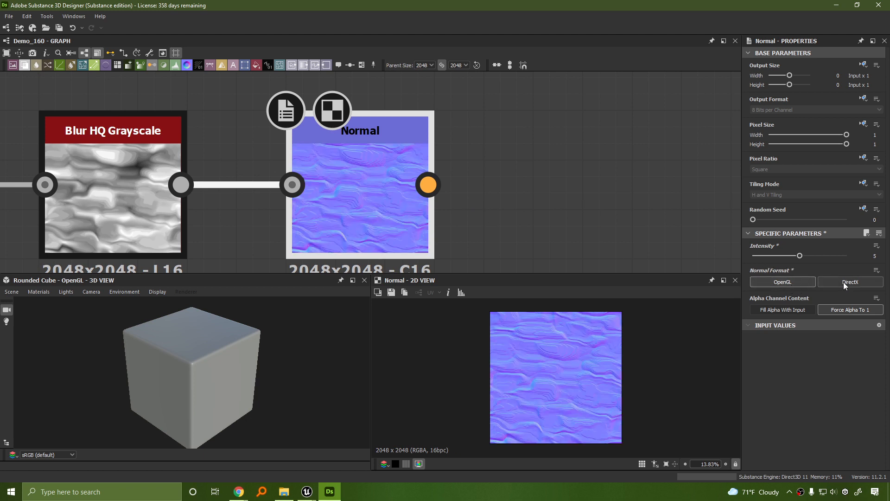
pyautogui.click(804, 308)
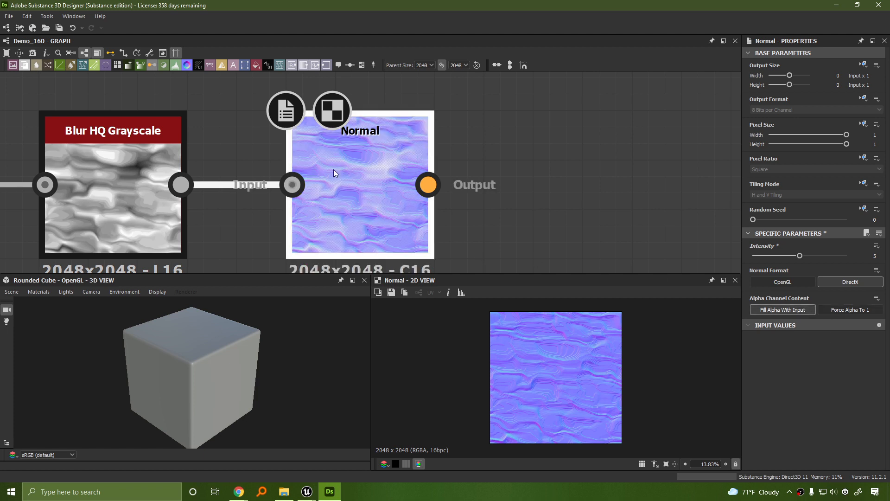
pyautogui.click(851, 309)
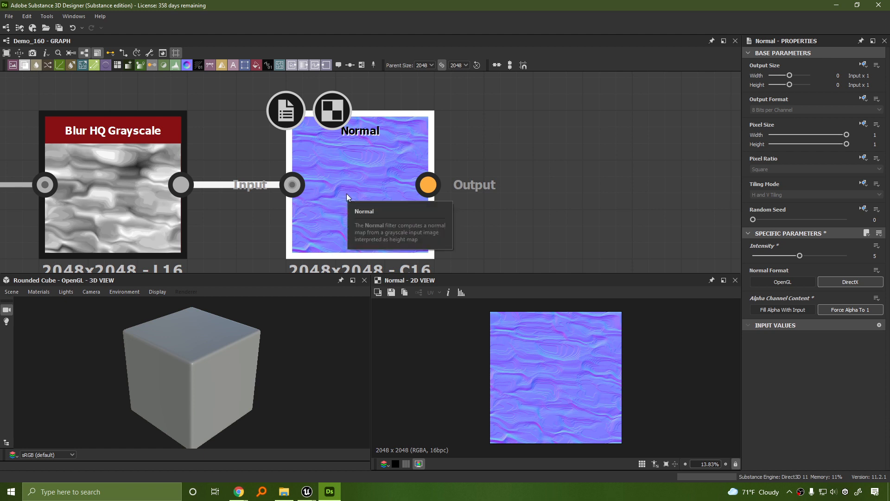
pyautogui.click(798, 281)
pyautogui.scroll(1, 372, 174)
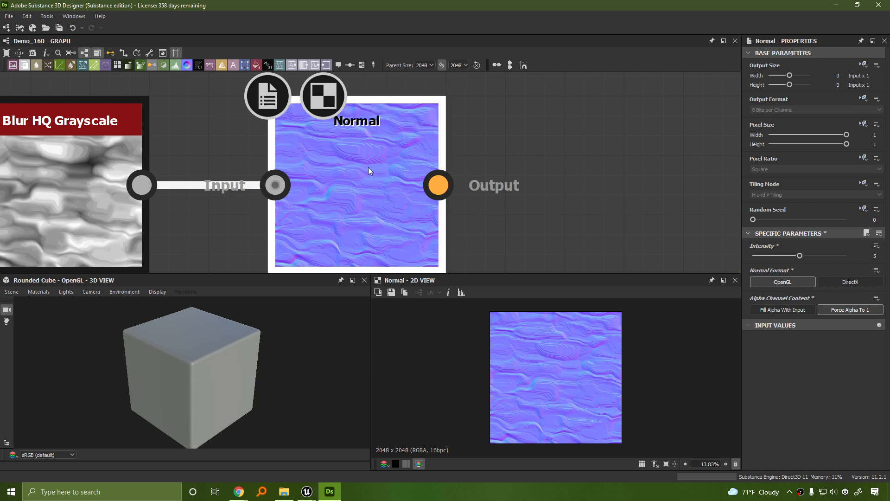
pyautogui.click(837, 282)
pyautogui.scroll(-2, 566, 208)
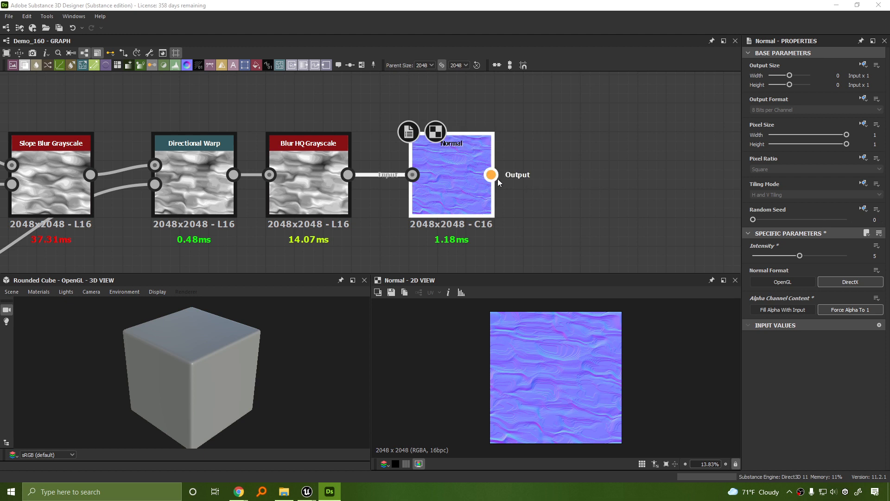
# Add a Curvature Smooth node fed by the Normal node's output and place it closer to the Normal node.
pyautogui.moveTo(490, 174); pyautogui.dragTo(567, 166)
pyautogui.write('curvat')
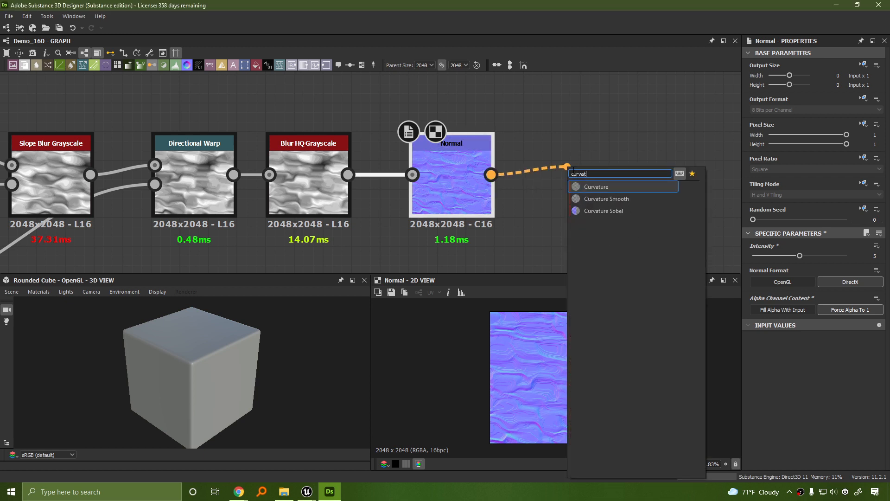
pyautogui.press('Down')
pyautogui.press('Return')
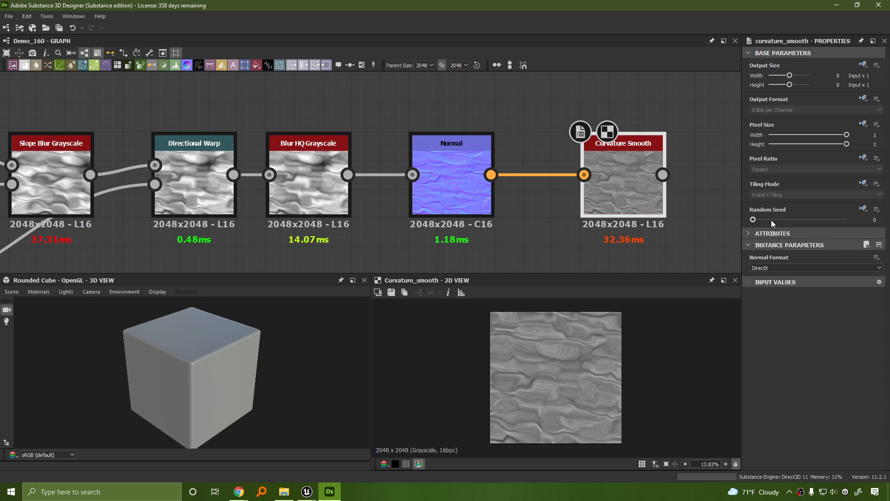
pyautogui.moveTo(628, 195); pyautogui.dragTo(600, 196)
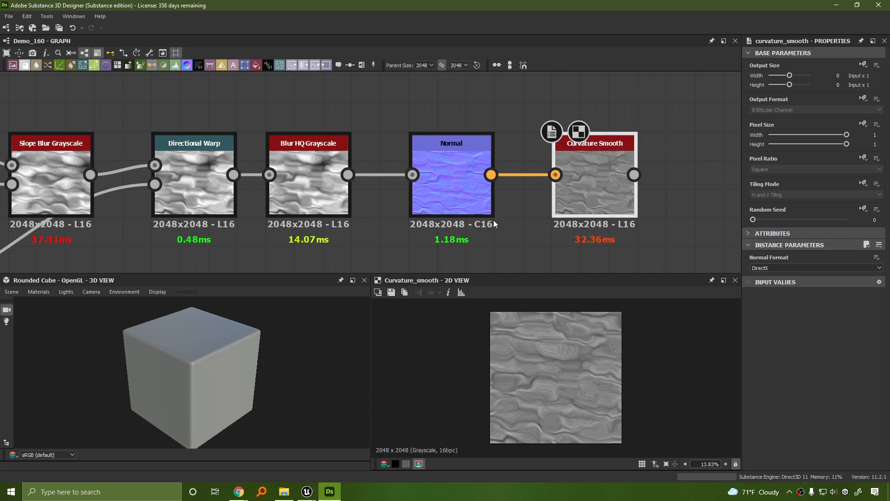
# Move the whole node chain farther away from the material output nodes.
pyautogui.scroll(-1, 716, 239)
pyautogui.scroll(-5, 622, 181)
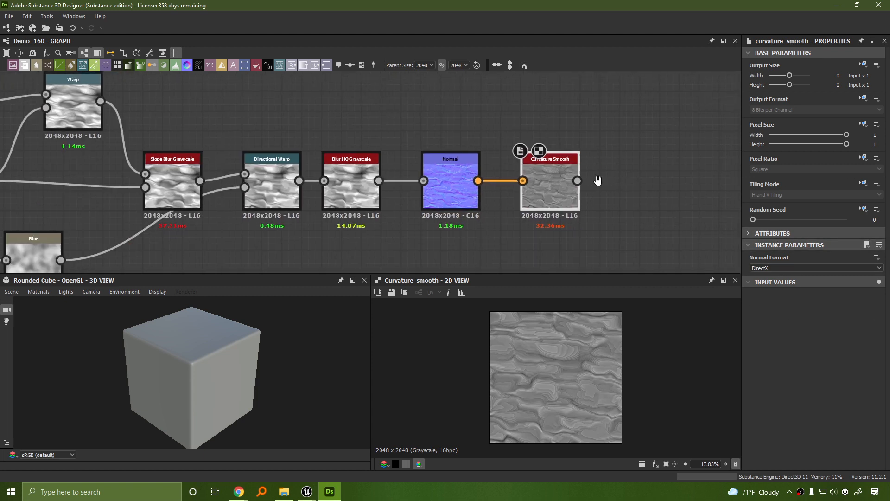
pyautogui.moveTo(119, 113); pyautogui.dragTo(482, 236)
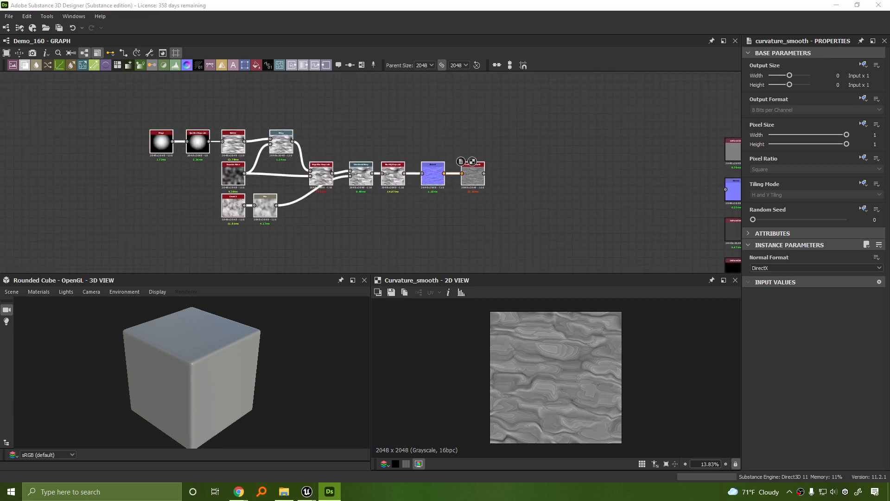
pyautogui.moveTo(470, 177); pyautogui.dragTo(286, 184)
pyautogui.click(497, 199)
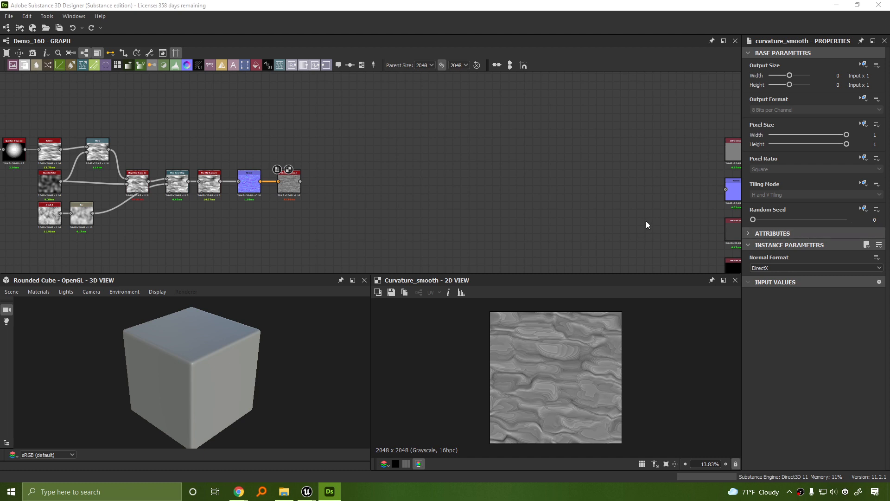
# Delete the Uniform Color node feeding the Height output.
pyautogui.moveTo(601, 209); pyautogui.dragTo(441, 111, button='middle')
pyautogui.scroll(3, 586, 230)
pyautogui.scroll(-1, 590, 237)
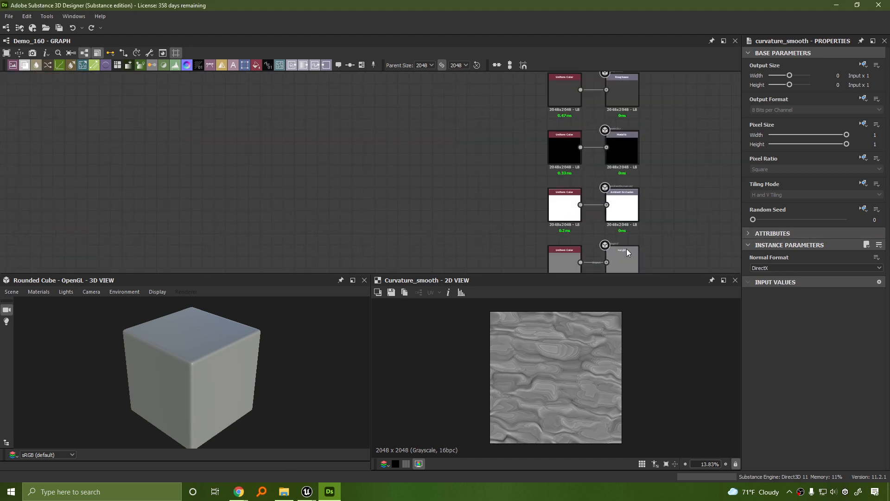
pyautogui.scroll(2, 627, 248)
pyautogui.click(541, 180)
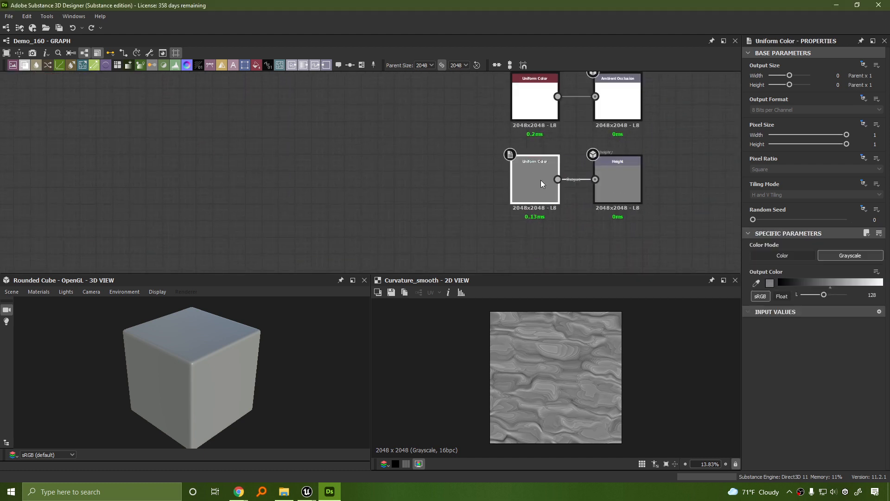
pyautogui.press('Delete')
# Connect the Curvature Smooth output to the Height output node.
pyautogui.scroll(-3, 399, 171)
pyautogui.moveTo(325, 177); pyautogui.dragTo(429, 258, button='middle')
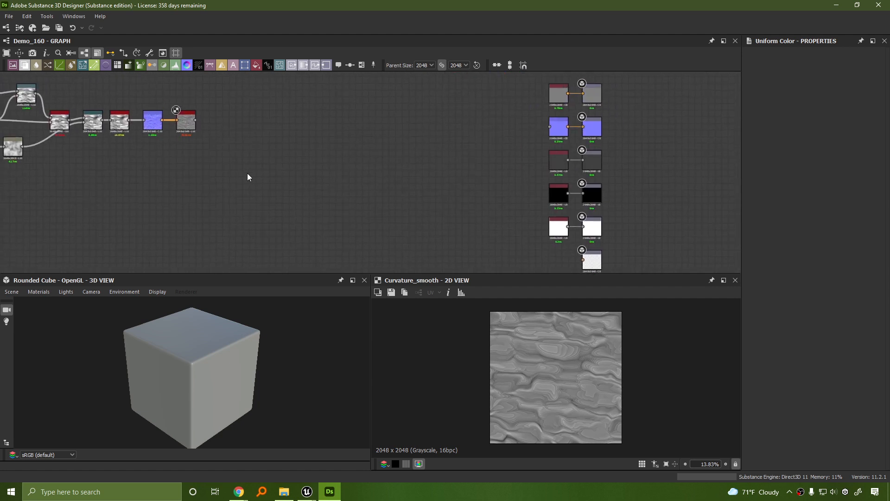
pyautogui.moveTo(262, 160); pyautogui.dragTo(211, 128, button='middle')
pyautogui.moveTo(145, 88); pyautogui.dragTo(533, 227)
pyautogui.scroll(2, 559, 234)
pyautogui.scroll(3, 559, 235)
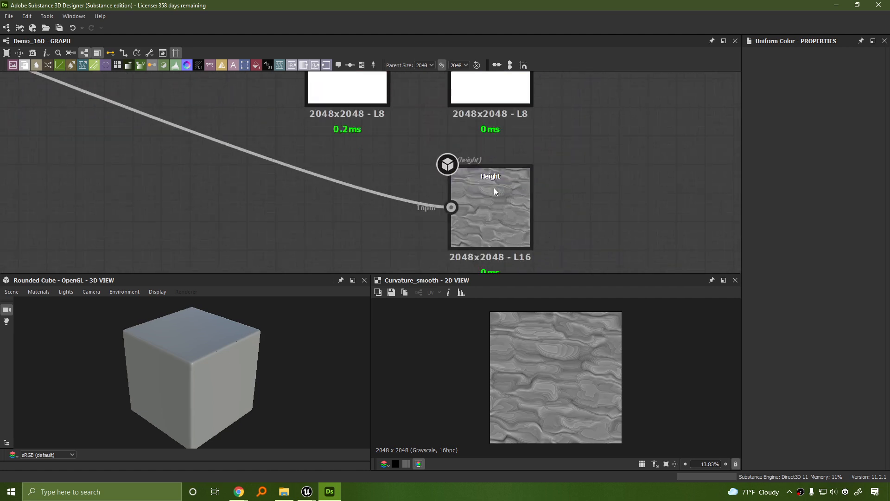
# Display the graph's outputs in the 3D view and inspect the rounded cube.
pyautogui.rightClick(310, 212)
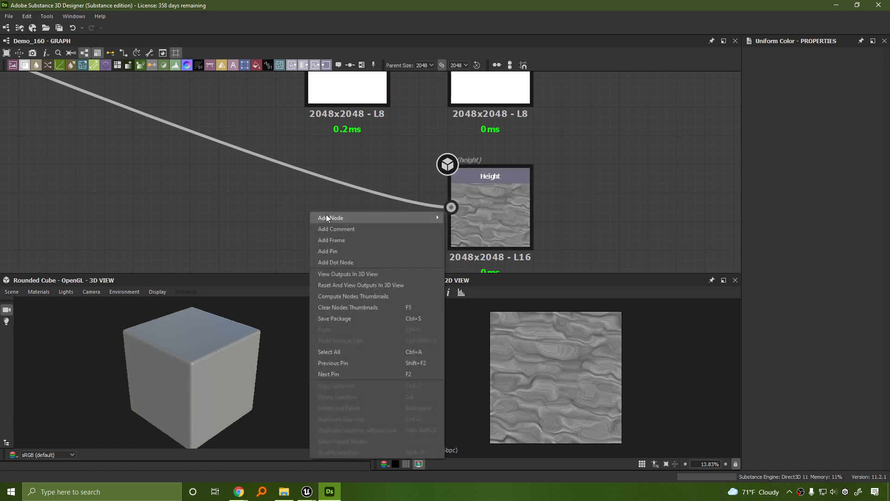
pyautogui.click(378, 273)
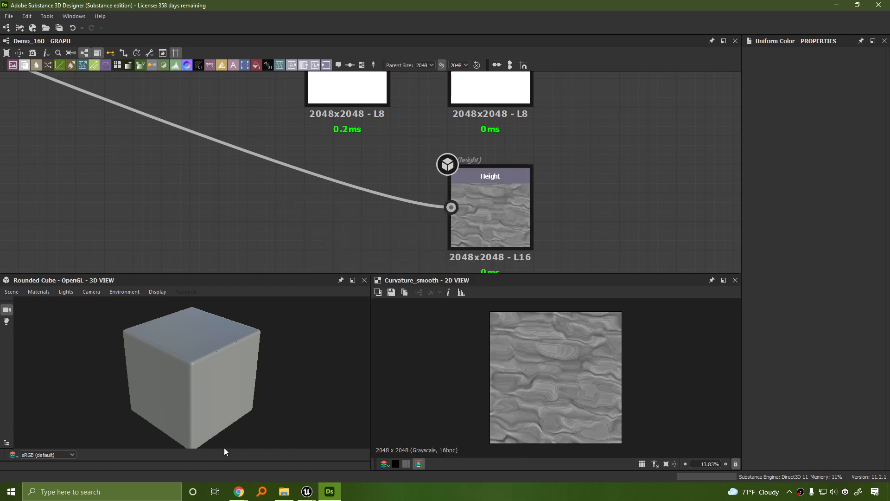
pyautogui.scroll(-2, 280, 219)
pyautogui.moveTo(163, 190); pyautogui.dragTo(341, 236, button='middle')
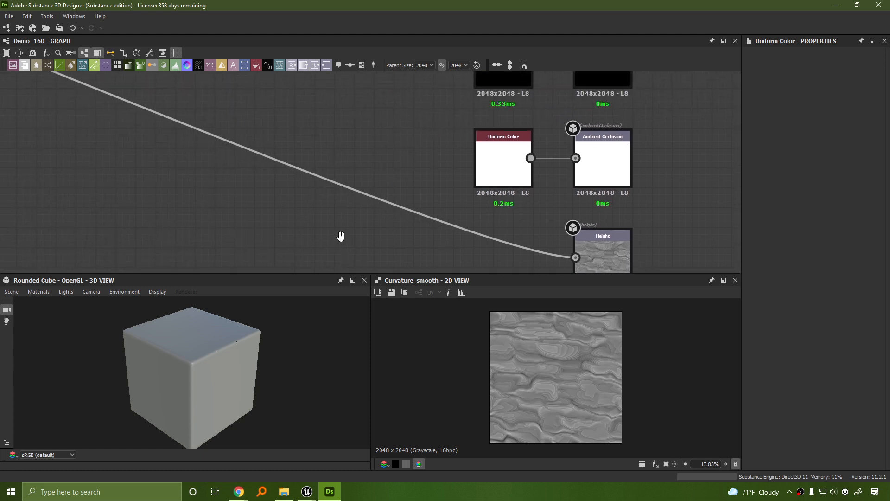
pyautogui.moveTo(204, 352); pyautogui.dragTo(185, 369)
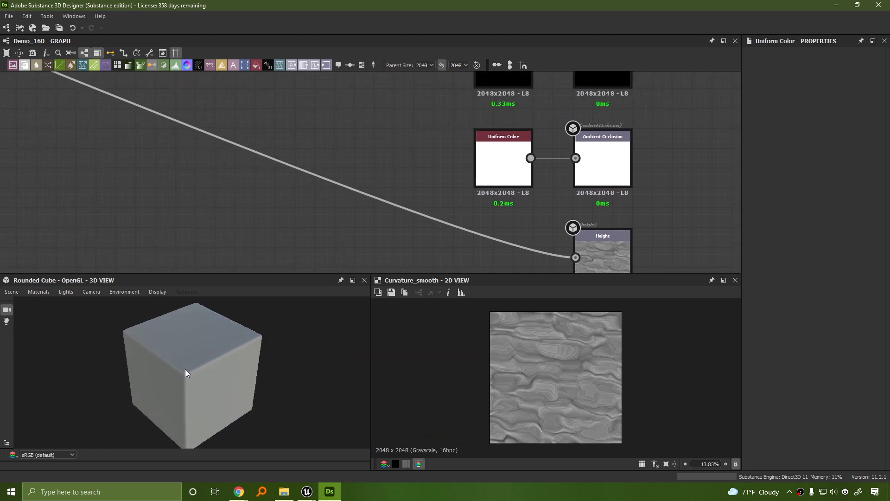
pyautogui.moveTo(286, 350); pyautogui.dragTo(174, 356)
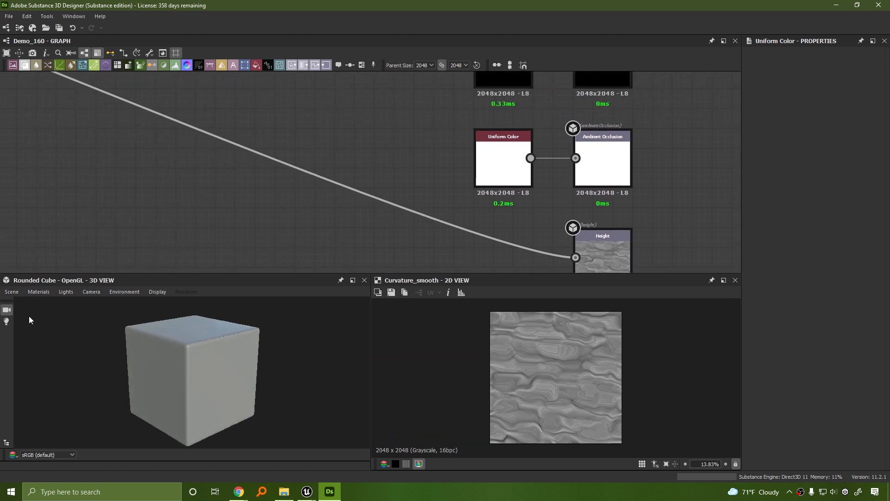
# Change the 3D preview mesh to Plane (hi-res).
pyautogui.click(8, 292)
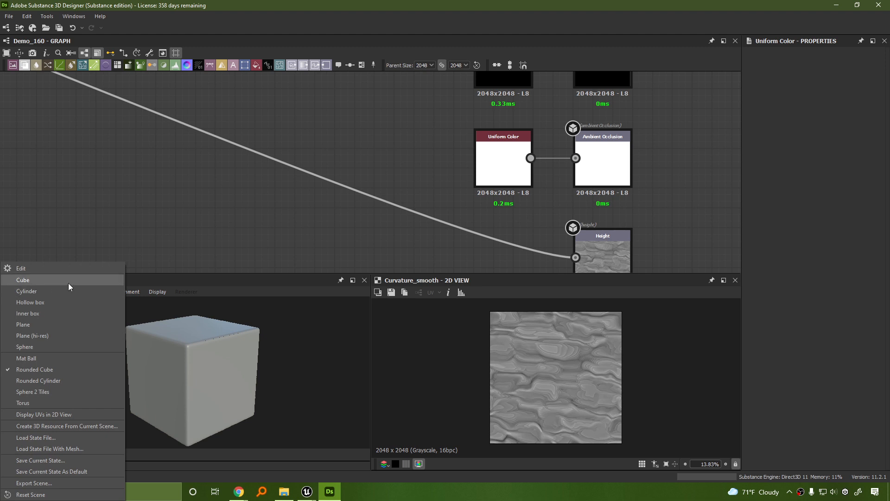
pyautogui.click(51, 335)
pyautogui.moveTo(191, 376); pyautogui.dragTo(166, 358)
# Set the default 3D material's height Scale to 3.67.
pyautogui.click(16, 295)
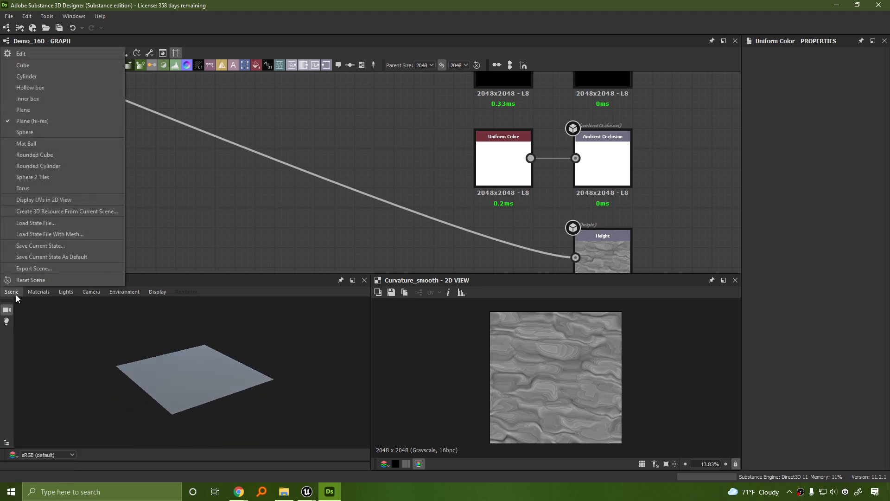
pyautogui.moveTo(31, 293)
pyautogui.moveTo(51, 306)
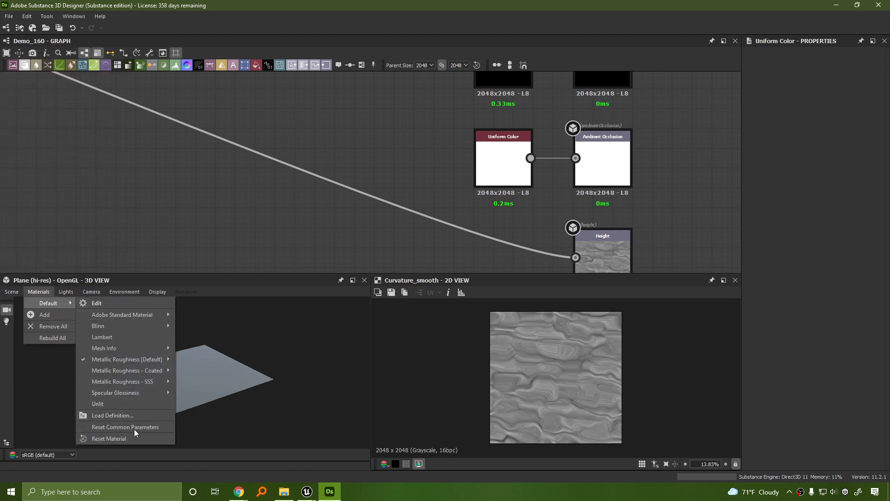
pyautogui.click(109, 304)
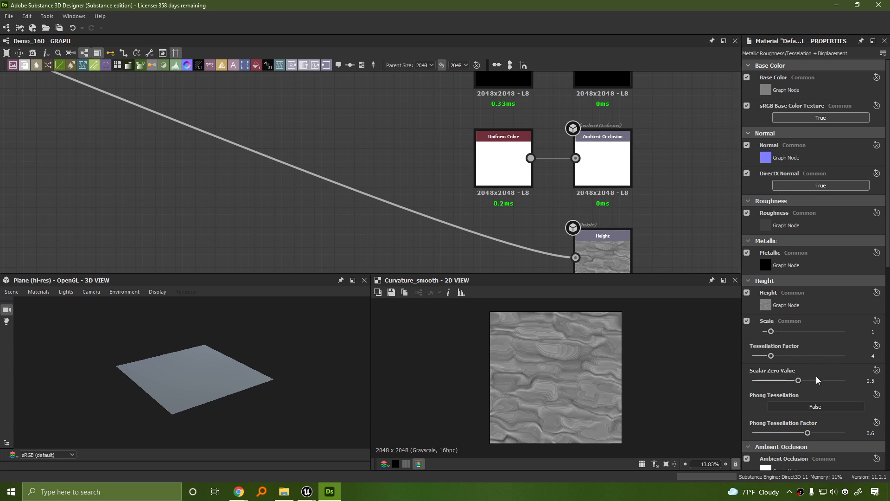
pyautogui.scroll(-3, 832, 392)
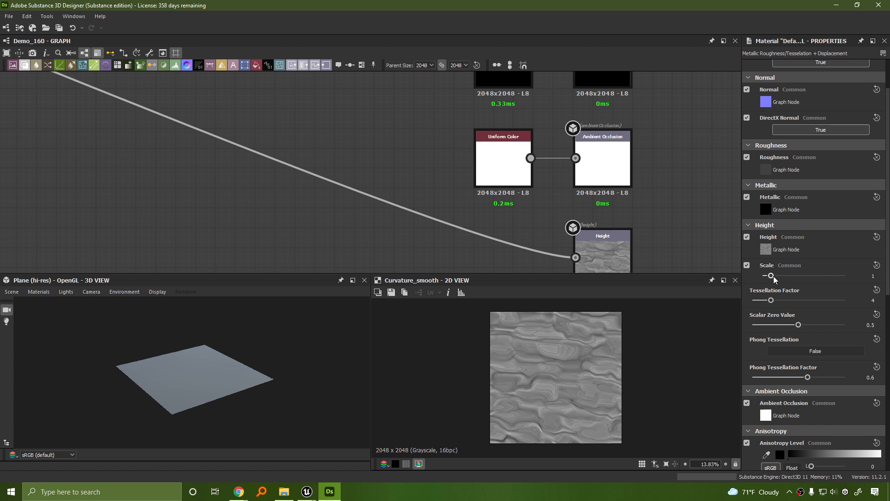
pyautogui.moveTo(774, 276); pyautogui.dragTo(792, 277)
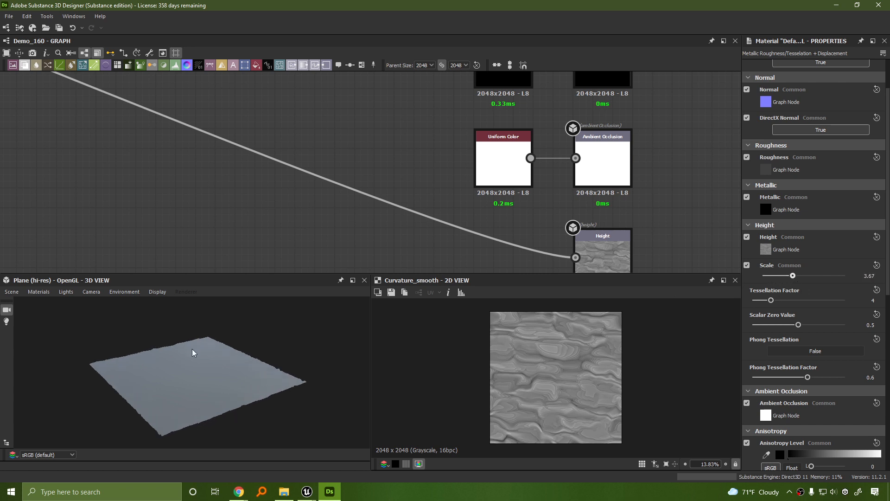
# Open the default 3D material's properties and review its base color, normal, height and tessellation settings.
pyautogui.moveTo(193, 353); pyautogui.dragTo(159, 324)
pyautogui.click(38, 291)
pyautogui.moveTo(49, 303)
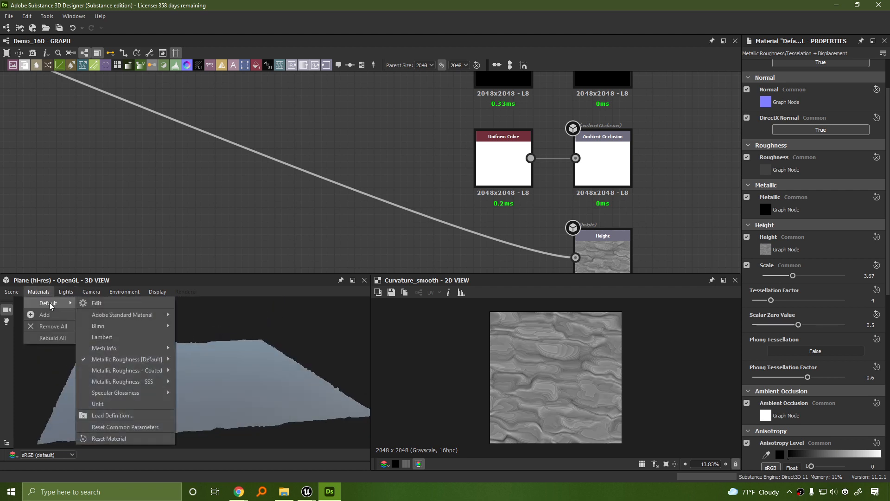
pyautogui.click(97, 303)
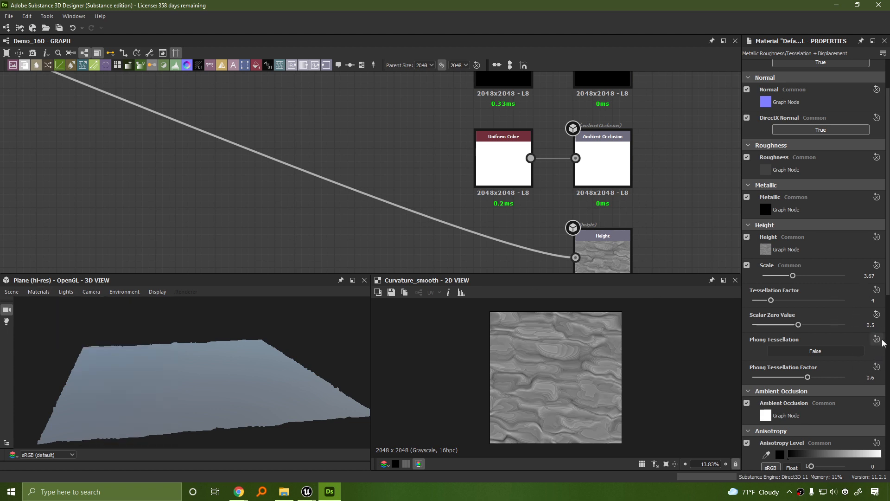
pyautogui.moveTo(888, 288); pyautogui.dragTo(885, 239)
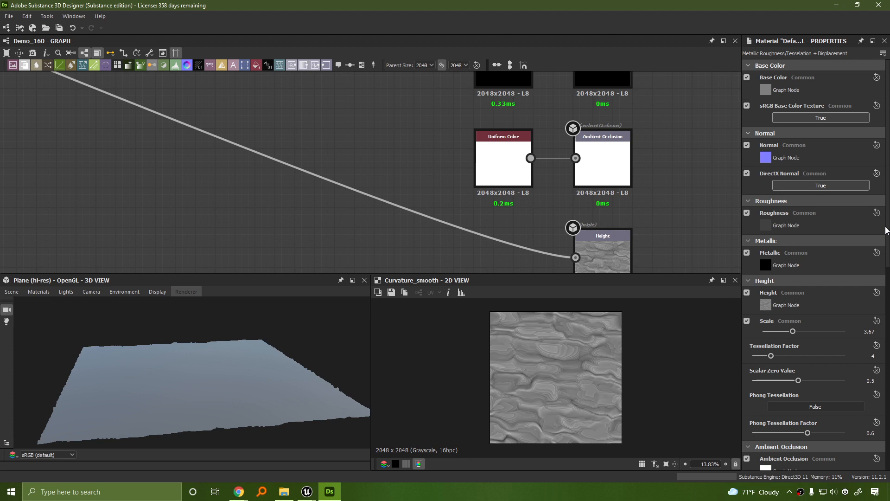
pyautogui.moveTo(886, 253); pyautogui.dragTo(884, 324)
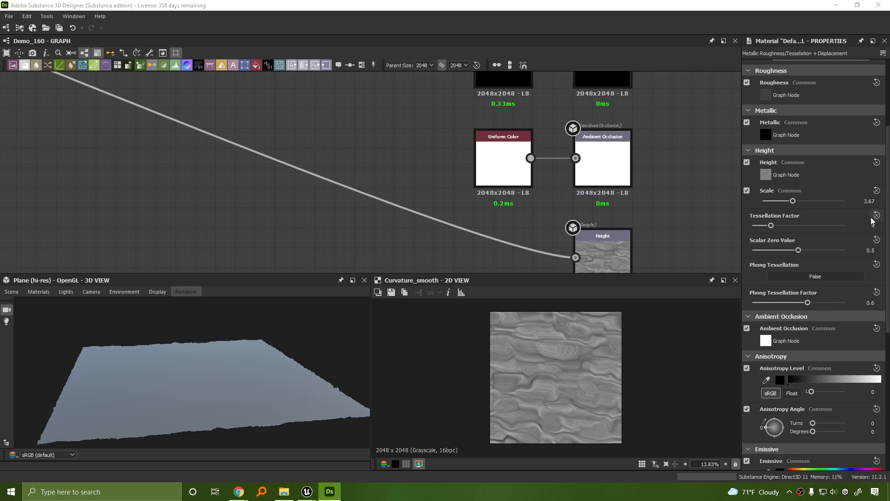
# Connect the Normal node's output to the graph's Normal output node and delete the placeholder node that fed it.
pyautogui.scroll(-2, 402, 135)
pyautogui.moveTo(402, 135); pyautogui.dragTo(515, 174, button='middle')
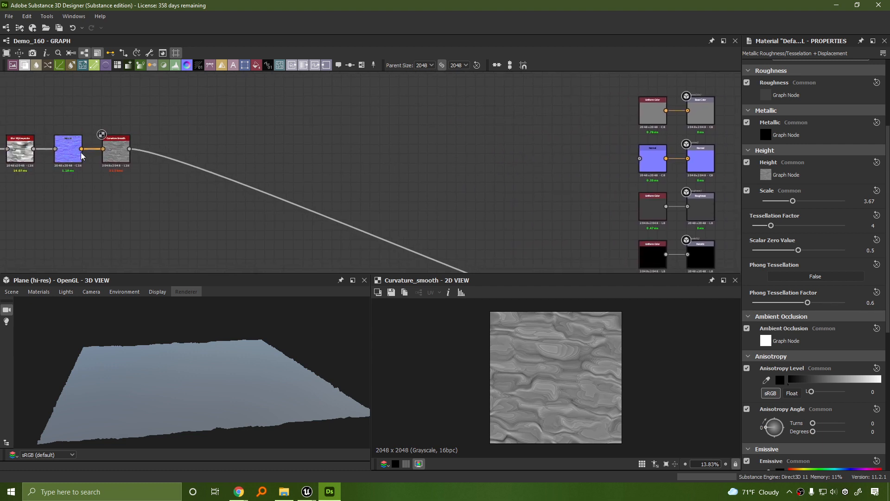
pyautogui.moveTo(95, 147); pyautogui.dragTo(462, 113)
pyautogui.press('Delete')
pyautogui.scroll(5, 238, 369)
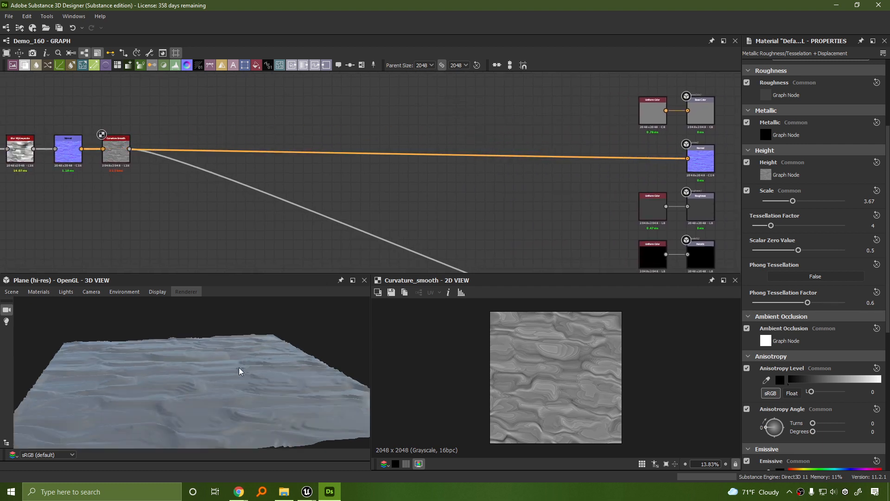
pyautogui.moveTo(268, 366); pyautogui.dragTo(270, 390)
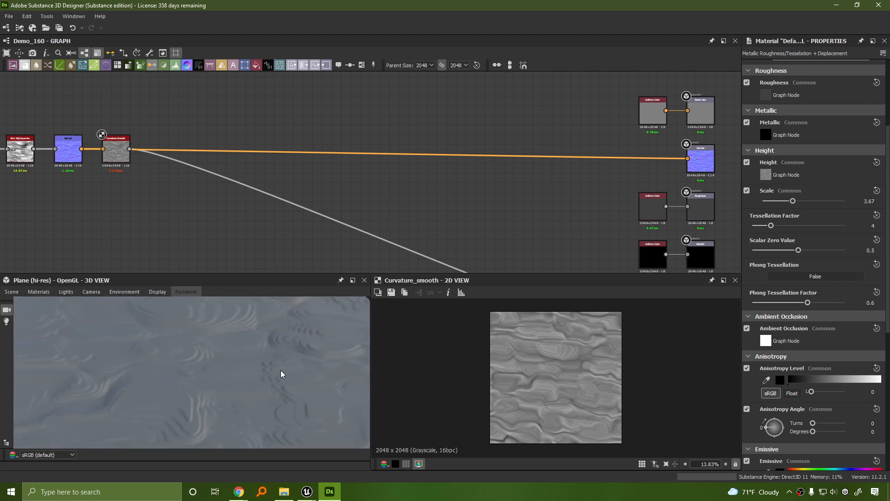
# Set the default 3D material's height Scale to 8.02 and its Tessellation Factor to 9.
pyautogui.scroll(-5, 250, 384)
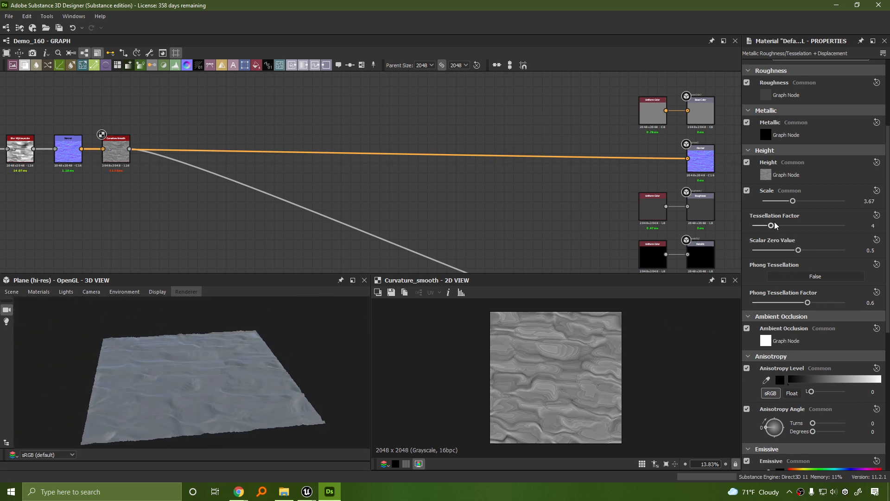
pyautogui.moveTo(793, 203); pyautogui.dragTo(833, 203)
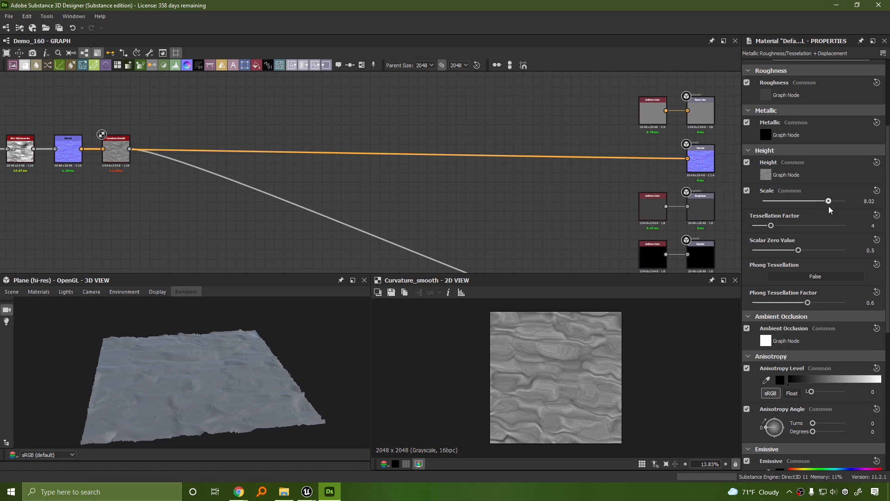
pyautogui.moveTo(771, 225); pyautogui.dragTo(784, 226)
# Reopen the default material's properties and check the Metallic Roughness shader's Tesselation + Displacement and Parallax Occlusion options.
pyautogui.click(63, 294)
pyautogui.click(41, 294)
pyautogui.click(41, 294)
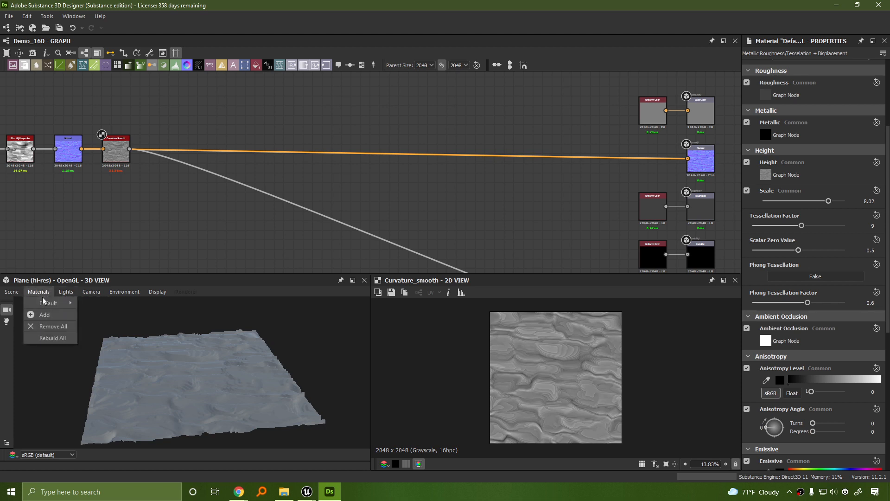
pyautogui.moveTo(47, 307)
pyautogui.click(131, 306)
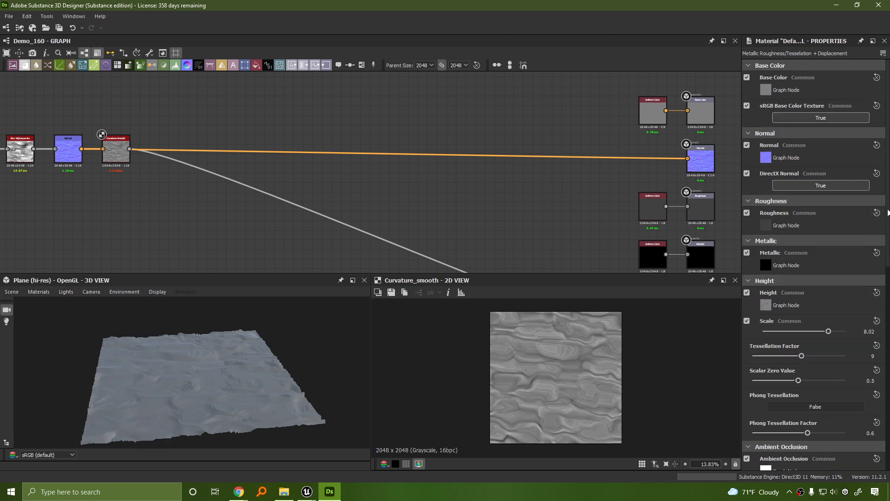
pyautogui.moveTo(887, 208); pyautogui.dragTo(886, 181)
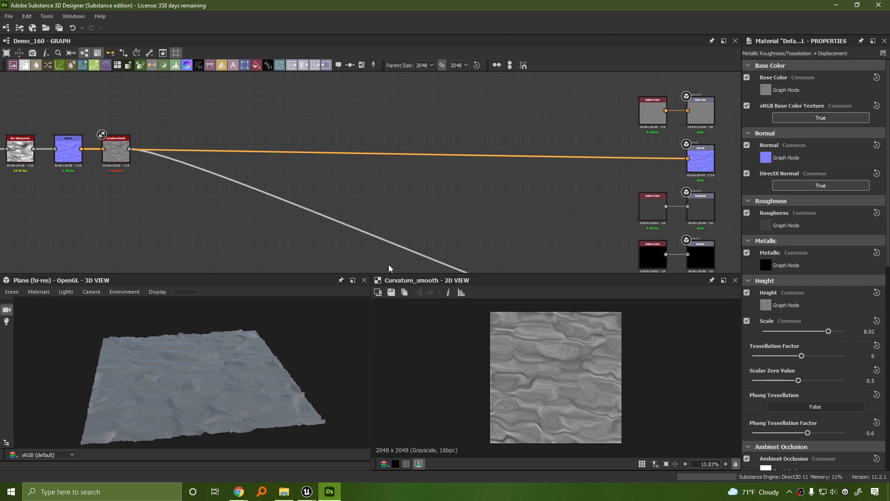
pyautogui.click(39, 292)
pyautogui.moveTo(57, 304)
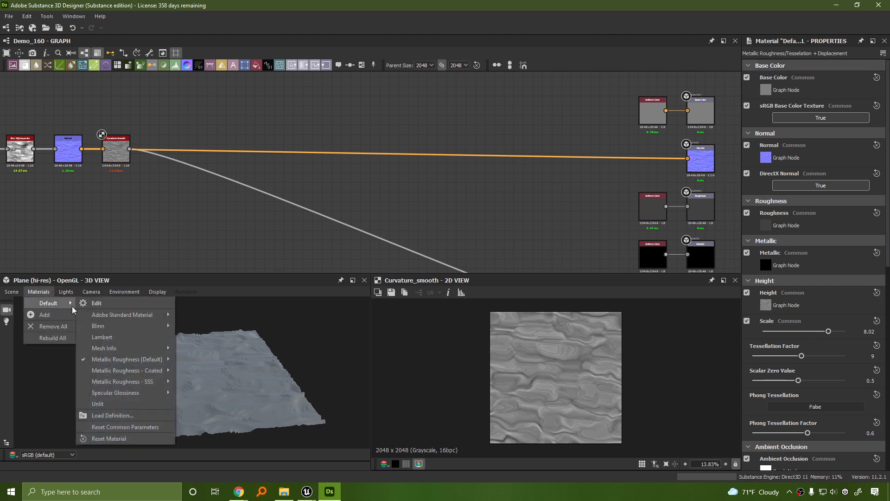
pyautogui.moveTo(149, 359)
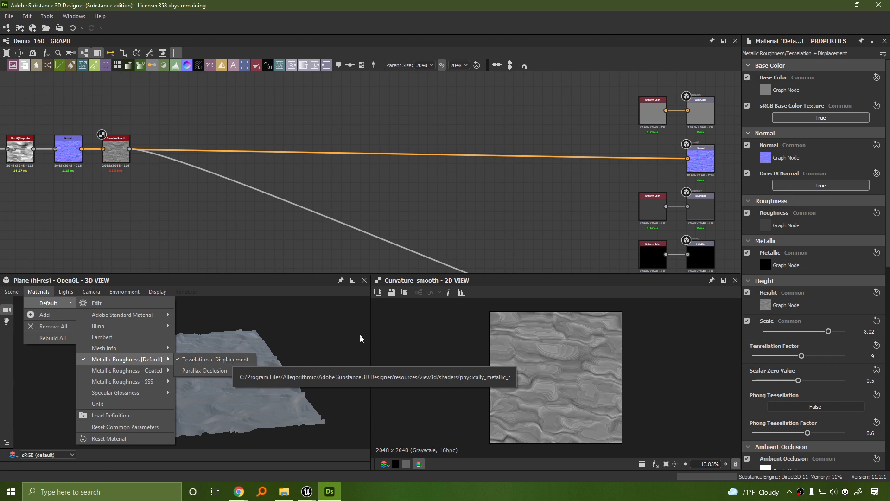
pyautogui.click(300, 373)
# Set the 3D environment's dome Rotation Angle to 270 degrees (0.75 turns) to relight the displaced plane.
pyautogui.moveTo(300, 374); pyautogui.dragTo(258, 341)
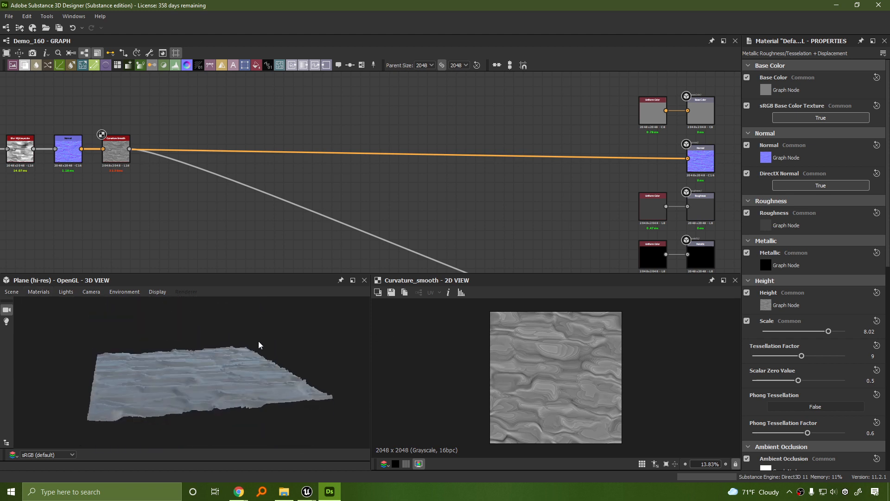
pyautogui.moveTo(330, 347)
pyautogui.mouseDown()
pyautogui.moveTo(253, 338)
pyautogui.moveTo(322, 359)
pyautogui.moveTo(325, 351)
pyautogui.mouseUp()
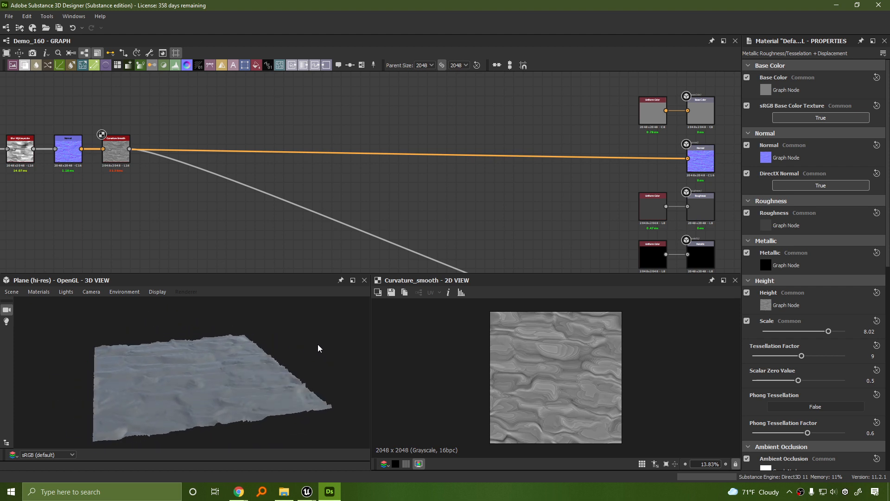
pyautogui.keyDown('alt'); pyautogui.moveTo(318, 344); pyautogui.dragTo(180, 338, button='right'); pyautogui.keyUp('alt')
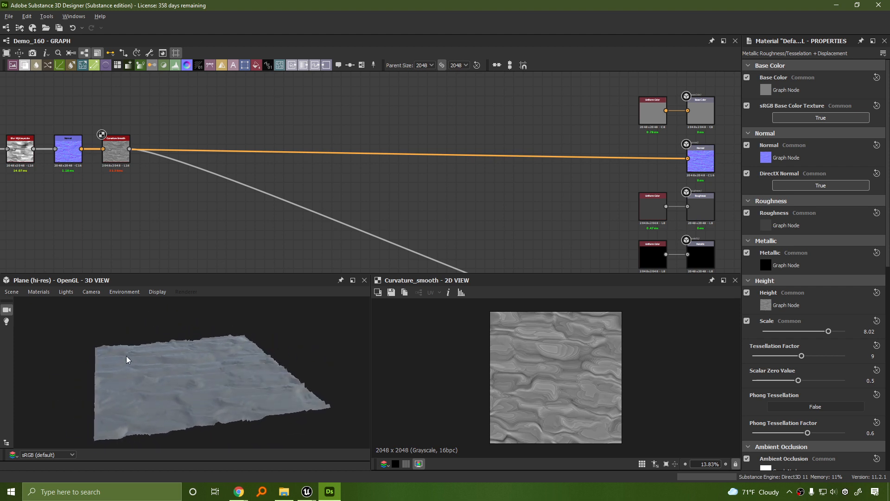
pyautogui.hotkey('ctrl', 'shift')
pyautogui.moveTo(312, 351)
pyautogui.mouseDown()
pyautogui.moveTo(218, 358)
pyautogui.moveTo(312, 371)
pyautogui.moveTo(312, 438)
pyautogui.moveTo(294, 336)
pyautogui.moveTo(291, 409)
pyautogui.moveTo(301, 353)
pyautogui.mouseUp()
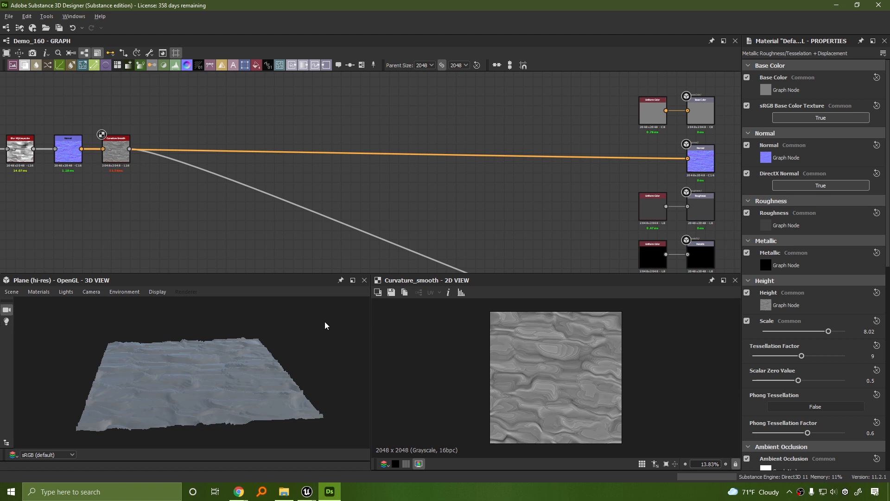
pyautogui.moveTo(324, 324); pyautogui.dragTo(219, 325)
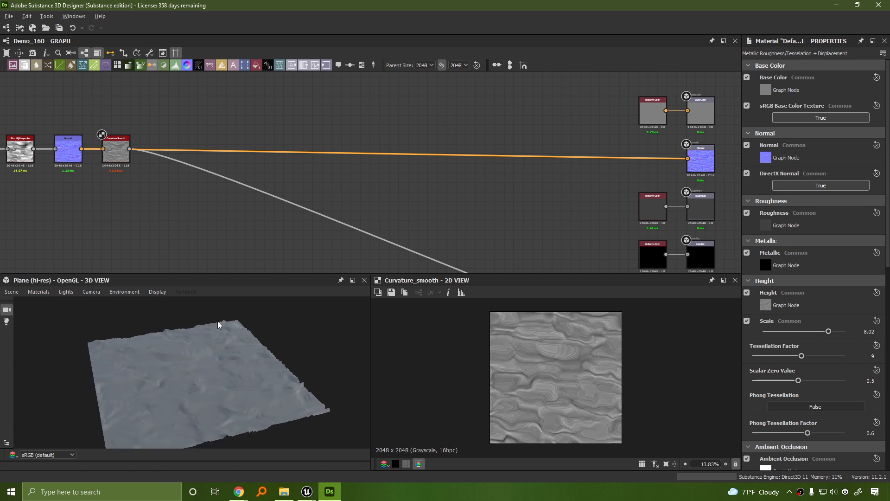
pyautogui.click(66, 293)
pyautogui.click(74, 302)
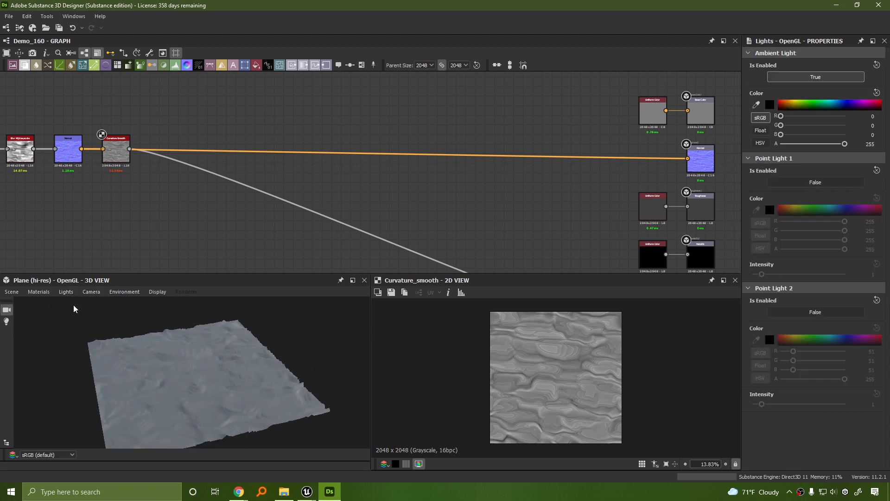
pyautogui.click(125, 291)
pyautogui.click(116, 303)
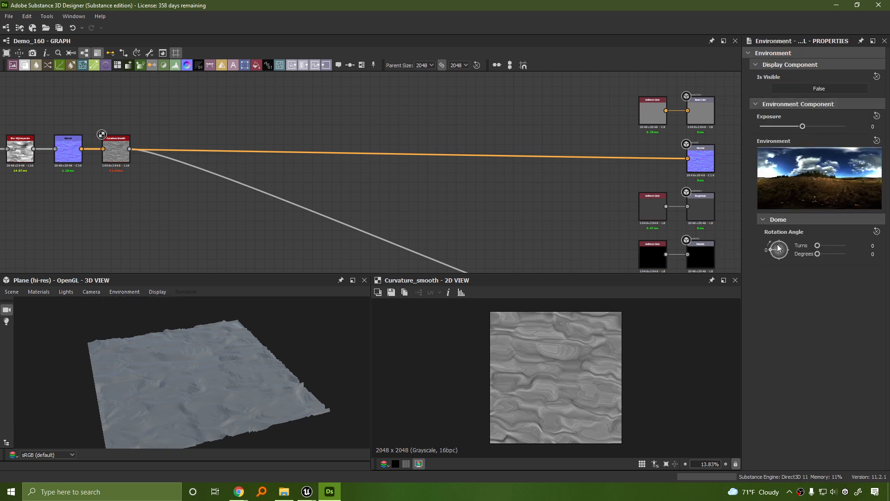
pyautogui.moveTo(774, 251)
pyautogui.mouseDown()
pyautogui.moveTo(778, 241)
pyautogui.moveTo(771, 264)
pyautogui.moveTo(784, 266)
pyautogui.moveTo(767, 235)
pyautogui.moveTo(793, 249)
pyautogui.moveTo(779, 261)
pyautogui.mouseUp()
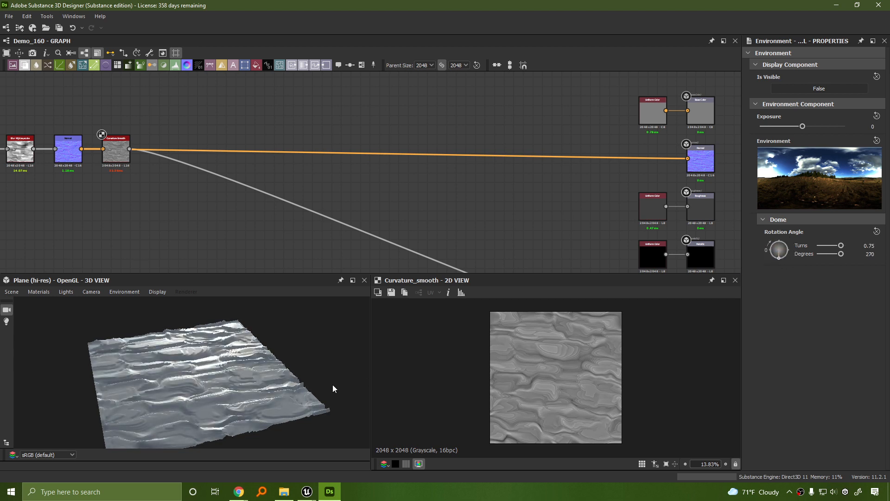
# Inspect the relit plane's displaced surface from several angles in the 3D view.
pyautogui.moveTo(333, 386); pyautogui.dragTo(324, 350)
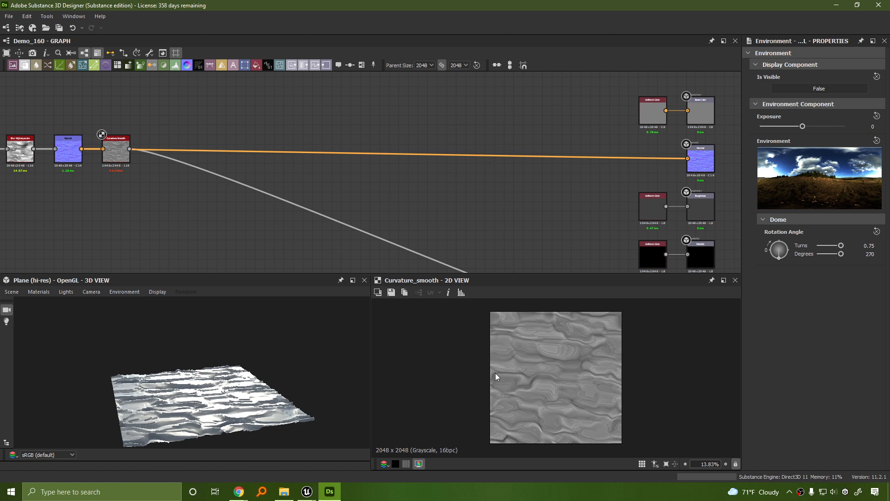
pyautogui.moveTo(312, 384); pyautogui.dragTo(305, 363)
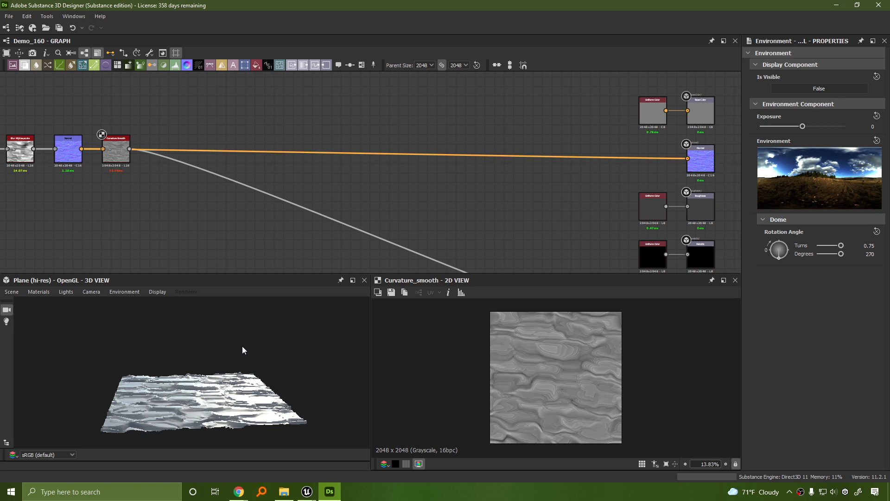
pyautogui.moveTo(275, 353); pyautogui.dragTo(304, 350, button='middle')
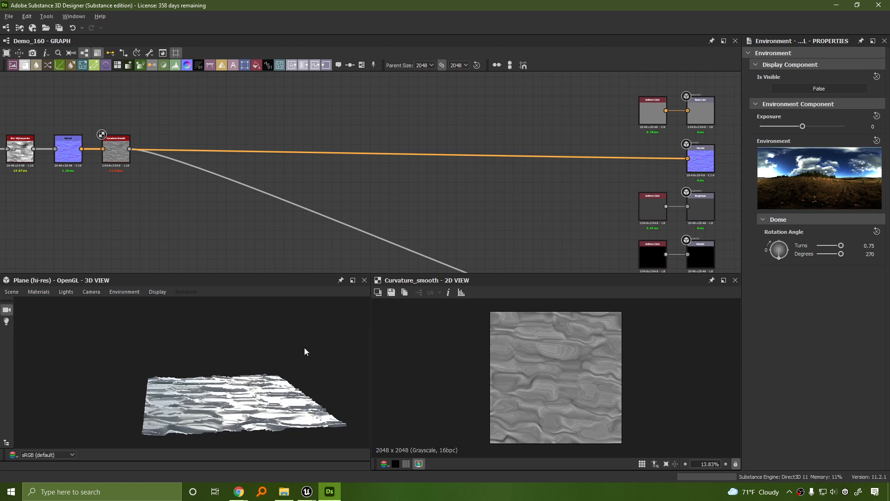
pyautogui.moveTo(271, 352)
pyautogui.mouseDown()
pyautogui.moveTo(294, 377)
pyautogui.moveTo(278, 350)
pyautogui.mouseUp()
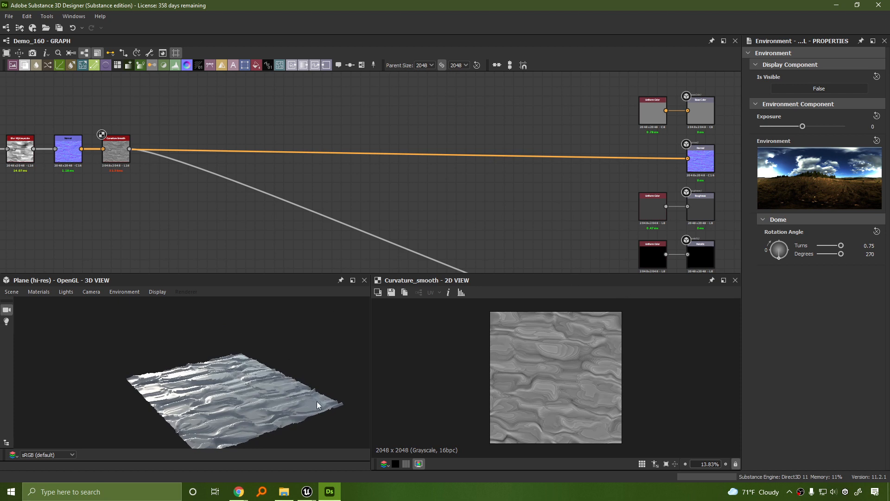
pyautogui.moveTo(318, 404); pyautogui.dragTo(253, 383)
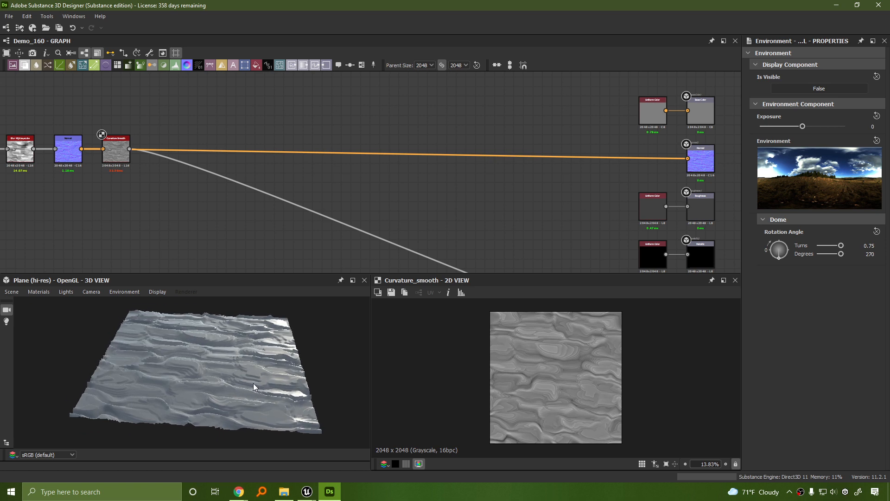
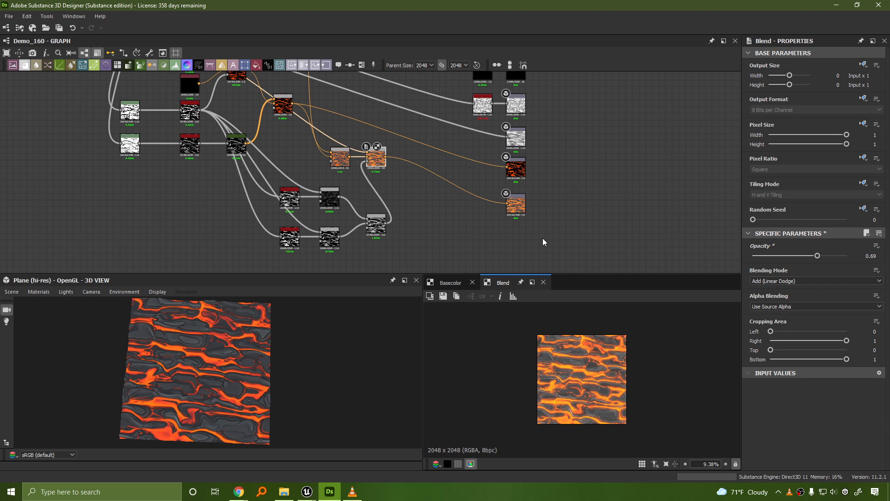
# Compare the Basecolor and Blend outputs of the lava material in the 2D view.
pyautogui.click(456, 280)
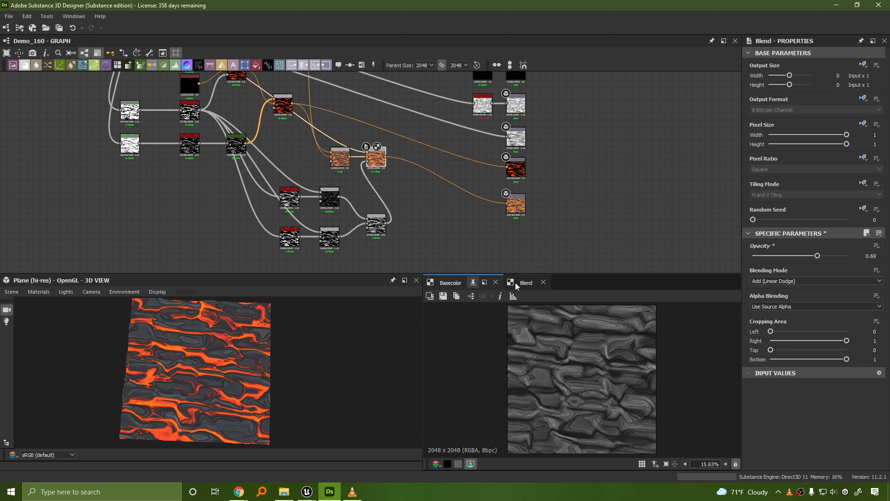
pyautogui.click(515, 282)
pyautogui.click(447, 284)
pyautogui.click(526, 282)
pyautogui.click(447, 283)
# Enlarge the graph area and survey the completed lava material's node network.
pyautogui.moveTo(323, 274); pyautogui.dragTo(328, 339)
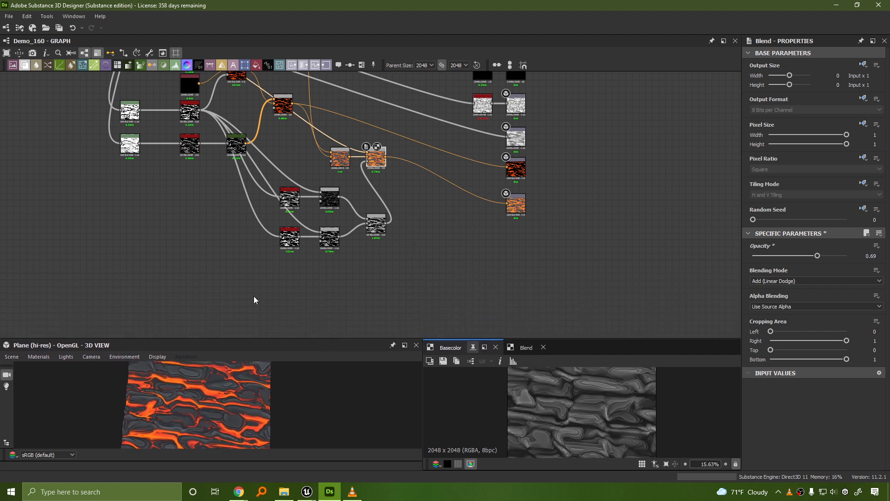
pyautogui.rightClick(184, 276)
pyautogui.click(134, 209)
pyautogui.moveTo(128, 160); pyautogui.dragTo(253, 310, button='middle')
pyautogui.scroll(3, 171, 213)
pyautogui.moveTo(242, 209); pyautogui.dragTo(220, 320, button='middle')
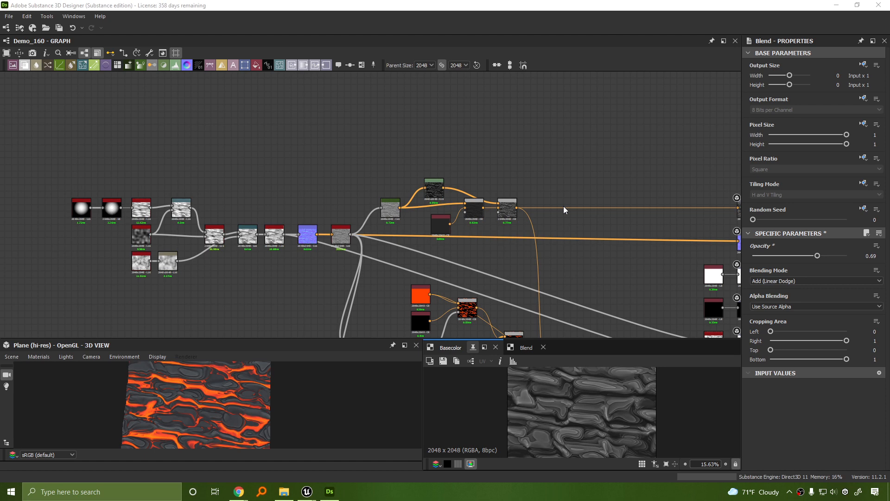
# Examine the node chain leading to Curvature Smooth and the base color branch with Gradient Map, Levels, Uniform Color and Blend nodes.
pyautogui.scroll(3, 547, 153)
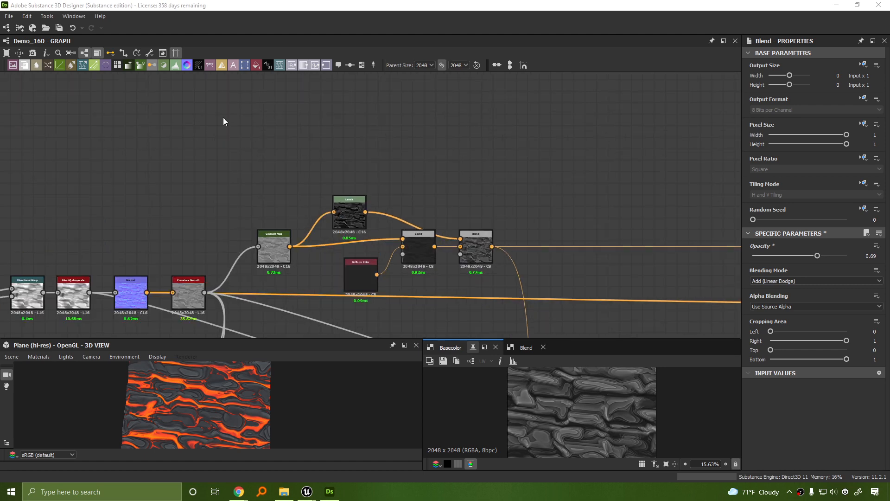
pyautogui.scroll(-2, 222, 134)
pyautogui.moveTo(149, 157); pyautogui.dragTo(180, 128, button='middle')
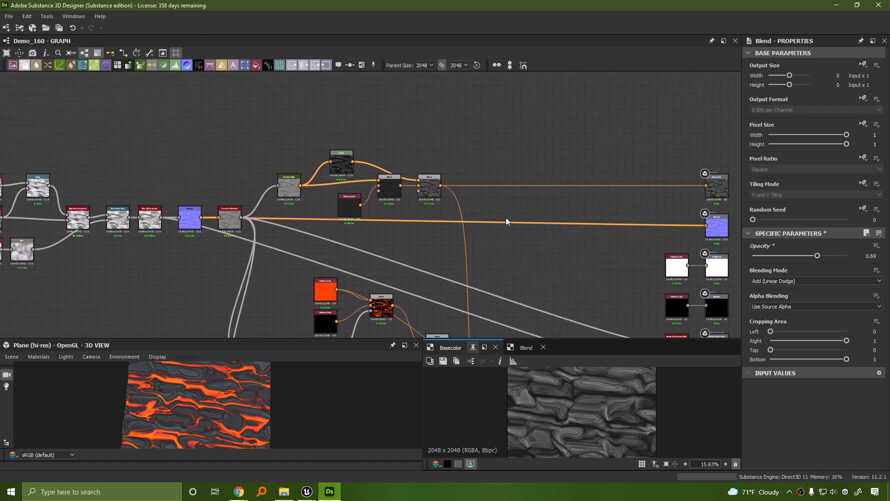
pyautogui.scroll(-2, 507, 219)
pyautogui.moveTo(507, 224); pyautogui.dragTo(540, 192, button='middle')
pyautogui.scroll(3, 521, 198)
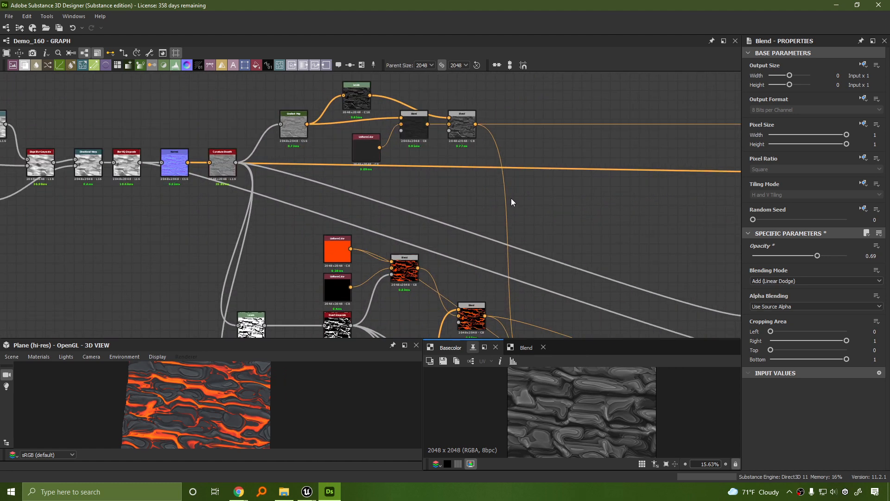
pyautogui.moveTo(410, 217); pyautogui.dragTo(619, 248, button='middle')
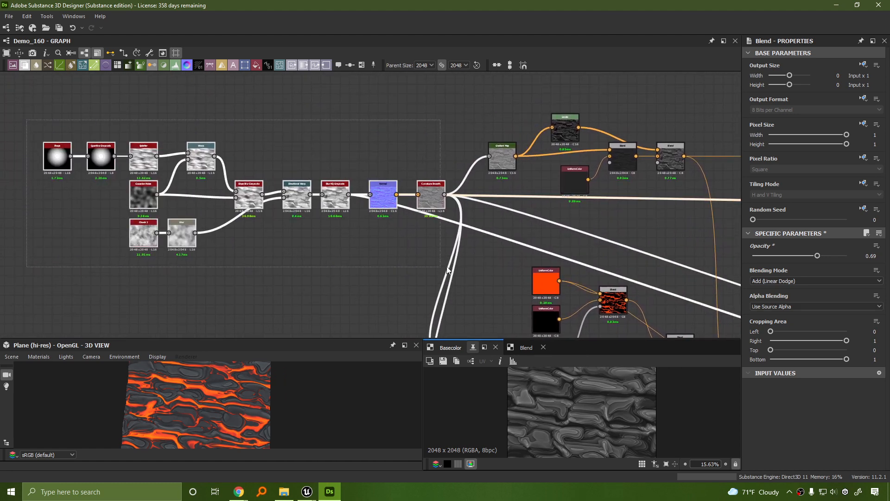
pyautogui.moveTo(416, 136); pyautogui.dragTo(271, 166, button='middle')
pyautogui.scroll(3, 272, 166)
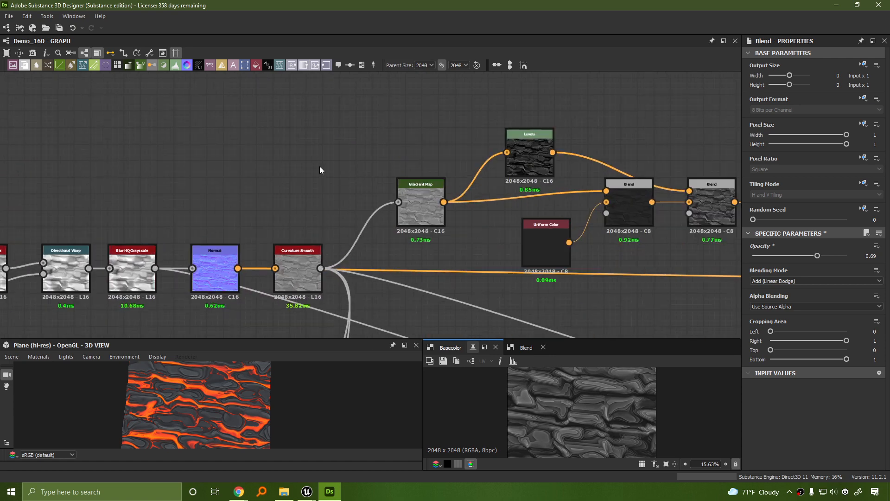
# Preview the Curvature Smooth and Gradient Map nodes and enlarge the 3D and 2D views.
pyautogui.moveTo(348, 161); pyautogui.dragTo(348, 102, button='middle')
pyautogui.click(302, 204)
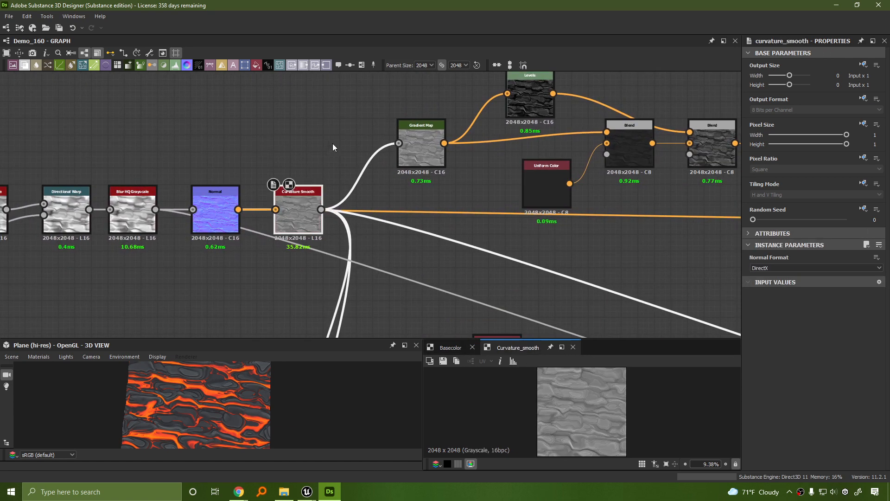
pyautogui.moveTo(333, 143); pyautogui.dragTo(229, 147, button='middle')
pyautogui.click(318, 166)
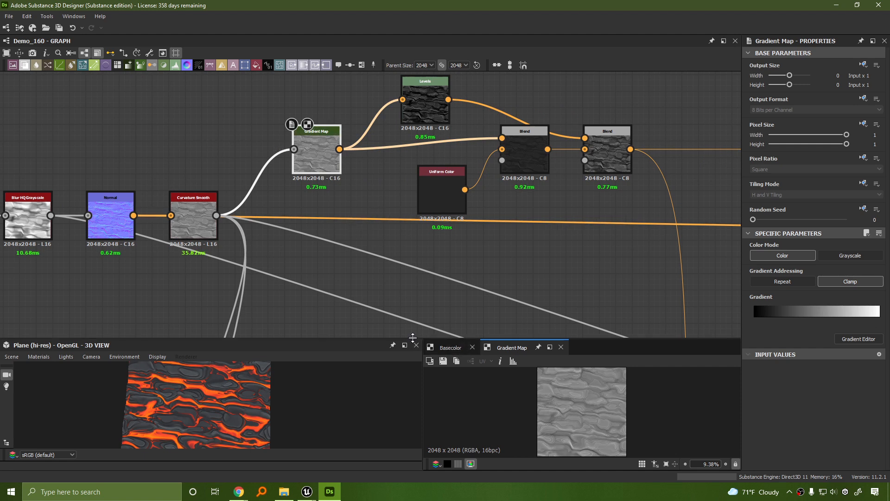
pyautogui.moveTo(411, 341); pyautogui.dragTo(412, 255)
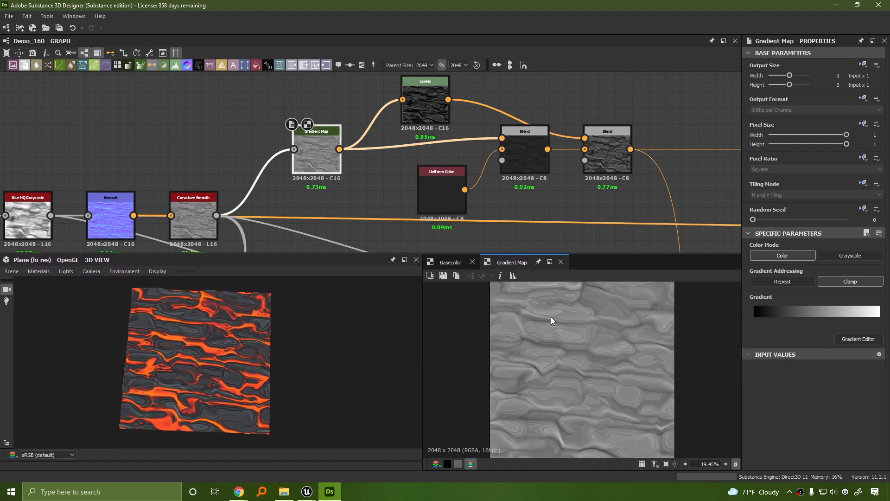
# Inspect the base color chain by previewing its Levels, Uniform Color and two Blend nodes.
pyautogui.click(433, 120)
pyautogui.click(445, 187)
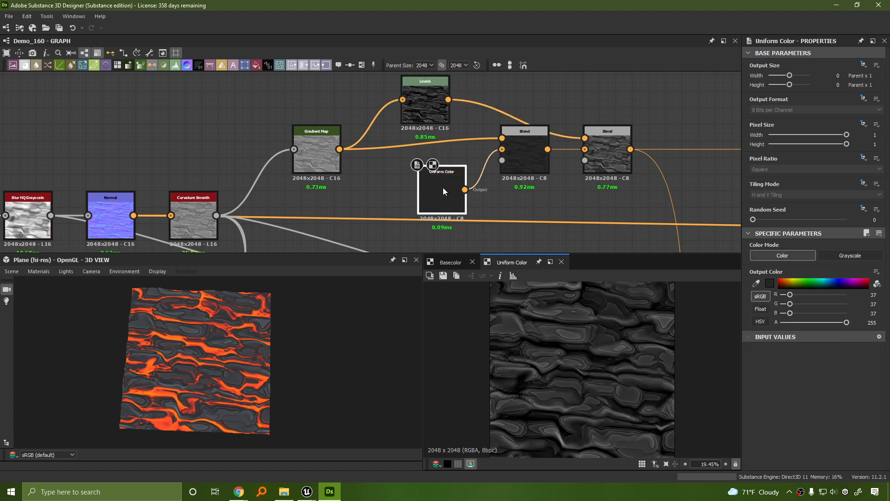
pyautogui.click(530, 152)
pyautogui.doubleClick(608, 152)
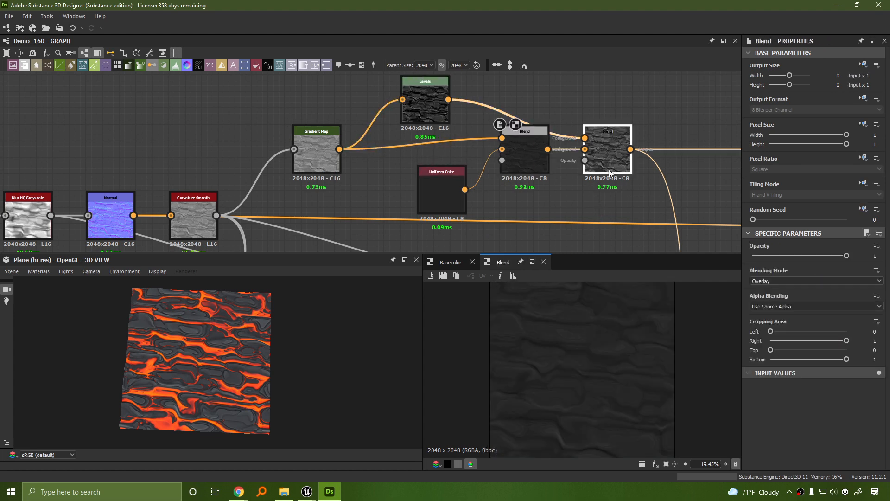
# Preview the Base Color output node and examine its rock texture up close.
pyautogui.moveTo(677, 198); pyautogui.dragTo(7, 205, button='middle')
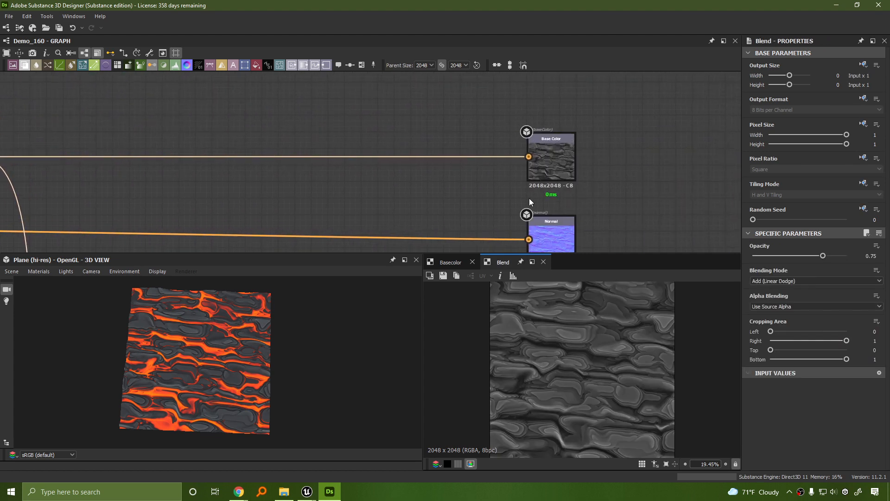
pyautogui.doubleClick(555, 171)
pyautogui.scroll(3, 580, 405)
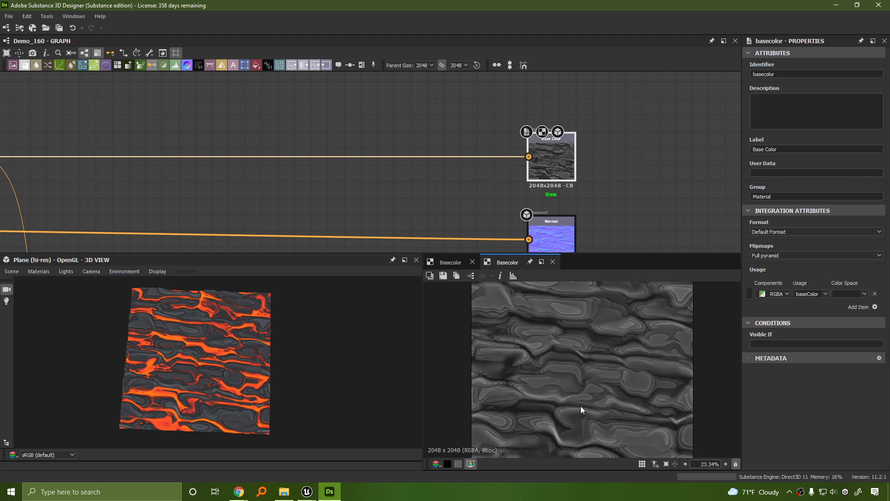
pyautogui.scroll(-3, 466, 194)
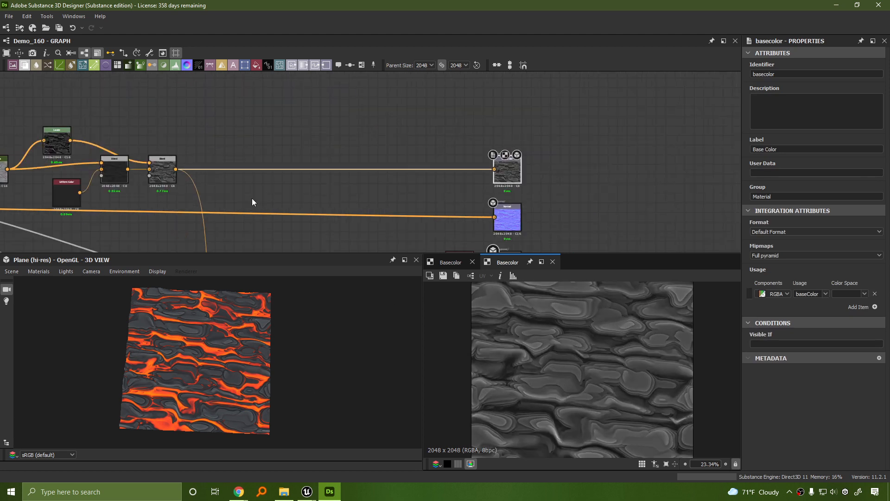
# Preview the Normal output and inspect the settings of the Normal node that feeds it.
pyautogui.scroll(2, 252, 198)
pyautogui.scroll(3, 202, 219)
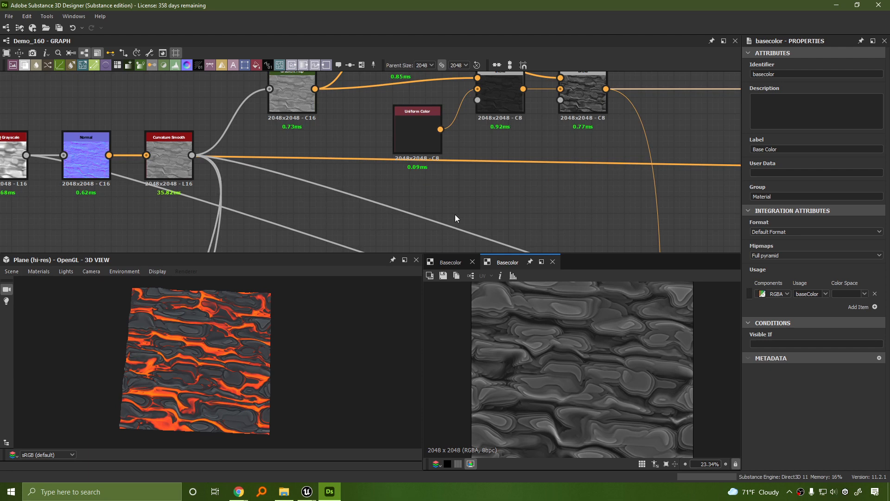
pyautogui.moveTo(453, 205); pyautogui.dragTo(2, 200, button='middle')
pyautogui.moveTo(576, 195); pyautogui.dragTo(482, 191, button='middle')
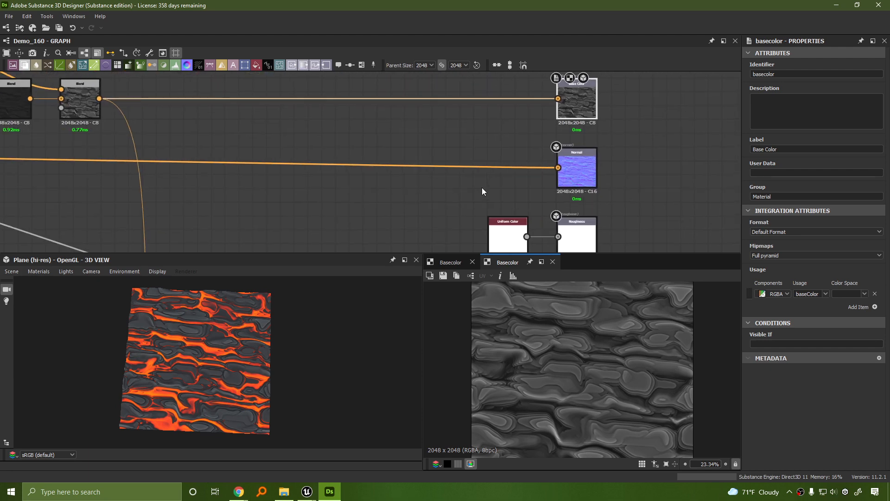
pyautogui.doubleClick(583, 180)
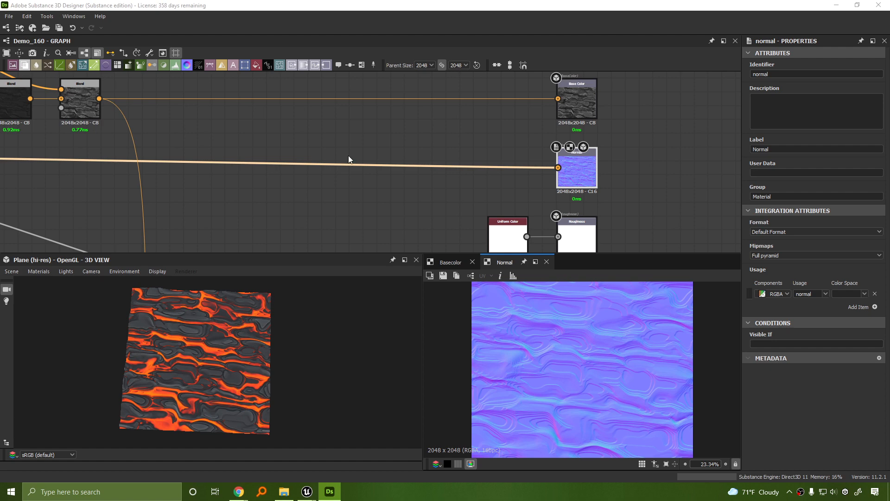
pyautogui.scroll(-2, 306, 172)
pyautogui.moveTo(262, 197); pyautogui.dragTo(638, 202, button='middle')
pyautogui.scroll(2, 337, 205)
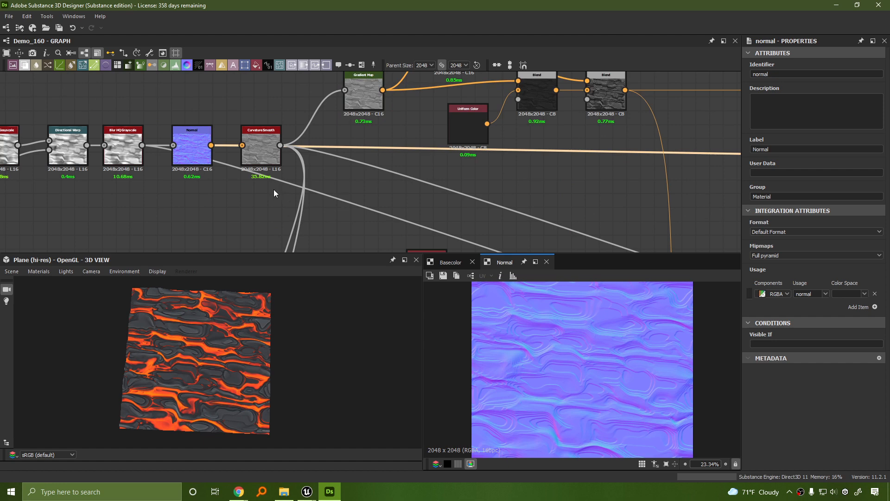
pyautogui.click(193, 141)
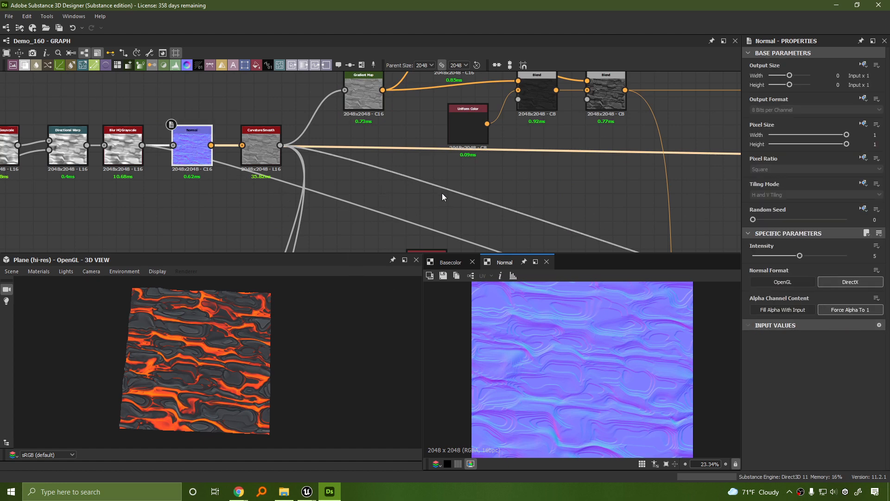
# Select and frame the group of nodes that builds the lava emissive texture.
pyautogui.scroll(-2, 442, 193)
pyautogui.moveTo(608, 199); pyautogui.dragTo(484, 110, button='middle')
pyautogui.scroll(-2, 495, 158)
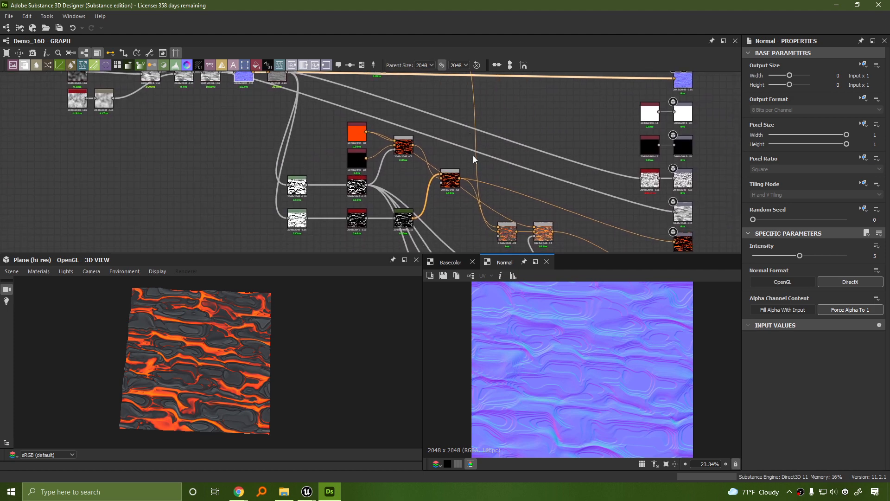
pyautogui.moveTo(473, 155); pyautogui.dragTo(432, 133, button='middle')
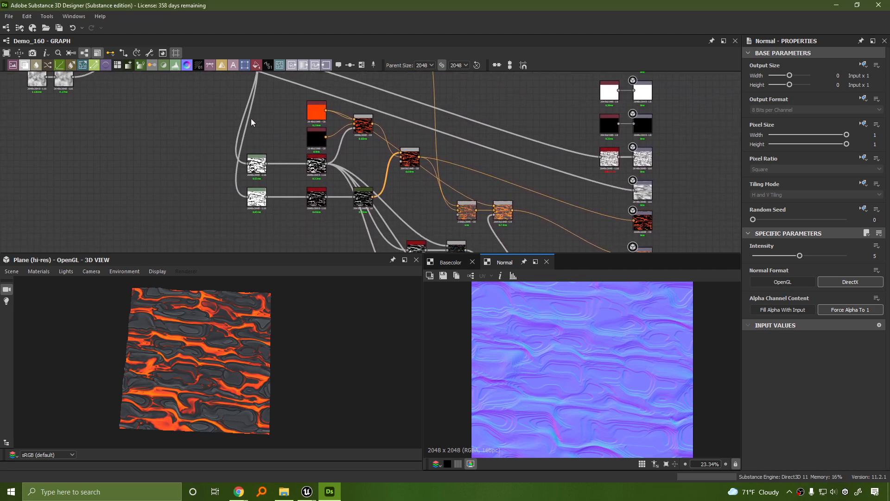
pyautogui.moveTo(251, 118); pyautogui.dragTo(414, 219)
pyautogui.press('f')
pyautogui.moveTo(171, 157); pyautogui.dragTo(190, 227, button='middle')
pyautogui.scroll(2, 191, 198)
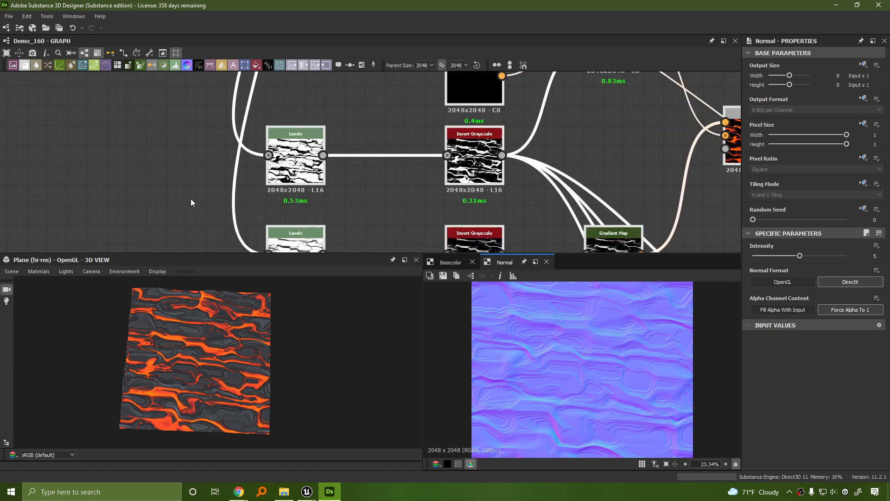
# Examine the Levels, Invert Grayscale and Uniform Color nodes that build the lava mask and its colors.
pyautogui.moveTo(201, 162); pyautogui.dragTo(334, 249)
pyautogui.scroll(-2, 432, 173)
pyautogui.moveTo(448, 128); pyautogui.dragTo(229, 205, button='middle')
pyautogui.scroll(-2, 230, 186)
pyautogui.moveTo(230, 159); pyautogui.dragTo(199, 134, button='middle')
pyautogui.scroll(-1, 199, 96)
pyautogui.moveTo(193, 102); pyautogui.dragTo(246, 211)
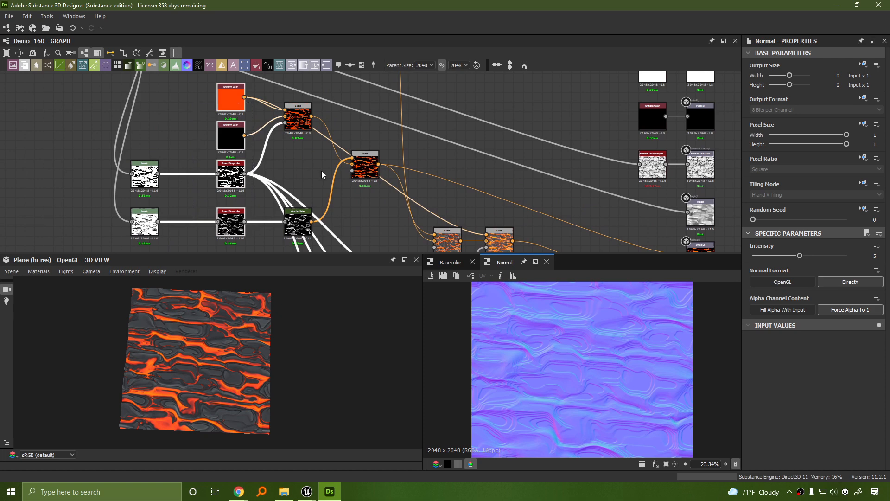
# Preview the Soft Light Blend that combines the lava colors with the Gradient Map.
pyautogui.scroll(3, 321, 170)
pyautogui.moveTo(326, 142); pyautogui.dragTo(303, 156, button='middle')
pyautogui.scroll(-2, 322, 144)
pyautogui.moveTo(362, 178); pyautogui.dragTo(313, 180, button='middle')
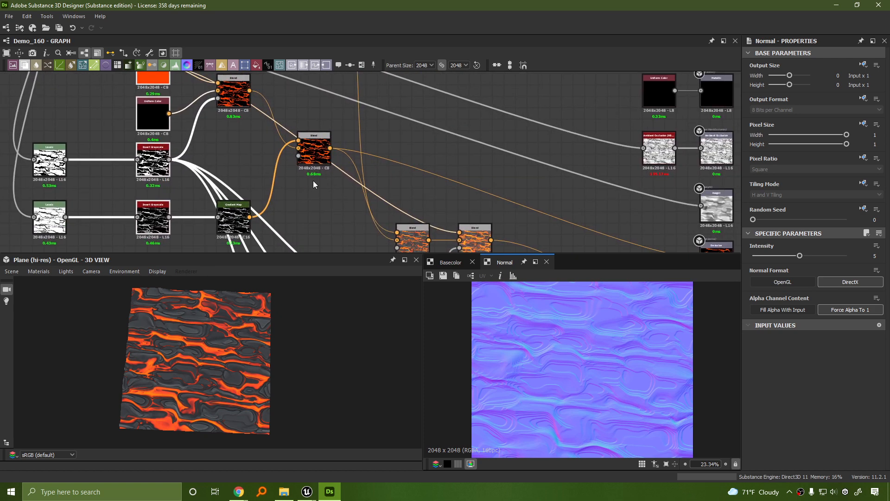
pyautogui.doubleClick(314, 152)
pyautogui.scroll(-2, 559, 348)
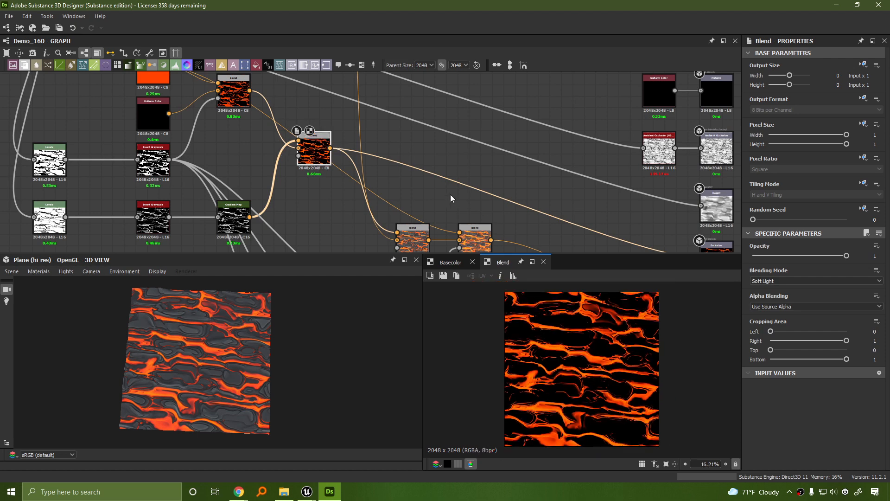
pyautogui.moveTo(454, 187); pyautogui.dragTo(348, 169, button='middle')
pyautogui.moveTo(415, 174); pyautogui.dragTo(508, 207, button='middle')
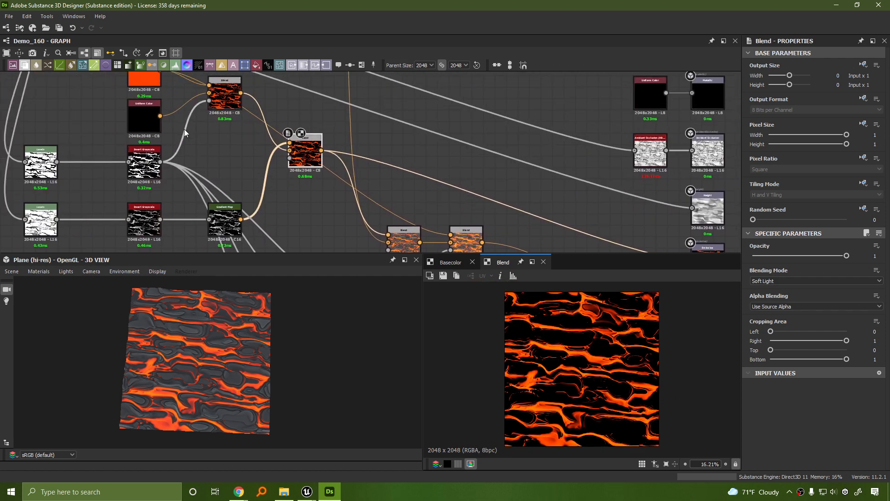
# Inspect the grayscale glow mask Blend and the two orange Blend nodes leading to the unlit color map.
pyautogui.scroll(-3, 213, 178)
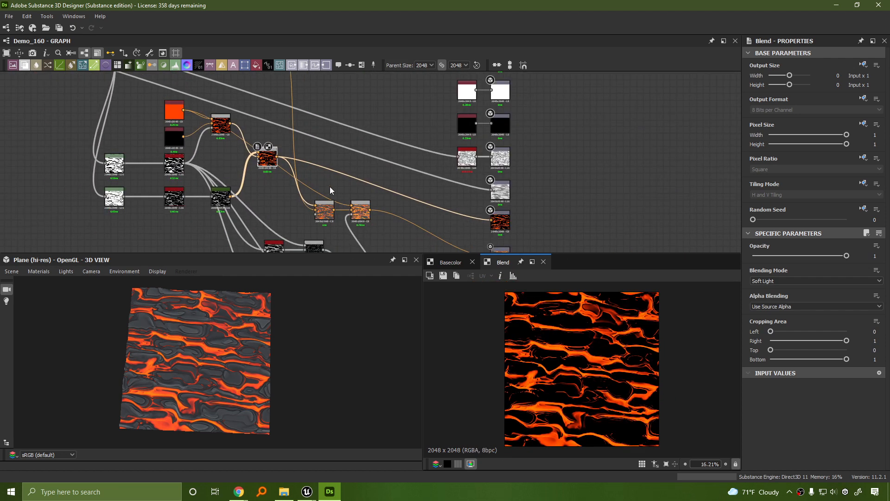
pyautogui.scroll(-2, 330, 187)
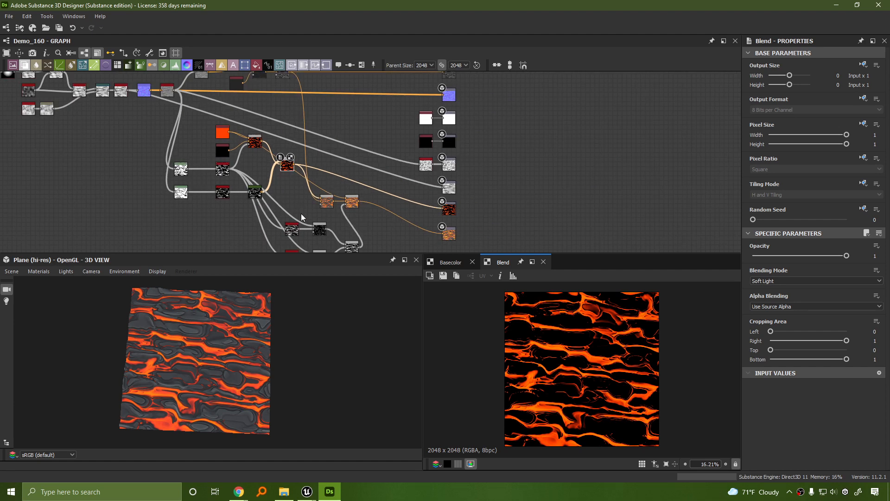
pyautogui.scroll(3, 388, 204)
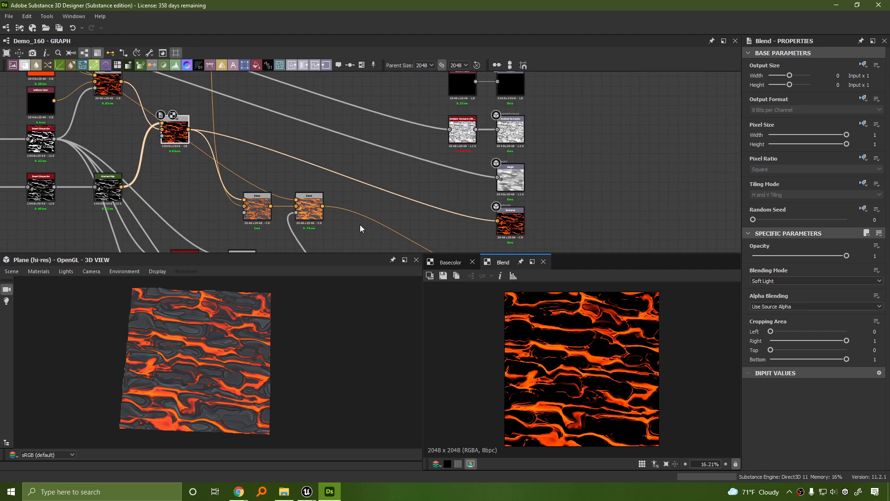
pyautogui.moveTo(342, 228); pyautogui.dragTo(494, 149, button='middle')
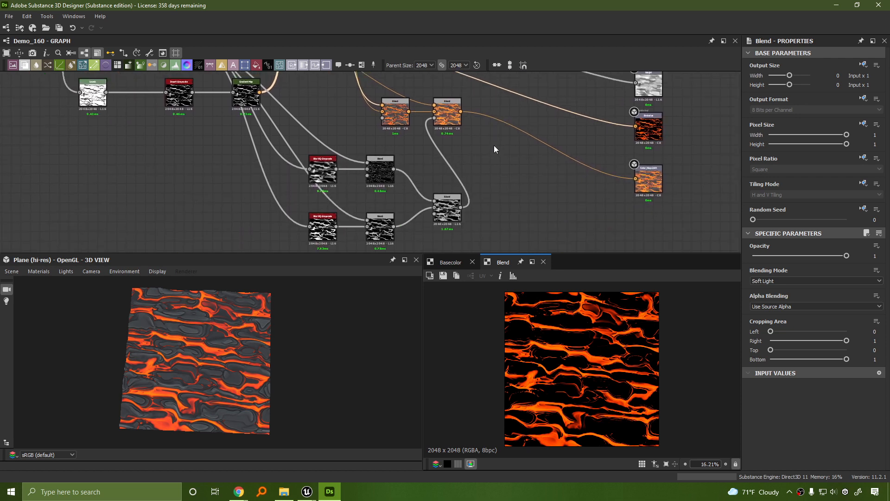
pyautogui.doubleClick(443, 216)
pyautogui.doubleClick(437, 124)
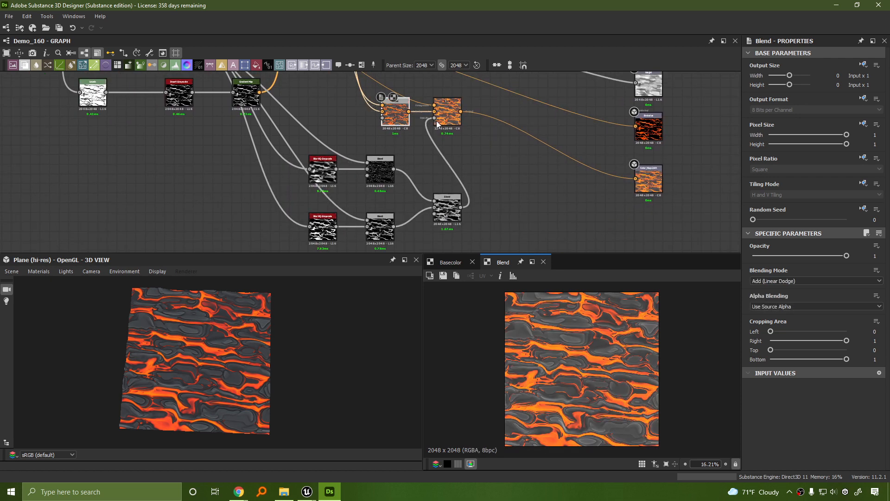
pyautogui.moveTo(846, 255); pyautogui.dragTo(816, 255)
# Preview the Color_Map-Unlit output and examine the overall node graph around it.
pyautogui.moveTo(650, 186); pyautogui.dragTo(515, 222, button='middle')
pyautogui.doubleClick(470, 205)
pyautogui.scroll(-3, 533, 186)
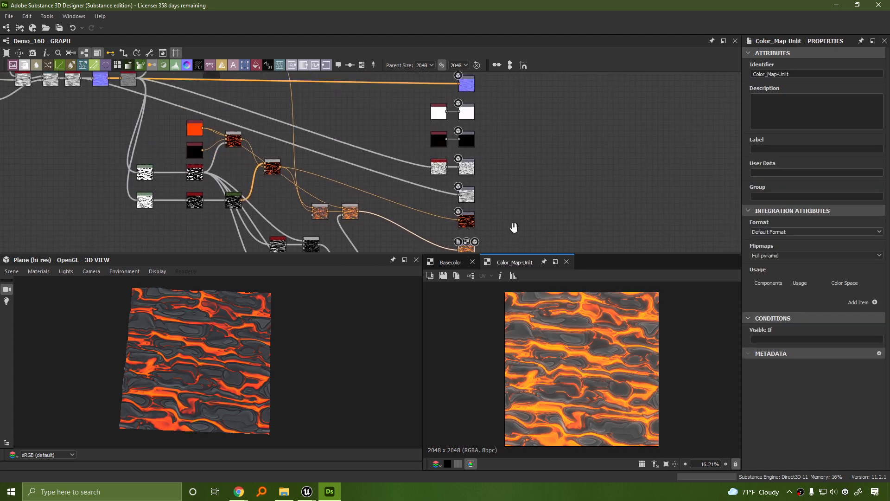
pyautogui.scroll(3, 525, 174)
pyautogui.scroll(-3, 504, 132)
pyautogui.scroll(-2, 505, 132)
pyautogui.moveTo(505, 132); pyautogui.dragTo(443, 172, button='middle')
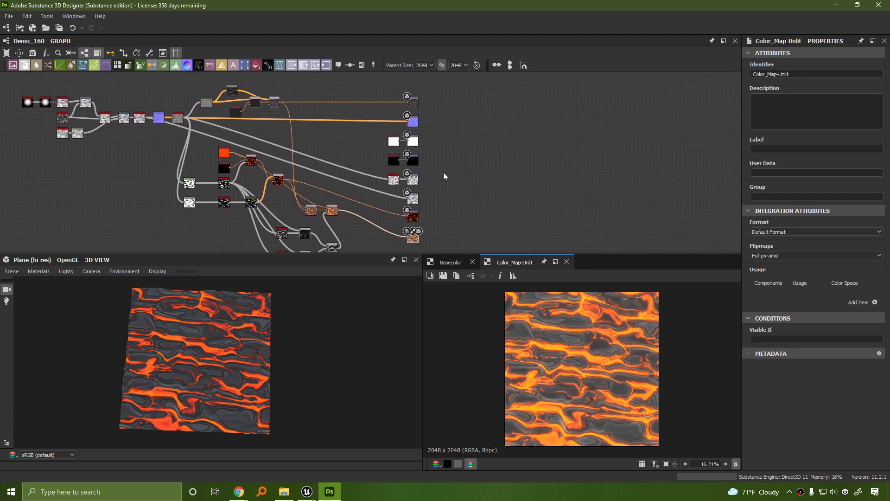
# Close the pinned Basecolor 2D view and preview the Base Color output node in the remaining one.
pyautogui.click(467, 266)
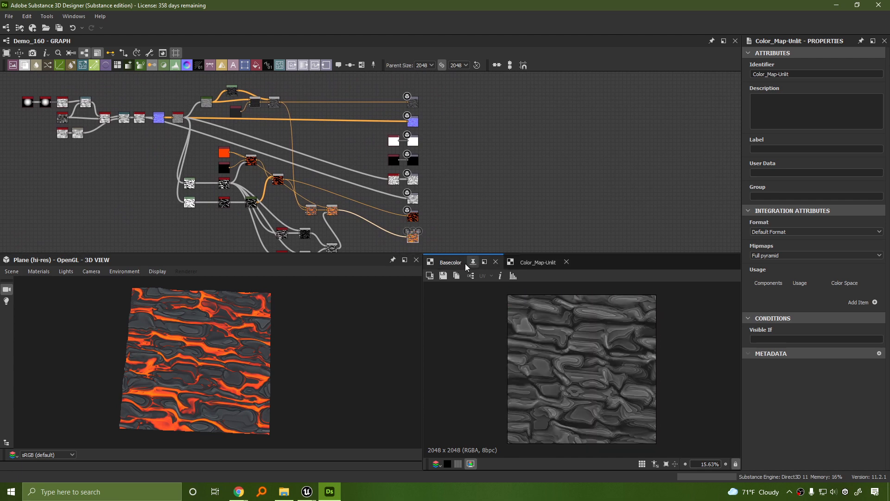
pyautogui.click(495, 262)
pyautogui.scroll(2, 455, 191)
pyautogui.scroll(2, 381, 173)
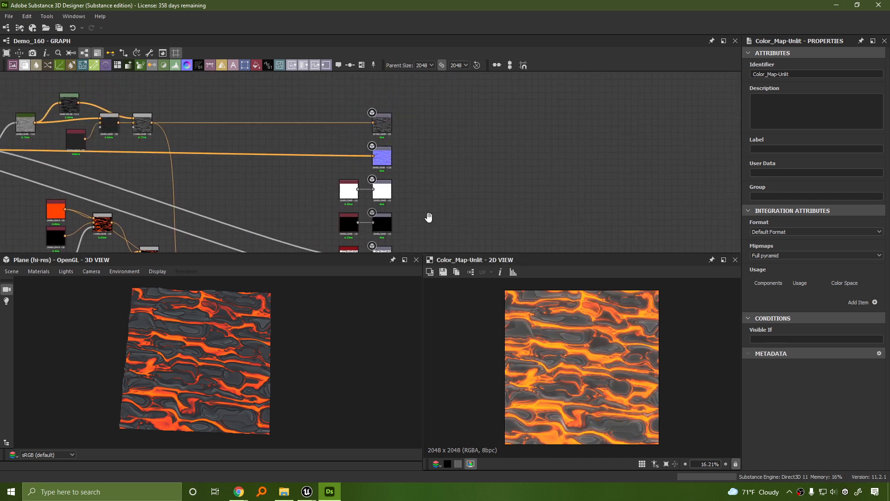
pyautogui.doubleClick(388, 126)
pyautogui.scroll(3, 421, 157)
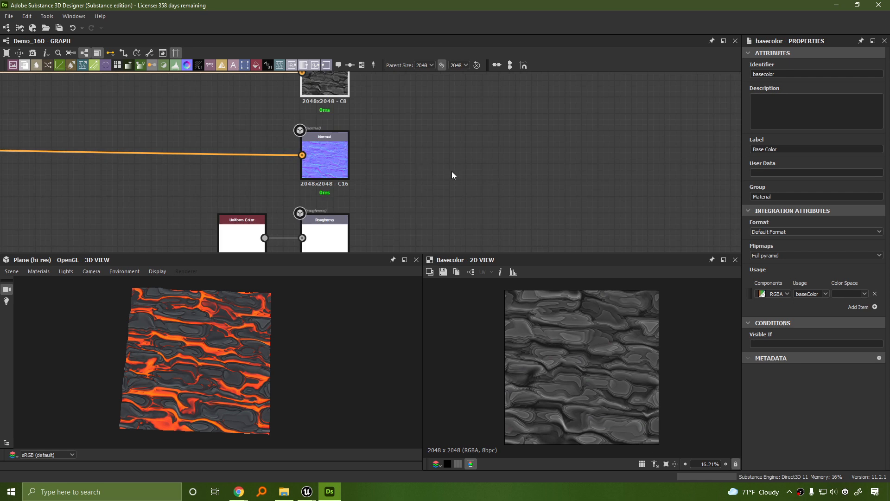
pyautogui.scroll(-1, 606, 361)
pyautogui.scroll(4, 603, 363)
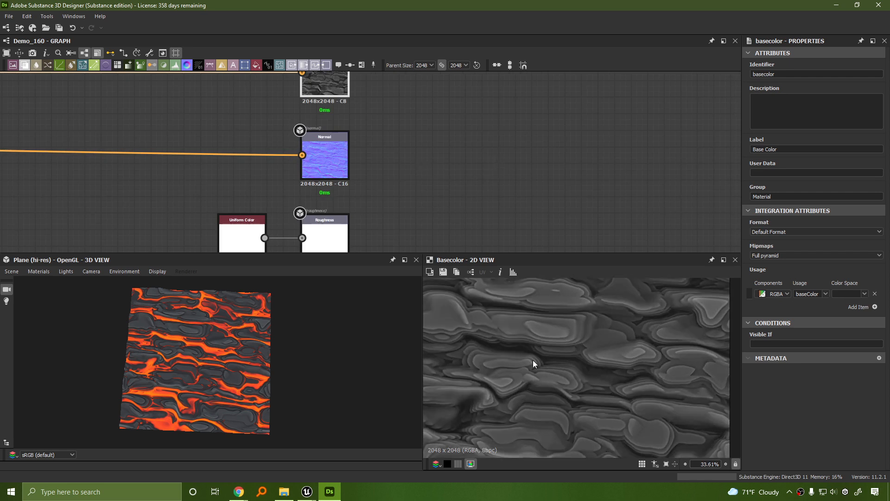
# Examine the height chain at the start of the graph, previewing the Blur HQ Grayscale and Curvature Smooth nodes.
pyautogui.moveTo(437, 144); pyautogui.dragTo(627, 255, button='middle')
pyautogui.scroll(-2, 551, 324)
pyautogui.moveTo(385, 188); pyautogui.dragTo(742, 171, button='middle')
pyautogui.scroll(-1, 385, 185)
pyautogui.moveTo(302, 194); pyautogui.dragTo(542, 206, button='middle')
pyautogui.moveTo(354, 212); pyautogui.dragTo(530, 166, button='middle')
pyautogui.scroll(-2, 426, 191)
pyautogui.moveTo(337, 129); pyautogui.dragTo(495, 108, button='middle')
pyautogui.scroll(2, 447, 134)
pyautogui.moveTo(417, 134); pyautogui.dragTo(283, 87, button='middle')
pyautogui.scroll(-1, 466, 200)
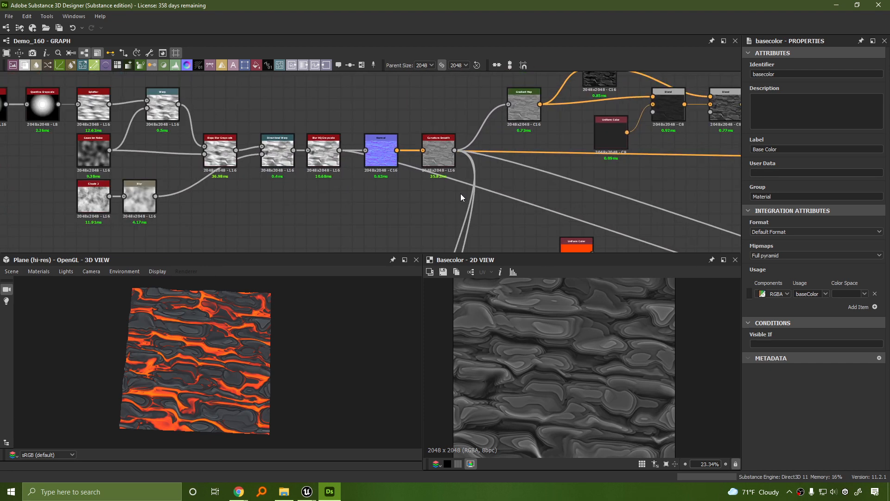
pyautogui.scroll(2, 459, 194)
pyautogui.moveTo(332, 187); pyautogui.dragTo(367, 199, button='middle')
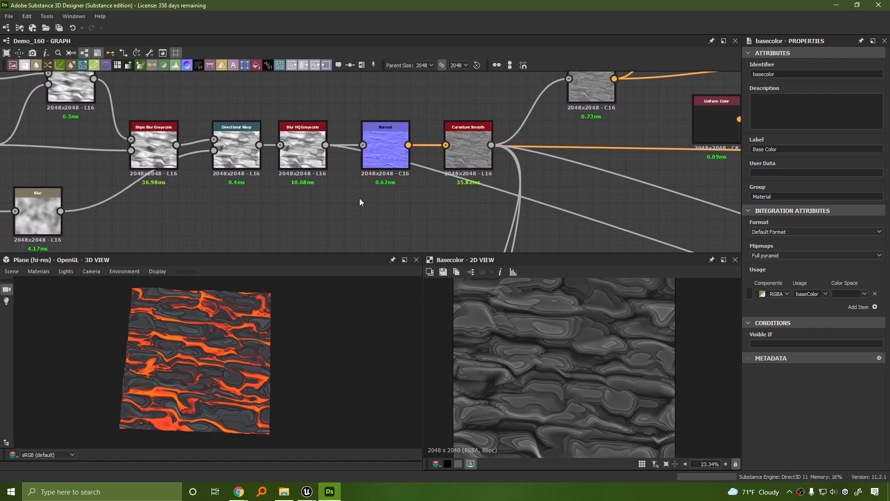
pyautogui.doubleClick(313, 151)
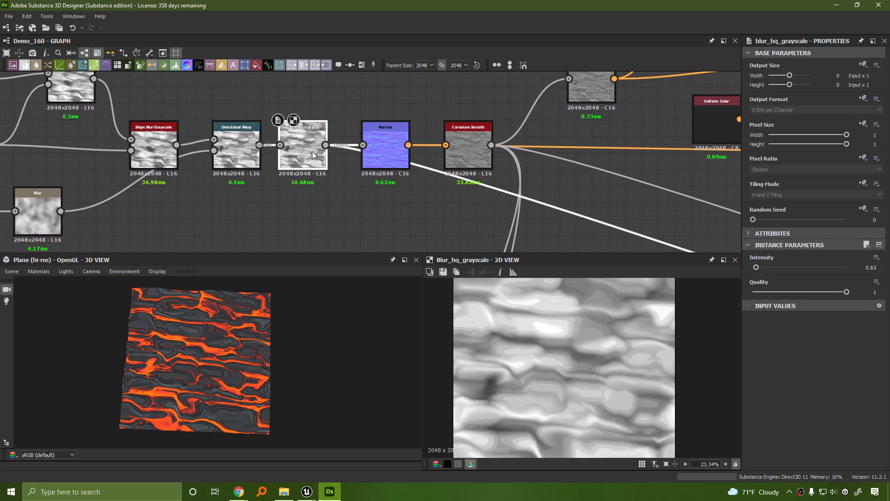
pyautogui.doubleClick(466, 163)
pyautogui.moveTo(630, 168); pyautogui.dragTo(446, 247, button='middle')
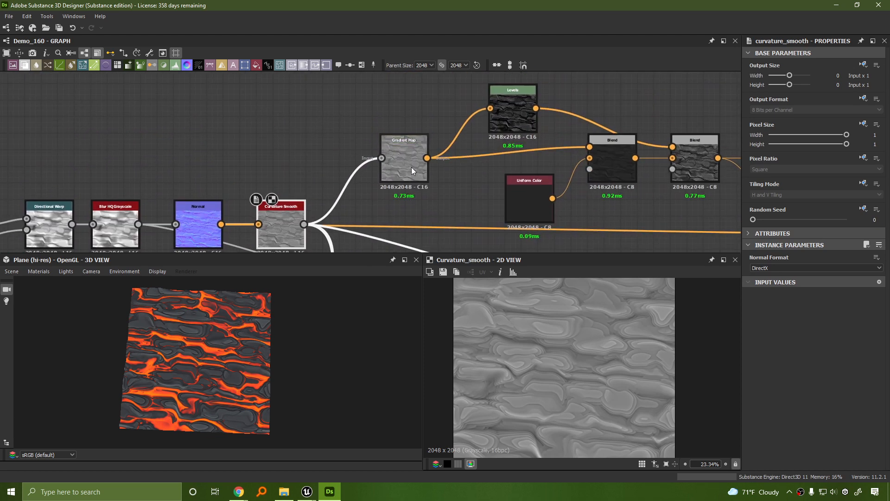
# Preview the Gradient Map and the last grey Blend node of the base color branch.
pyautogui.doubleClick(411, 167)
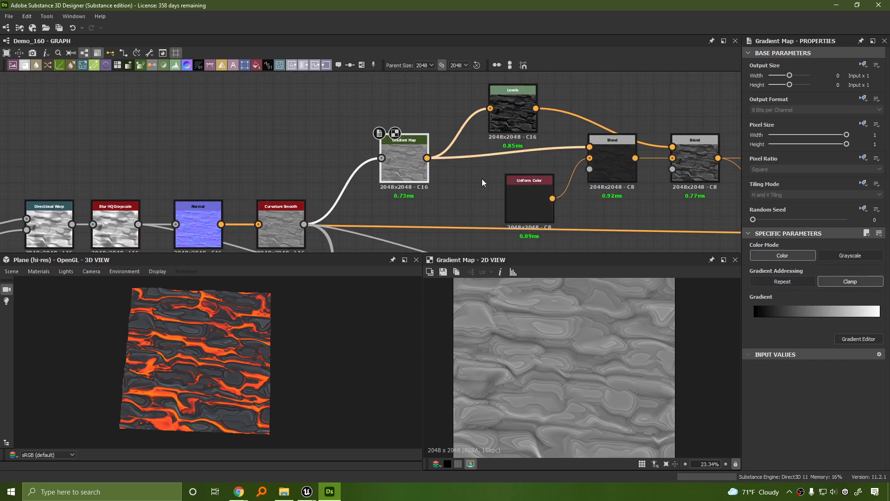
pyautogui.moveTo(658, 198); pyautogui.dragTo(266, 169, button='middle')
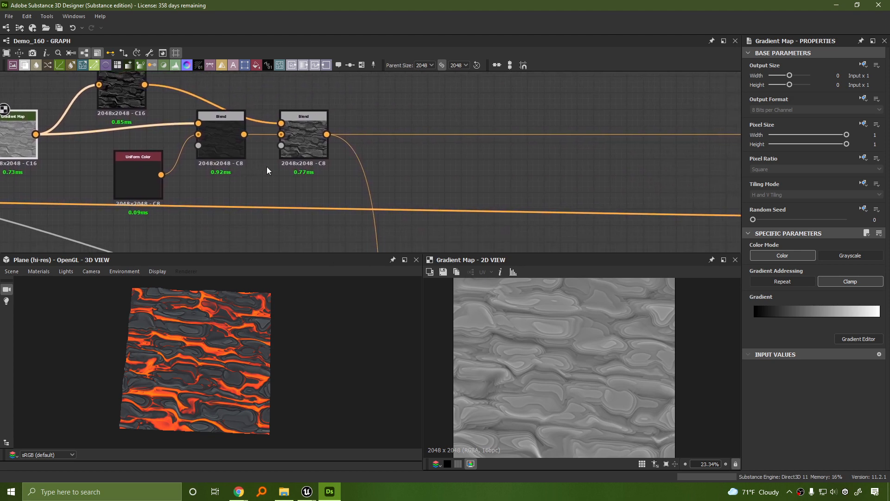
pyautogui.doubleClick(304, 150)
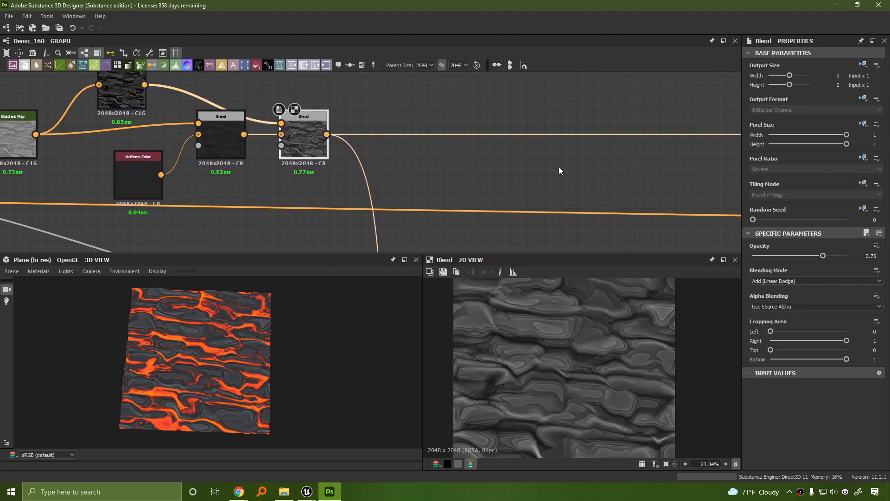
# Add a Blur HQ Color node fed by the last Blend of the base color branch.
pyautogui.moveTo(561, 169); pyautogui.dragTo(495, 218, button='middle')
pyautogui.moveTo(299, 157); pyautogui.dragTo(358, 120)
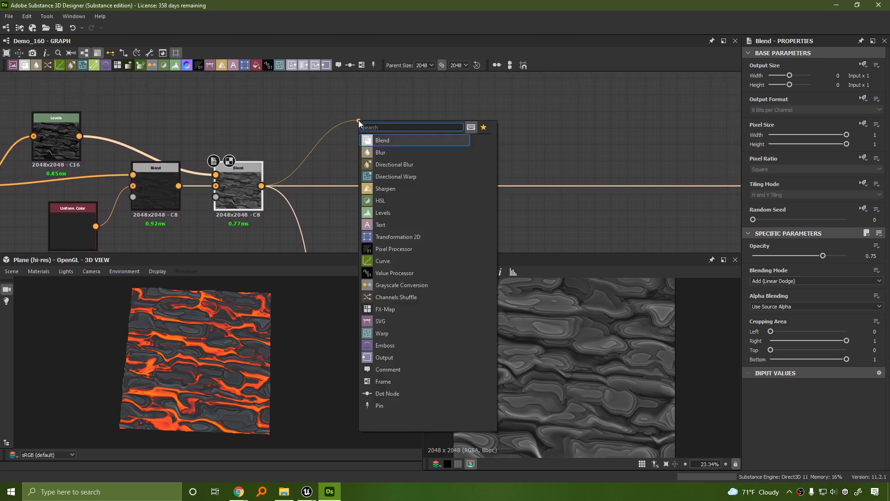
pyautogui.write('blur')
pyautogui.press('Down')
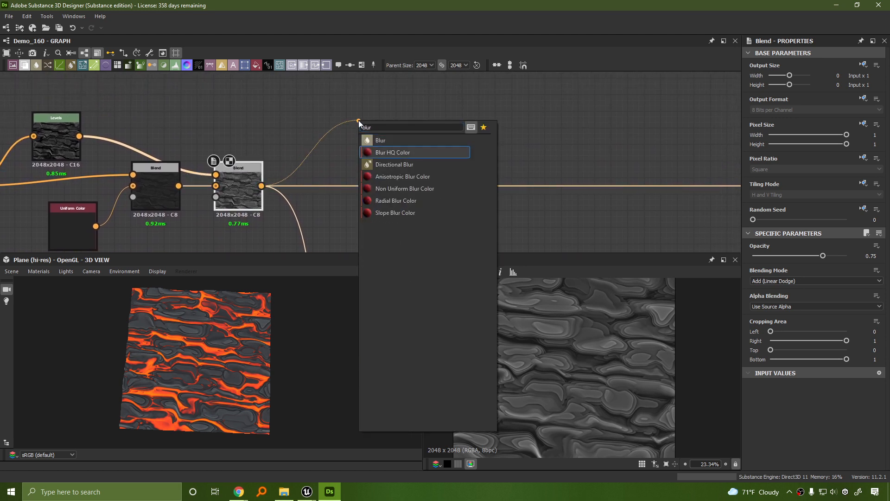
pyautogui.press('Return')
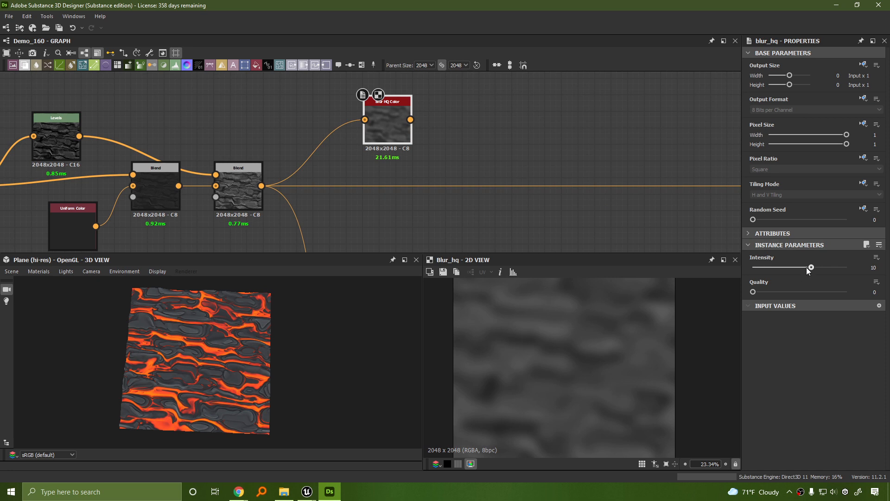
# Set the Blur HQ Color intensity to 0.95 and compare the result with the unblurred Blend.
pyautogui.moveTo(811, 267); pyautogui.dragTo(759, 268)
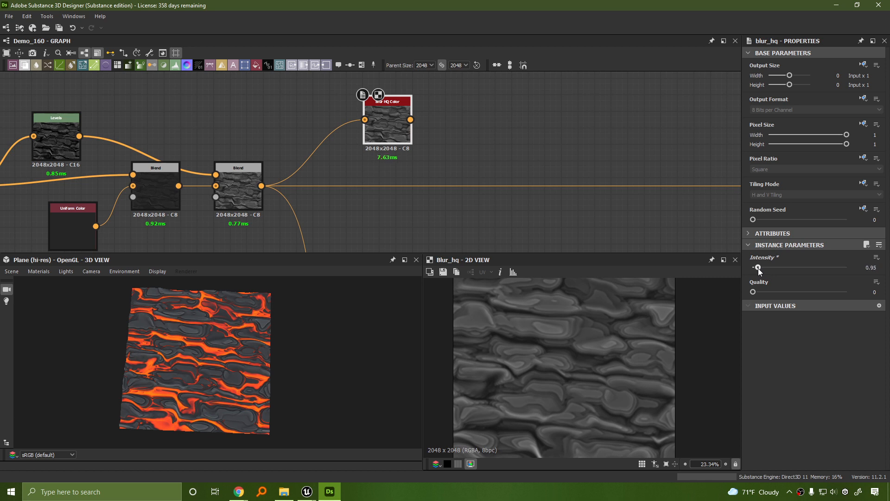
pyautogui.scroll(-1, 596, 379)
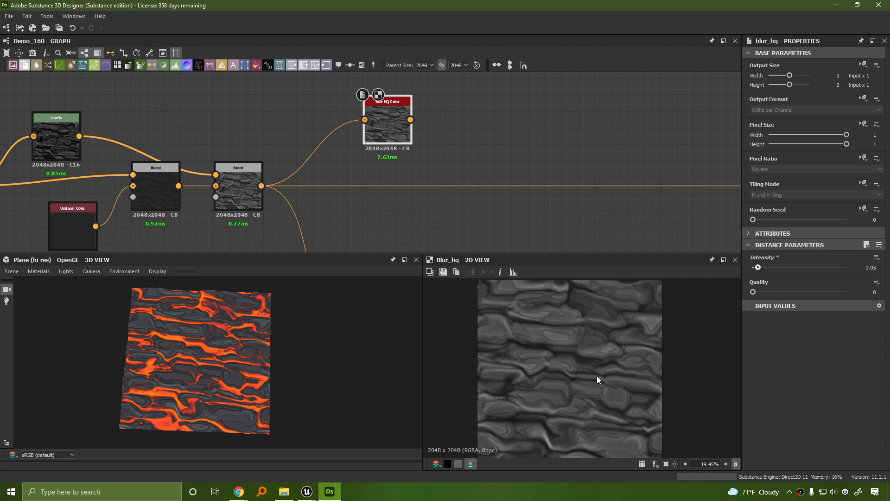
pyautogui.click(237, 203)
pyautogui.click(388, 139)
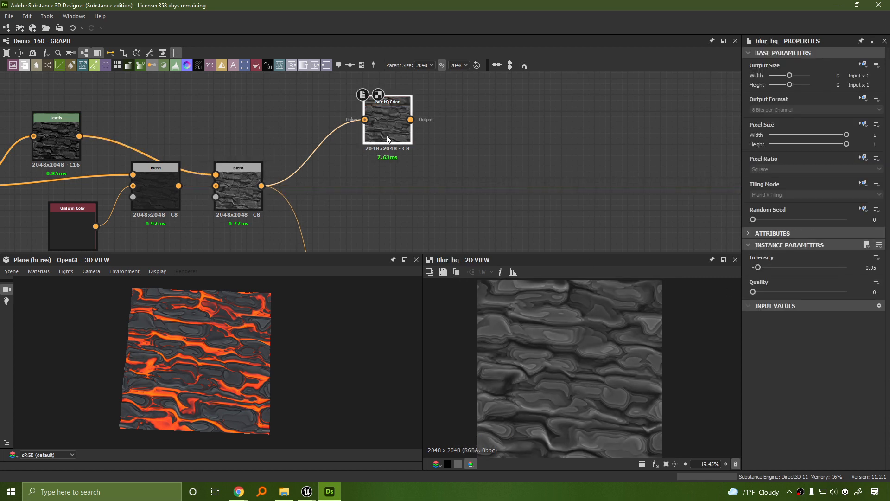
# Connect the Blur HQ Color output to the Base Color output node and check the surface in the 3D view.
pyautogui.moveTo(512, 165); pyautogui.dragTo(277, 146, button='middle')
pyautogui.scroll(-1, 286, 191)
pyautogui.moveTo(177, 126); pyautogui.dragTo(511, 181)
pyautogui.click(539, 184)
pyautogui.scroll(5, 271, 371)
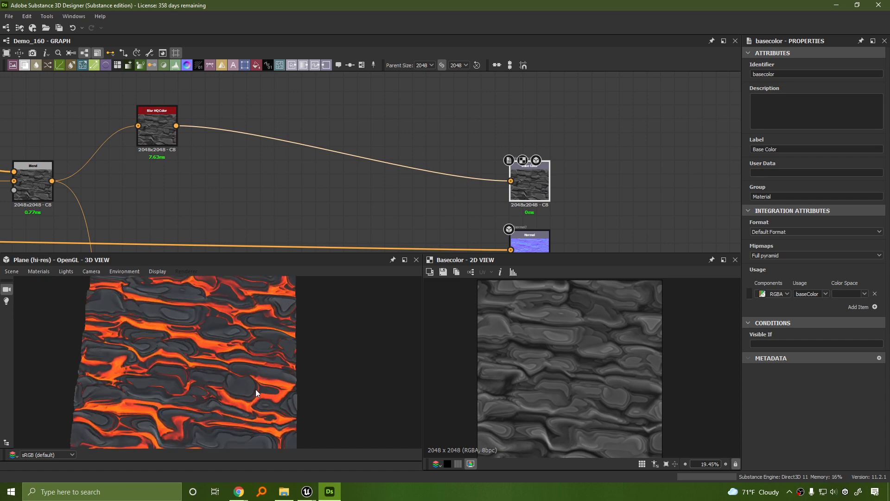
pyautogui.scroll(-5, 280, 362)
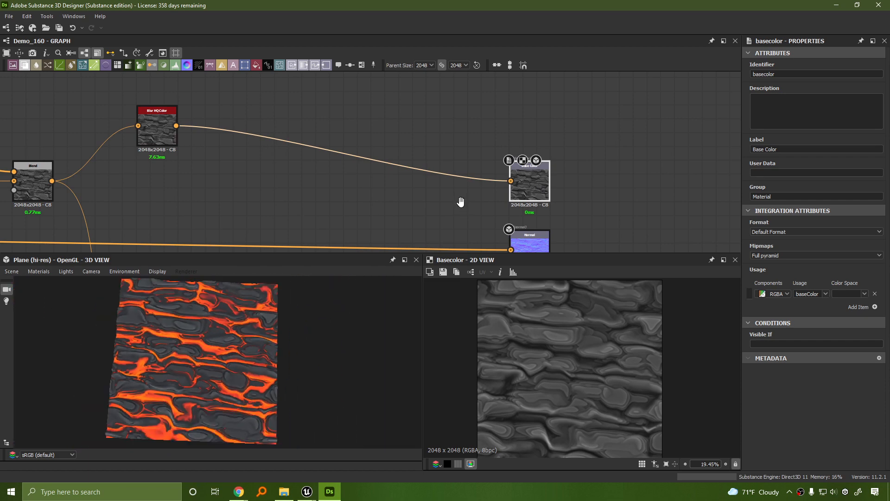
# Disconnect the Color_Map-Unlit output node, reload the outputs in the 3D view and inspect the plane from a lower angle.
pyautogui.scroll(-4, 461, 199)
pyautogui.scroll(6, 482, 188)
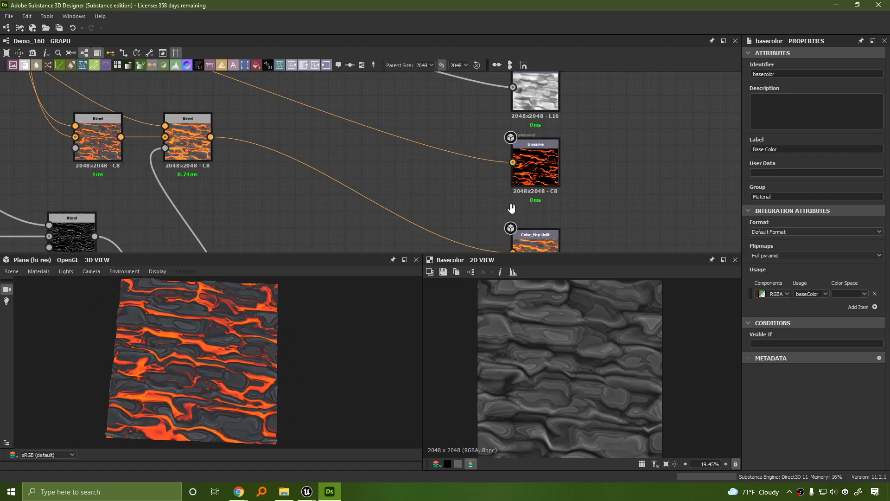
pyautogui.doubleClick(500, 185)
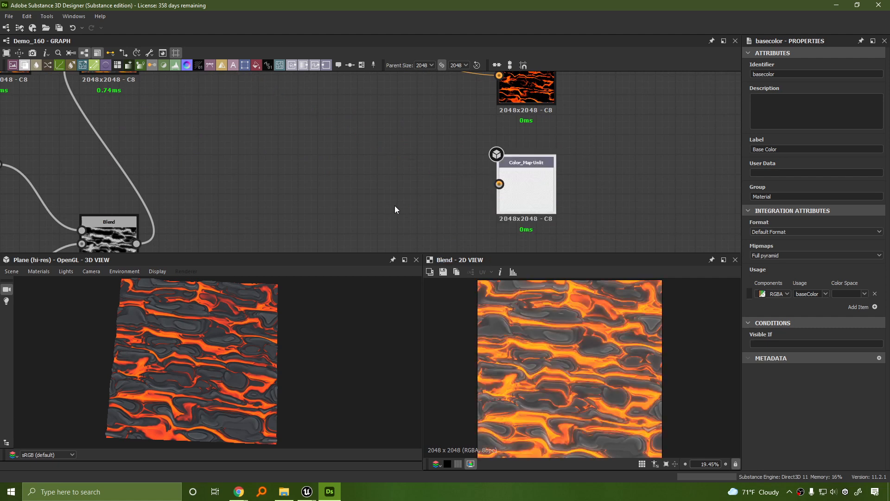
pyautogui.rightClick(395, 205)
pyautogui.click(457, 266)
pyautogui.scroll(-2, 245, 370)
pyautogui.scroll(3, 211, 357)
pyautogui.scroll(3, 210, 357)
pyautogui.scroll(-3, 211, 357)
pyautogui.moveTo(422, 167); pyautogui.dragTo(413, 223, button='middle')
pyautogui.moveTo(249, 380); pyautogui.dragTo(250, 355)
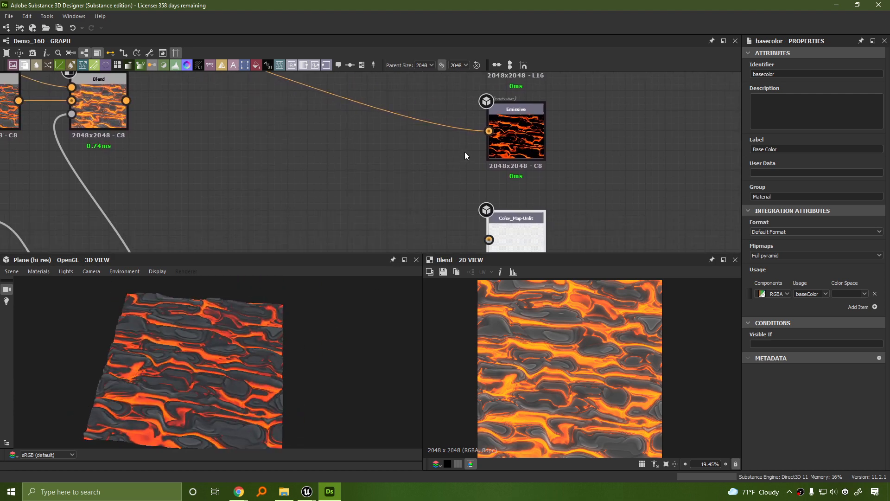
# Disconnect the Emissive output node and examine the rock surface without glow in the 3D view.
pyautogui.doubleClick(490, 131)
pyautogui.rightClick(353, 200)
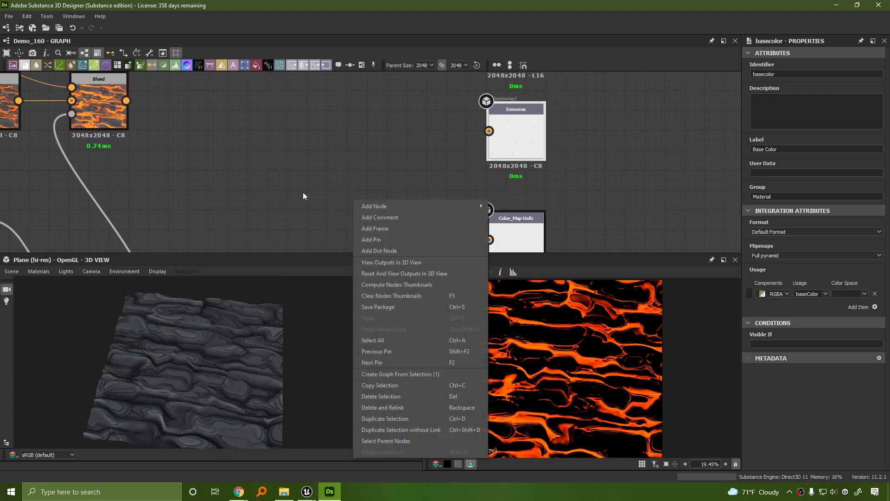
pyautogui.click(257, 203)
pyautogui.moveTo(227, 371); pyautogui.dragTo(269, 306)
pyautogui.scroll(-4, 330, 175)
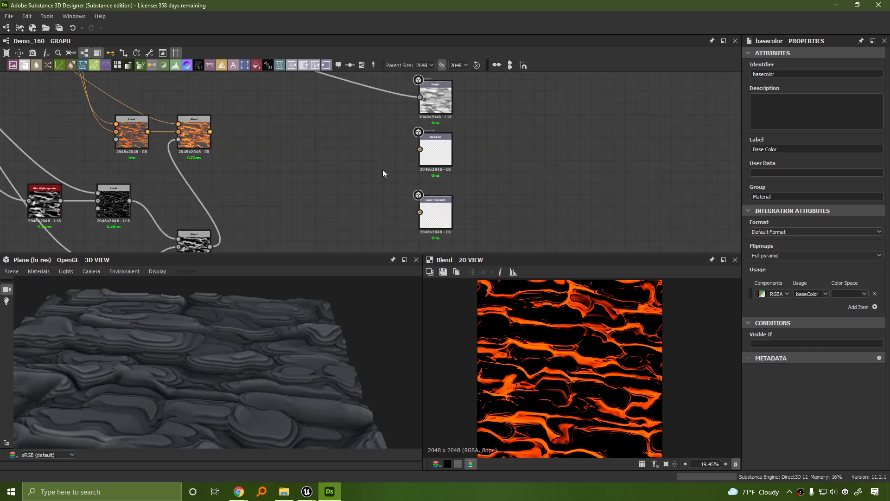
# Undo the disconnection of the Emissive and Color_Map-Unlit output nodes.
pyautogui.hotkey('ctrl', 'z')
pyautogui.hotkey('ctrl', 'z')
pyautogui.scroll(-3, 329, 164)
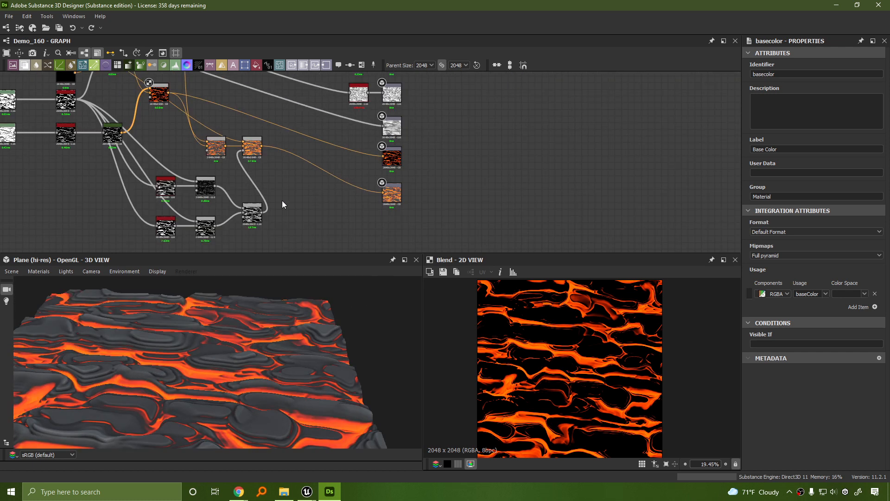
# Preview the two Blur HQ Grayscale nodes and the Blend nodes that build the grayscale glow mask.
pyautogui.moveTo(282, 201); pyautogui.dragTo(537, 208, button='middle')
pyautogui.scroll(-3, 540, 212)
pyautogui.scroll(6, 539, 214)
pyautogui.moveTo(482, 201); pyautogui.dragTo(584, 137, button='middle')
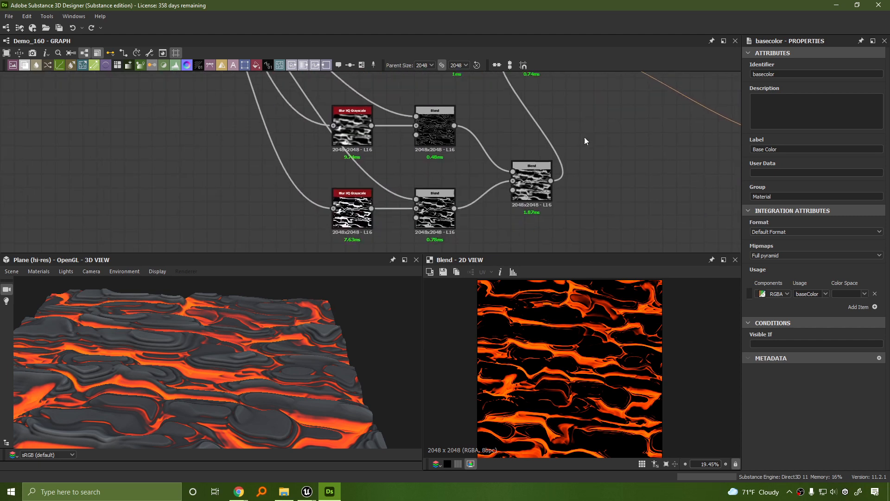
pyautogui.scroll(2, 579, 152)
pyautogui.doubleClick(281, 135)
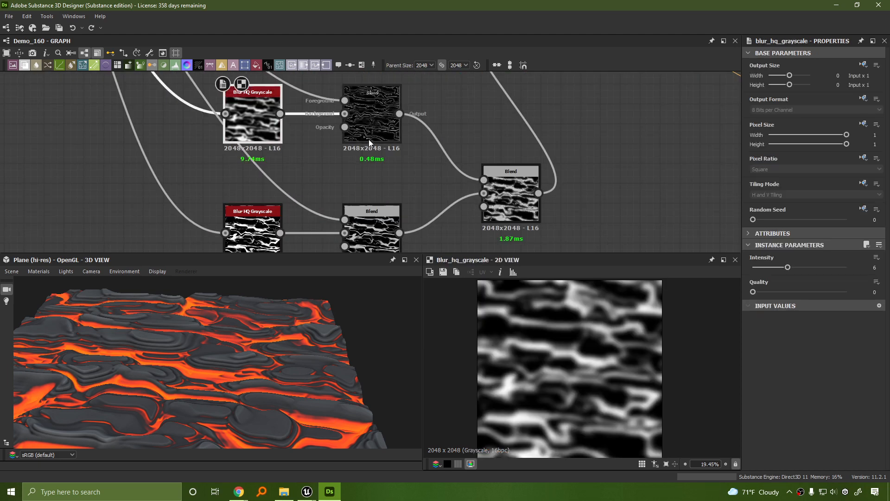
pyautogui.doubleClick(369, 139)
pyautogui.doubleClick(523, 197)
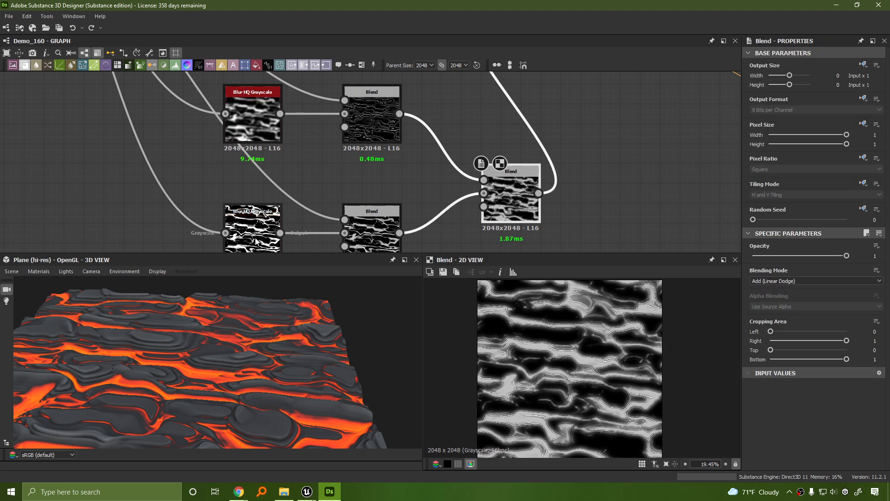
pyautogui.doubleClick(253, 227)
pyautogui.doubleClick(377, 235)
# Examine the emissive branch, from the Levels and Invert Grayscale masks to the Gradient Map and orange Blend nodes.
pyautogui.scroll(-4, 196, 161)
pyautogui.moveTo(178, 127); pyautogui.dragTo(330, 246, button='middle')
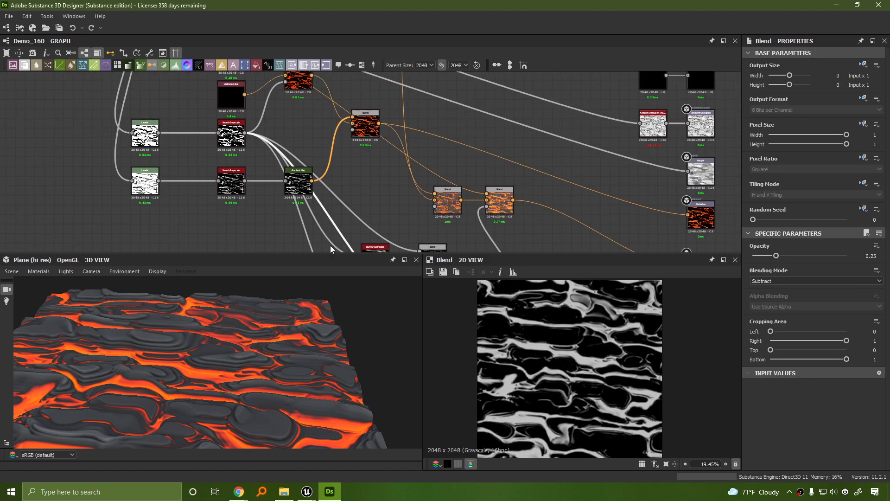
pyautogui.scroll(-2, 301, 222)
pyautogui.moveTo(167, 113); pyautogui.dragTo(215, 160, button='middle')
pyautogui.moveTo(226, 164); pyautogui.dragTo(390, 243)
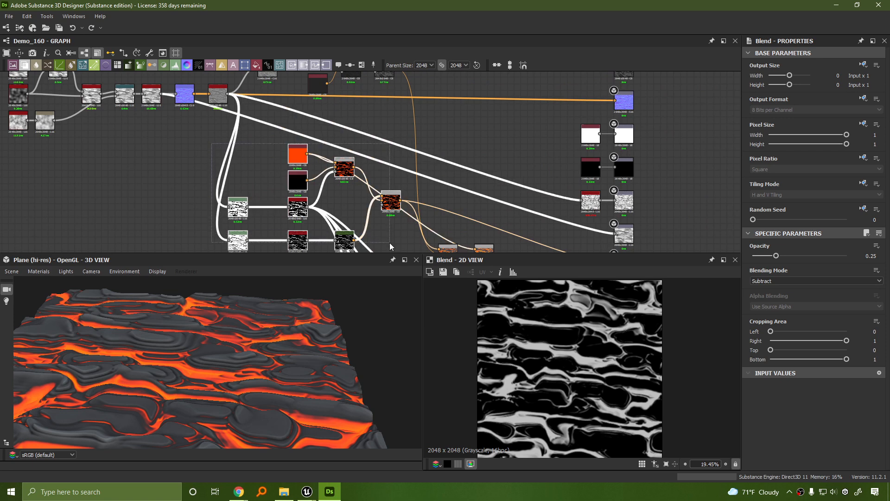
pyautogui.click(175, 185)
pyautogui.moveTo(242, 177); pyautogui.dragTo(204, 143, button='middle')
pyautogui.moveTo(169, 127); pyautogui.dragTo(363, 221)
pyautogui.click(205, 129)
pyautogui.scroll(4, 232, 195)
pyautogui.scroll(3, 246, 201)
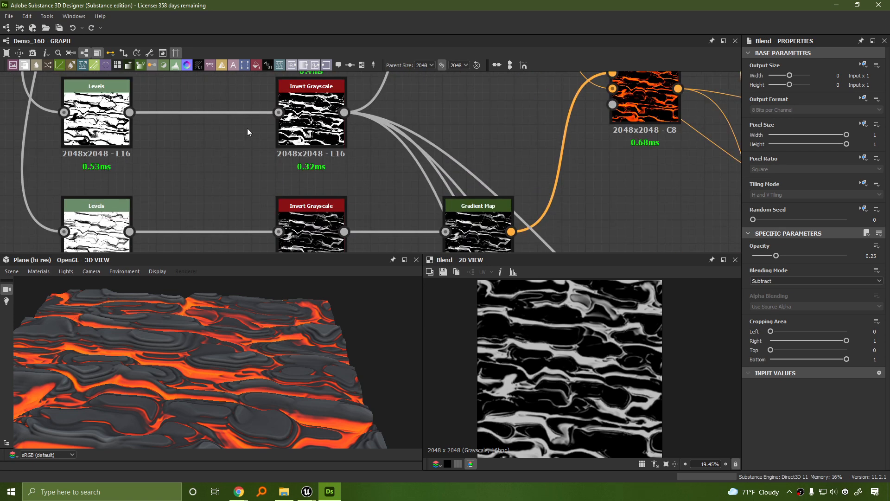
pyautogui.scroll(-3, 241, 157)
pyautogui.scroll(-2, 260, 305)
pyautogui.scroll(-2, 260, 306)
pyautogui.scroll(-6, 347, 148)
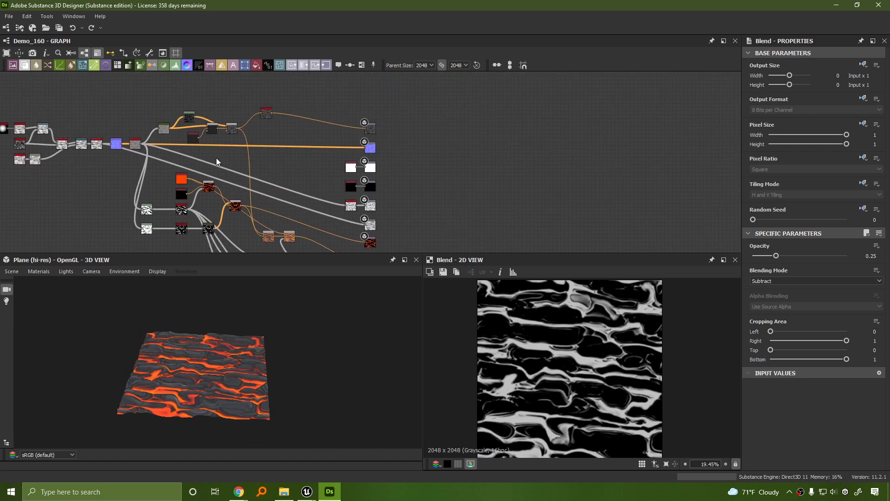
# Review the base color node group from the Gradient Map to the Blur HQ Color node and its properties.
pyautogui.scroll(6, 334, 204)
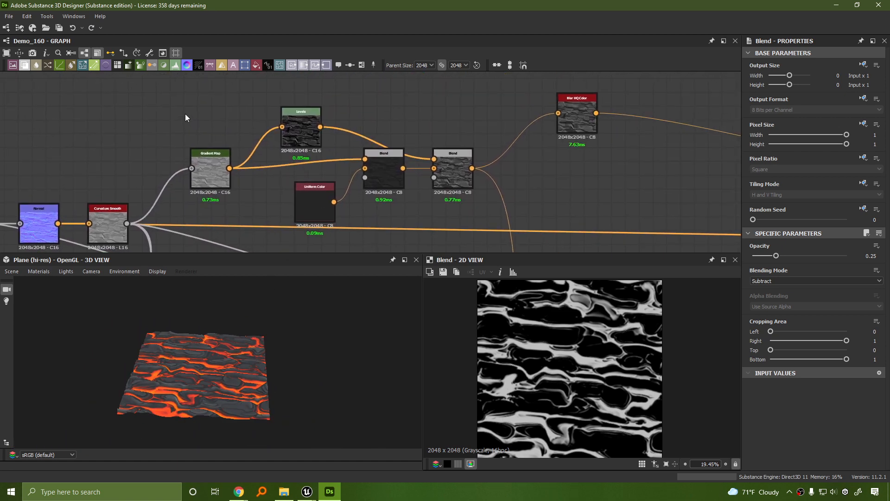
pyautogui.moveTo(185, 114); pyautogui.dragTo(496, 209)
pyautogui.scroll(-2, 663, 195)
pyautogui.moveTo(670, 195); pyautogui.dragTo(446, 163, button='middle')
pyautogui.click(366, 161)
# Trace the two Invert Grayscale masks through the emissive nodes down to the glow branch and the output nodes.
pyautogui.moveTo(218, 210); pyautogui.dragTo(397, 156, button='middle')
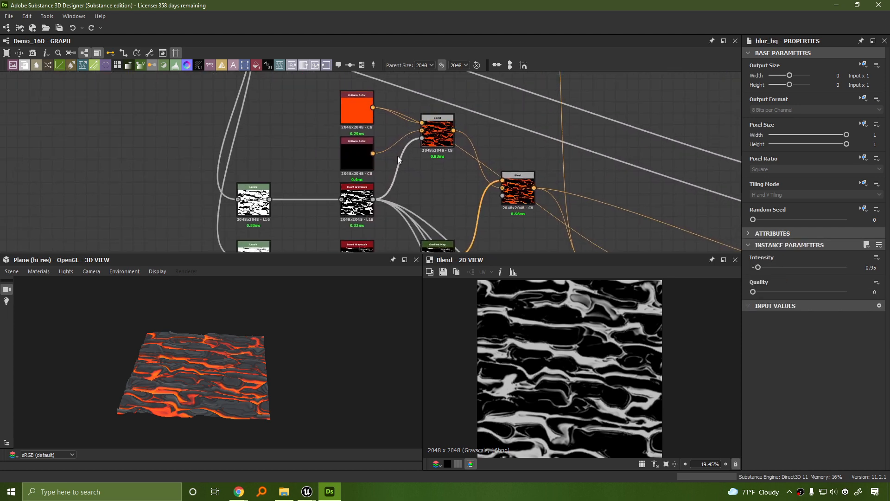
pyautogui.scroll(-2, 397, 156)
pyautogui.moveTo(260, 158); pyautogui.dragTo(188, 154, button='middle')
pyautogui.moveTo(204, 114); pyautogui.dragTo(419, 236)
pyautogui.scroll(3, 384, 179)
pyautogui.moveTo(384, 179); pyautogui.dragTo(554, 142, button='middle')
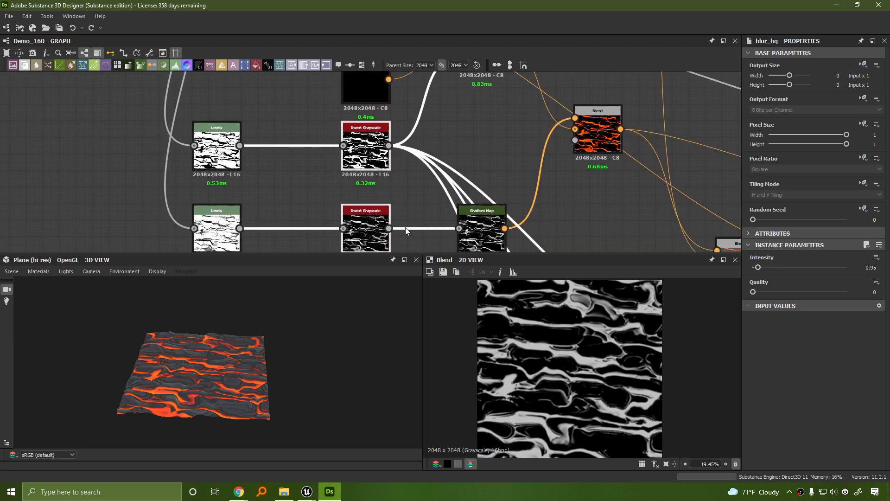
pyautogui.moveTo(489, 182); pyautogui.dragTo(168, 193, button='middle')
pyautogui.scroll(-2, 230, 190)
pyautogui.moveTo(318, 201); pyautogui.dragTo(281, 113, button='middle')
pyautogui.scroll(-1, 305, 145)
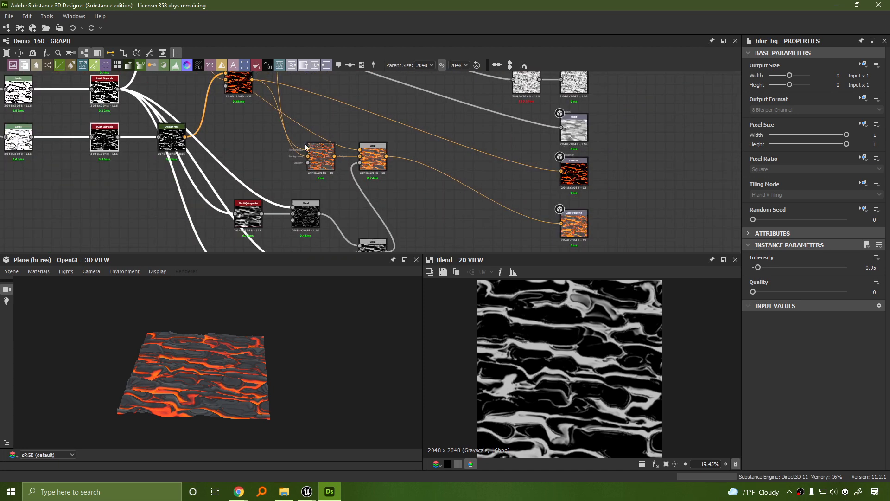
# Preview the emissive Blend and the two orange Blend nodes that combine lava and rock for the unlit color map.
pyautogui.scroll(2, 305, 147)
pyautogui.click(352, 100)
pyautogui.moveTo(559, 213); pyautogui.dragTo(502, 194, button='middle')
pyautogui.doubleClick(296, 161)
pyautogui.scroll(-2, 187, 138)
pyautogui.moveTo(187, 138); pyautogui.dragTo(220, 186, button='middle')
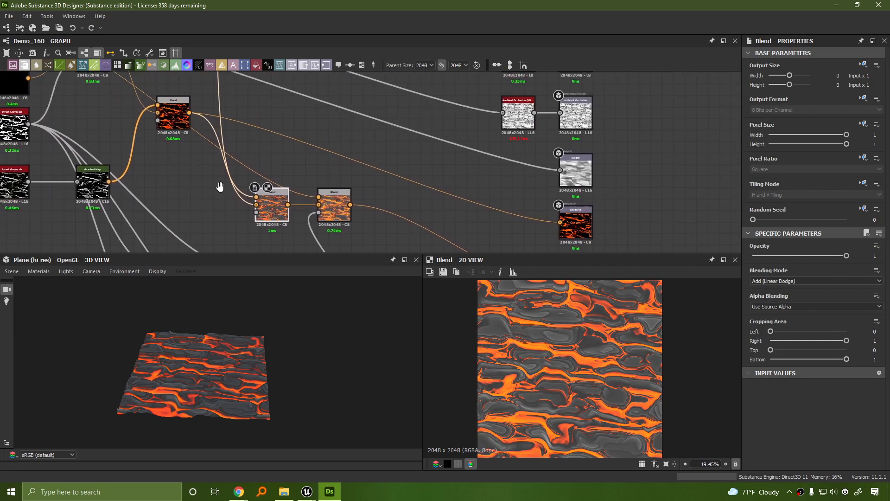
pyautogui.doubleClick(177, 119)
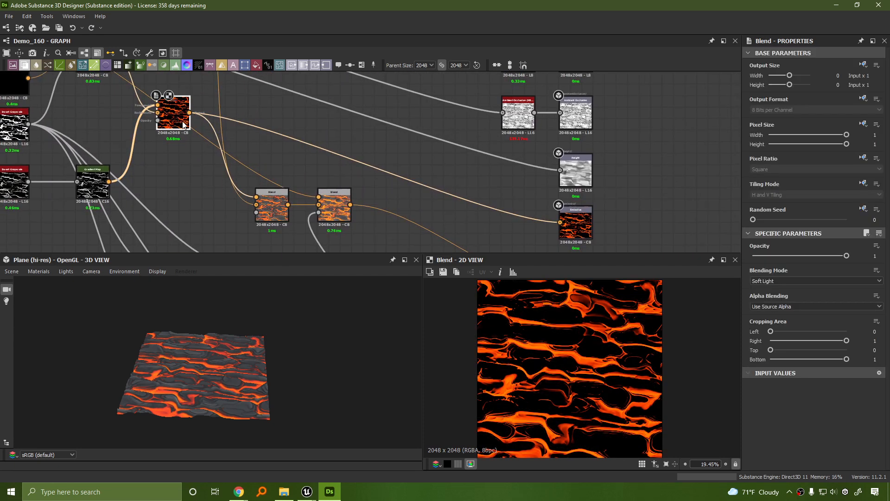
pyautogui.doubleClick(278, 211)
pyautogui.doubleClick(334, 204)
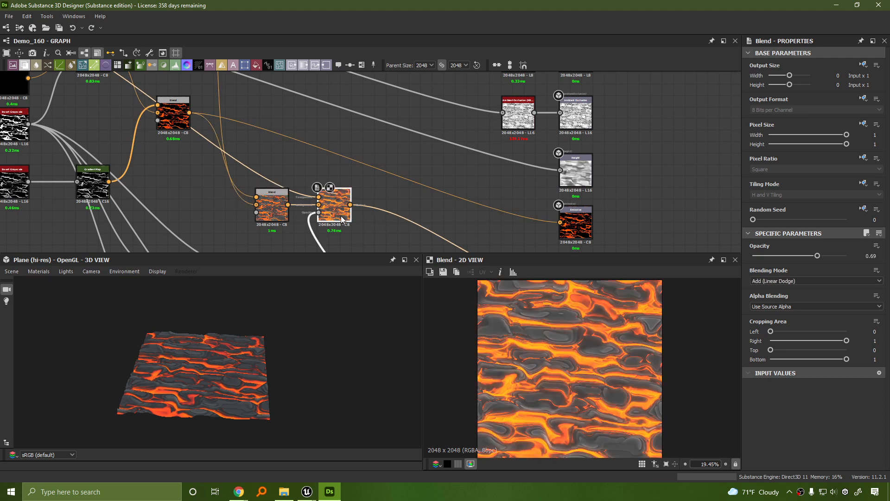
# Compare both Blur HQ Grayscale nodes, their Subtract Blends and the combined glow mask feeding the unlit color Blend.
pyautogui.scroll(-2, 490, 249)
pyautogui.moveTo(442, 231); pyautogui.dragTo(457, 99, button='middle')
pyautogui.scroll(3, 469, 176)
pyautogui.moveTo(359, 160); pyautogui.dragTo(400, 202, button='middle')
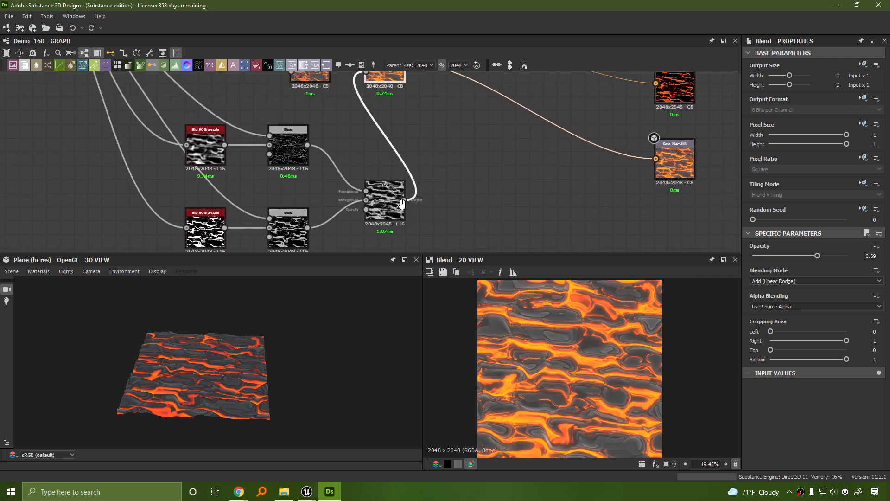
pyautogui.doubleClick(206, 151)
pyautogui.doubleClick(206, 229)
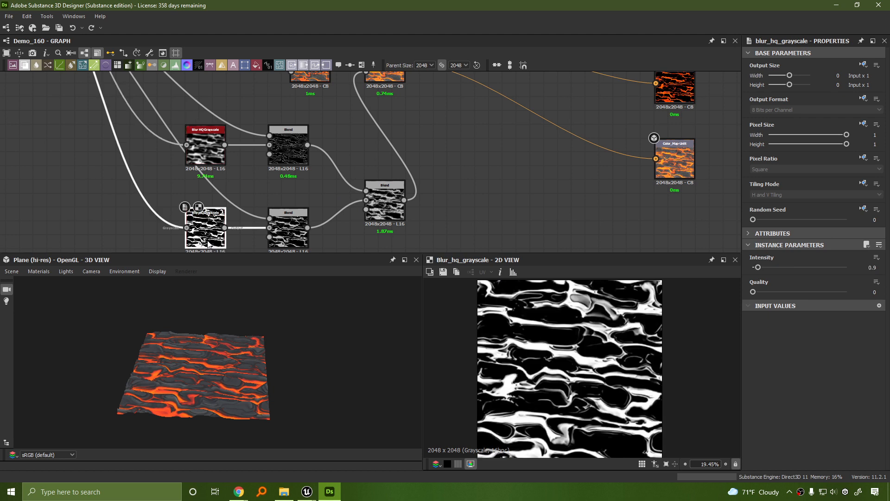
pyautogui.click(288, 154)
pyautogui.doubleClick(288, 154)
pyautogui.doubleClick(294, 222)
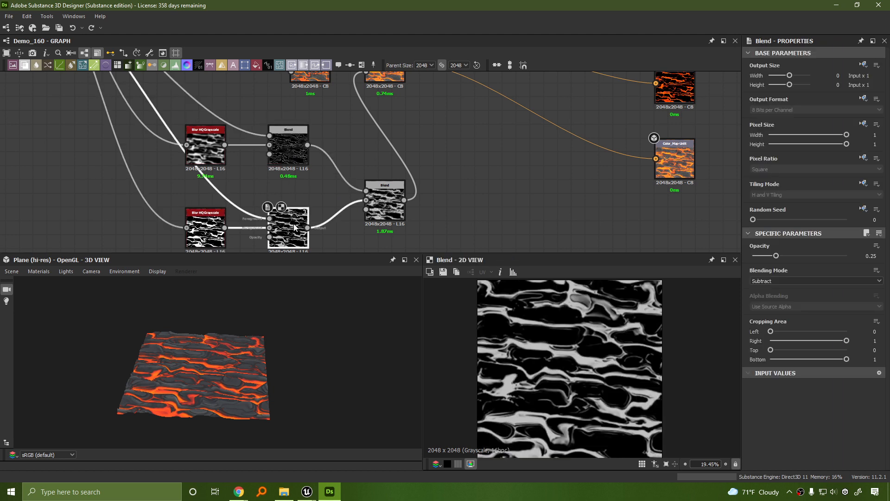
pyautogui.doubleClick(397, 206)
pyautogui.moveTo(463, 153); pyautogui.dragTo(438, 204, button='middle')
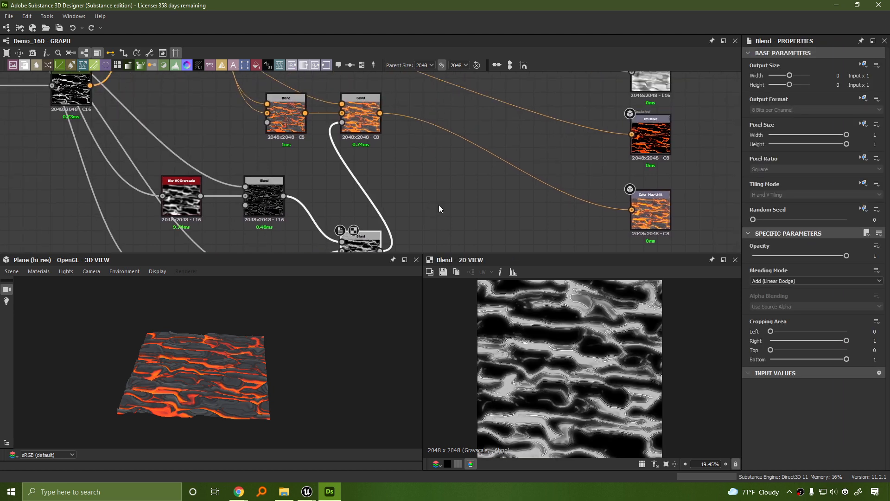
# Preview the final unlit color Blend, followed by the Color_Map-Unlit and Emissive outputs.
pyautogui.doubleClick(366, 124)
pyautogui.moveTo(547, 204); pyautogui.dragTo(387, 209, button='middle')
pyautogui.doubleClick(500, 222)
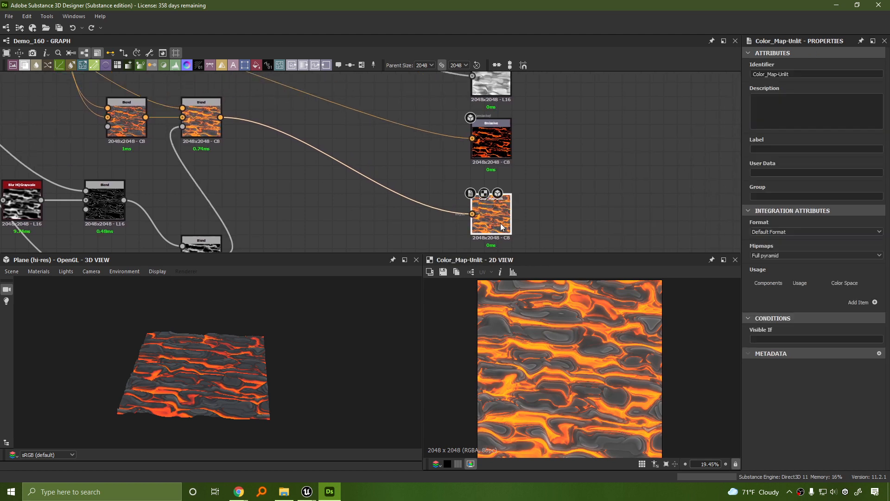
pyautogui.moveTo(550, 165); pyautogui.dragTo(526, 216, button='middle')
pyautogui.click(483, 200)
pyautogui.doubleClick(483, 199)
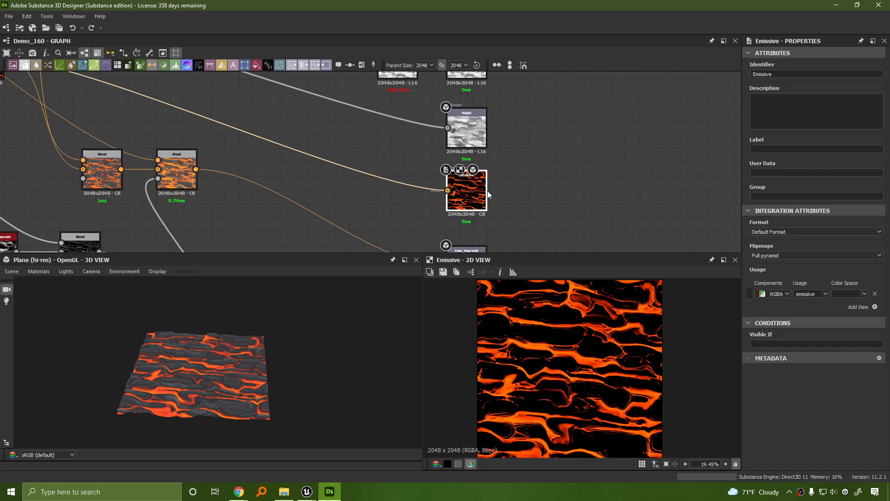
# Try adjusting the opacity of the Soft Light Blend that feeds the Emissive output, ending back at 1.
pyautogui.moveTo(271, 173); pyautogui.dragTo(565, 305, button='middle')
pyautogui.moveTo(363, 205); pyautogui.dragTo(299, 187, button='middle')
pyautogui.click(225, 187)
pyautogui.moveTo(508, 214); pyautogui.dragTo(426, 138, button='middle')
pyautogui.moveTo(847, 255)
pyautogui.mouseDown()
pyautogui.moveTo(803, 254)
pyautogui.moveTo(846, 256)
pyautogui.mouseUp()
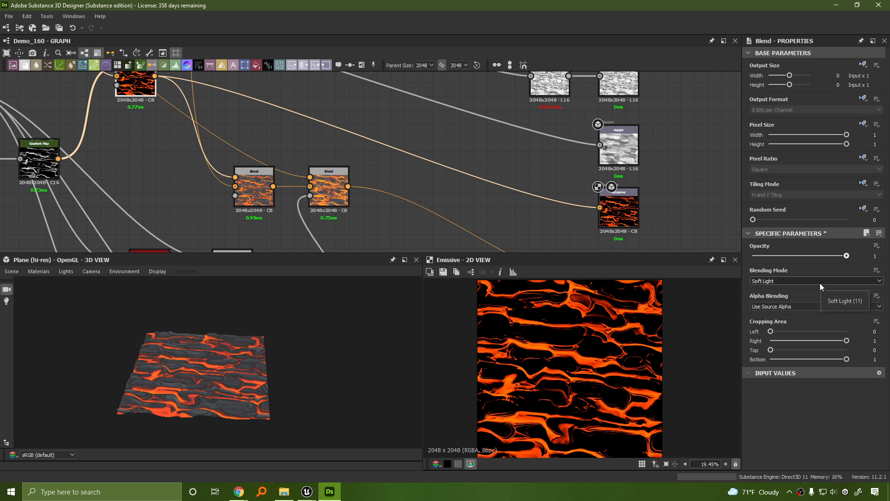
# Inspect the Height output's properties and preview the Ambient Occlusion output.
pyautogui.moveTo(635, 151); pyautogui.dragTo(587, 201, button='middle')
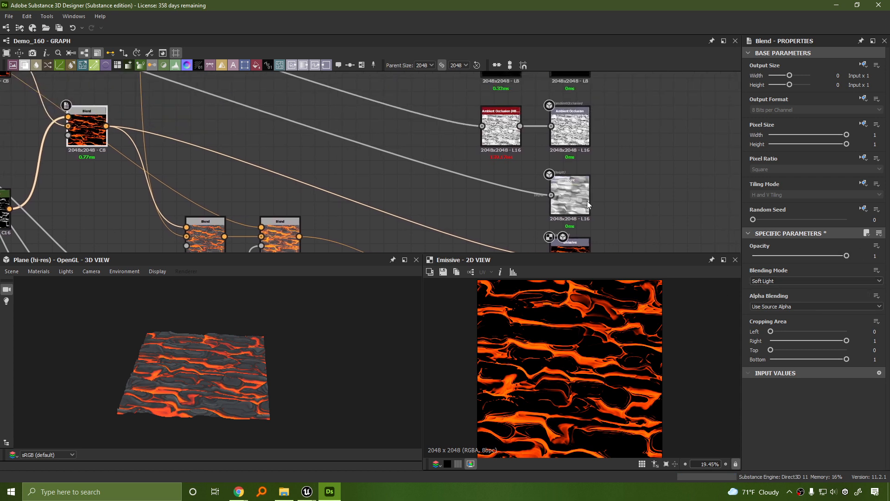
pyautogui.click(587, 201)
pyautogui.scroll(-3, 603, 183)
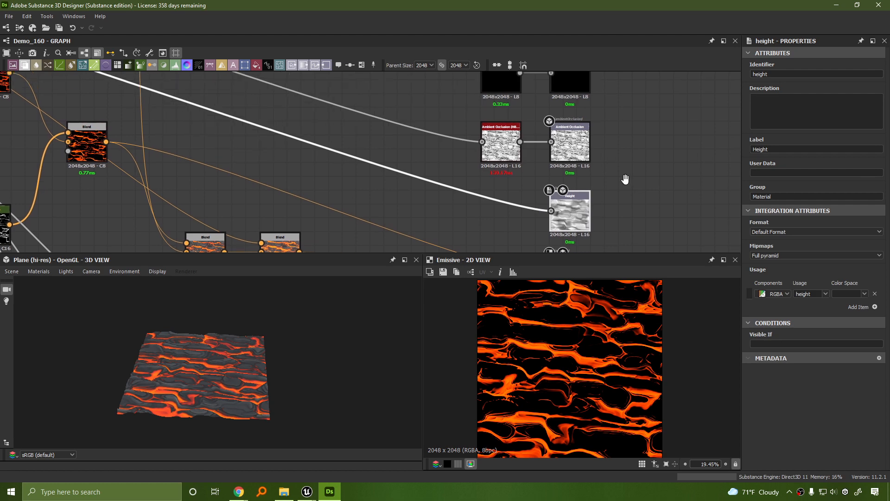
pyautogui.click(585, 149)
pyautogui.scroll(-1, 613, 126)
pyautogui.moveTo(623, 124); pyautogui.dragTo(565, 175, button='middle')
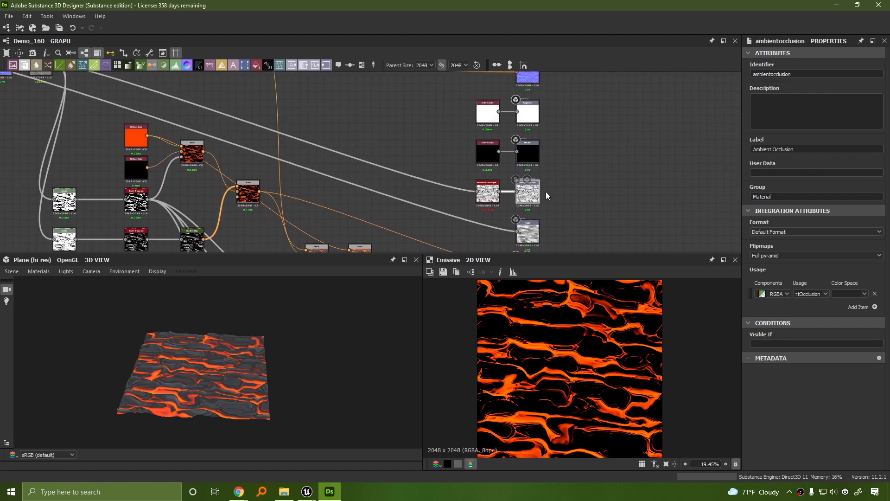
pyautogui.doubleClick(530, 191)
# Preview the Metallic and Roughness outputs together with the black and white Uniform Color nodes that feed them.
pyautogui.scroll(3, 611, 204)
pyautogui.scroll(3, 612, 204)
pyautogui.moveTo(503, 172); pyautogui.dragTo(614, 198, button='middle')
pyautogui.moveTo(573, 155); pyautogui.dragTo(361, 199)
pyautogui.scroll(-2, 552, 132)
pyautogui.moveTo(566, 132); pyautogui.dragTo(549, 230, button='middle')
pyautogui.doubleClick(477, 197)
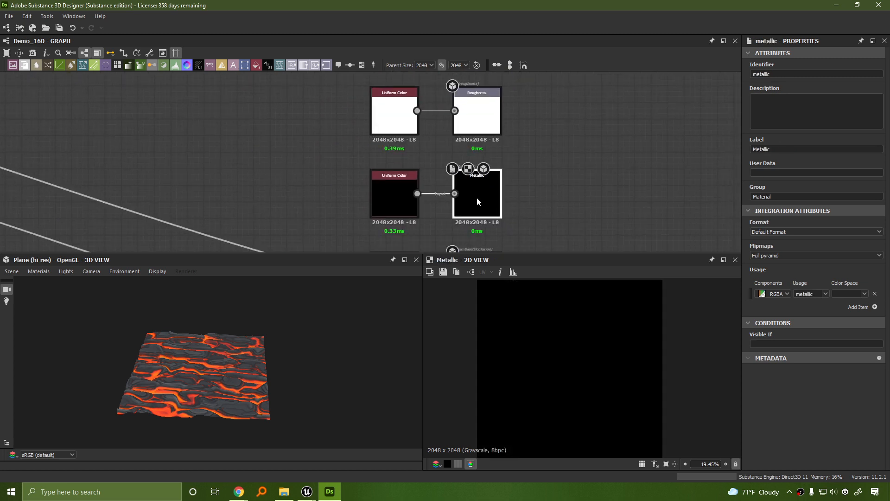
pyautogui.click(403, 203)
pyautogui.doubleClick(404, 203)
pyautogui.moveTo(528, 155); pyautogui.dragTo(515, 253, button='middle')
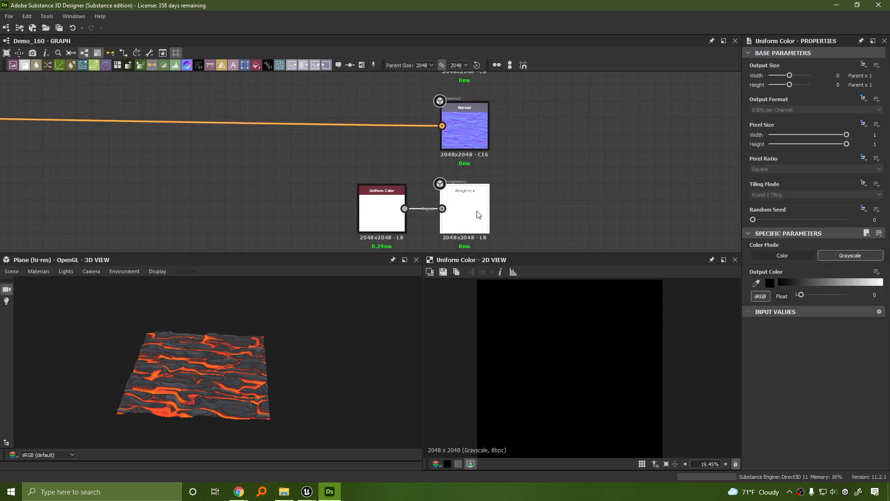
pyautogui.doubleClick(478, 212)
pyautogui.doubleClick(389, 211)
# Preview the Normal output and trace its connection back to the Normal node's properties.
pyautogui.moveTo(473, 127); pyautogui.dragTo(459, 179, button='middle')
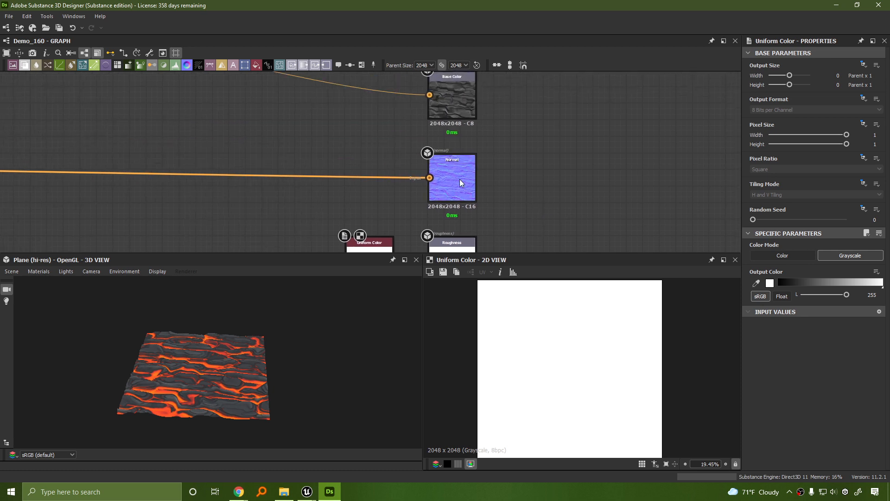
pyautogui.doubleClick(460, 179)
pyautogui.scroll(-2, 577, 321)
pyautogui.moveTo(298, 190); pyautogui.dragTo(556, 198, button='middle')
pyautogui.scroll(-1, 187, 188)
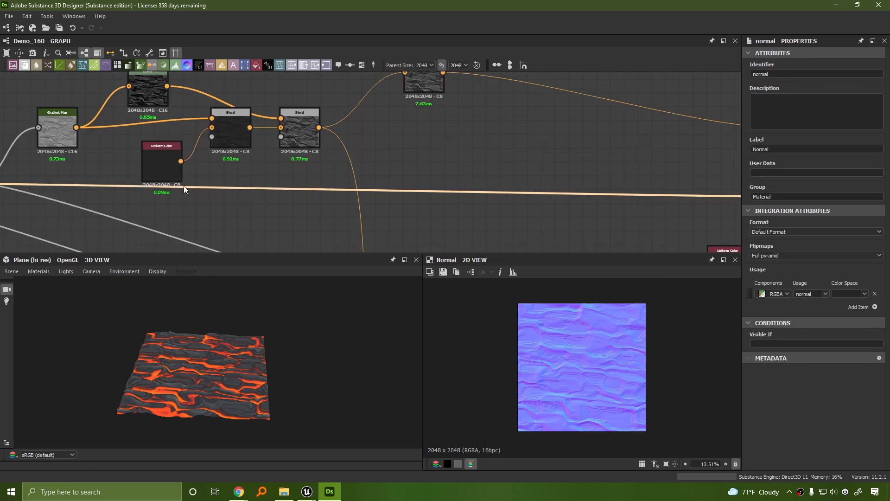
pyautogui.moveTo(187, 189); pyautogui.dragTo(627, 208, button='middle')
pyautogui.click(320, 212)
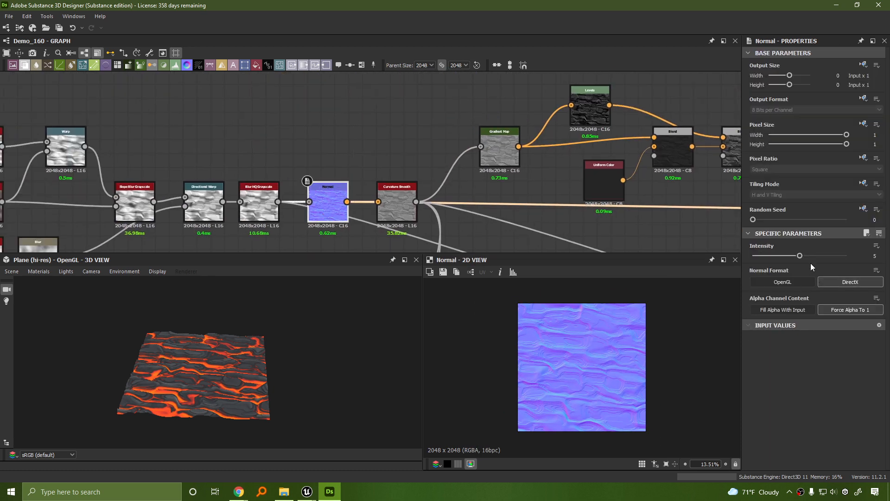
# Try Intensity values of 6.65 and 25 on the Normal node.
pyautogui.moveTo(799, 255); pyautogui.dragTo(815, 256)
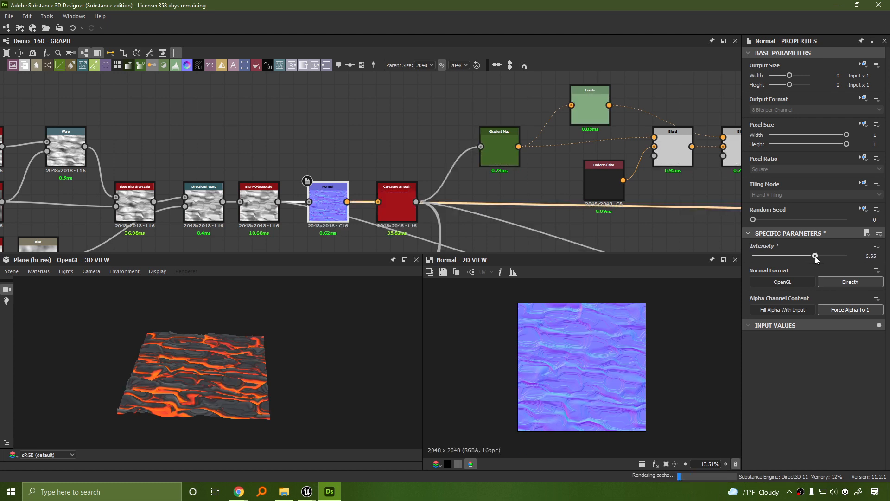
pyautogui.click(872, 255)
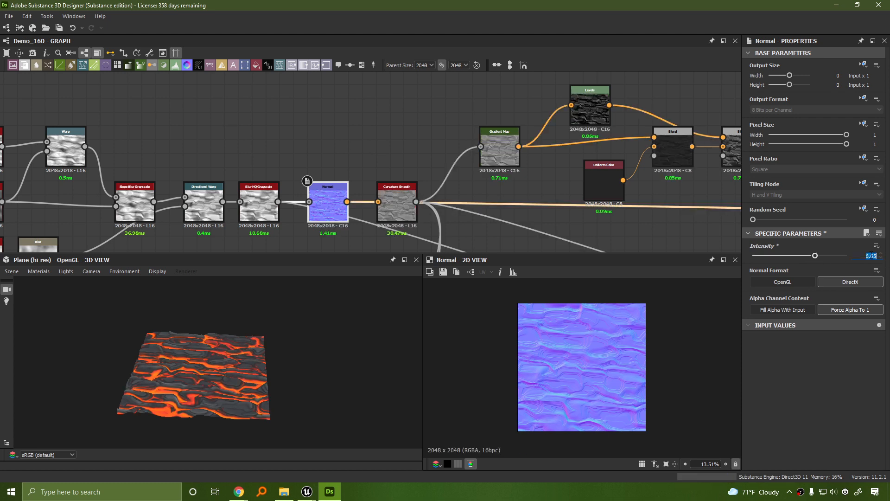
pyautogui.write('25')
pyautogui.press('Return')
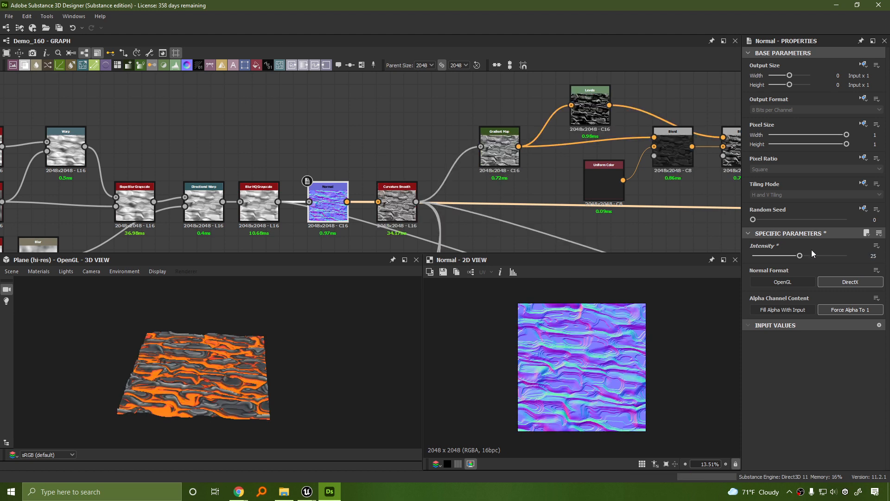
# Lower the Normal node's Intensity to 8.87 and check the normal map up close.
pyautogui.moveTo(800, 256); pyautogui.dragTo(769, 254)
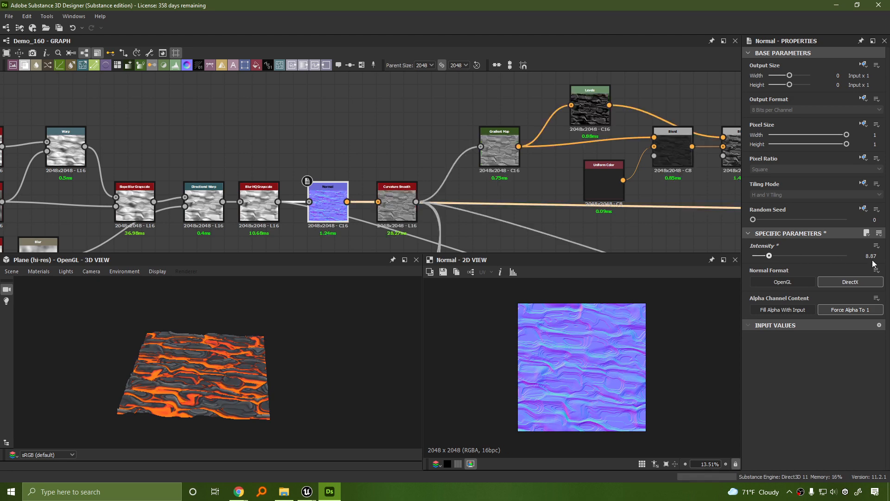
pyautogui.scroll(4, 601, 332)
pyautogui.scroll(-2, 607, 366)
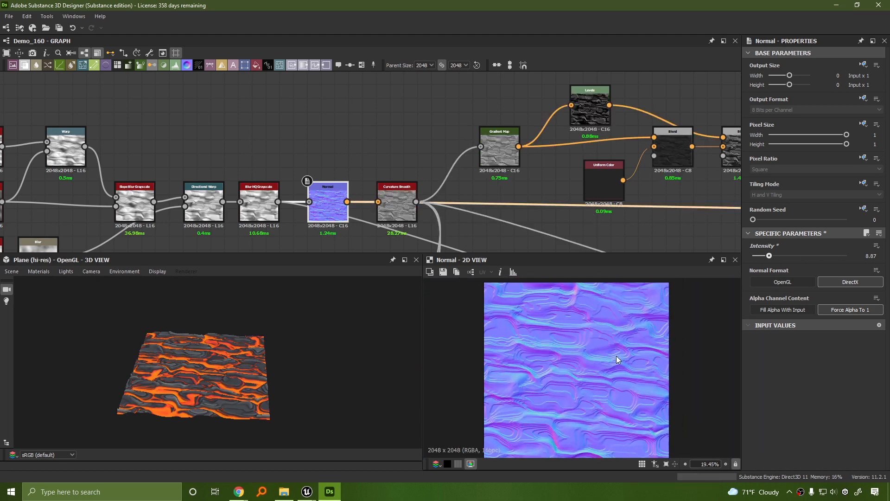
# Survey the whole graph from the shape and noise nodes across to the material outputs.
pyautogui.moveTo(707, 197); pyautogui.dragTo(406, 165, button='middle')
pyautogui.scroll(-4, 406, 165)
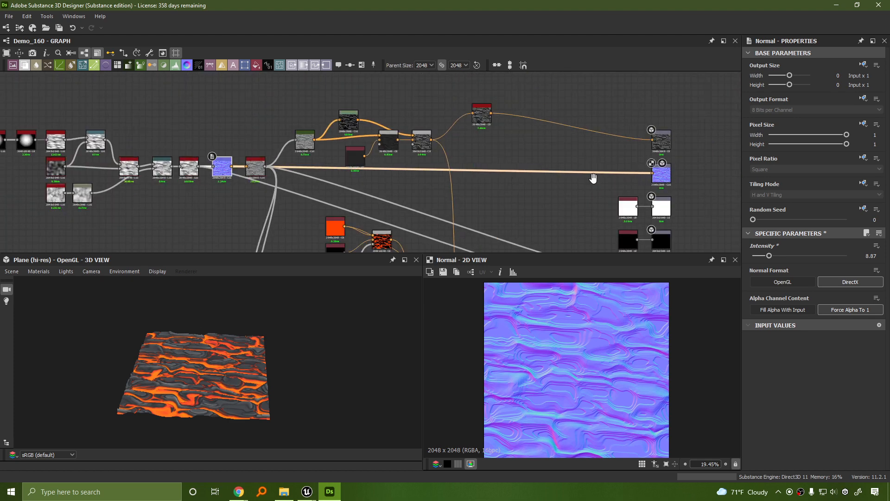
pyautogui.moveTo(594, 178); pyautogui.dragTo(395, 141, button='middle')
pyautogui.scroll(-2, 395, 141)
pyautogui.scroll(3, 563, 197)
pyautogui.scroll(-3, 434, 140)
pyautogui.scroll(-1, 307, 161)
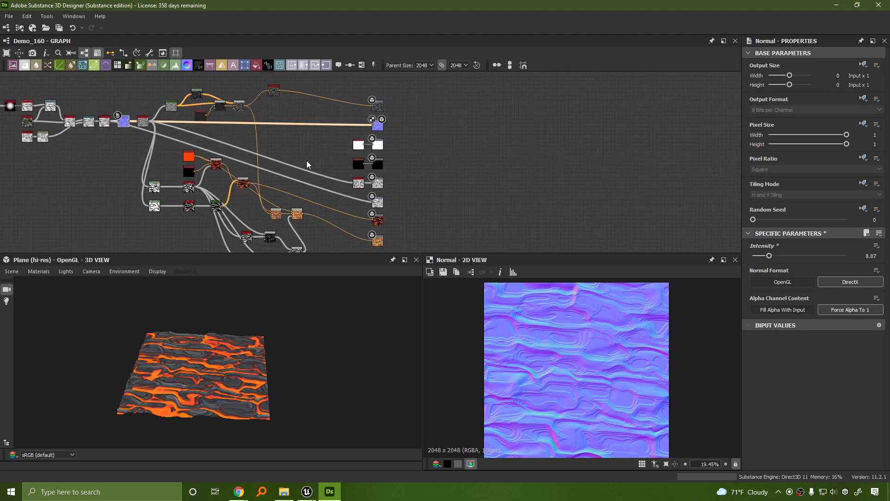
pyautogui.moveTo(306, 164); pyautogui.dragTo(439, 176, button='middle')
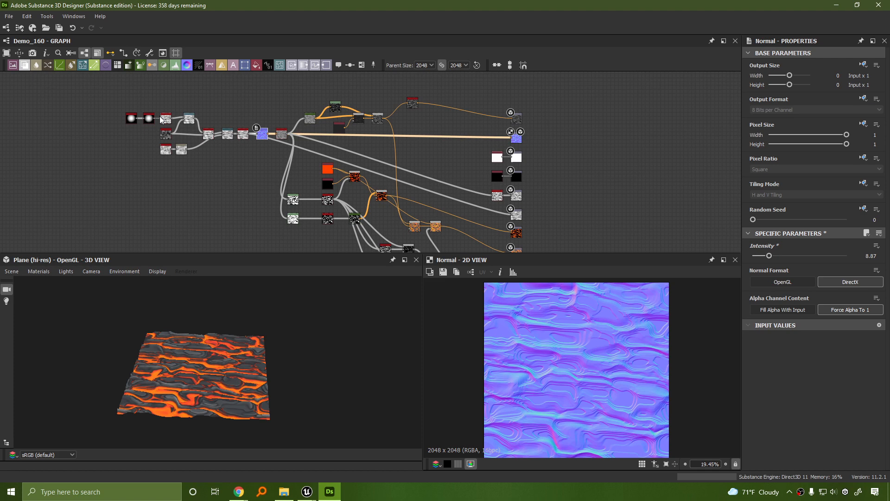
pyautogui.rightClick(288, 190)
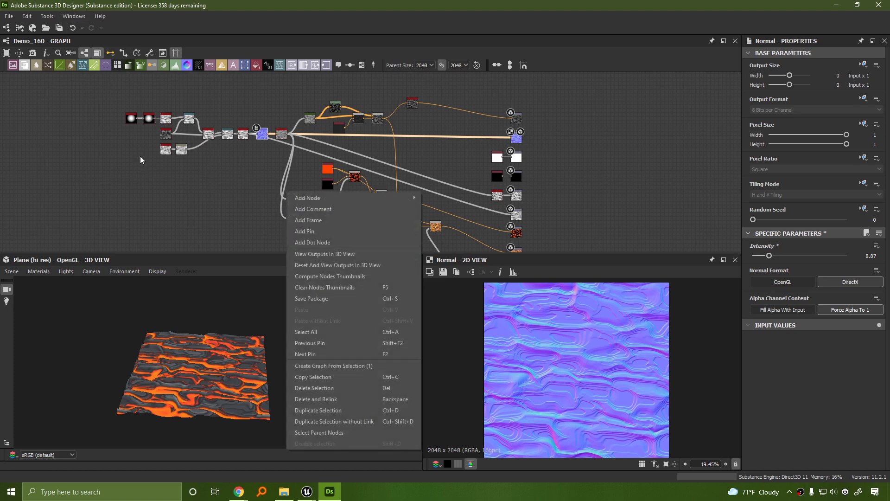
# Preview the Shape, Quantize Grayscale and Gaussian Noise nodes at the start of the graph.
pyautogui.scroll(4, 76, 149)
pyautogui.moveTo(76, 148); pyautogui.dragTo(245, 208, button='middle')
pyautogui.scroll(3, 245, 207)
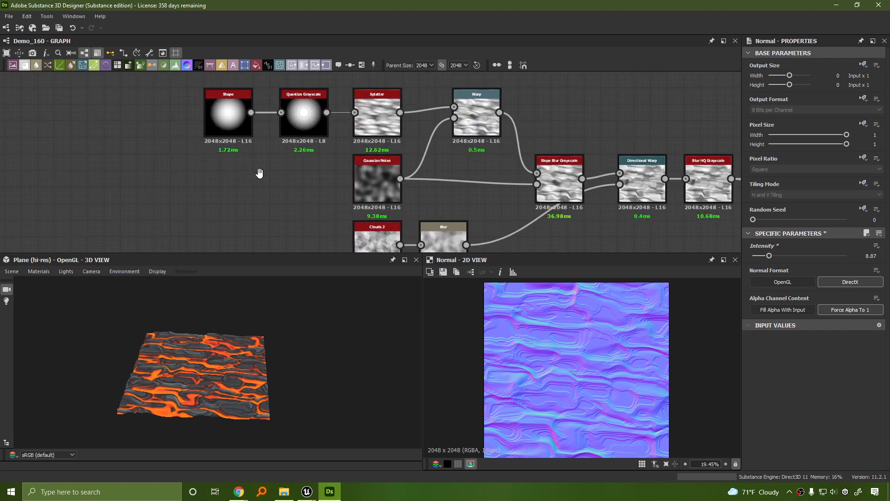
pyautogui.moveTo(252, 112); pyautogui.dragTo(176, 143, button='middle')
pyautogui.doubleClick(154, 151)
pyautogui.doubleClick(240, 156)
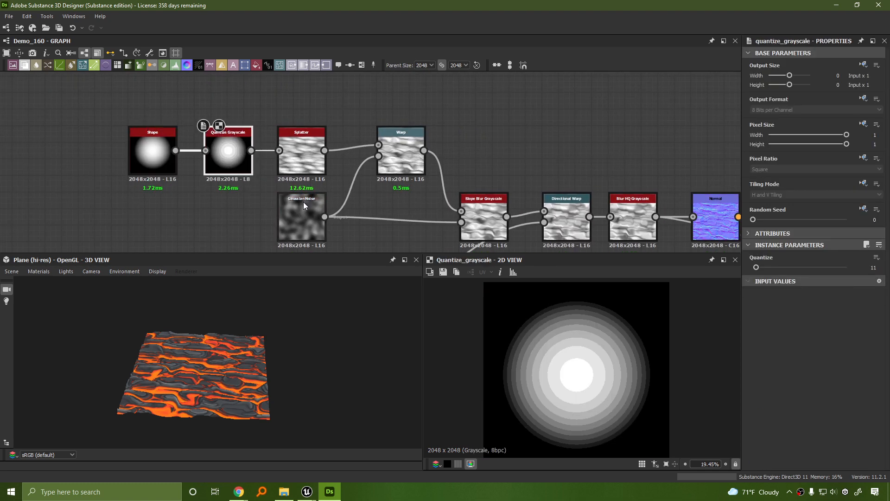
pyautogui.doubleClick(302, 218)
# Preview the Clouds 2, Blur, Directional Warp, Normal and Curvature Smooth nodes in sequence.
pyautogui.moveTo(401, 191); pyautogui.dragTo(264, 108, button='middle')
pyautogui.doubleClick(157, 193)
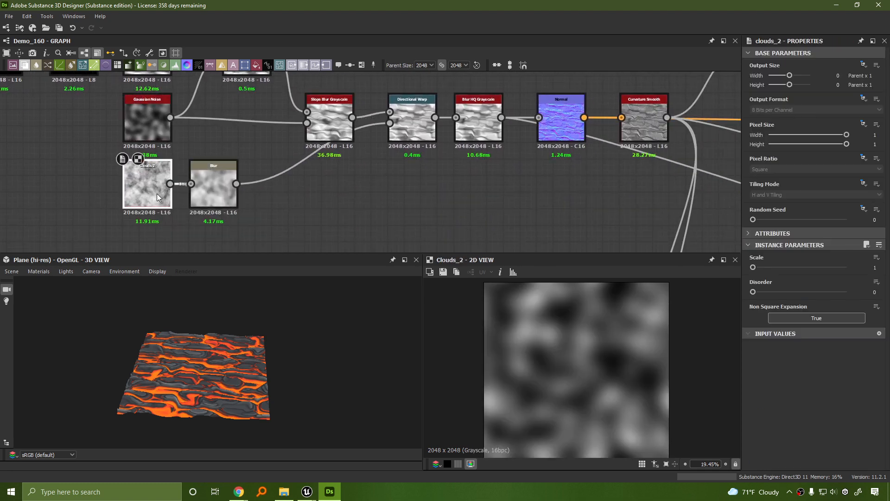
pyautogui.doubleClick(224, 193)
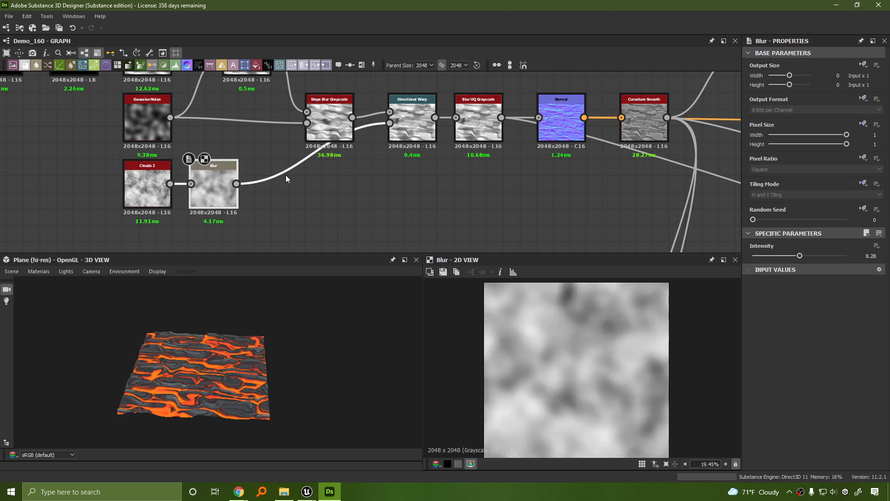
pyautogui.doubleClick(411, 119)
pyautogui.doubleClick(569, 134)
pyautogui.moveTo(558, 198); pyautogui.dragTo(226, 203, button='middle')
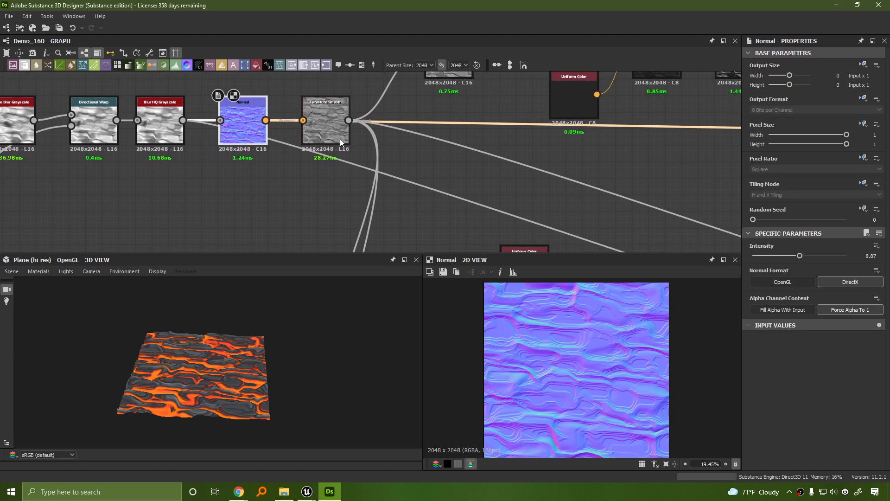
pyautogui.doubleClick(341, 138)
# Follow the base color branch from its last Blend through the Blur HQ Color node to the Base Color output.
pyautogui.scroll(-3, 509, 185)
pyautogui.moveTo(530, 138); pyautogui.dragTo(333, 168, button='middle')
pyautogui.doubleClick(360, 147)
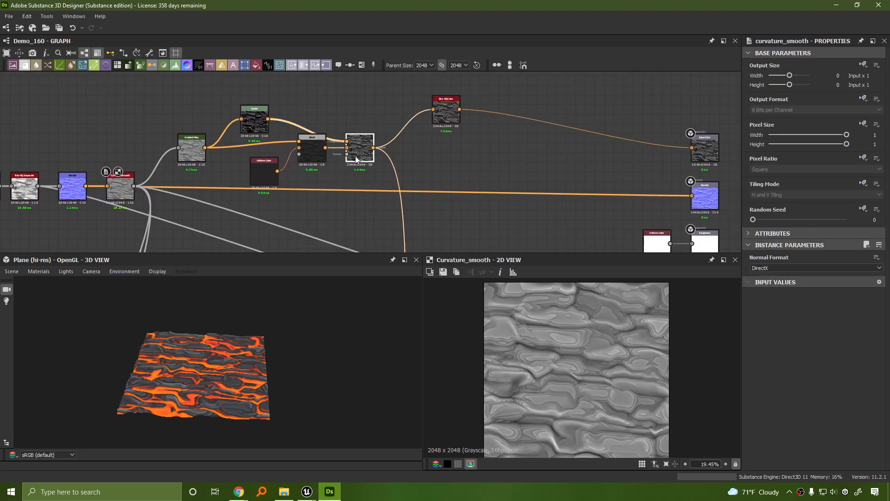
pyautogui.doubleClick(446, 111)
pyautogui.moveTo(541, 157); pyautogui.dragTo(373, 133, button='middle')
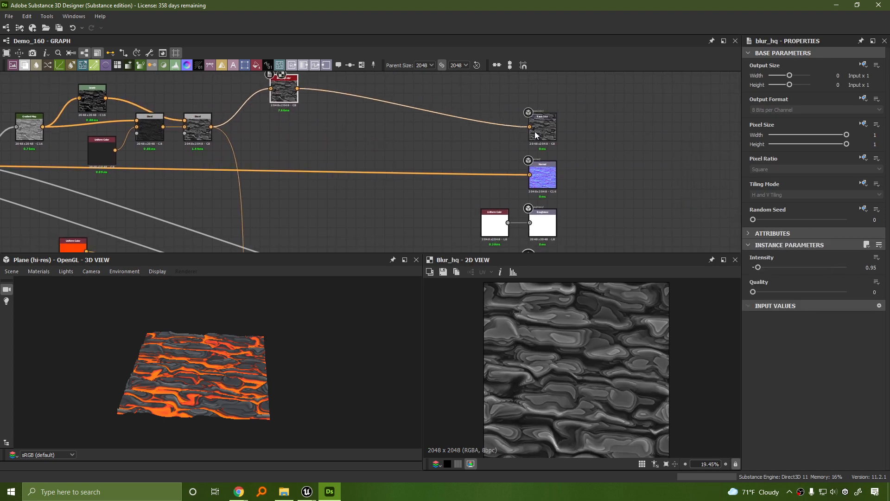
pyautogui.doubleClick(537, 122)
# Preview the upper Invert Grayscale mask, the Soft Light lava Blend, the final unlit Blend and the Emissive output.
pyautogui.scroll(-2, 538, 134)
pyautogui.moveTo(386, 188); pyautogui.dragTo(312, 116, button='middle')
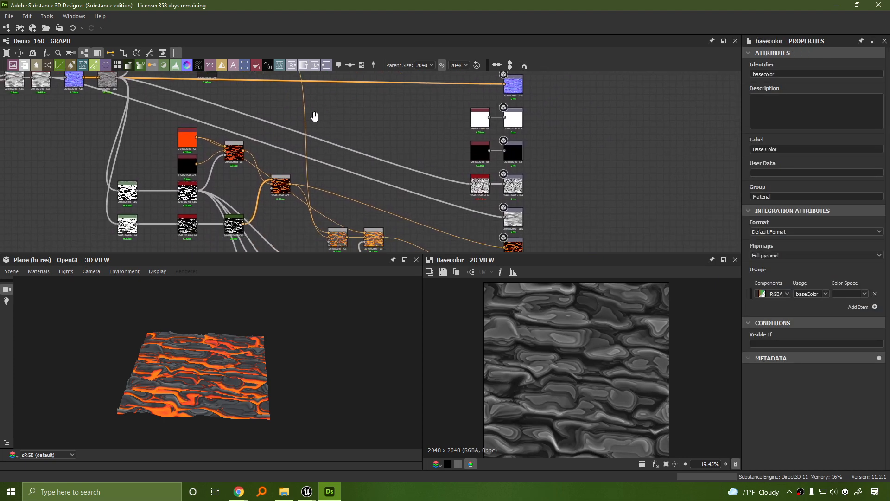
pyautogui.doubleClick(188, 202)
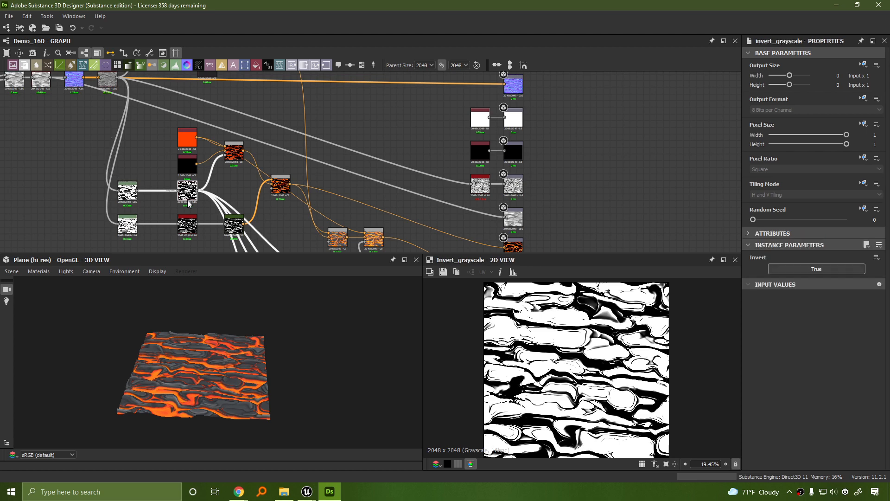
pyautogui.doubleClick(273, 192)
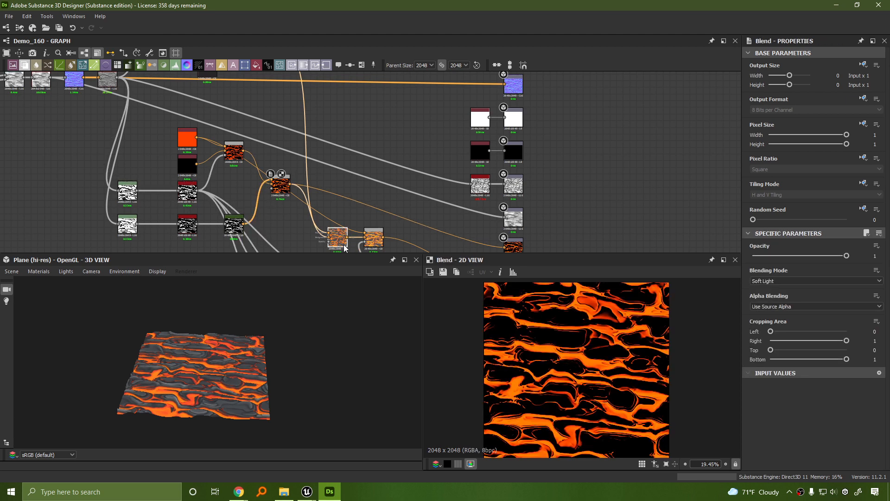
pyautogui.doubleClick(375, 239)
pyautogui.moveTo(424, 216); pyautogui.dragTo(367, 159, button='middle')
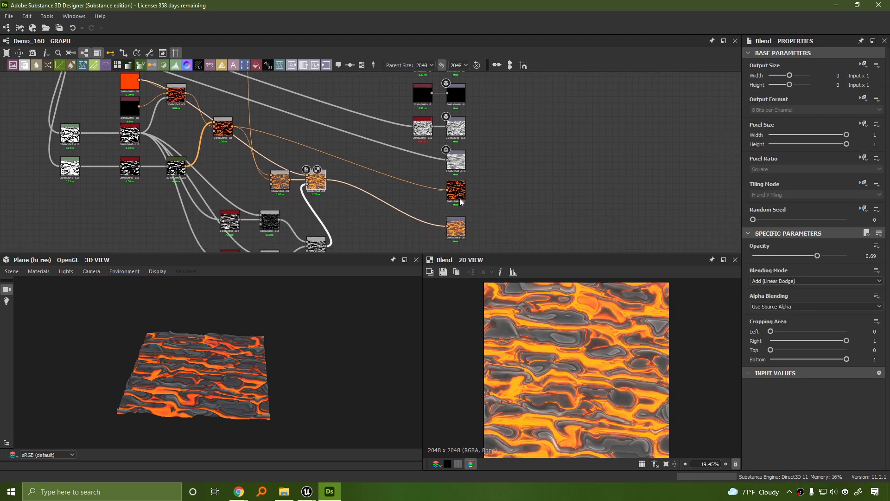
pyautogui.doubleClick(460, 199)
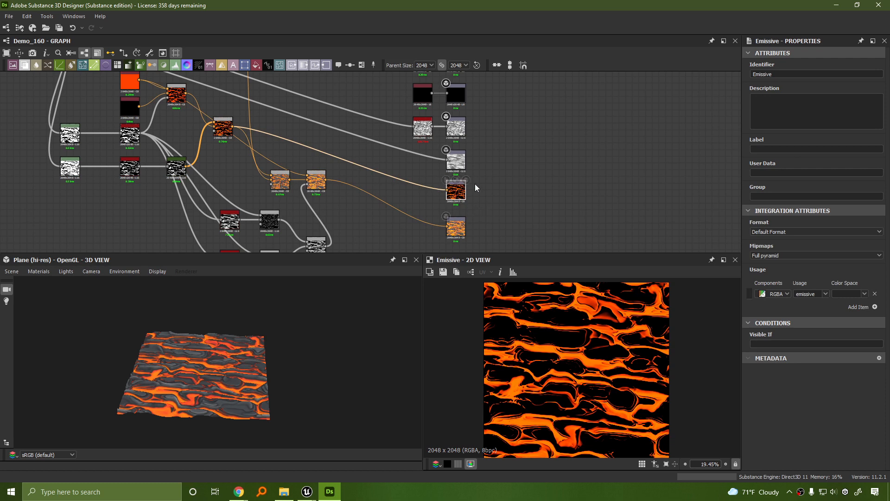
pyautogui.scroll(-2, 452, 211)
pyautogui.moveTo(454, 214); pyautogui.dragTo(408, 195, button='middle')
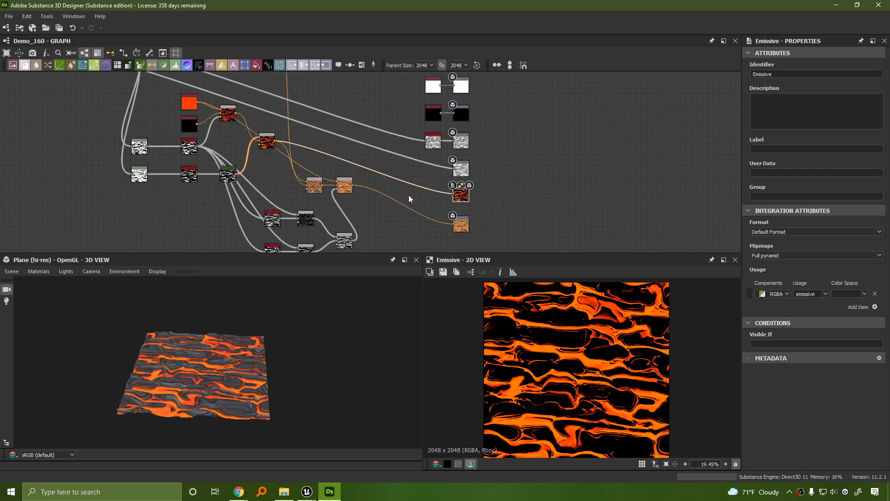
pyautogui.scroll(-3, 433, 236)
pyautogui.scroll(5, 429, 223)
pyautogui.scroll(-6, 533, 128)
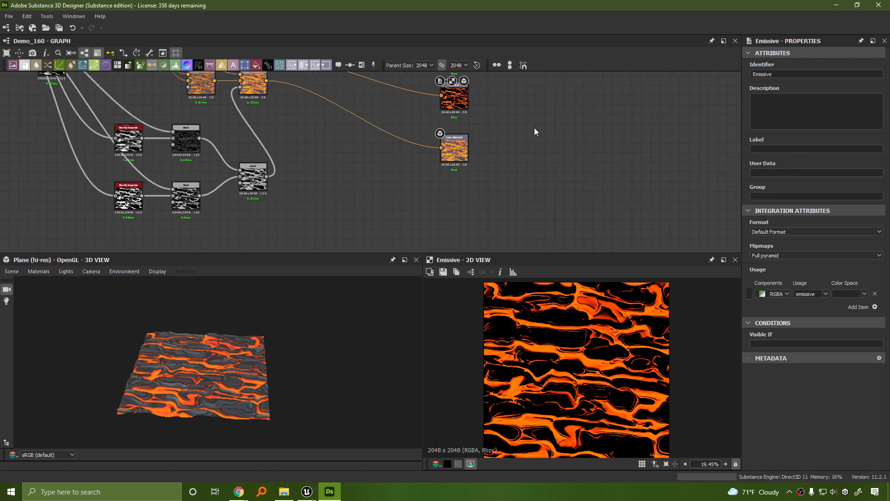
pyautogui.scroll(6, 531, 127)
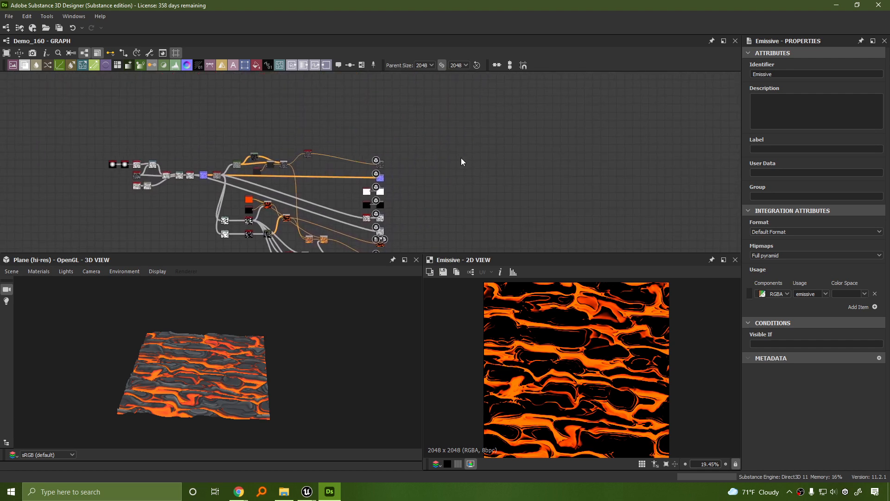
# Look over the graph from the lava color and mask nodes across to the column of output nodes.
pyautogui.scroll(-2, 439, 175)
pyautogui.moveTo(429, 184); pyautogui.dragTo(508, 147, button='middle')
pyautogui.scroll(3, 283, 171)
pyautogui.moveTo(81, 240); pyautogui.dragTo(337, 262, button='middle')
pyautogui.scroll(2, 218, 186)
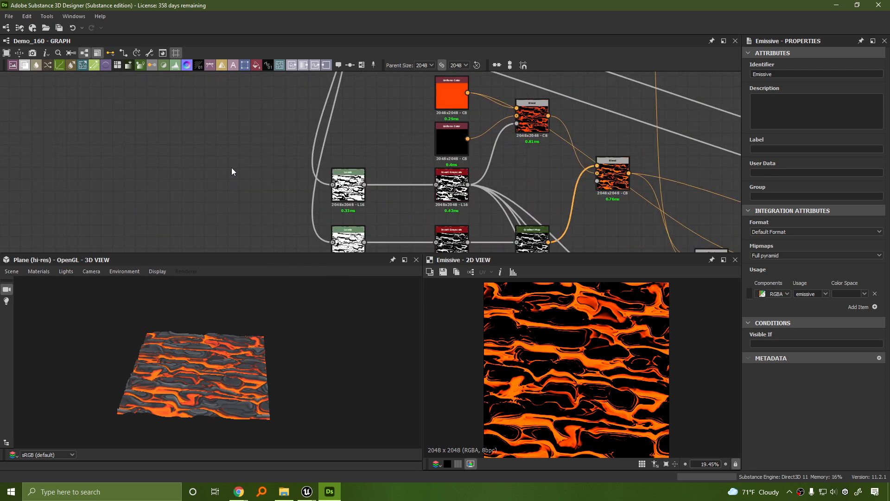
pyautogui.scroll(-3, 232, 168)
pyautogui.moveTo(535, 141); pyautogui.dragTo(421, 250, button='middle')
pyautogui.scroll(-1, 408, 130)
pyautogui.moveTo(488, 131); pyautogui.dragTo(352, 135, button='middle')
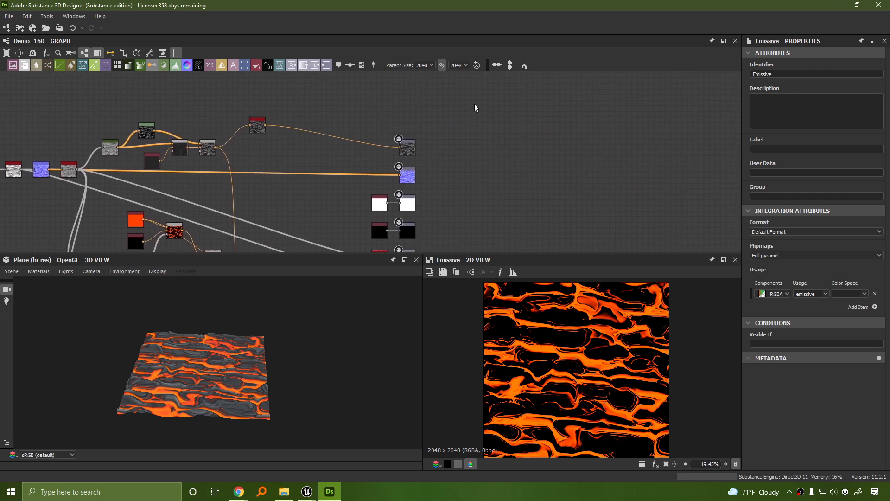
# Save all open packages.
pyautogui.click(8, 16)
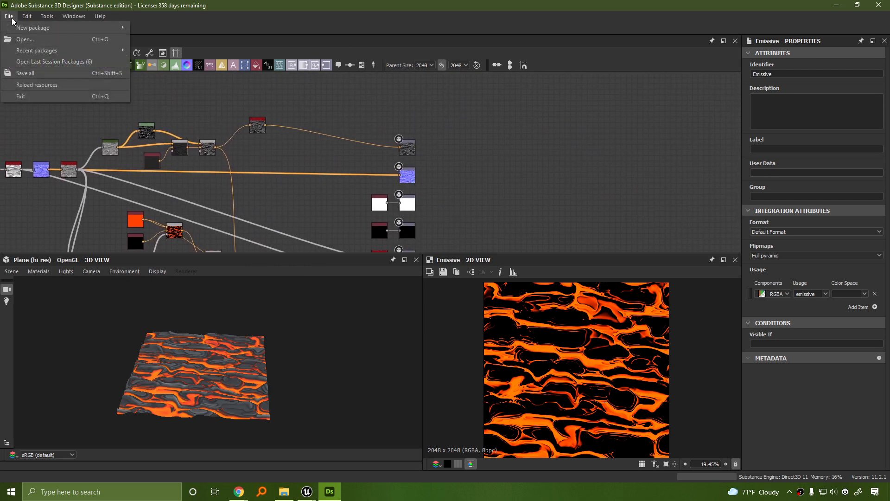
pyautogui.click(35, 73)
pyautogui.scroll(-1, 546, 140)
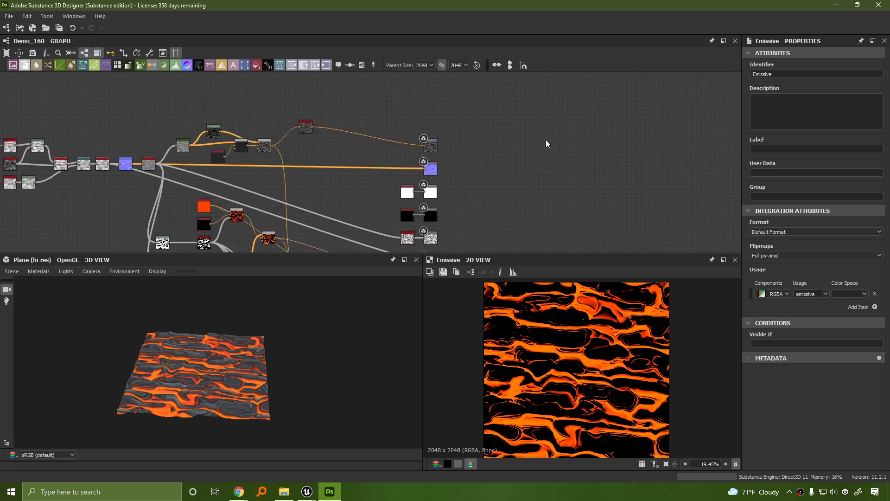
pyautogui.scroll(-1, 500, 144)
pyautogui.scroll(2, 500, 145)
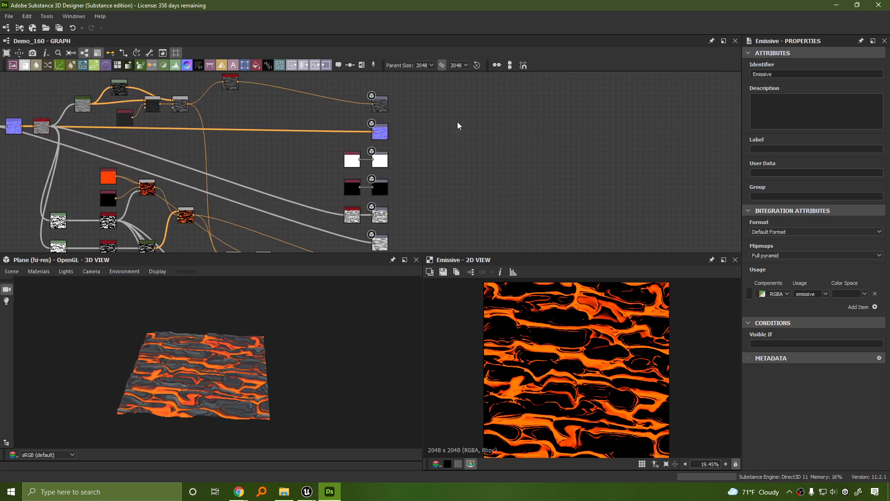
# Start exporting the graph's outputs and set the destination to a new folder named Lava SBS Demo inside SDCCD.
pyautogui.click(151, 52)
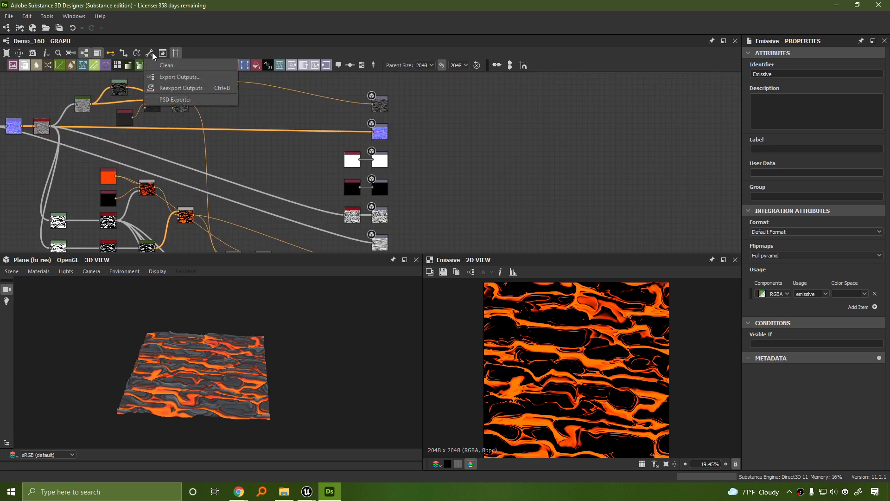
pyautogui.click(205, 77)
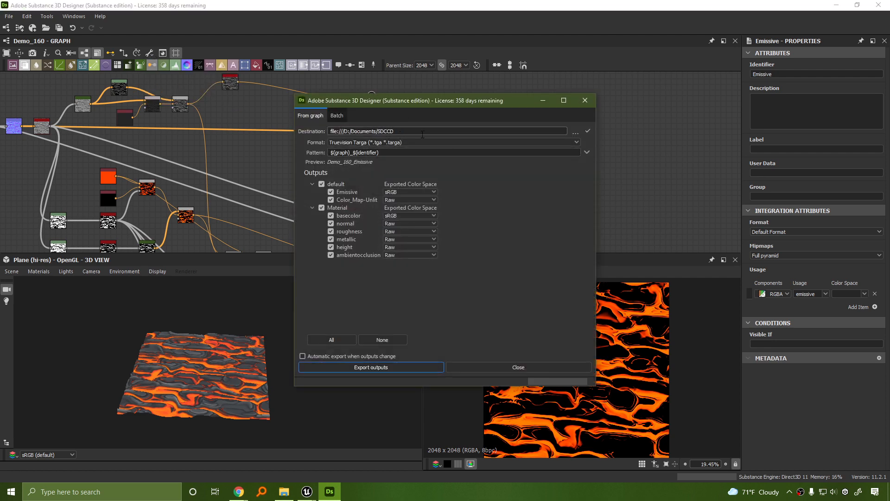
pyautogui.click(577, 132)
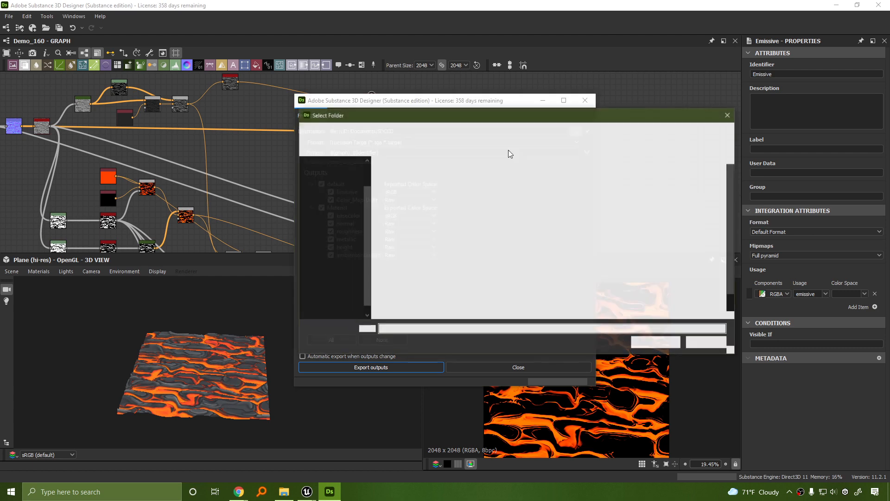
pyautogui.scroll(-1, 655, 277)
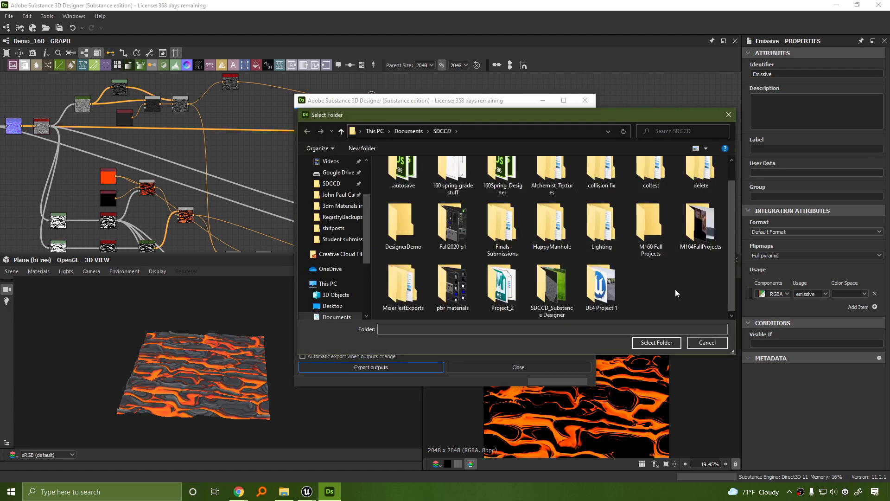
pyautogui.rightClick(675, 288)
pyautogui.moveTo(600, 416)
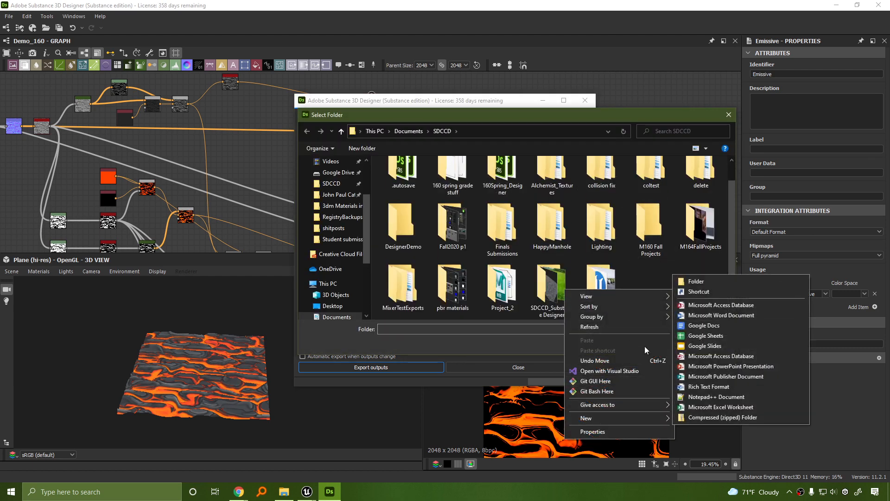
pyautogui.click(705, 280)
pyautogui.write('Lava')
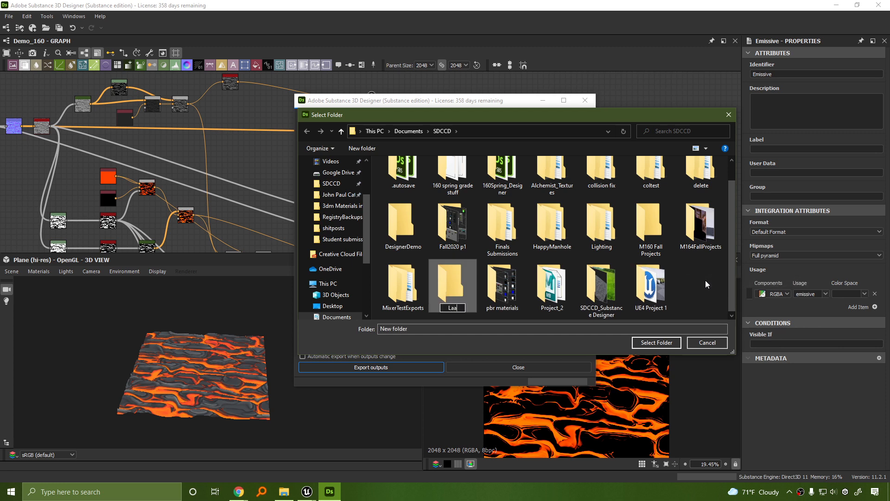
pyautogui.write(' SBS Demo')
pyautogui.press('Return')
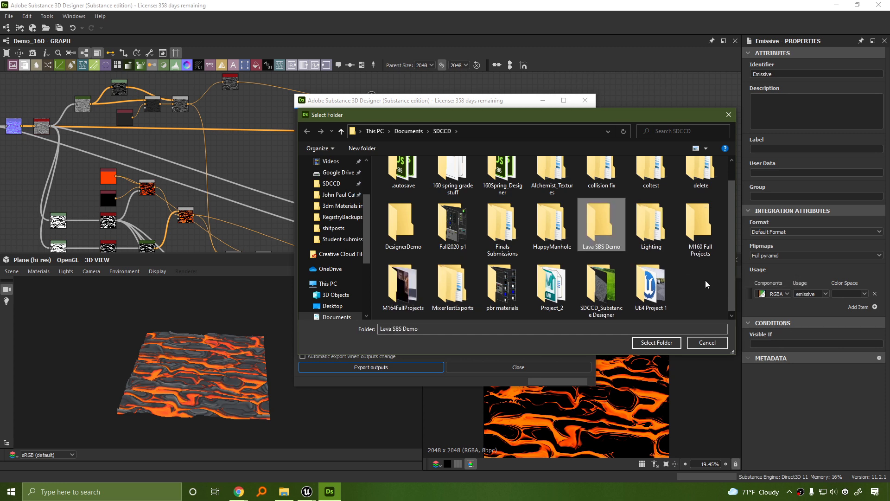
pyautogui.press('Return')
pyautogui.click(657, 346)
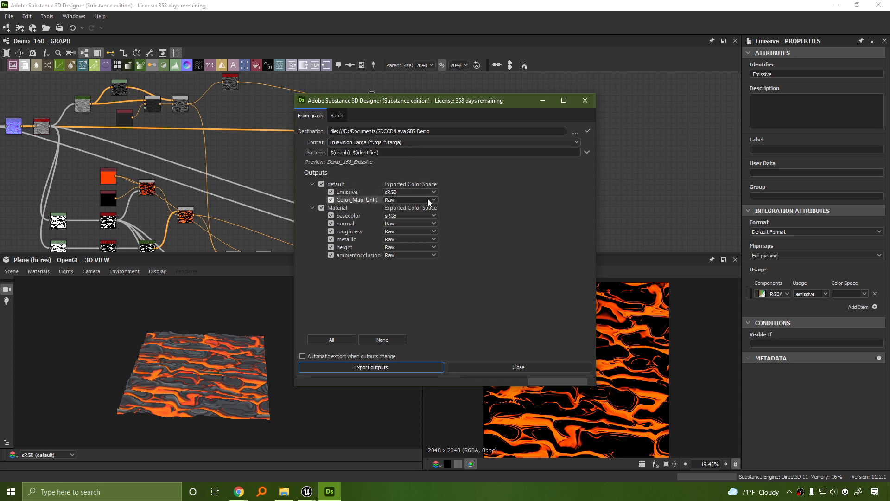
# Set the Color_Map-Unlit output's exported color space to sRGB and export all outputs as Targa files.
pyautogui.click(408, 199)
pyautogui.click(407, 199)
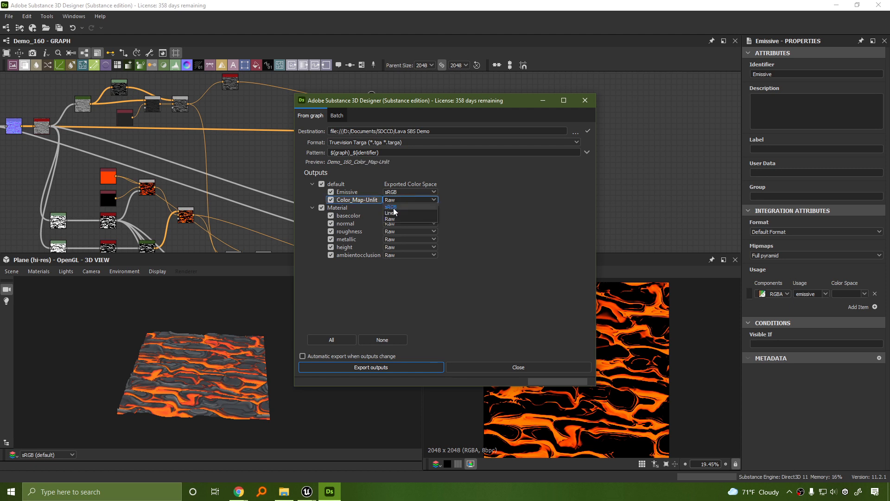
pyautogui.click(394, 207)
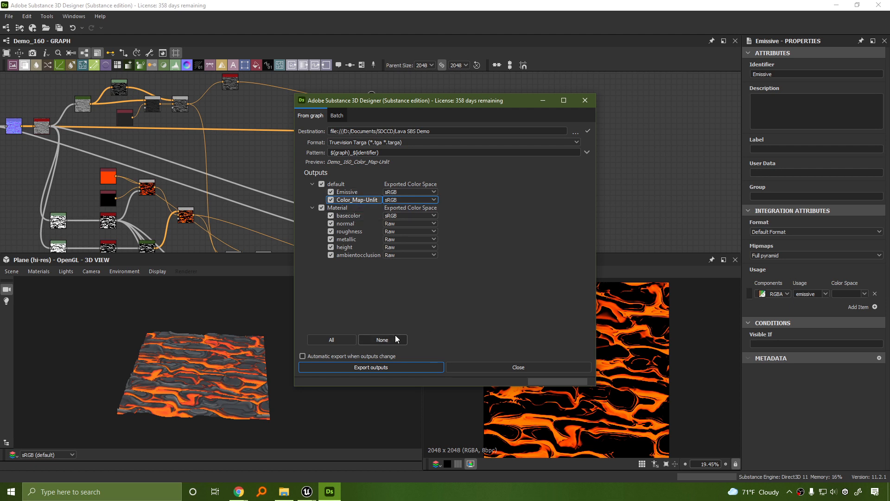
pyautogui.click(391, 368)
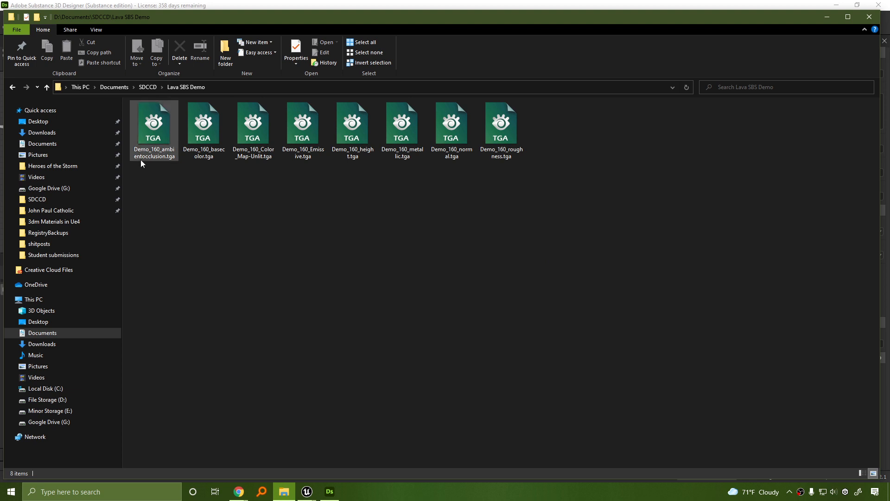
# Close the Bridge window, switch to the Materials_3DM project in Unreal Editor and show its viewport in perspective.
pyautogui.moveTo(306, 491)
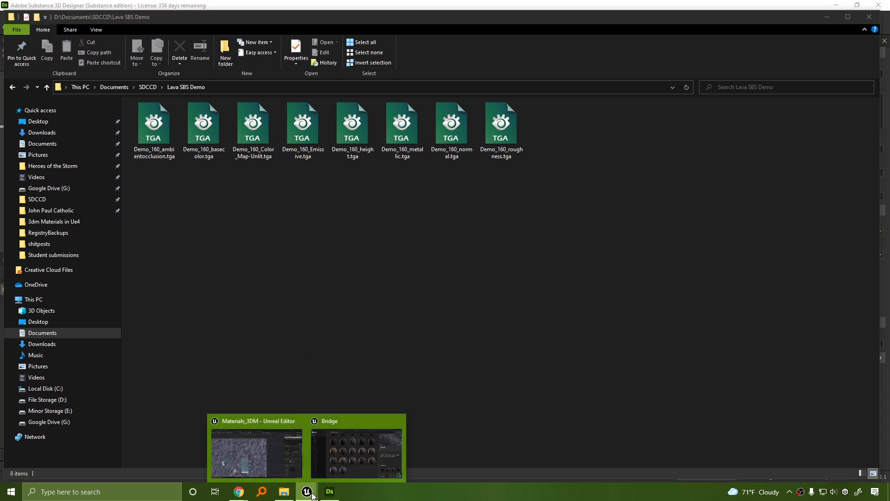
pyautogui.click(325, 420)
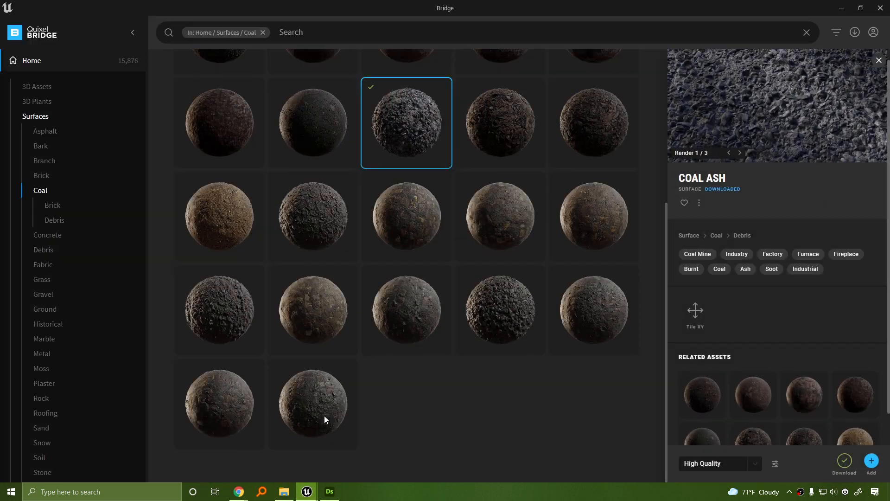
pyautogui.click(880, 8)
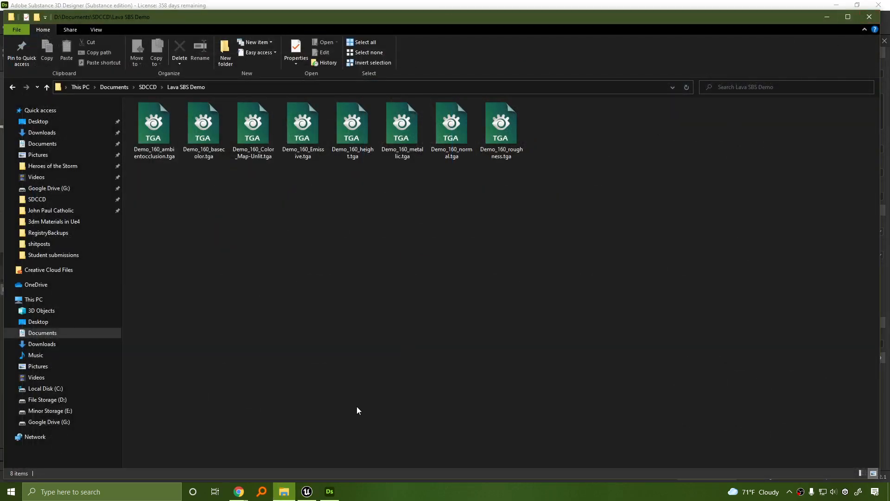
pyautogui.click(308, 492)
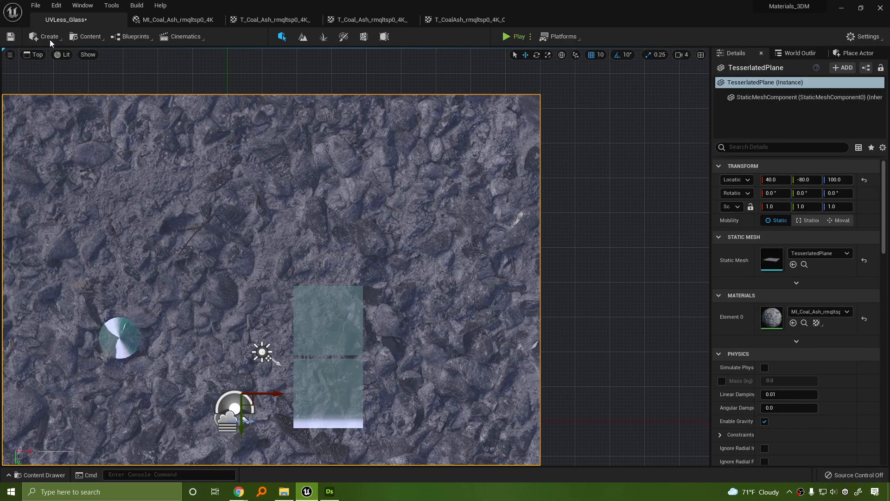
pyautogui.click(31, 55)
pyautogui.click(46, 70)
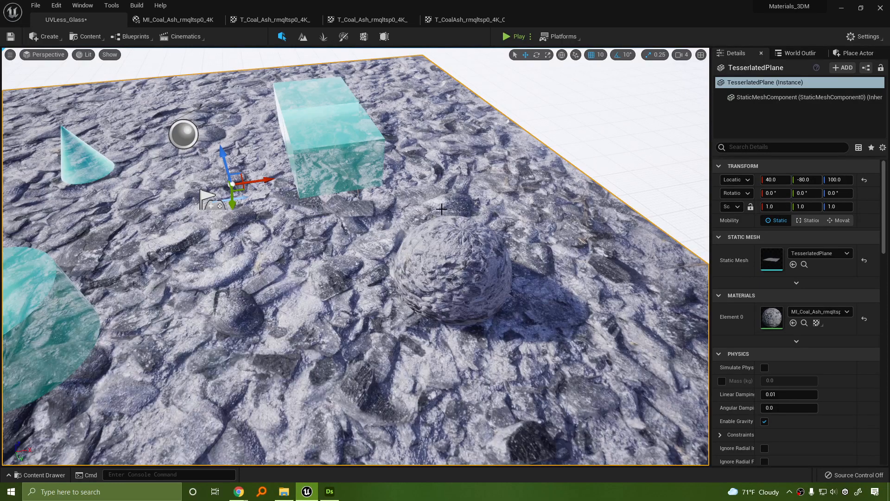
# Reset the tessellated plane's material to its default, and select the coal ash sphere for a closer view.
pyautogui.press('f')
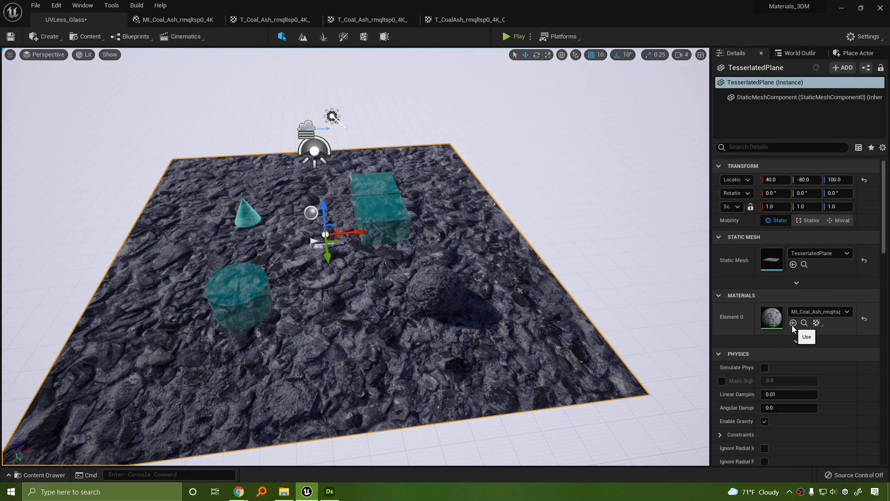
pyautogui.click(865, 319)
pyautogui.click(446, 288)
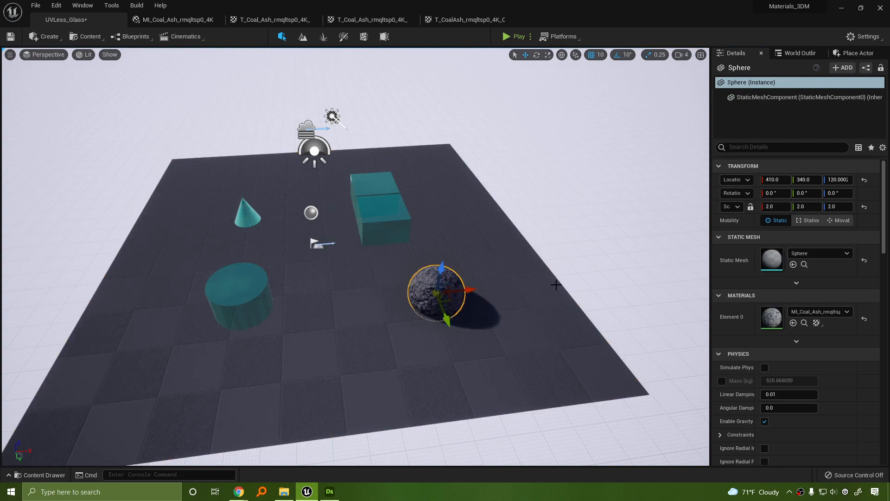
pyautogui.press('w')
pyautogui.moveTo(534, 272); pyautogui.dragTo(460, 245, button='right')
pyautogui.press('d')
pyautogui.press('w')
pyautogui.press('s')
pyautogui.press('e')
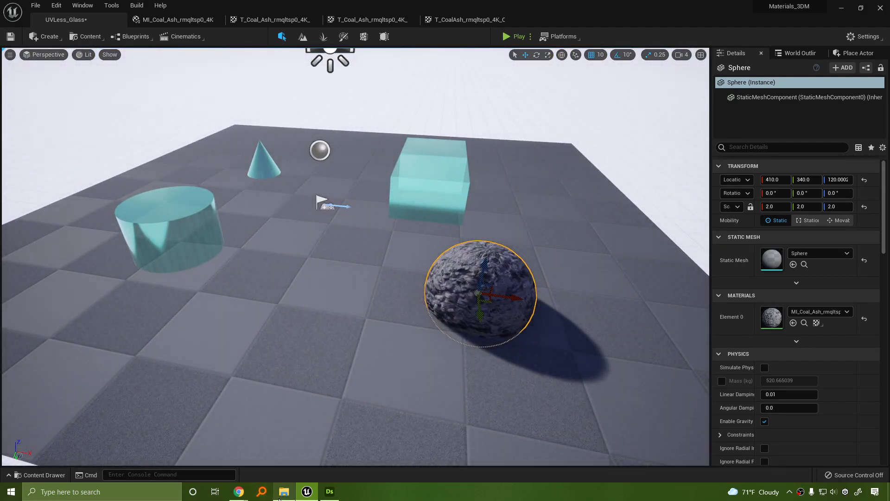
# Browse the project content to the Outputs folder inside Materials/Demo_160.
pyautogui.click(27, 474)
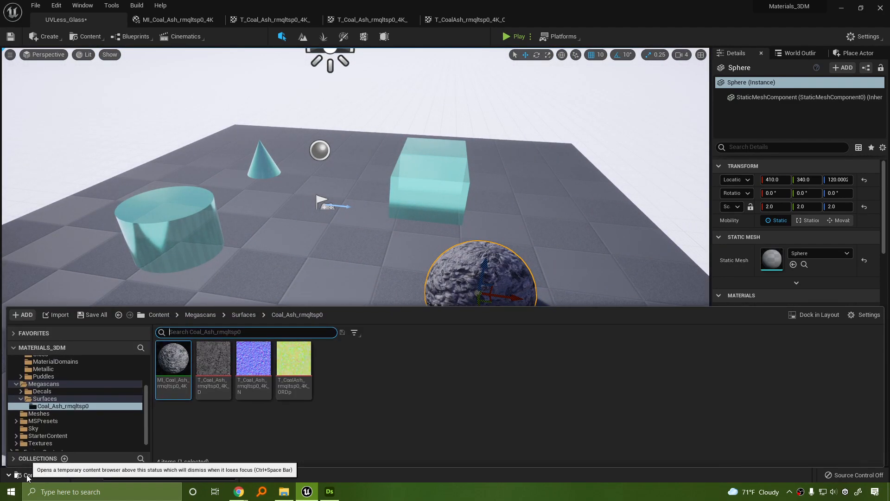
pyautogui.scroll(3, 53, 407)
pyautogui.click(65, 405)
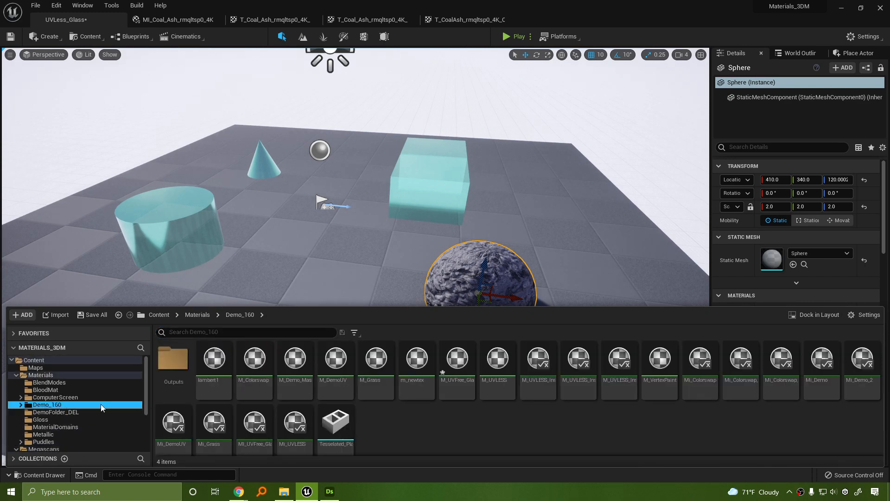
pyautogui.doubleClick(101, 405)
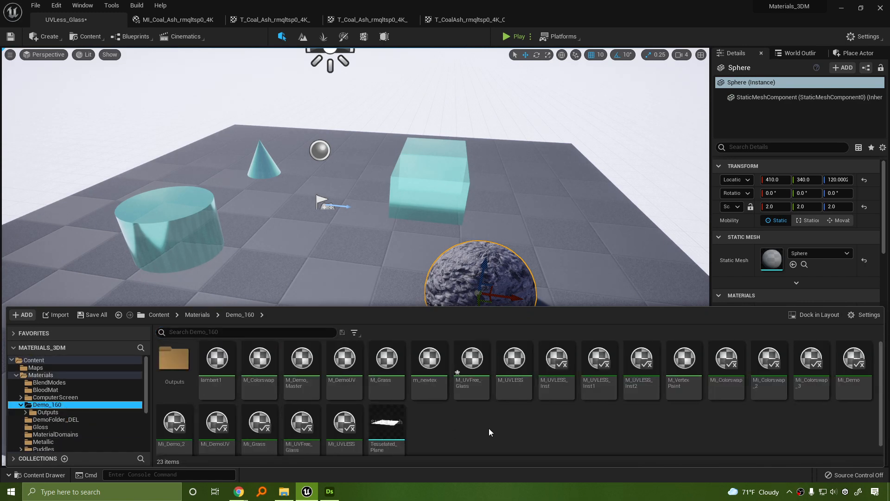
pyautogui.doubleClick(182, 367)
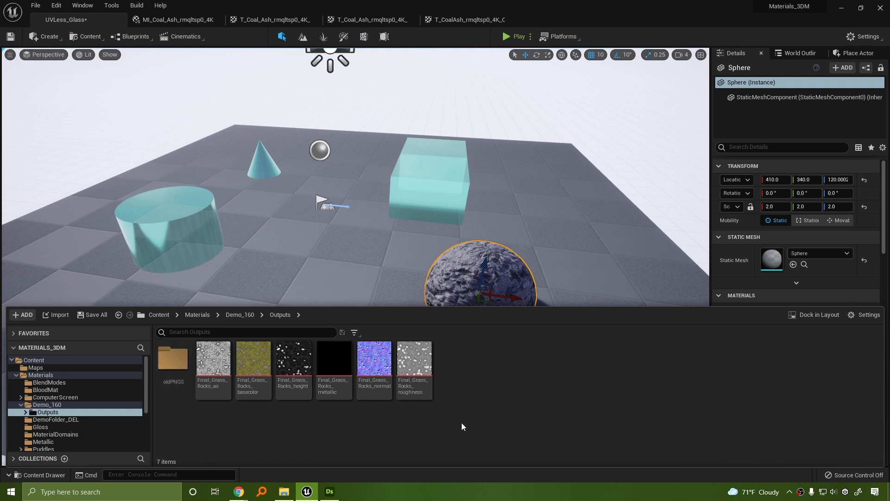
# Create a folder named LavaTextures inside Outputs and open it.
pyautogui.rightClick(496, 424)
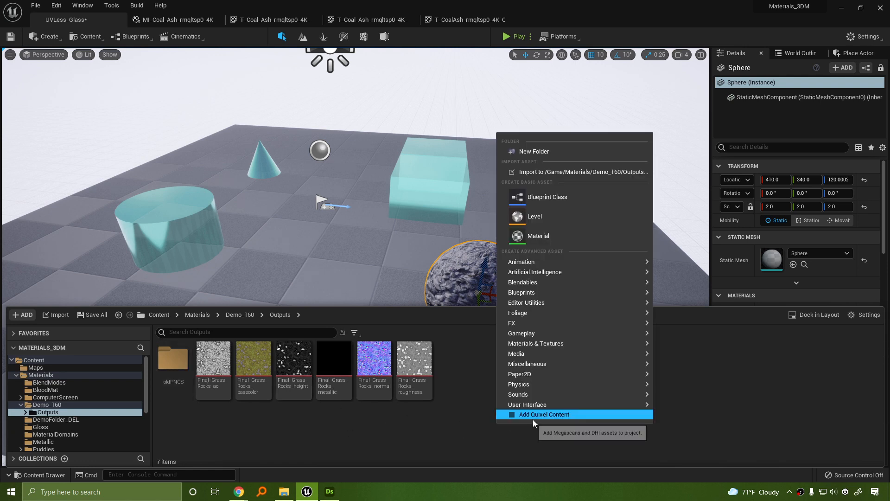
pyautogui.click(563, 152)
pyautogui.write('Lava')
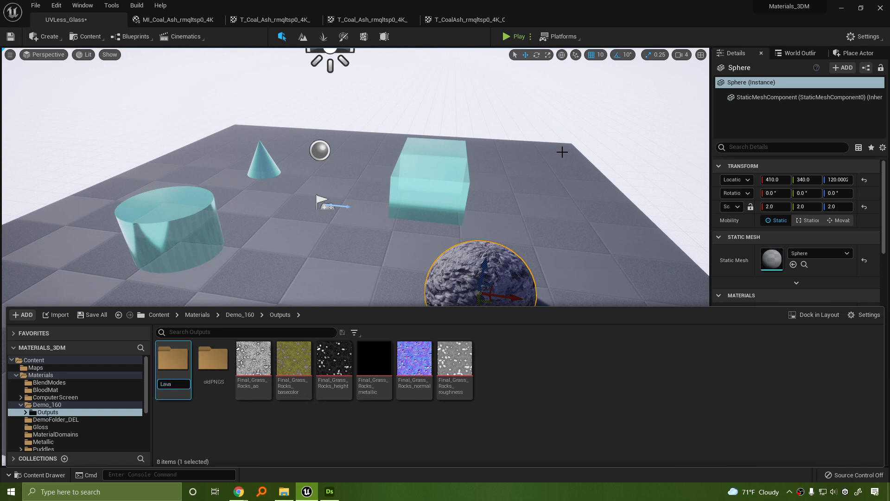
pyautogui.write('Textures')
pyautogui.press('Return')
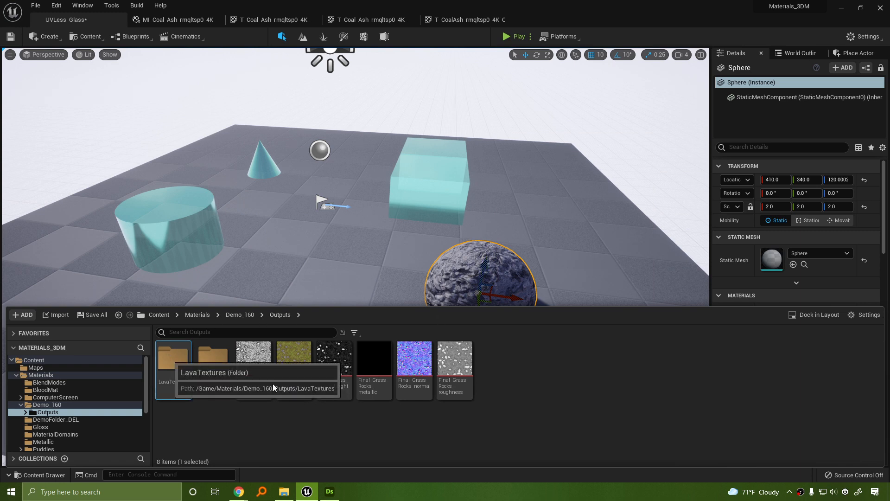
pyautogui.doubleClick(169, 360)
# Bring up the Lava SBS Demo folder window and resize it so Unreal's LavaTextures folder stays reachable beside it.
pyautogui.click(290, 499)
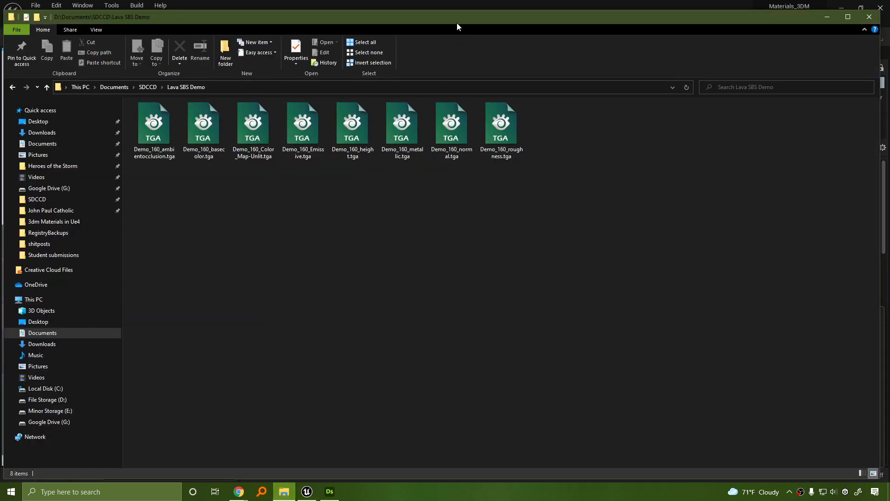
pyautogui.moveTo(459, 7); pyautogui.dragTo(440, 0)
pyautogui.click(286, 492)
pyautogui.moveTo(364, 17); pyautogui.dragTo(423, 47)
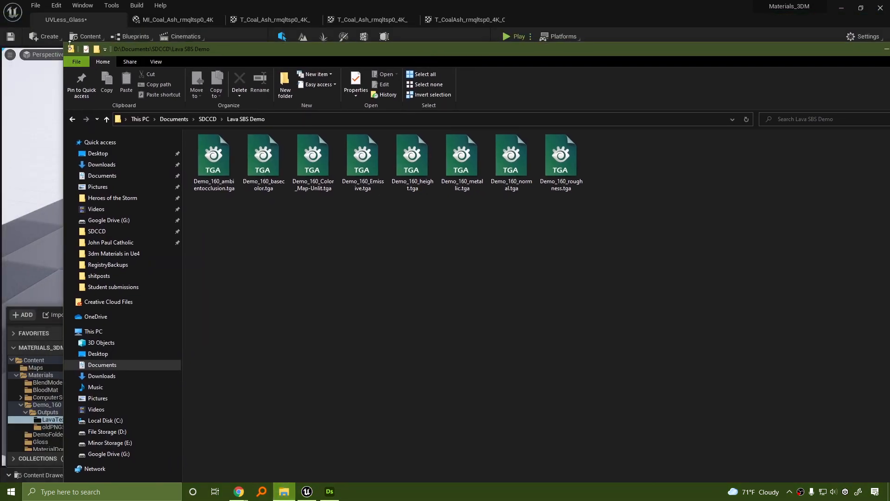
pyautogui.moveTo(63, 41); pyautogui.dragTo(412, 196)
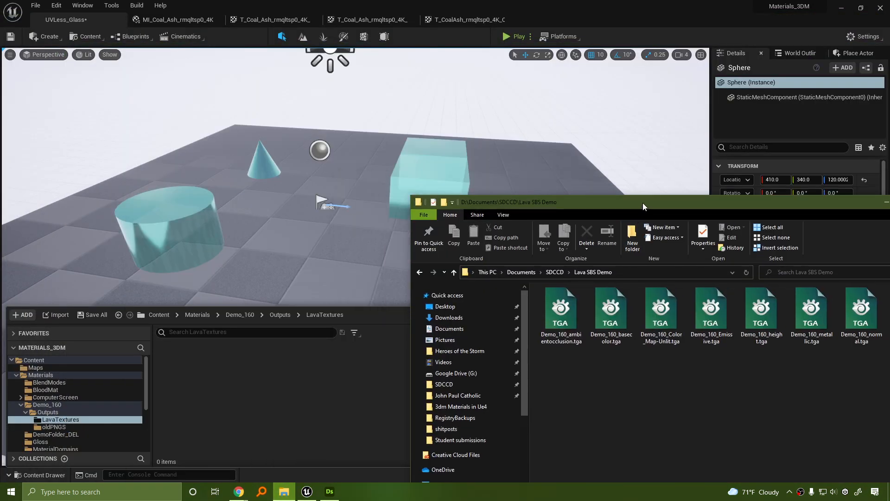
pyautogui.moveTo(599, 195); pyautogui.dragTo(445, 135)
# Import all eight Demo_160 TGA maps from the Lava SBS Demo folder into LavaTextures.
pyautogui.click(757, 250)
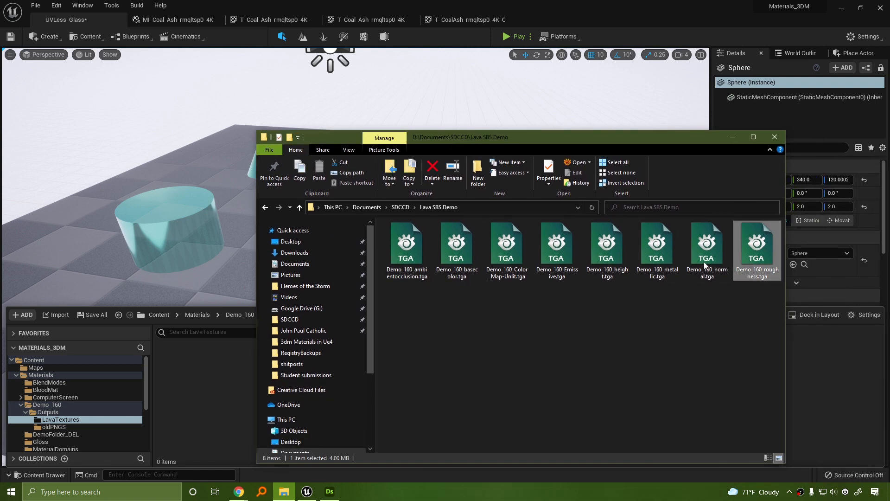
pyautogui.keyDown('shift'); pyautogui.click(399, 250); pyautogui.keyUp('shift')
pyautogui.moveTo(399, 250); pyautogui.dragTo(221, 417)
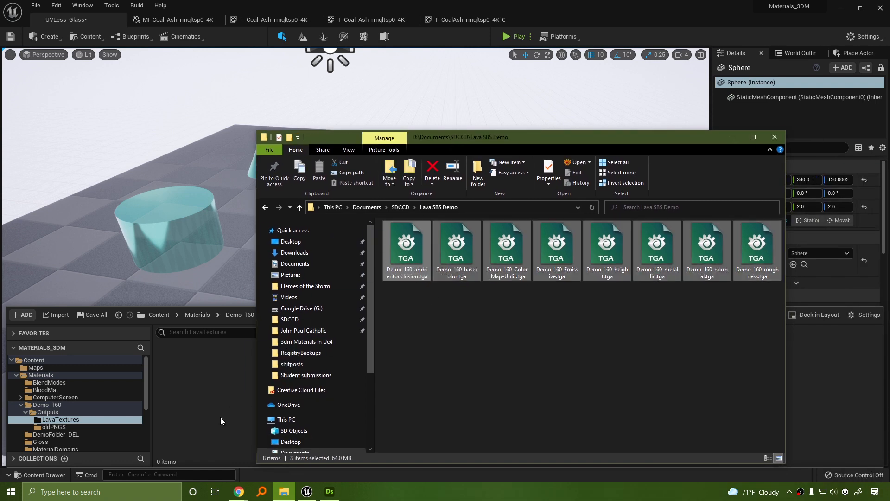
# Switch to Substance 3D Designer and close the export outputs dialog.
pyautogui.click(333, 491)
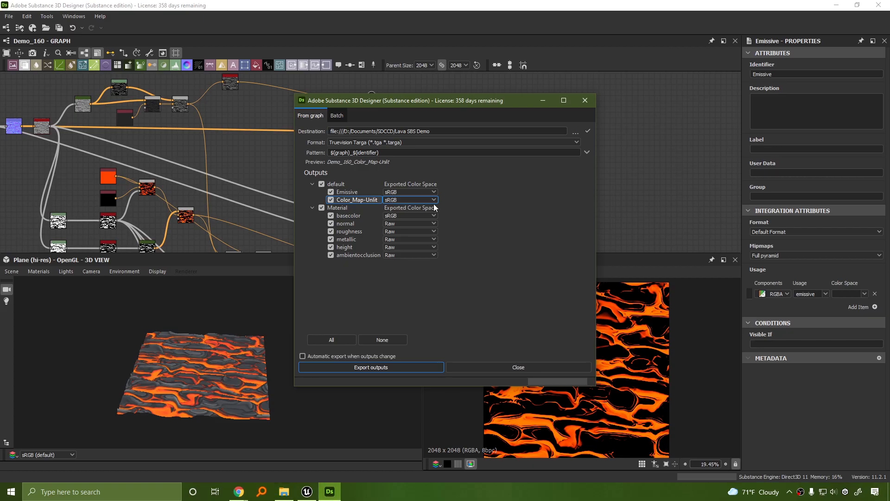
pyautogui.click(541, 364)
pyautogui.scroll(6, 295, 162)
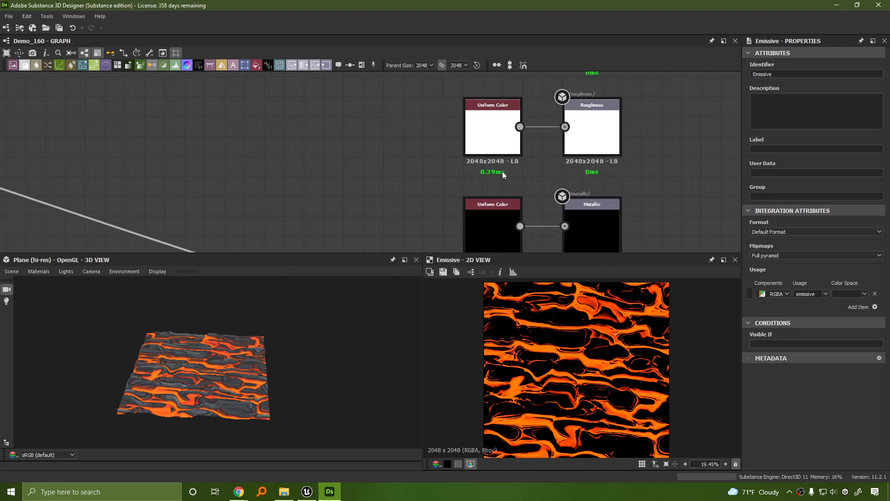
pyautogui.moveTo(238, 492)
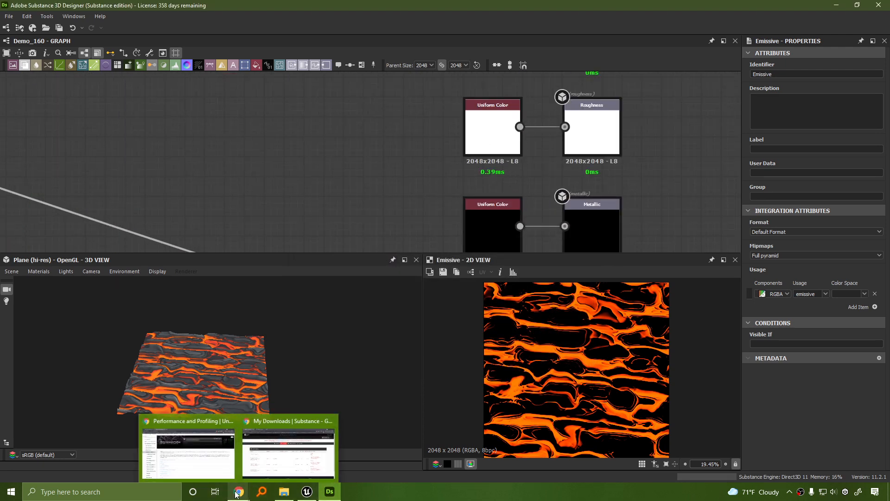
# Return to Unreal Editor, accept Demo_160_normal as a normal map and save all imported textures.
pyautogui.click(307, 491)
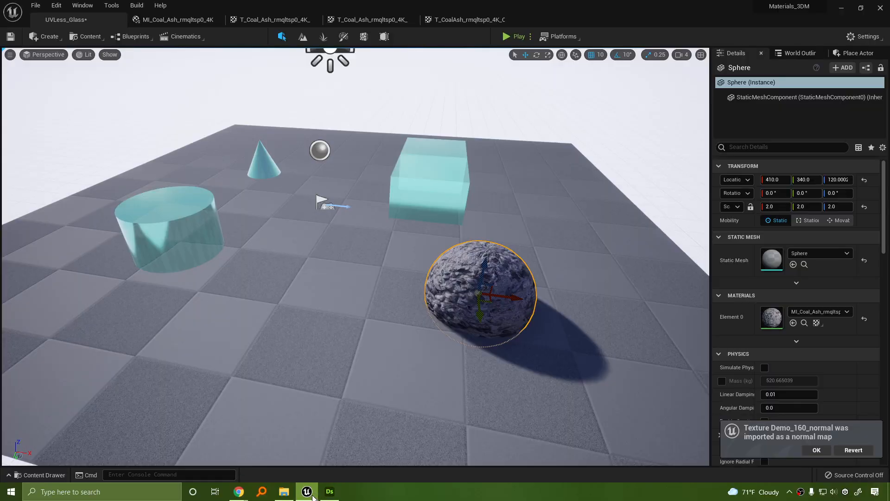
pyautogui.click(52, 474)
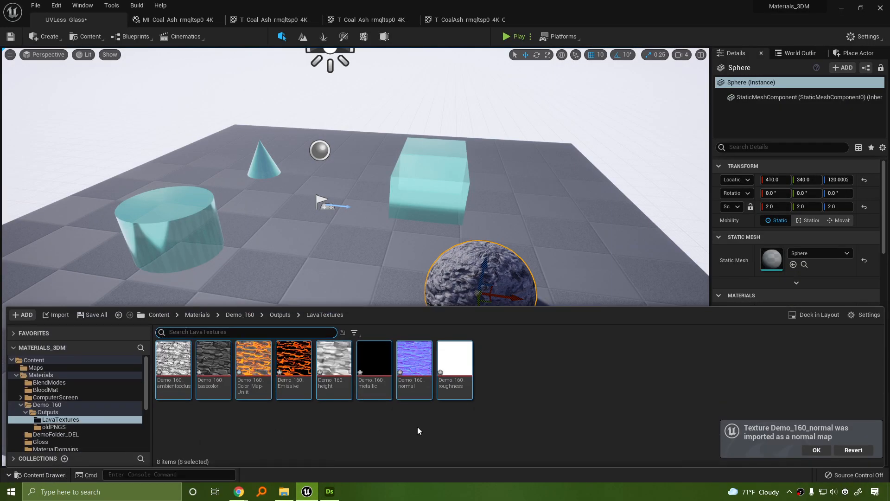
pyautogui.click(815, 451)
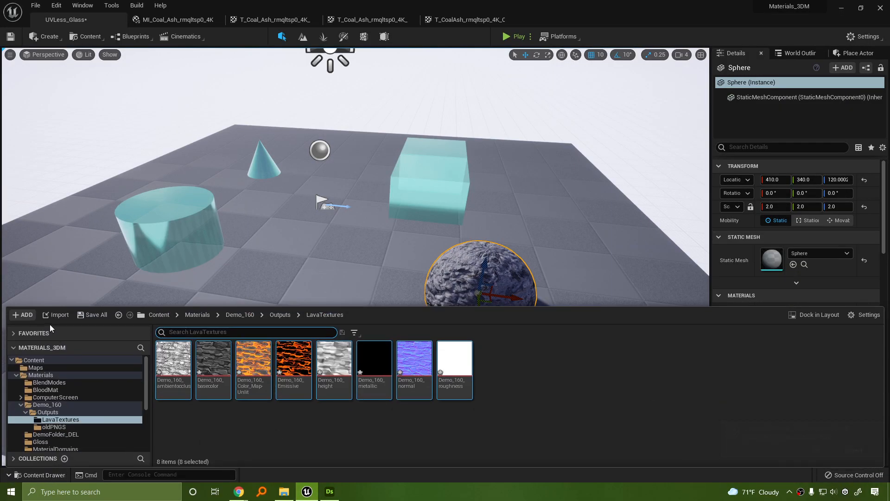
pyautogui.click(98, 318)
pyautogui.click(521, 348)
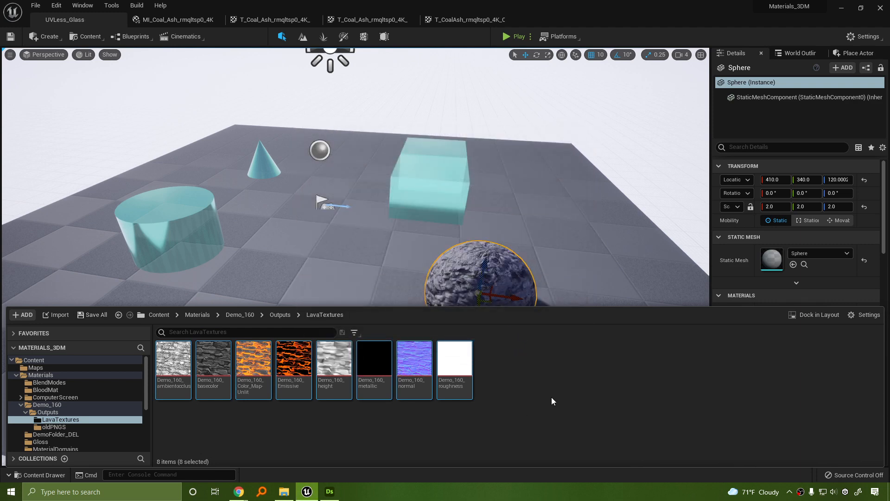
pyautogui.click(512, 411)
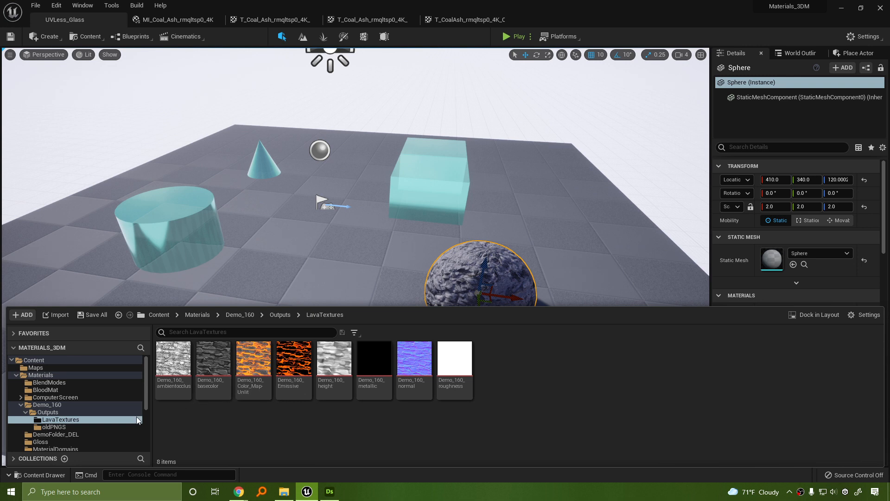
# Create a material named M_Lava in the LavaTextures folder and open it for editing.
pyautogui.rightClick(549, 419)
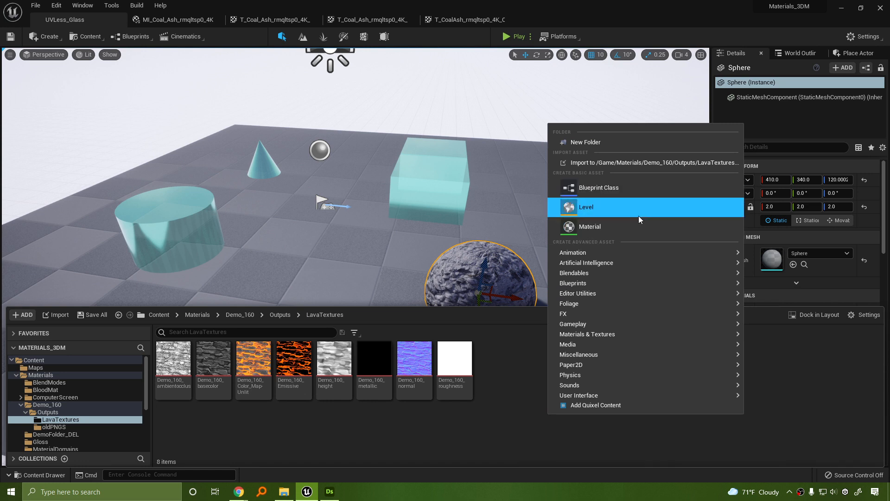
pyautogui.click(620, 226)
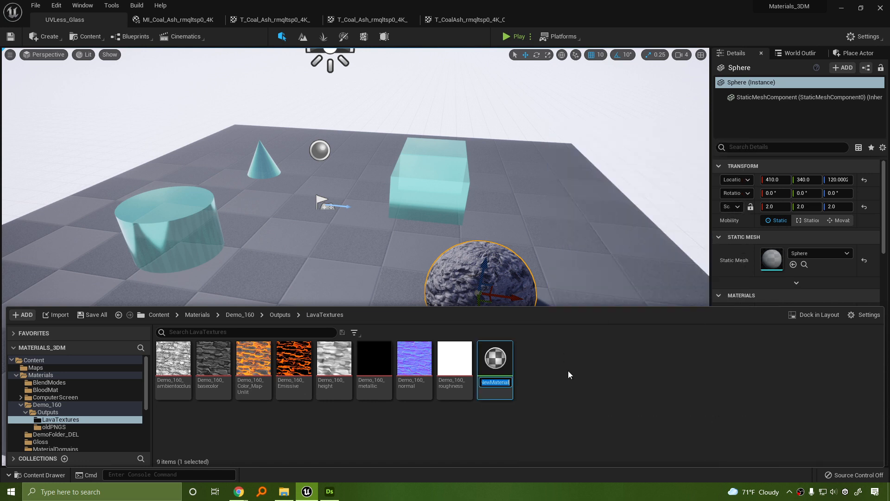
pyautogui.press('BackSpace')
pyautogui.write('M_Lava')
pyautogui.press('Return')
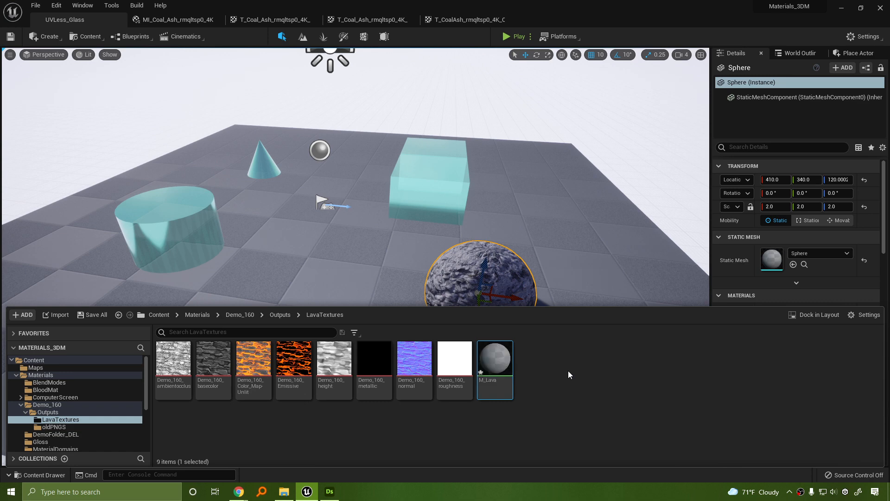
pyautogui.press('Return')
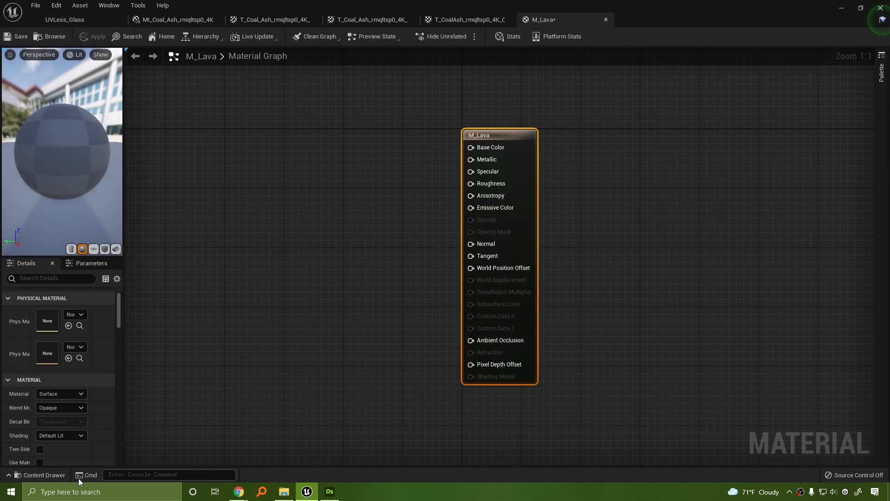
# Add all eight Demo_160 textures to the M_Lava graph as texture samples.
pyautogui.click(62, 475)
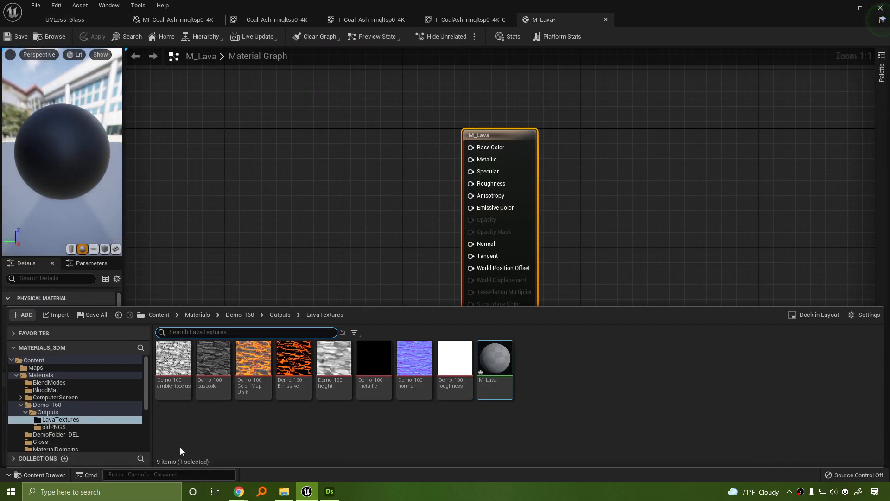
pyautogui.click(454, 362)
pyautogui.keyDown('shift'); pyautogui.click(173, 361); pyautogui.keyUp('shift')
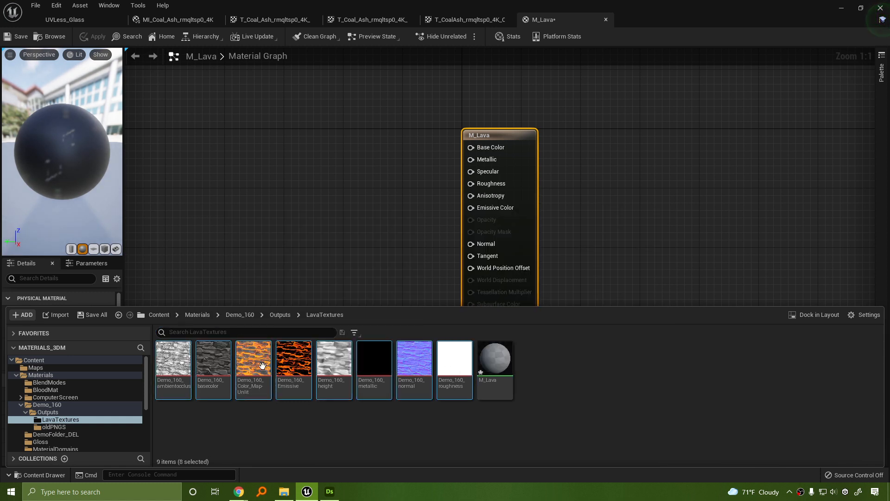
pyautogui.moveTo(214, 371); pyautogui.dragTo(236, 171)
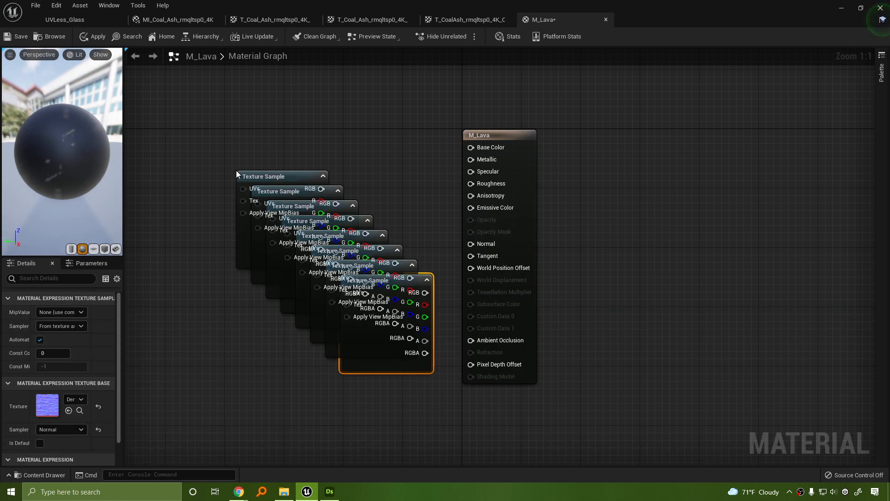
# Pull the normal, metallic, height and emissive texture samples out of the stack and spread them apart in the graph.
pyautogui.moveTo(377, 352); pyautogui.dragTo(151, 411)
pyautogui.moveTo(151, 411); pyautogui.dragTo(336, 387, button='right')
pyautogui.moveTo(552, 317); pyautogui.dragTo(483, 436)
pyautogui.moveTo(516, 288); pyautogui.dragTo(216, 209)
pyautogui.moveTo(477, 215); pyautogui.dragTo(437, 285, button='right')
pyautogui.moveTo(436, 286); pyautogui.dragTo(357, 123)
pyautogui.click(419, 115)
pyautogui.moveTo(458, 336); pyautogui.dragTo(469, 100)
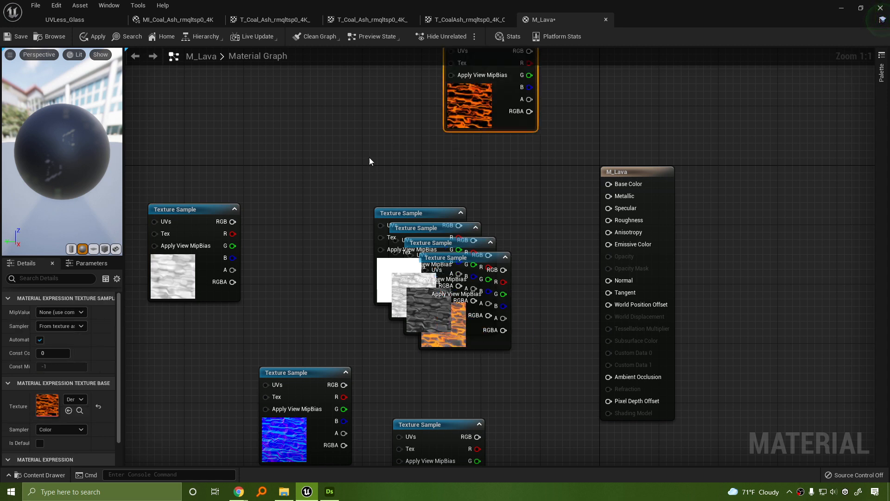
pyautogui.moveTo(369, 157); pyautogui.dragTo(380, 254, button='right')
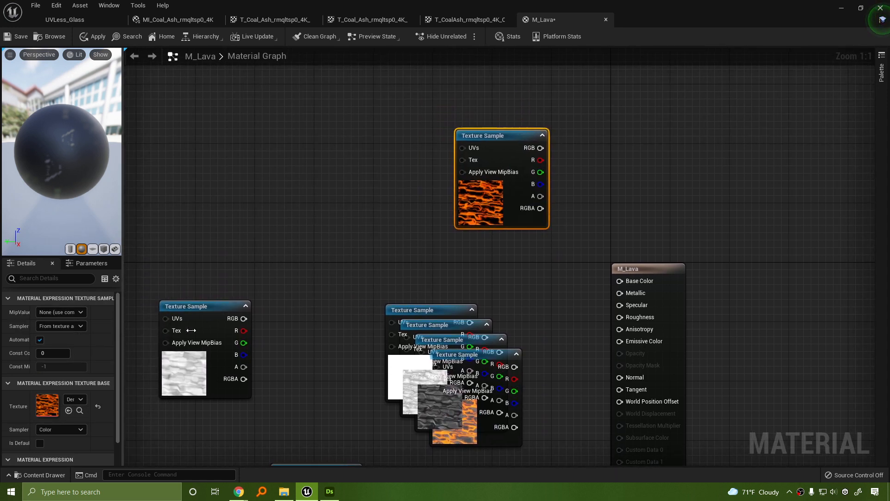
# Widen the preview and details area, and reposition the M_Lava node with the emissive sample near its lower end.
pyautogui.moveTo(119, 335); pyautogui.dragTo(214, 333)
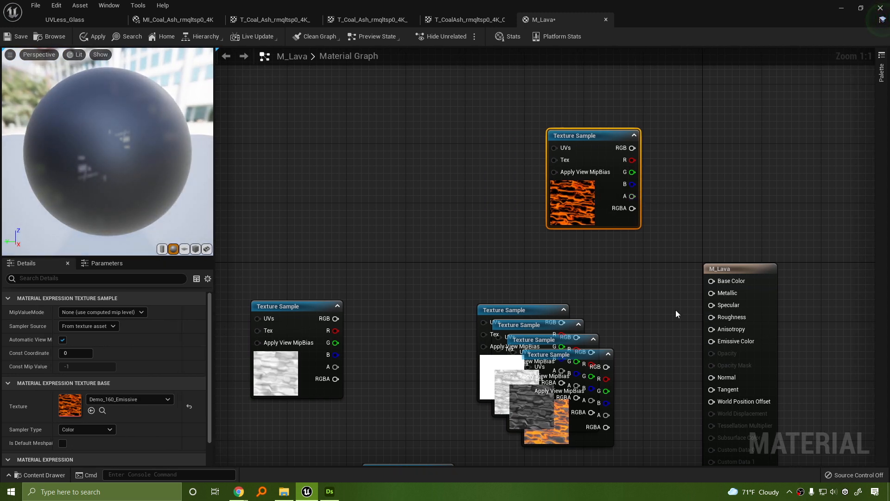
pyautogui.moveTo(654, 297); pyautogui.dragTo(576, 242, button='right')
pyautogui.moveTo(669, 213); pyautogui.dragTo(697, 131)
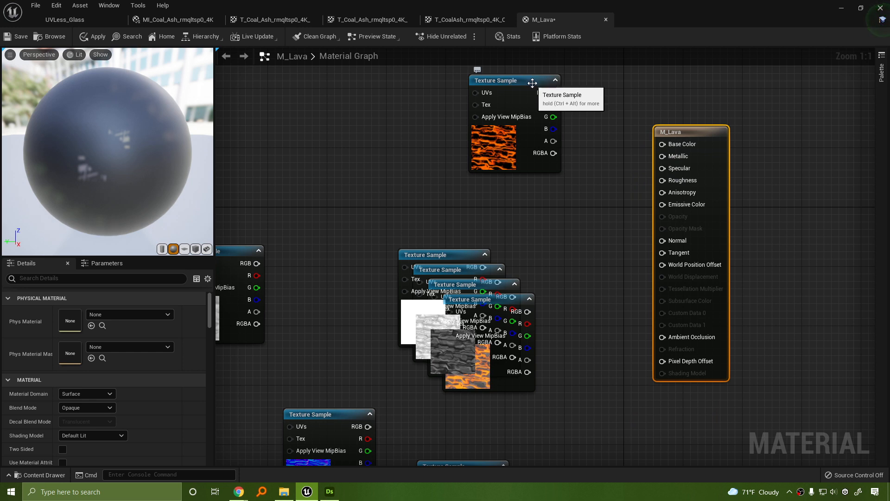
pyautogui.moveTo(527, 89); pyautogui.dragTo(623, 393)
# Separate the base color sample from the stack and connect the Demo_160_roughness sample's RGB to Roughness.
pyautogui.click(483, 386)
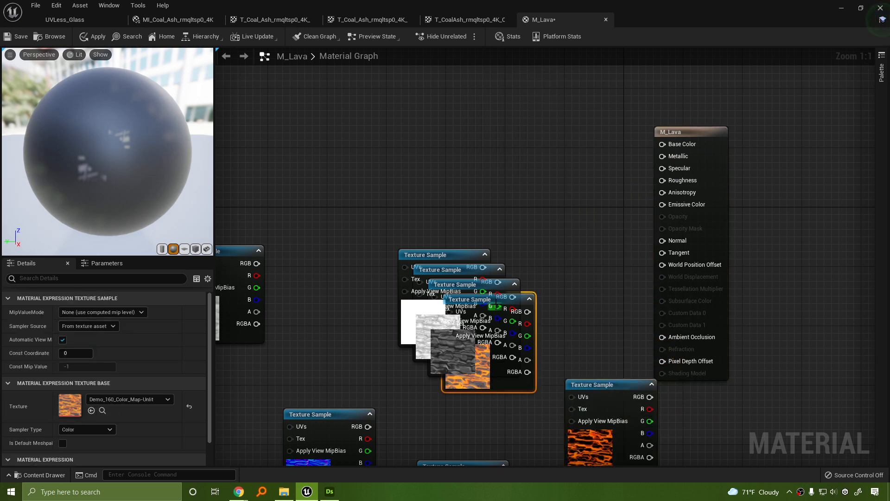
pyautogui.click(508, 284)
pyautogui.moveTo(508, 284); pyautogui.dragTo(533, 80)
pyautogui.click(438, 256)
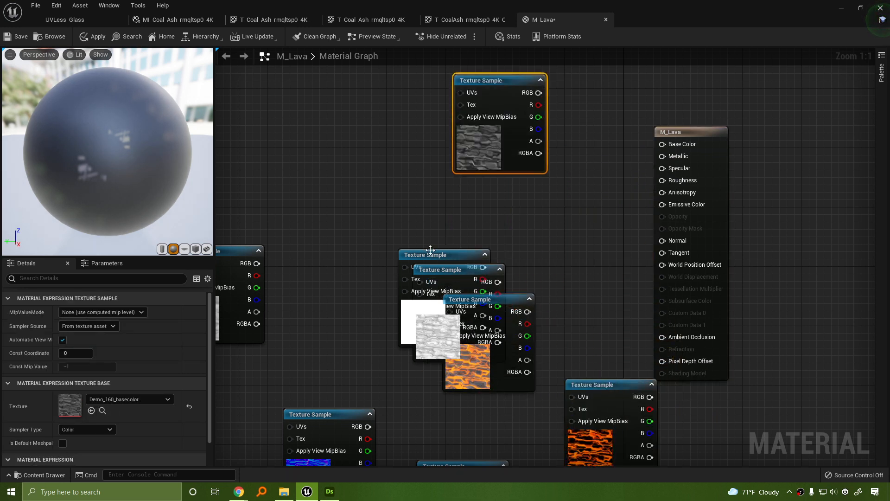
pyautogui.moveTo(438, 256); pyautogui.dragTo(665, 184)
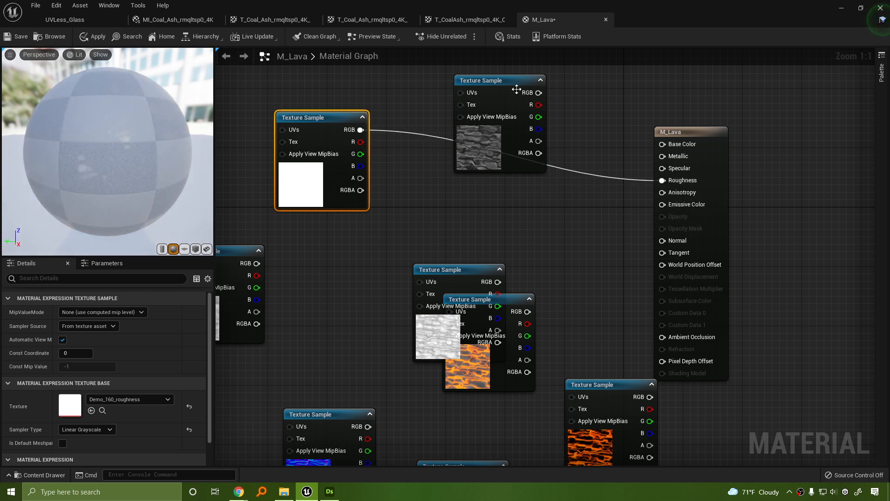
# Set the base color sample aside and connect the Demo_160_Color_Map-Unlit sample's RGB to Base Color.
pyautogui.moveTo(508, 83); pyautogui.dragTo(507, 69)
pyautogui.moveTo(615, 109); pyautogui.dragTo(614, 187, button='right')
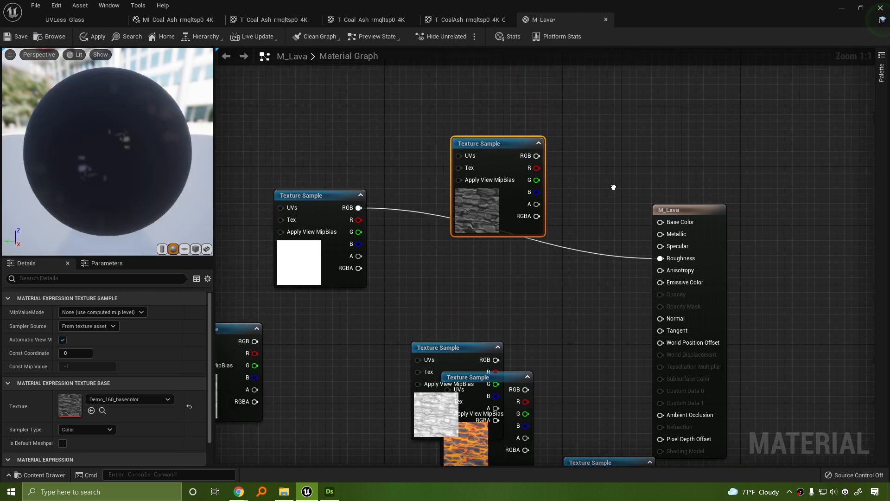
pyautogui.moveTo(480, 143); pyautogui.dragTo(317, 76)
pyautogui.moveTo(541, 191); pyautogui.dragTo(529, 84, button='right')
pyautogui.moveTo(496, 267); pyautogui.dragTo(513, 100)
pyautogui.moveTo(545, 112); pyautogui.dragTo(511, 266, button='right')
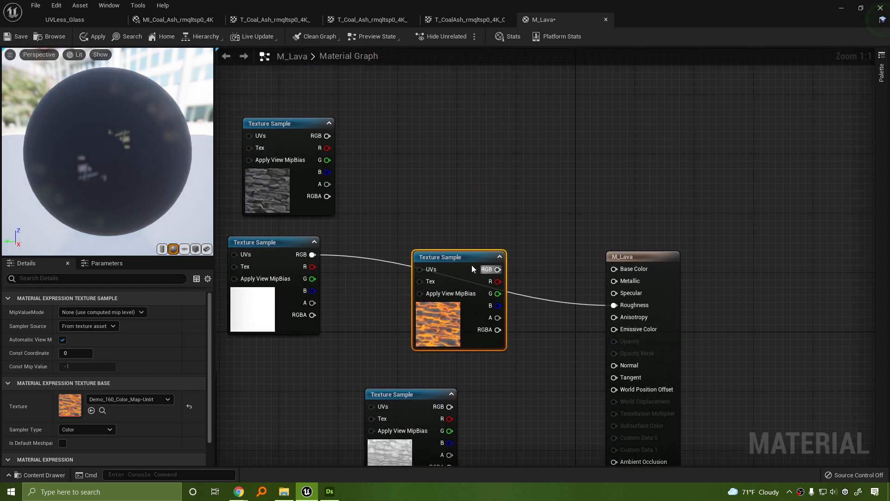
pyautogui.moveTo(456, 258); pyautogui.dragTo(613, 269)
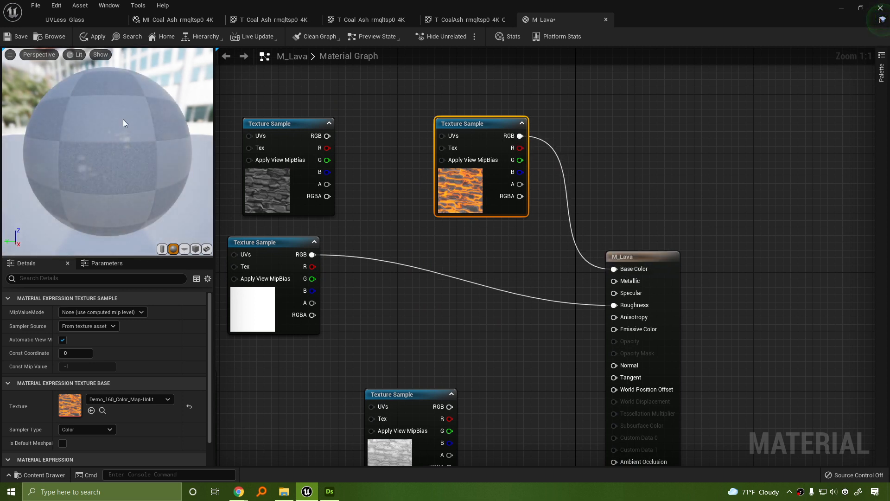
# Line up the roughness sample beneath the color map sample and preview the material on a plane.
pyautogui.moveTo(308, 243); pyautogui.dragTo(521, 257)
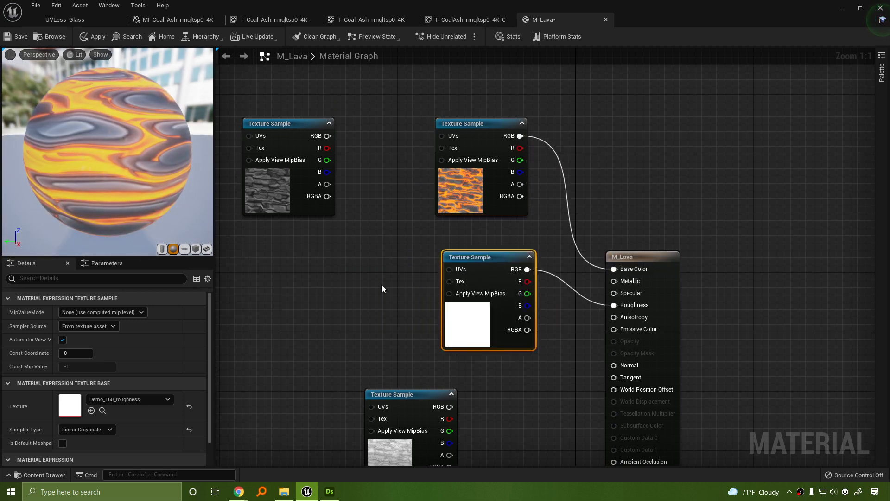
pyautogui.scroll(-5, 131, 159)
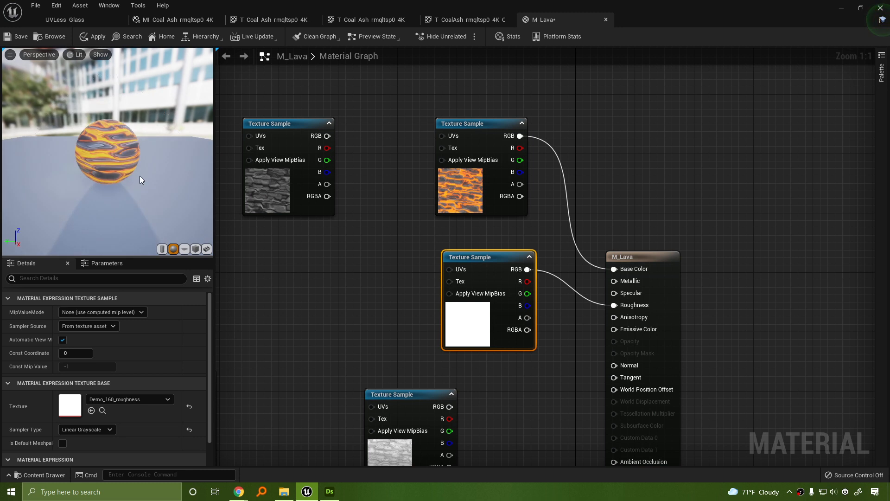
pyautogui.click(185, 249)
pyautogui.scroll(6, 118, 185)
pyautogui.moveTo(118, 185); pyautogui.dragTo(176, 173)
pyautogui.moveTo(480, 261); pyautogui.dragTo(473, 232)
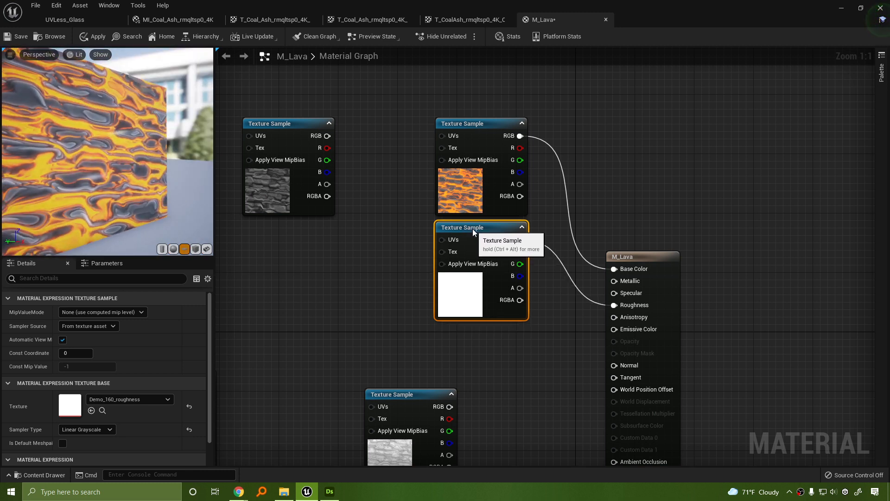
# Connect the Demo_160_ambientocclusion sample's RGB to Ambient Occlusion and place the sample near the M_Lava node.
pyautogui.click(367, 319)
pyautogui.moveTo(320, 307); pyautogui.dragTo(461, 170, button='right')
pyautogui.moveTo(541, 259)
pyautogui.mouseDown()
pyautogui.moveTo(566, 239)
pyautogui.moveTo(551, 246)
pyautogui.mouseUp()
pyautogui.moveTo(661, 256); pyautogui.dragTo(556, 292, button='right')
pyautogui.moveTo(496, 295); pyautogui.dragTo(651, 361)
pyautogui.moveTo(454, 284); pyautogui.dragTo(516, 297)
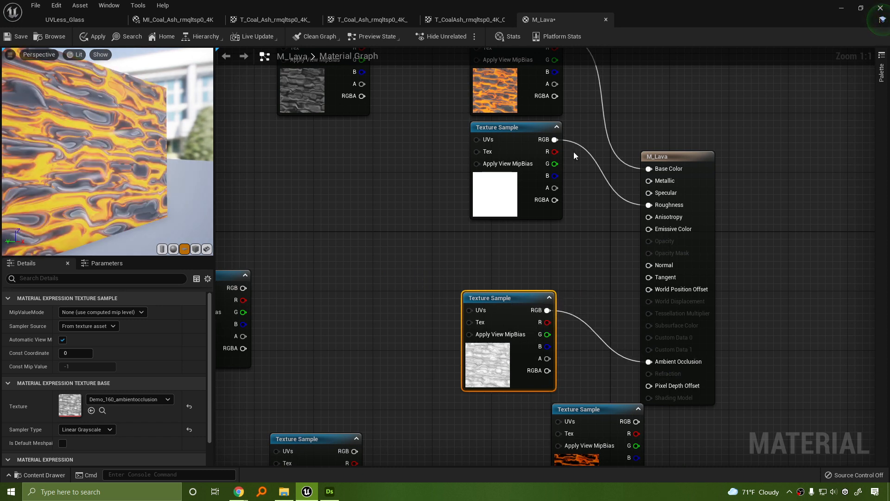
pyautogui.scroll(-2, 558, 139)
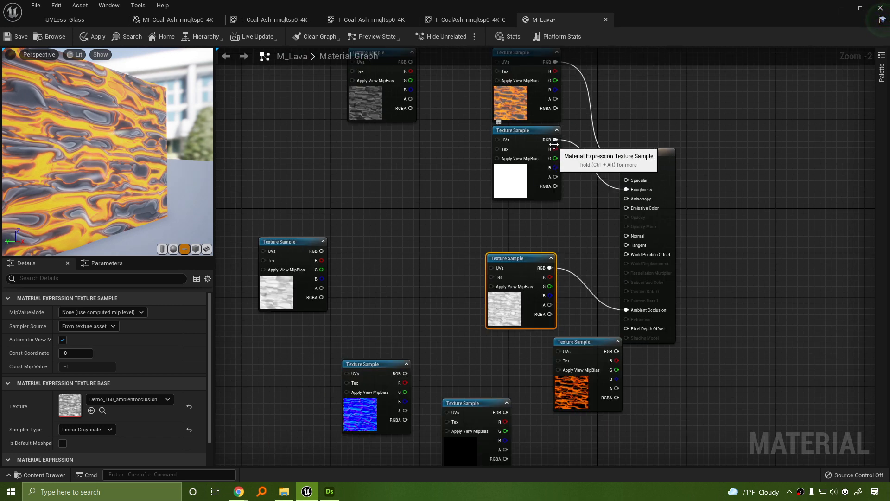
# Break the Roughness and Base Color links, preview the material with only ambient occlusion connected, and undo both breaks.
pyautogui.keyDown('alt'); pyautogui.click(555, 140); pyautogui.keyUp('alt')
pyautogui.moveTo(626, 101); pyautogui.dragTo(586, 158, button='right')
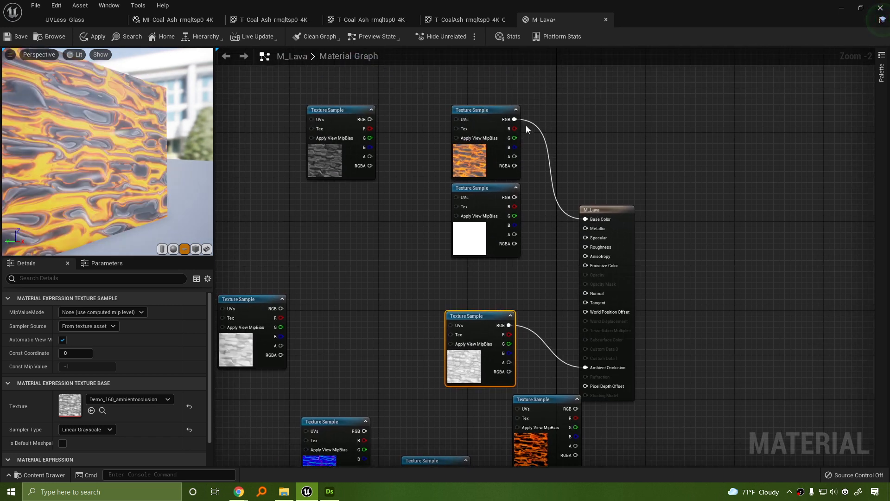
pyautogui.keyDown('alt'); pyautogui.click(515, 119); pyautogui.keyUp('alt')
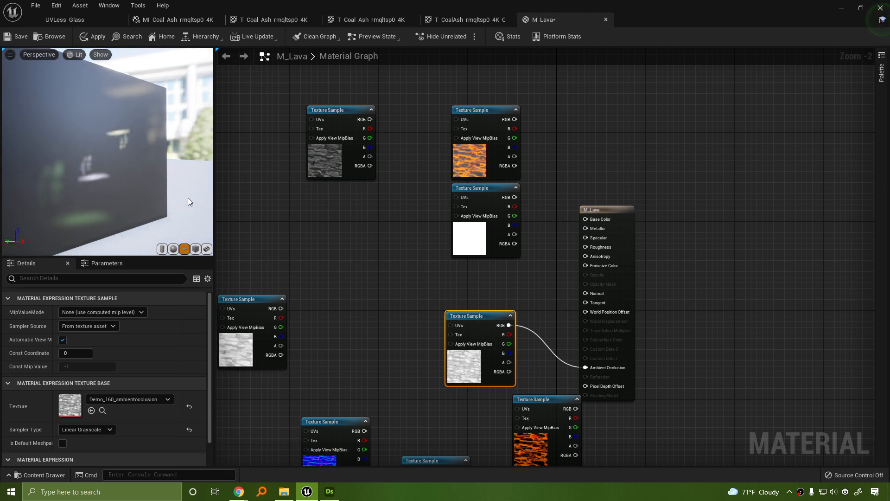
pyautogui.moveTo(187, 198); pyautogui.dragTo(111, 151)
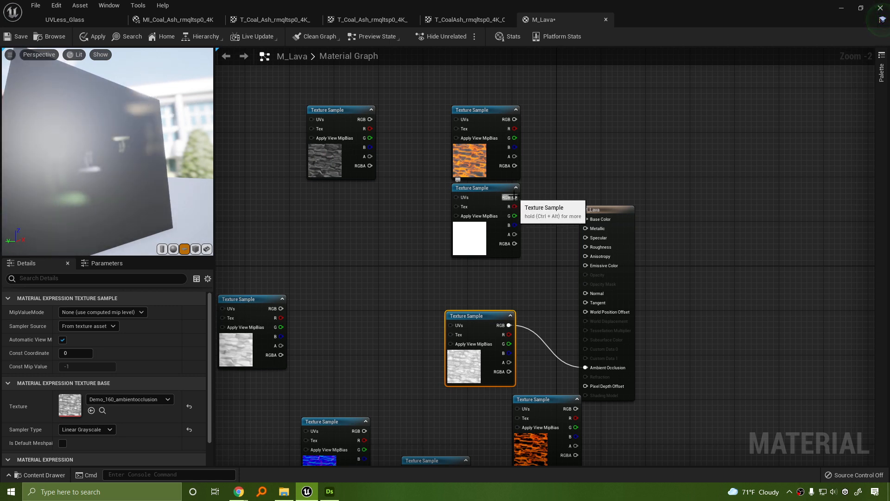
pyautogui.hotkey('ctrl', 'z')
pyautogui.hotkey('ctrl', 'z')
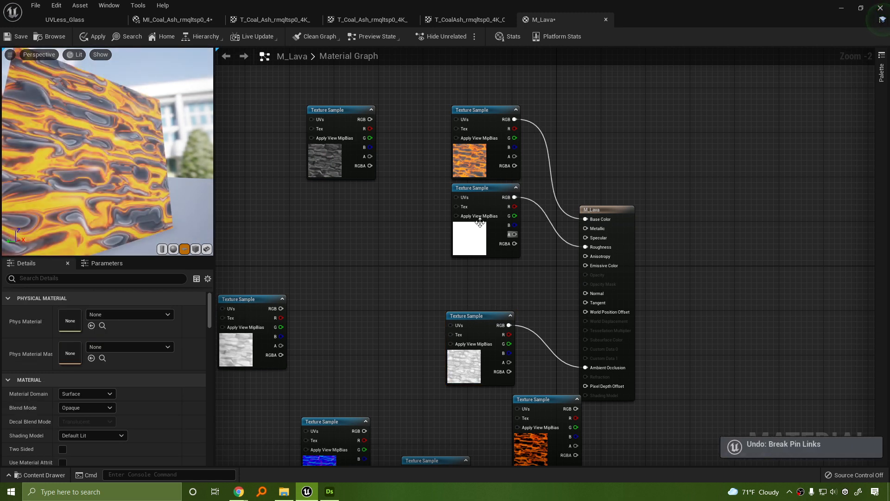
# Set the Demo_160_height sample aside, and connect the Demo_160_normal sample's RGB to Normal, placing it beneath the roughness sample.
pyautogui.click(252, 300)
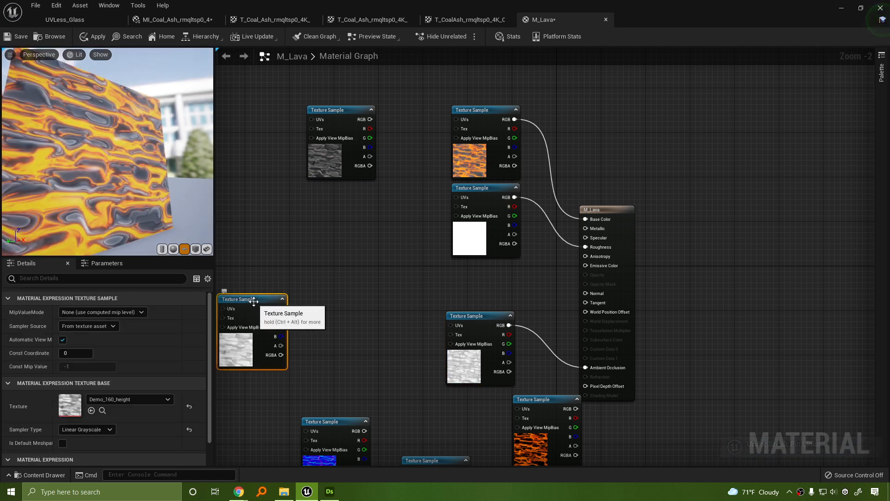
pyautogui.moveTo(254, 301); pyautogui.dragTo(231, 379)
pyautogui.moveTo(352, 335); pyautogui.dragTo(371, 268, button='right')
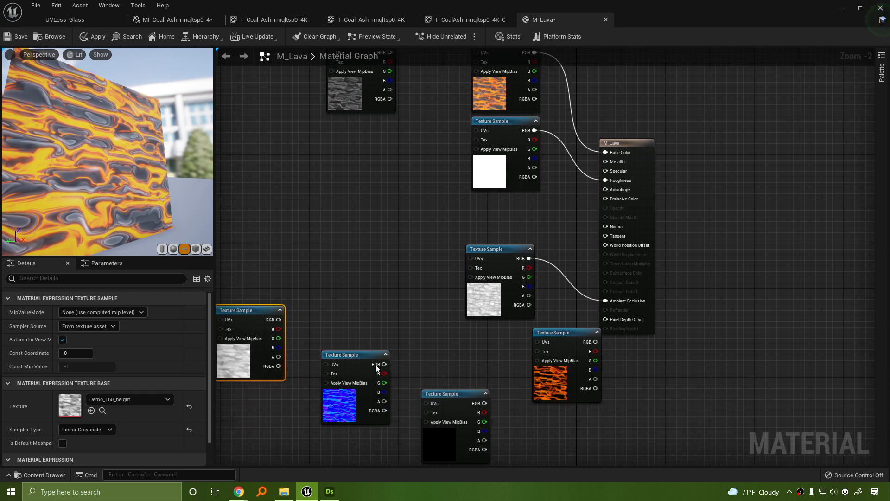
pyautogui.moveTo(353, 363); pyautogui.dragTo(605, 226)
pyautogui.moveTo(390, 245); pyautogui.dragTo(512, 200)
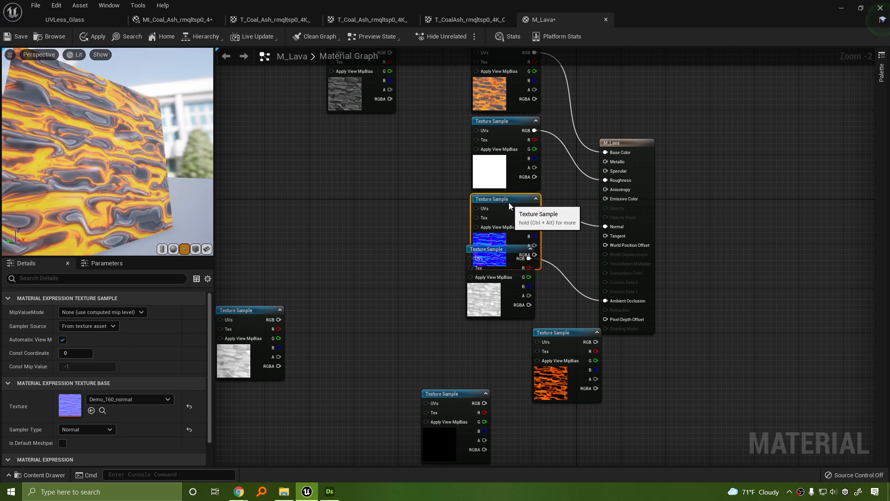
pyautogui.moveTo(496, 251)
pyautogui.mouseDown()
pyautogui.moveTo(499, 302)
pyautogui.moveTo(500, 251)
pyautogui.mouseUp()
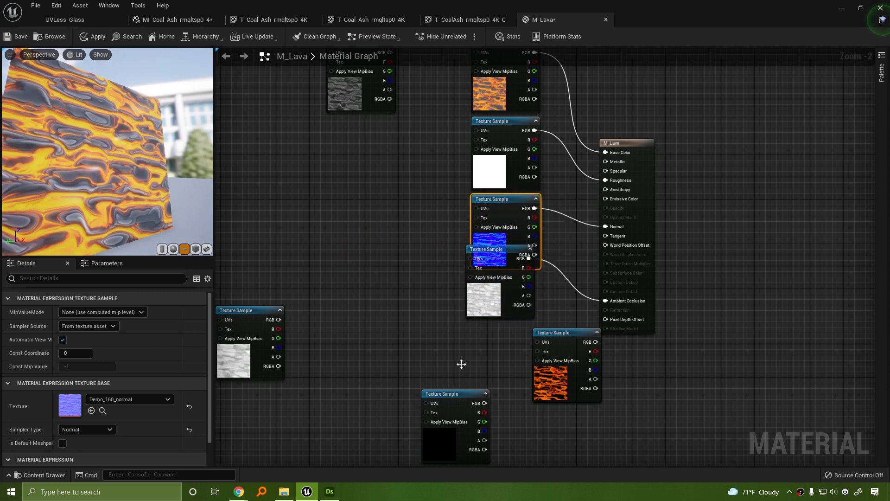
# Connect the Demo_160_metallic sample's RGB to Metallic, and shift the other samples to fit it above the roughness sample.
pyautogui.moveTo(444, 396); pyautogui.dragTo(605, 161)
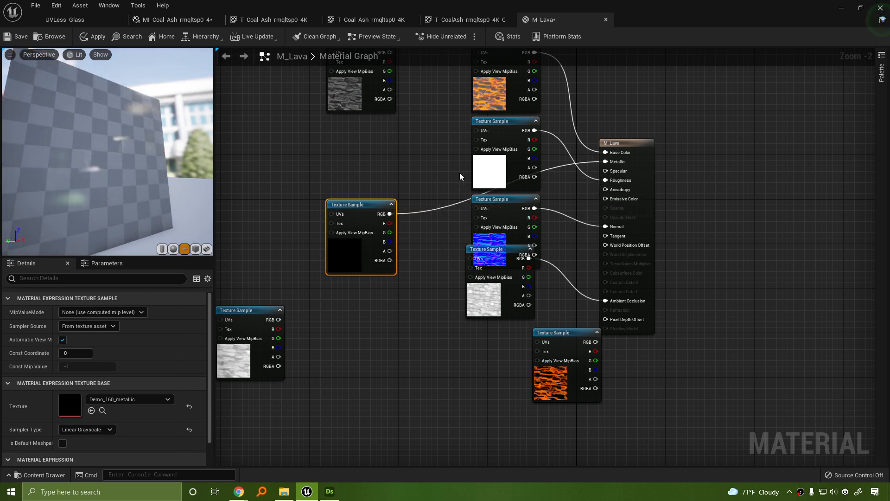
pyautogui.moveTo(460, 176); pyautogui.dragTo(523, 365)
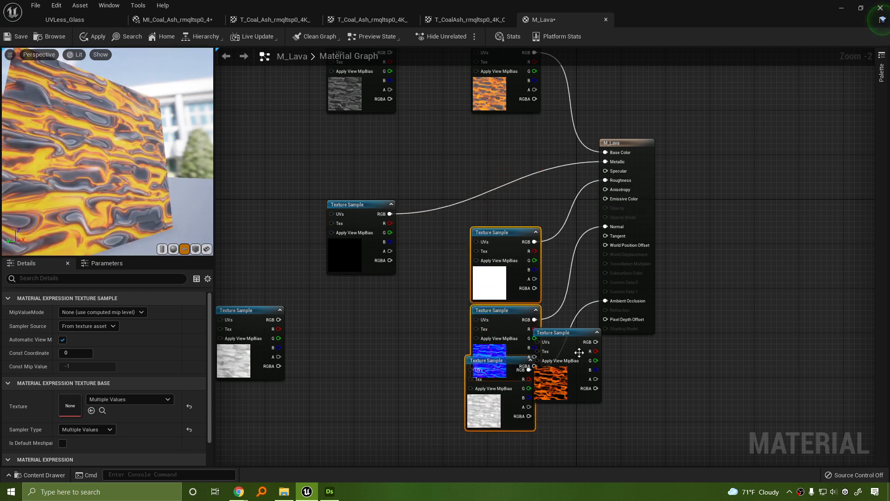
pyautogui.moveTo(579, 352); pyautogui.dragTo(646, 413)
pyautogui.moveTo(360, 216); pyautogui.dragTo(506, 157)
pyautogui.click(579, 168)
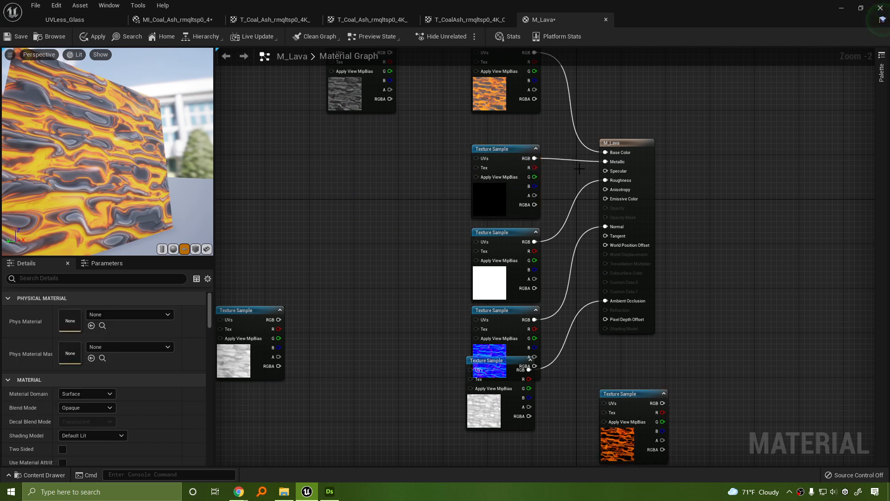
# Stack the Demo_160_basecolor sample directly above the color map sample and move the pair up, clear of the metallic sample.
pyautogui.moveTo(362, 172); pyautogui.dragTo(377, 242, button='right')
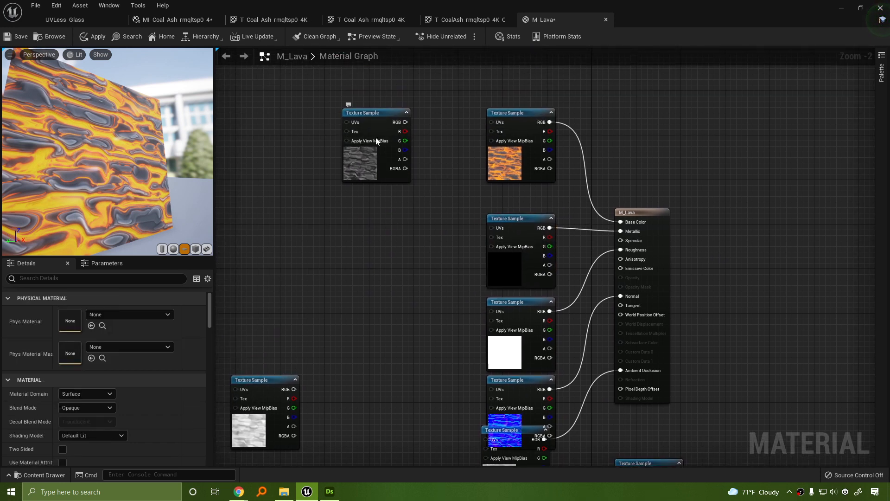
pyautogui.moveTo(390, 113); pyautogui.dragTo(533, 44)
pyautogui.moveTo(663, 127); pyautogui.dragTo(608, 198, button='right')
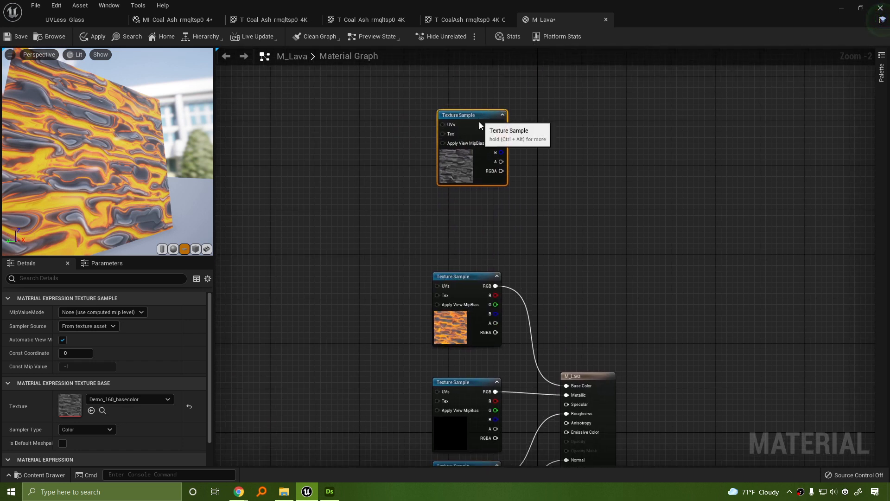
pyautogui.moveTo(481, 118); pyautogui.dragTo(474, 179)
pyautogui.moveTo(475, 277); pyautogui.dragTo(474, 261)
pyautogui.moveTo(390, 173); pyautogui.dragTo(480, 201)
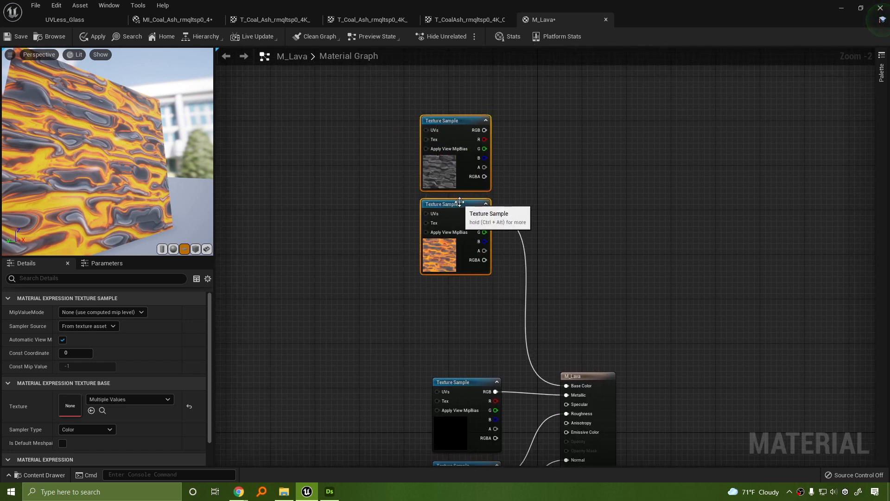
# Add a StaticSwitchParameter named Switch beside the two color samples.
pyautogui.rightClick(578, 191)
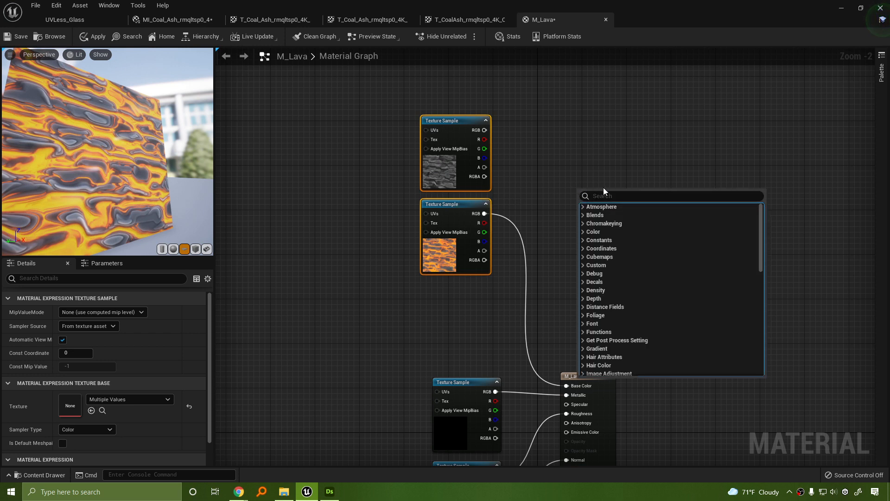
pyautogui.write('static swit')
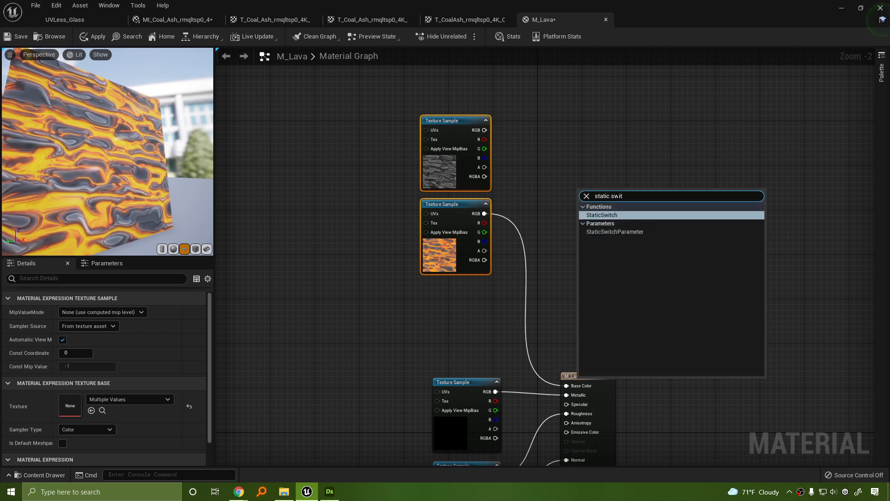
pyautogui.press('Down')
pyautogui.press('Return')
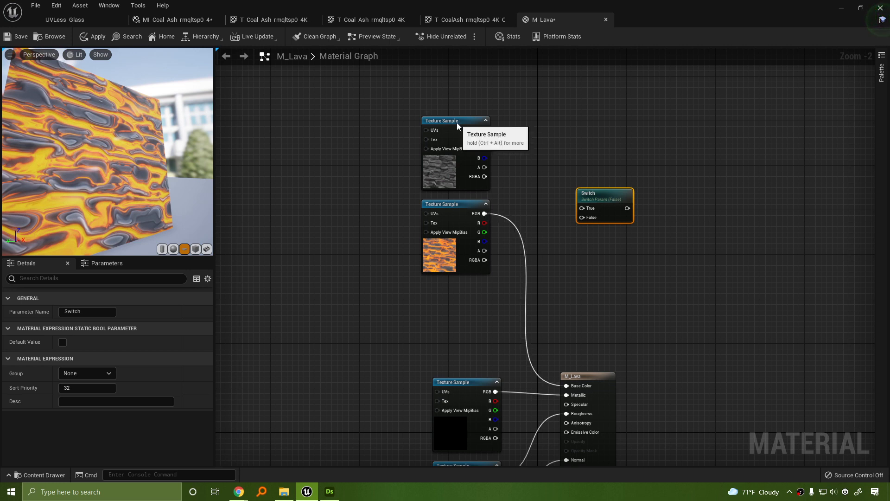
# Swap the order of the two color samples and connect the color map's RGB to the Switch's True and the base color's to False.
pyautogui.moveTo(457, 121); pyautogui.dragTo(457, 266)
pyautogui.moveTo(457, 204); pyautogui.dragTo(461, 126)
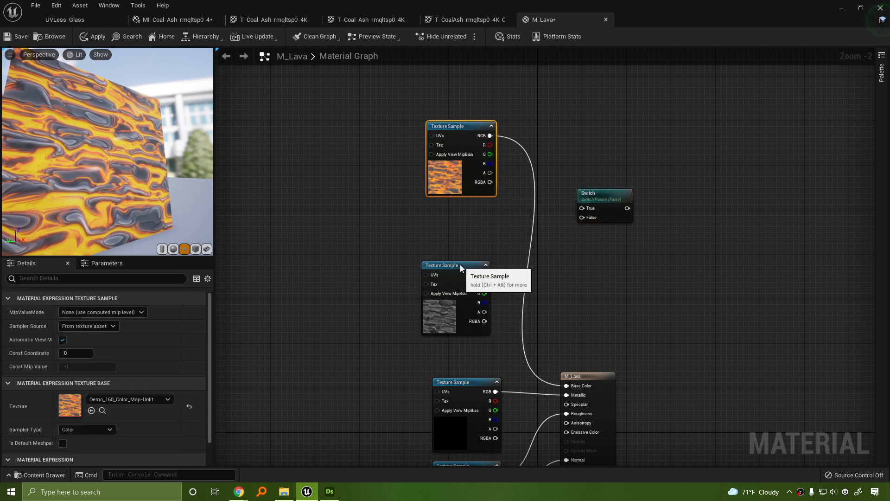
pyautogui.moveTo(462, 266); pyautogui.dragTo(462, 216)
pyautogui.moveTo(490, 135); pyautogui.dragTo(583, 209)
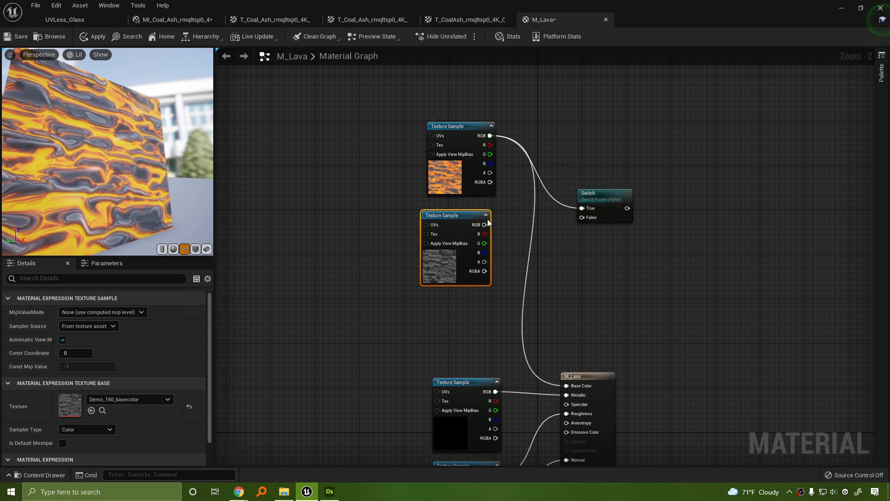
pyautogui.moveTo(484, 224); pyautogui.dragTo(585, 224)
# Turn on the Switch parameter's default value and connect its output to M_Lava's Base Color.
pyautogui.click(602, 204)
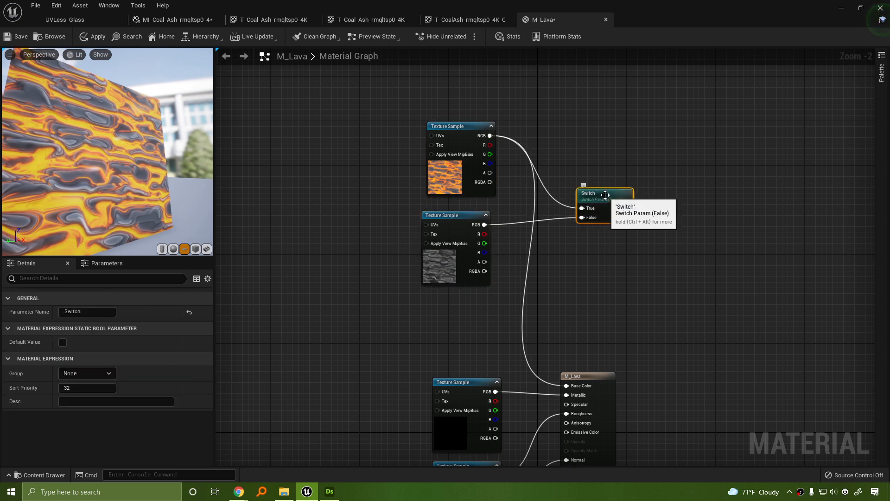
pyautogui.click(63, 341)
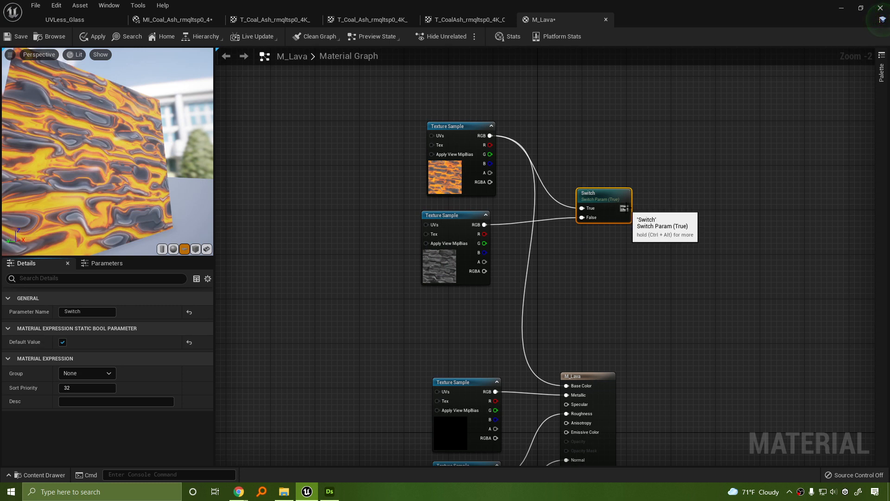
pyautogui.moveTo(626, 208); pyautogui.dragTo(567, 385)
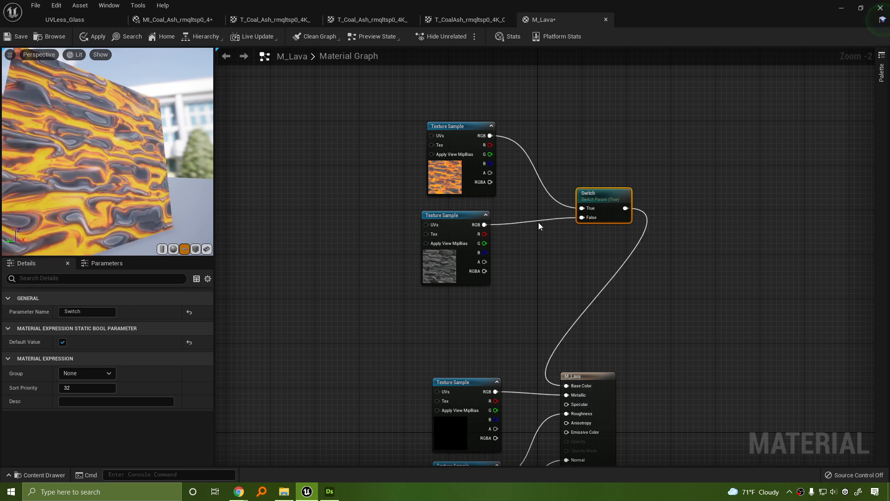
# Turn the Switch's default value off to preview the plain base color, and turn it back on.
pyautogui.click(63, 343)
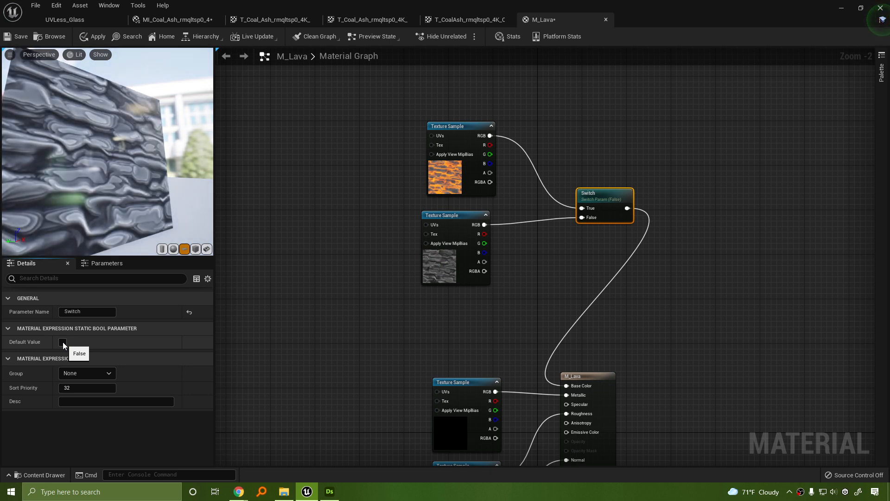
pyautogui.click(63, 342)
pyautogui.moveTo(503, 268); pyautogui.dragTo(532, 205, button='right')
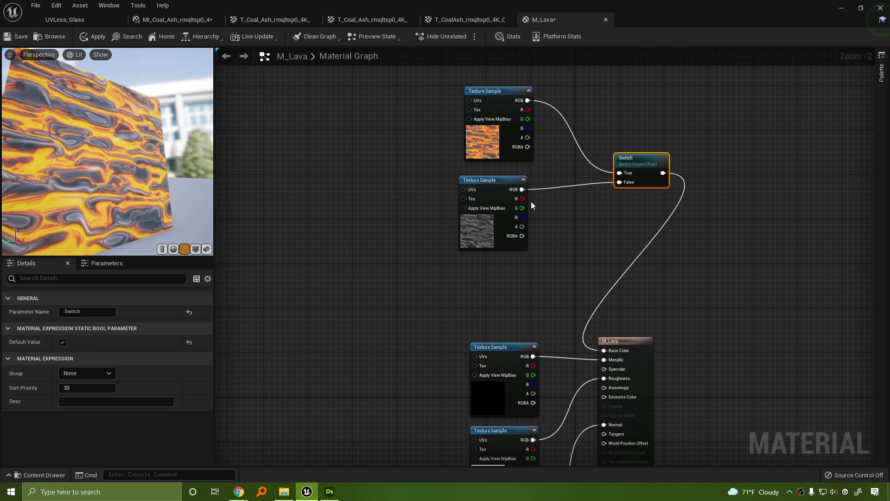
# Line up the metallic, roughness and normal samples in a column above the ambient occlusion sample.
pyautogui.click(508, 180)
pyautogui.moveTo(485, 304); pyautogui.dragTo(550, 153, button='right')
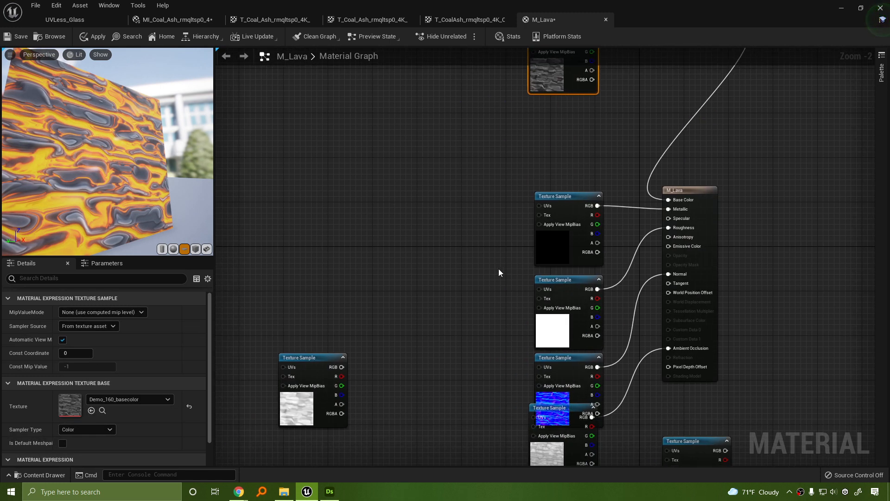
pyautogui.moveTo(499, 272); pyautogui.dragTo(466, 180, button='right')
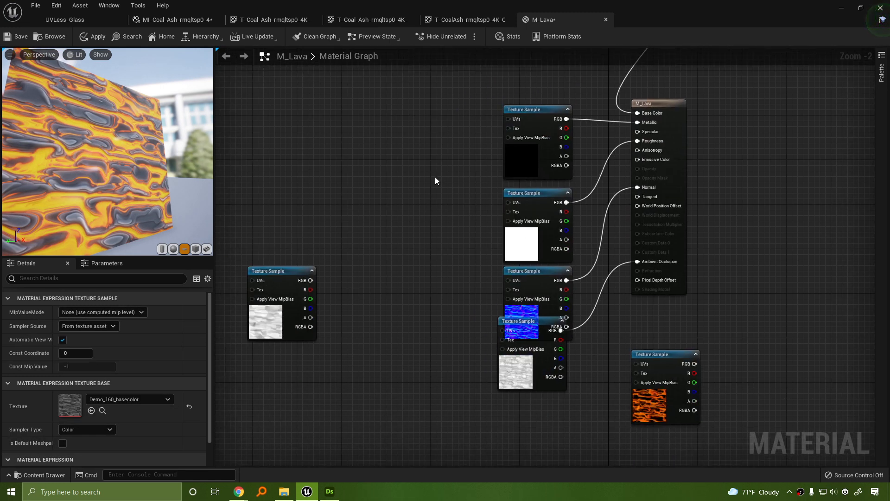
pyautogui.moveTo(451, 137); pyautogui.dragTo(544, 248)
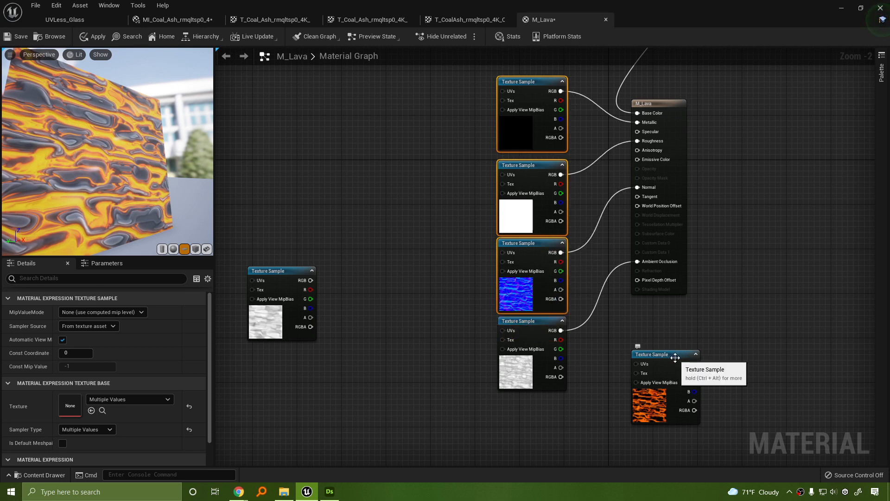
# Move the Demo_160_Emissive sample into the open space below the M_Lava node.
pyautogui.moveTo(772, 366); pyautogui.dragTo(695, 254, button='right')
pyautogui.moveTo(599, 249); pyautogui.dragTo(497, 344)
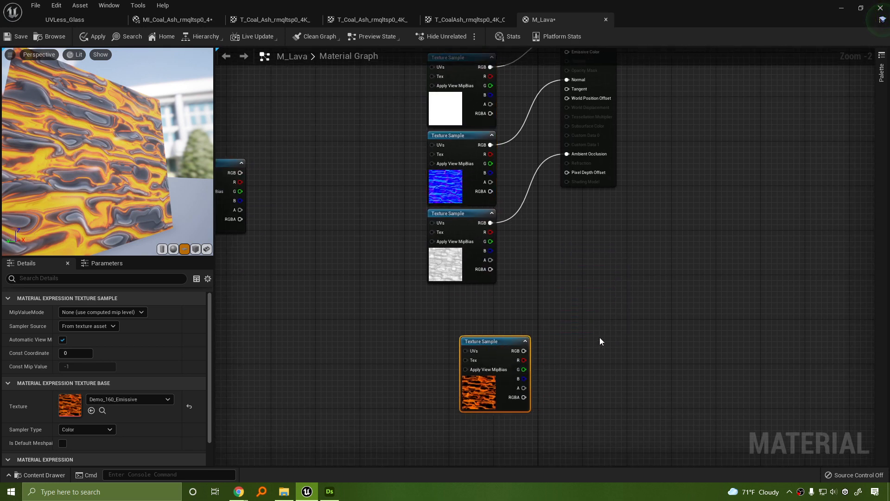
pyautogui.moveTo(600, 341); pyautogui.dragTo(530, 321, button='right')
pyautogui.moveTo(430, 323); pyautogui.dragTo(552, 284)
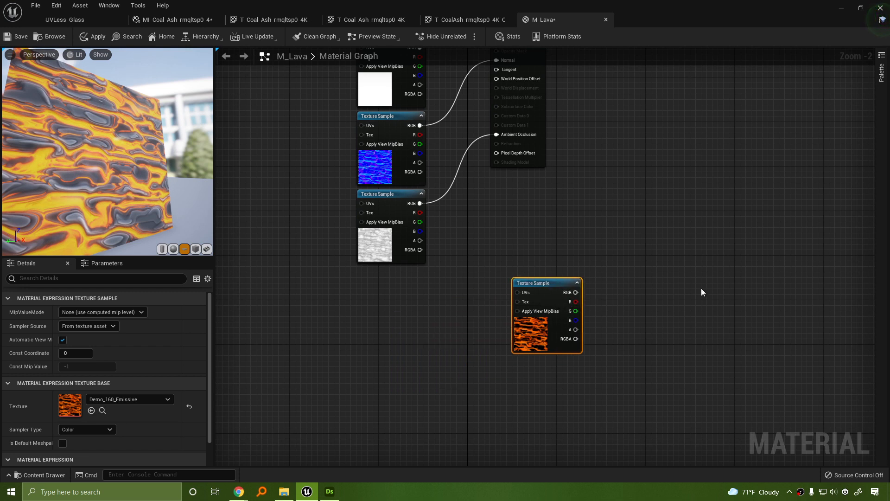
pyautogui.moveTo(693, 313); pyautogui.dragTo(621, 324, button='right')
pyautogui.click(571, 368)
pyautogui.moveTo(587, 373); pyautogui.dragTo(575, 364, button='right')
pyautogui.click(543, 388)
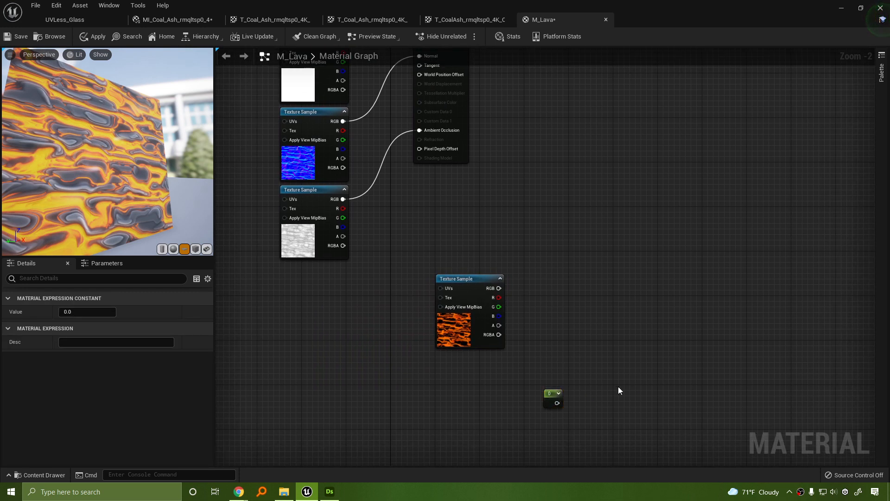
pyautogui.press('Delete')
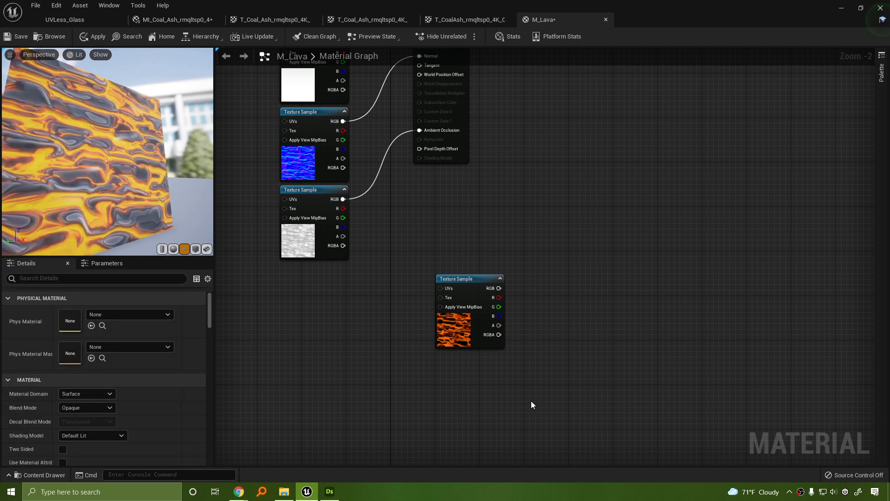
# Create a scalar parameter named Emissive Power and place it beneath the Demo_160_Emissive sample.
pyautogui.click(532, 405)
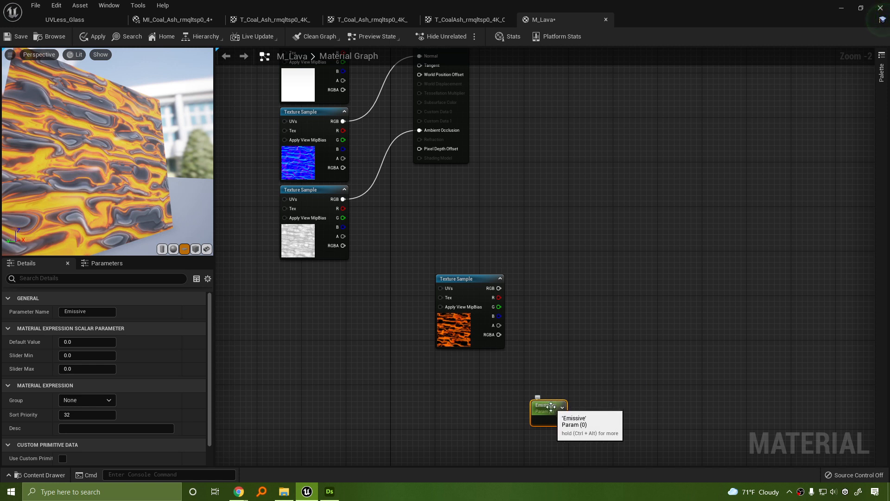
pyautogui.moveTo(545, 407); pyautogui.dragTo(465, 379)
pyautogui.moveTo(450, 411); pyautogui.dragTo(451, 410)
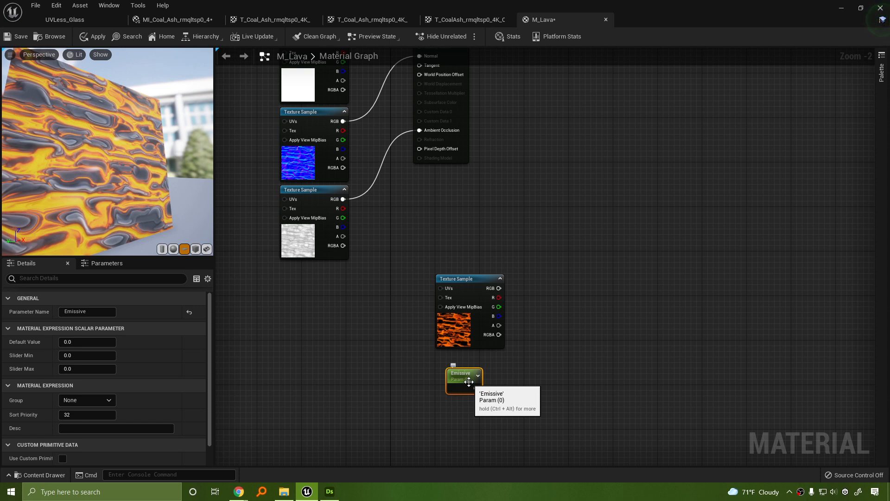
pyautogui.moveTo(463, 380); pyautogui.dragTo(486, 385)
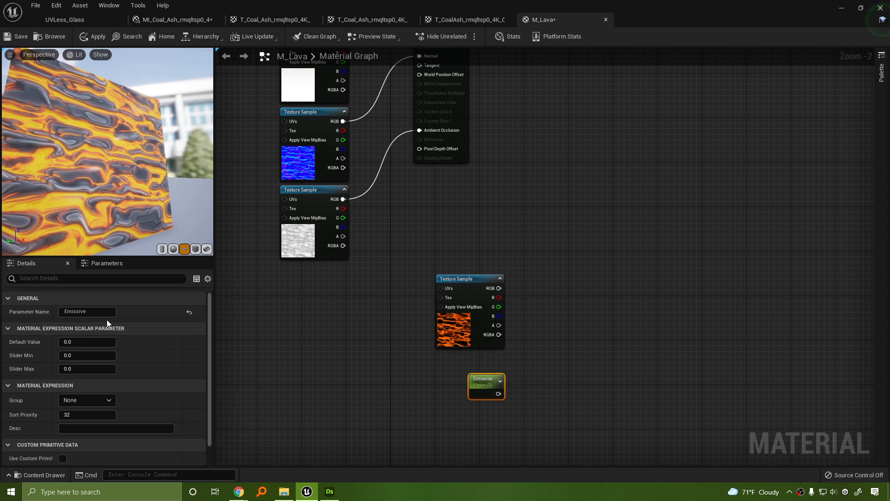
pyautogui.click(98, 311)
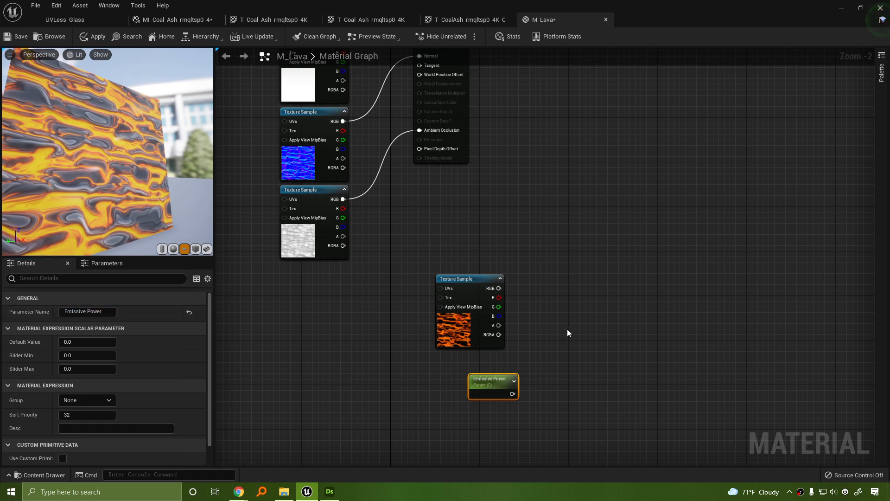
# Add a Multiply node fed by the Demo_160_Emissive sample's RGB in A and the Emissive Power parameter in B.
pyautogui.click(617, 369)
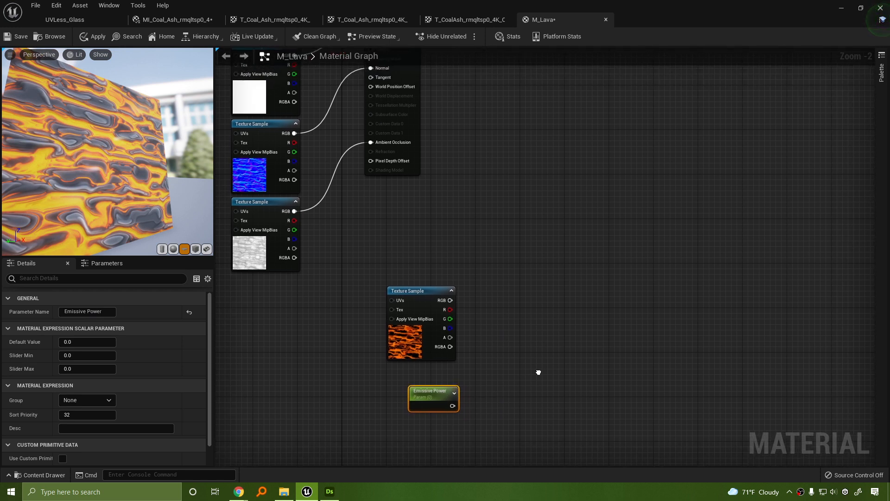
pyautogui.click(529, 346)
pyautogui.click(538, 293)
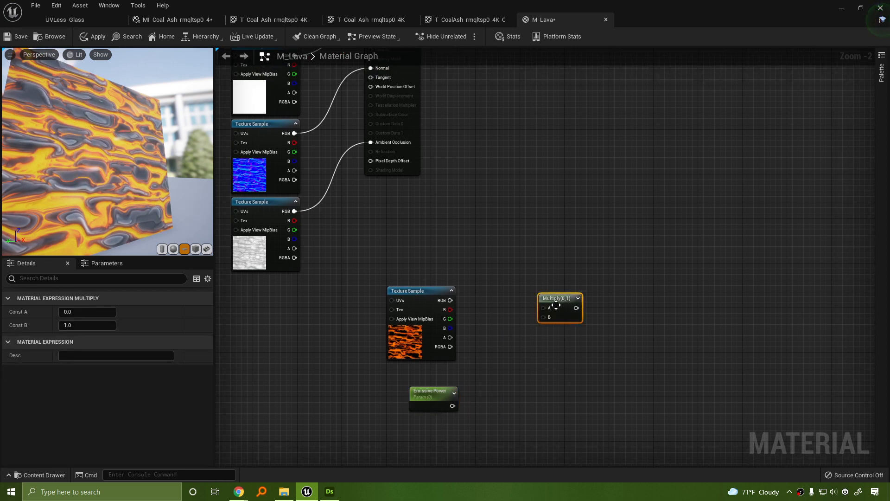
pyautogui.moveTo(556, 293); pyautogui.dragTo(545, 314)
pyautogui.moveTo(452, 407); pyautogui.dragTo(531, 337)
pyautogui.moveTo(452, 300); pyautogui.dragTo(532, 328)
# Move the emissive sample, Emissive Power parameter and Multiply node together to the open space left of the metallic and roughness samples.
pyautogui.moveTo(431, 235); pyautogui.dragTo(557, 408, button='right')
pyautogui.scroll(-3, 560, 374)
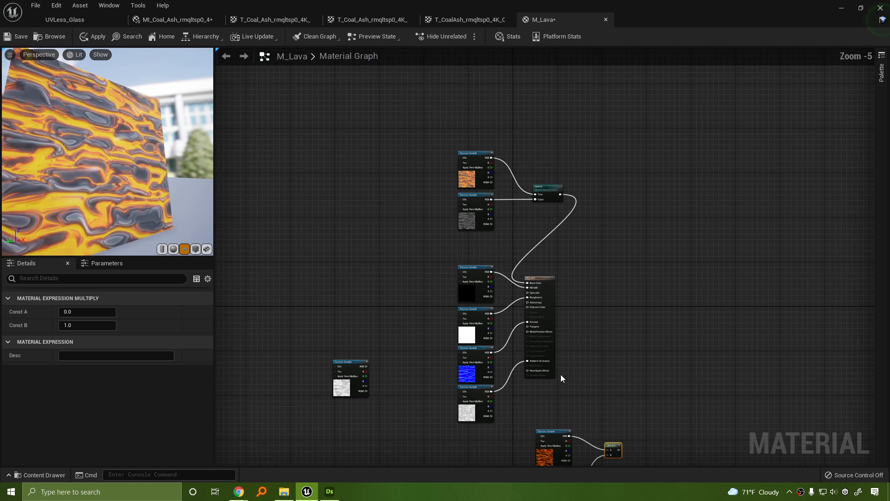
pyautogui.scroll(2, 559, 343)
pyautogui.scroll(-2, 537, 171)
pyautogui.moveTo(554, 143)
pyautogui.mouseDown(button='right')
pyautogui.moveTo(547, 181)
pyautogui.moveTo(558, 153)
pyautogui.mouseUp(button='right')
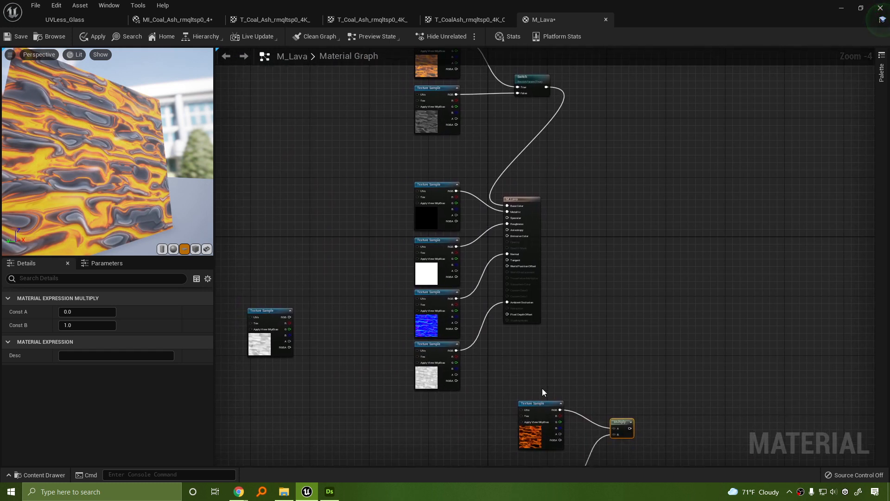
pyautogui.moveTo(617, 341); pyautogui.dragTo(637, 271, button='right')
pyautogui.moveTo(532, 319); pyautogui.dragTo(588, 415)
pyautogui.keyDown('ctrl'); pyautogui.click(645, 350); pyautogui.keyUp('ctrl')
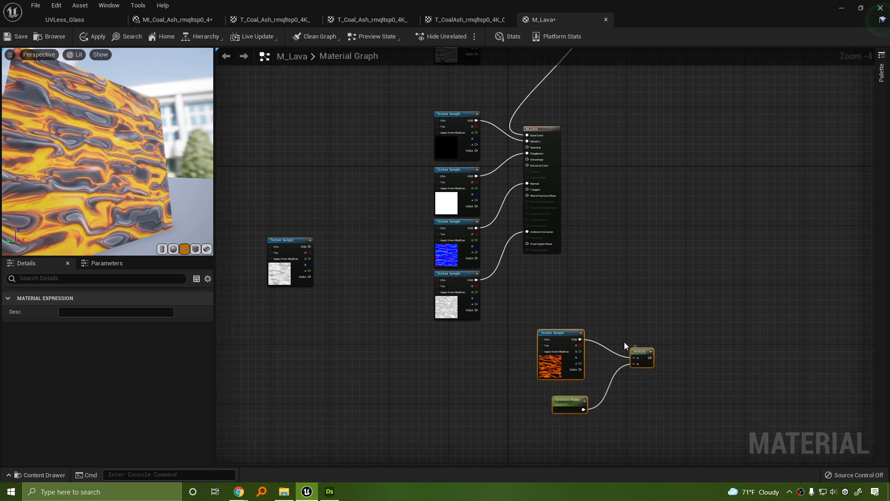
pyautogui.moveTo(644, 350); pyautogui.dragTo(418, 164)
pyautogui.scroll(4, 516, 183)
# Connect the Multiply output to M_Lava's Emissive Color and disconnect the Base Color input.
pyautogui.moveTo(671, 245); pyautogui.dragTo(755, 321, button='right')
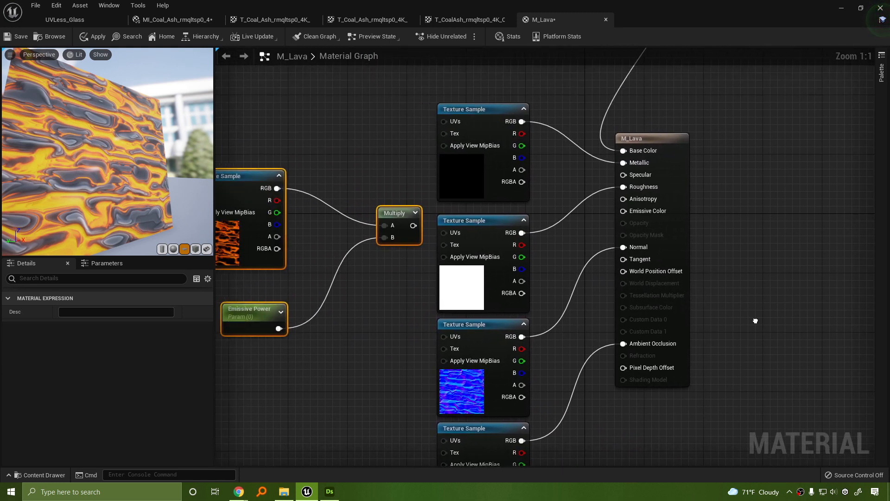
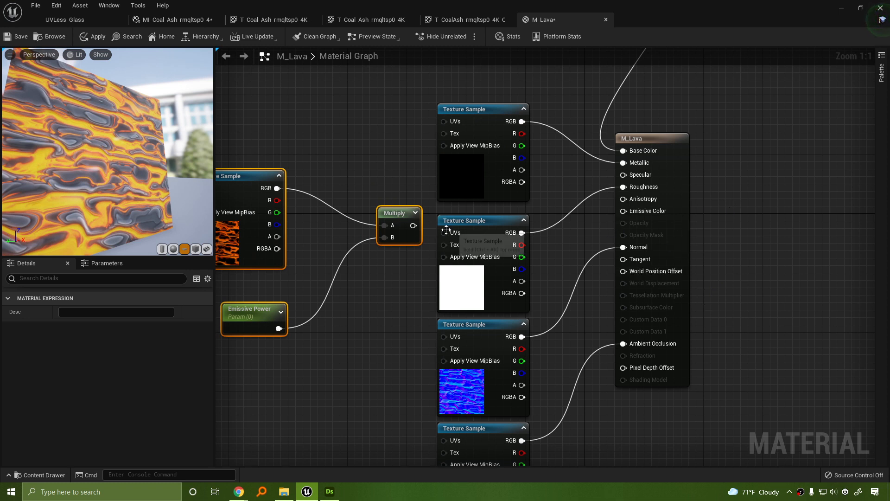
pyautogui.moveTo(413, 225); pyautogui.dragTo(624, 211)
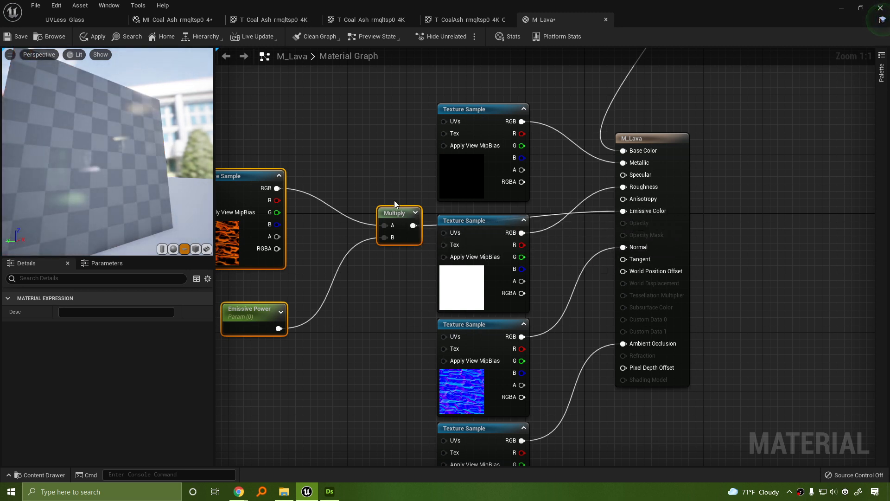
pyautogui.keyDown('alt'); pyautogui.click(624, 150); pyautogui.keyUp('alt')
# Set the Emissive Power parameter's default value to 50 and examine the glow on the whole preview plane.
pyautogui.moveTo(355, 179); pyautogui.dragTo(551, 172, button='right')
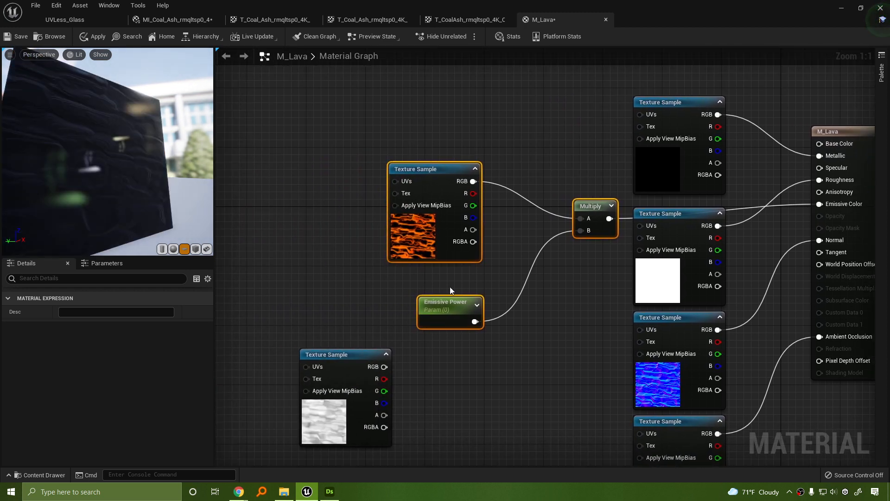
pyautogui.click(448, 311)
pyautogui.click(88, 341)
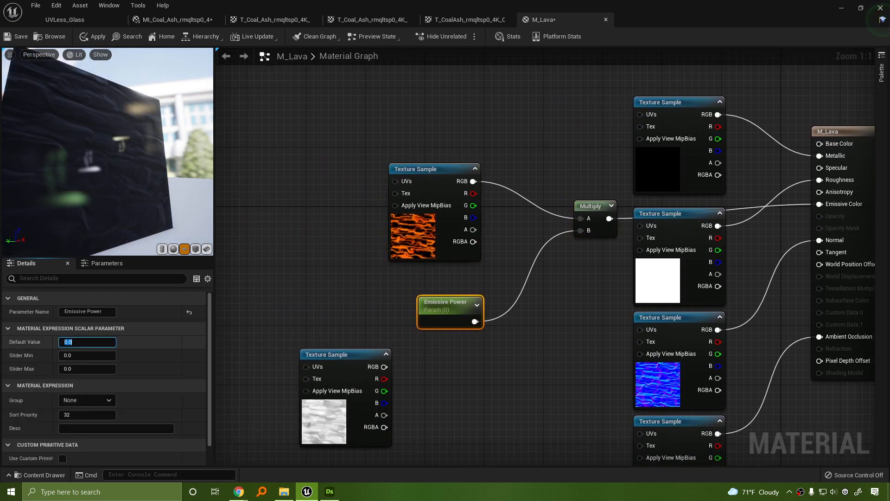
pyautogui.write('50')
pyautogui.press('Return')
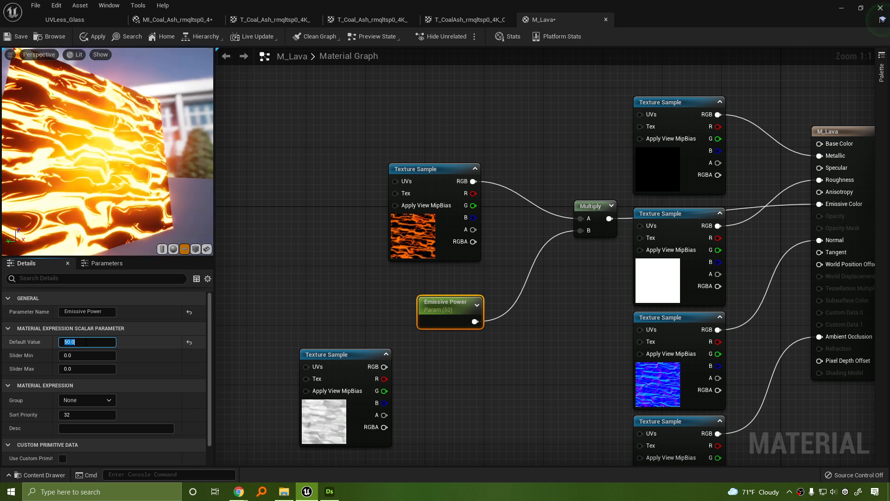
pyautogui.moveTo(33, 201); pyautogui.dragTo(139, 157)
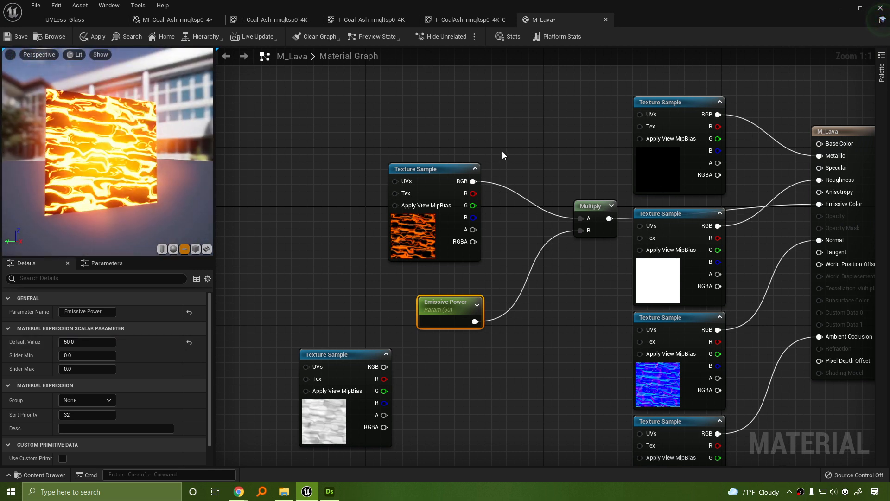
# Reconnect the Switch node's output to M_Lava's Base Color input.
pyautogui.click(489, 163)
pyautogui.scroll(-3, 457, 135)
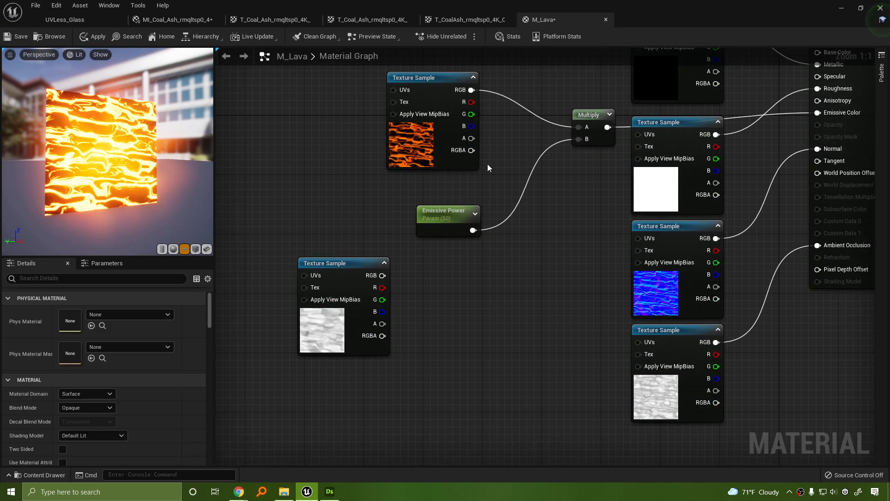
pyautogui.moveTo(487, 163); pyautogui.dragTo(454, 343, button='right')
pyautogui.moveTo(459, 141); pyautogui.dragTo(360, 276, button='right')
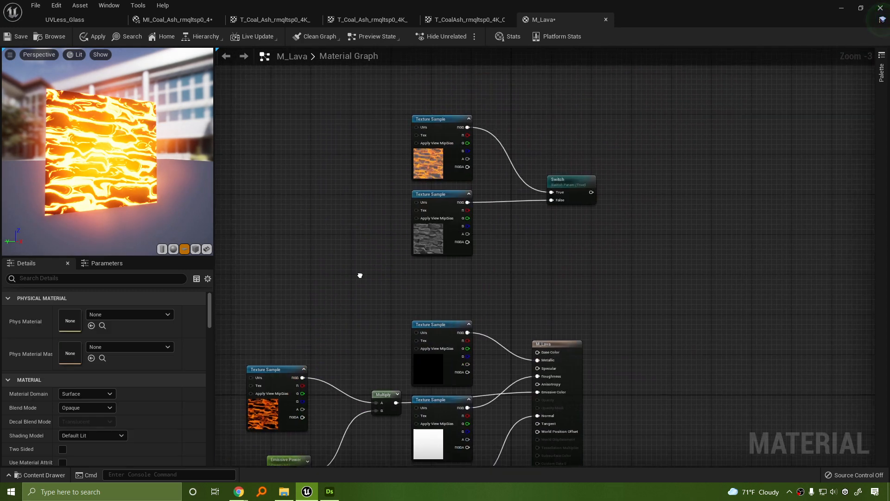
pyautogui.moveTo(585, 235); pyautogui.dragTo(610, 189, button='right')
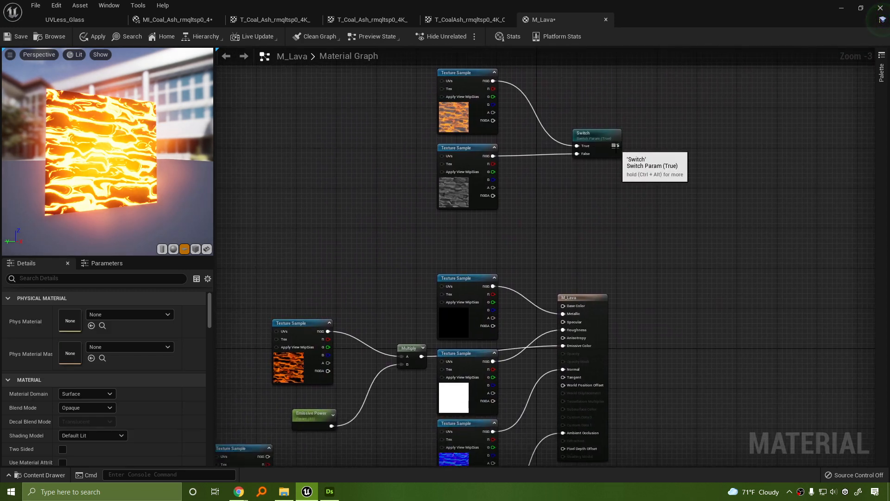
pyautogui.moveTo(616, 147); pyautogui.dragTo(566, 307)
# Turn off the Switch's default value to preview the emissive over the plain base color.
pyautogui.click(593, 135)
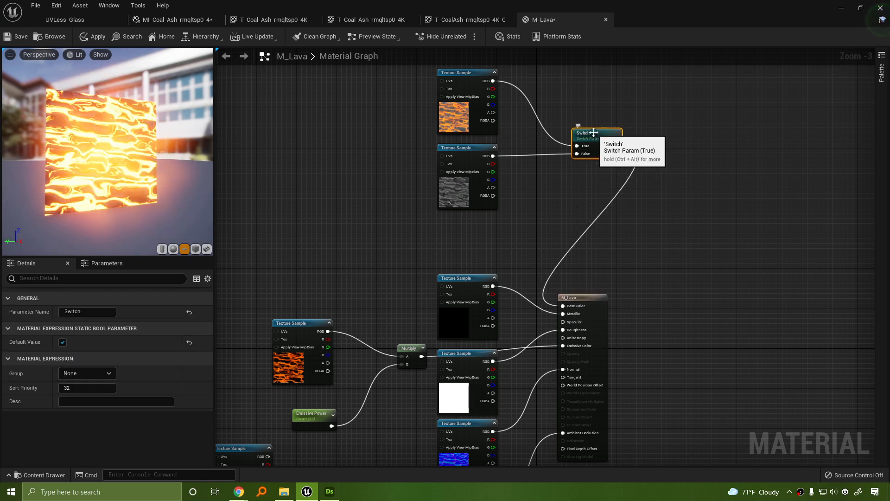
pyautogui.click(63, 341)
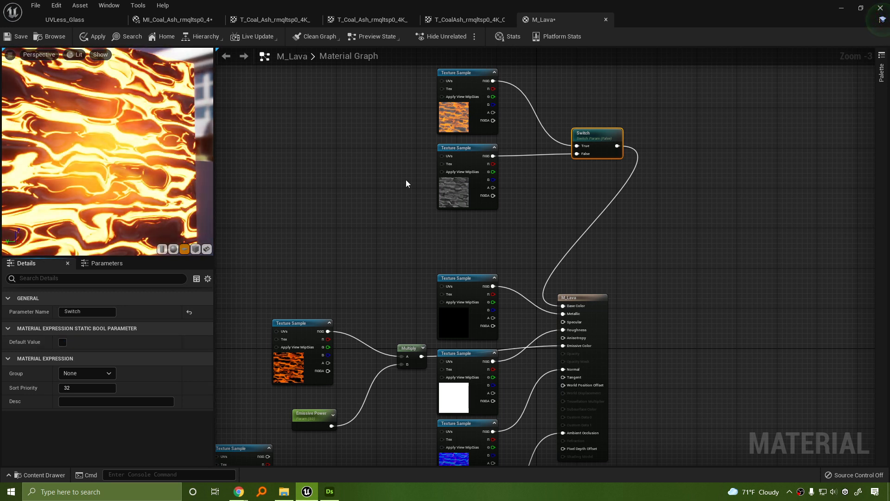
# Disconnect the Demo_160_Color_Map-Unlit sample from the Switch's True input and undo the disconnection.
pyautogui.moveTo(364, 204); pyautogui.dragTo(445, 246, button='right')
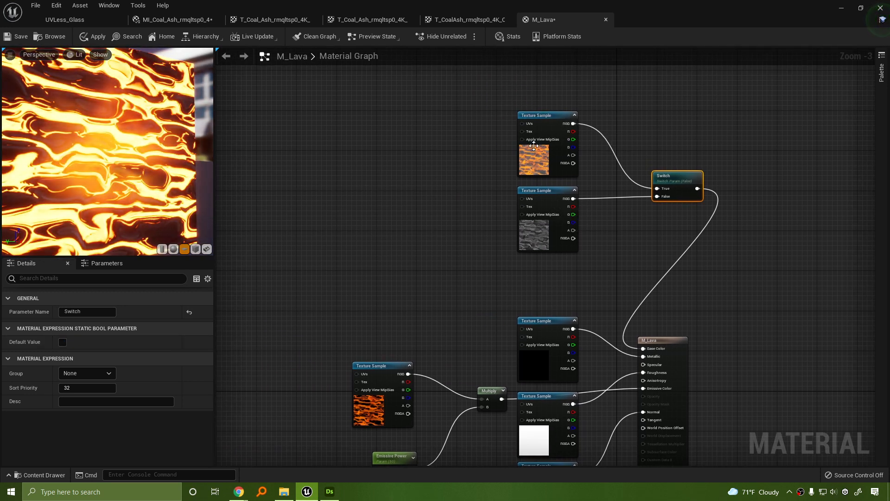
pyautogui.keyDown('alt'); pyautogui.click(657, 189); pyautogui.keyUp('alt')
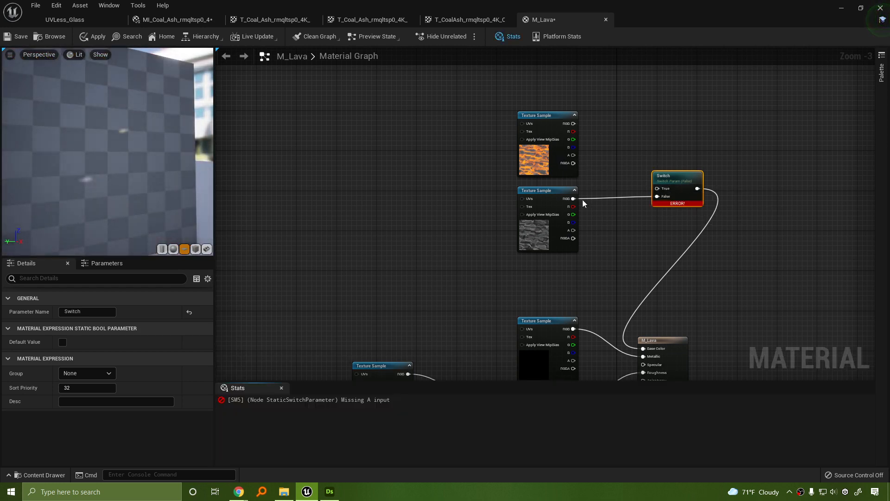
pyautogui.hotkey('ctrl', 'z')
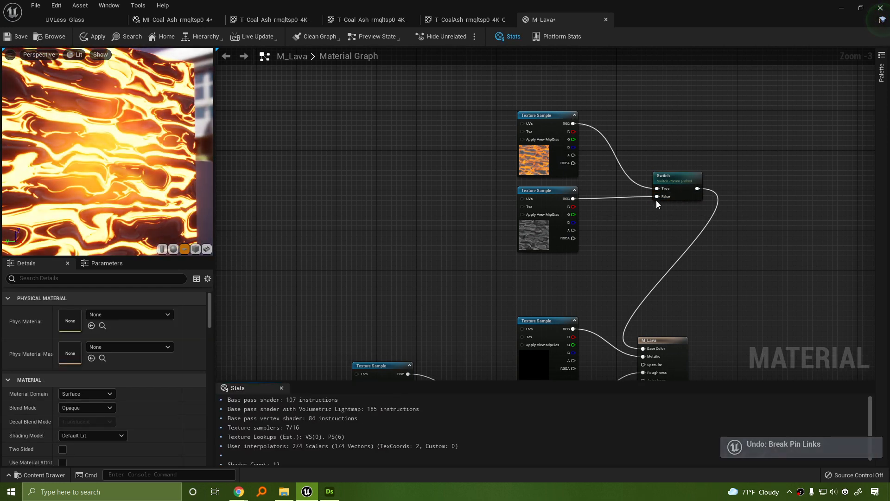
# Toggle the Switch's default value on and back off to compare both base colors in the preview.
pyautogui.click(558, 158)
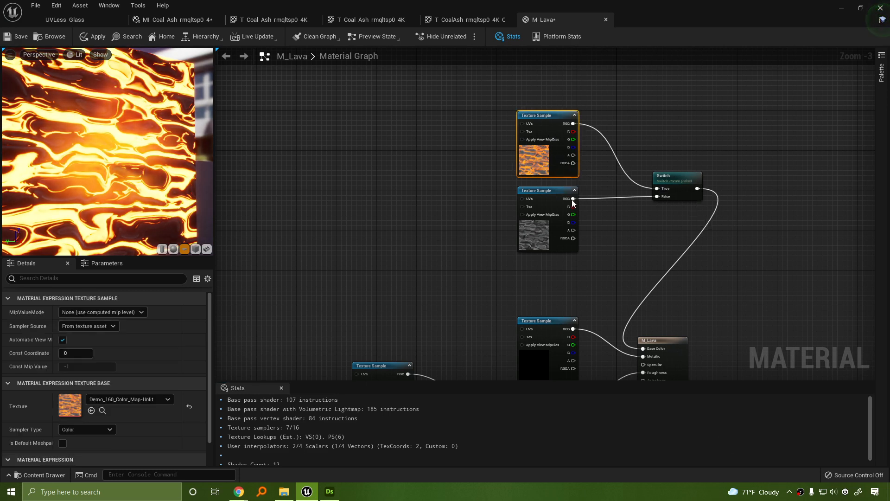
pyautogui.click(673, 176)
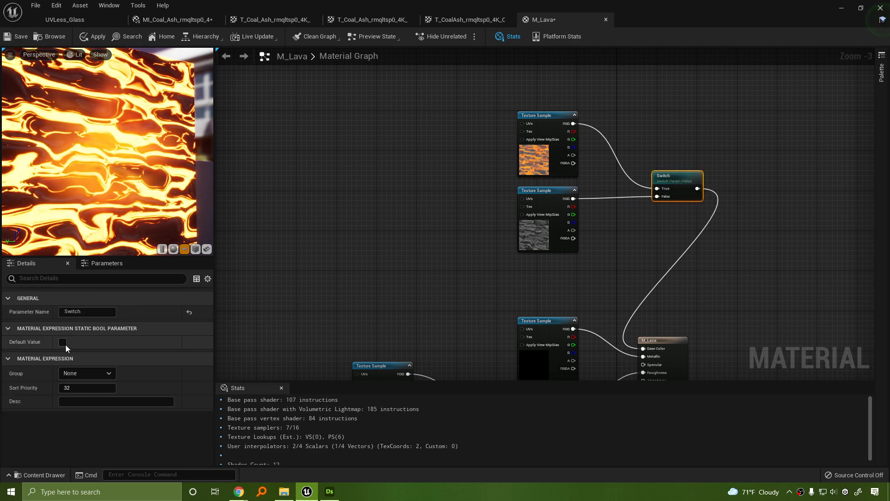
pyautogui.click(63, 343)
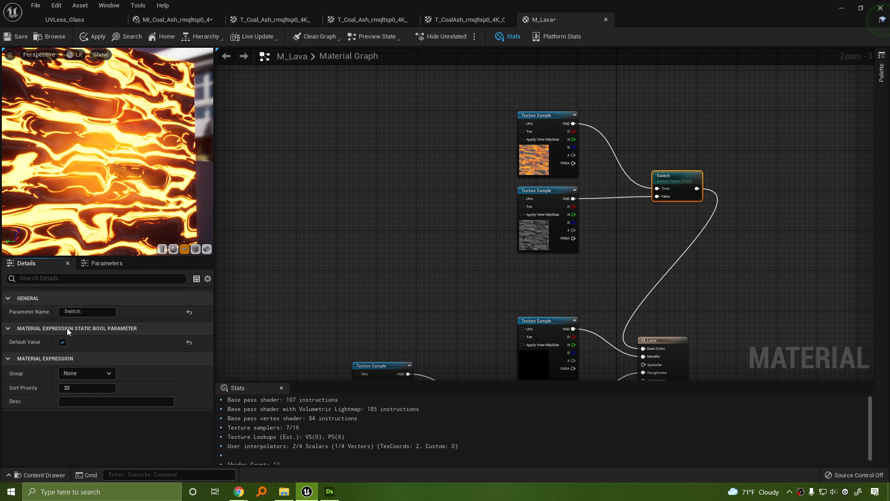
pyautogui.click(62, 342)
# Set the Emissive Power parameter's default value to 25.
pyautogui.moveTo(429, 295); pyautogui.dragTo(420, 134, button='right')
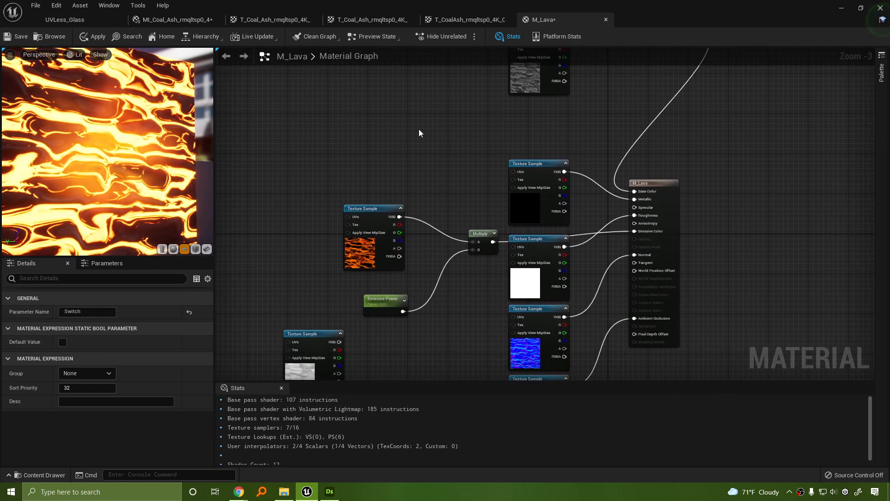
pyautogui.click(394, 299)
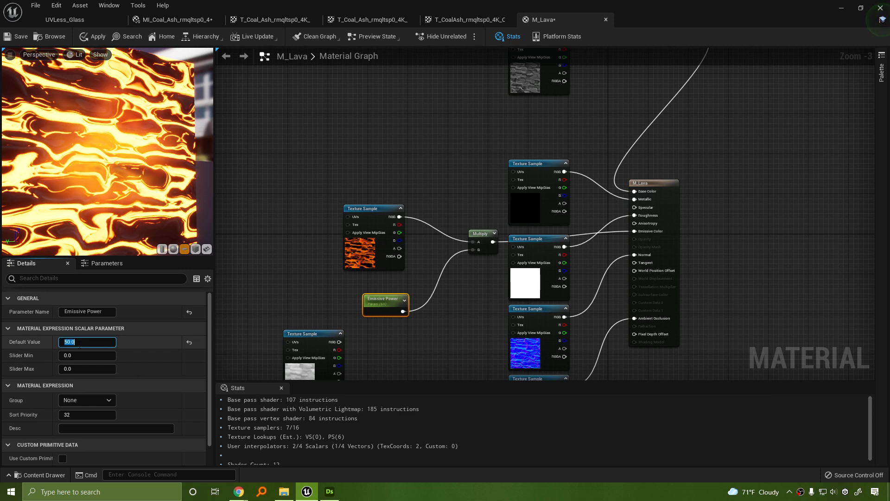
pyautogui.press('Return')
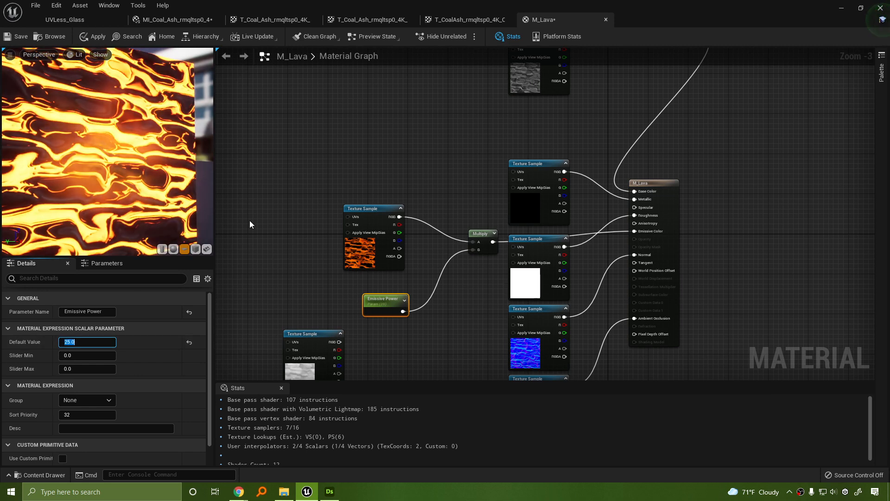
# Turn the Switch's default value back on so the base color comes from its True input.
pyautogui.moveTo(395, 121); pyautogui.dragTo(268, 250, button='right')
pyautogui.click(533, 149)
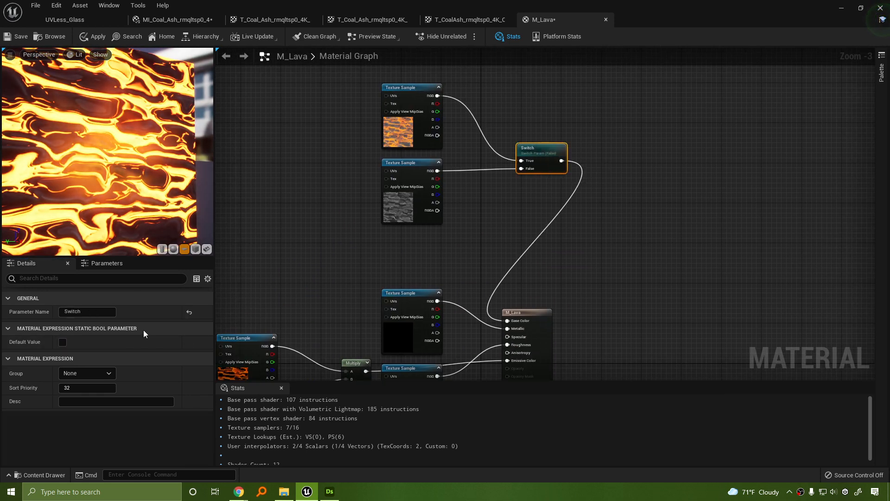
pyautogui.click(62, 342)
pyautogui.moveTo(322, 231); pyautogui.dragTo(494, 100, button='right')
pyautogui.moveTo(333, 185); pyautogui.dragTo(534, 317)
pyautogui.moveTo(530, 231); pyautogui.dragTo(422, 195)
pyautogui.click(425, 249)
pyautogui.write('stat')
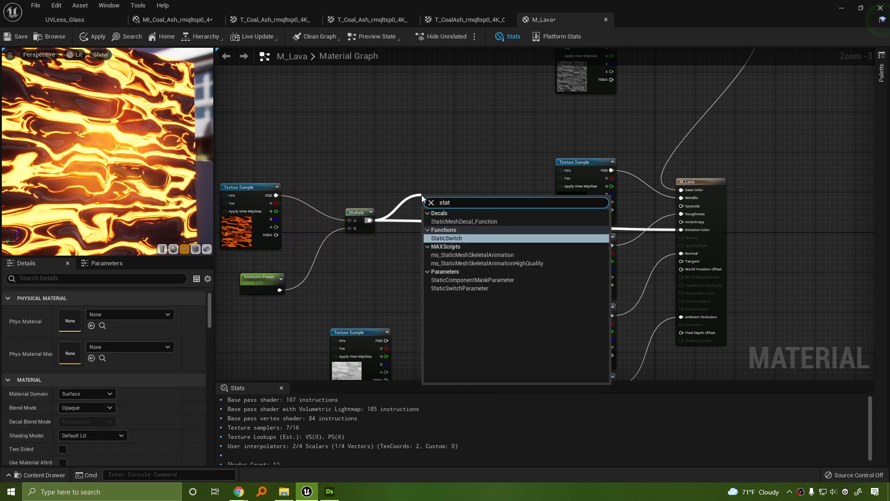
pyautogui.press('Escape')
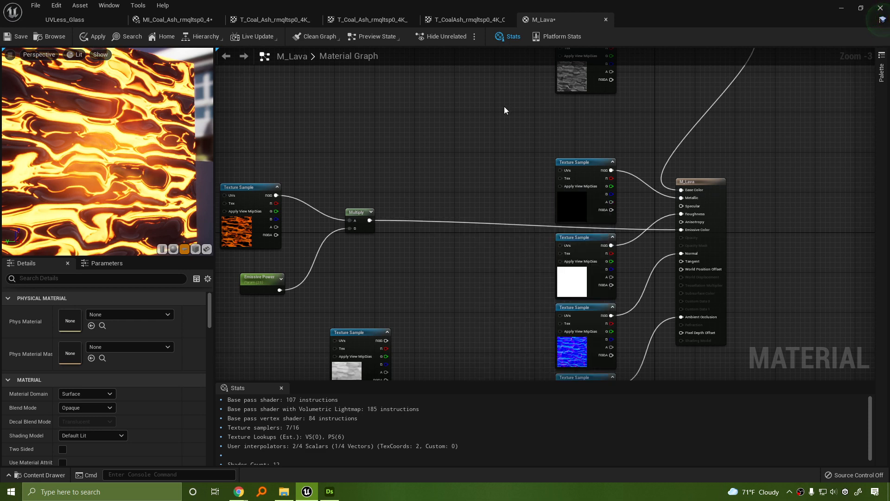
# Duplicate the base color Switch node and place the copy just right of the Multiply node.
pyautogui.moveTo(504, 109); pyautogui.dragTo(420, 233, button='right')
pyautogui.click(635, 141)
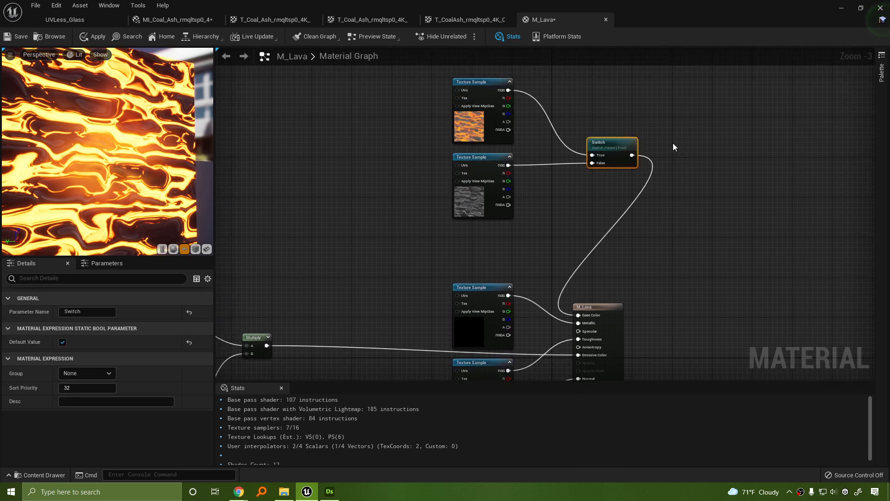
pyautogui.hotkey('ctrl', 'd')
pyautogui.moveTo(720, 167); pyautogui.dragTo(767, 146, button='right')
pyautogui.moveTo(766, 146); pyautogui.dragTo(401, 302)
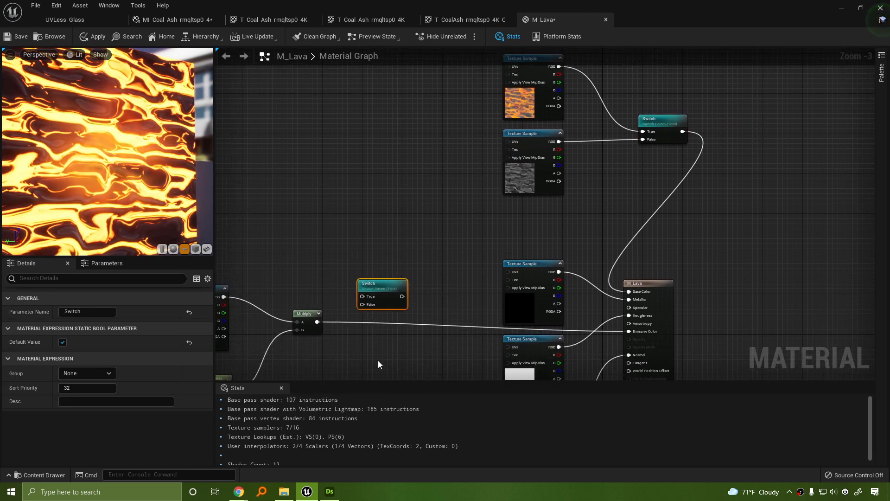
# Route the Multiply output through the duplicated Switch's False input into Emissive Color, and align that Switch with the Multiply node.
pyautogui.moveTo(337, 342); pyautogui.dragTo(366, 324, button='right')
pyautogui.moveTo(345, 305); pyautogui.dragTo(350, 309)
pyautogui.moveTo(396, 285); pyautogui.dragTo(661, 315)
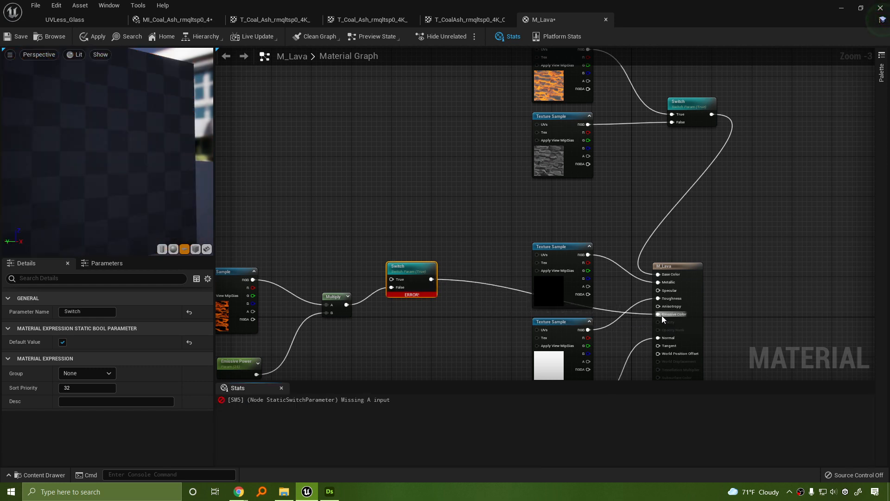
pyautogui.moveTo(417, 268); pyautogui.dragTo(427, 283)
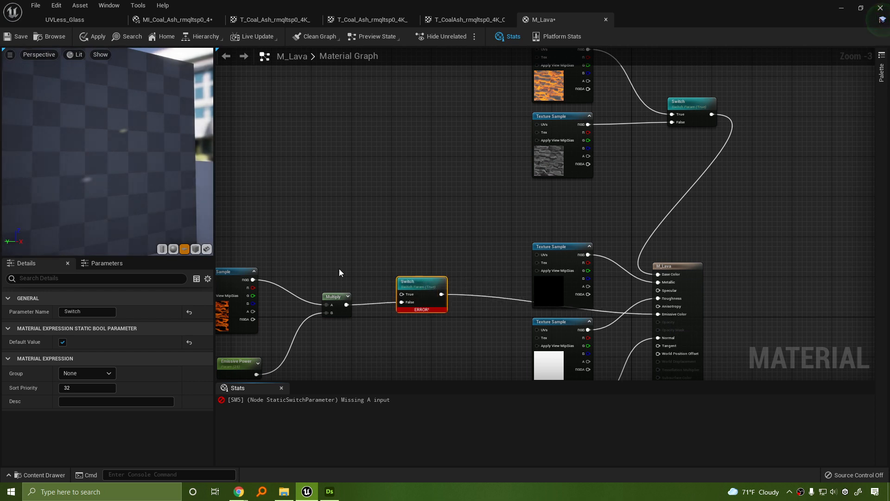
pyautogui.moveTo(339, 268); pyautogui.dragTo(375, 272, button='right')
pyautogui.scroll(3, 445, 280)
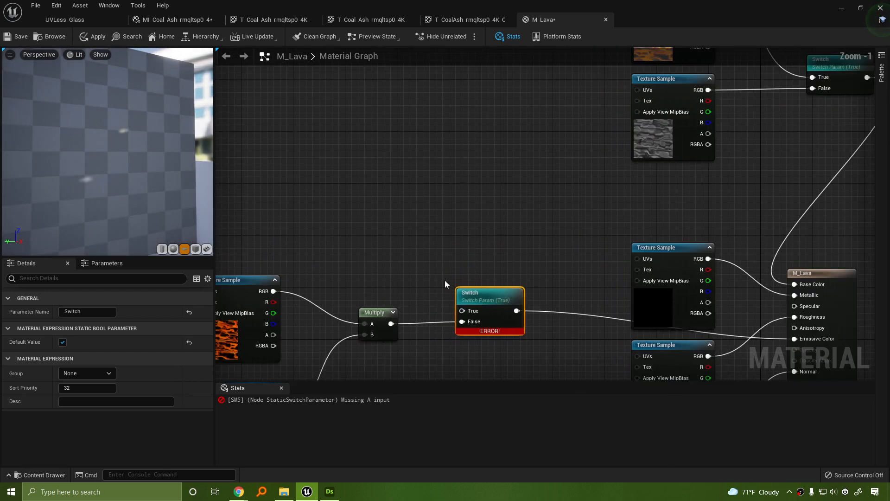
pyautogui.moveTo(575, 266); pyautogui.dragTo(551, 238, button='right')
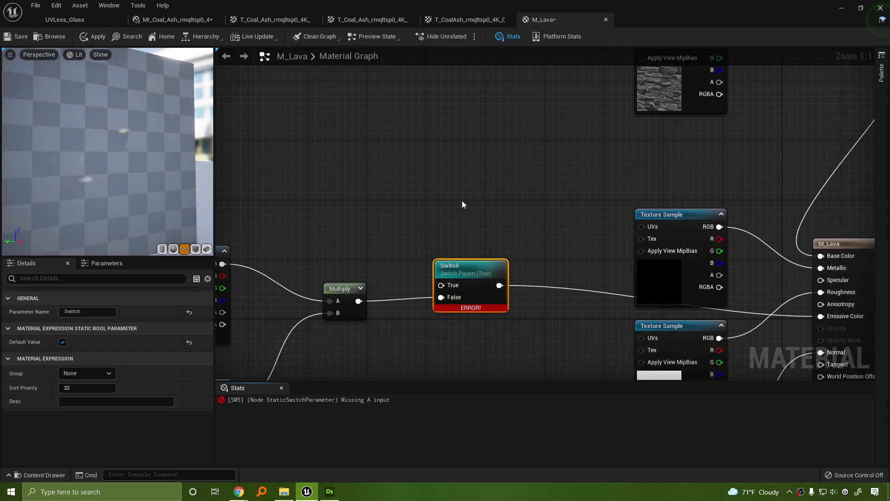
pyautogui.moveTo(462, 200); pyautogui.dragTo(482, 207, button='right')
pyautogui.rightClick(482, 207)
pyautogui.write('static bool')
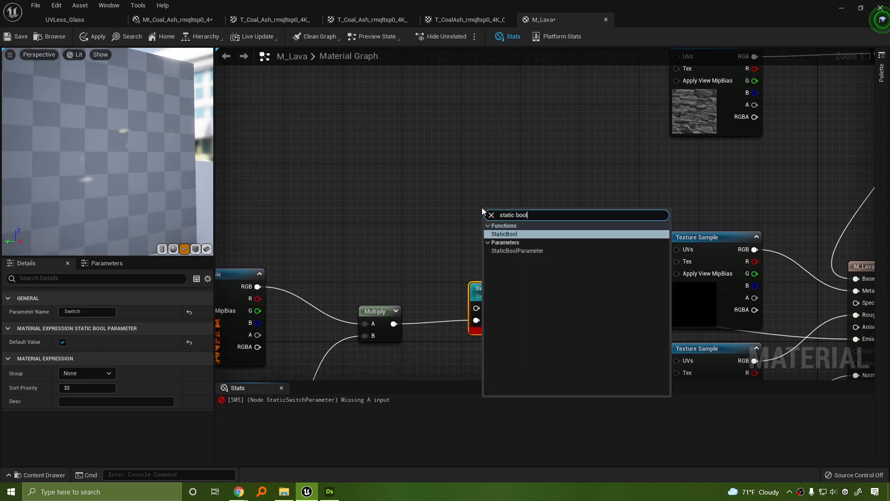
pyautogui.press('Down')
pyautogui.press('Return')
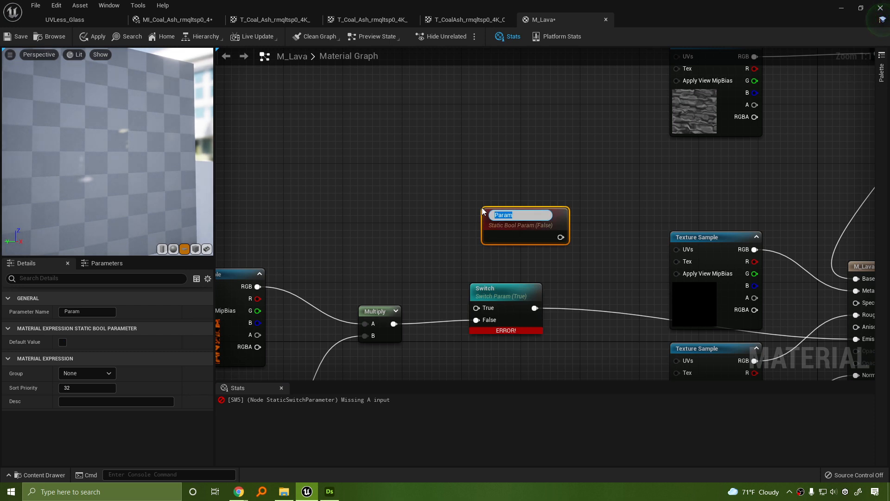
pyautogui.click(590, 175)
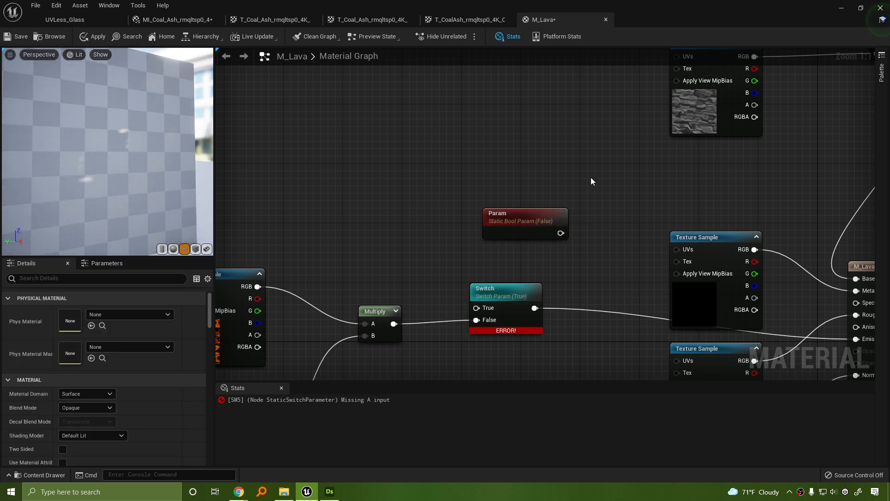
pyautogui.moveTo(535, 215); pyautogui.dragTo(507, 215)
pyautogui.rightClick(513, 173)
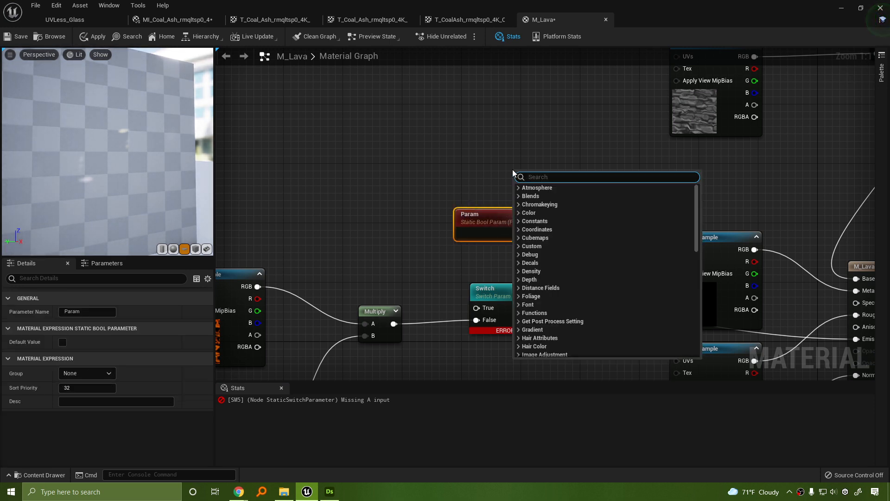
pyautogui.write('bool')
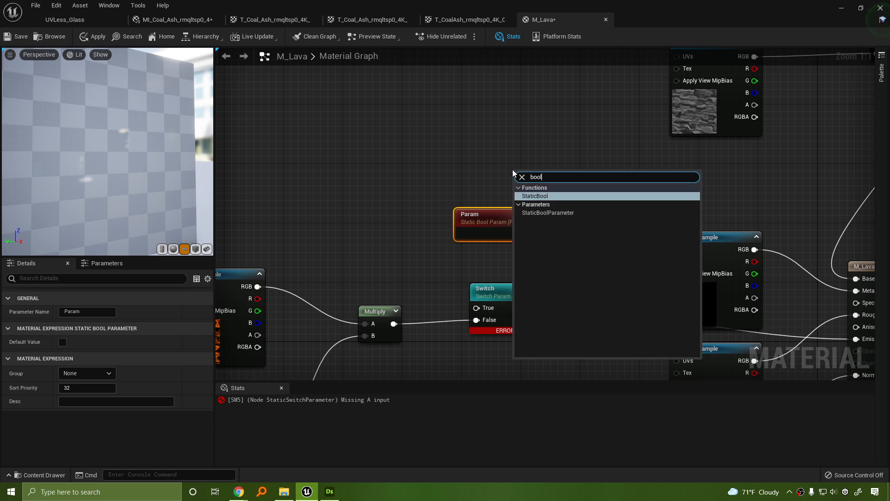
pyautogui.press('Down')
pyautogui.press('Down')
pyautogui.press('Return')
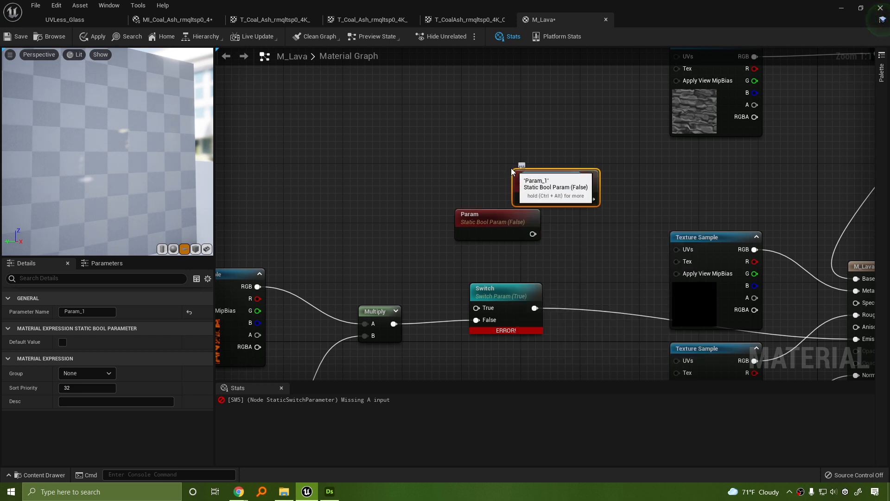
pyautogui.moveTo(520, 163); pyautogui.dragTo(550, 218)
pyautogui.press('Delete')
# Examine the emissive branch from its Texture Sample through Multiply and the Switch to Emissive Color.
pyautogui.scroll(-5, 551, 218)
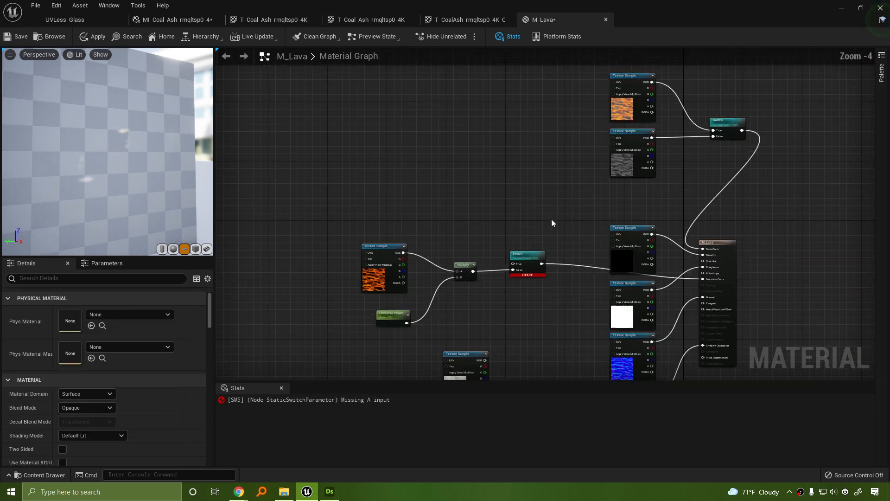
pyautogui.scroll(5, 481, 185)
pyautogui.scroll(-5, 552, 142)
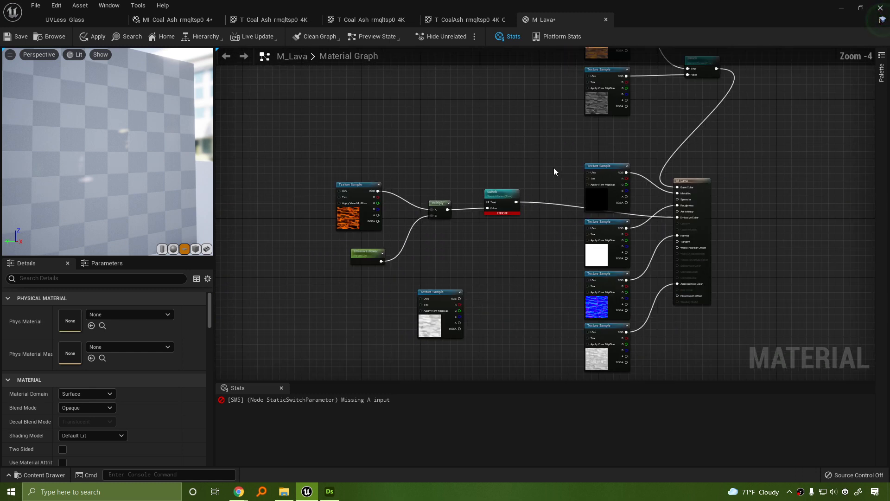
pyautogui.moveTo(553, 167); pyautogui.dragTo(521, 243, button='right')
pyautogui.scroll(4, 518, 255)
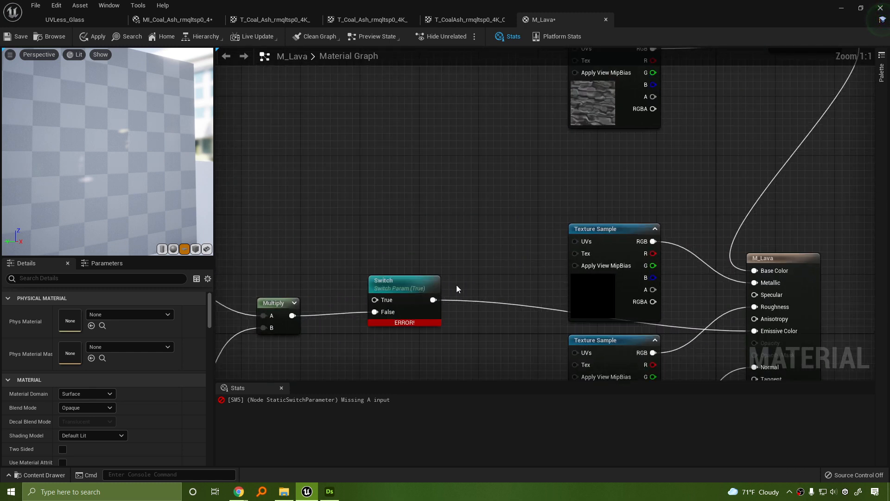
pyautogui.moveTo(402, 218); pyautogui.dragTo(483, 200, button='right')
pyautogui.scroll(-3, 449, 234)
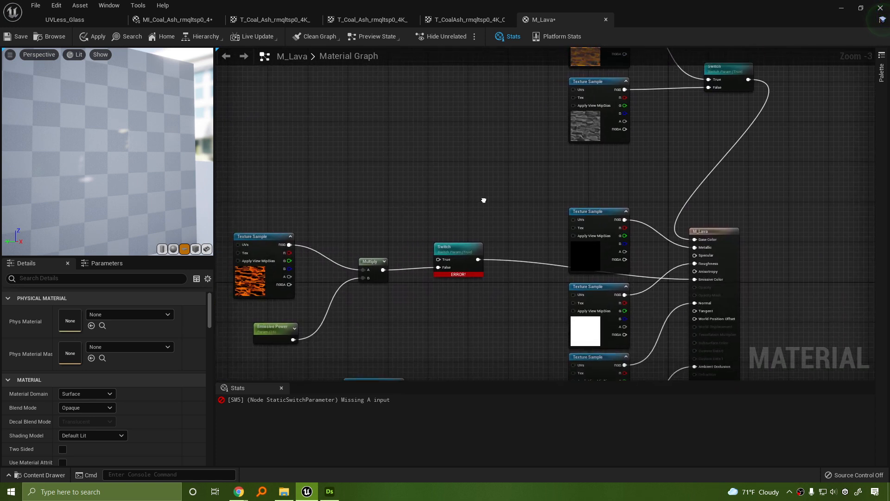
pyautogui.moveTo(484, 200); pyautogui.dragTo(503, 230, button='right')
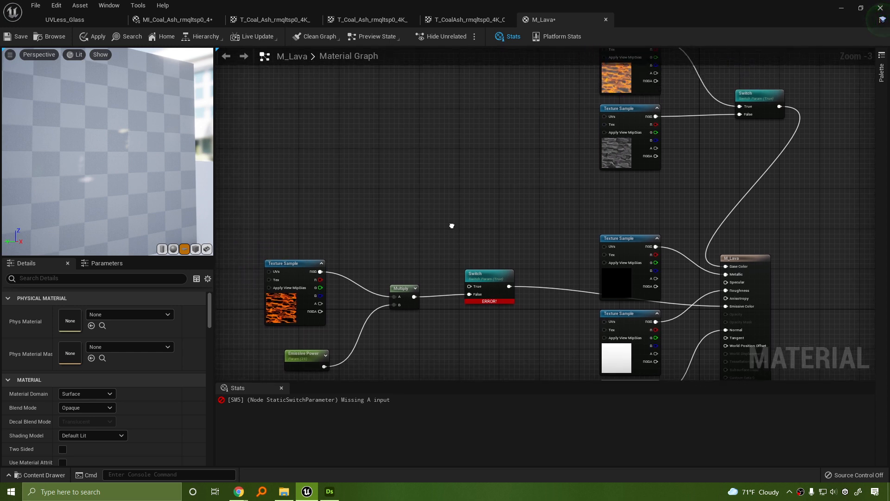
pyautogui.moveTo(449, 234); pyautogui.dragTo(476, 213, button='right')
pyautogui.click(314, 239)
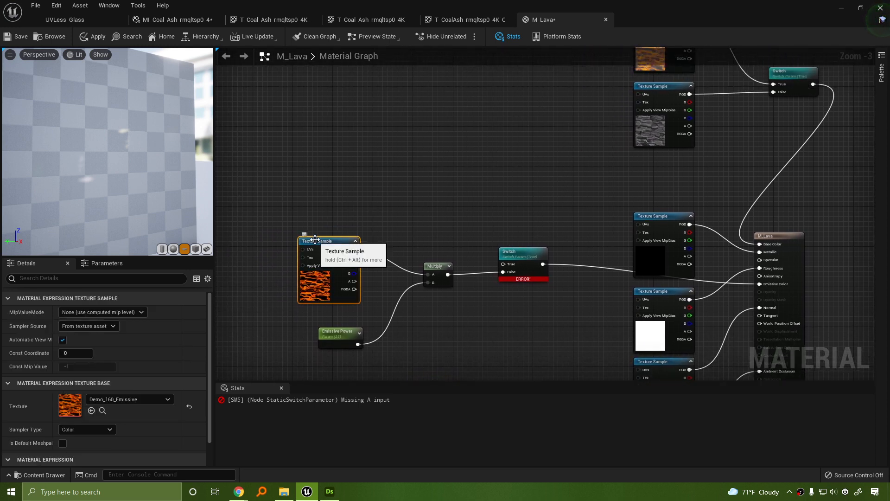
pyautogui.click(477, 196)
pyautogui.moveTo(471, 207)
pyautogui.mouseDown(button='right')
pyautogui.moveTo(463, 181)
pyautogui.moveTo(467, 203)
pyautogui.mouseUp(button='right')
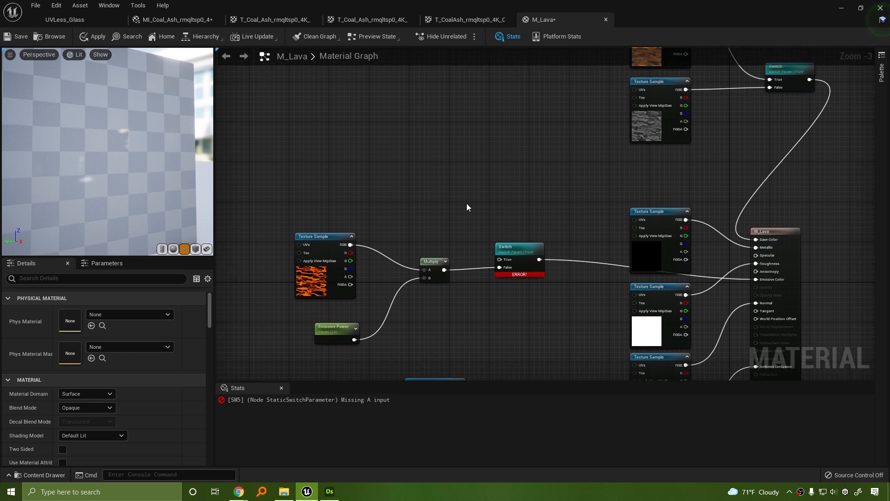
# Add a black Constant3Vector (0,0,0) above the Multiply node and connect it to the emissive Switch's True input.
pyautogui.press('3')
pyautogui.click(471, 169)
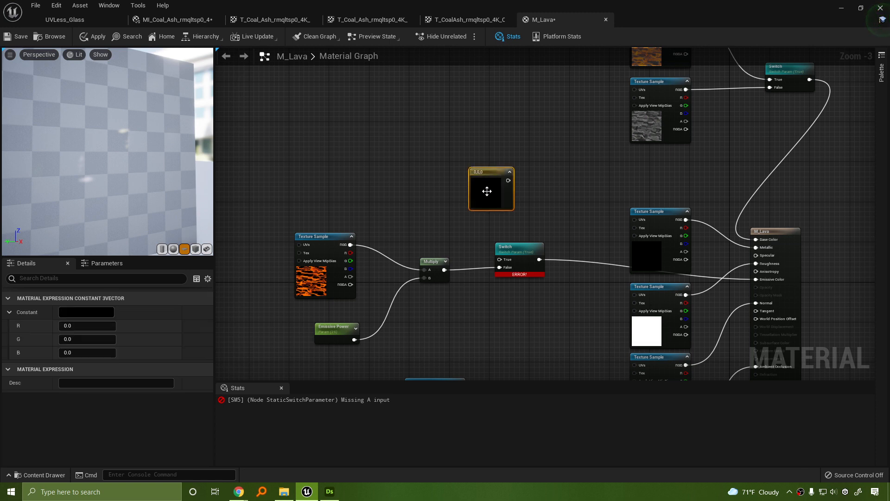
pyautogui.moveTo(508, 180); pyautogui.dragTo(501, 262)
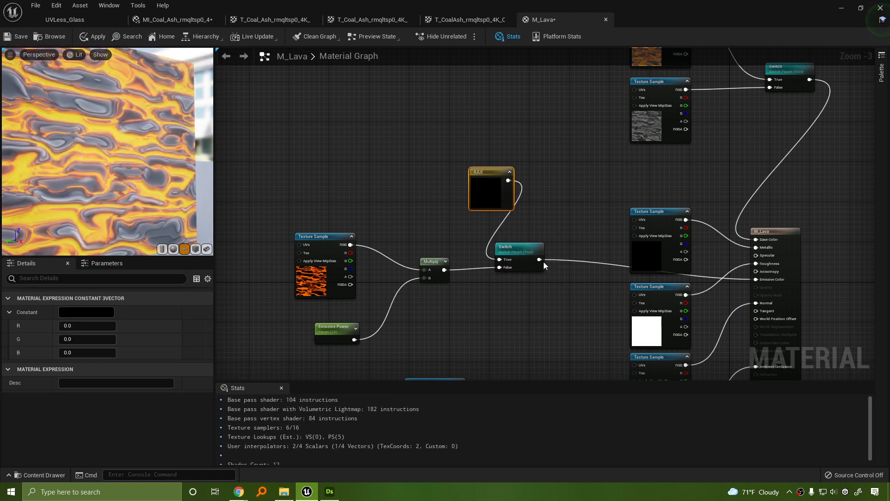
pyautogui.moveTo(497, 173); pyautogui.dragTo(447, 173)
# Set the Emissive Power parameter's default value to 70.
pyautogui.moveTo(537, 173); pyautogui.dragTo(439, 251, button='right')
pyautogui.moveTo(514, 223); pyautogui.dragTo(561, 168, button='right')
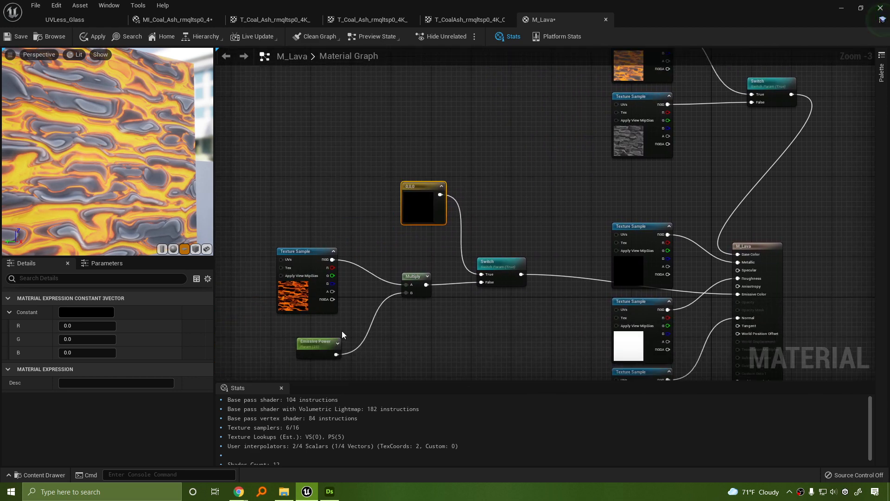
pyautogui.click(314, 344)
pyautogui.click(74, 341)
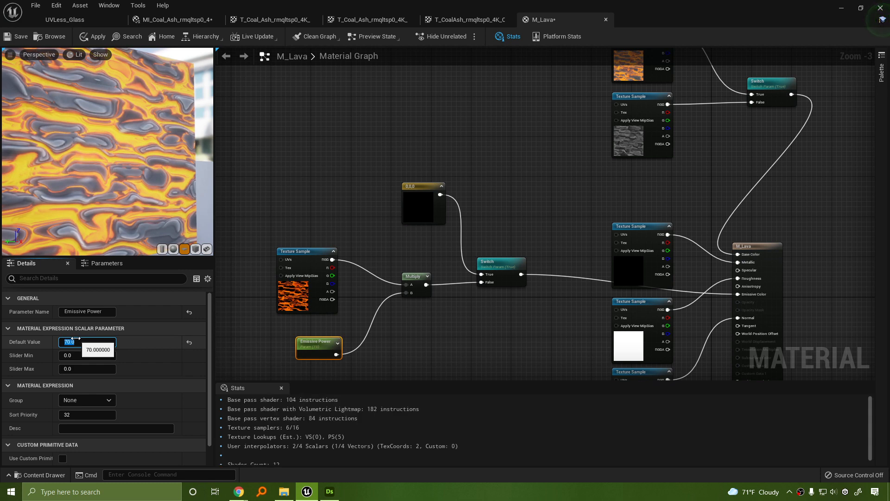
pyautogui.click(510, 173)
# Turn the base color Switch's default value off and back on to compare the two looks in the preview.
pyautogui.moveTo(517, 177); pyautogui.dragTo(471, 223, button='right')
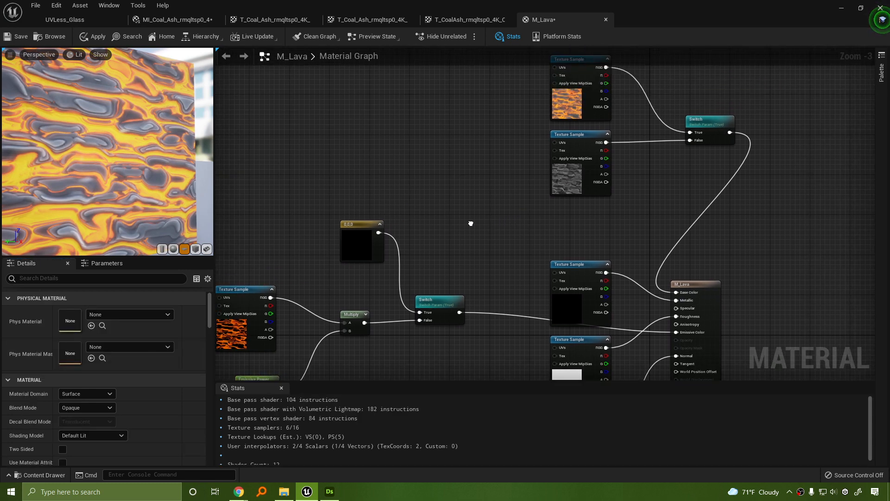
pyautogui.click(735, 127)
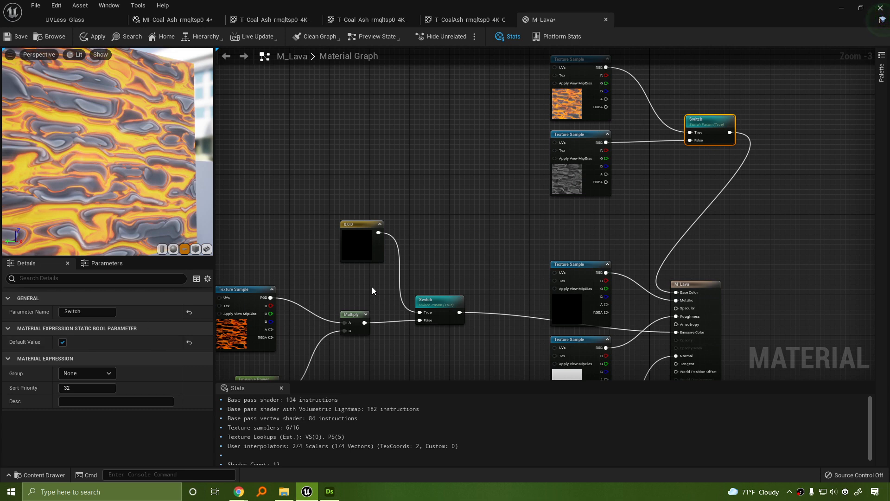
pyautogui.click(63, 341)
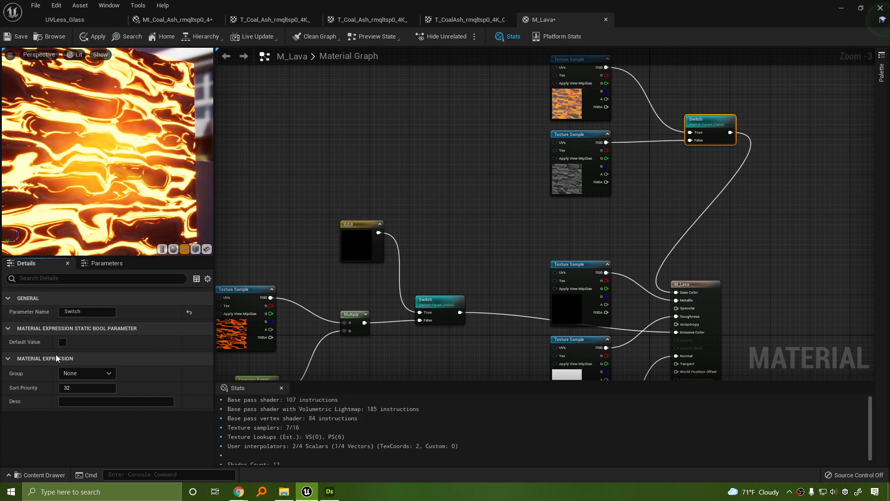
pyautogui.click(62, 341)
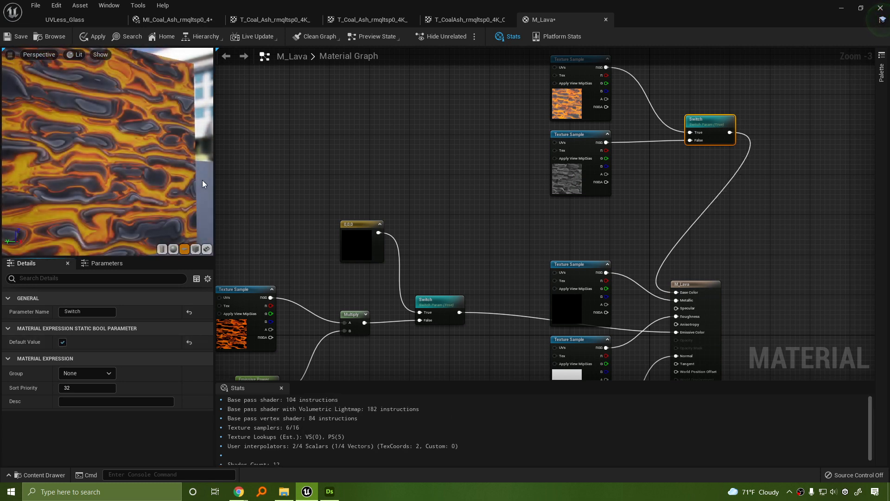
# Move the unconnected Demo_160_height Texture Sample farther down, clear of the emissive nodes.
pyautogui.moveTo(501, 187); pyautogui.dragTo(445, 170, button='right')
pyautogui.scroll(-3, 466, 154)
pyautogui.scroll(4, 446, 172)
pyautogui.moveTo(424, 288); pyautogui.dragTo(519, 113, button='right')
pyautogui.moveTo(374, 235); pyautogui.dragTo(340, 288)
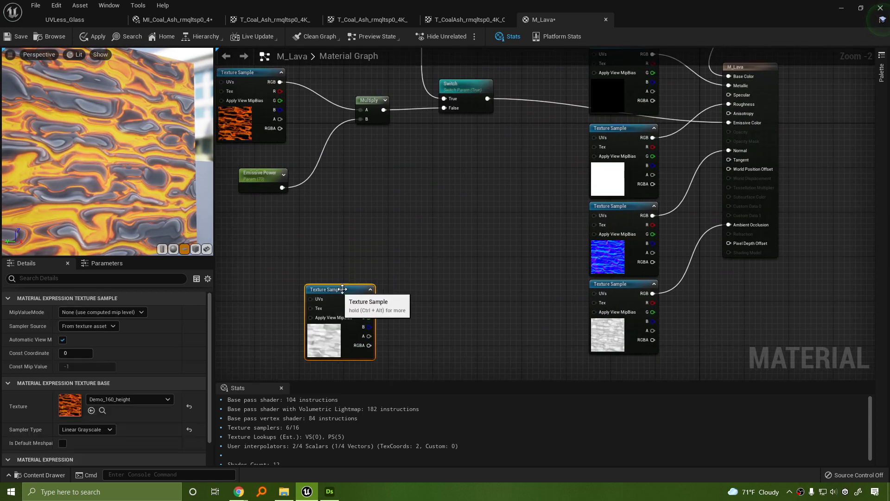
pyautogui.moveTo(404, 297); pyautogui.dragTo(435, 232, button='right')
pyautogui.moveTo(367, 227); pyautogui.dragTo(349, 283)
pyautogui.scroll(-3, 456, 246)
pyautogui.moveTo(517, 258); pyautogui.dragTo(460, 319, button='right')
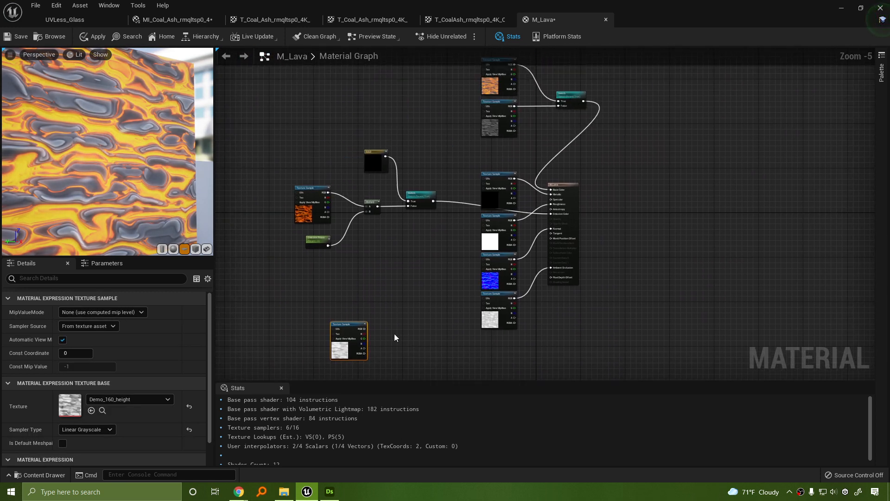
pyautogui.moveTo(343, 325); pyautogui.dragTo(391, 315)
pyautogui.scroll(-2, 420, 260)
# Select both base color Texture Samples with their Switch and move the group left and slightly down, above the metallic Texture Sample.
pyautogui.scroll(4, 417, 270)
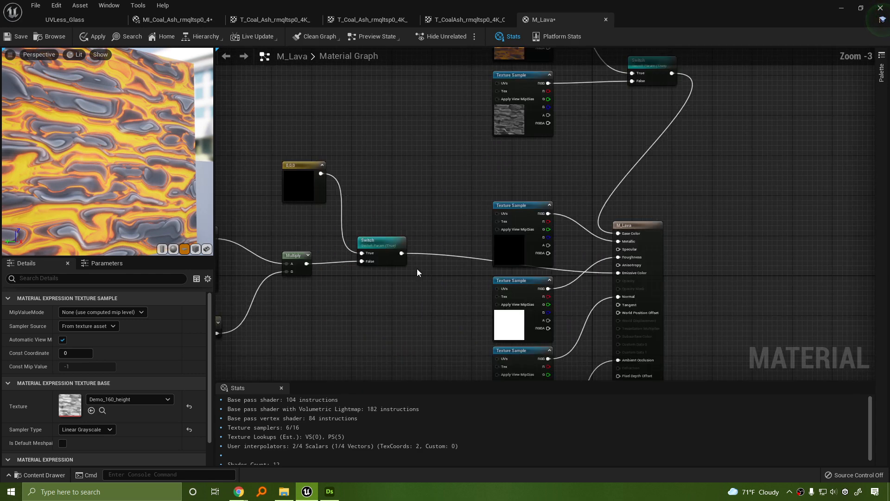
pyautogui.moveTo(677, 284); pyautogui.dragTo(621, 276, button='right')
pyautogui.scroll(-5, 485, 160)
pyautogui.moveTo(484, 158); pyautogui.dragTo(631, 213)
pyautogui.scroll(5, 631, 214)
pyautogui.moveTo(568, 170); pyautogui.dragTo(464, 219)
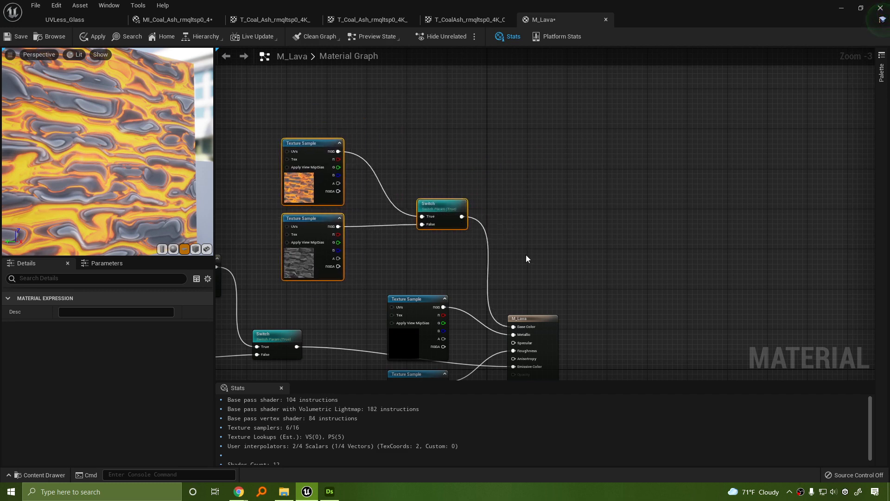
pyautogui.moveTo(376, 328); pyautogui.dragTo(650, 236, button='right')
pyautogui.scroll(-2, 510, 255)
pyautogui.scroll(2, 510, 258)
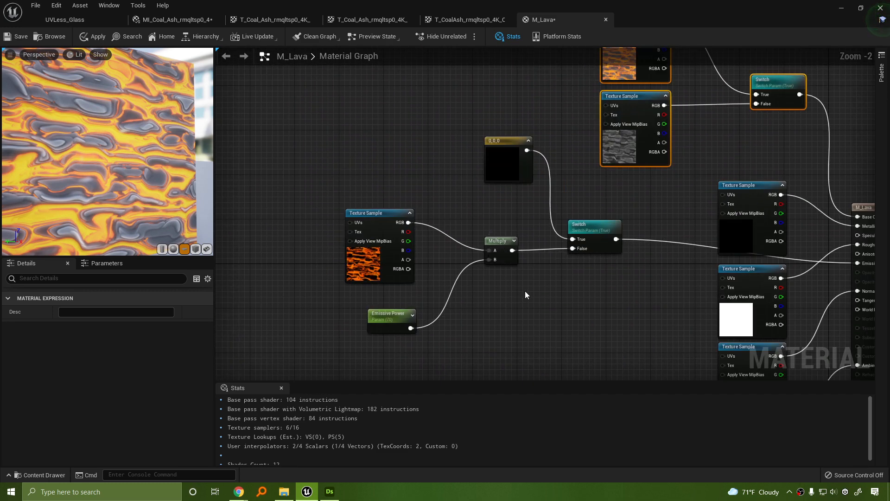
# Review the emissive, normal and ambient occlusion nodes in the M_Lava graph along with the material preview.
pyautogui.scroll(-3, 526, 293)
pyautogui.scroll(3, 538, 306)
pyautogui.scroll(2, 674, 327)
pyautogui.scroll(-1, 649, 320)
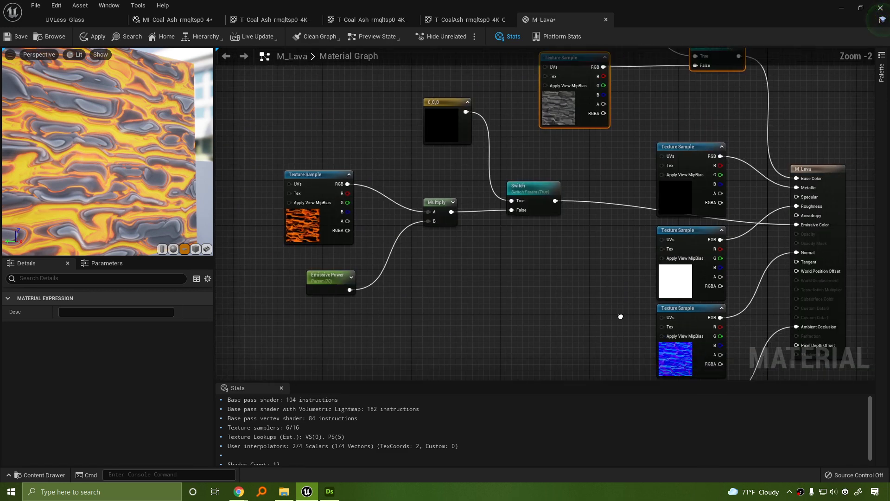
pyautogui.moveTo(619, 317); pyautogui.dragTo(439, 218, button='right')
pyautogui.moveTo(562, 237); pyautogui.dragTo(526, 194, button='right')
pyautogui.scroll(2, 583, 318)
pyautogui.click(422, 330)
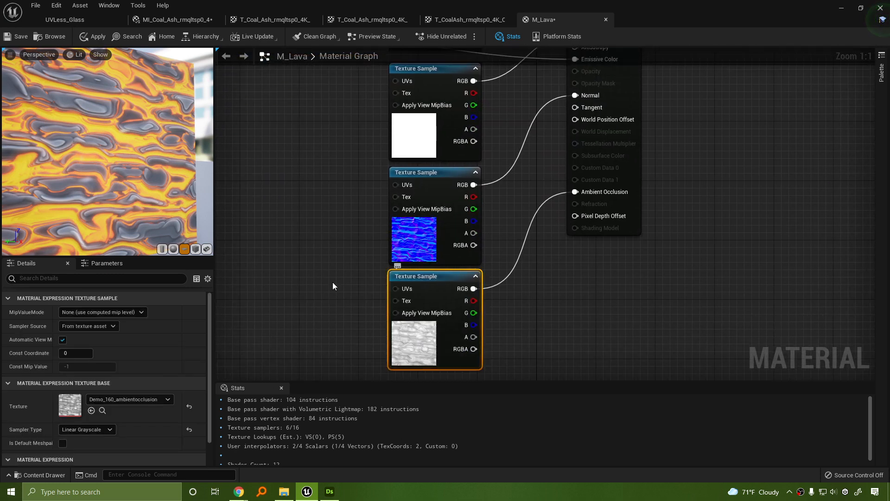
pyautogui.moveTo(127, 169); pyautogui.dragTo(160, 162, button='right')
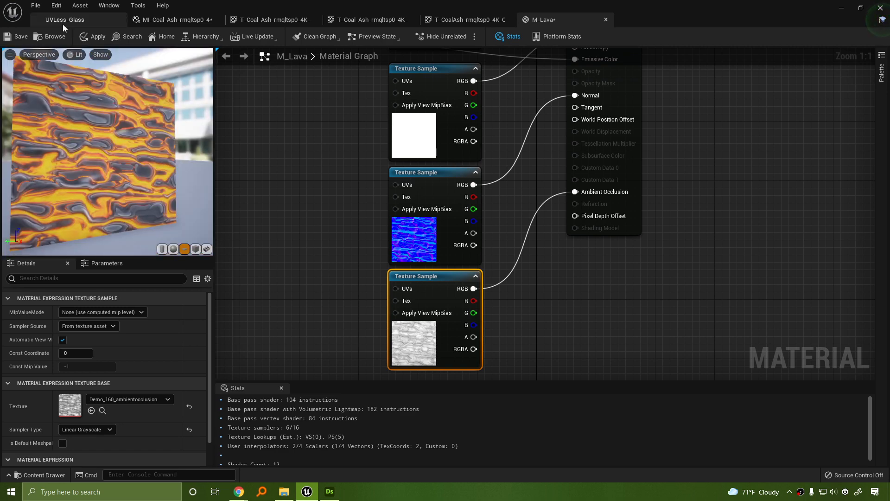
# View the SkyLight's settings in the UVLess_Glass level and return to the M_Lava material graph.
pyautogui.click(65, 20)
pyautogui.moveTo(347, 179); pyautogui.dragTo(341, 151, button='right')
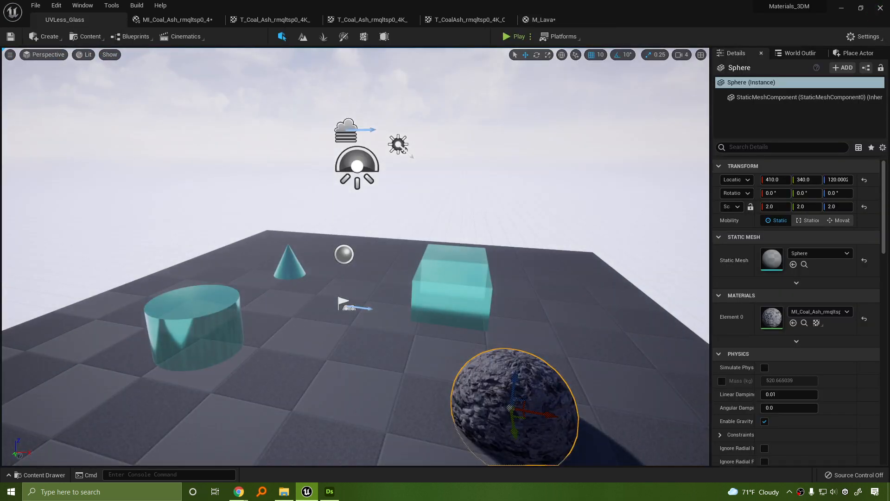
pyautogui.click(358, 169)
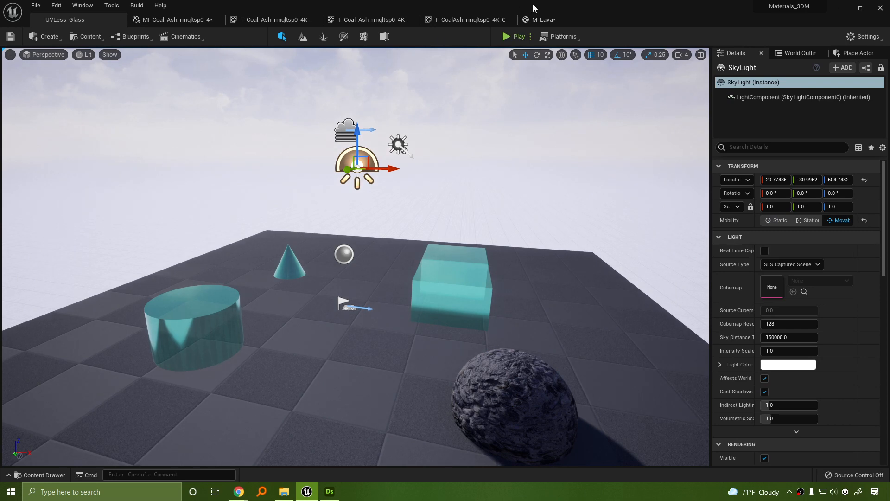
pyautogui.click(540, 19)
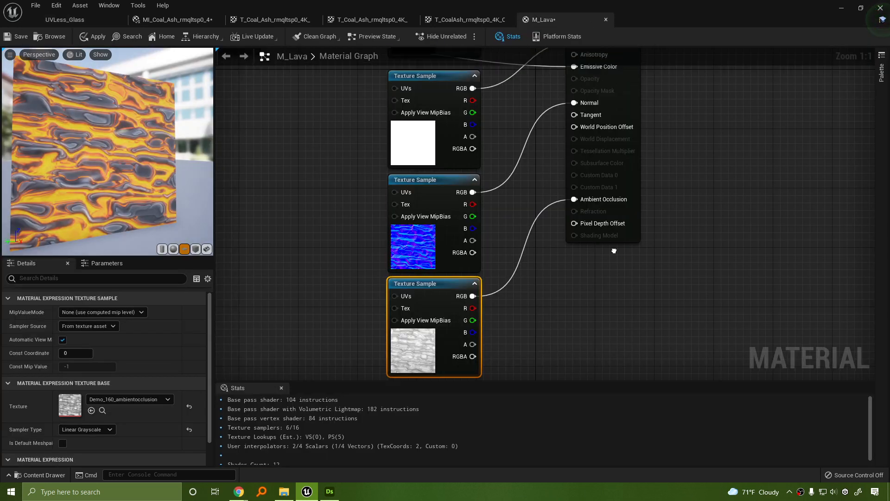
# Examine the roughness texture and the emissive switch network feeding the M_Lava output node.
pyautogui.moveTo(614, 250); pyautogui.dragTo(603, 305, button='right')
pyautogui.scroll(-5, 603, 304)
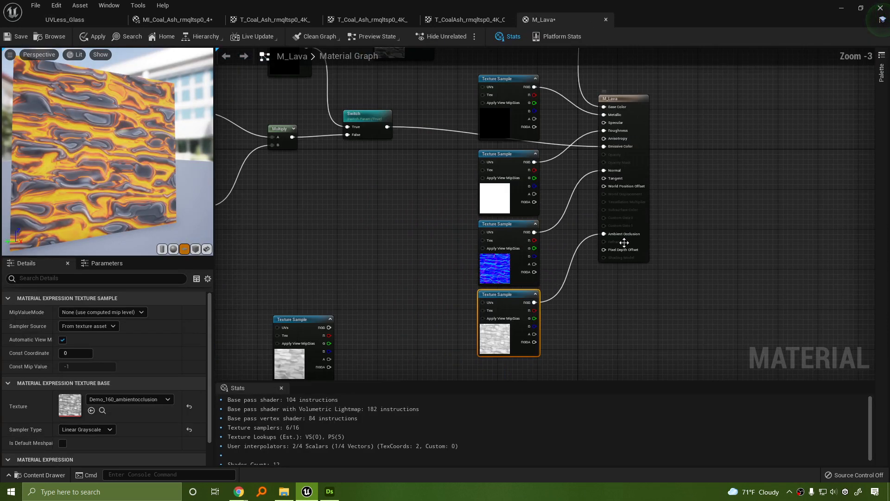
pyautogui.scroll(2, 588, 344)
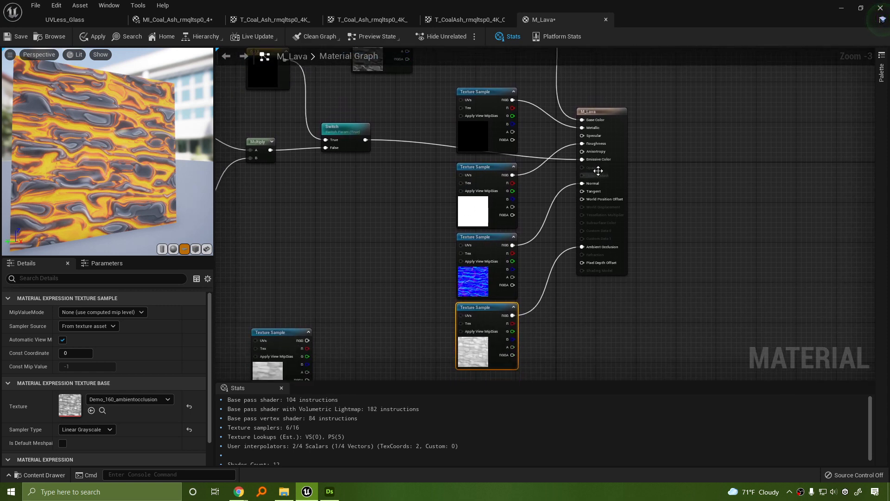
pyautogui.click(489, 163)
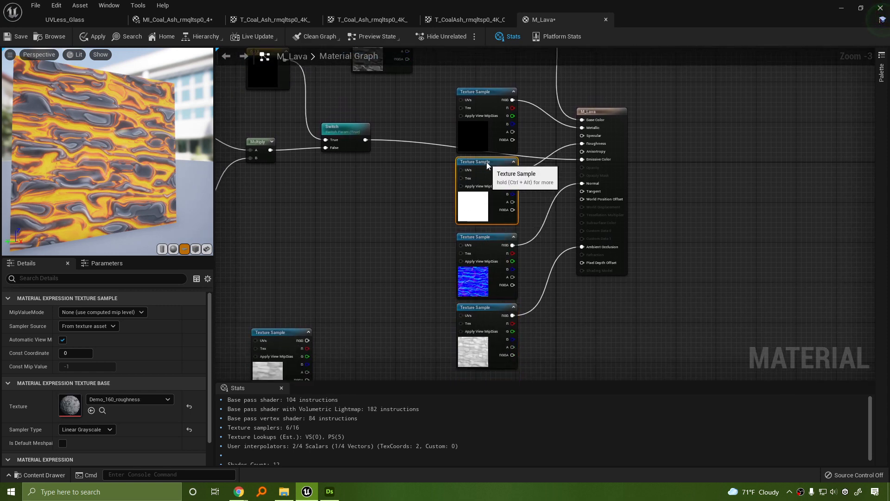
pyautogui.click(347, 233)
pyautogui.moveTo(347, 233); pyautogui.dragTo(560, 297, button='right')
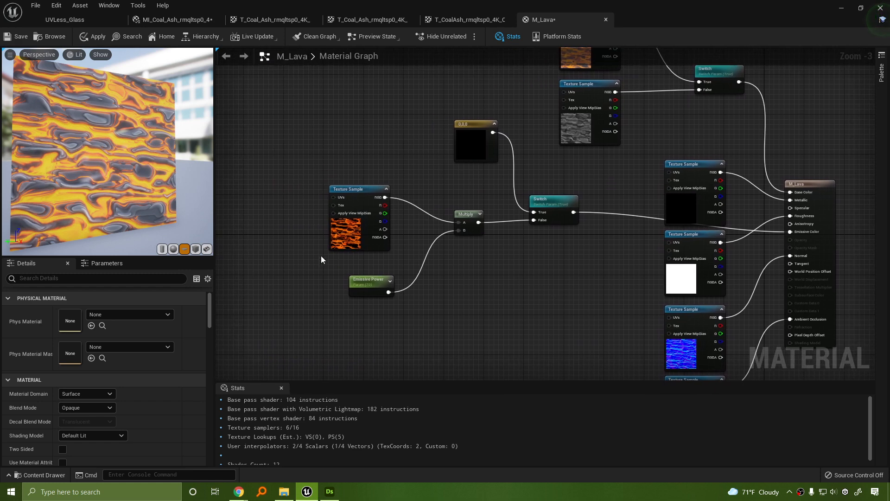
pyautogui.moveTo(321, 257); pyautogui.dragTo(424, 305)
pyautogui.click(463, 307)
# Move the normal map's Texture Sample away from the output node and shift the ambient occlusion sample lower to free space between them.
pyautogui.moveTo(532, 303); pyautogui.dragTo(400, 226, button='right')
pyautogui.scroll(2, 533, 266)
pyautogui.scroll(1, 533, 267)
pyautogui.moveTo(448, 281); pyautogui.dragTo(464, 208, button='right')
pyautogui.moveTo(478, 200); pyautogui.dragTo(588, 260)
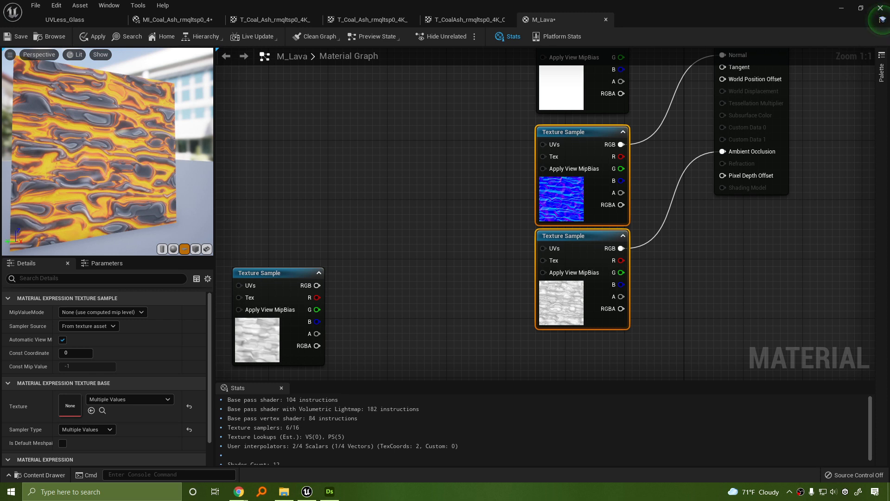
pyautogui.moveTo(585, 131); pyautogui.dragTo(357, 126)
pyautogui.click(573, 162)
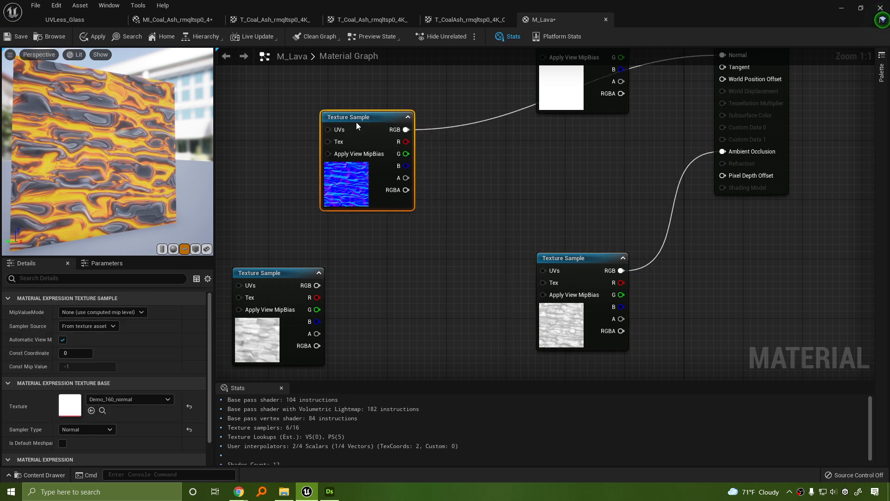
pyautogui.moveTo(529, 204); pyautogui.dragTo(590, 254, button='right')
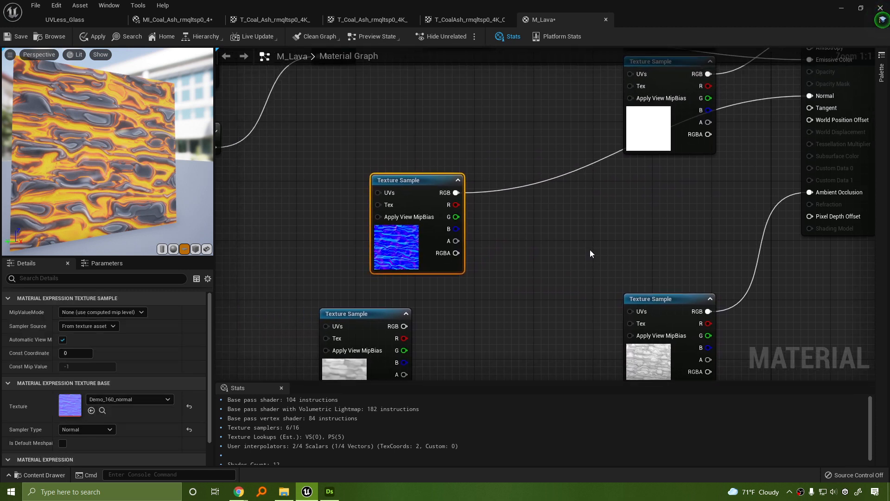
pyautogui.click(539, 236)
pyautogui.press('Delete')
# Add a ComponentMask node passing the R and G channels beside the normal map's Texture Sample.
pyautogui.rightClick(560, 243)
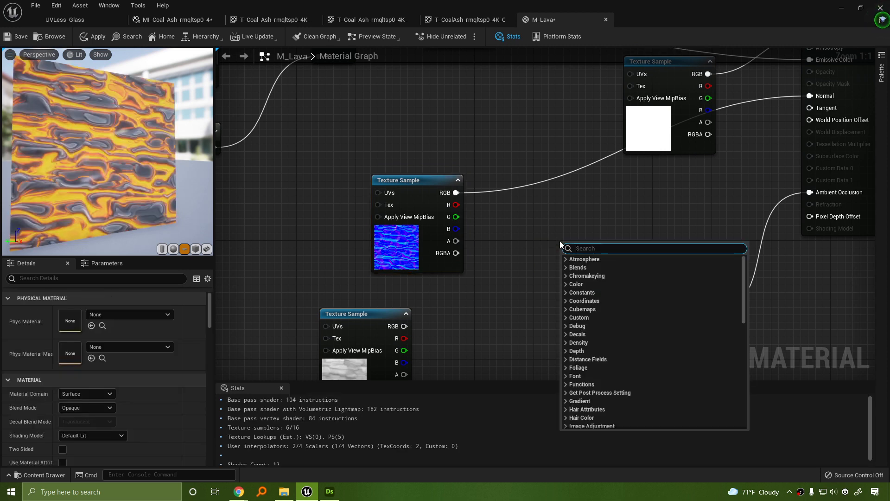
pyautogui.write('vecto')
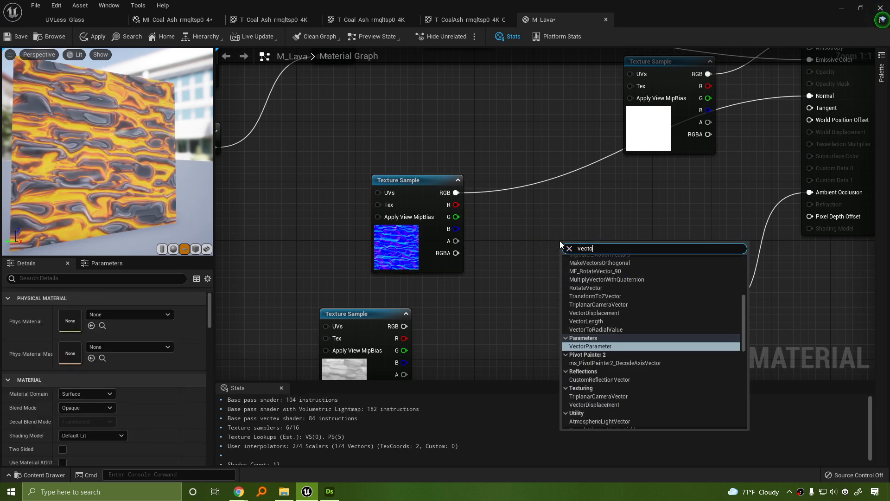
pyautogui.write(' mask')
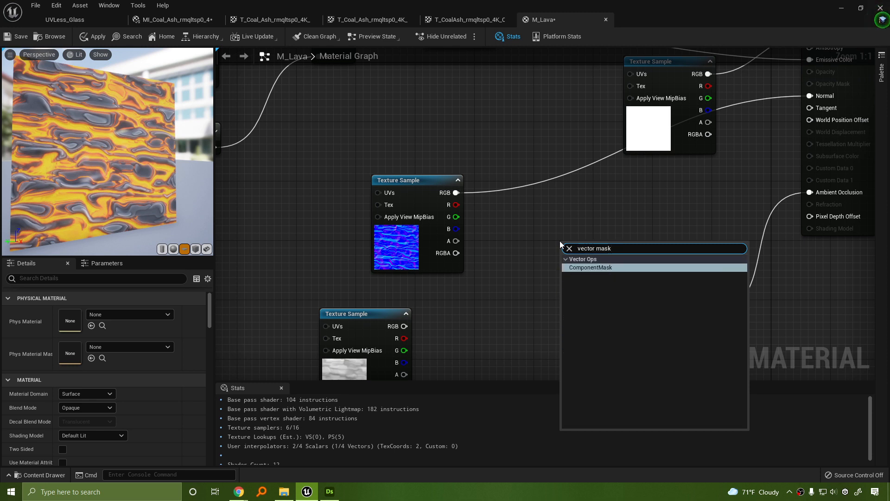
pyautogui.press('Return')
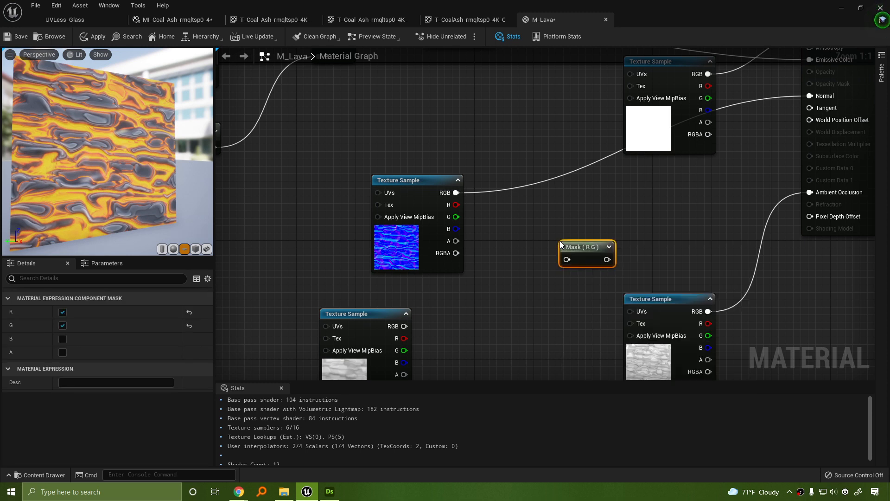
pyautogui.moveTo(589, 253); pyautogui.dragTo(570, 239)
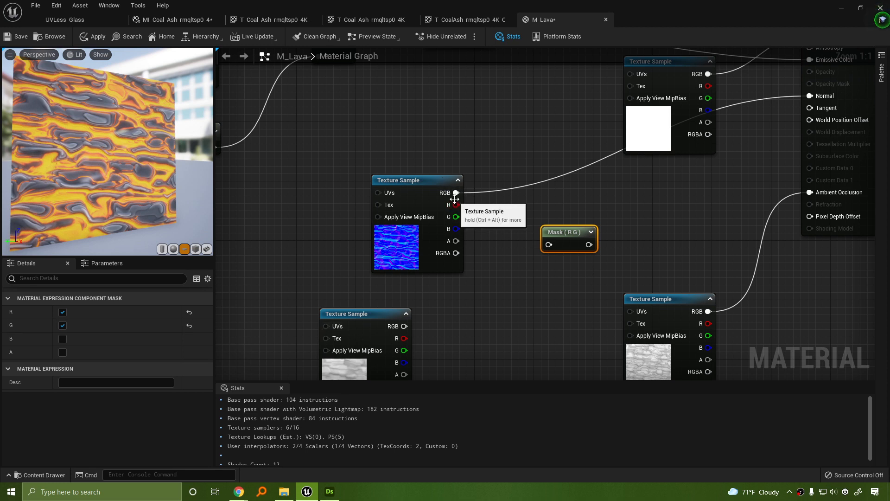
# Feed the normal map's RGB output into the mask and connect the mask's output to a new Multiply node's A input.
pyautogui.moveTo(456, 192); pyautogui.dragTo(586, 230)
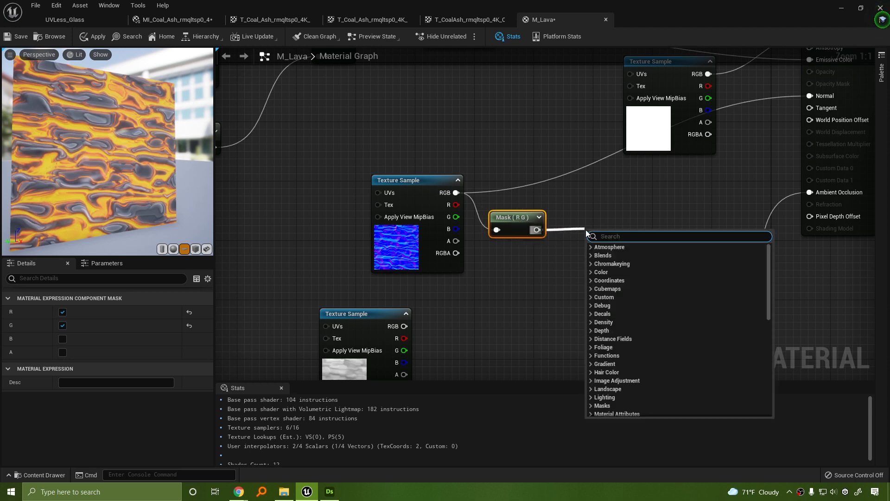
pyautogui.write('multiply')
pyautogui.press('Return')
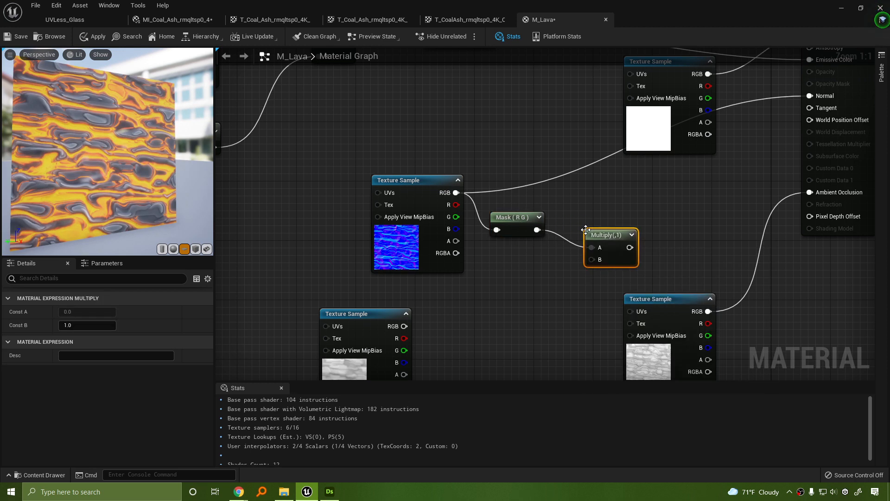
pyautogui.moveTo(594, 237); pyautogui.dragTo(583, 217)
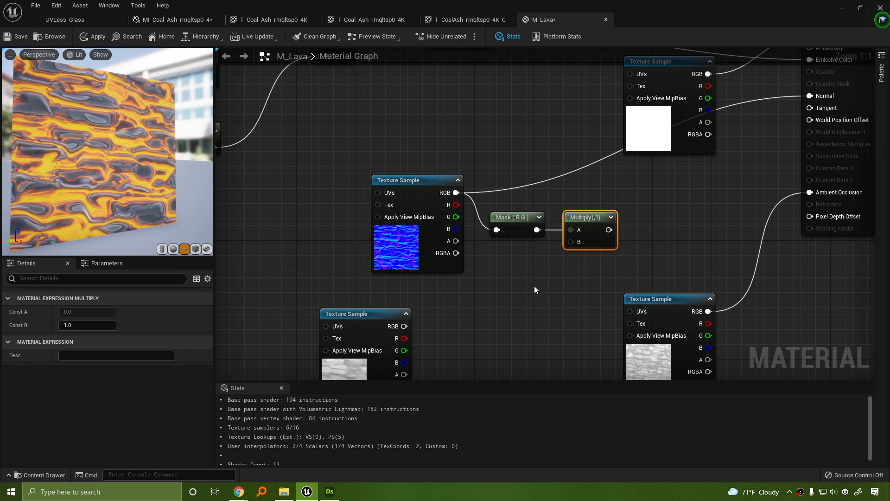
# Add a scalar parameter named Normal Strength with default value 1 and connect it to the normal Multiply node's B input.
pyautogui.moveTo(534, 285); pyautogui.dragTo(547, 271, button='right')
pyautogui.click(554, 320)
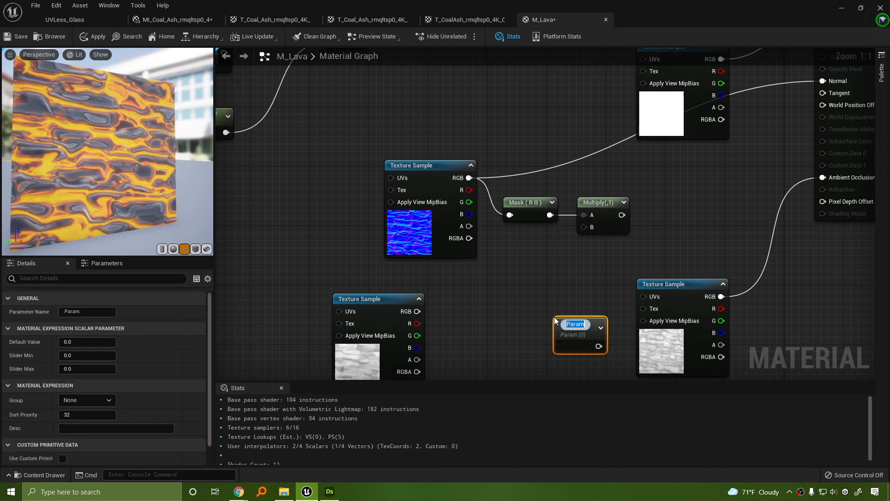
pyautogui.write('Normal Strength')
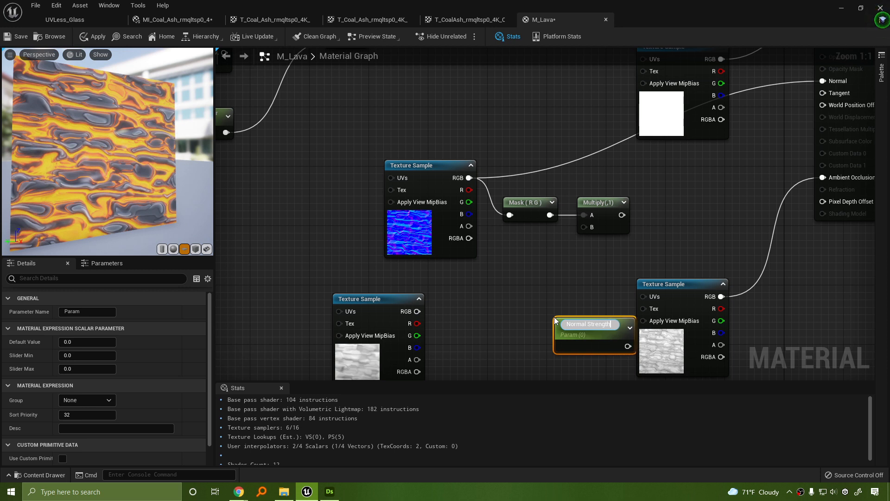
pyautogui.press('Return')
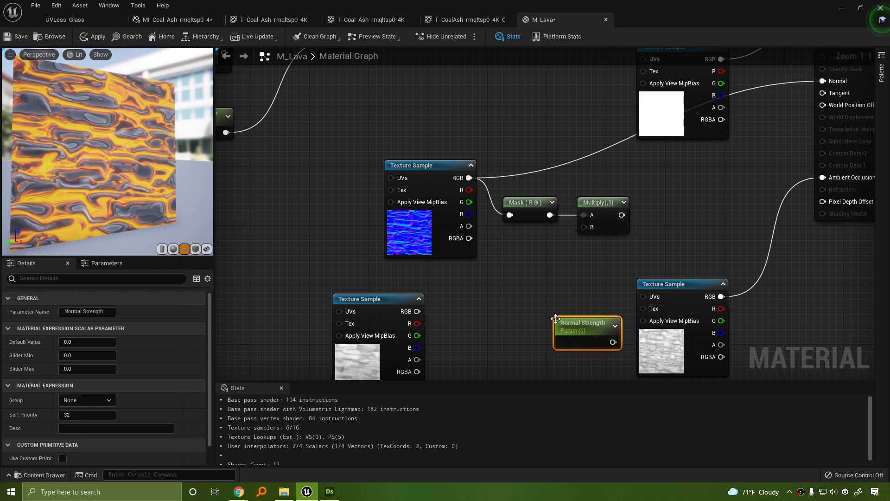
pyautogui.click(97, 344)
pyautogui.write('1')
pyautogui.press('Return')
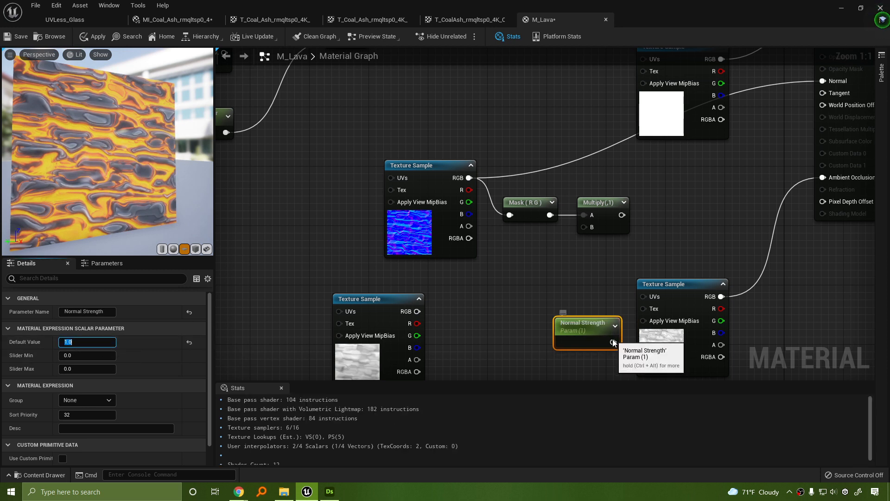
pyautogui.moveTo(613, 342); pyautogui.dragTo(543, 302)
pyautogui.moveTo(672, 267); pyautogui.dragTo(687, 263, button='right')
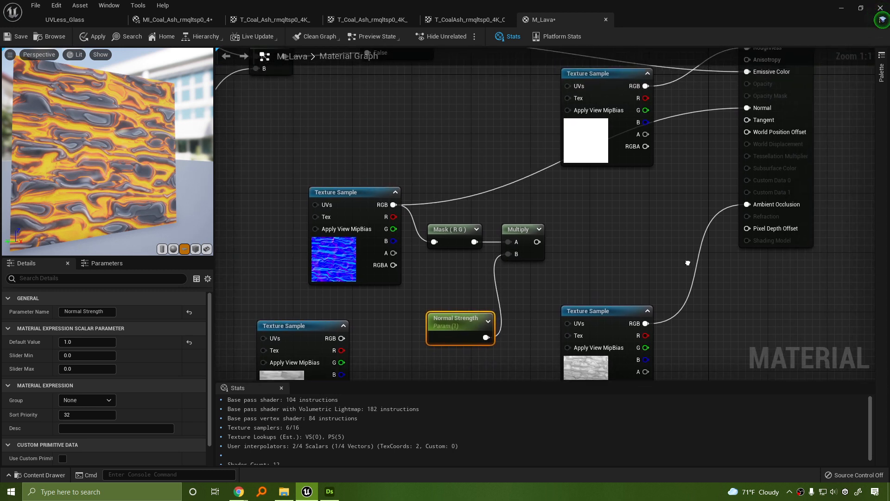
# Add an Append node fed by the normal Multiply output and align it beside the Multiply node.
pyautogui.moveTo(537, 241); pyautogui.dragTo(573, 240)
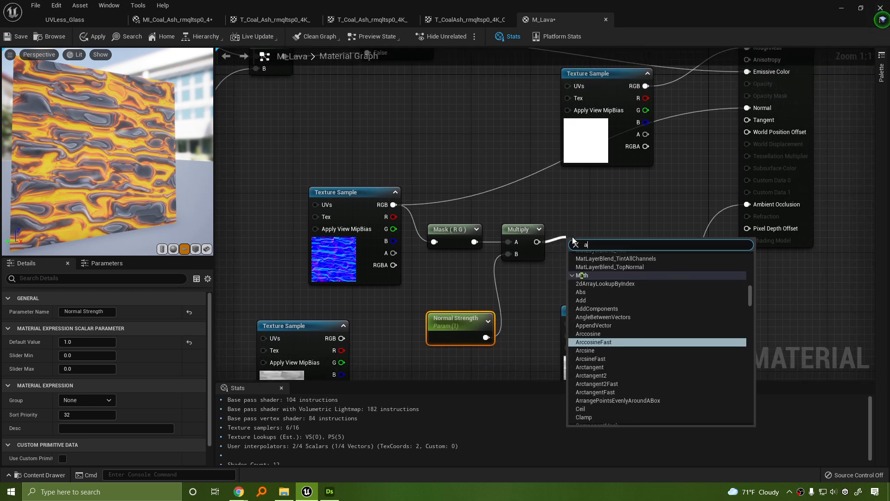
pyautogui.write('append')
pyautogui.press('Return')
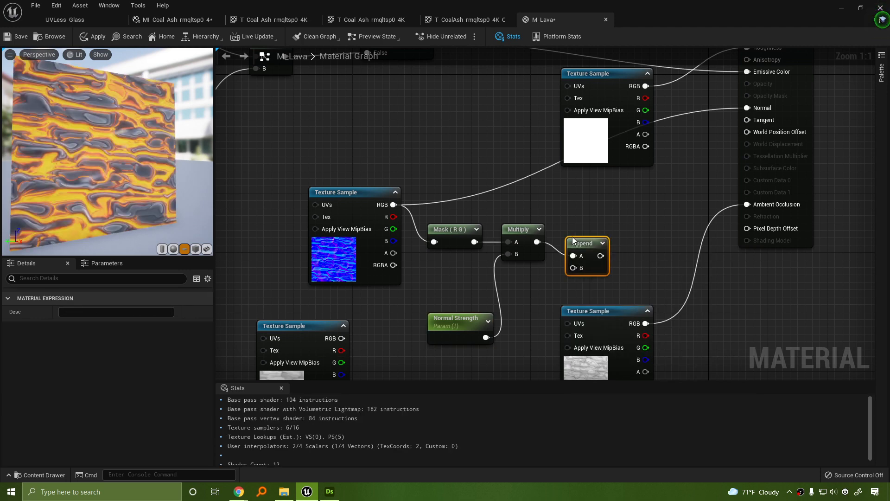
pyautogui.moveTo(588, 238); pyautogui.dragTo(599, 227)
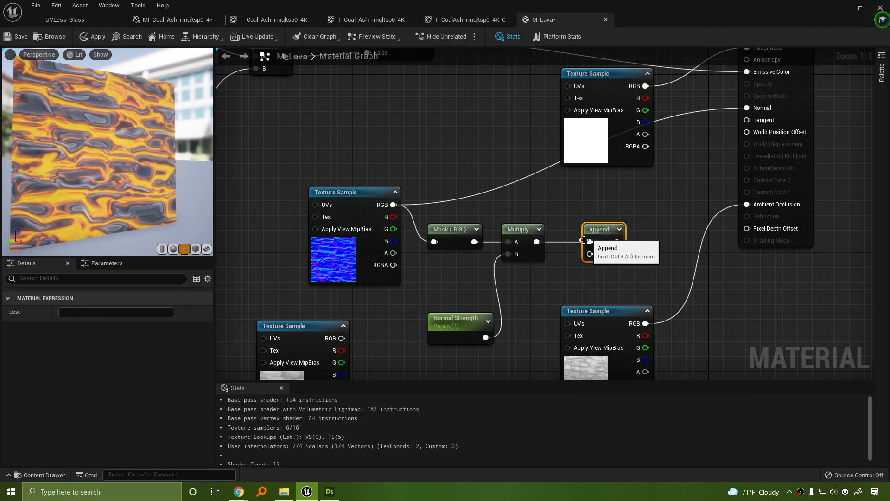
# Add a Constant node with value 0 and connect it to the Append node's B input.
pyautogui.moveTo(547, 270); pyautogui.dragTo(552, 233, button='right')
pyautogui.press('1')
pyautogui.click(564, 248)
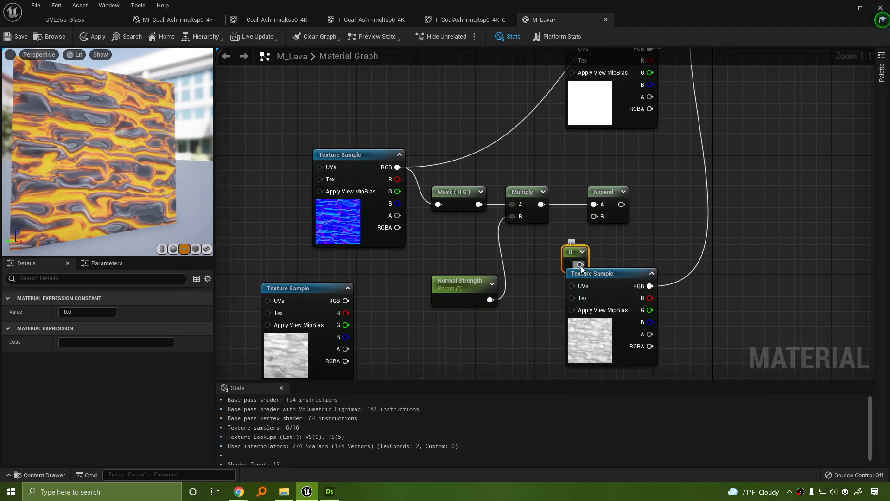
pyautogui.moveTo(580, 265); pyautogui.dragTo(595, 218)
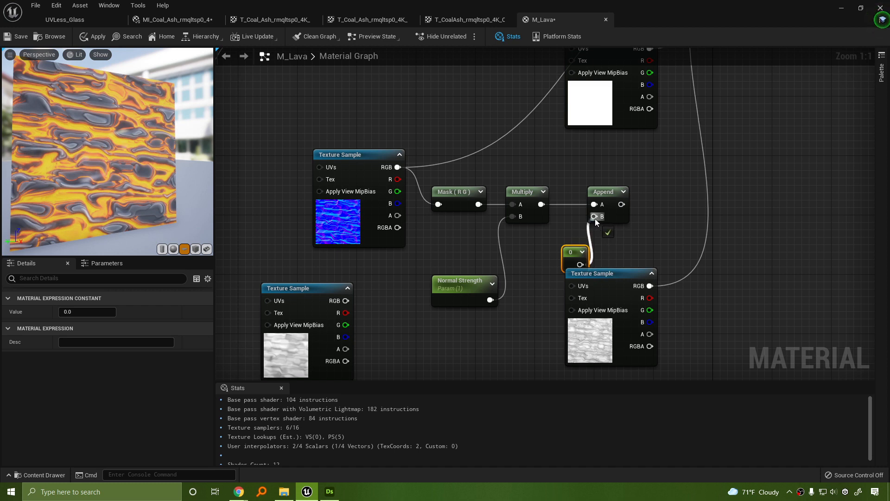
pyautogui.moveTo(594, 219); pyautogui.dragTo(594, 218)
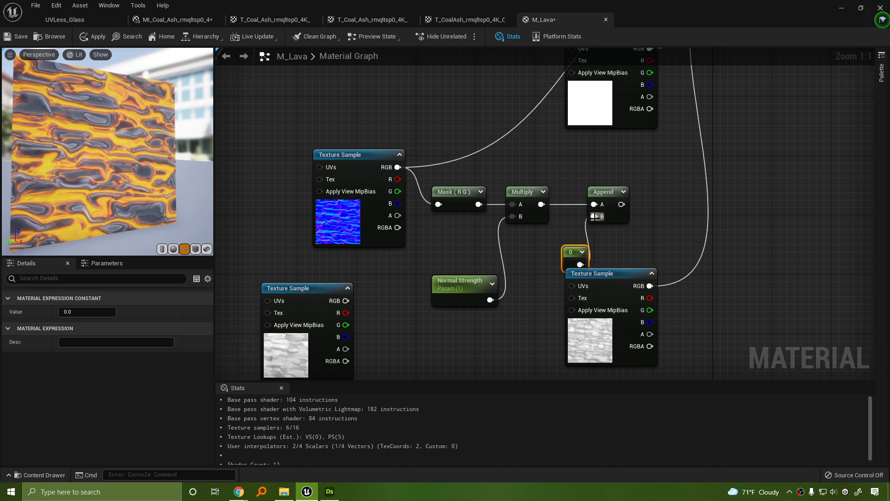
# Connect the Append output to the material's Normal input and inspect the surface in the preview.
pyautogui.moveTo(652, 211); pyautogui.dragTo(521, 250, button='right')
pyautogui.moveTo(425, 222); pyautogui.dragTo(506, 219, button='right')
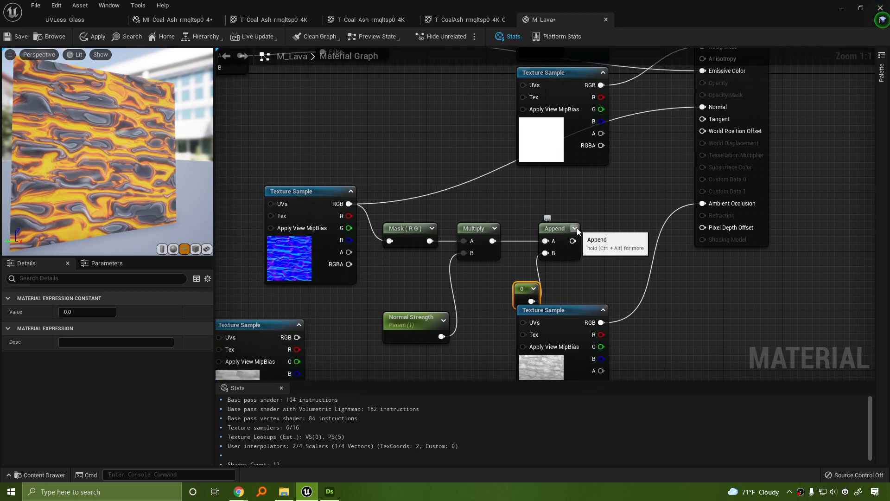
pyautogui.moveTo(573, 241); pyautogui.dragTo(702, 109)
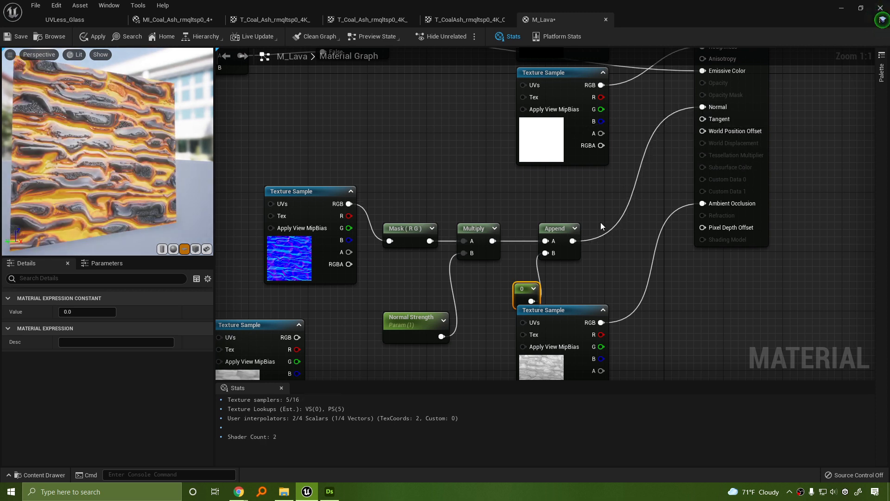
pyautogui.scroll(-4, 122, 173)
pyautogui.scroll(10, 120, 172)
pyautogui.scroll(-5, 118, 171)
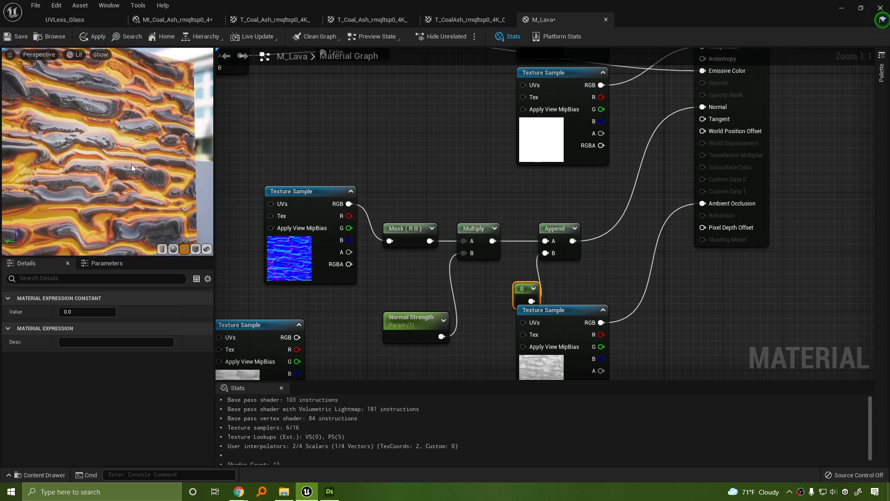
# Move the ambient occlusion texture node clear of the Constant node and set the constant feeding the Append node's B input to 1.
pyautogui.moveTo(131, 164); pyautogui.dragTo(155, 163)
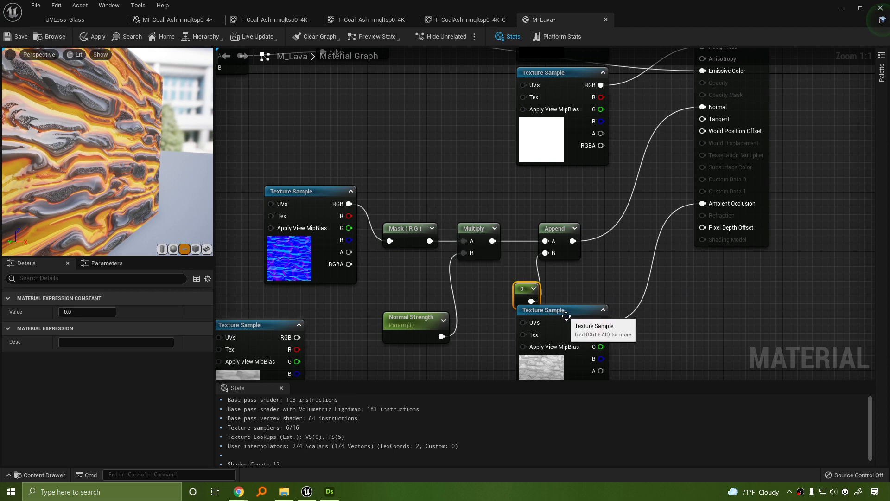
pyautogui.moveTo(558, 309); pyautogui.dragTo(573, 339)
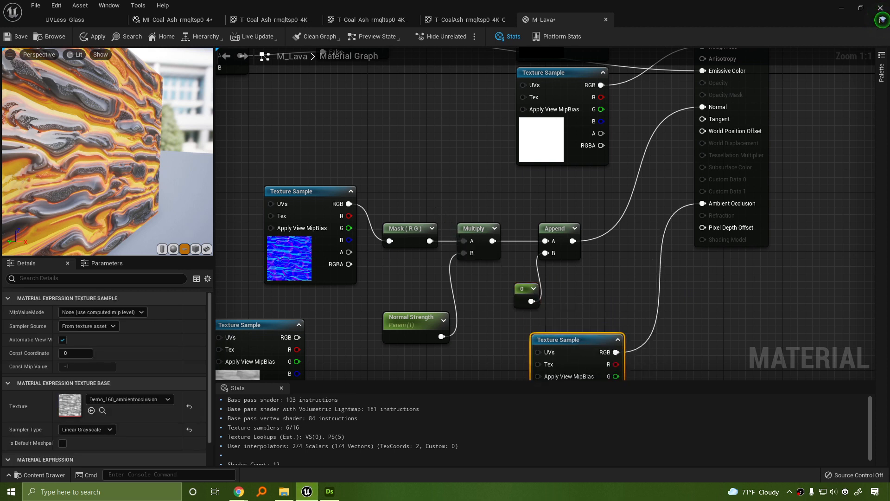
pyautogui.click(527, 295)
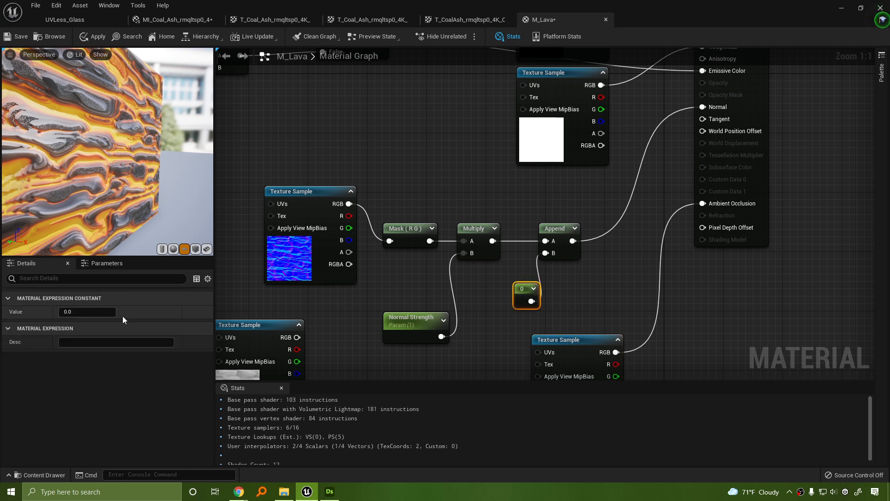
pyautogui.click(87, 312)
pyautogui.write('1')
pyautogui.press('Return')
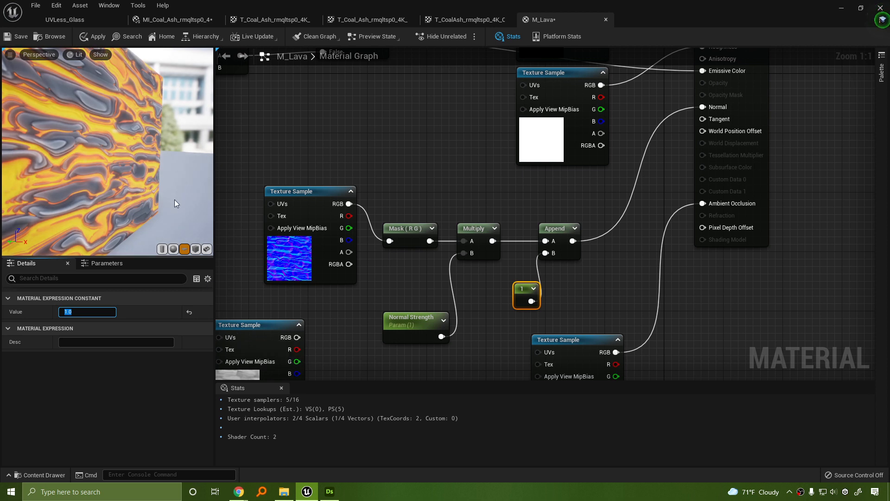
# Switch the material preview to Detail Lighting and inspect the normal detail on the plane.
pyautogui.scroll(-5, 176, 203)
pyautogui.moveTo(175, 203); pyautogui.dragTo(162, 195)
pyautogui.click(101, 55)
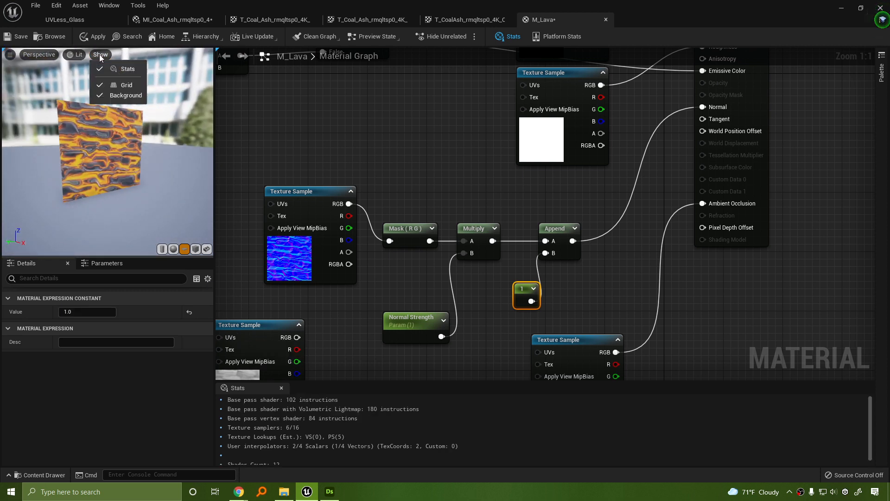
pyautogui.click(101, 54)
pyautogui.click(40, 56)
pyautogui.moveTo(73, 55)
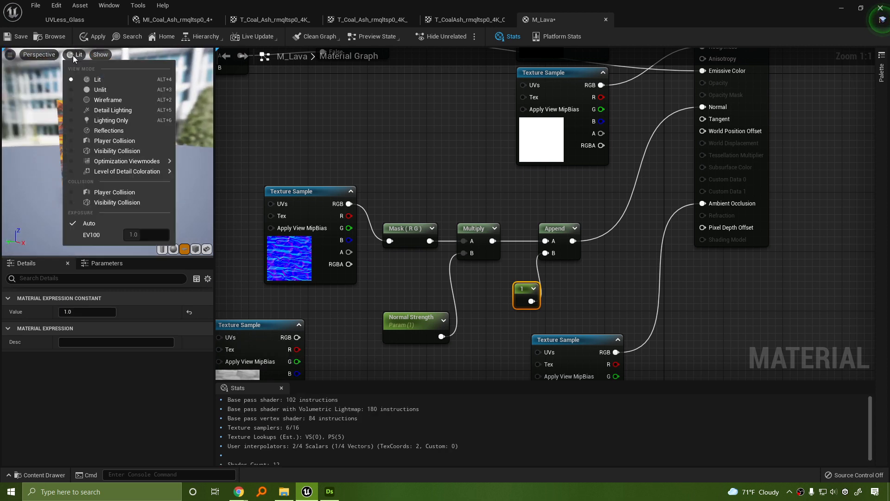
pyautogui.click(110, 107)
pyautogui.scroll(6, 138, 173)
pyautogui.scroll(-5, 138, 176)
pyautogui.moveTo(138, 177); pyautogui.dragTo(153, 179)
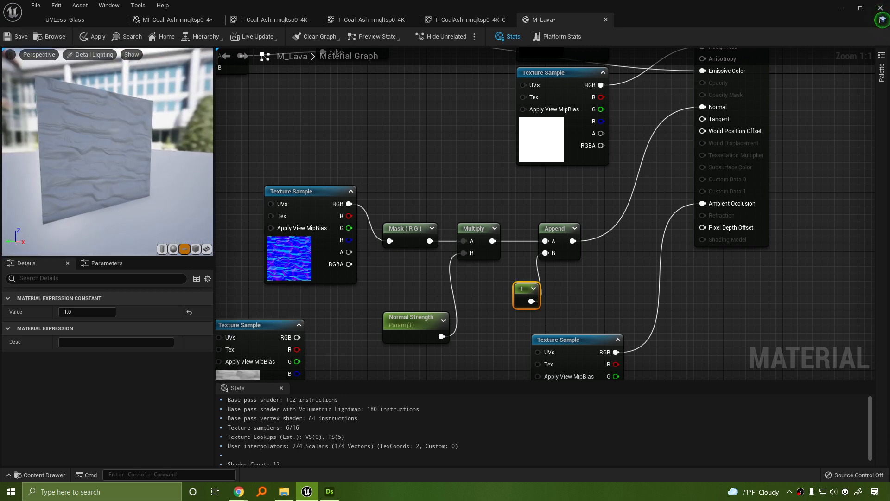
# Try a default value of 10 for the Normal Strength parameter, and settle on 5.
pyautogui.click(402, 320)
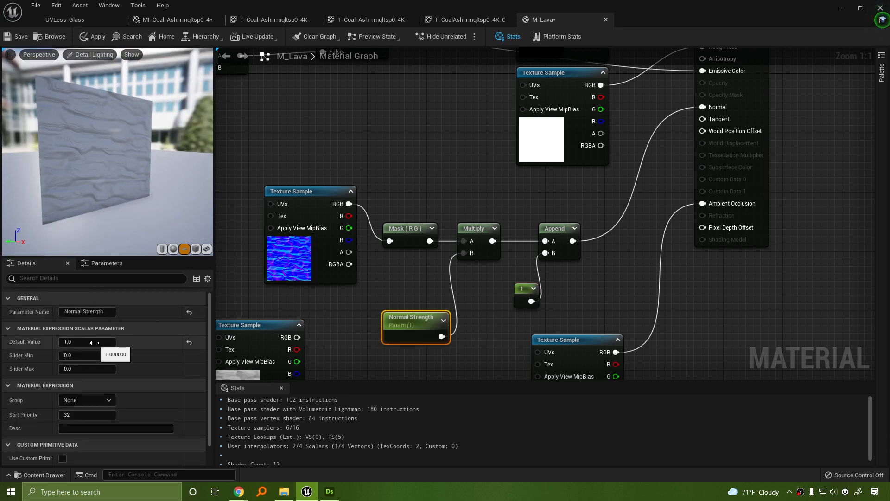
pyautogui.click(88, 342)
pyautogui.press('Return')
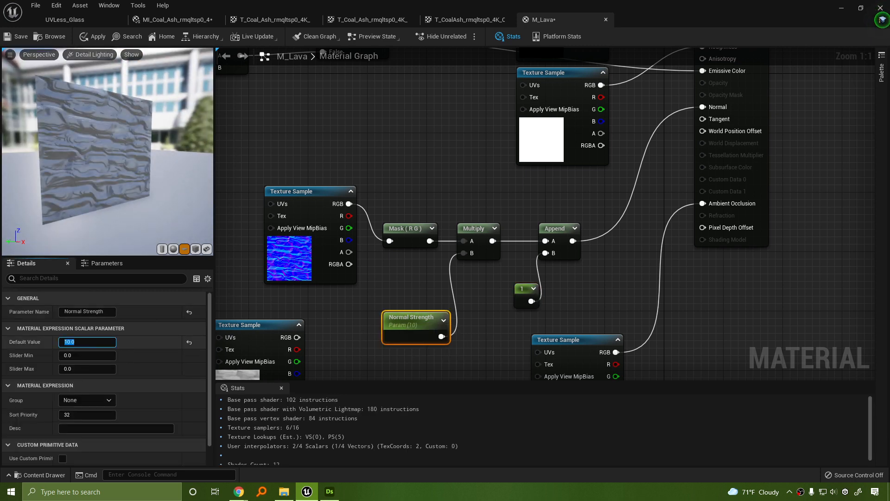
pyautogui.write('5')
pyautogui.press('Return')
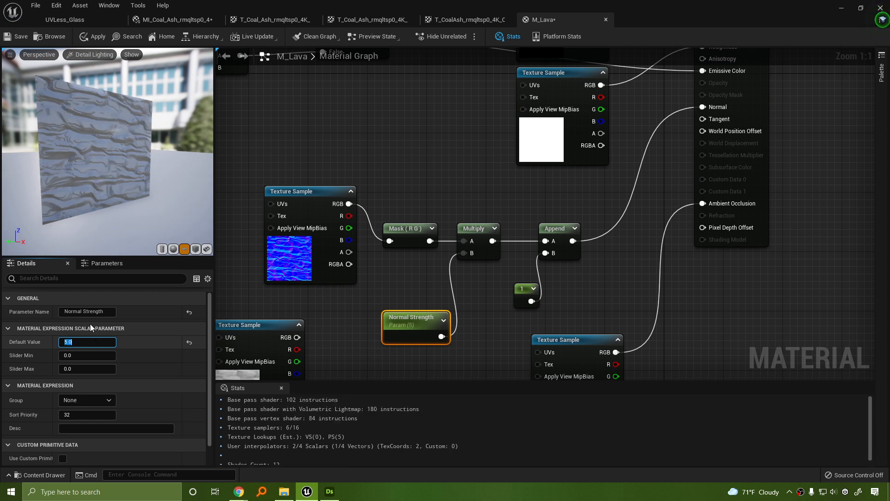
# Inspect the plane's normal detail from another angle and save the M_Lava material.
pyautogui.scroll(6, 100, 155)
pyautogui.moveTo(183, 172); pyautogui.dragTo(208, 173)
pyautogui.scroll(-4, 184, 172)
pyautogui.scroll(6, 181, 178)
pyautogui.scroll(-5, 180, 182)
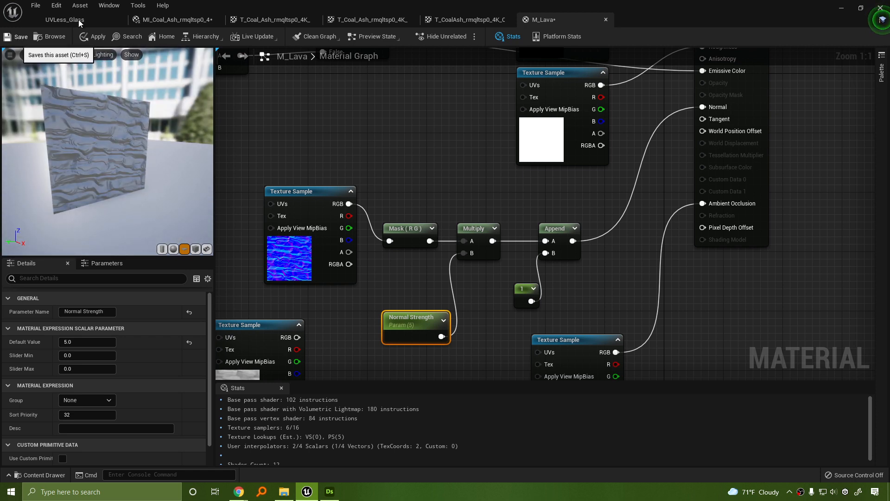
pyautogui.hotkey('ctrl', 's')
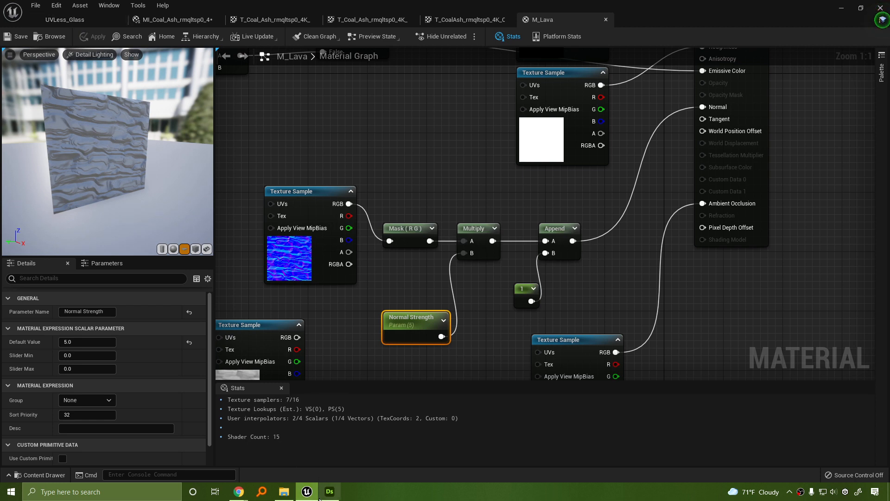
# Switch to Substance 3D Designer and examine the overall wiring of the Demo_160 graph and its output nodes.
pyautogui.click(329, 491)
pyautogui.scroll(-5, 326, 232)
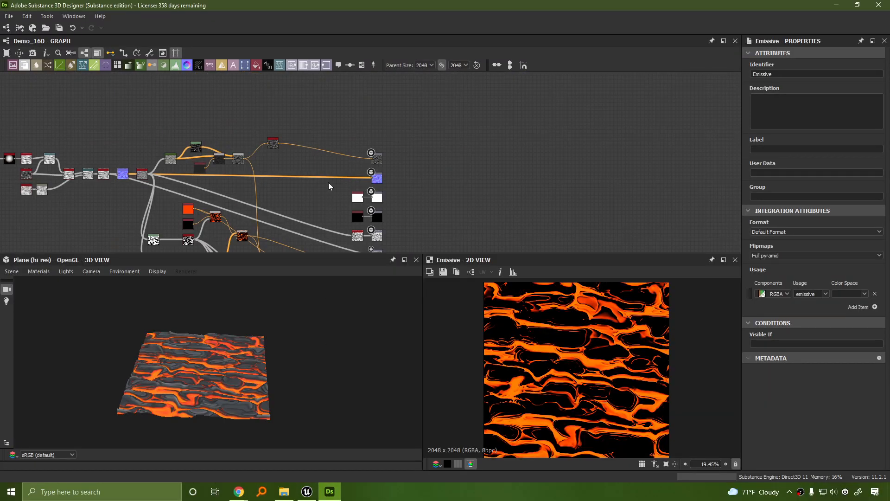
pyautogui.rightClick(371, 130)
pyautogui.click(337, 166)
pyautogui.moveTo(327, 204); pyautogui.dragTo(397, 151, button='middle')
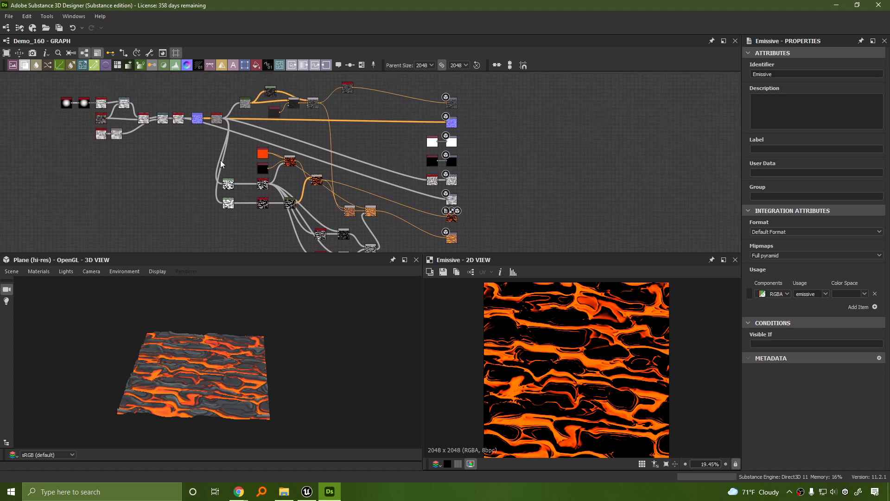
pyautogui.scroll(-1, 231, 157)
pyautogui.moveTo(221, 153)
pyautogui.mouseDown()
pyautogui.moveTo(359, 249)
pyautogui.moveTo(370, 246)
pyautogui.moveTo(274, 186)
pyautogui.moveTo(220, 175)
pyautogui.moveTo(224, 157)
pyautogui.mouseUp()
pyautogui.click(369, 247)
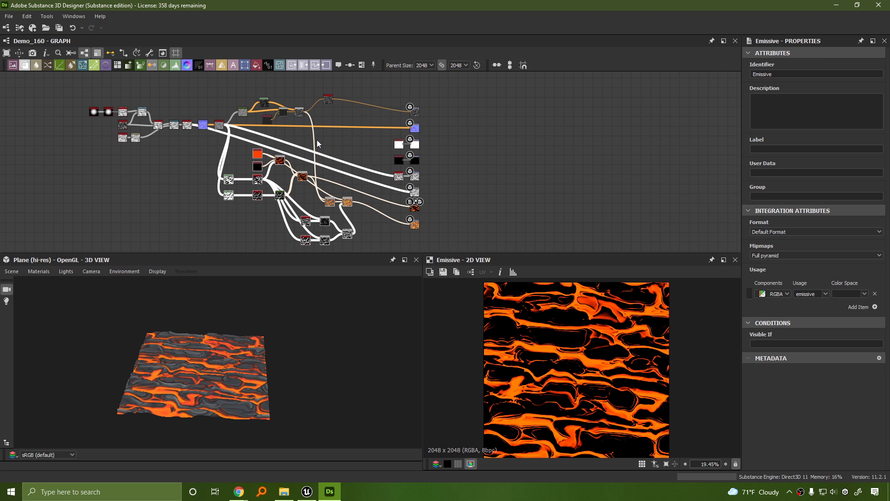
pyautogui.scroll(4, 296, 213)
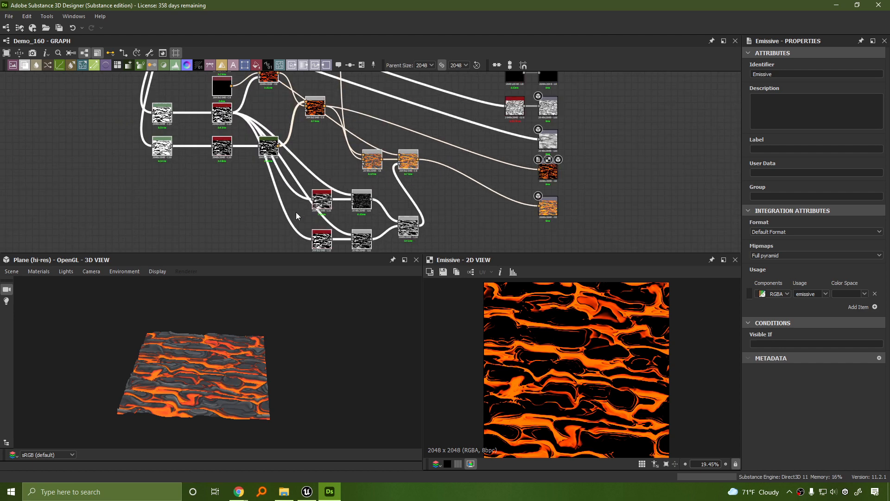
pyautogui.rightClick(460, 222)
pyautogui.click(461, 222)
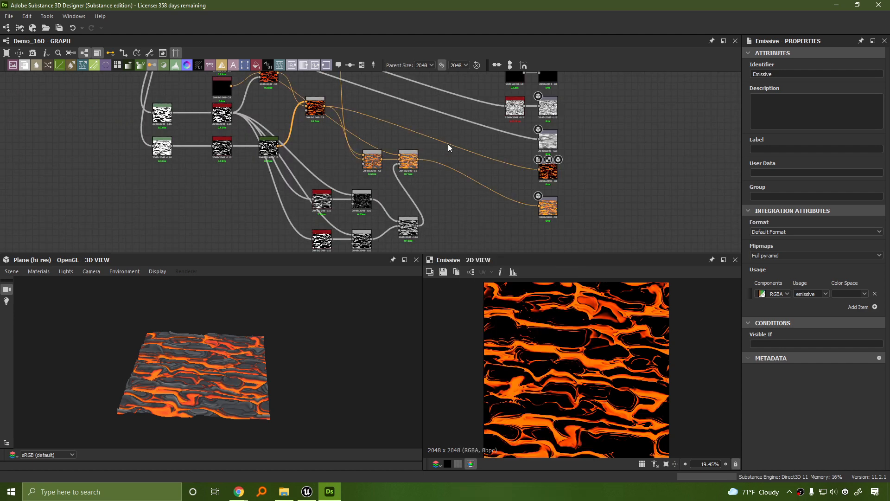
# Examine the Blend and Blur HQ Color nodes feeding the Base Color output, along with the Normal and Roughness outputs.
pyautogui.moveTo(448, 144); pyautogui.dragTo(456, 254, button='middle')
pyautogui.scroll(2, 410, 129)
pyautogui.moveTo(410, 134); pyautogui.dragTo(398, 212, button='middle')
pyautogui.scroll(6, 363, 202)
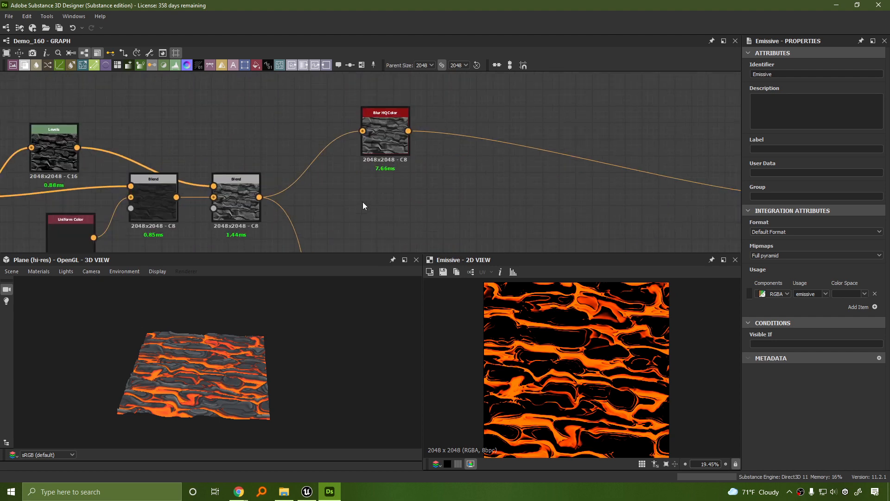
pyautogui.scroll(-5, 325, 187)
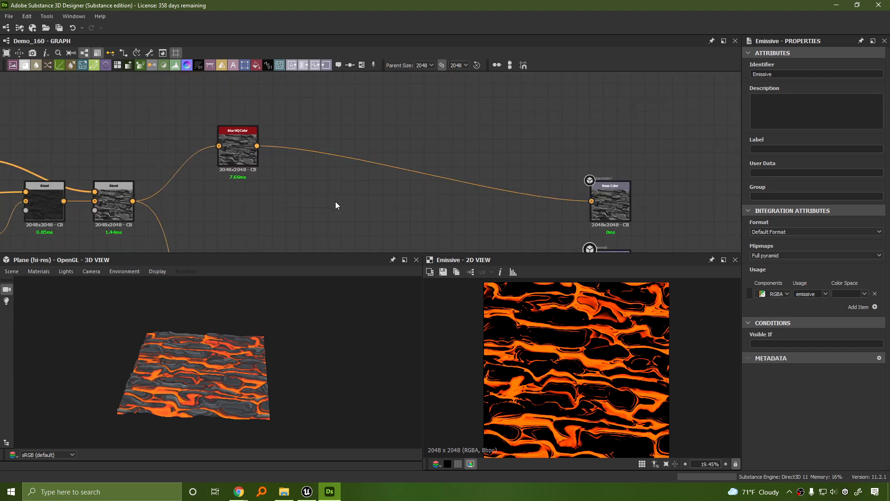
pyautogui.moveTo(284, 241); pyautogui.dragTo(398, 130, button='middle')
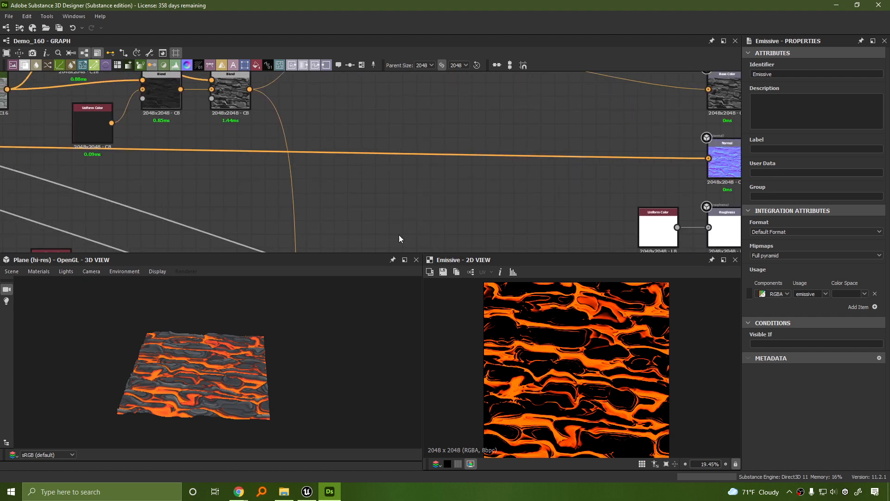
pyautogui.scroll(-2, 321, 190)
# Switch back to Unreal Editor and return the material preview to Lit view mode.
pyautogui.click(306, 492)
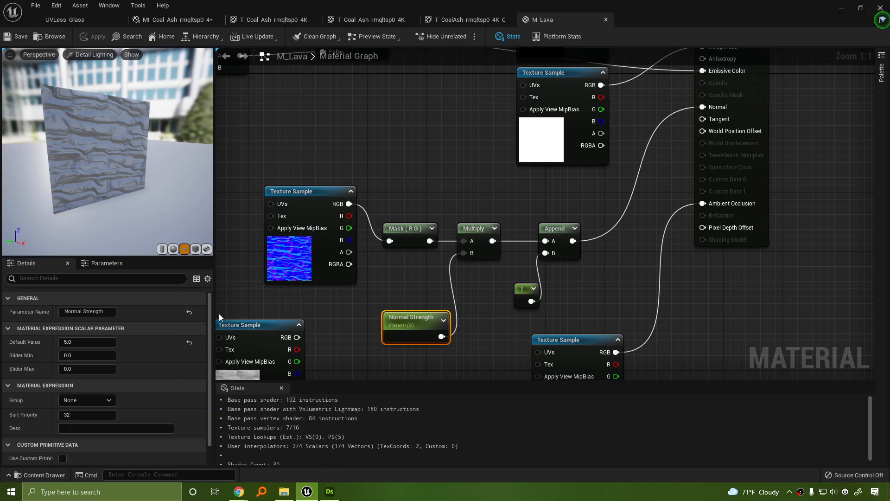
pyautogui.scroll(-1, 390, 191)
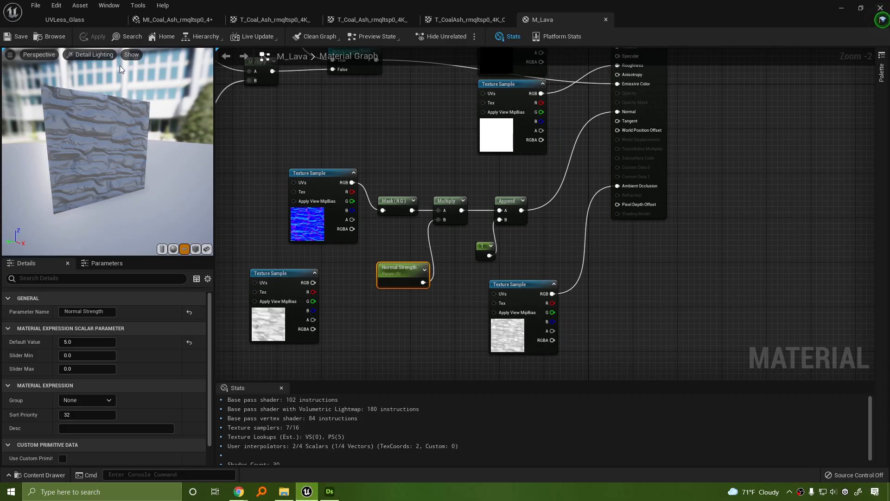
pyautogui.click(91, 54)
pyautogui.click(98, 80)
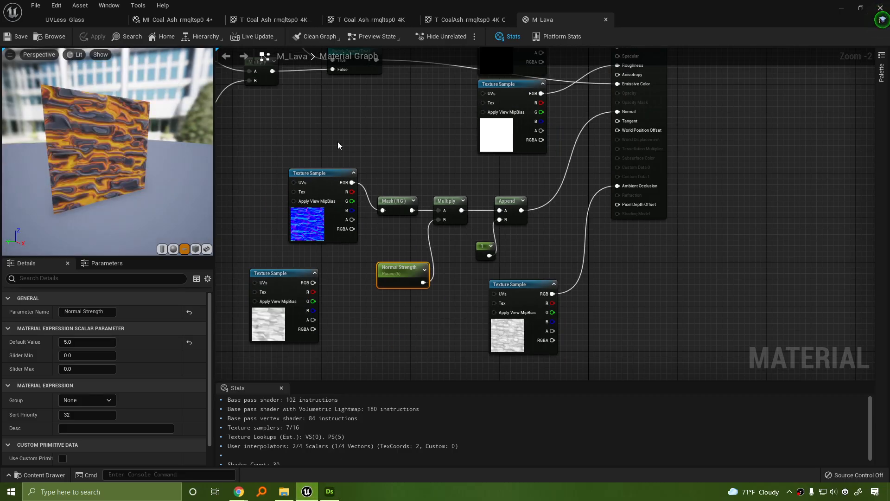
pyautogui.scroll(-2, 341, 128)
pyautogui.scroll(-4, 128, 144)
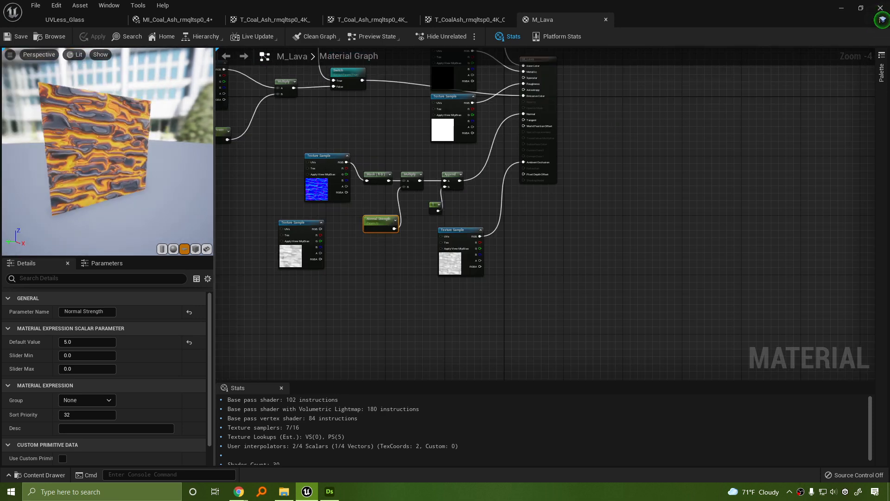
pyautogui.scroll(2, 129, 202)
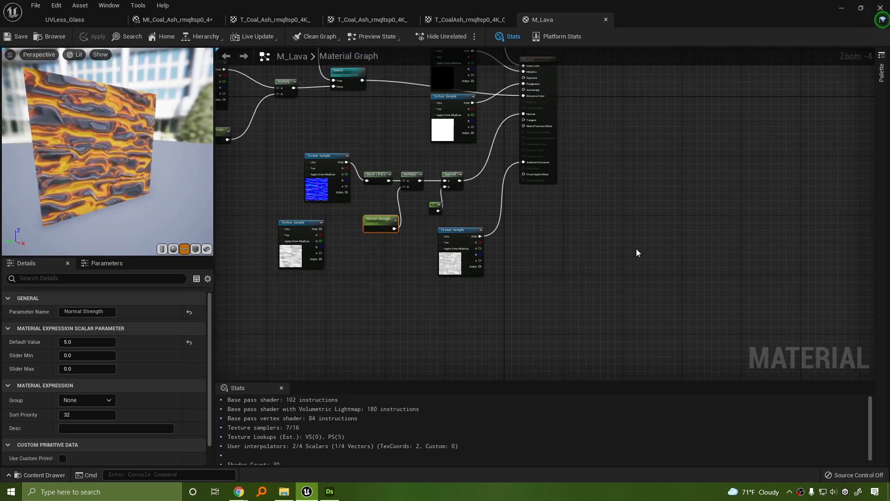
# Turn off the default value of the Switch parameter feeding Base Color, and check the preview and node graph.
pyautogui.click(613, 205)
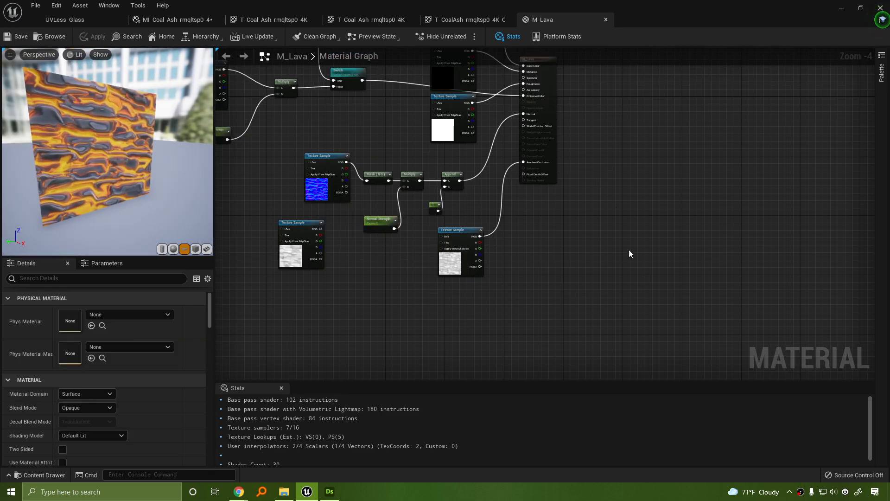
pyautogui.moveTo(615, 181); pyautogui.dragTo(673, 296, button='right')
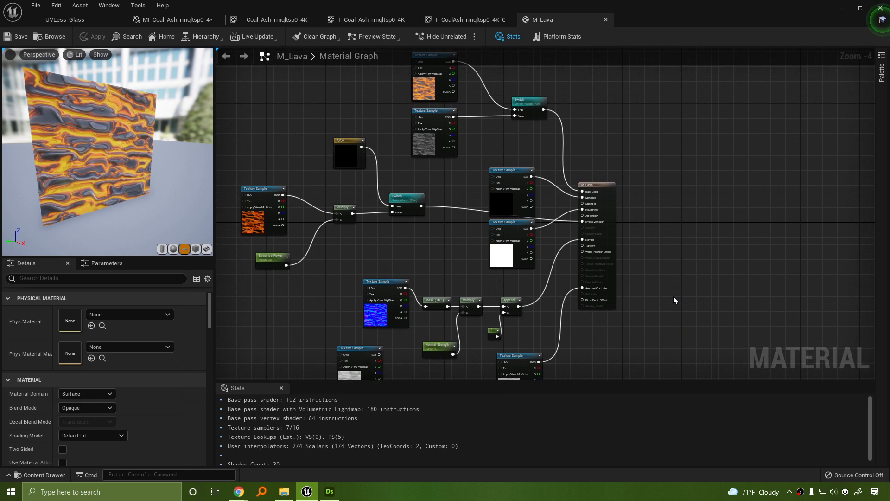
pyautogui.click(528, 101)
pyautogui.click(63, 343)
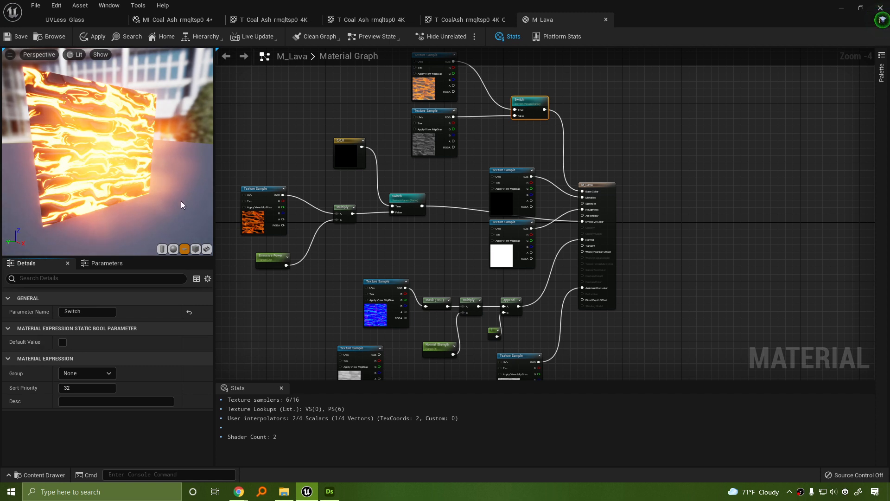
pyautogui.moveTo(181, 205); pyautogui.dragTo(183, 179)
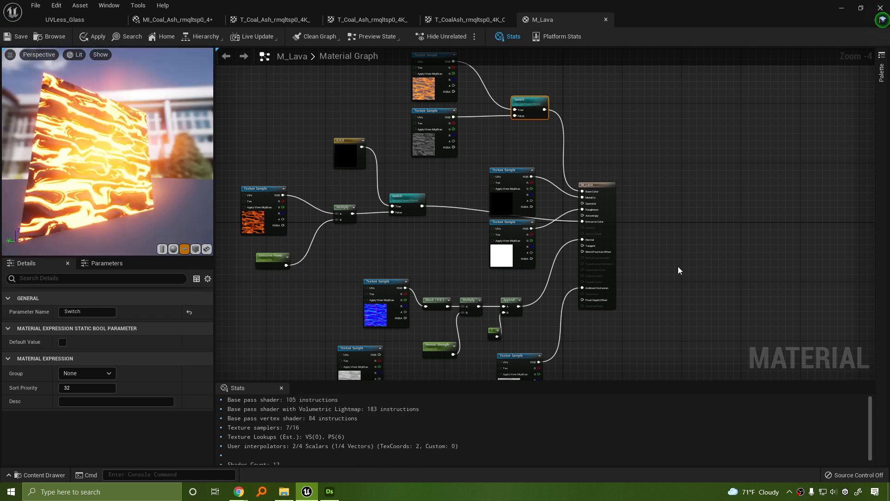
pyautogui.click(679, 271)
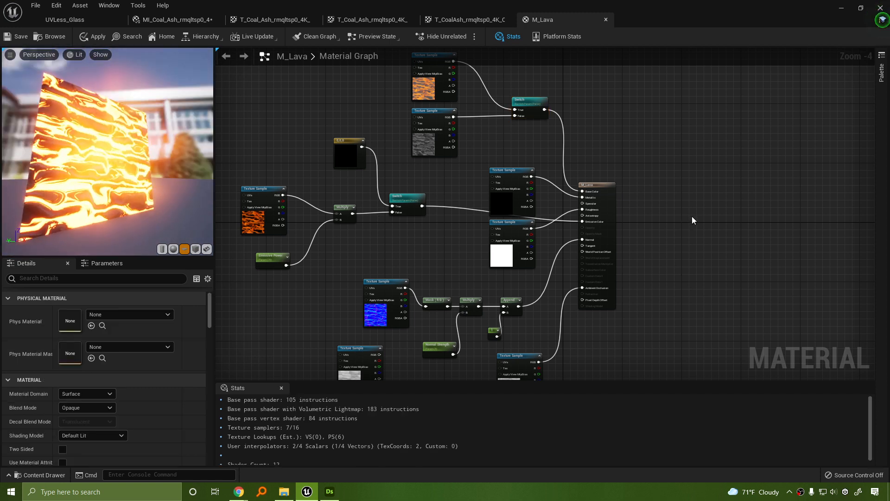
pyautogui.moveTo(692, 220); pyautogui.dragTo(883, 278, button='right')
pyautogui.moveTo(393, 149); pyautogui.dragTo(465, 181, button='right')
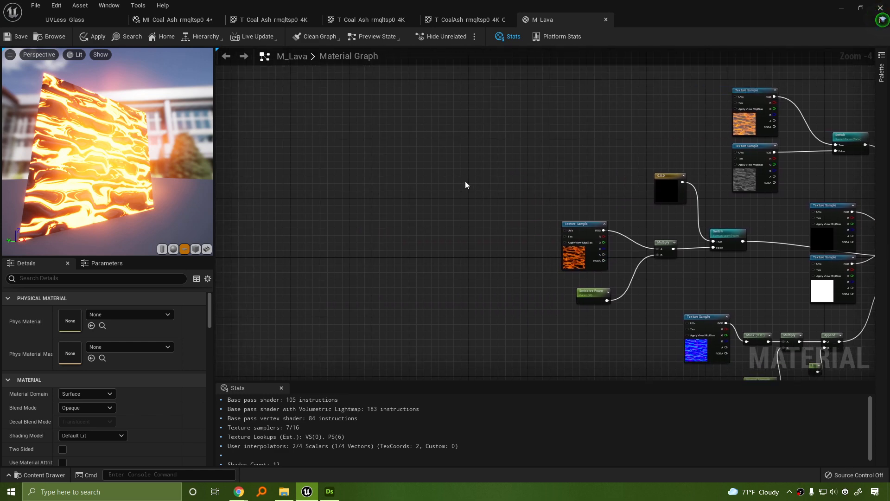
# Go to the UVLess_Glass level and show the contents of the Materials/Demo_160 folder.
pyautogui.click(454, 20)
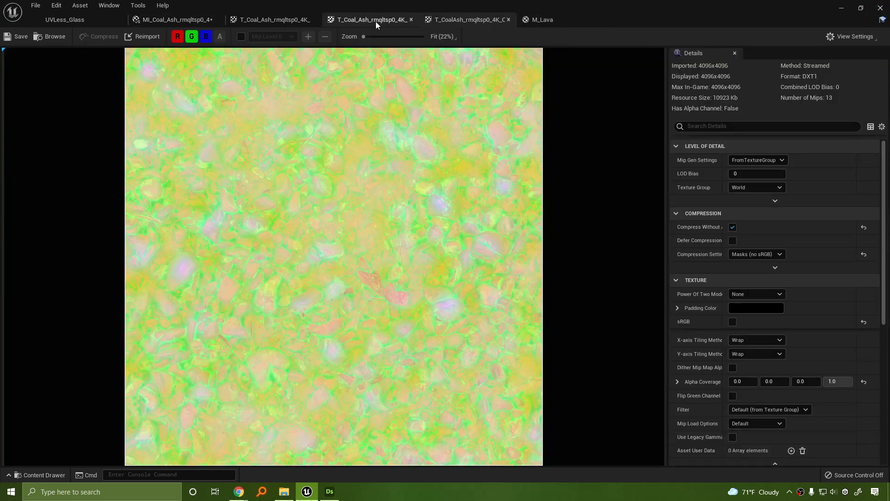
pyautogui.click(95, 19)
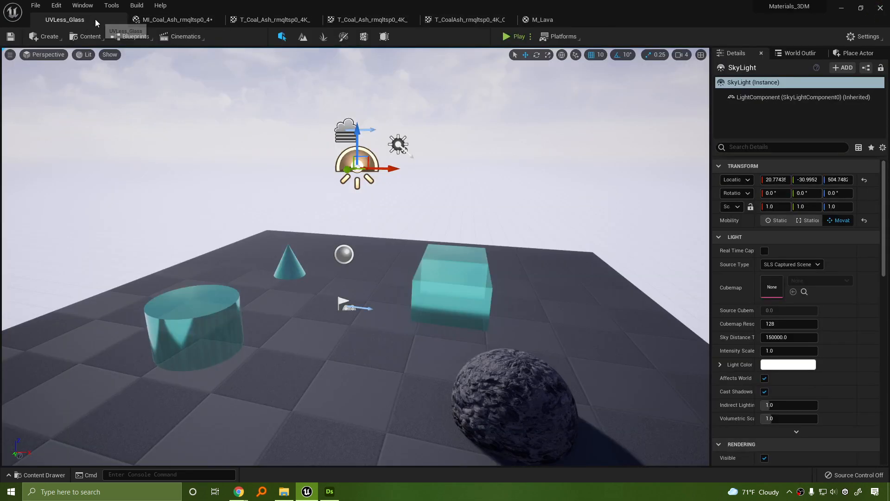
pyautogui.click(40, 475)
pyautogui.click(307, 423)
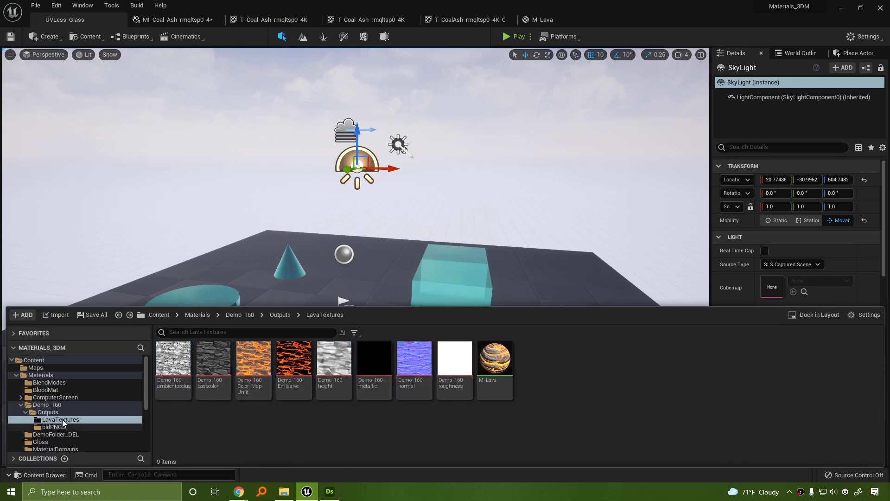
pyautogui.click(63, 403)
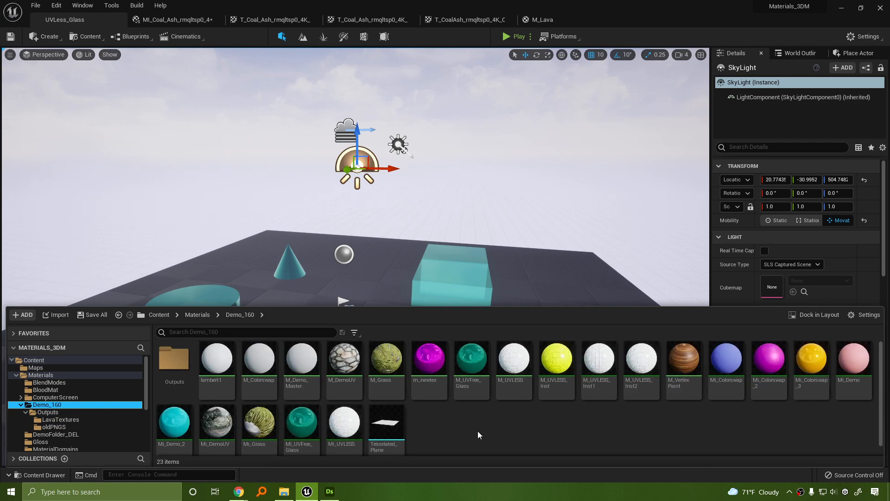
# Open the Mi_UVLESS material instance and its parent M_UVLESS, and examine the parent's node graph.
pyautogui.scroll(-2, 477, 434)
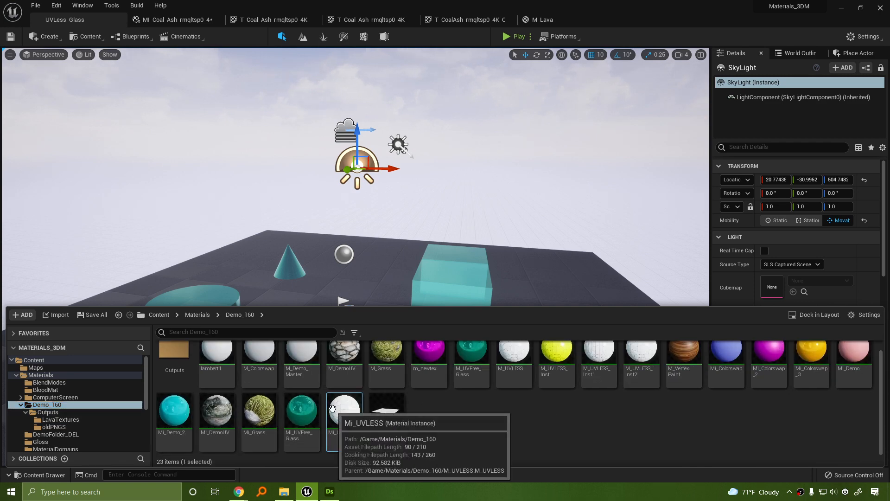
pyautogui.doubleClick(344, 411)
pyautogui.scroll(-4, 327, 327)
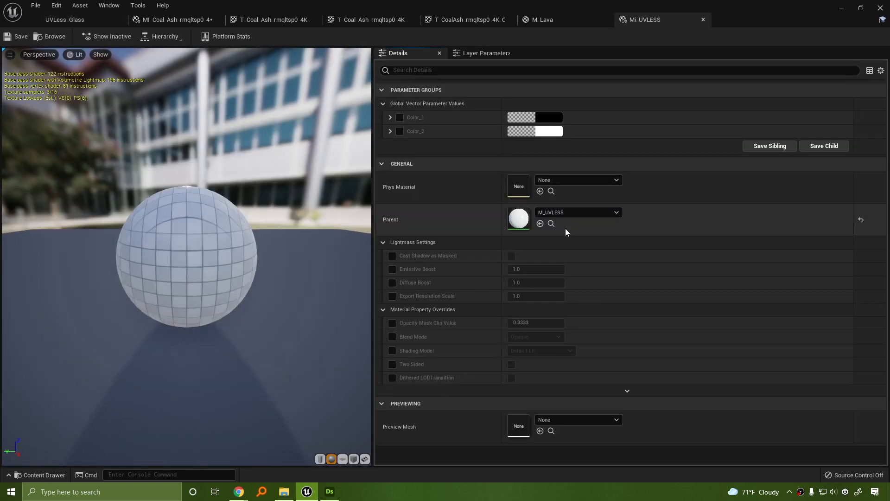
pyautogui.doubleClick(528, 219)
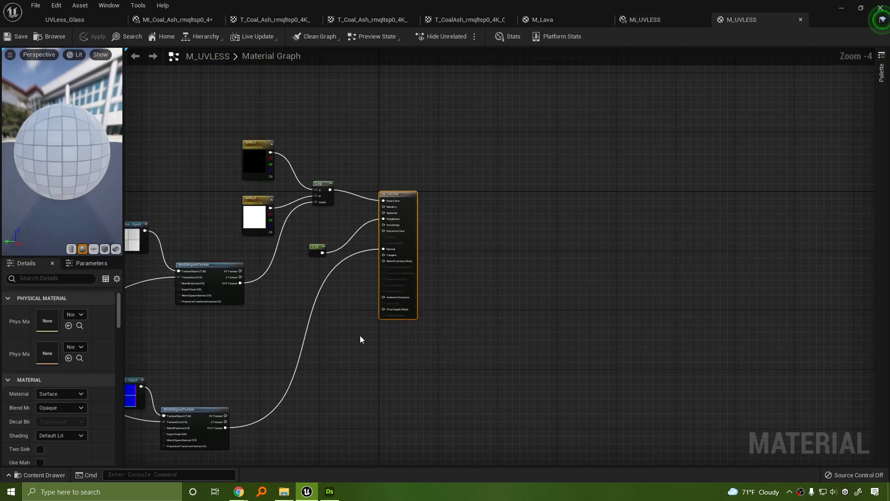
pyautogui.moveTo(360, 335); pyautogui.dragTo(649, 312, button='right')
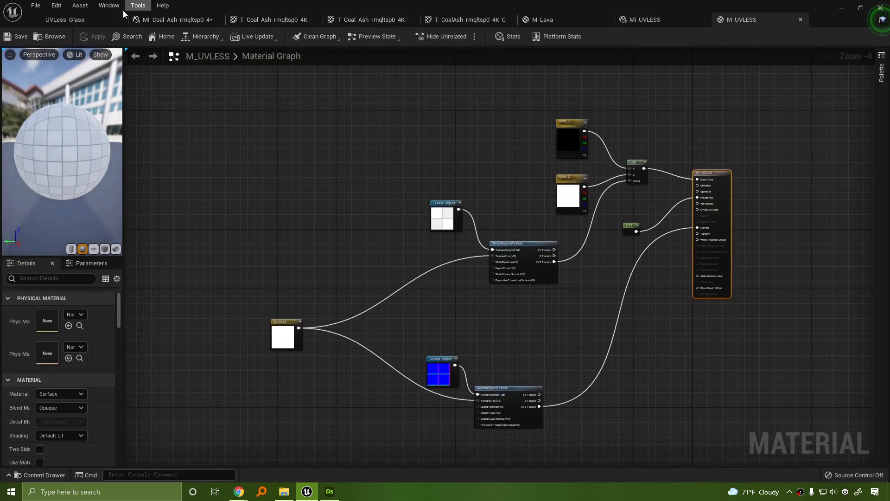
# Close the open MI_Coal_Ash instance and the three coal ash texture editors.
pyautogui.click(222, 21)
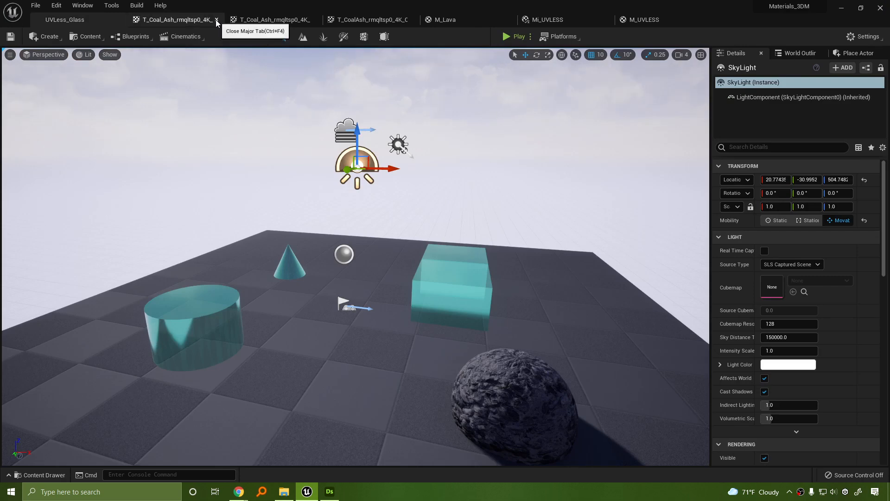
pyautogui.click(216, 20)
pyautogui.click(216, 19)
pyautogui.click(215, 20)
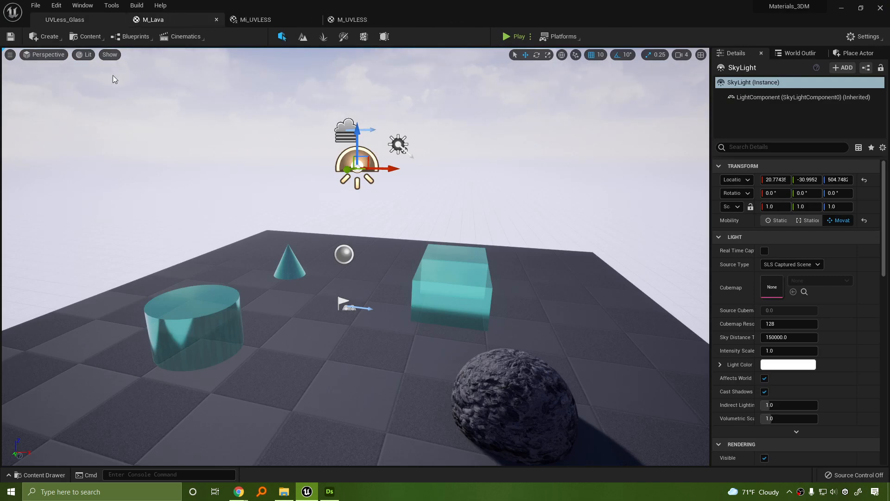
# Save all modified assets in the project.
pyautogui.click(40, 475)
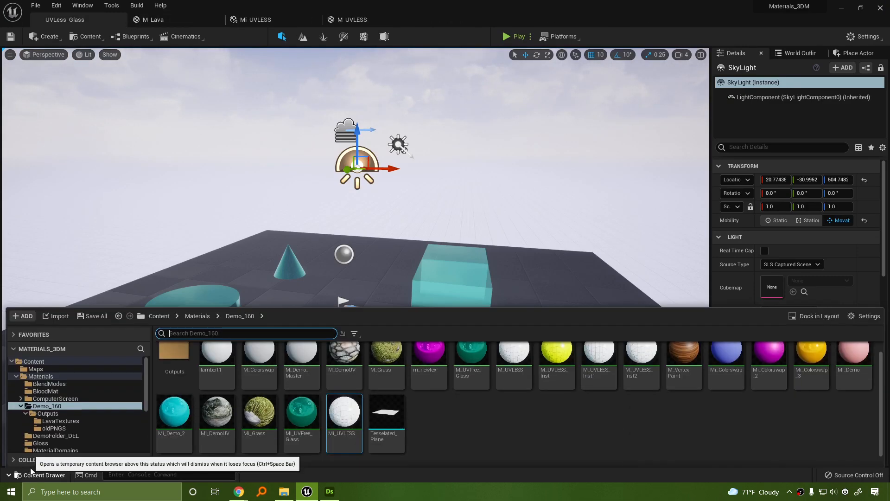
pyautogui.click(91, 315)
pyautogui.click(481, 348)
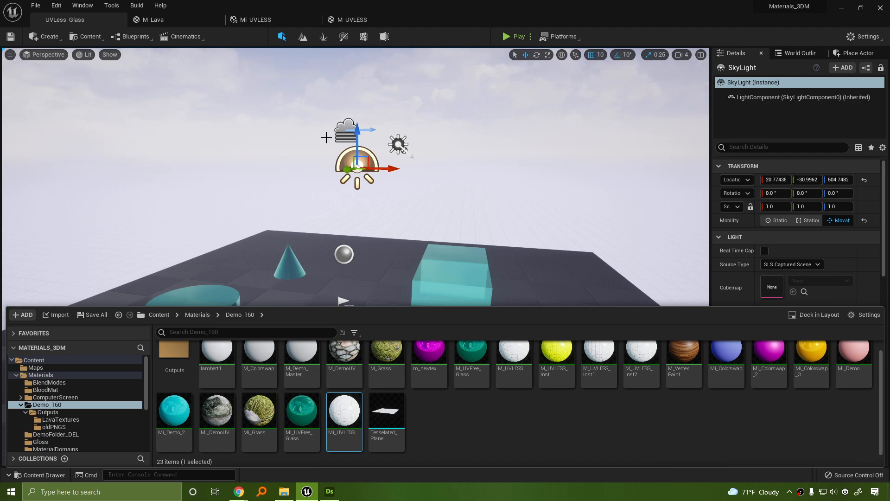
pyautogui.click(14, 55)
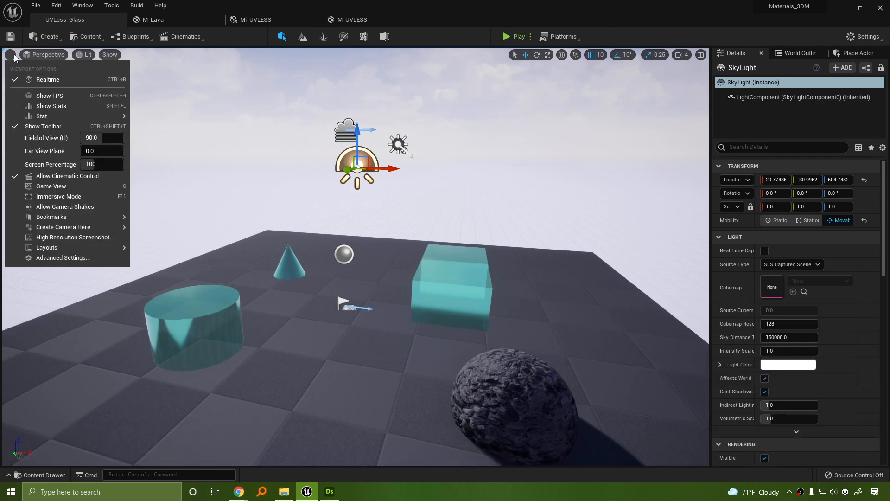
pyautogui.click(14, 55)
# Open the M_DemoUV material from the Demo_160 folder and bring its individual U and V tiling nodes into view.
pyautogui.click(30, 475)
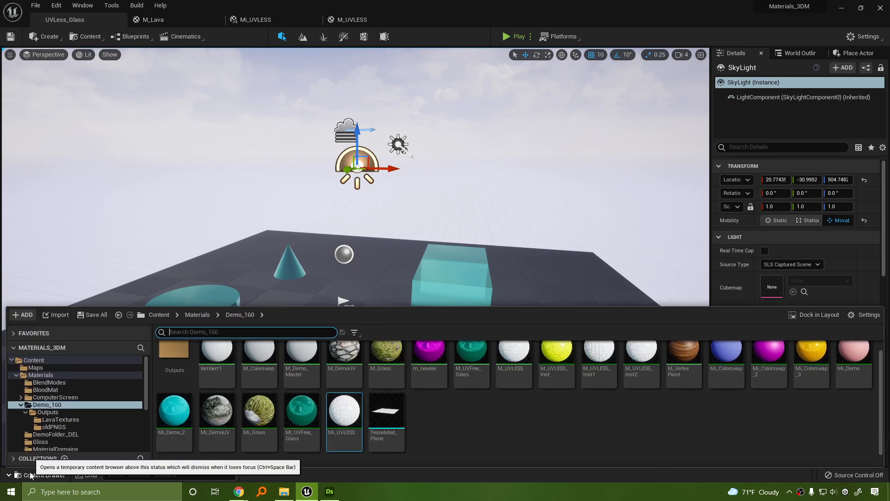
pyautogui.scroll(1, 508, 443)
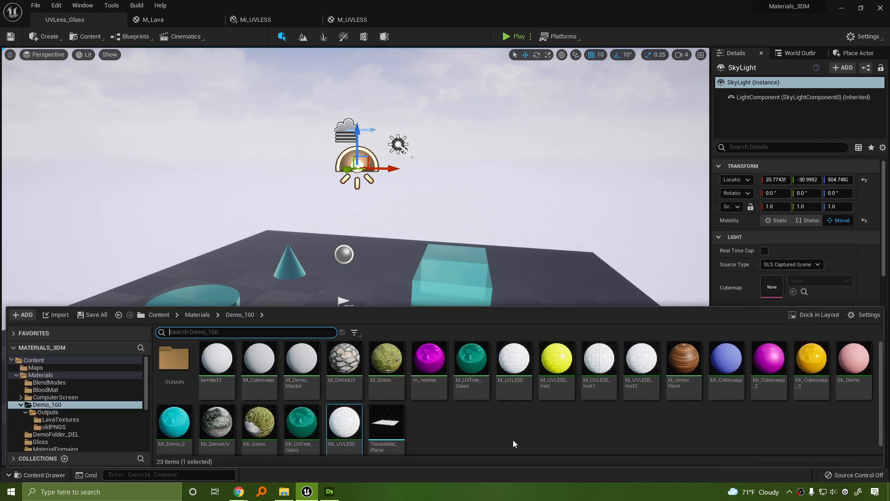
pyautogui.doubleClick(344, 359)
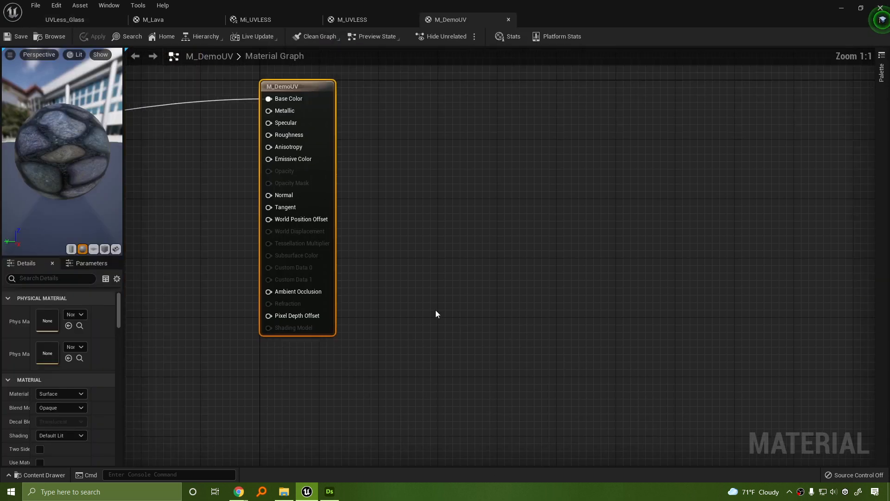
pyautogui.scroll(-5, 260, 263)
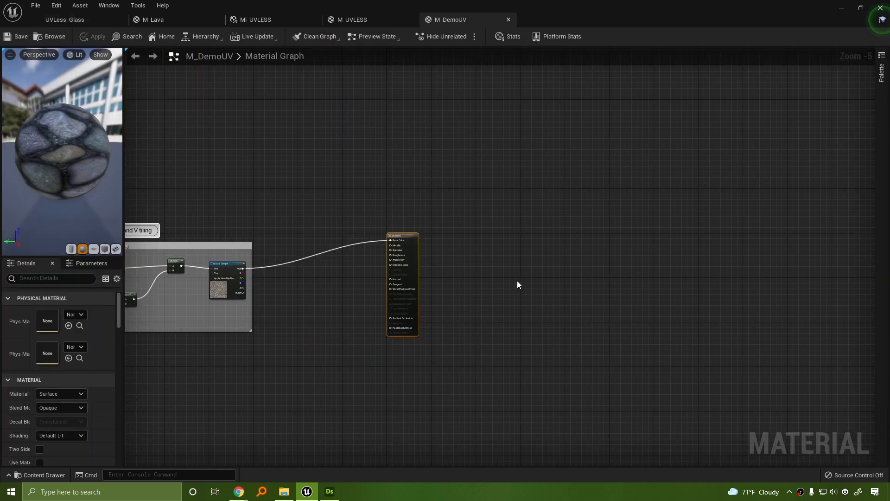
pyautogui.rightClick(518, 284)
pyautogui.click(275, 372)
pyautogui.press('Home')
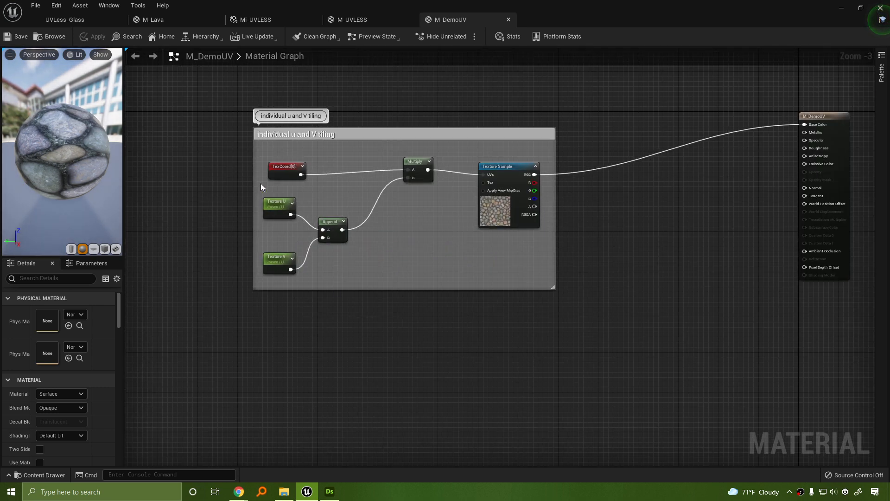
# Copy the TexCoord, Texture U, Texture V, Append and Multiply nodes from M_DemoUV into the M_Lava graph, first lowering the Multiply node.
pyautogui.moveTo(414, 161); pyautogui.dragTo(414, 197)
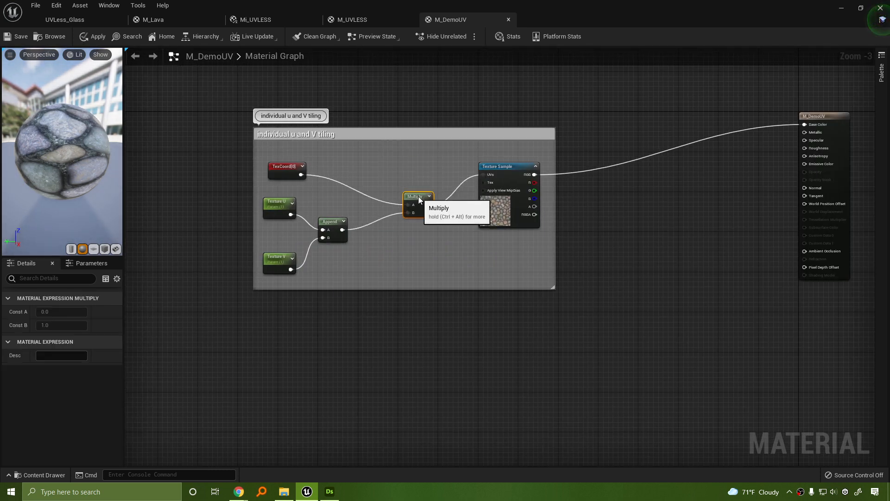
pyautogui.moveTo(252, 156); pyautogui.dragTo(218, 222)
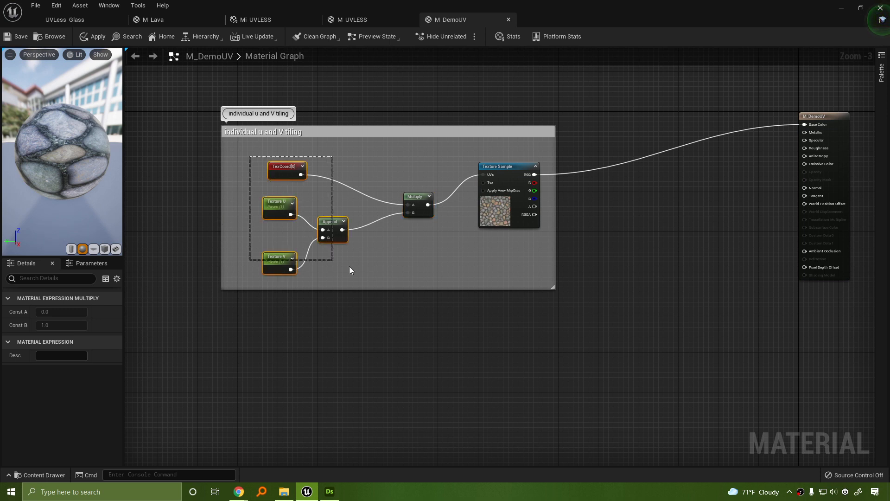
pyautogui.moveTo(432, 272); pyautogui.dragTo(441, 276)
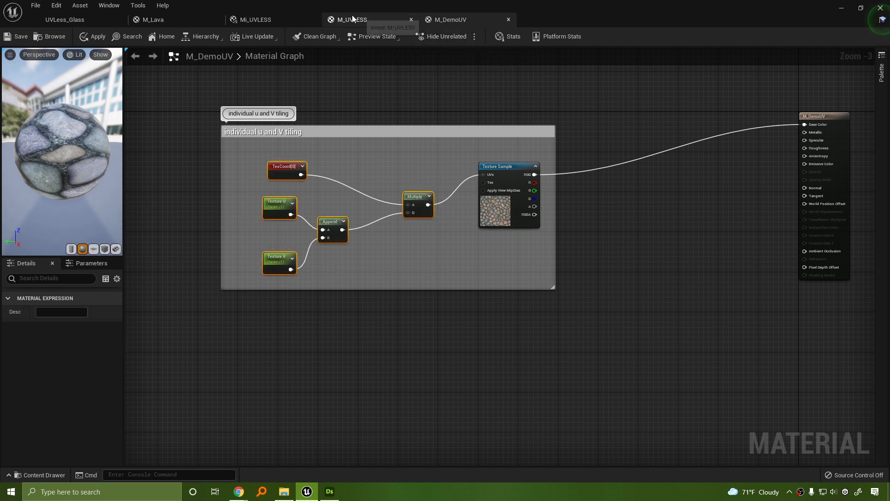
pyautogui.click(181, 18)
pyautogui.moveTo(439, 223); pyautogui.dragTo(459, 182, button='right')
pyautogui.hotkey('ctrl', 'v')
pyautogui.scroll(3, 511, 246)
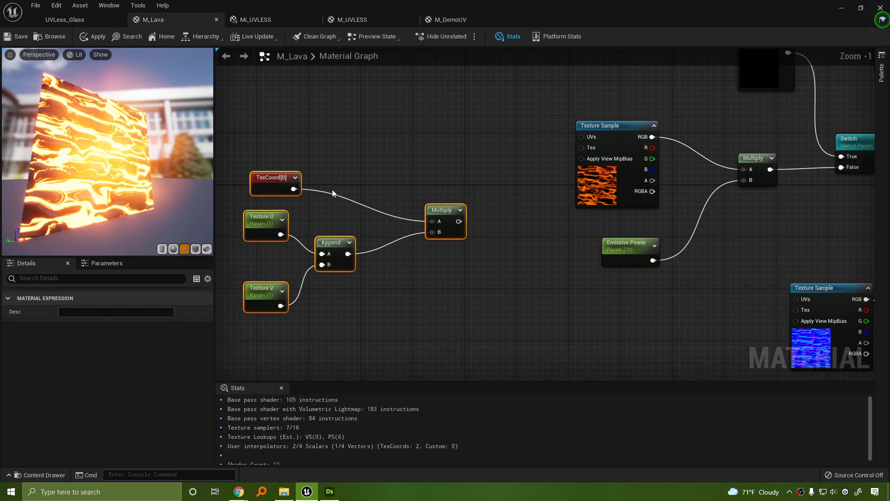
# Wrap the pasted UV nodes in a comment titled "tiling" and move it farther away from the emissive texture sample.
pyautogui.moveTo(332, 189); pyautogui.dragTo(422, 222, button='right')
pyautogui.moveTo(308, 167); pyautogui.dragTo(552, 337)
pyautogui.moveTo(611, 361); pyautogui.dragTo(610, 362)
pyautogui.press('c')
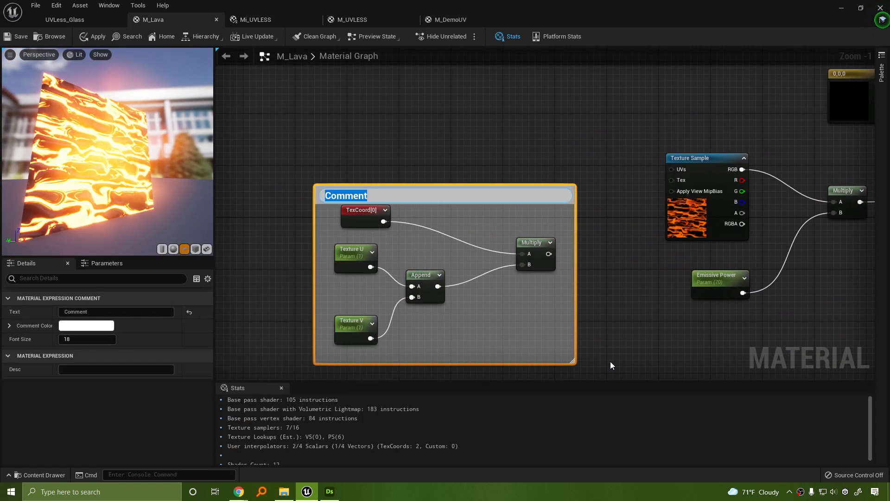
pyautogui.press('Return')
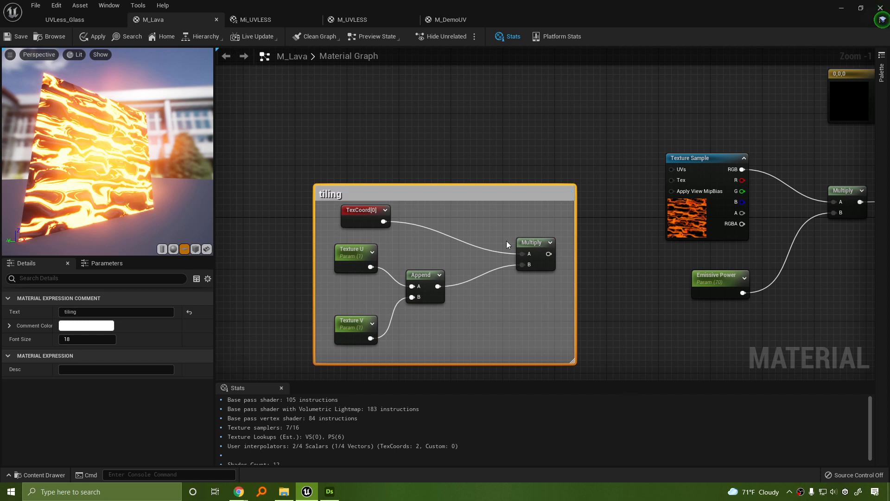
pyautogui.moveTo(475, 192); pyautogui.dragTo(345, 154)
# Connect the tiling Multiply output to the UVs input of the emissive lava texture sample.
pyautogui.moveTo(528, 208); pyautogui.dragTo(446, 267, button='right')
pyautogui.scroll(-1, 505, 267)
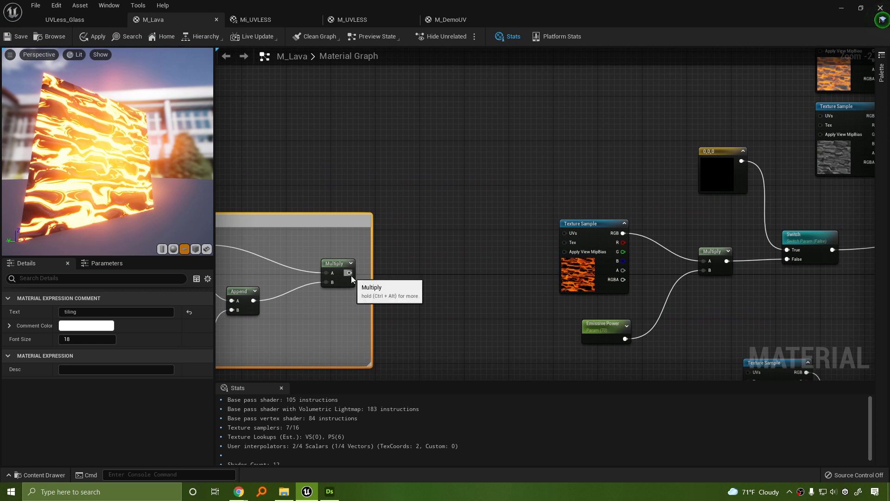
pyautogui.moveTo(349, 273); pyautogui.dragTo(449, 273)
pyautogui.moveTo(554, 236); pyautogui.dragTo(568, 233)
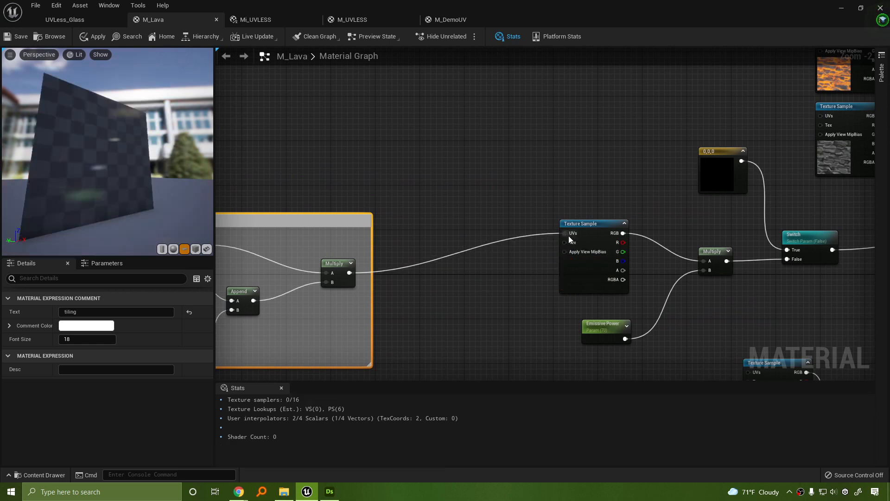
# Connect the tiling Multiply output to the UVs inputs of the normal, height and ambient occlusion texture samples.
pyautogui.scroll(-3, 568, 234)
pyautogui.moveTo(489, 268); pyautogui.dragTo(377, 230, button='right')
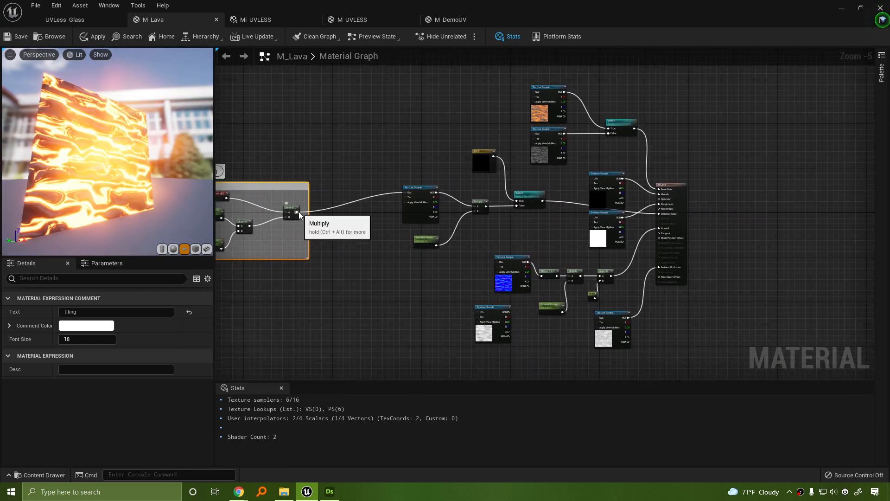
pyautogui.moveTo(297, 211); pyautogui.dragTo(498, 262)
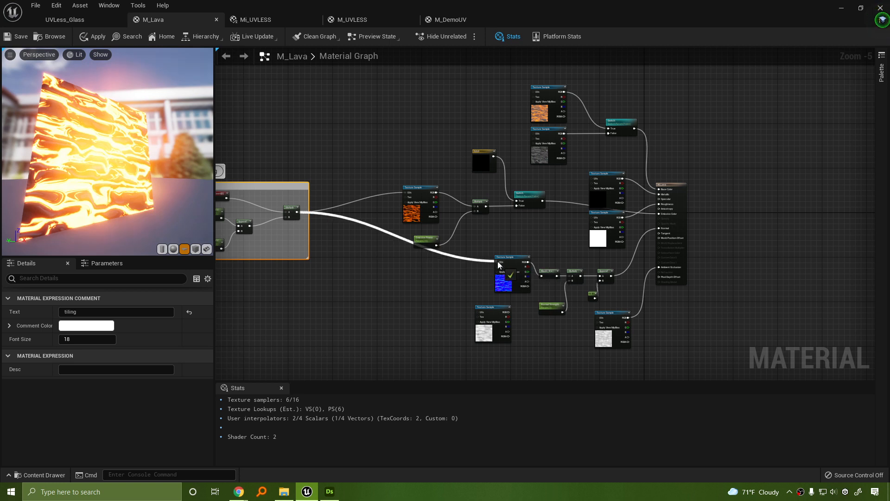
pyautogui.moveTo(299, 217); pyautogui.dragTo(477, 312)
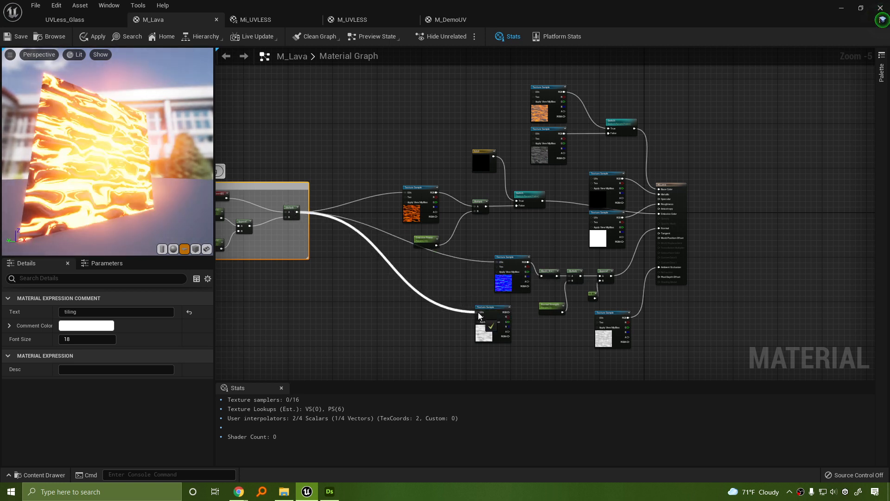
pyautogui.moveTo(297, 212); pyautogui.dragTo(601, 318)
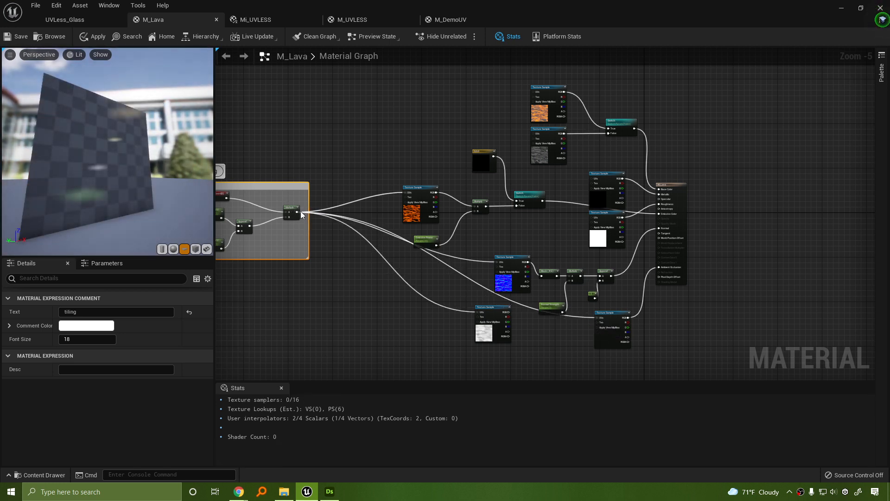
# Connect the tiling Multiply output to the UVs inputs of the white, black and two base color texture samples.
pyautogui.moveTo(297, 212); pyautogui.dragTo(591, 218)
pyautogui.moveTo(297, 211); pyautogui.dragTo(593, 182)
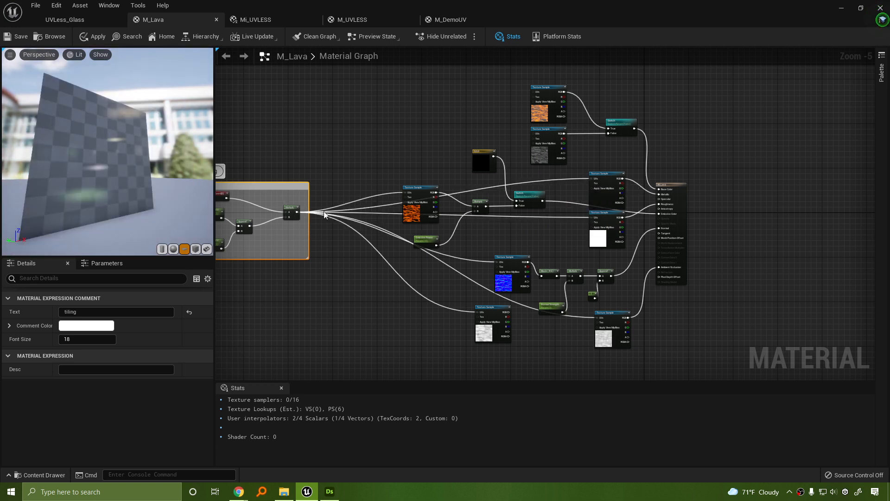
pyautogui.moveTo(297, 212); pyautogui.dragTo(532, 134)
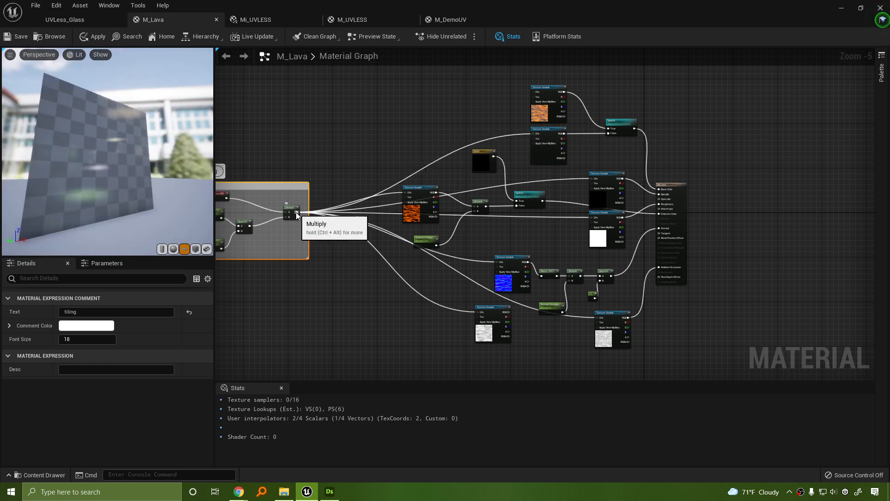
pyautogui.moveTo(297, 212); pyautogui.dragTo(533, 91)
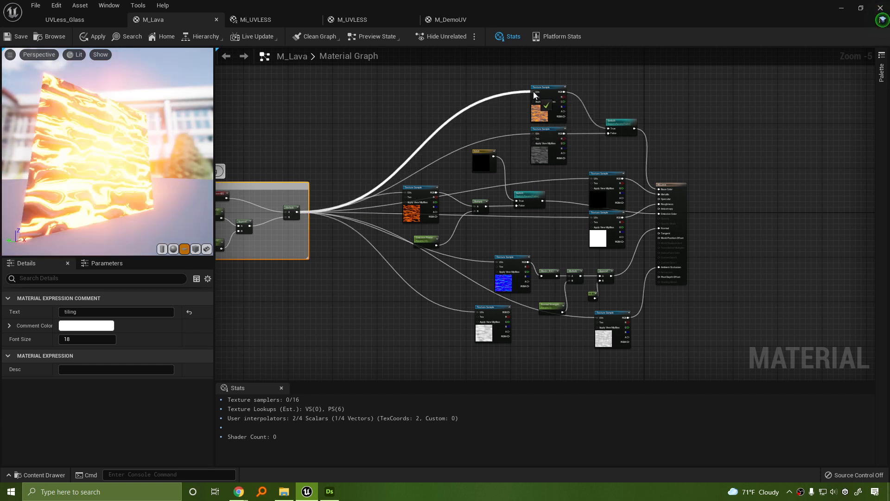
# Move the tiling comment group up, and align the two base color samples and their Switch above the black texture sample.
pyautogui.moveTo(288, 190); pyautogui.dragTo(392, 75)
pyautogui.rightClick(312, 112)
pyautogui.click(279, 184)
pyautogui.moveTo(703, 163); pyautogui.dragTo(627, 199, button='right')
pyautogui.moveTo(488, 182); pyautogui.dragTo(537, 179)
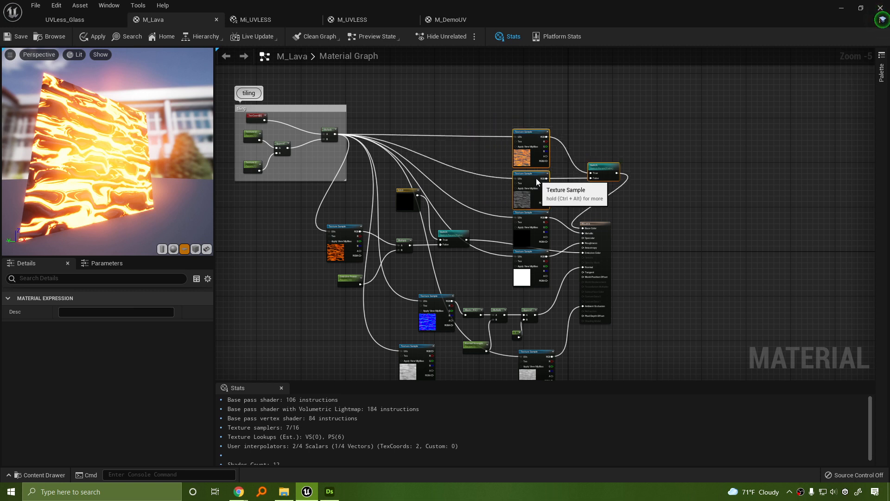
# Move the ambient occlusion and height texture samples lower in the graph to make room below the normal nodes.
pyautogui.moveTo(704, 333); pyautogui.dragTo(694, 241, button='right')
pyautogui.moveTo(528, 265); pyautogui.dragTo(523, 303)
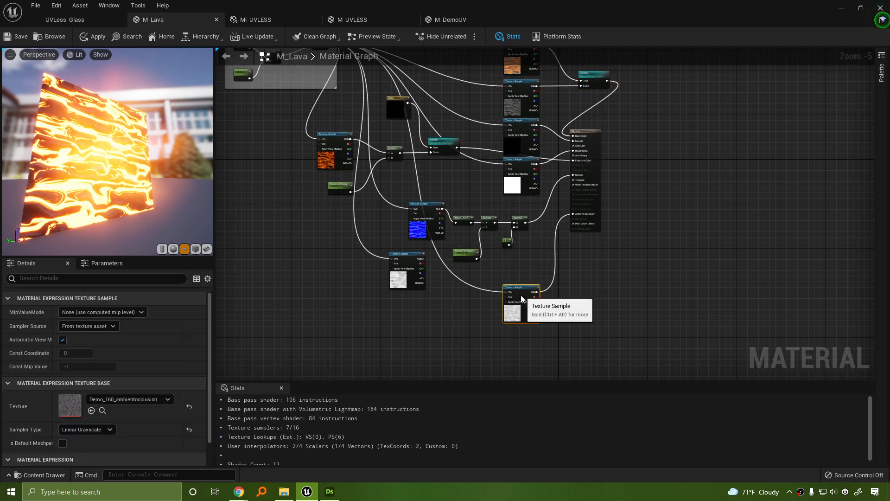
pyautogui.moveTo(415, 274); pyautogui.dragTo(365, 349)
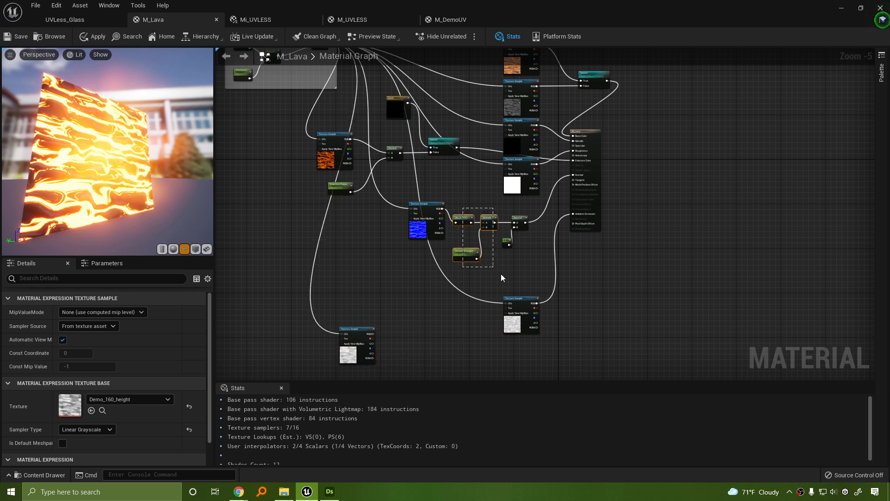
# Align the normal texture sample under the white roughness sample and arrange its normal strength nodes beneath it.
pyautogui.moveTo(501, 277); pyautogui.dragTo(537, 275)
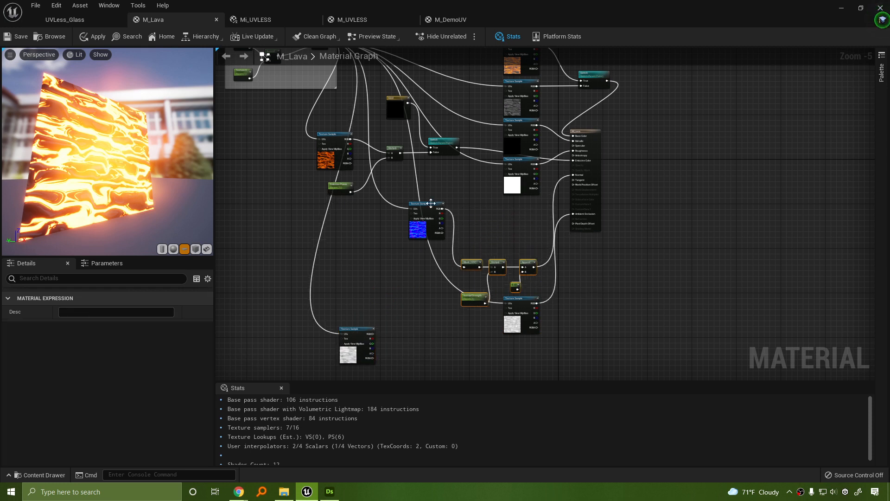
pyautogui.moveTo(430, 203); pyautogui.dragTo(521, 202)
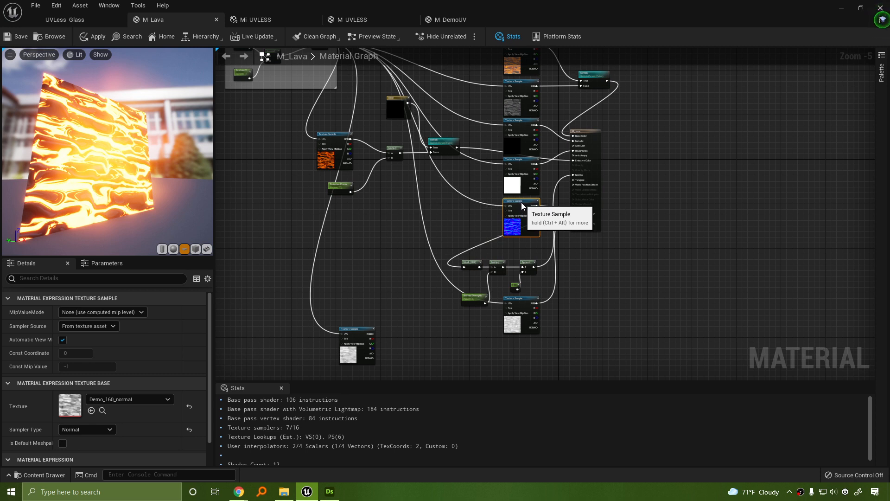
pyautogui.moveTo(482, 295); pyautogui.dragTo(459, 299)
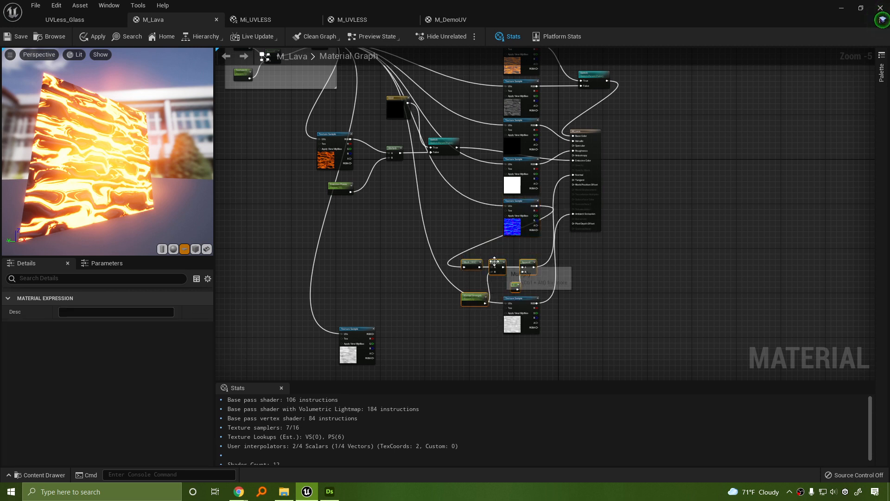
pyautogui.moveTo(498, 262); pyautogui.dragTo(538, 251)
pyautogui.click(458, 240)
# Move the base color and black metallic samples up, and place the black constant with the emissive Switch and Multiply beneath them.
pyautogui.scroll(3, 452, 273)
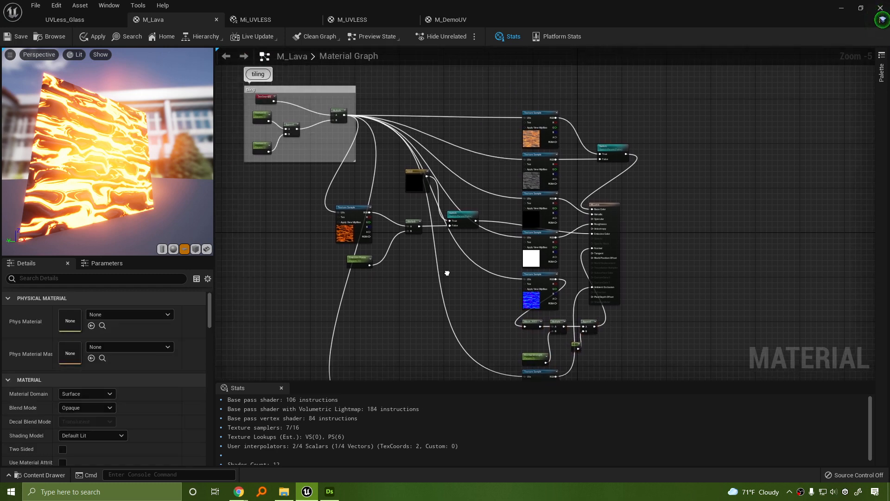
pyautogui.scroll(-2, 507, 283)
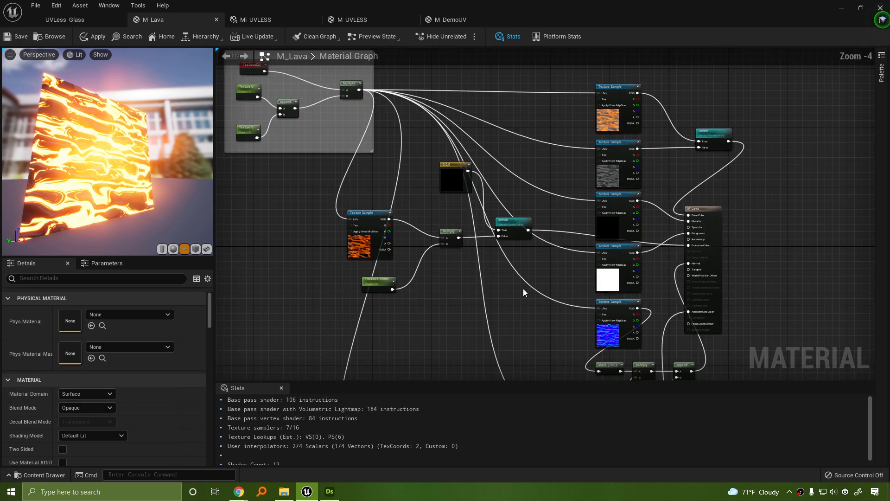
pyautogui.moveTo(524, 289); pyautogui.dragTo(490, 303, button='right')
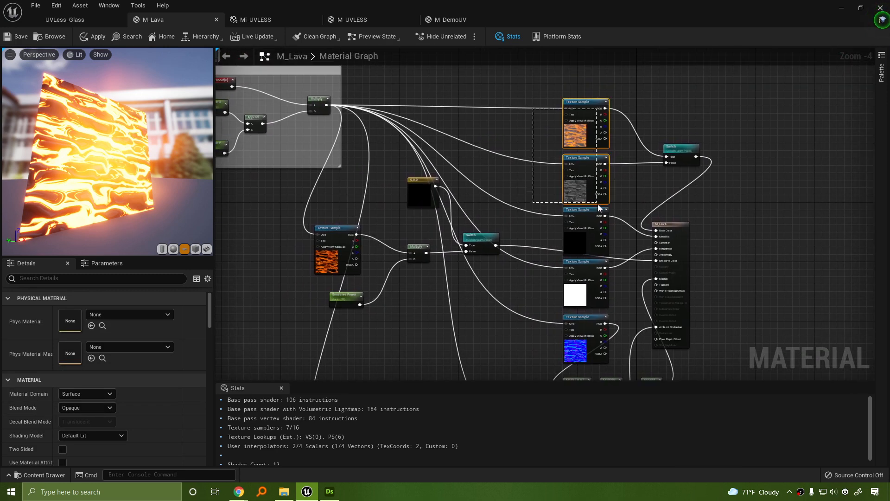
pyautogui.moveTo(598, 205); pyautogui.dragTo(596, 121)
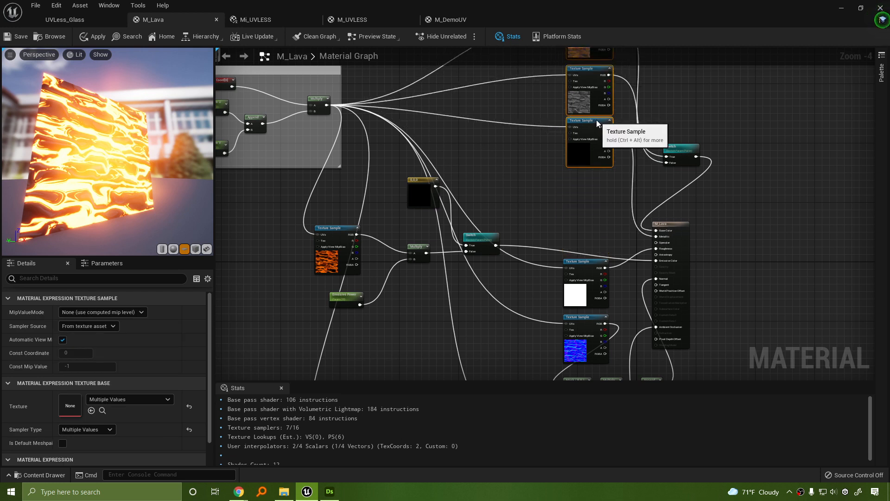
pyautogui.moveTo(420, 245); pyautogui.dragTo(415, 256)
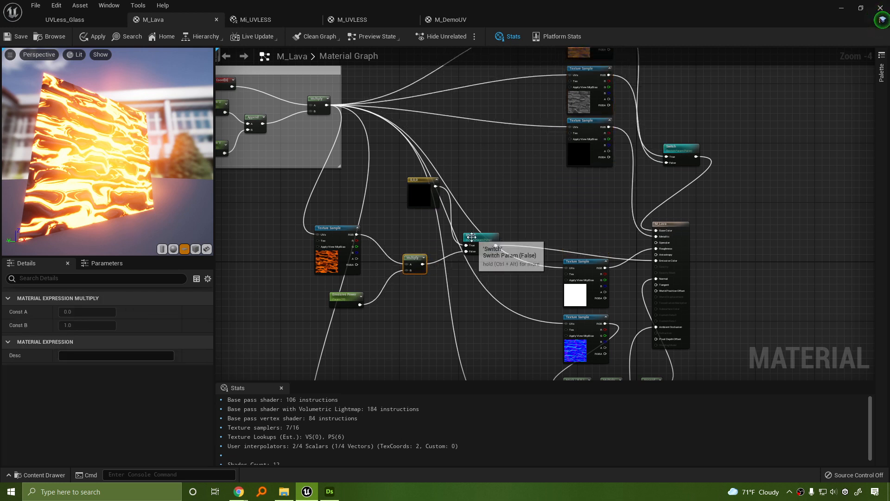
pyautogui.moveTo(472, 237); pyautogui.dragTo(422, 235)
pyautogui.moveTo(420, 181); pyautogui.dragTo(580, 173)
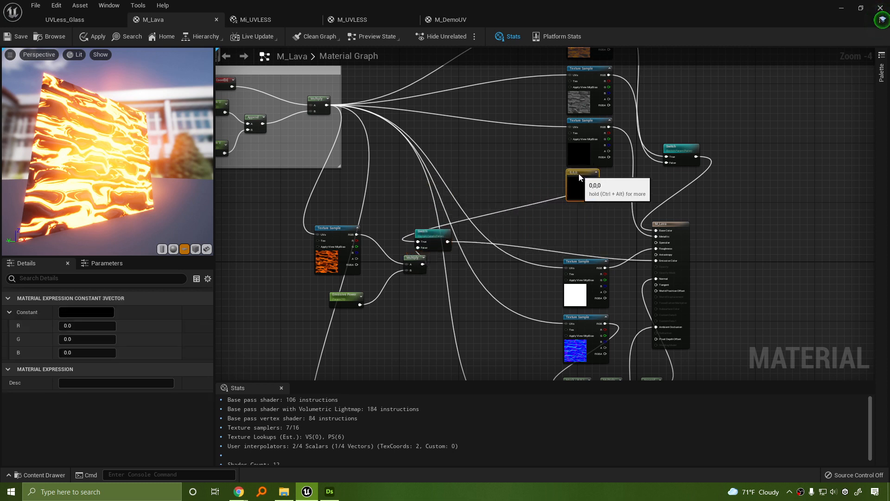
pyautogui.moveTo(437, 234); pyautogui.dragTo(630, 181)
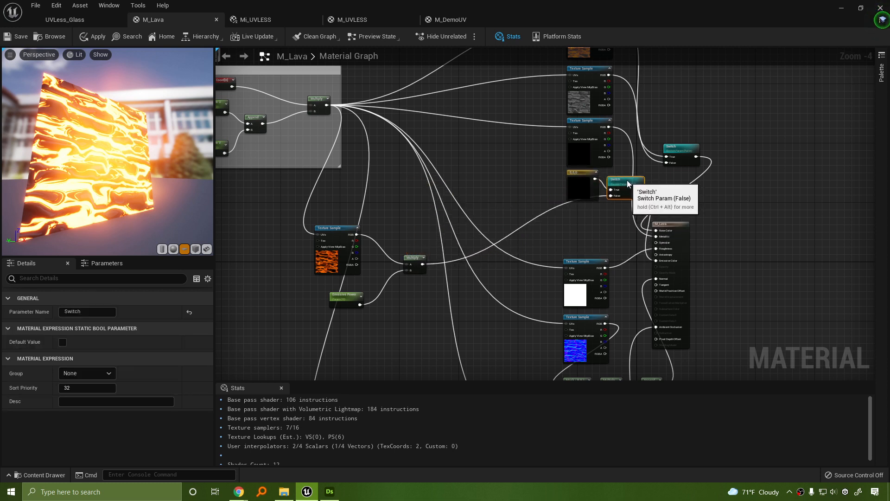
pyautogui.moveTo(424, 260); pyautogui.dragTo(616, 220)
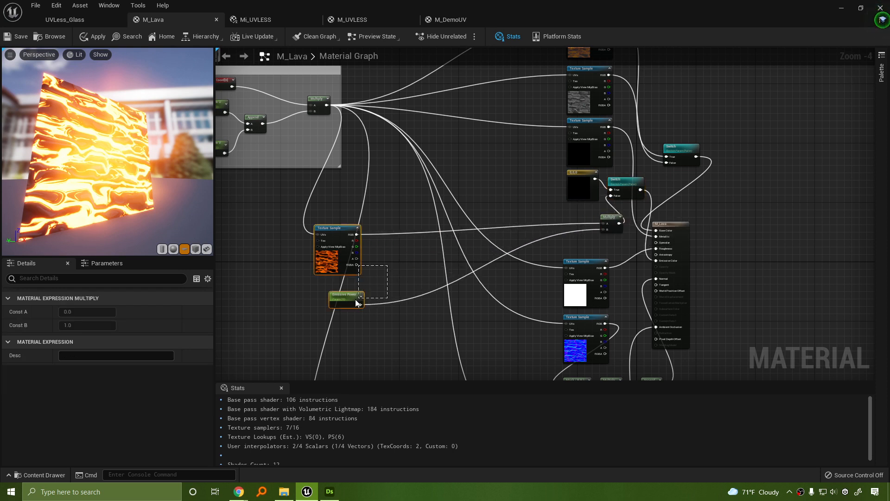
# Move the emissive texture sample and Emissive Power parameter near their Multiply node, and shift the roughness and normal samples down.
pyautogui.moveTo(356, 302); pyautogui.dragTo(355, 301)
pyautogui.moveTo(343, 231); pyautogui.dragTo(537, 190)
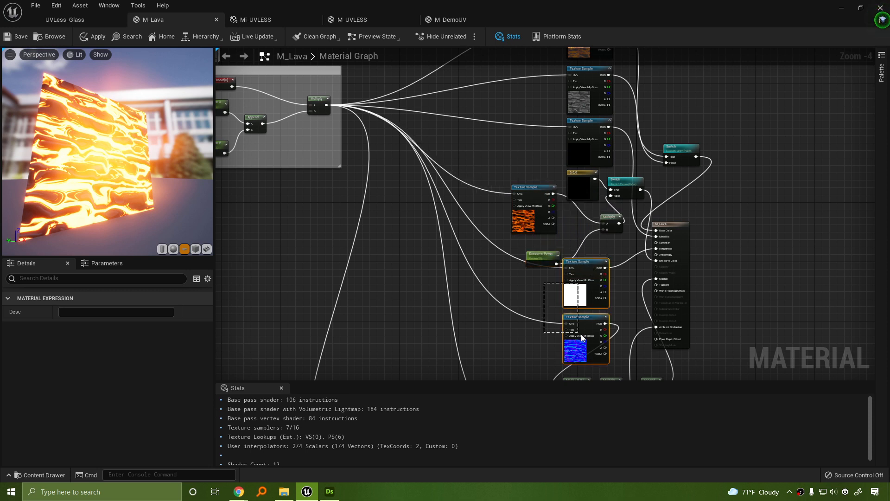
pyautogui.moveTo(582, 334); pyautogui.dragTo(582, 335)
pyautogui.moveTo(594, 267); pyautogui.dragTo(594, 296)
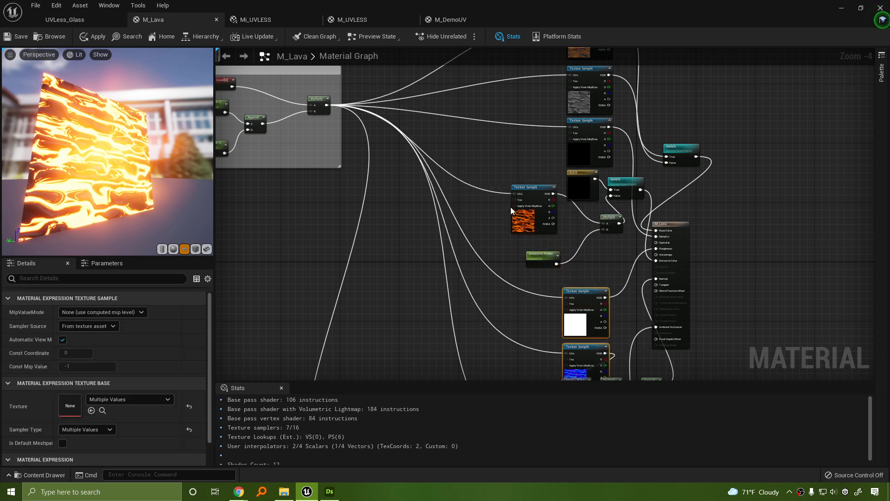
# Align the emissive sample under the black constant, with Multiply beside it and the Emissive Power parameter directly beneath.
pyautogui.moveTo(530, 255); pyautogui.dragTo(530, 254)
pyautogui.moveTo(537, 195); pyautogui.dragTo(586, 212)
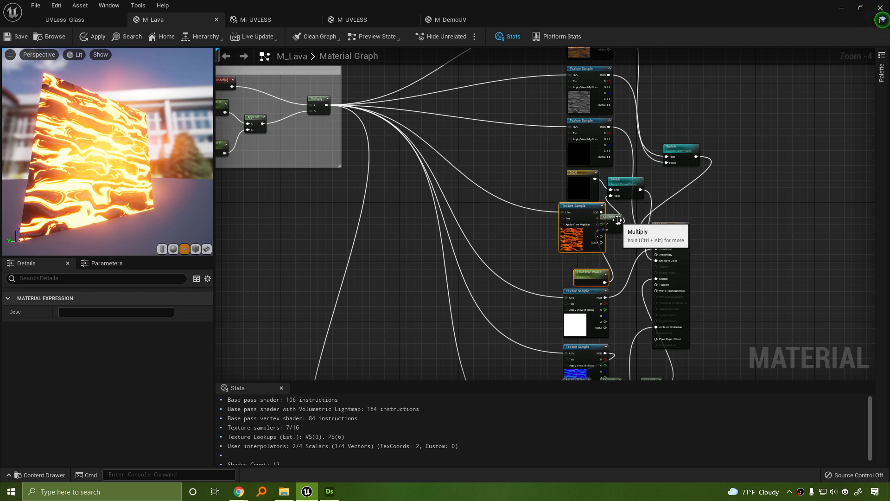
pyautogui.click(623, 222)
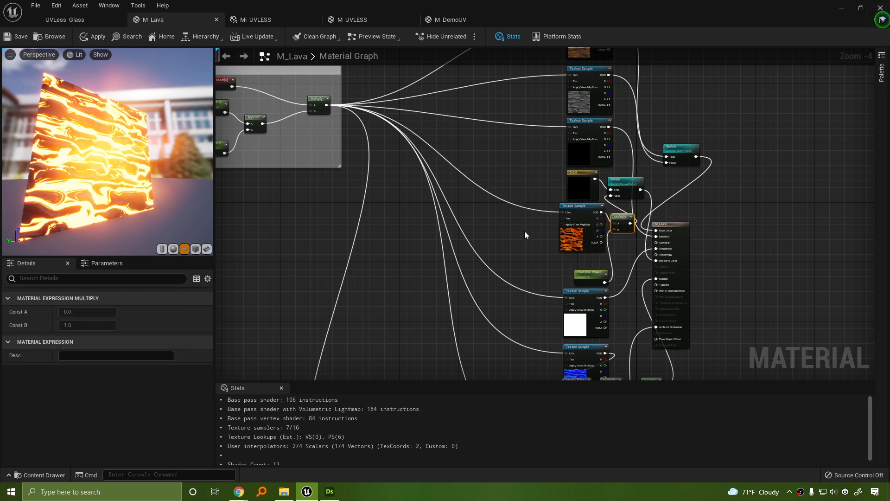
pyautogui.moveTo(572, 256); pyautogui.dragTo(572, 256)
pyautogui.moveTo(583, 212); pyautogui.dragTo(592, 212)
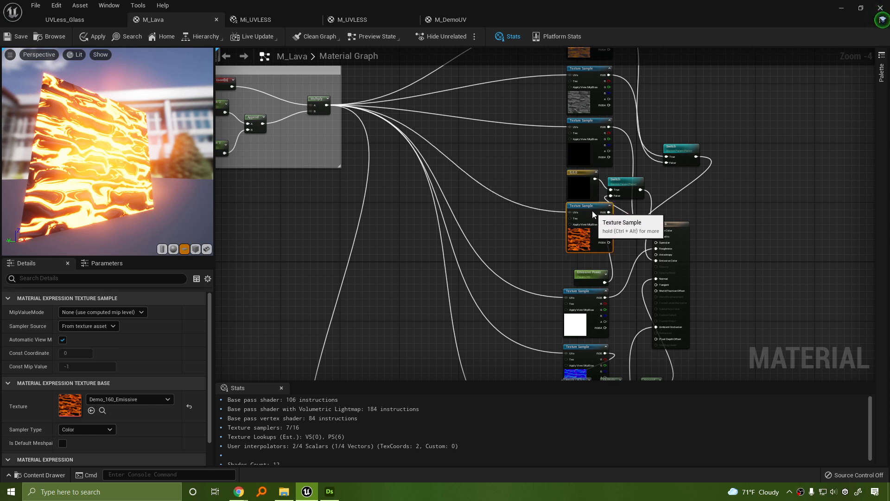
pyautogui.click(552, 257)
pyautogui.moveTo(552, 258); pyautogui.dragTo(476, 227, button='right')
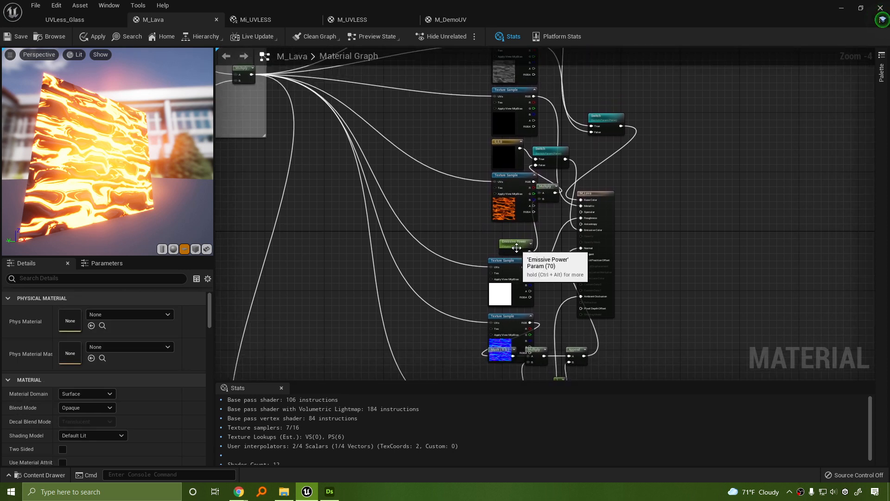
pyautogui.moveTo(518, 248); pyautogui.dragTo(526, 233)
pyautogui.moveTo(518, 247); pyautogui.dragTo(510, 227, button='right')
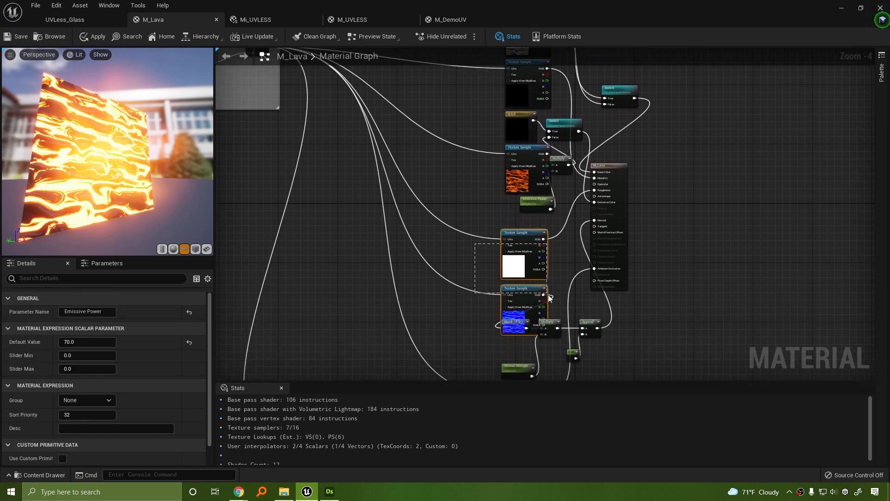
# Tighten the spacing above the roughness and normal samples, and shift the normal strength nodes and M_Lava result node farther right.
pyautogui.moveTo(550, 297); pyautogui.dragTo(549, 297)
pyautogui.moveTo(544, 236); pyautogui.dragTo(544, 221)
pyautogui.moveTo(644, 375); pyautogui.dragTo(644, 297, button='right')
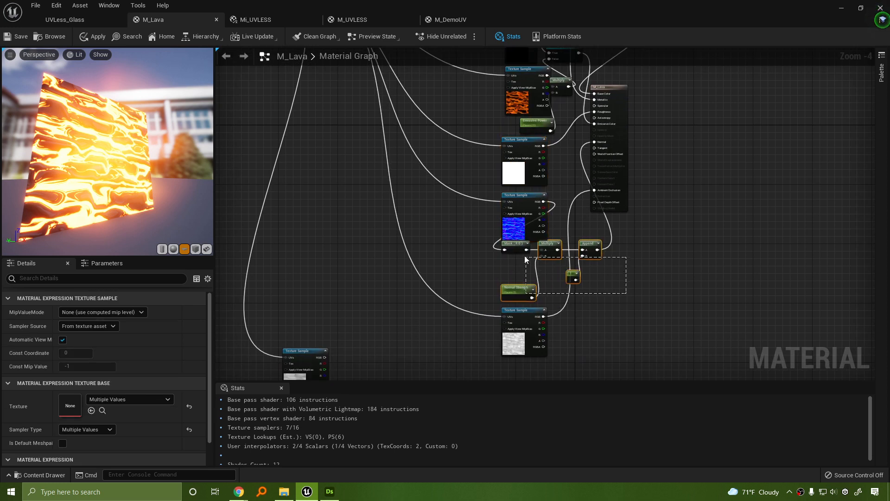
pyautogui.moveTo(525, 257)
pyautogui.mouseDown()
pyautogui.moveTo(517, 251)
pyautogui.moveTo(560, 253)
pyautogui.moveTo(542, 254)
pyautogui.mouseUp()
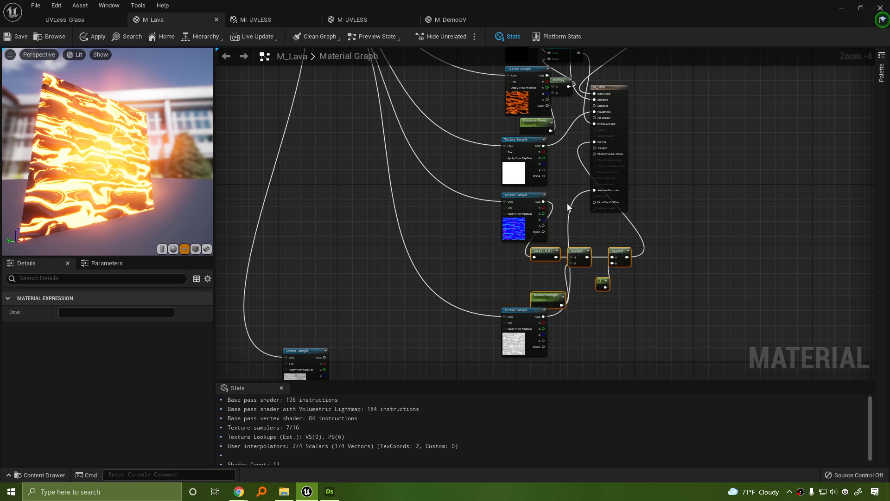
pyautogui.moveTo(613, 87); pyautogui.dragTo(682, 88)
pyautogui.click(758, 149)
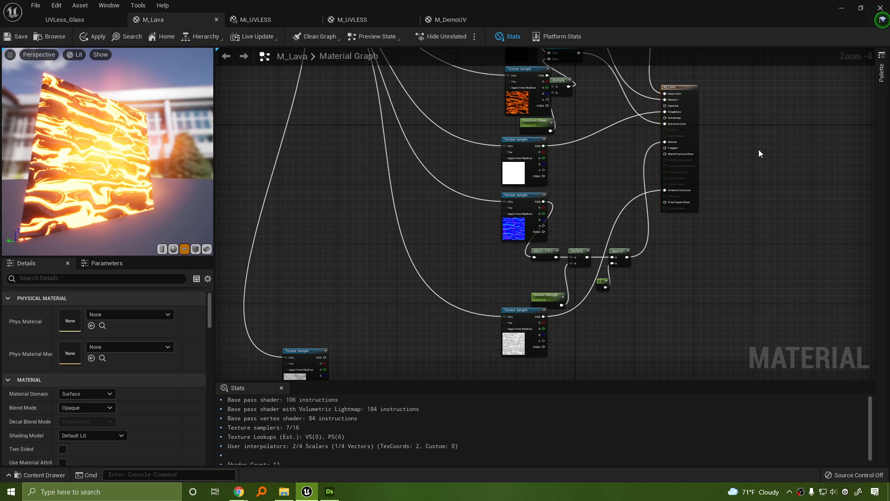
# Align the emissive Switch node directly beneath the base color Switch node.
pyautogui.scroll(-2, 735, 265)
pyautogui.scroll(5, 725, 216)
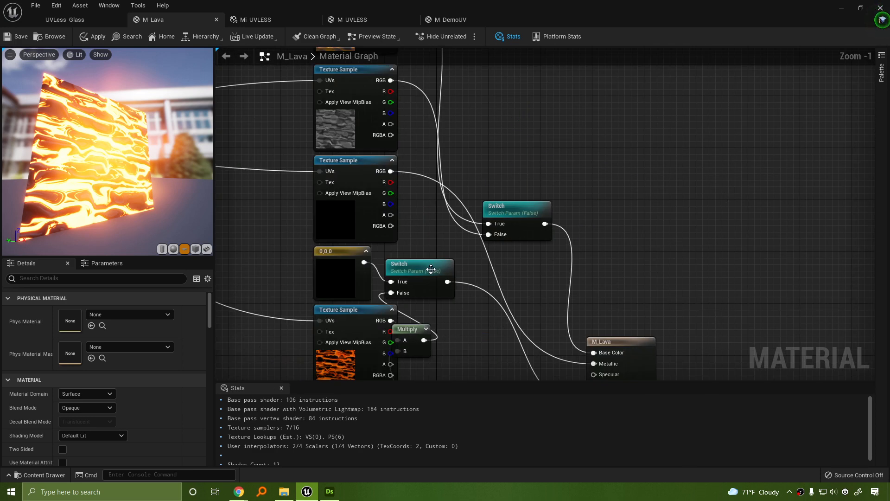
pyautogui.moveTo(430, 269); pyautogui.dragTo(528, 255)
pyautogui.click(655, 251)
pyautogui.scroll(-2, 694, 262)
pyautogui.moveTo(695, 262); pyautogui.dragTo(698, 162, button='right')
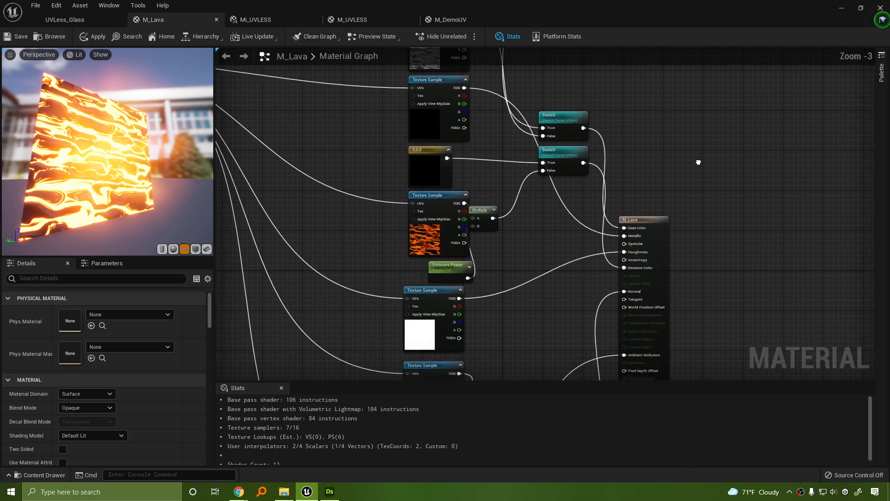
# Move the height texture sample into the sample column beneath the ambient occlusion sample.
pyautogui.scroll(-4, 705, 177)
pyautogui.scroll(2, 649, 302)
pyautogui.moveTo(412, 289); pyautogui.dragTo(576, 315)
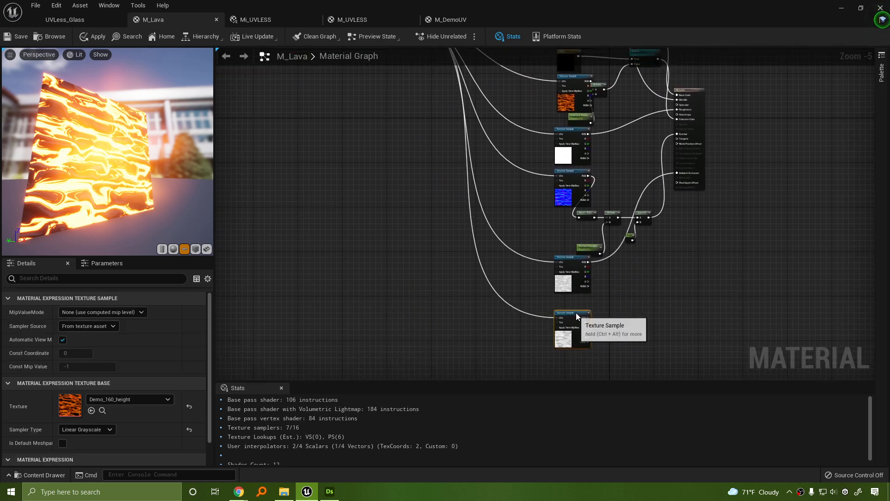
pyautogui.scroll(-2, 454, 220)
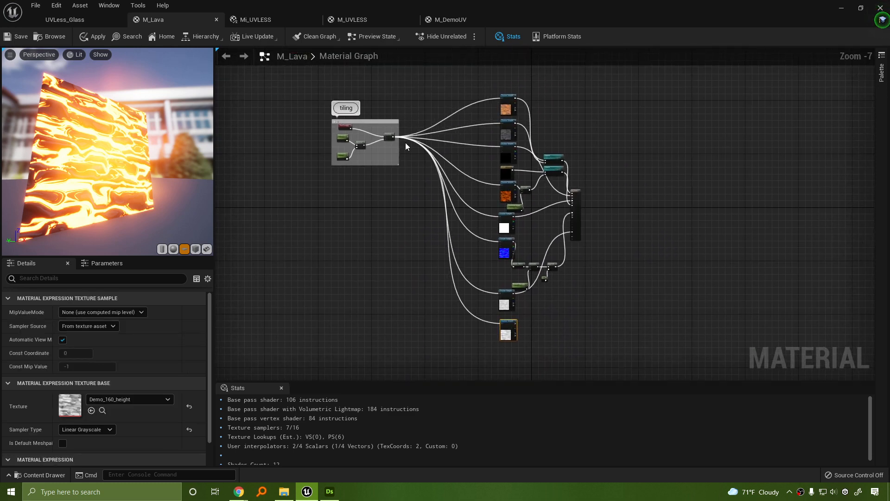
# Move the tiling comment group closer to the middle of the texture sample column and save the material.
pyautogui.moveTo(393, 121); pyautogui.dragTo(456, 177)
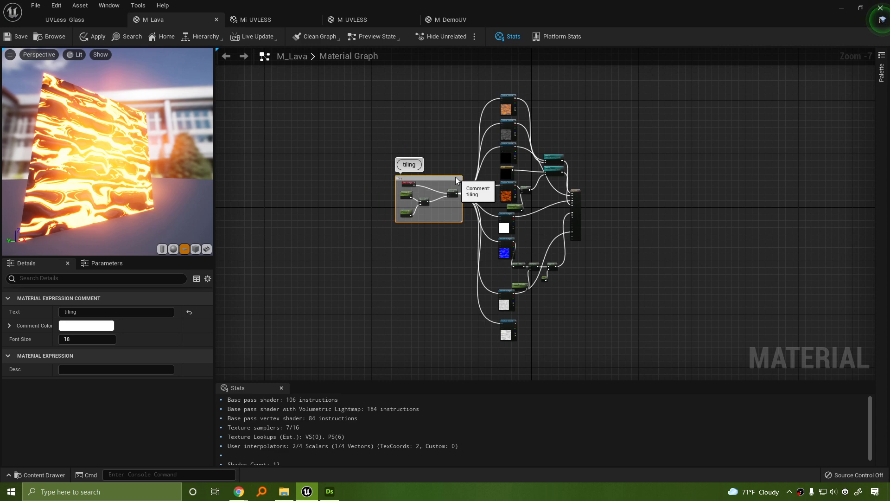
pyautogui.click(740, 198)
pyautogui.scroll(3, 639, 218)
pyautogui.moveTo(597, 280); pyautogui.dragTo(660, 233, button='right')
pyautogui.scroll(-4, 659, 224)
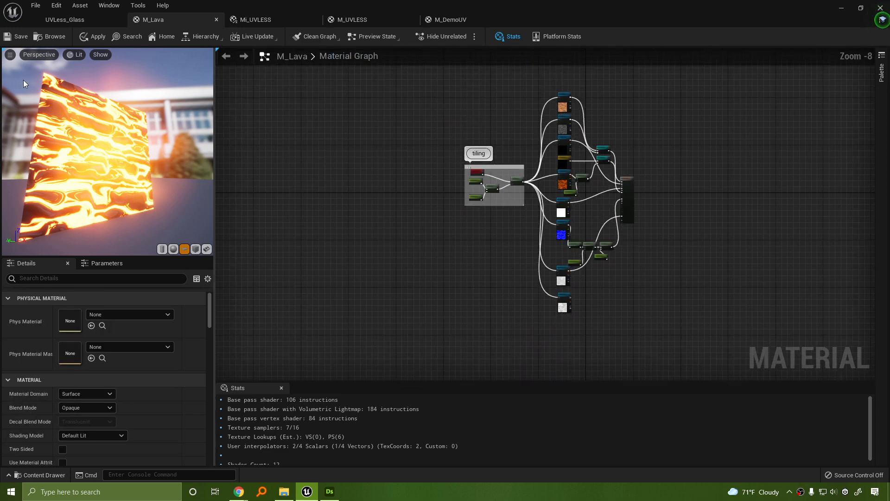
pyautogui.click(11, 39)
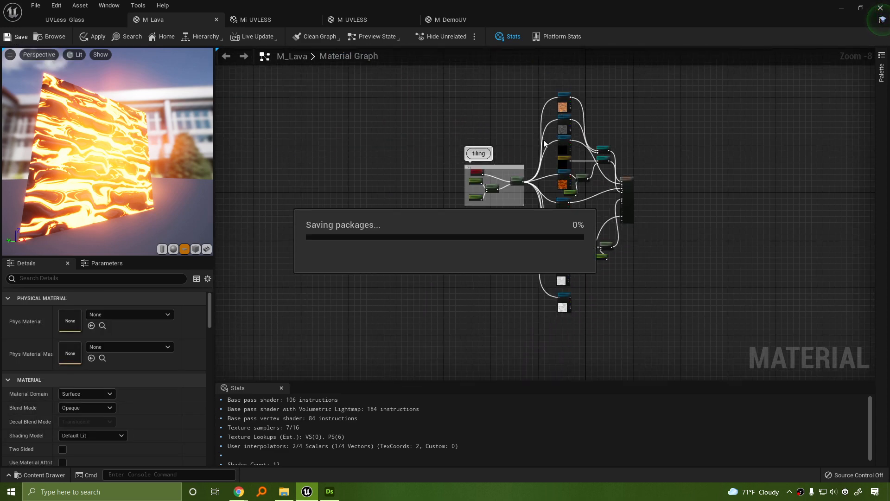
# Enable the default value of the base color Switch parameter and save the M_Lava material.
pyautogui.scroll(8, 510, 254)
pyautogui.moveTo(510, 254); pyautogui.dragTo(586, 182, button='right')
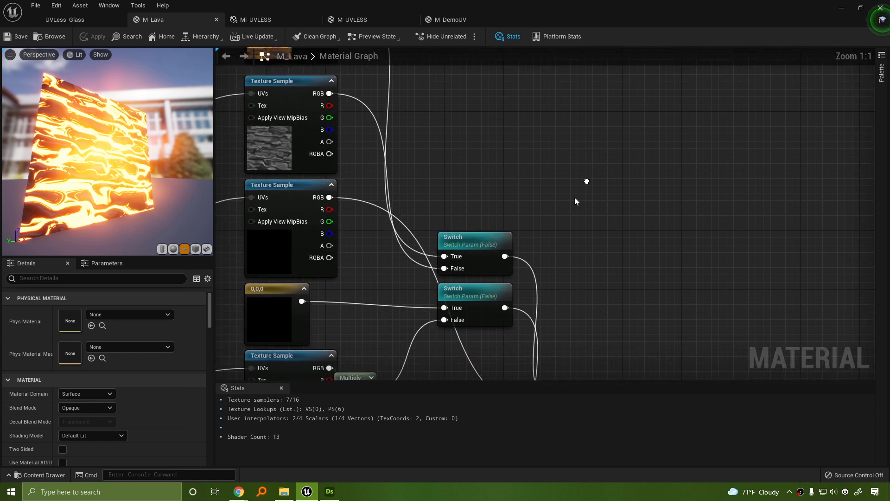
pyautogui.click(487, 240)
pyautogui.click(61, 344)
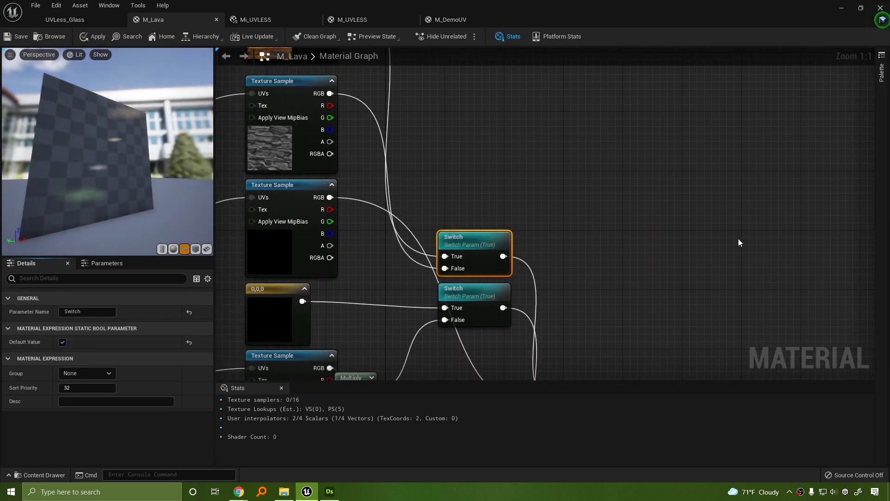
pyautogui.click(15, 39)
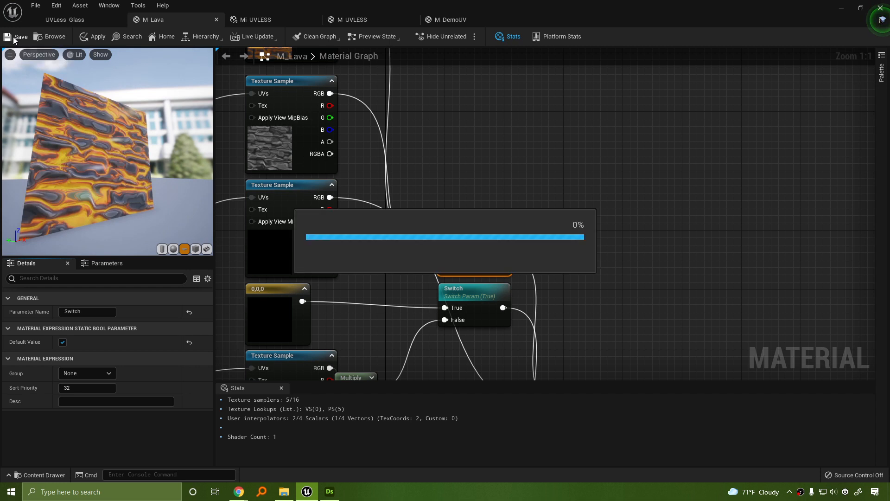
# In the UVLess_Glass level, move the M_Lava material from the LavaTextures folder to the Demo_160 folder.
pyautogui.click(61, 20)
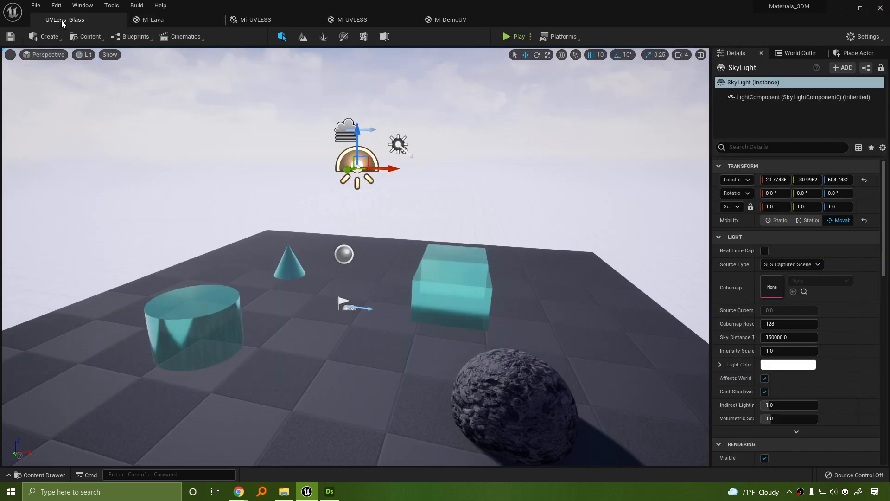
pyautogui.click(38, 475)
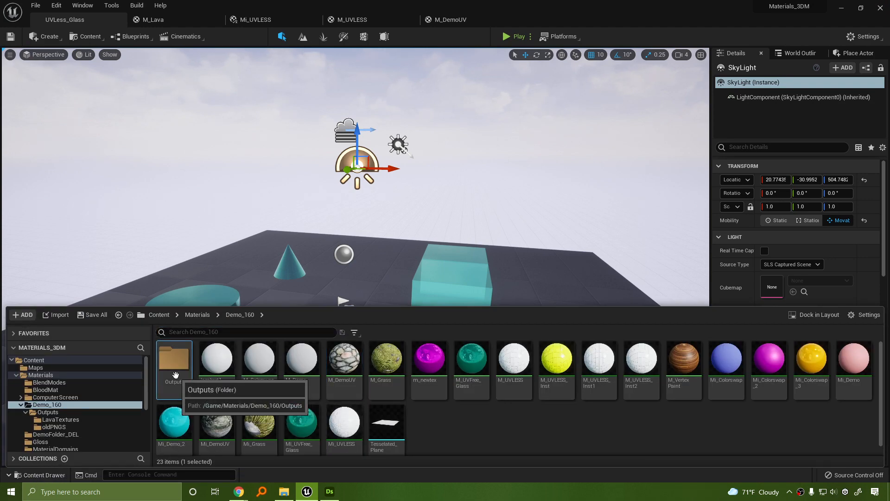
pyautogui.click(65, 419)
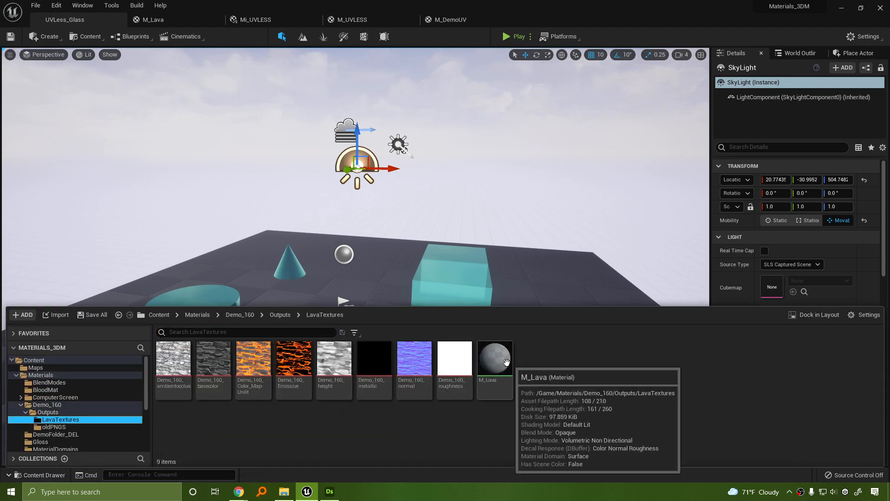
pyautogui.moveTo(491, 364); pyautogui.dragTo(59, 406)
pyautogui.click(81, 425)
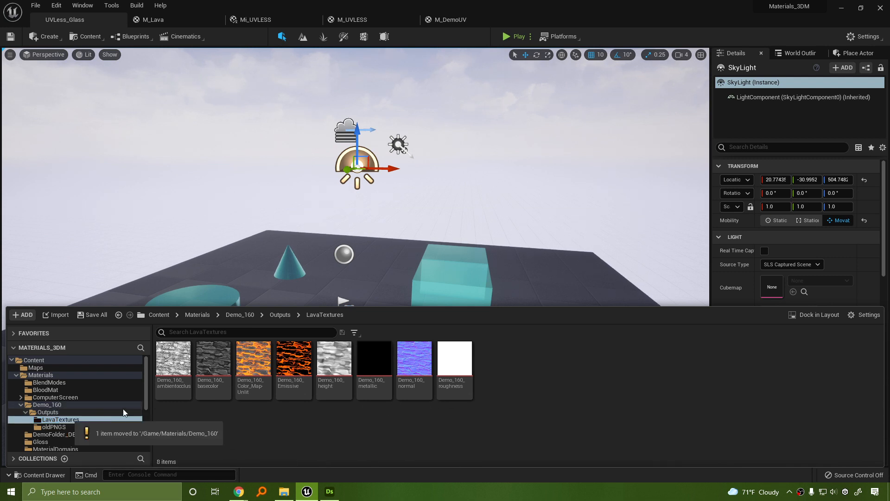
# Open the Demo_160 folder and apply the M_Lava material to the large ground plane in the level.
pyautogui.doubleClick(52, 404)
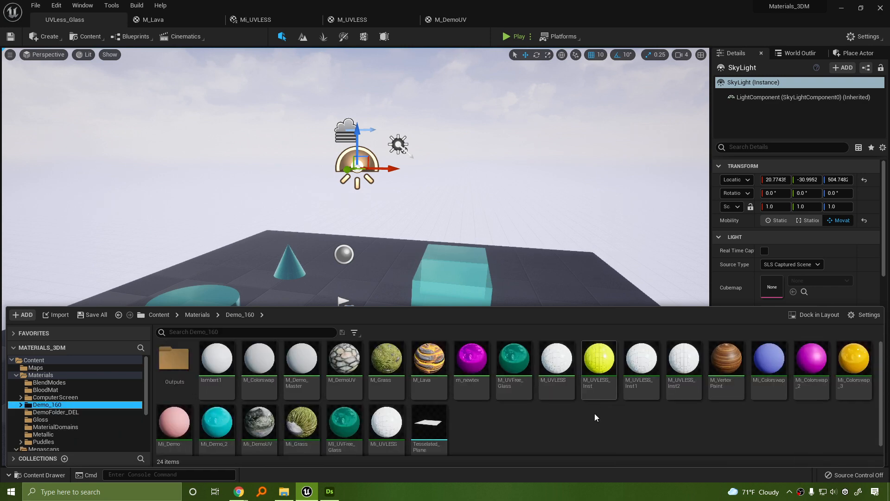
pyautogui.moveTo(429, 352); pyautogui.dragTo(554, 276)
pyautogui.press('s')
pyautogui.moveTo(554, 276)
pyautogui.mouseDown(button='right')
pyautogui.moveTo(528, 320)
pyautogui.moveTo(524, 301)
pyautogui.moveTo(551, 290)
pyautogui.mouseUp(button='right')
pyautogui.press('s')
pyautogui.moveTo(370, 332); pyautogui.dragTo(413, 333, button='right')
pyautogui.press('w')
pyautogui.press('a')
# Create a material instance of M_Lava named Mi_Lava and apply it to the ground plane.
pyautogui.click(42, 475)
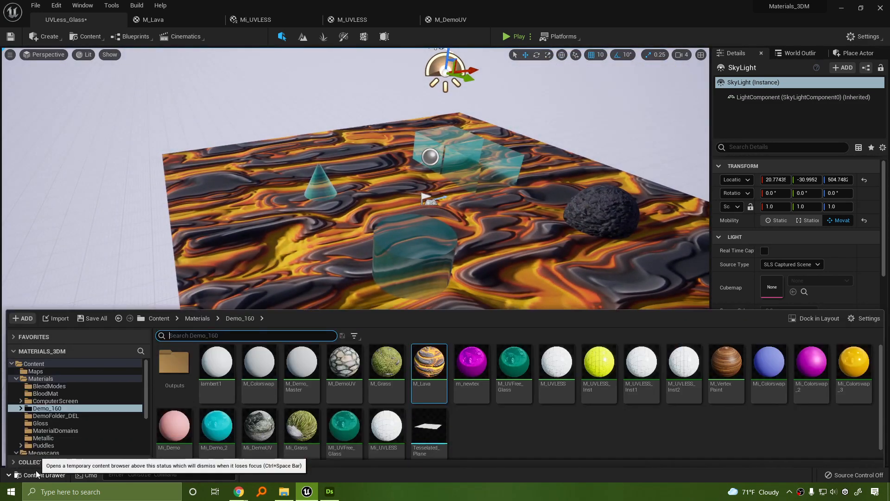
pyautogui.rightClick(429, 364)
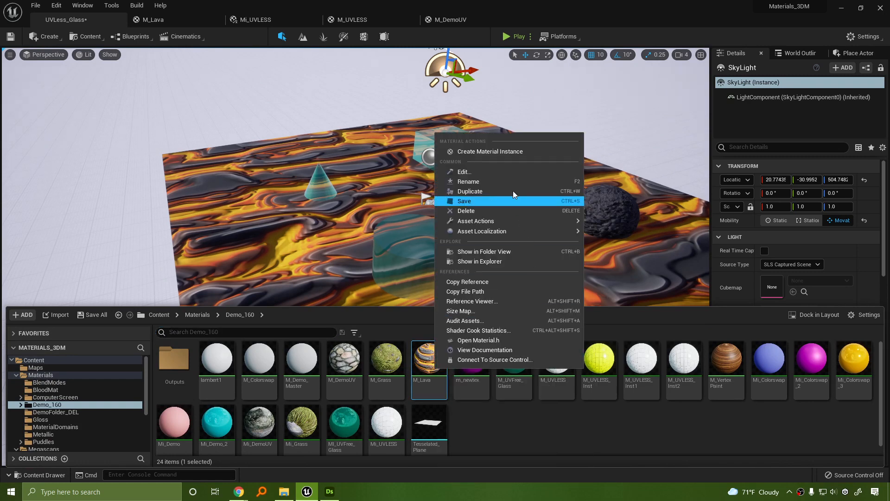
pyautogui.click(506, 153)
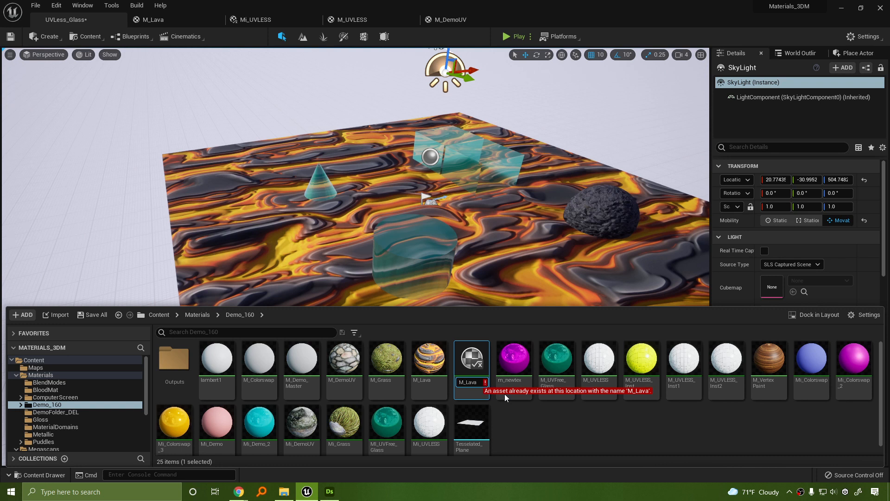
pyautogui.write('i')
pyautogui.press('Return')
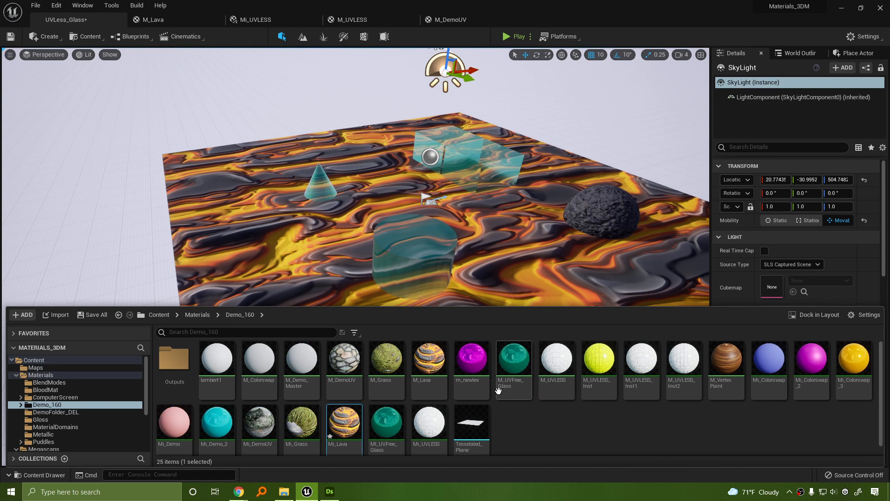
pyautogui.moveTo(342, 430); pyautogui.dragTo(316, 243)
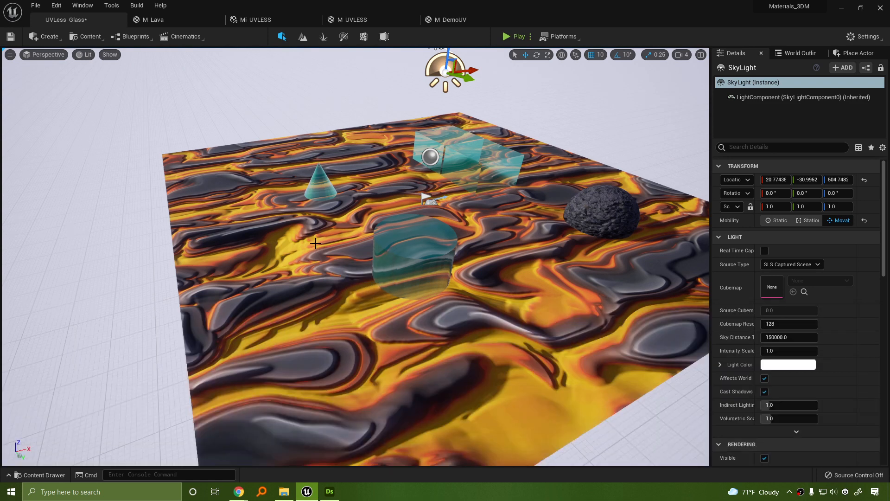
# Open the Mi_Lava instance in its own window and arrange it side by side with the UVLess_Glass level editor.
pyautogui.click(40, 475)
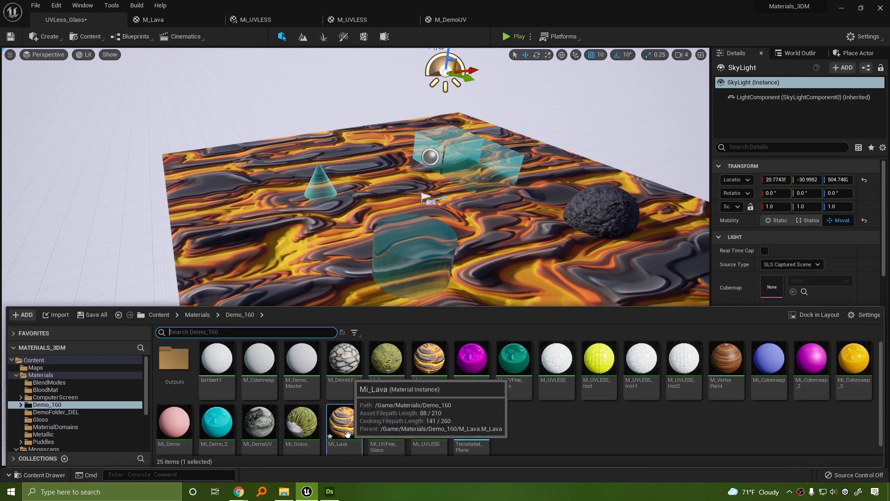
pyautogui.doubleClick(356, 432)
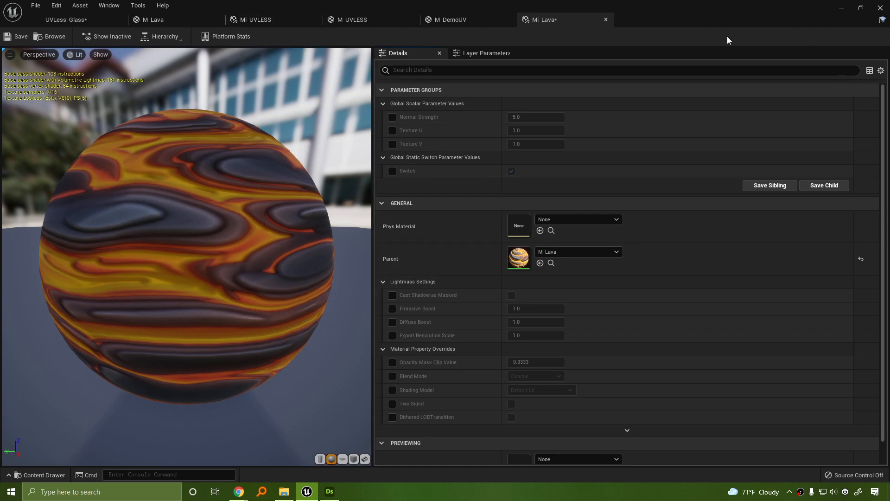
pyautogui.moveTo(564, 21); pyautogui.dragTo(370, 126)
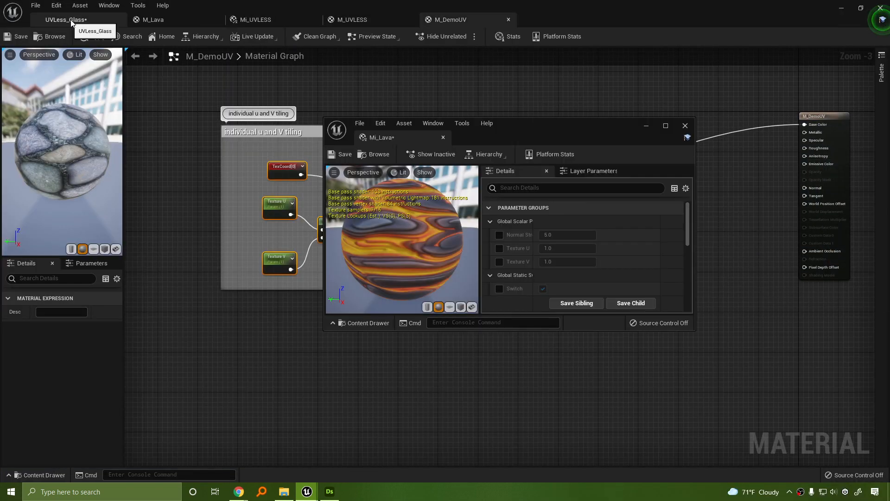
pyautogui.click(73, 21)
pyautogui.moveTo(575, 120); pyautogui.dragTo(1, 74)
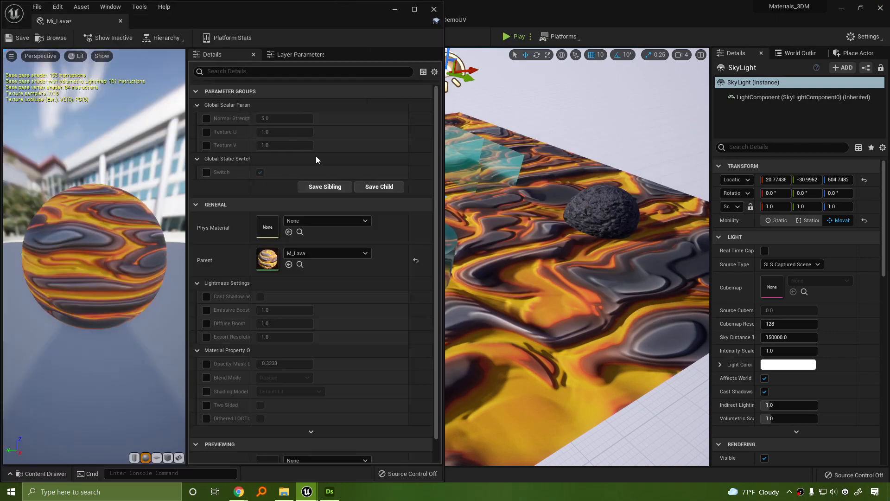
pyautogui.click(541, 147)
pyautogui.moveTo(623, 257); pyautogui.dragTo(658, 229, button='right')
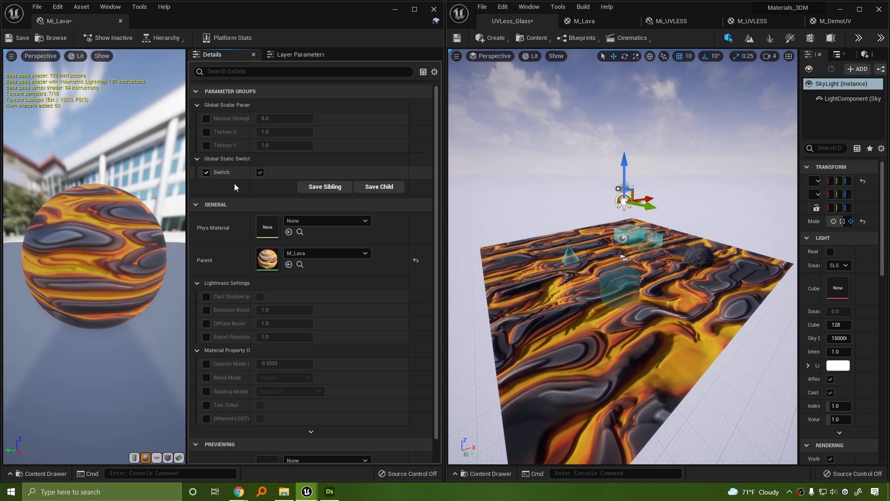
# Select the tessellated ground plane in the level and widen the Details area to show its properties.
pyautogui.moveTo(658, 298); pyautogui.dragTo(657, 279)
pyautogui.click(657, 279)
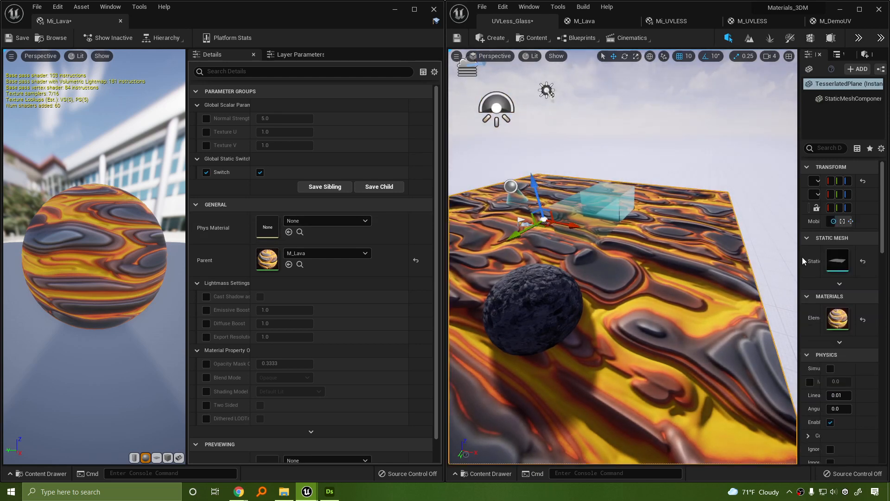
pyautogui.moveTo(800, 257); pyautogui.dragTo(703, 260)
pyautogui.moveTo(634, 275); pyautogui.dragTo(679, 274, button='right')
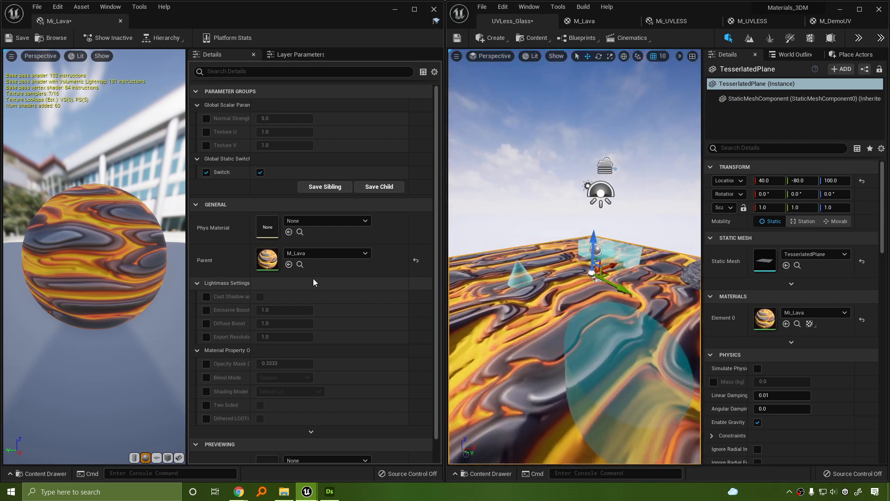
# Toggle the Switch parameter override and value in Mi_Lava to compare the plain and emissive lava.
pyautogui.click(206, 172)
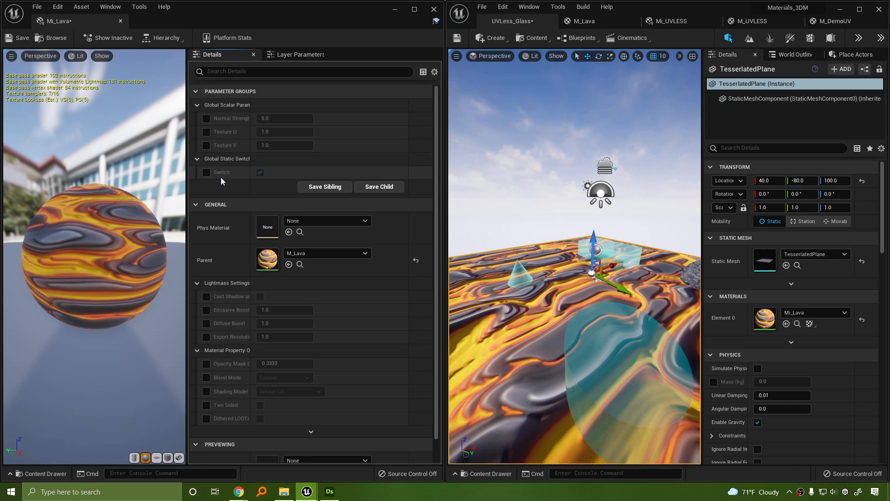
pyautogui.click(207, 173)
pyautogui.click(261, 172)
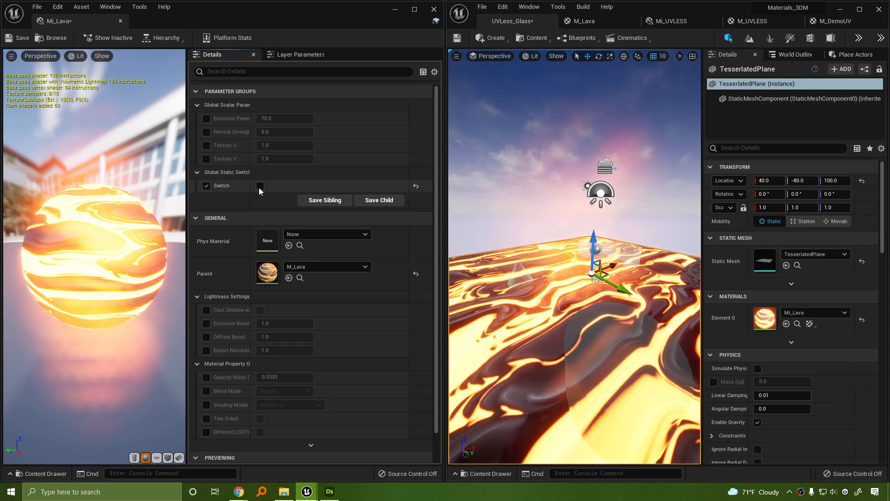
pyautogui.click(259, 186)
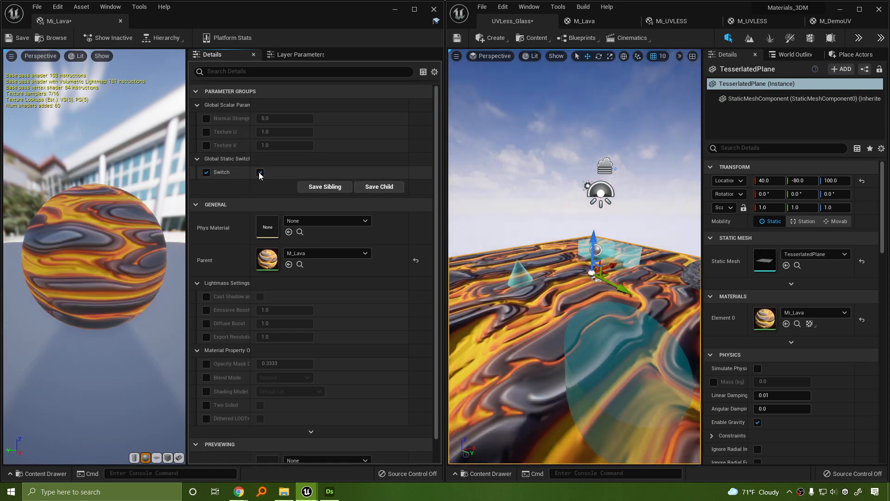
pyautogui.click(260, 173)
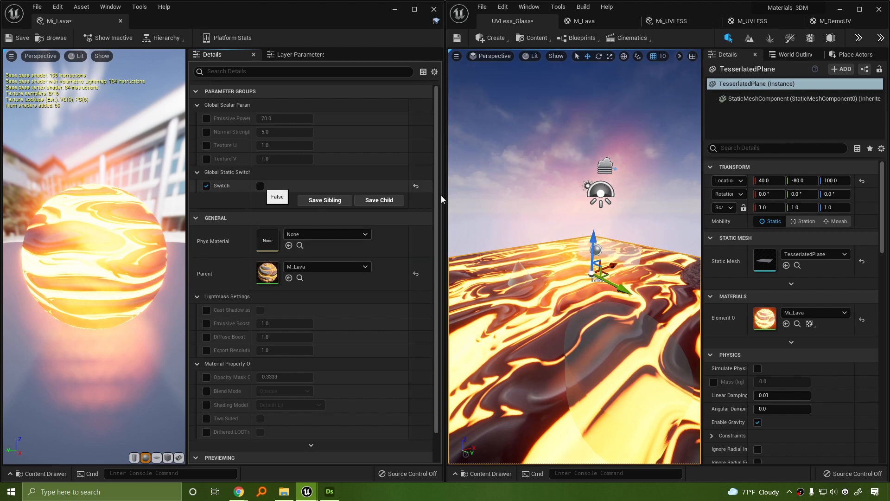
# Select the SkyLight in the level and set its Intensity Scale to 0.1.
pyautogui.moveTo(591, 191)
pyautogui.mouseDown(button='right')
pyautogui.moveTo(579, 197)
pyautogui.moveTo(590, 191)
pyautogui.mouseUp(button='right')
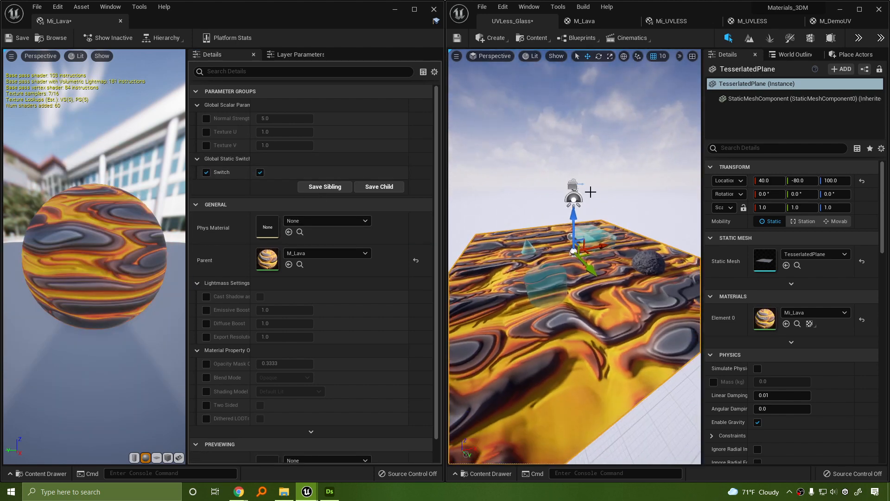
pyautogui.click(573, 198)
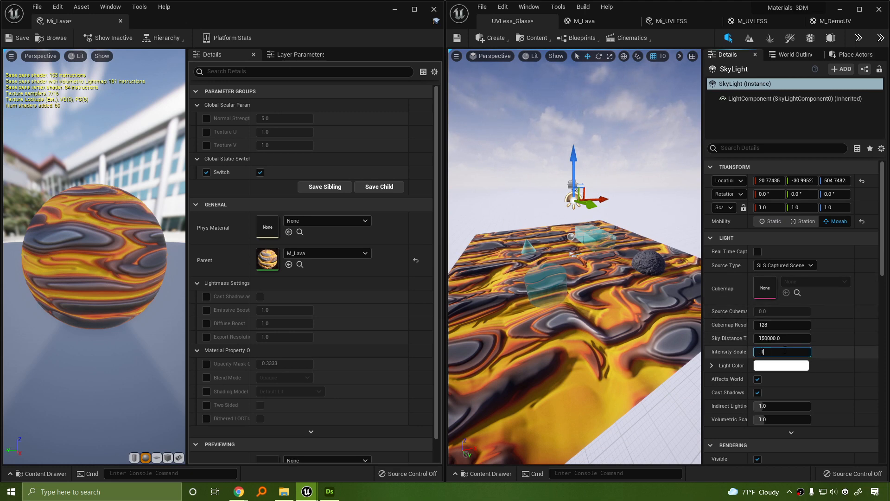
pyautogui.press('Return')
# Select the directional Light Source and set its intensity to 0.1 lux.
pyautogui.moveTo(605, 235); pyautogui.dragTo(556, 175, button='right')
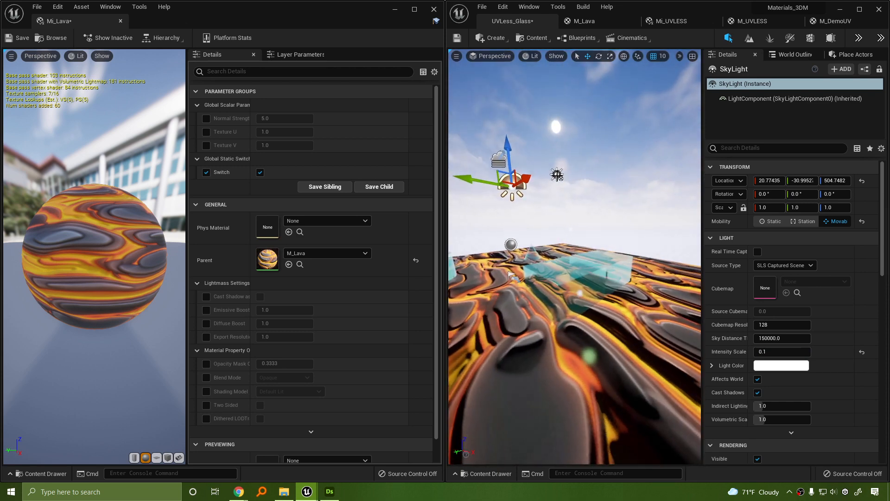
pyautogui.click(557, 174)
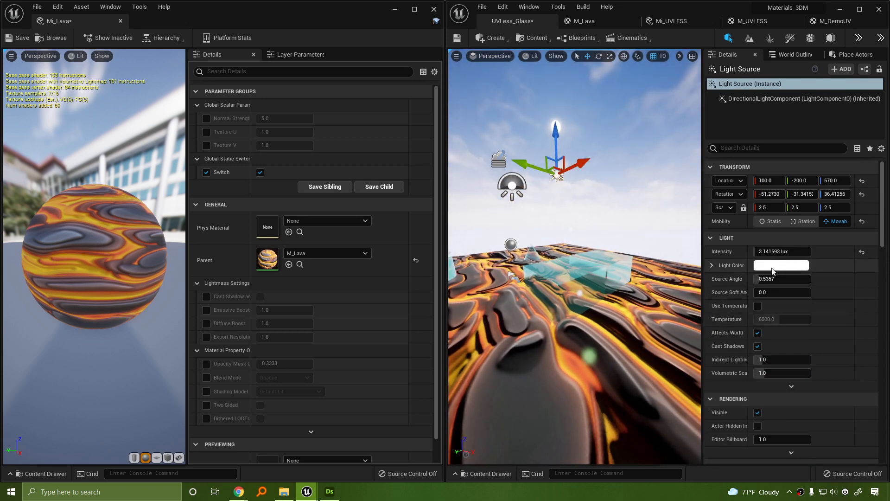
pyautogui.click(782, 252)
pyautogui.write('0.1')
pyautogui.press('Return')
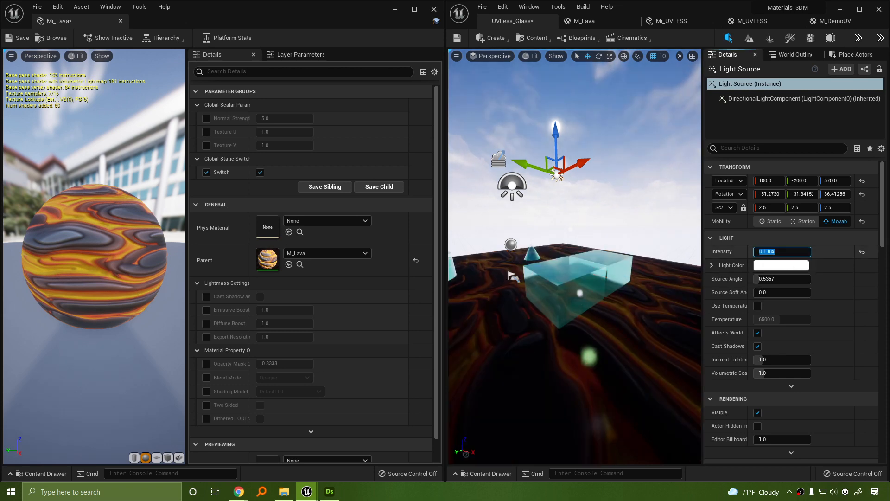
# Turn off the Switch parameter value in Mi_Lava and view the emissive lava across the darkened plane.
pyautogui.moveTo(603, 259); pyautogui.dragTo(547, 218, button='right')
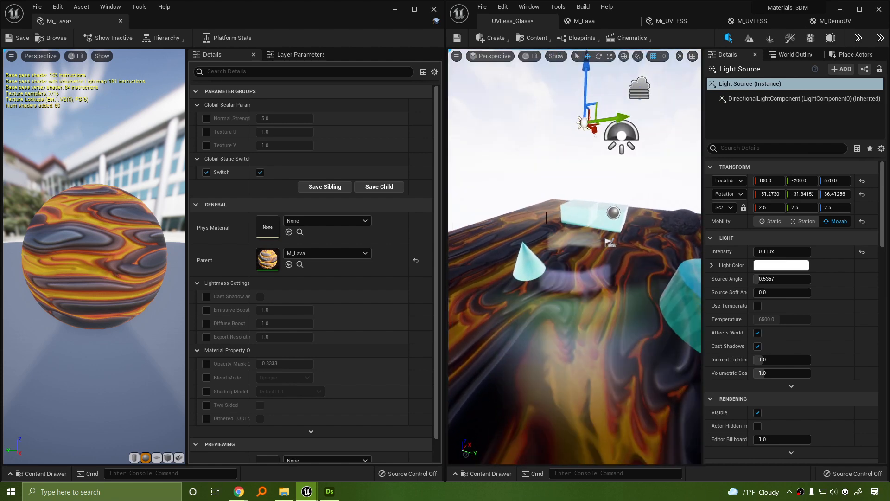
pyautogui.click(260, 172)
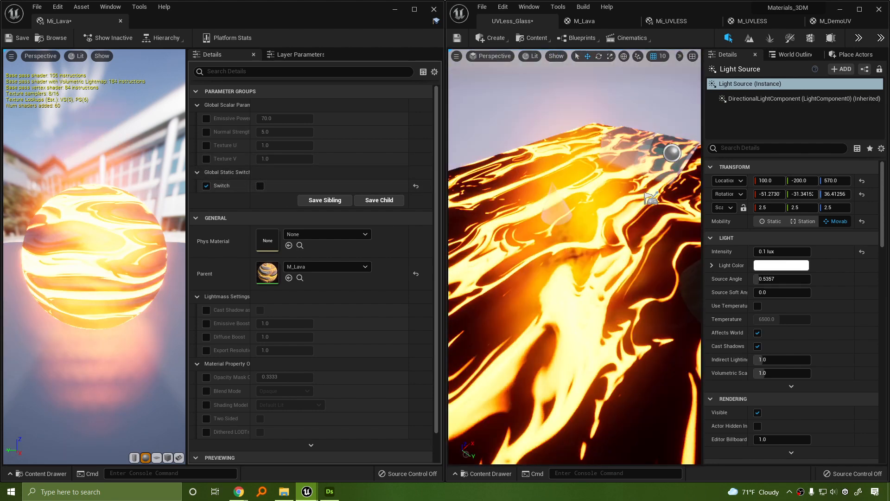
pyautogui.press('s')
pyautogui.moveTo(575, 255); pyautogui.dragTo(574, 220, button='right')
pyautogui.press('d')
pyautogui.press('a')
pyautogui.press('w')
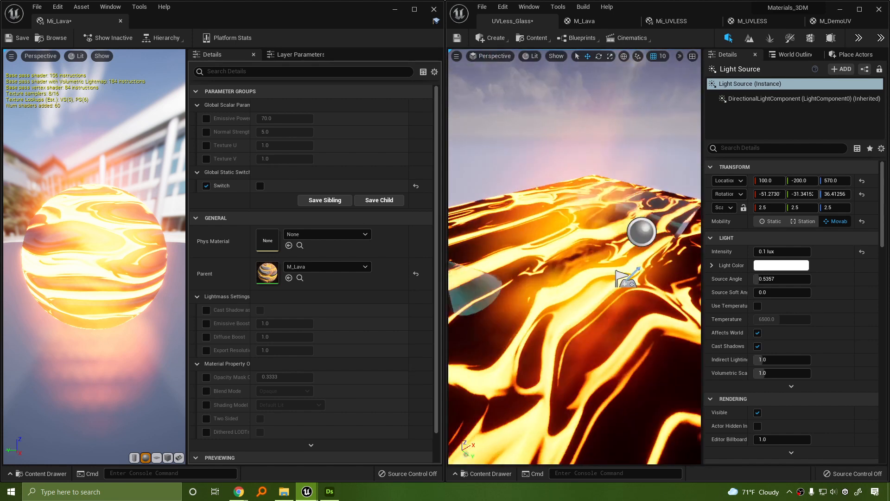
# Override the Emissive Power parameter in Mi_Lava and set it to 15.
pyautogui.moveTo(477, 241); pyautogui.dragTo(476, 198, button='right')
pyautogui.press('s')
pyautogui.press('w')
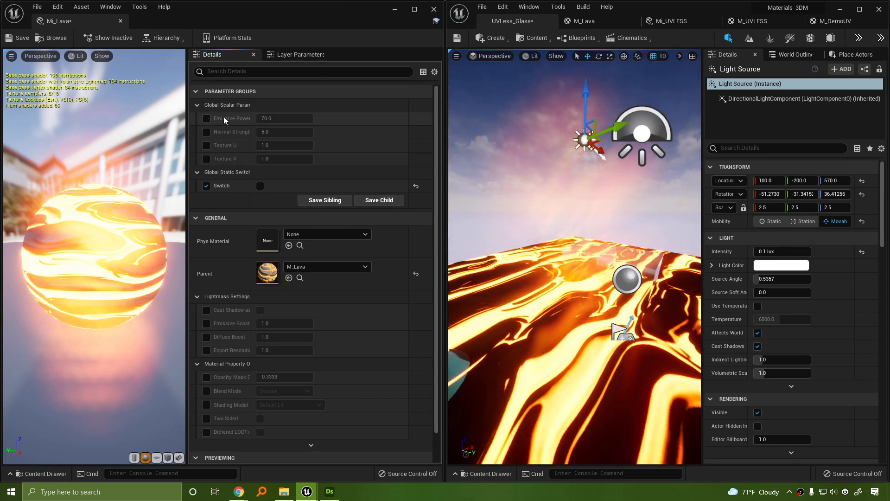
pyautogui.press('Return')
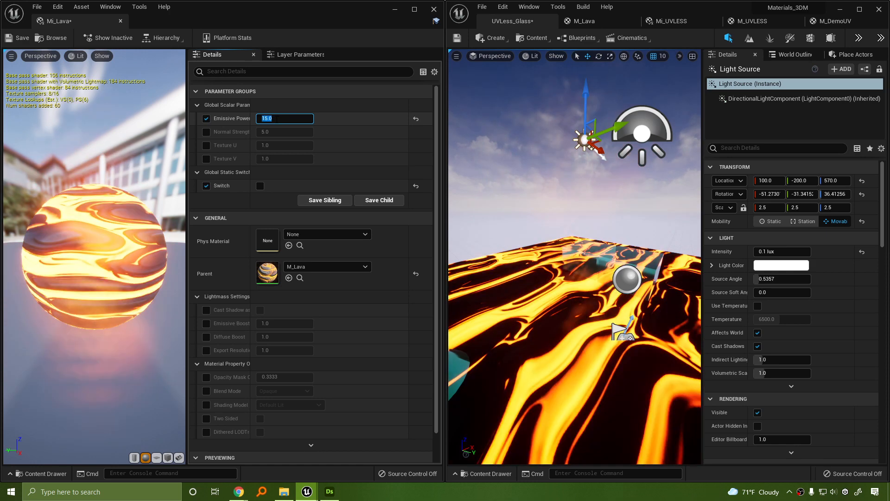
# Turn the Mi_Lava Switch value on and off again to compare both lava looks under dim lighting.
pyautogui.moveTo(553, 232); pyautogui.dragTo(538, 257, button='right')
pyautogui.press('s')
pyautogui.press('d')
pyautogui.press('a')
pyautogui.click(260, 186)
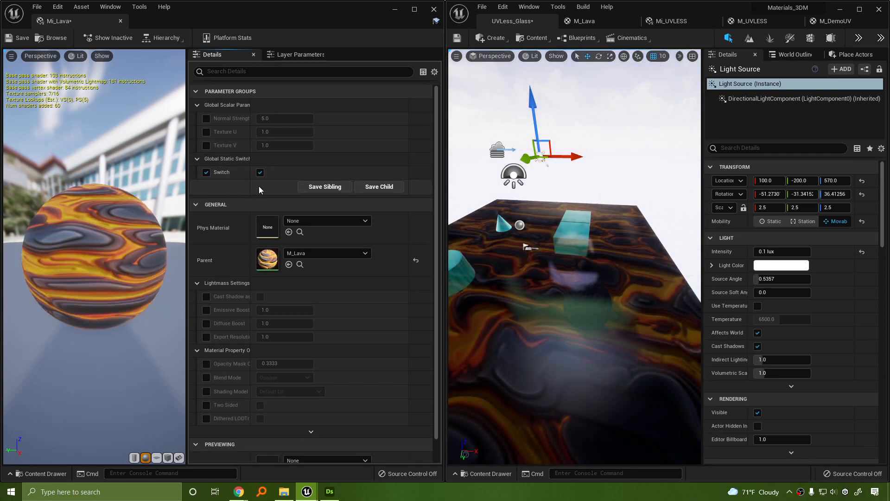
pyautogui.click(260, 172)
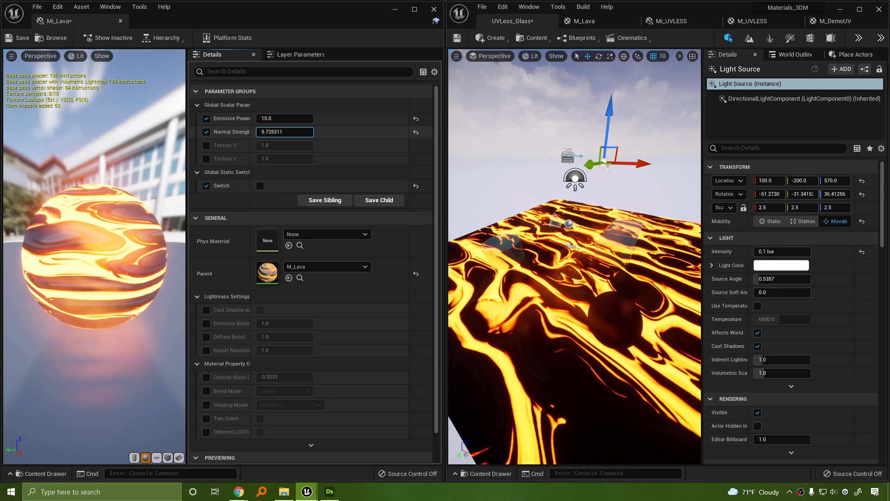
# Change the level viewport's view mode from Lit to Detail Lighting.
pyautogui.click(534, 58)
pyautogui.click(569, 110)
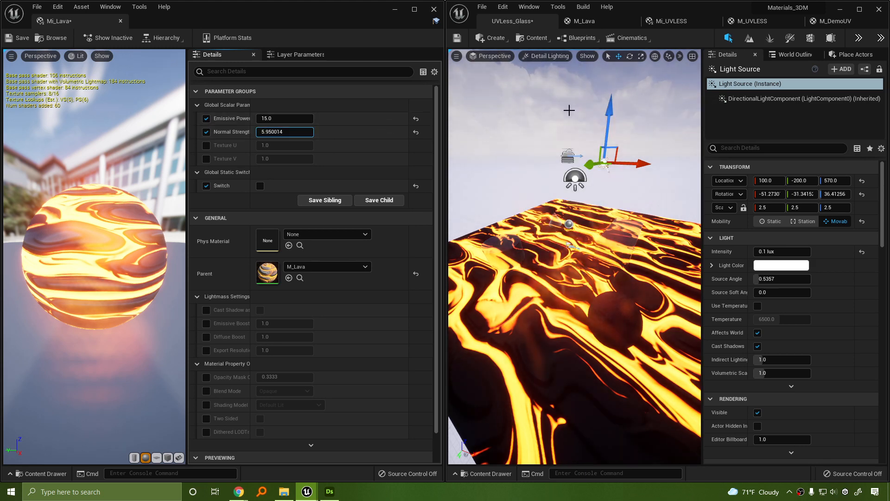
pyautogui.click(495, 56)
pyautogui.click(544, 57)
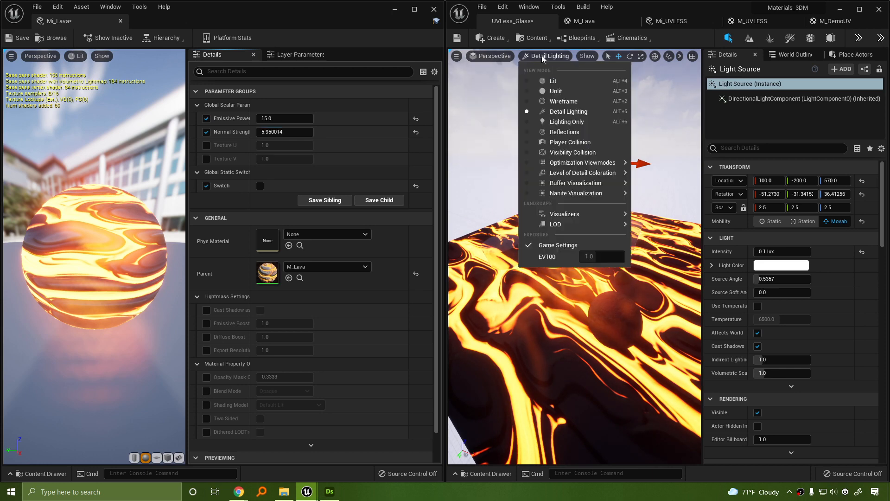
# Set the directional Light Source's intensity to 3 lux.
pyautogui.click(770, 251)
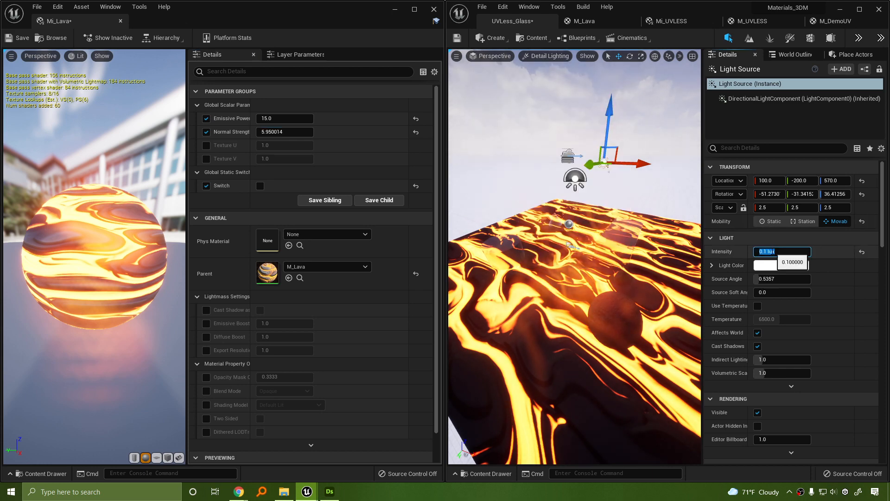
pyautogui.write('3.1')
pyautogui.press('BackSpace')
pyautogui.press('BackSpace')
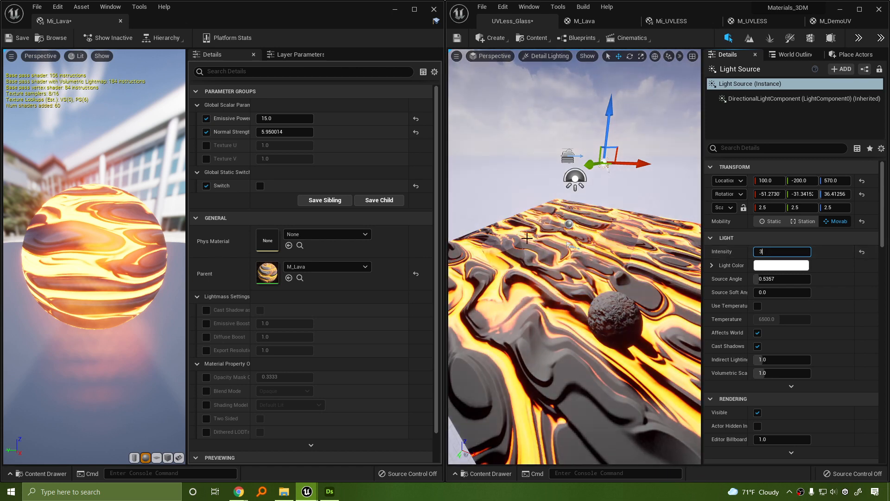
# Set Mi_Lava's Normal Strength to 12 and toggle its override to compare the relief on the level's plane.
pyautogui.click(274, 118)
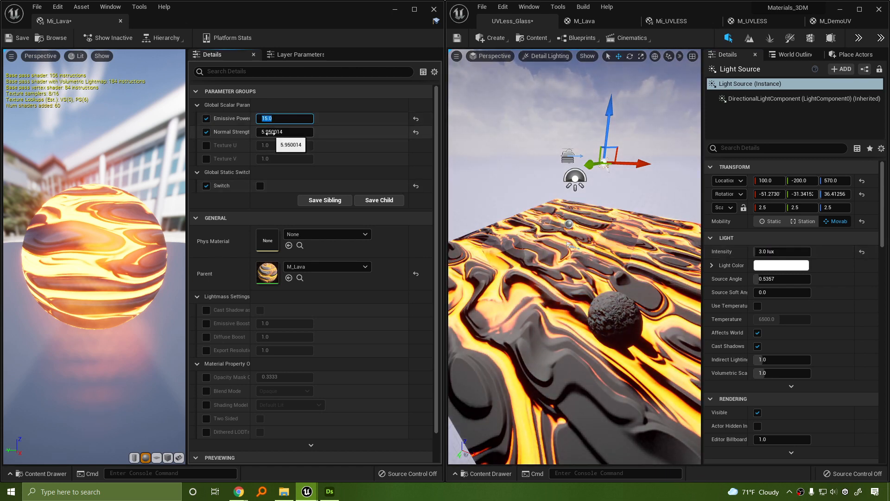
pyautogui.click(271, 132)
pyautogui.click(206, 132)
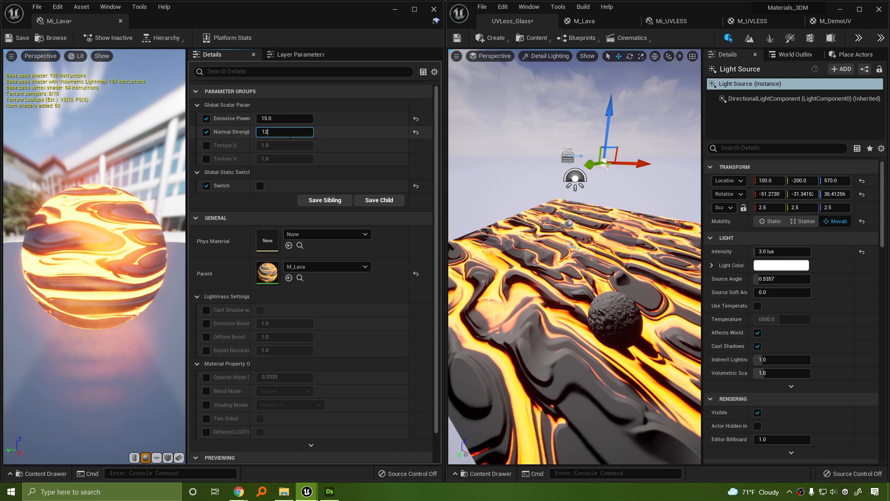
pyautogui.press('Return')
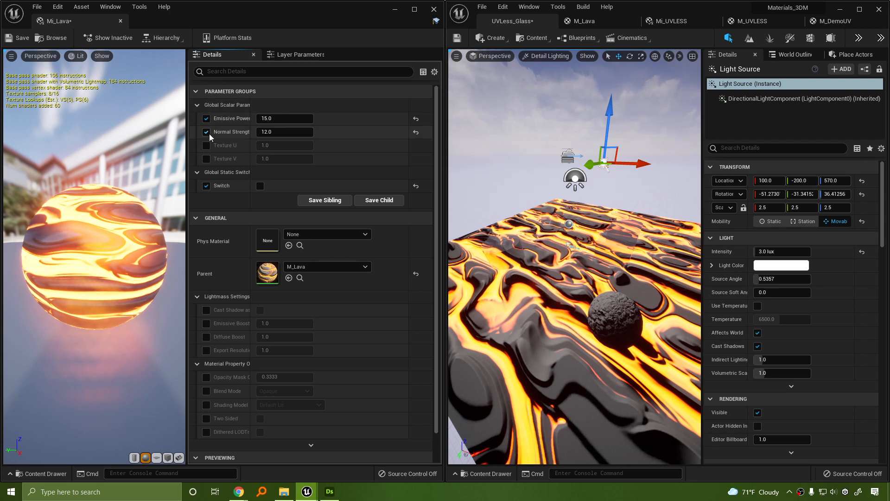
pyautogui.click(209, 134)
pyautogui.click(209, 135)
pyautogui.moveTo(522, 219); pyautogui.dragTo(547, 241, button='right')
# Clear the Normal Strength override in Mi_Lava and toggle the Switch value to compare both lava looks, ending with it off.
pyautogui.click(260, 186)
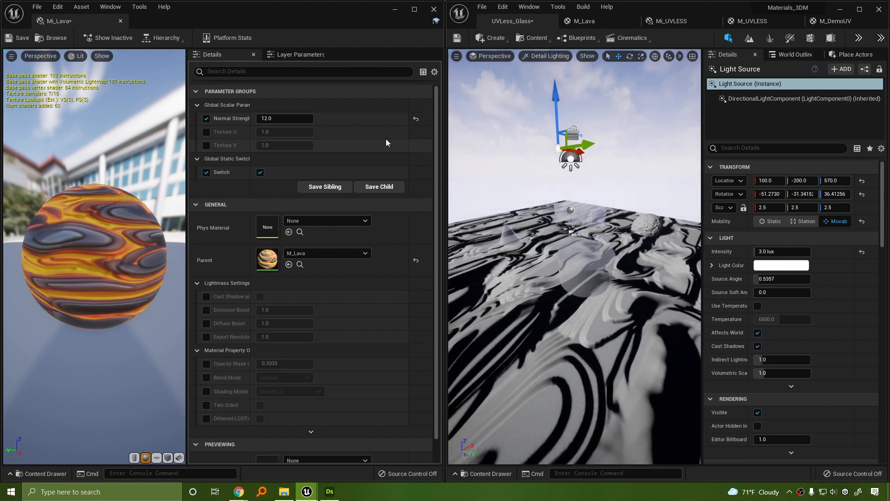
pyautogui.click(209, 120)
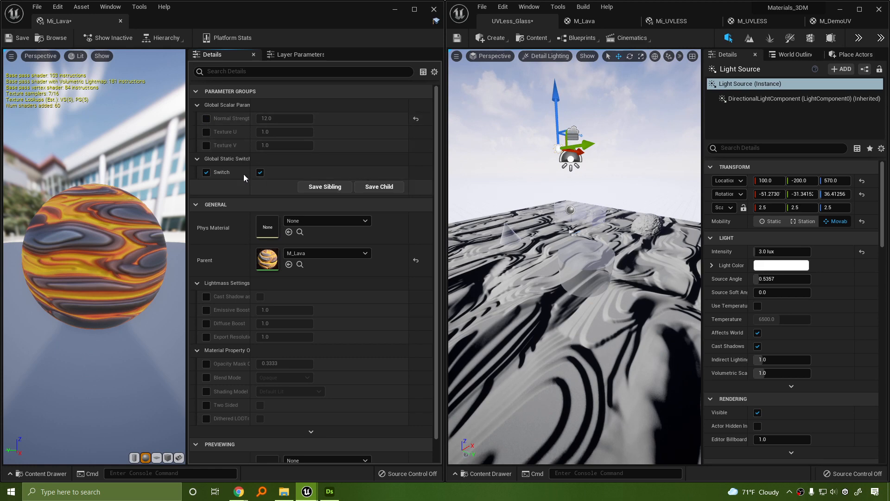
pyautogui.click(260, 173)
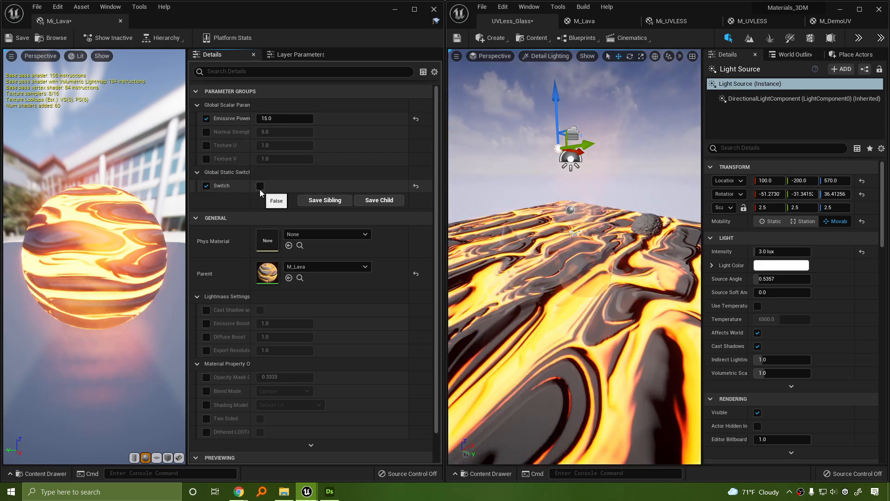
pyautogui.click(263, 187)
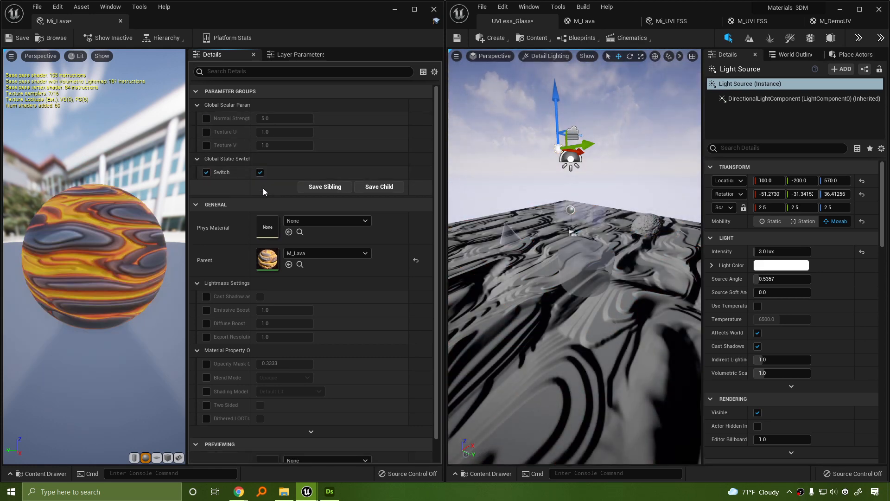
pyautogui.click(260, 172)
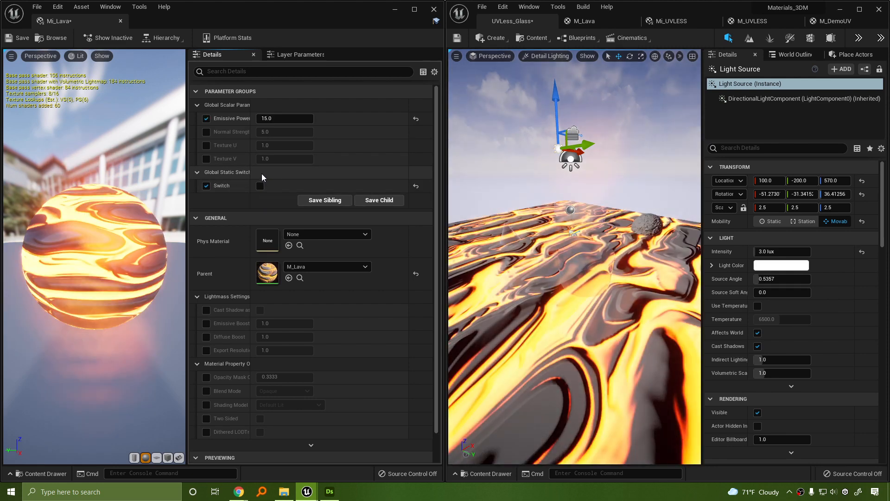
# Toggle the Emissive Power override to compare the glow, then clear both the Emissive Power and Switch overrides in Mi_Lava.
pyautogui.click(207, 118)
pyautogui.click(206, 119)
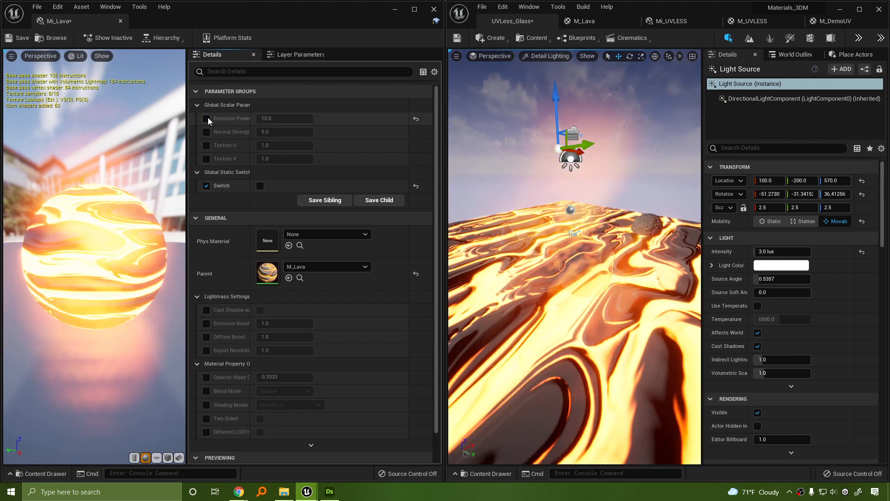
pyautogui.click(208, 119)
pyautogui.click(208, 119)
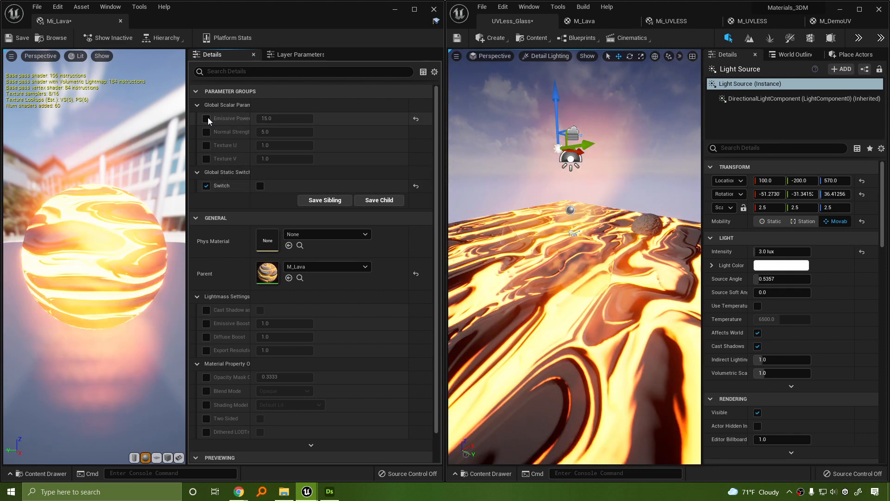
pyautogui.click(260, 186)
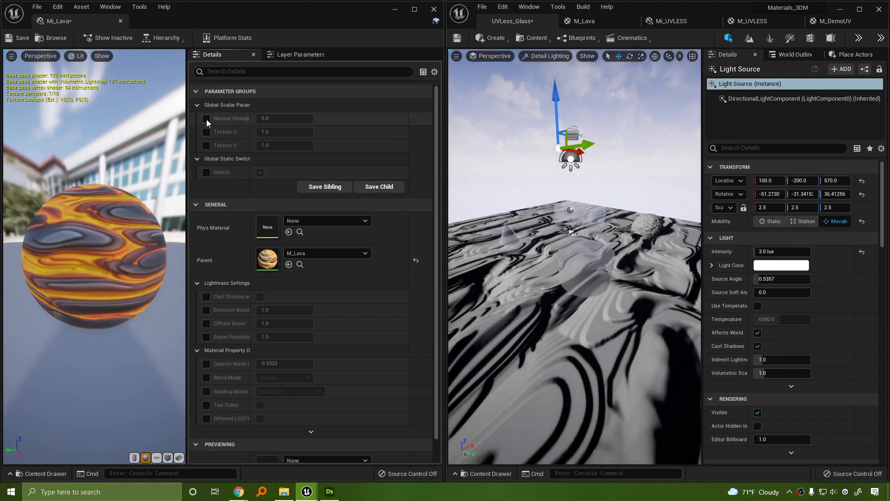
pyautogui.moveTo(570, 254); pyautogui.dragTo(487, 269, button='right')
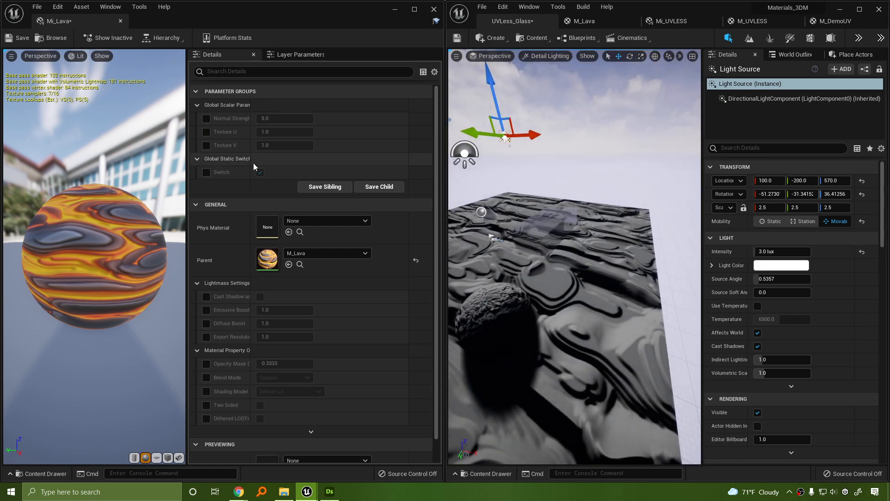
# Preview Mi_Lava with Switch overridden to off, clear that override again, and save the instance.
pyautogui.click(206, 174)
pyautogui.click(259, 174)
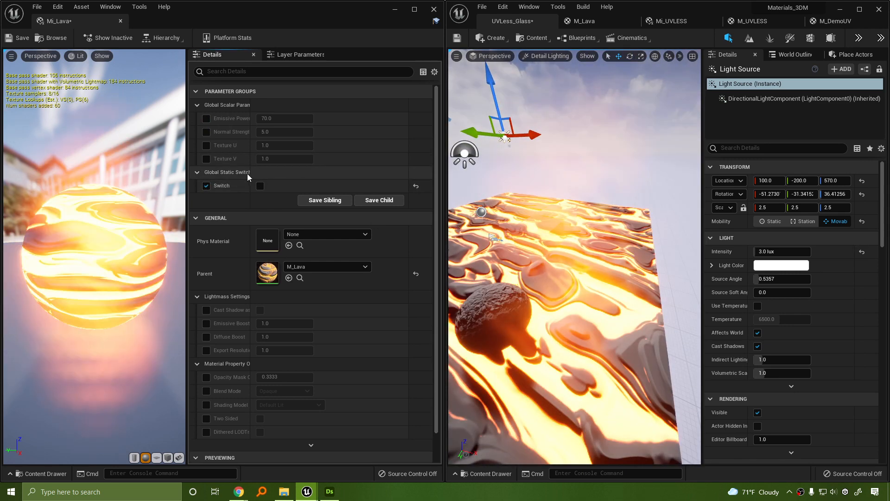
pyautogui.click(207, 186)
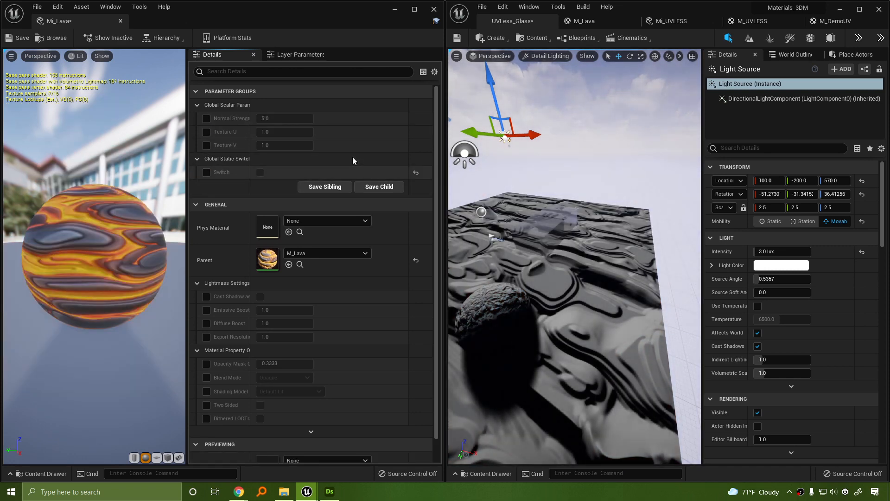
pyautogui.moveTo(616, 223); pyautogui.dragTo(603, 256, button='right')
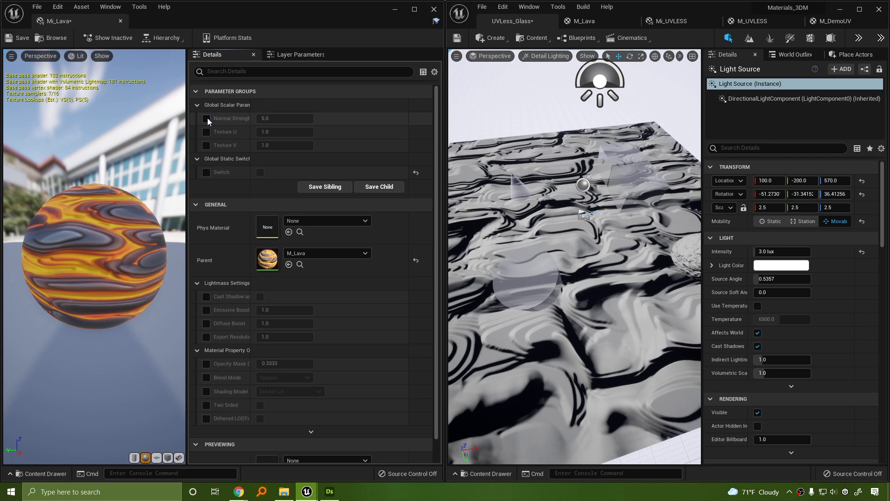
pyautogui.click(9, 39)
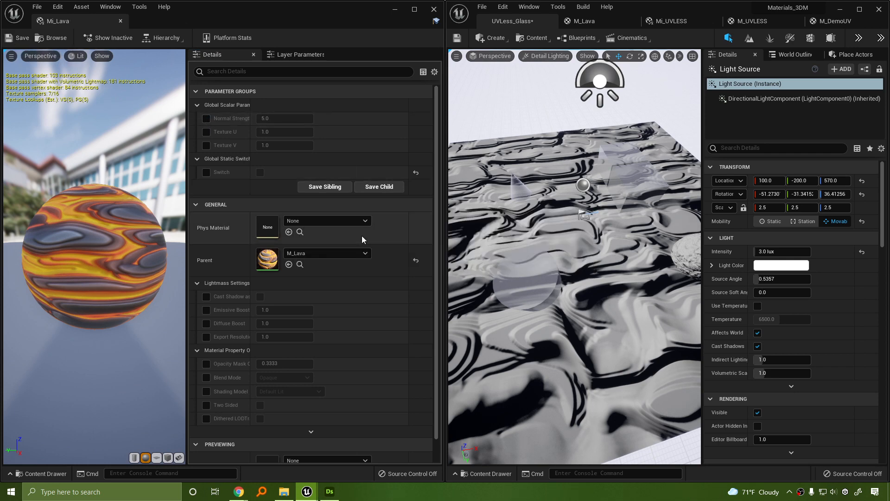
pyautogui.scroll(-4, 530, 301)
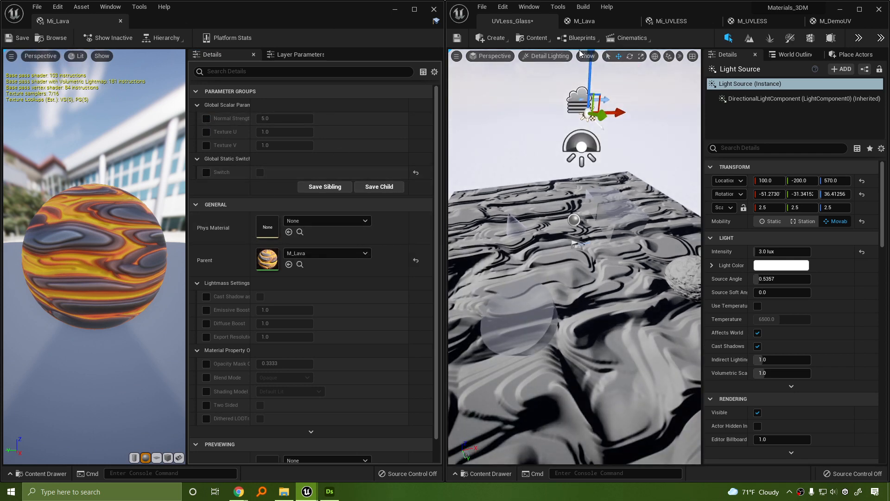
# Look over the M_DemoUV material graph and close that material.
pyautogui.click(829, 21)
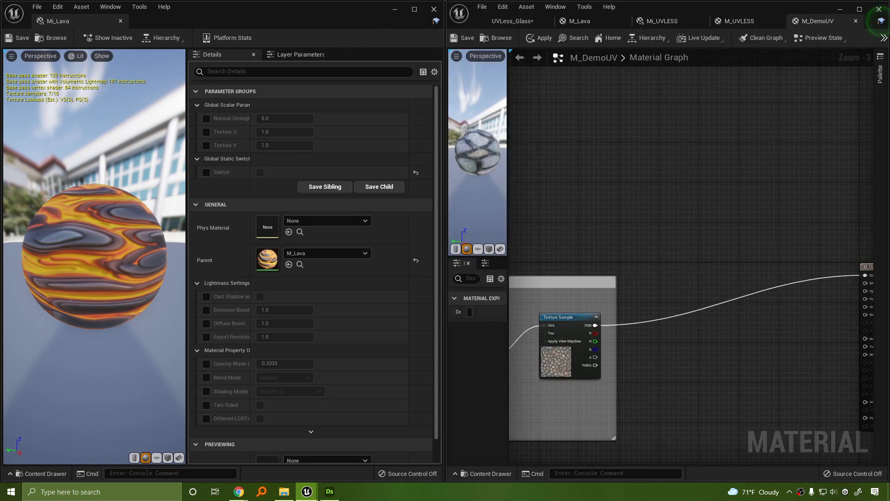
pyautogui.scroll(-3, 751, 199)
pyautogui.moveTo(750, 200); pyautogui.dragTo(620, 226, button='right')
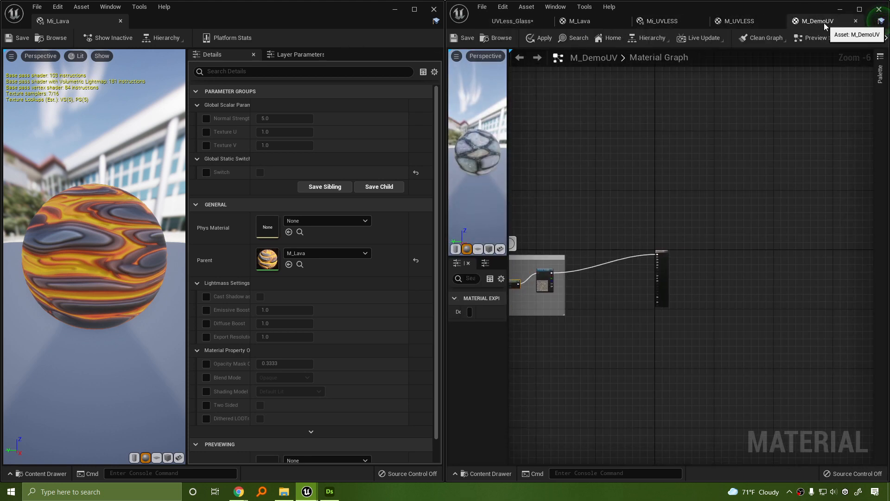
pyautogui.click(855, 22)
pyautogui.click(500, 272)
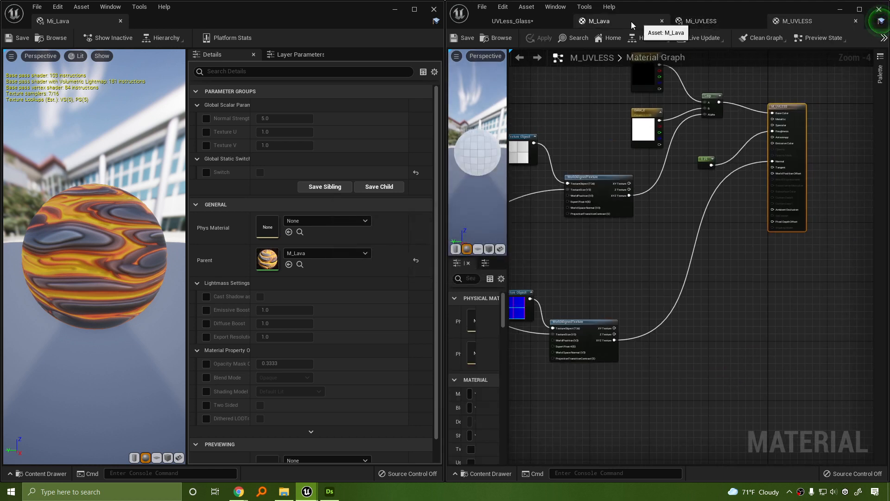
# Review the texture samples, Multiply node and Switch nodes in the M_Lava graph, then save the material.
pyautogui.click(602, 21)
pyautogui.moveTo(724, 232); pyautogui.dragTo(593, 126, button='right')
pyautogui.scroll(-1, 686, 194)
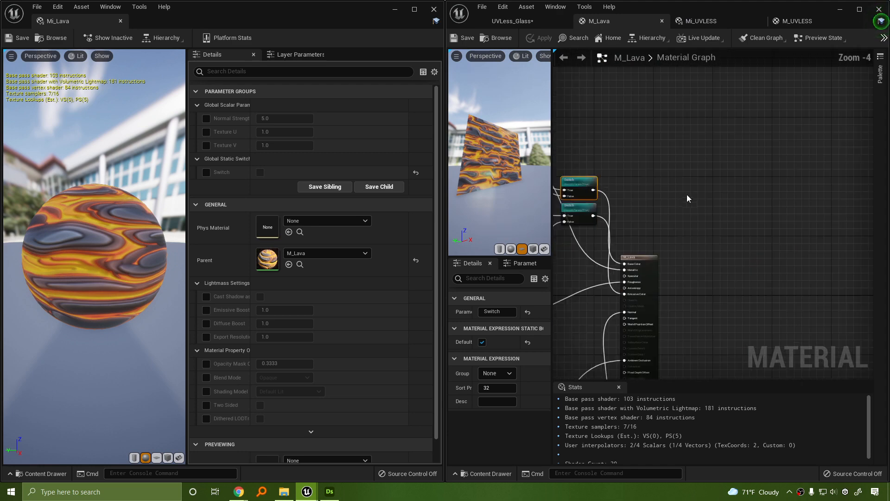
pyautogui.moveTo(670, 230); pyautogui.dragTo(829, 232, button='right')
pyautogui.scroll(2, 788, 200)
pyautogui.moveTo(666, 249); pyautogui.dragTo(746, 289, button='right')
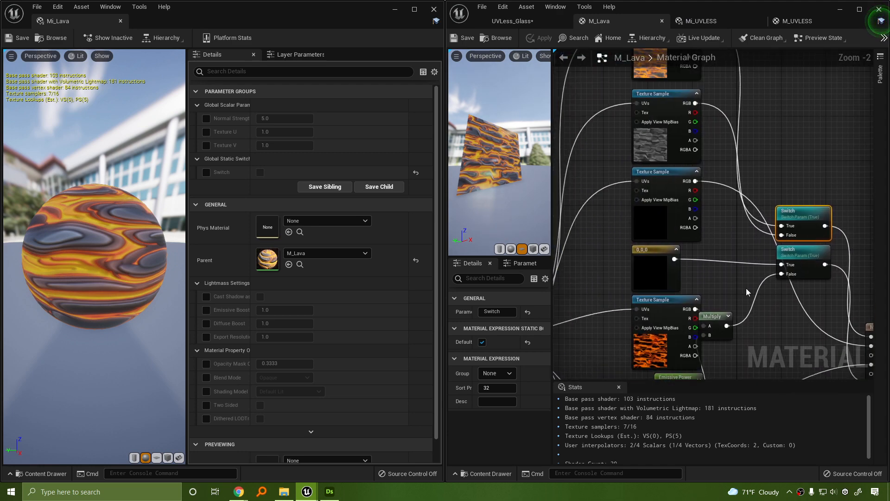
pyautogui.click(668, 301)
pyautogui.moveTo(790, 309); pyautogui.dragTo(751, 261, button='right')
pyautogui.click(671, 230)
pyautogui.scroll(2, 731, 250)
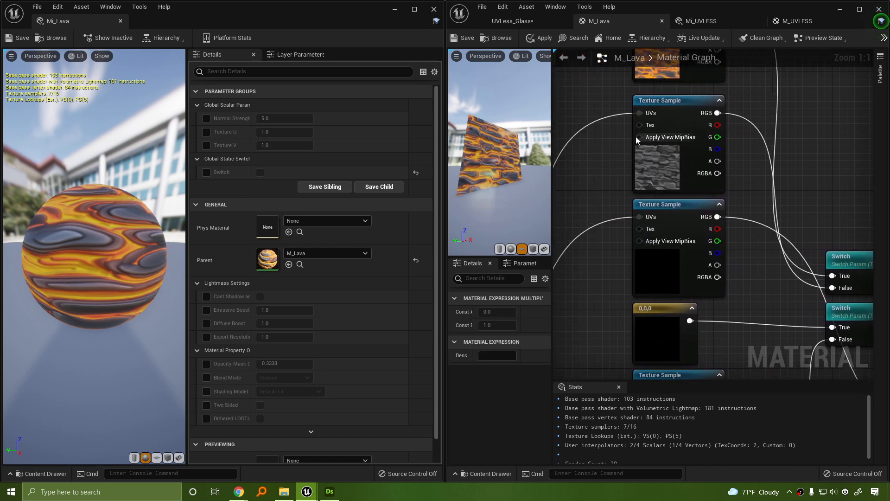
pyautogui.scroll(5, 504, 208)
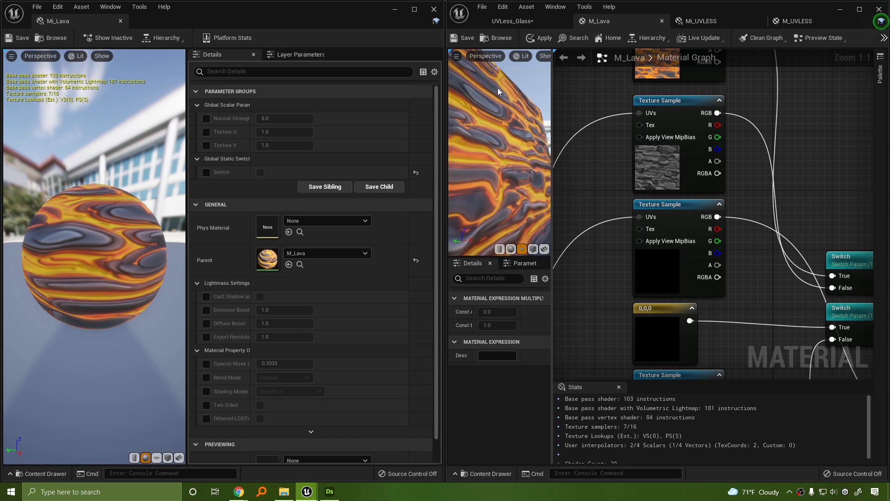
pyautogui.click(467, 38)
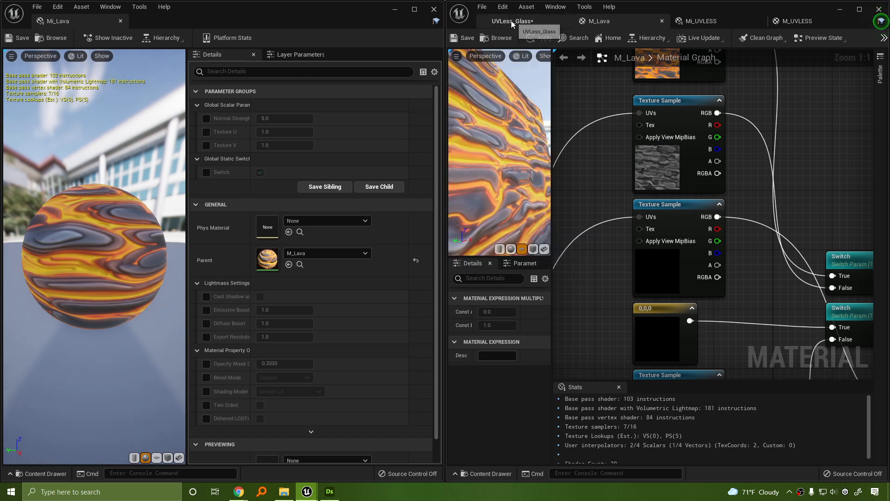
# Return to the UVLess_Glass level and override Mi_Lava's Switch to off, then clear the override to compare both looks on the plane.
pyautogui.click(511, 21)
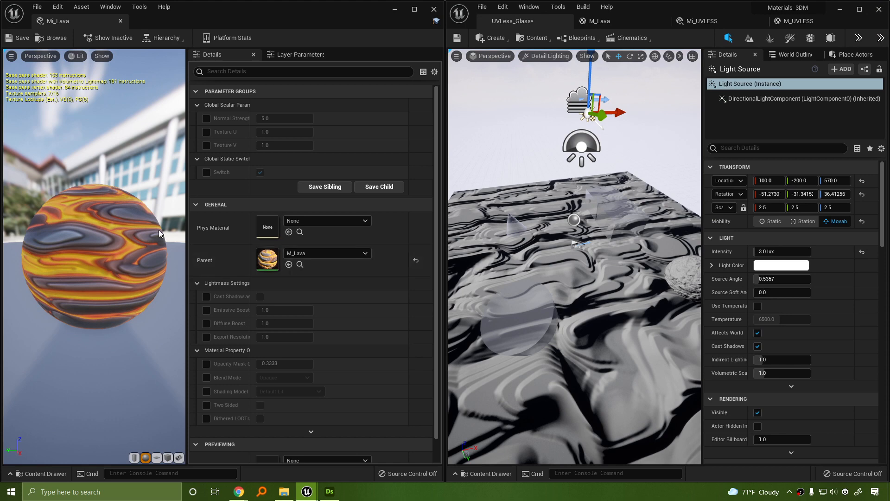
pyautogui.click(208, 173)
pyautogui.click(260, 173)
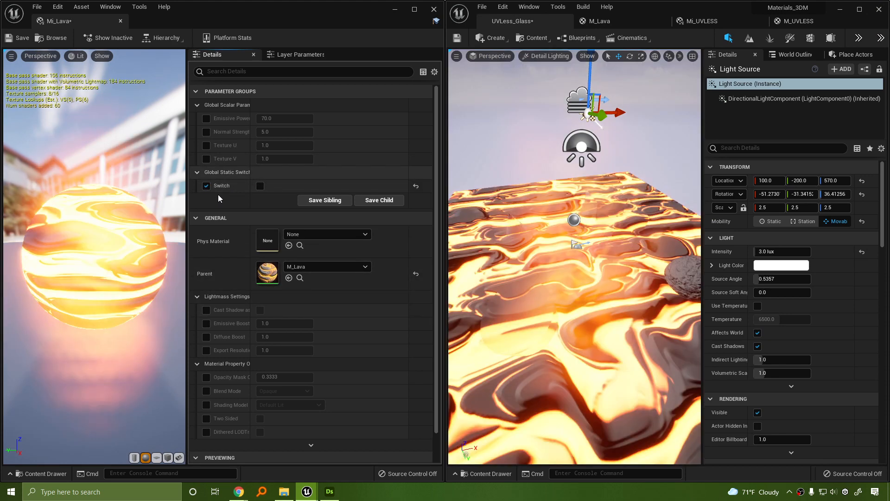
pyautogui.click(207, 185)
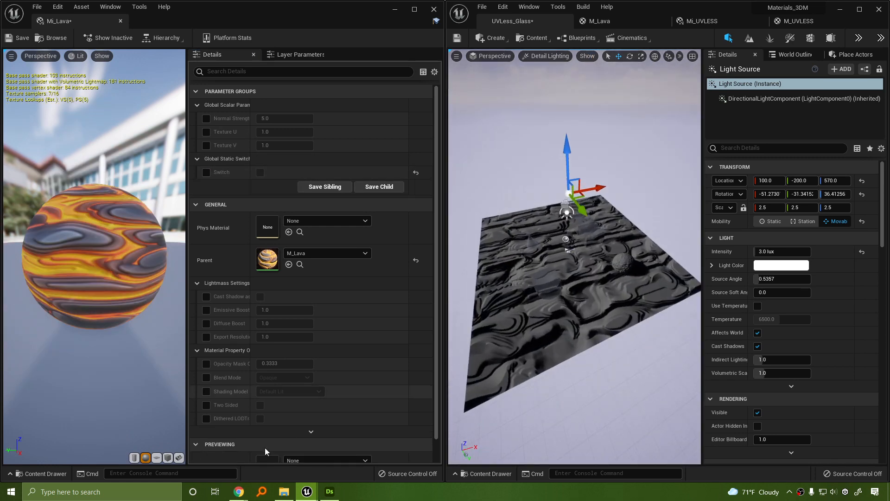
# Apply the M_Lava material from the Demo_160 folder to the glass sphere standing on the plane.
pyautogui.click(39, 474)
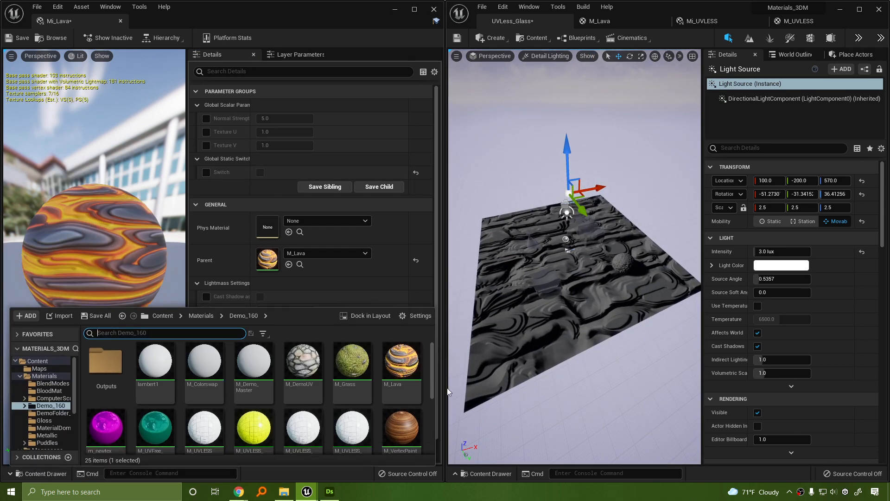
pyautogui.scroll(-1, 297, 371)
pyautogui.scroll(1, 297, 371)
pyautogui.click(397, 368)
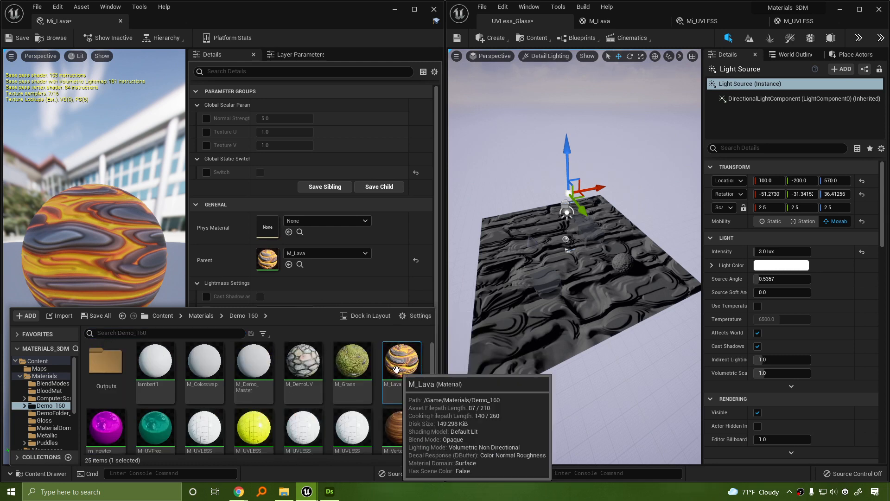
pyautogui.moveTo(396, 369); pyautogui.dragTo(547, 282)
pyautogui.scroll(3, 547, 282)
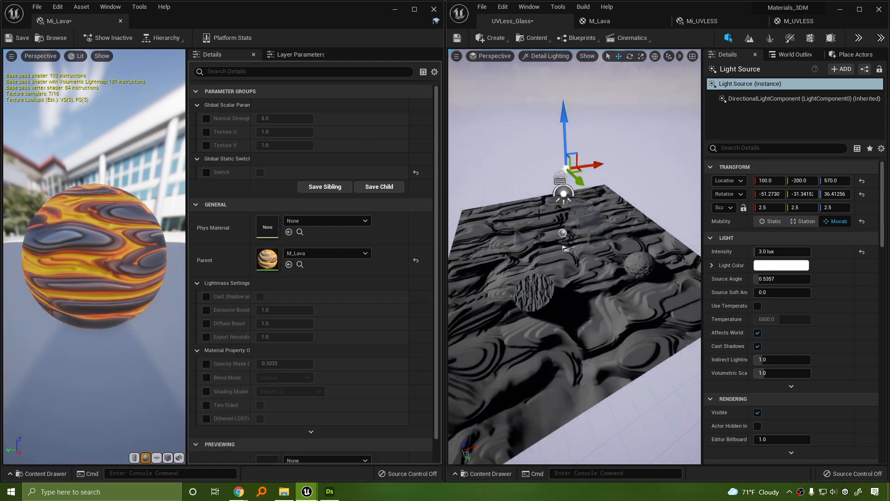
# Change the level viewport's view mode to Lit and undo the lava material assignment on the sphere.
pyautogui.click(548, 57)
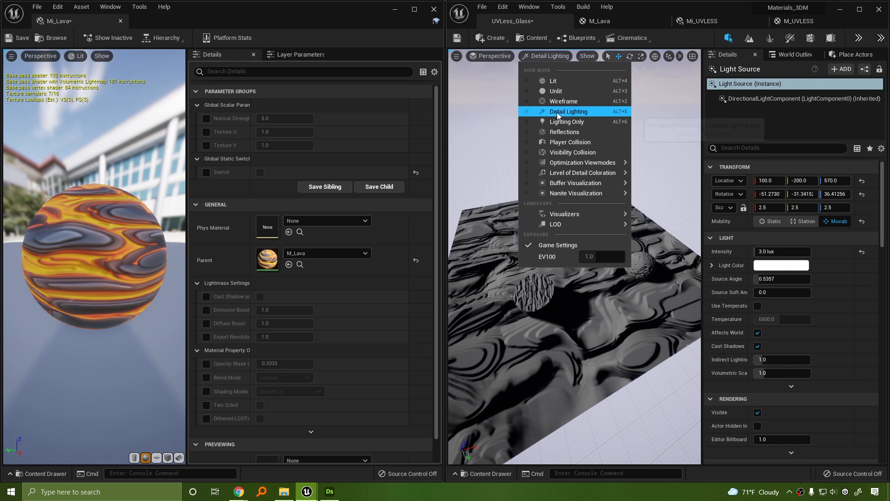
pyautogui.click(553, 81)
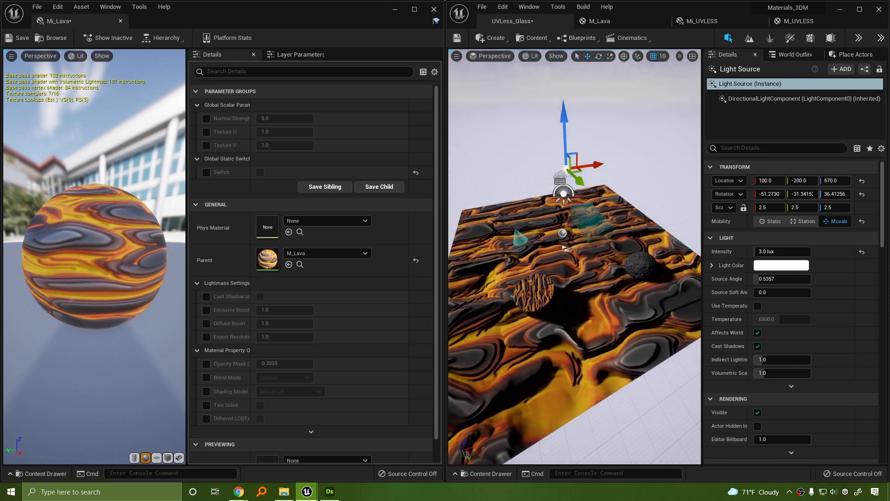
pyautogui.hotkey('ctrl', 'z')
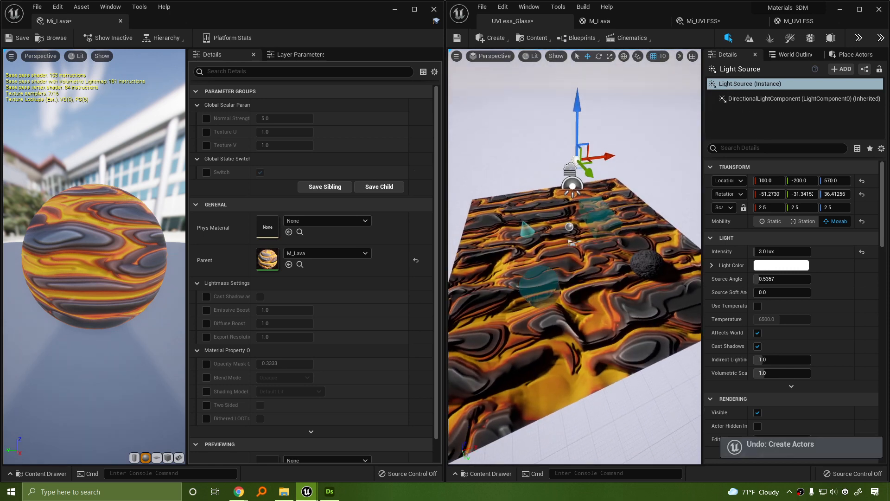
# Select the lava-covered tessellated plane in the level.
pyautogui.moveTo(575, 260); pyautogui.dragTo(618, 294, button='right')
pyautogui.click(618, 295)
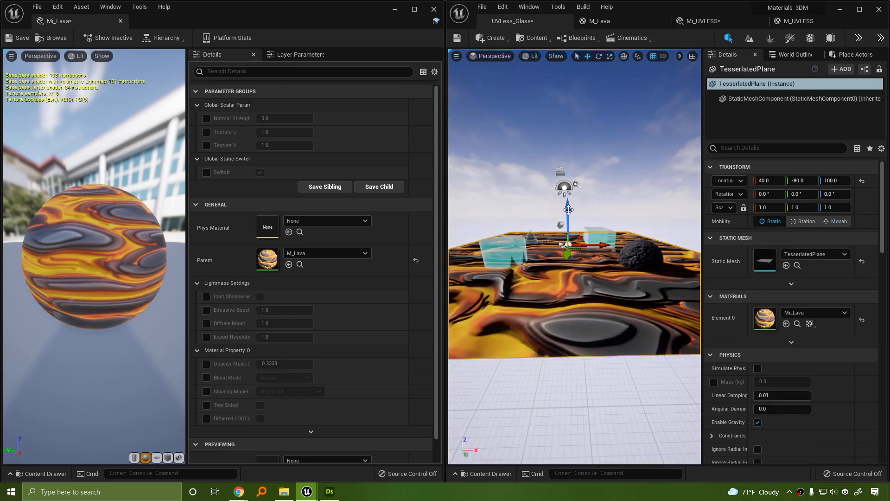
# Delete the lava-covered tessellated plane and apply the Mi_Lava instance from the Demo_160 folder to the dark slab beneath it.
pyautogui.moveTo(568, 223); pyautogui.dragTo(571, 241)
pyautogui.press('Delete')
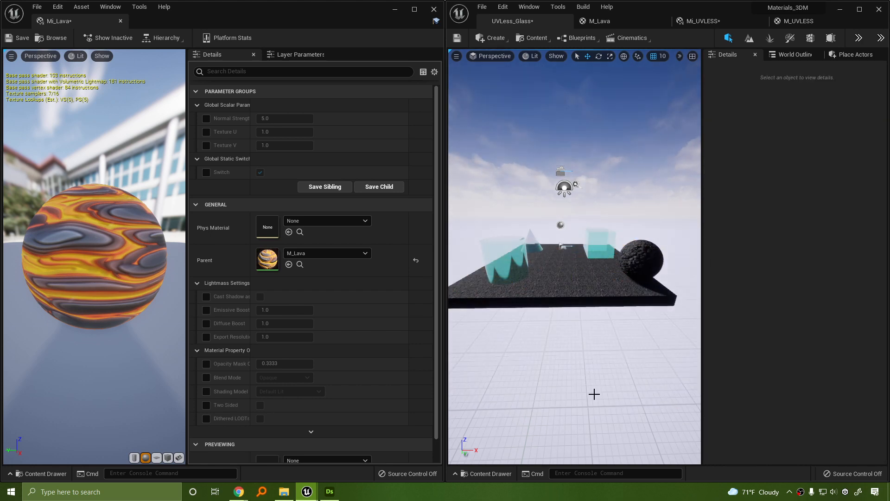
pyautogui.click(472, 474)
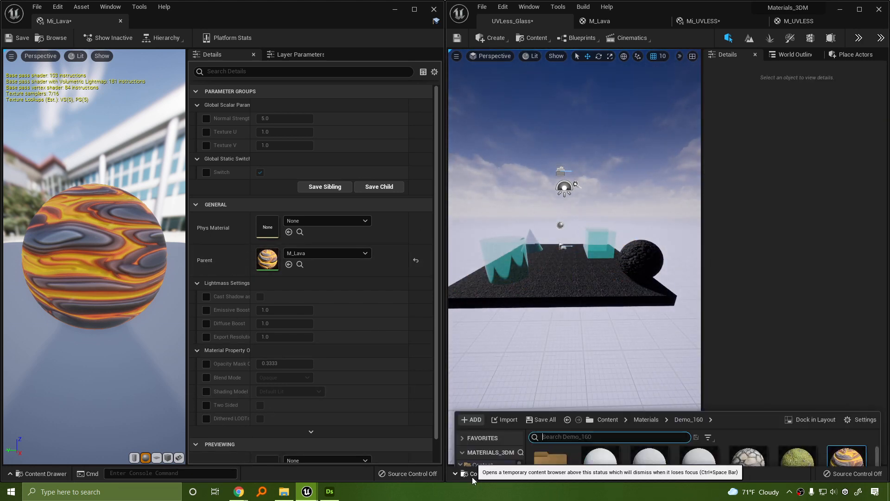
pyautogui.scroll(-2, 825, 405)
pyautogui.scroll(-2, 821, 405)
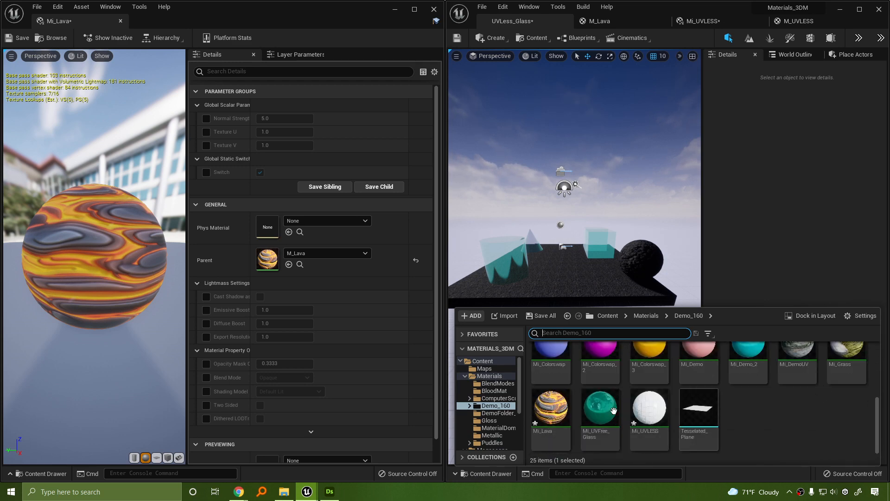
pyautogui.moveTo(538, 421); pyautogui.dragTo(585, 278)
# Override Mi_Lava's Switch parameter and turn it off.
pyautogui.moveTo(666, 249); pyautogui.dragTo(687, 255, button='right')
pyautogui.press('w')
pyautogui.press('a')
pyautogui.click(207, 172)
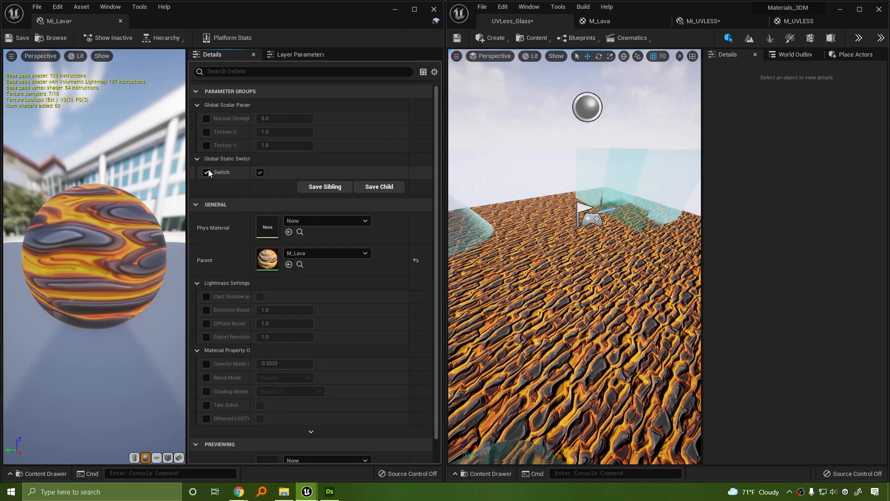
pyautogui.click(261, 173)
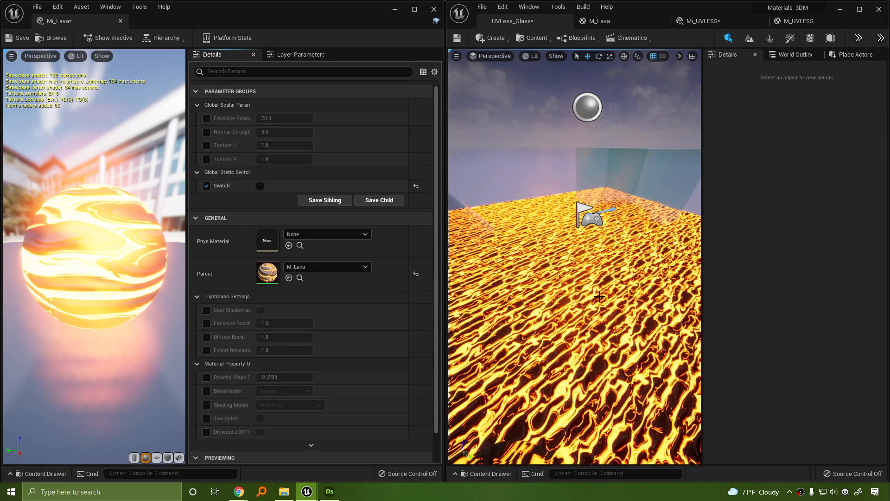
# Override Mi_Lava's Texture U and Texture V parameters and set both to 0.5.
pyautogui.moveTo(600, 296); pyautogui.dragTo(624, 264, button='right')
pyautogui.press('w')
pyautogui.press('s')
pyautogui.click(206, 145)
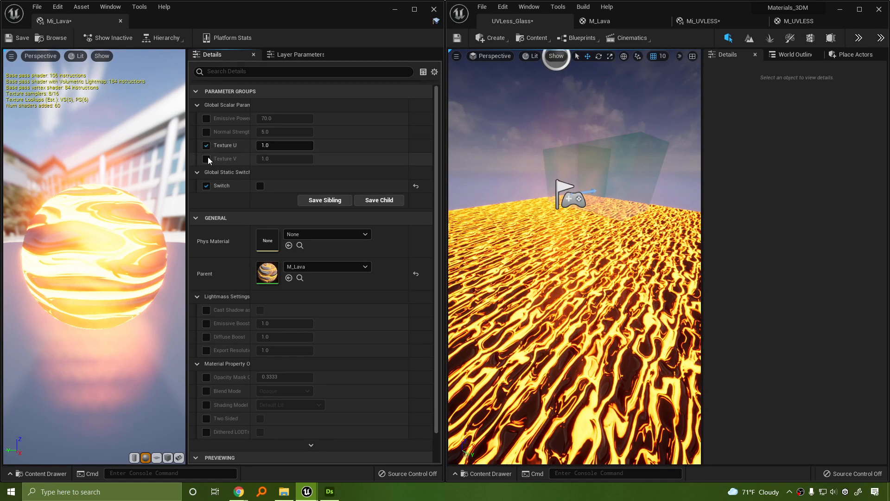
pyautogui.click(206, 158)
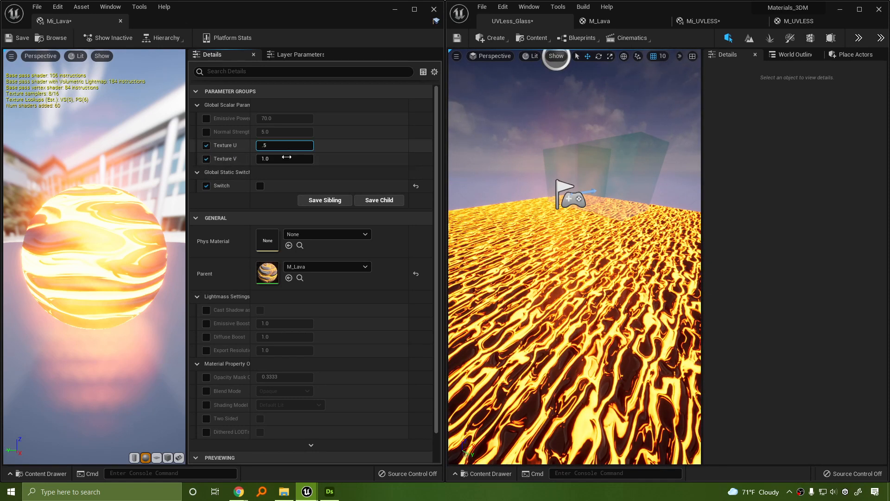
pyautogui.click(291, 158)
pyautogui.write('.5')
pyautogui.press('Return')
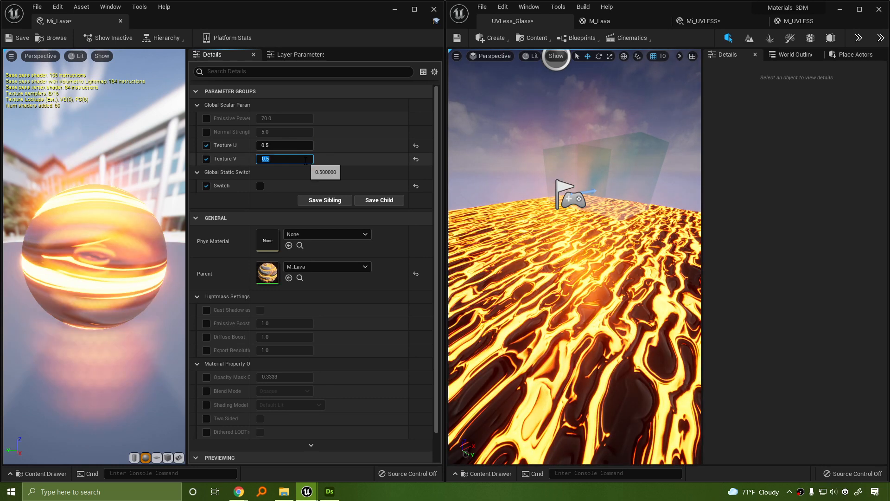
# Set Mi_Lava's Texture U and Texture V to 0.1 and inspect the result in the level and the preview.
pyautogui.write('.1')
pyautogui.click(291, 148)
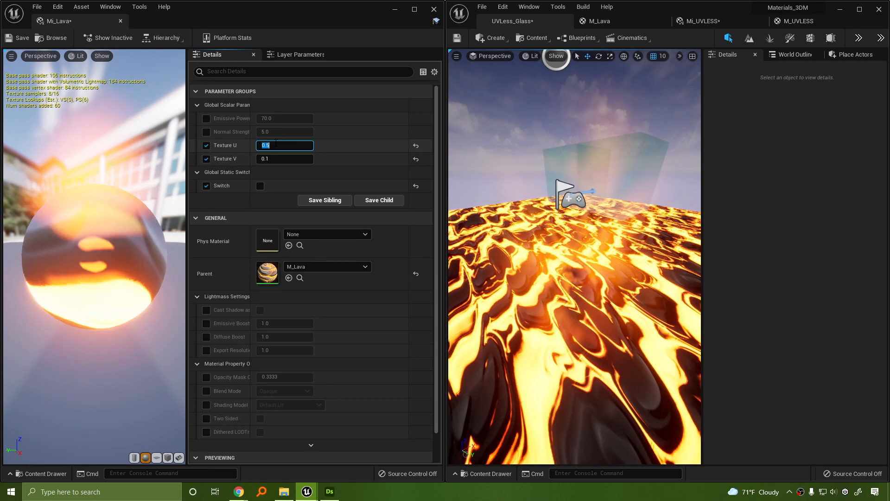
pyautogui.write('.1')
pyautogui.press('Return')
pyautogui.moveTo(592, 335)
pyautogui.mouseDown(button='right')
pyautogui.moveTo(579, 342)
pyautogui.moveTo(592, 334)
pyautogui.mouseUp(button='right')
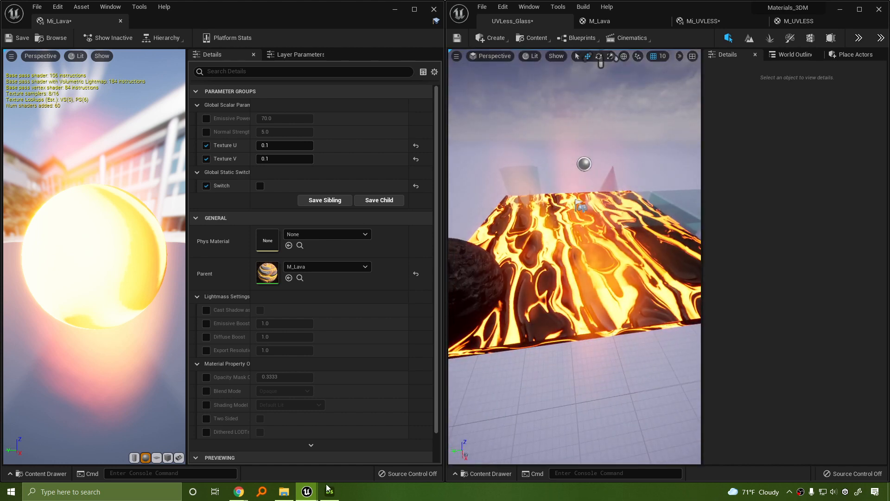
pyautogui.moveTo(144, 297)
pyautogui.mouseDown()
pyautogui.moveTo(111, 297)
pyautogui.moveTo(128, 298)
pyautogui.mouseUp()
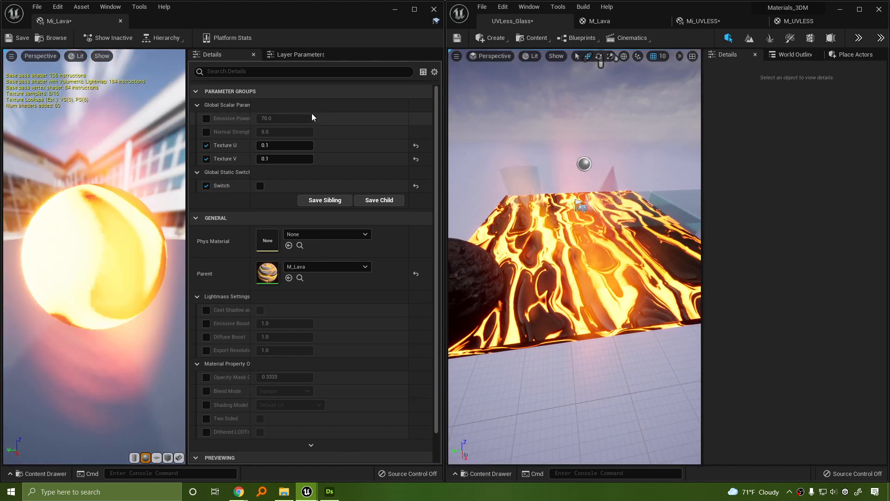
# Override Mi_Lava's Emissive Power parameter and set it to 5.
pyautogui.click(206, 118)
pyautogui.write('5')
pyautogui.press('Return')
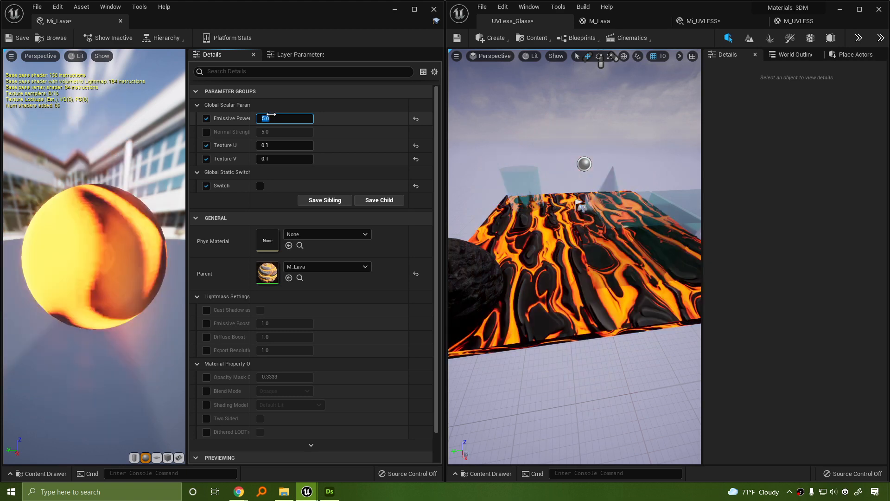
pyautogui.moveTo(477, 205); pyautogui.dragTo(472, 82, button='right')
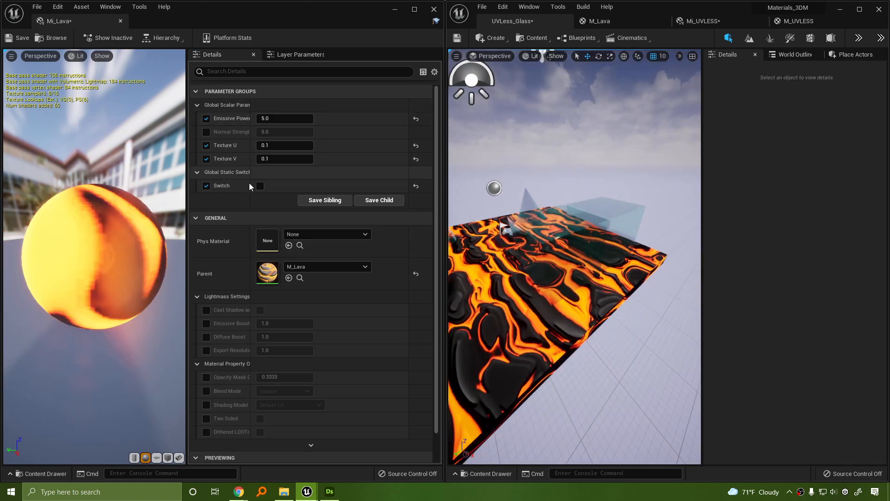
# Turn Mi_Lava's Switch on and off again to compare the non-emissive and emissive looks on the slab.
pyautogui.click(260, 185)
pyautogui.moveTo(555, 280); pyautogui.dragTo(644, 303, button='right')
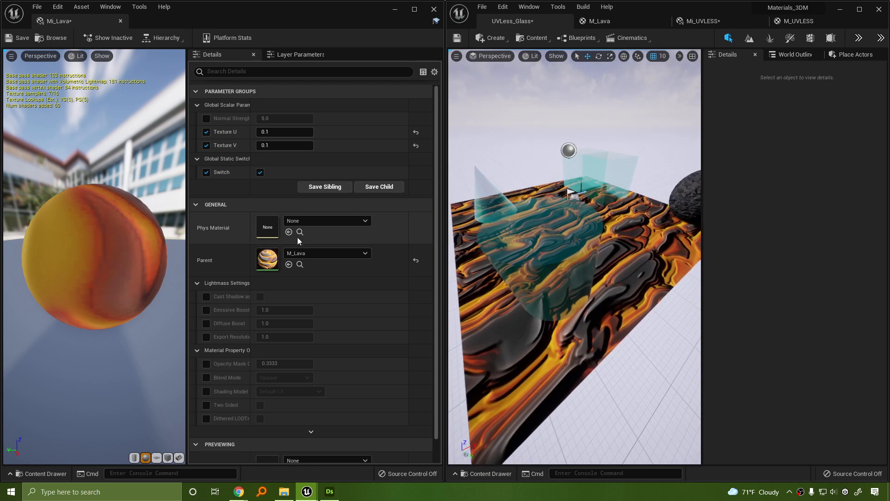
pyautogui.click(260, 172)
pyautogui.moveTo(575, 278); pyautogui.dragTo(552, 251, button='right')
# Try an Emissive Power of 10 on Mi_Lava, then reduce it to 8.
pyautogui.click(267, 118)
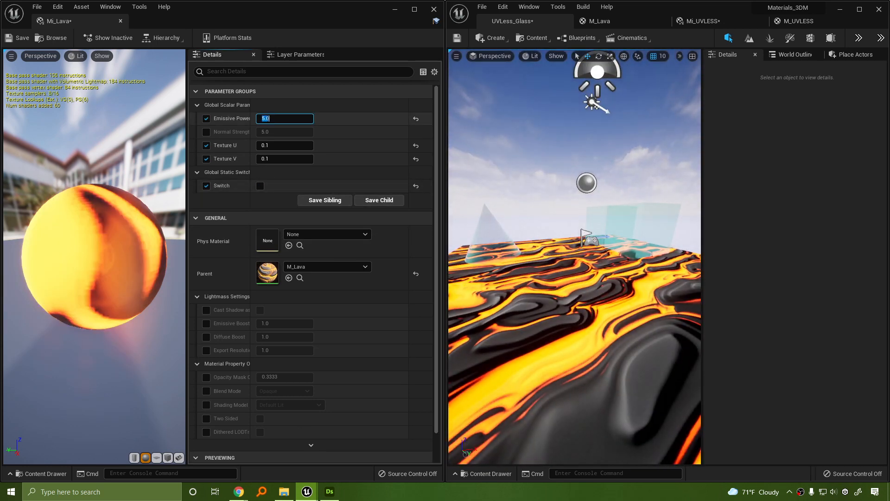
pyautogui.press('Return')
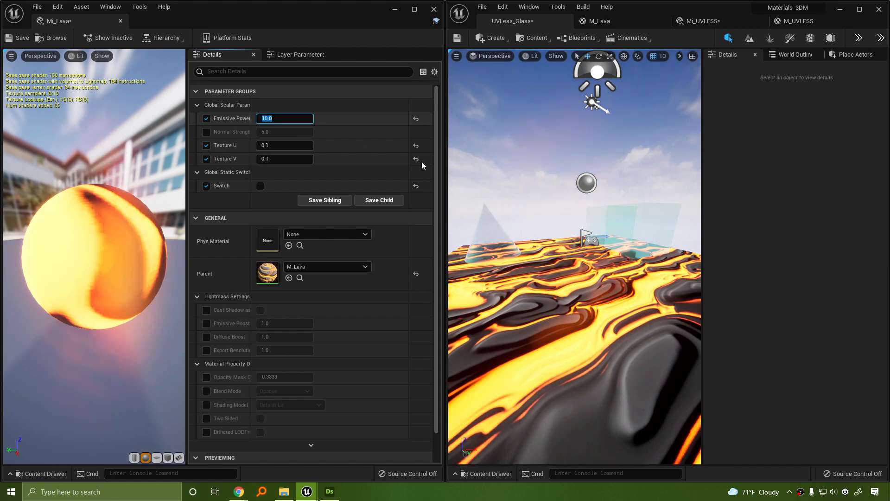
pyautogui.moveTo(561, 234); pyautogui.dragTo(578, 259, button='right')
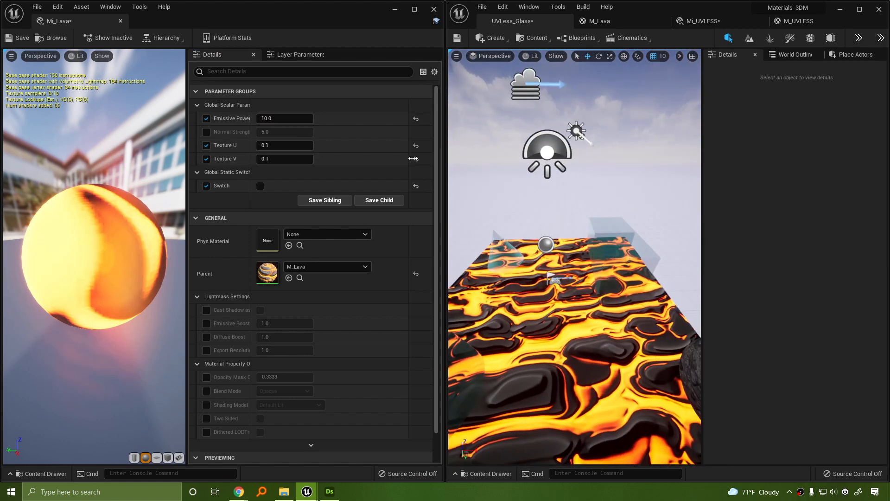
pyautogui.click(276, 118)
pyautogui.write('8')
pyautogui.press('Return')
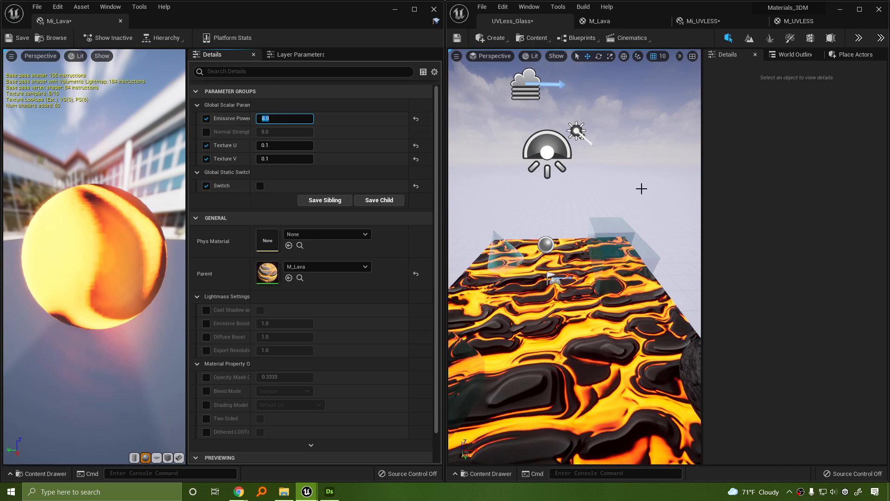
# Switch to Substance 3D Designer to view the Demo_160 graph, then return to Unreal Editor.
pyautogui.click(330, 491)
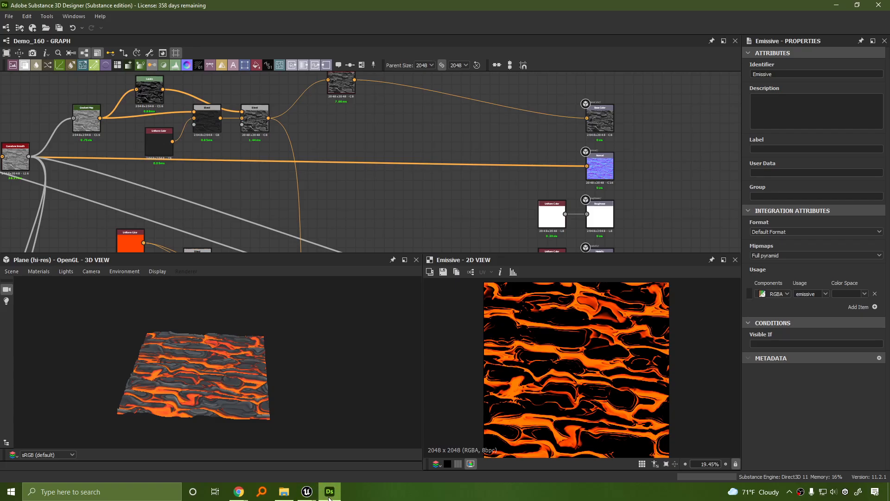
pyautogui.scroll(-3, 406, 201)
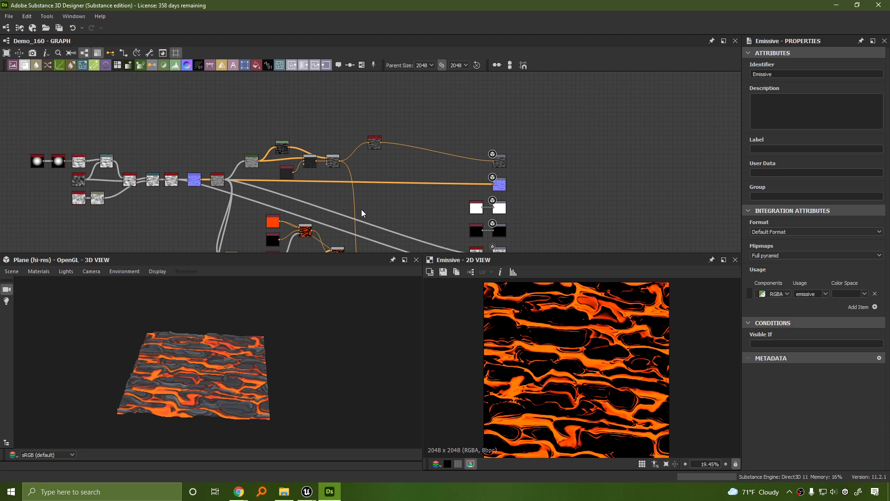
pyautogui.moveTo(306, 490)
pyautogui.click(333, 456)
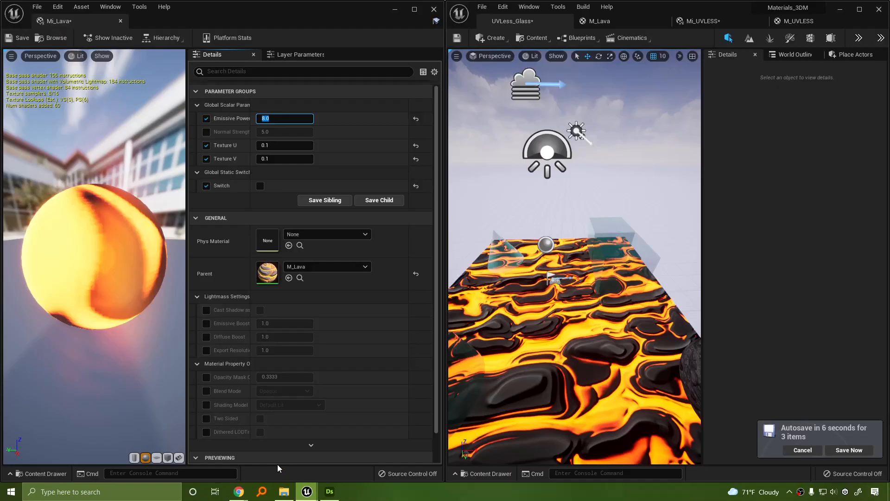
# Maximize the level editor window and close the Mi_Lava instance editor.
pyautogui.moveTo(548, 299); pyautogui.dragTo(552, 329, button='right')
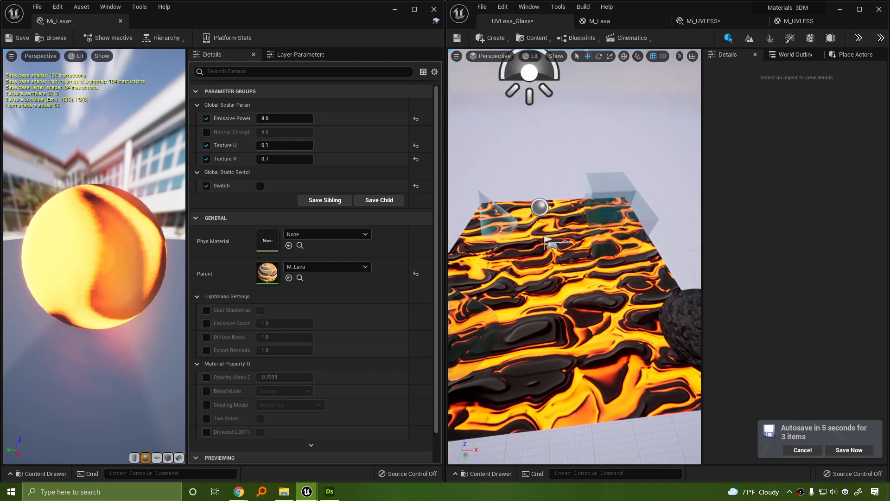
pyautogui.click(860, 10)
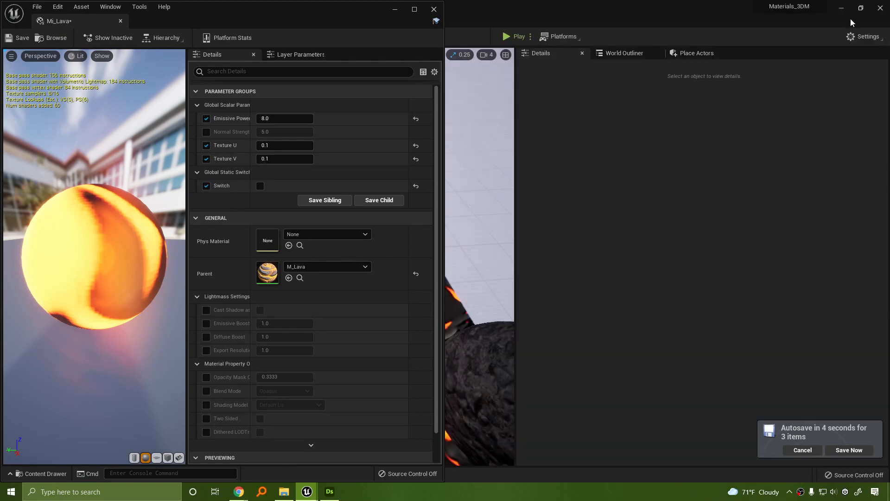
pyautogui.click(434, 9)
pyautogui.moveTo(449, 278); pyautogui.dragTo(329, 369, button='right')
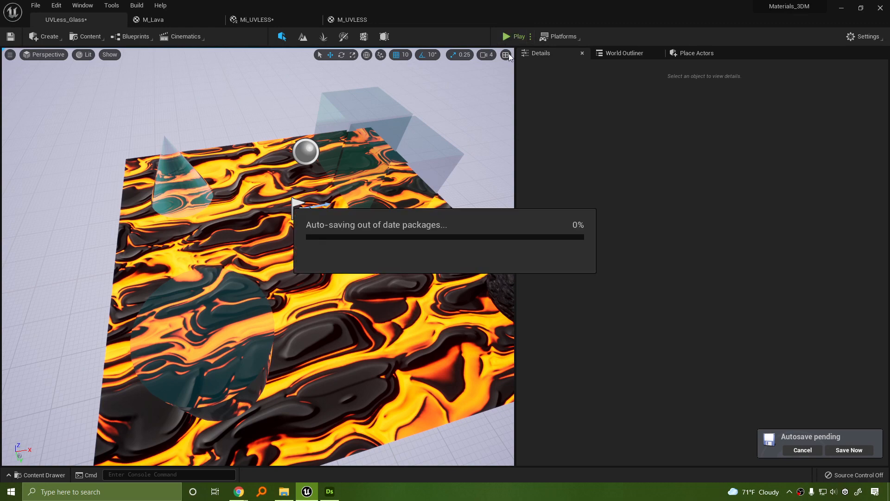
# Play the level, walk around to view the lava surface, and stop the play session.
pyautogui.click(514, 36)
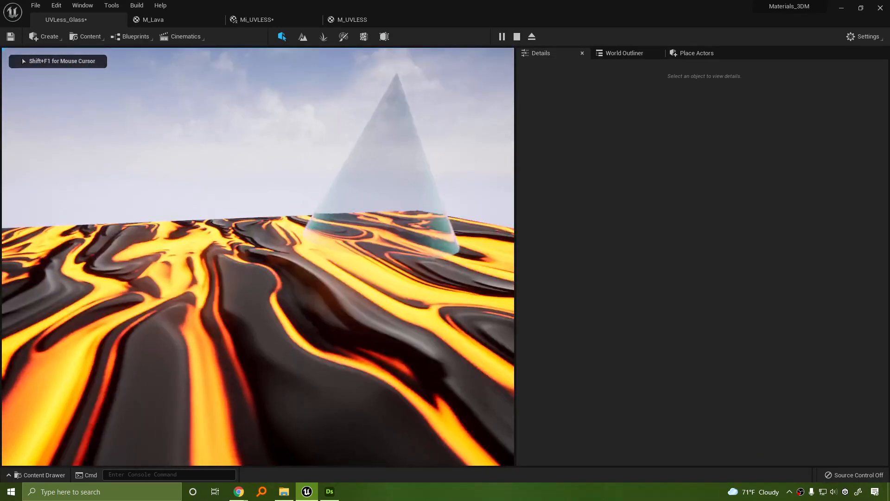
pyautogui.press('s')
pyautogui.press('w')
pyautogui.press('w')
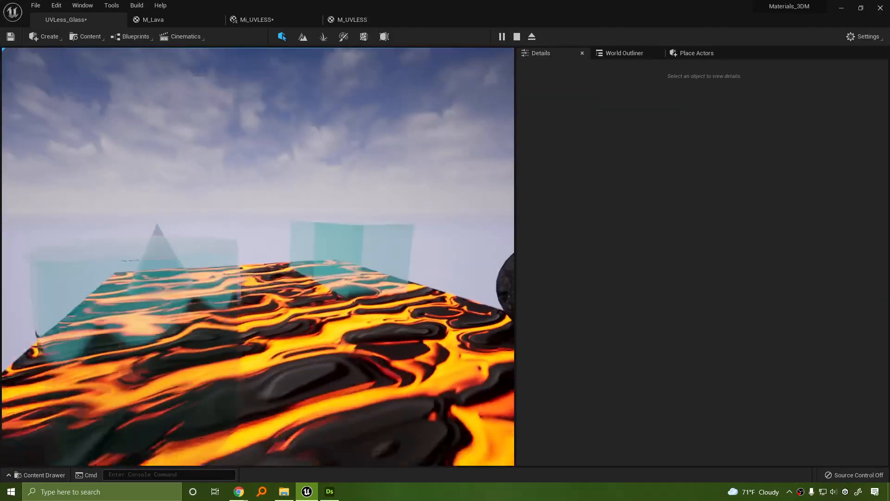
pyautogui.press('Escape')
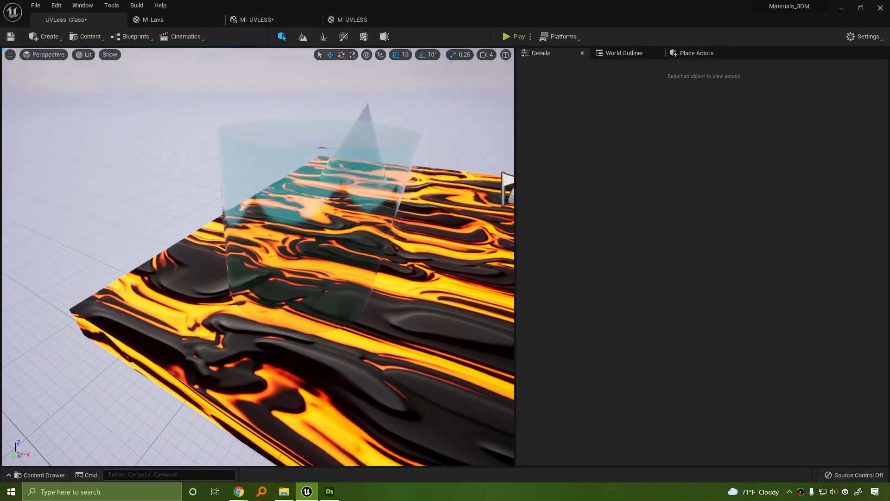
# Examine the lava surface and the glass shapes on the slab from several sides and distances.
pyautogui.press('s')
pyautogui.moveTo(258, 256); pyautogui.dragTo(330, 257, button='right')
pyautogui.press('w')
pyautogui.moveTo(374, 352); pyautogui.dragTo(496, 371, button='right')
pyautogui.press('s')
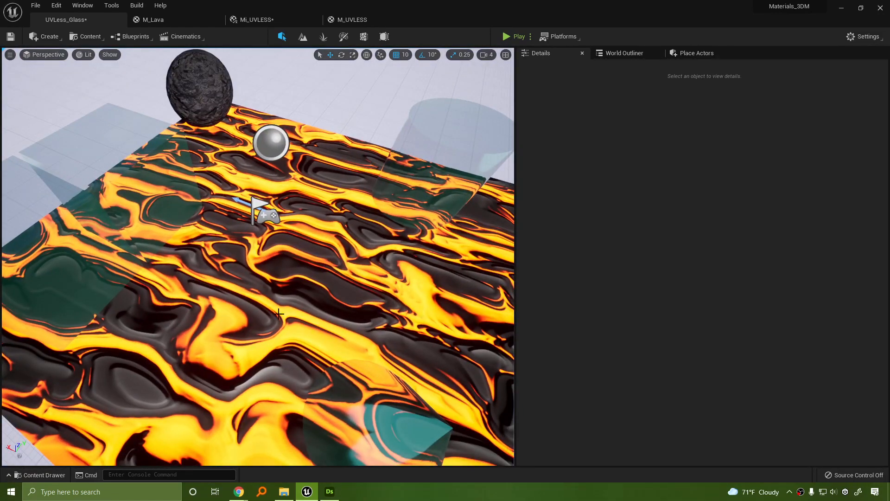
pyautogui.moveTo(400, 267); pyautogui.dragTo(431, 251, button='right')
pyautogui.press('w')
pyautogui.moveTo(381, 324); pyautogui.dragTo(334, 304, button='right')
pyautogui.press('d')
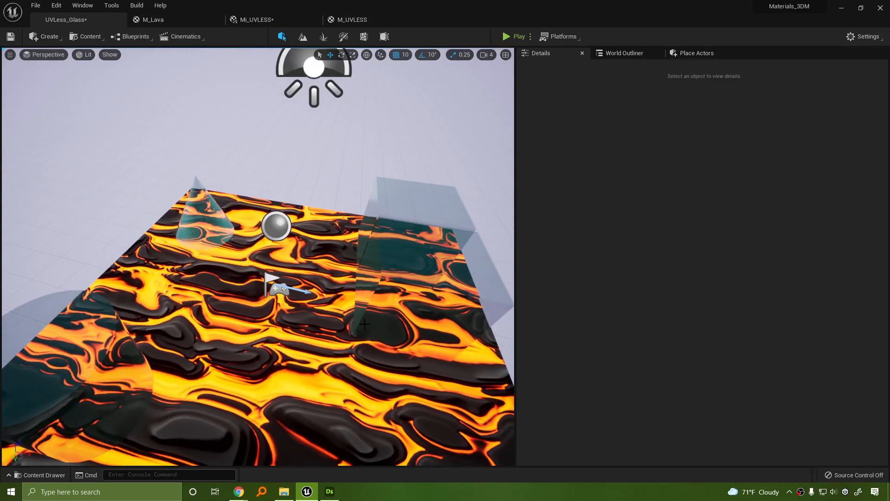
pyautogui.moveTo(280, 315); pyautogui.dragTo(170, 381, button='right')
pyautogui.moveTo(276, 301)
pyautogui.mouseDown(button='right')
pyautogui.moveTo(304, 304)
pyautogui.moveTo(243, 300)
pyautogui.moveTo(284, 287)
pyautogui.mouseUp(button='right')
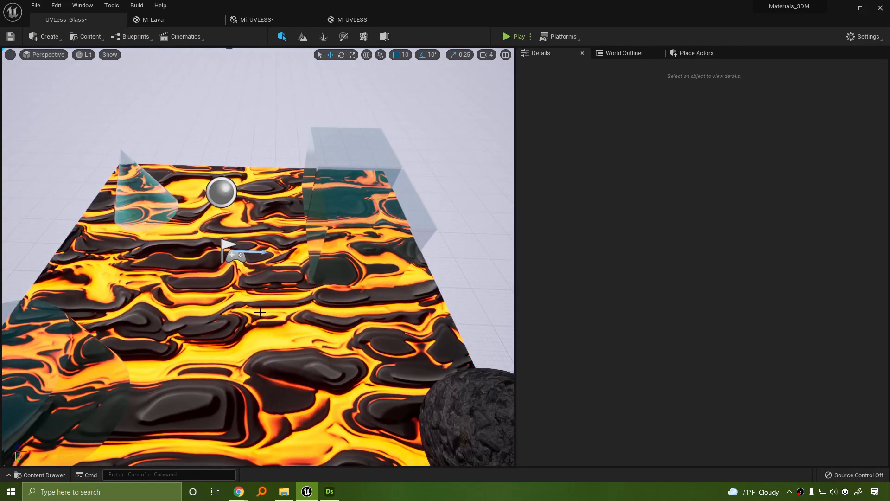
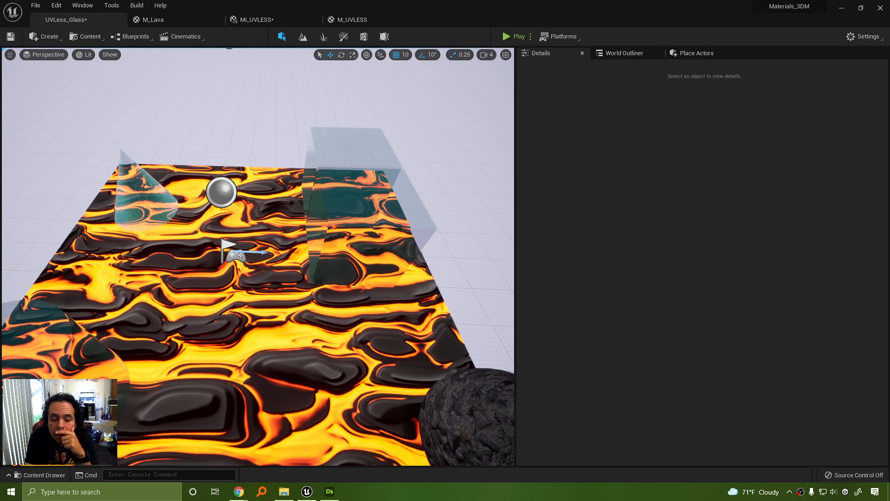
# Switch to Substance 3D Designer and examine the whole Demo_160 graph and the lava plane's 3D preview.
pyautogui.click(327, 493)
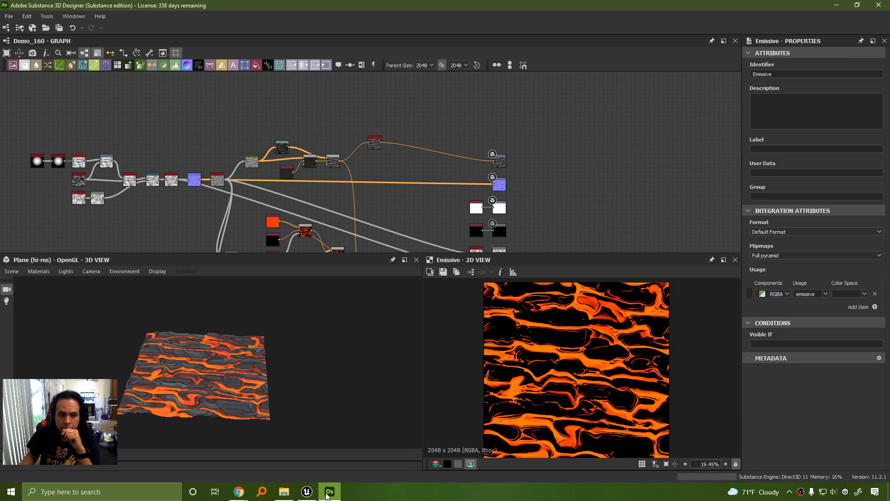
pyautogui.rightClick(586, 136)
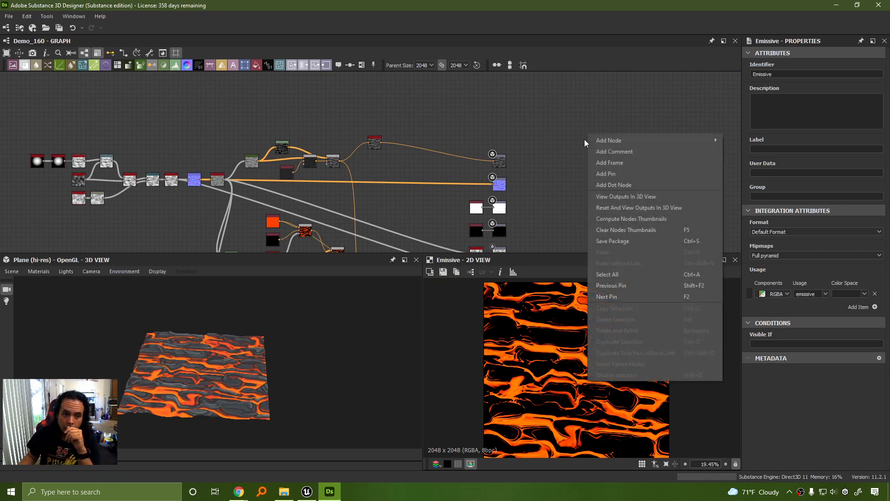
pyautogui.click(568, 163)
pyautogui.moveTo(557, 181); pyautogui.dragTo(559, 122, button='middle')
pyautogui.scroll(-4, 575, 153)
pyautogui.moveTo(579, 167); pyautogui.dragTo(560, 175, button='middle')
pyautogui.scroll(4, 313, 389)
pyautogui.moveTo(313, 388); pyautogui.dragTo(313, 425)
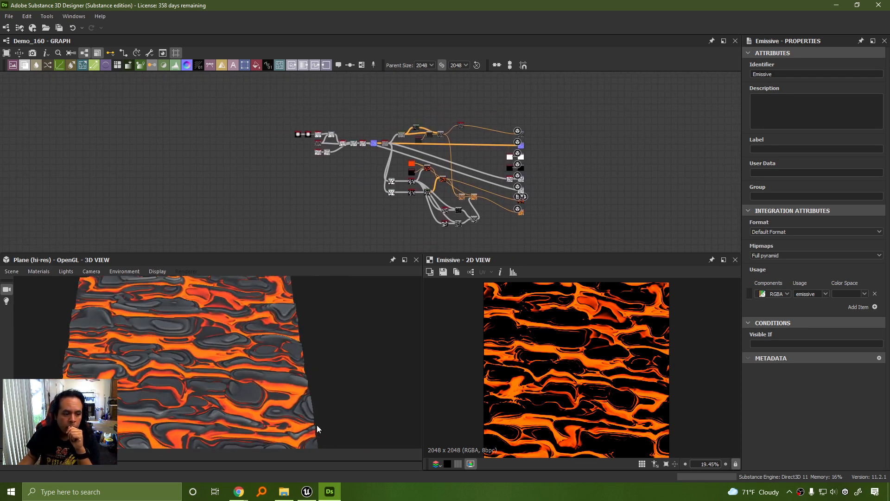
# Switch to Unreal Editor and reset the SkyLight's Intensity Scale to its default of 1.0.
pyautogui.click(307, 491)
pyautogui.press('s')
pyautogui.moveTo(325, 321); pyautogui.dragTo(296, 236, button='right')
pyautogui.press('w')
pyautogui.press('s')
pyautogui.click(257, 193)
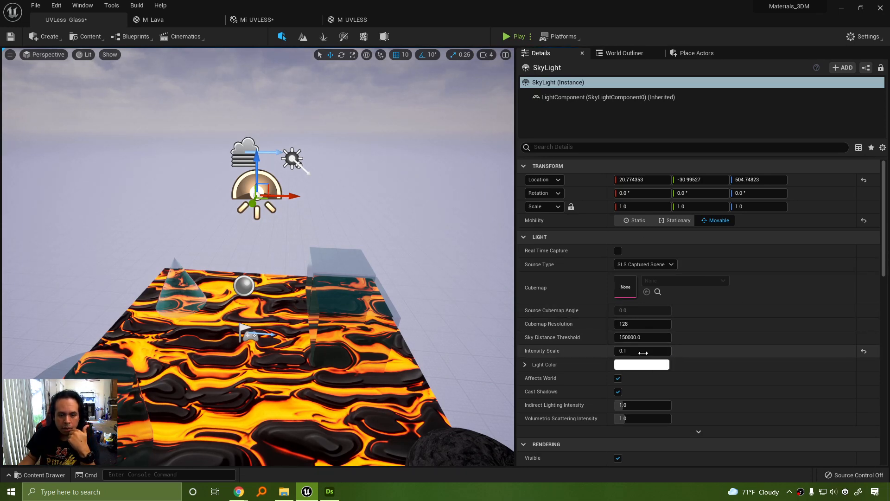
pyautogui.click(865, 352)
pyautogui.moveTo(343, 279); pyautogui.dragTo(341, 346, button='right')
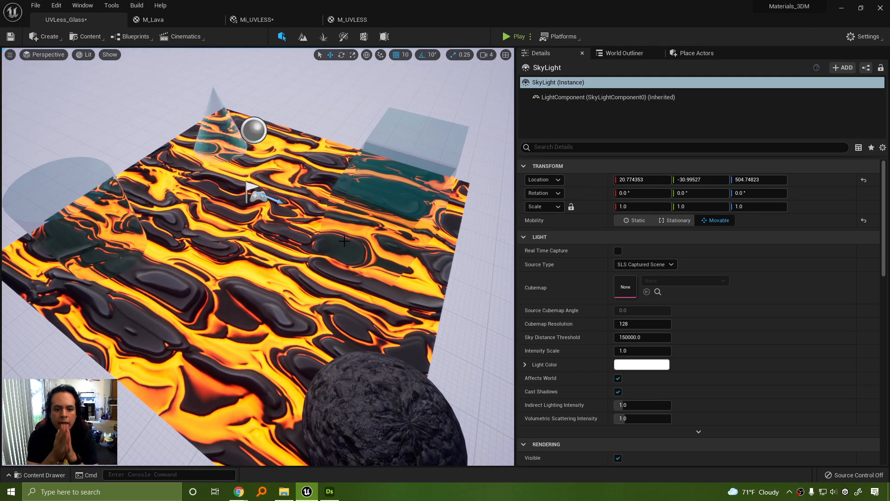
# Reset the Light Source directional light's intensity to its default of 10 lux and view the lava slab under it.
pyautogui.moveTo(244, 207); pyautogui.dragTo(250, 161, button='right')
pyautogui.click(334, 107)
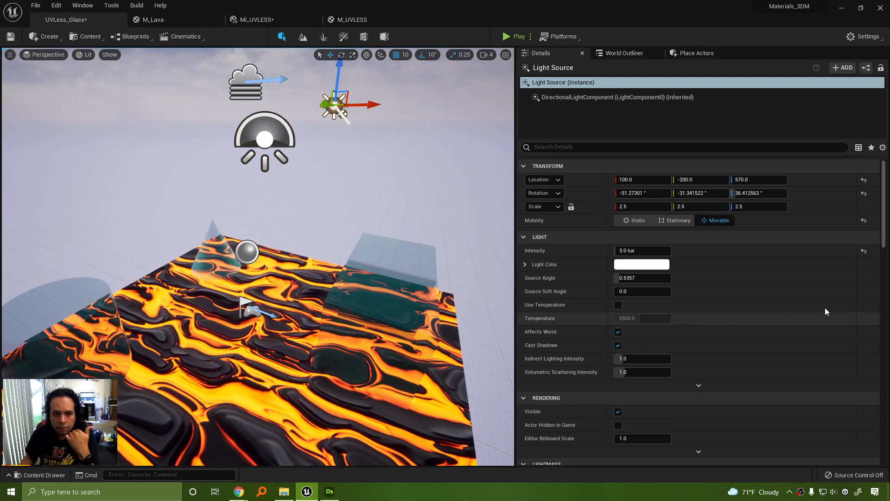
pyautogui.moveTo(291, 243)
pyautogui.mouseDown(button='right')
pyautogui.moveTo(345, 239)
pyautogui.moveTo(274, 237)
pyautogui.moveTo(291, 242)
pyautogui.mouseUp(button='right')
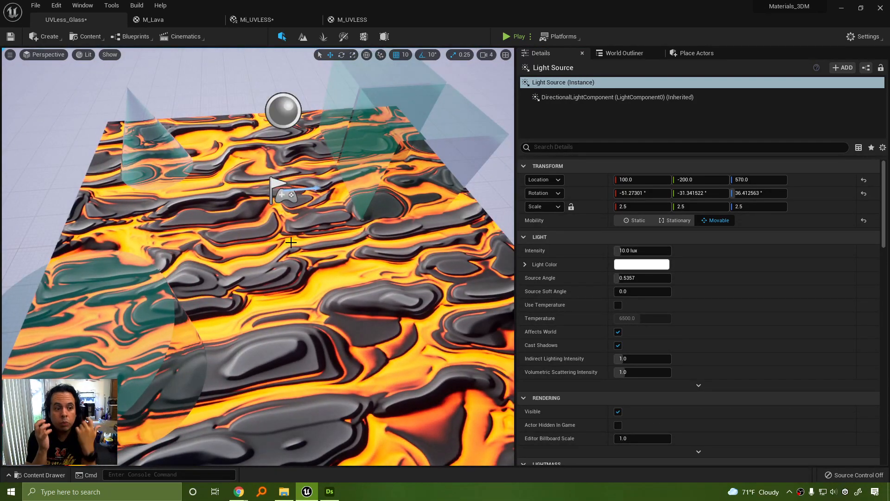
pyautogui.moveTo(303, 204); pyautogui.dragTo(303, 227, button='right')
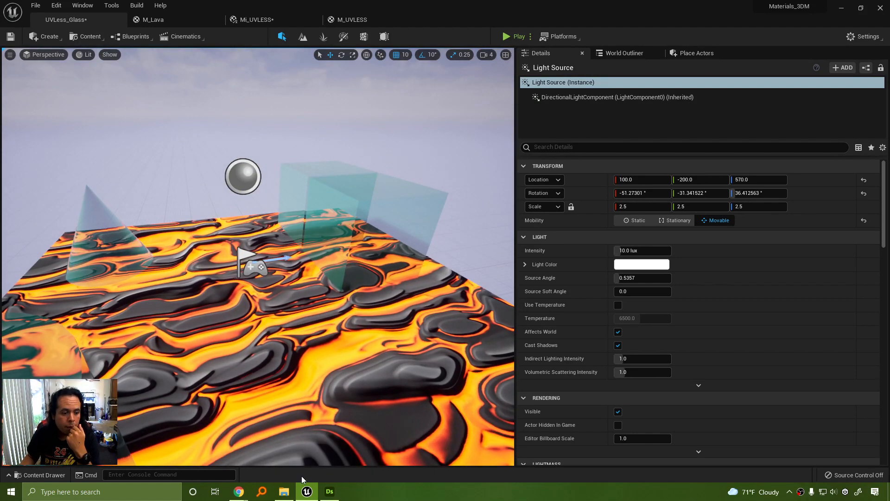
# Open the floor's Mi_Lava instance, turn its Switch parameter on, and preview the material on a plane.
pyautogui.click(338, 396)
pyautogui.doubleClick(655, 313)
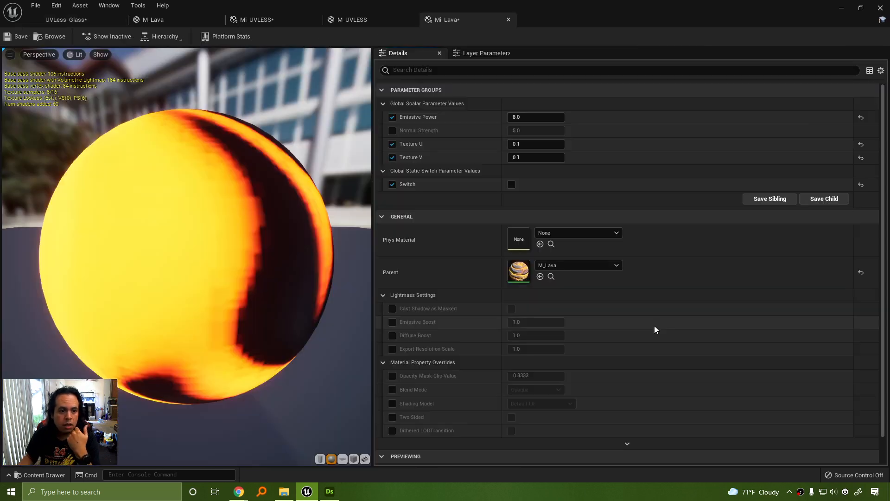
pyautogui.click(512, 185)
pyautogui.click(342, 459)
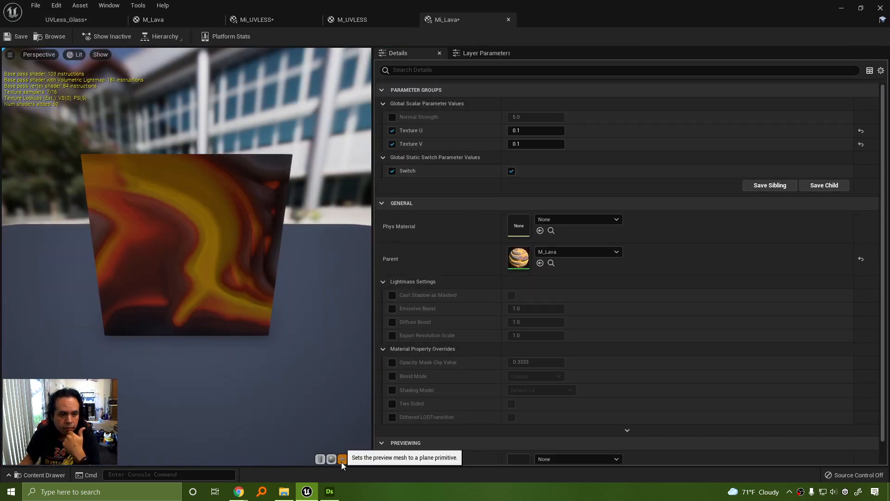
pyautogui.moveTo(318, 432); pyautogui.dragTo(116, 156)
# Return to the UVLess_Glass level, widen the viewport and examine the lava slab with the switch on.
pyautogui.click(63, 18)
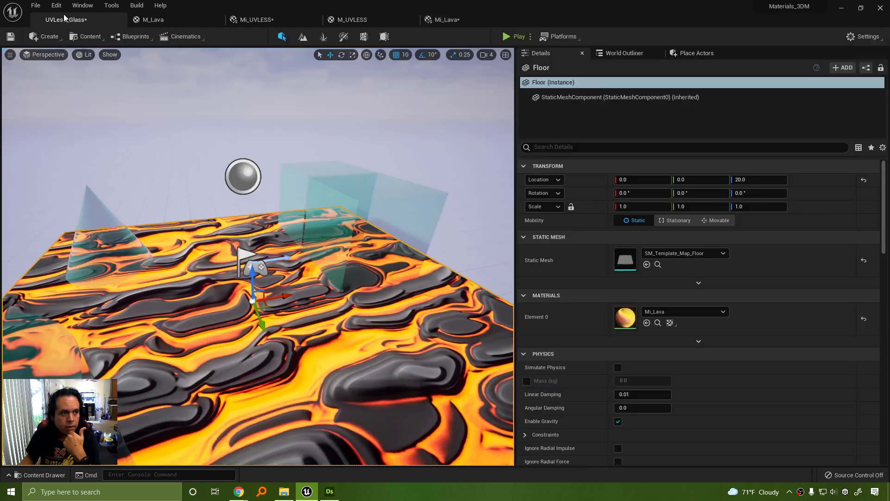
pyautogui.moveTo(254, 232); pyautogui.dragTo(233, 261, button='right')
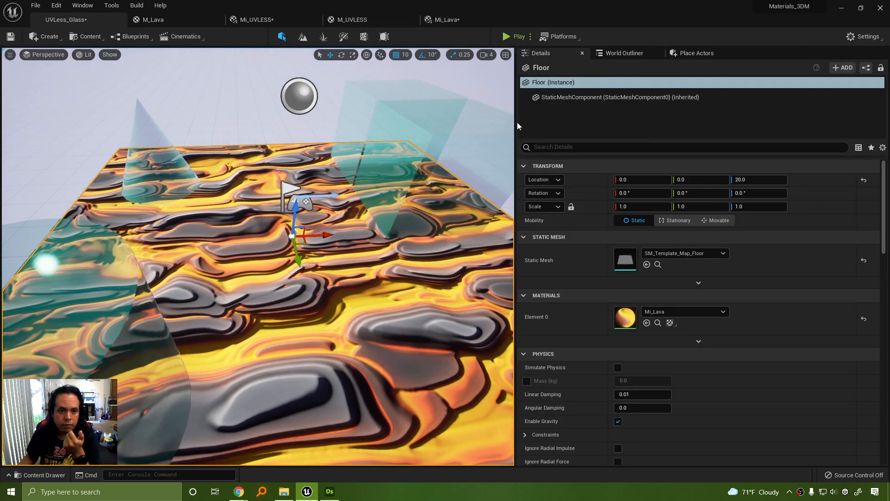
pyautogui.moveTo(515, 121); pyautogui.dragTo(697, 121)
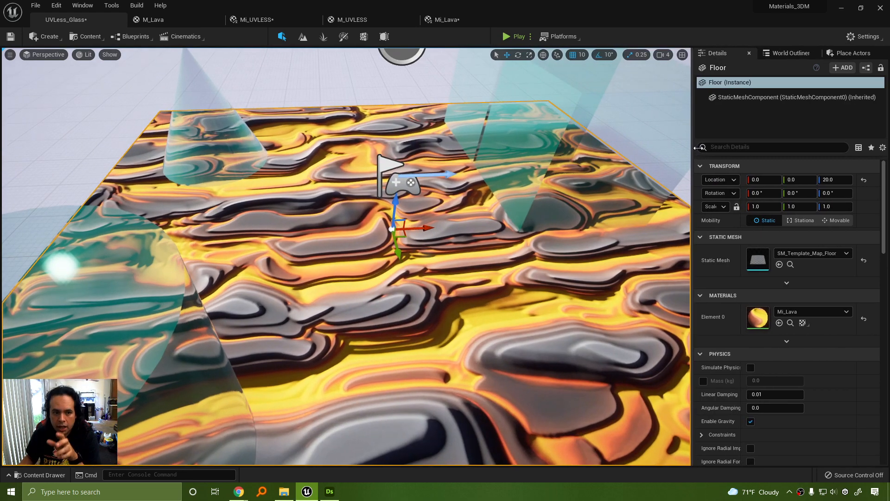
pyautogui.scroll(-2, 463, 245)
pyautogui.scroll(-4, 464, 244)
pyautogui.moveTo(464, 244)
pyautogui.mouseDown(button='right')
pyautogui.moveTo(465, 275)
pyautogui.moveTo(487, 253)
pyautogui.moveTo(480, 250)
pyautogui.mouseUp(button='right')
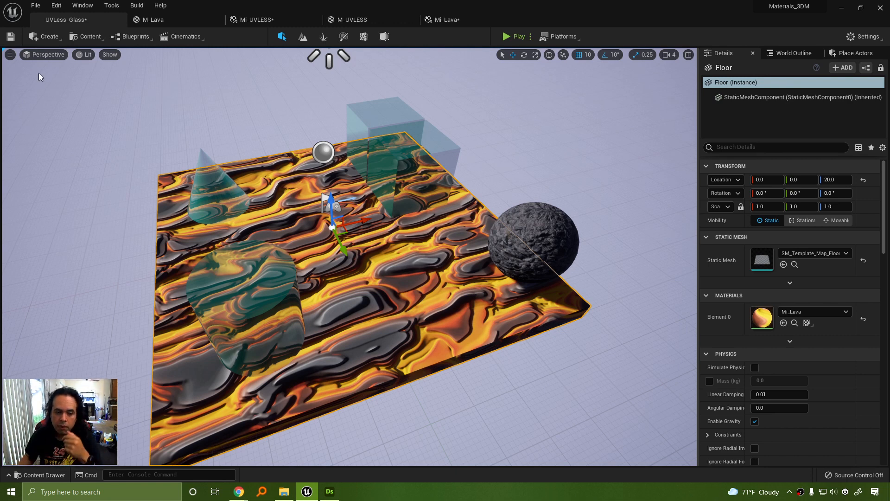
# Set Texture U and Texture V of the Mi_Lava instance to 5 and view the tiling on the slab.
pyautogui.doubleClick(769, 321)
pyautogui.click(528, 130)
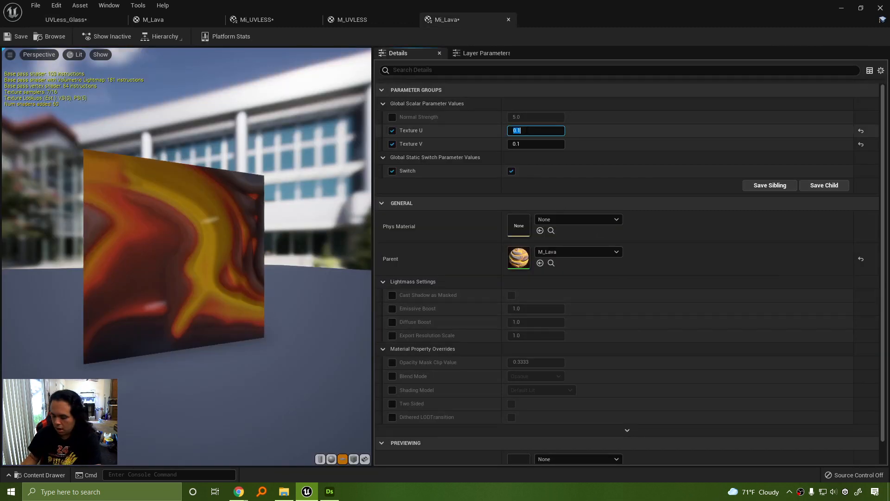
pyautogui.write('5')
pyautogui.press('Tab')
pyautogui.write('5')
pyautogui.press('Return')
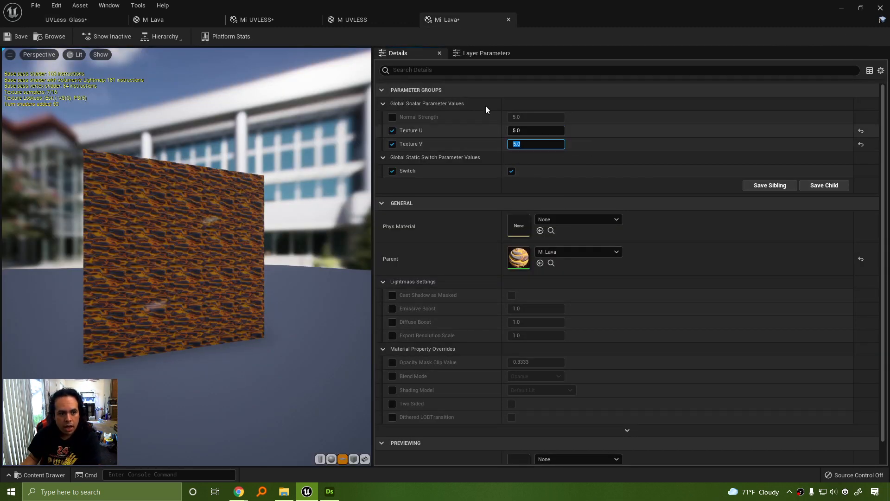
pyautogui.click(840, 9)
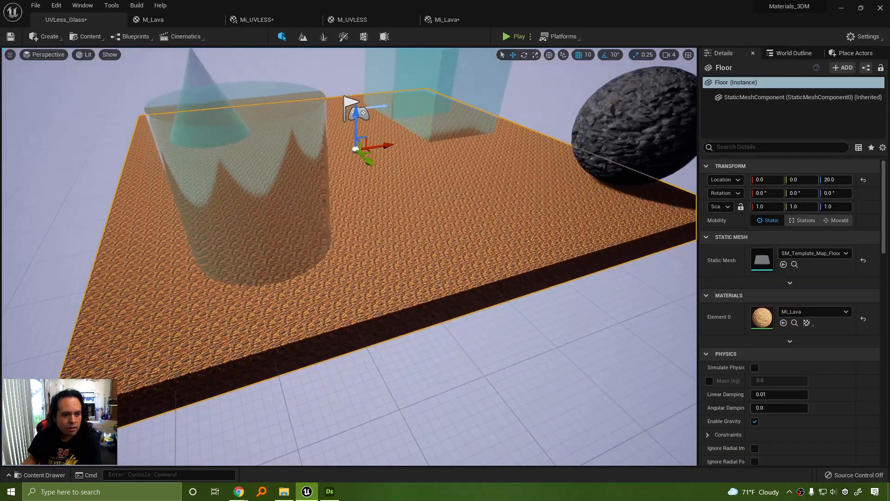
pyautogui.moveTo(178, 425); pyautogui.dragTo(163, 410, button='right')
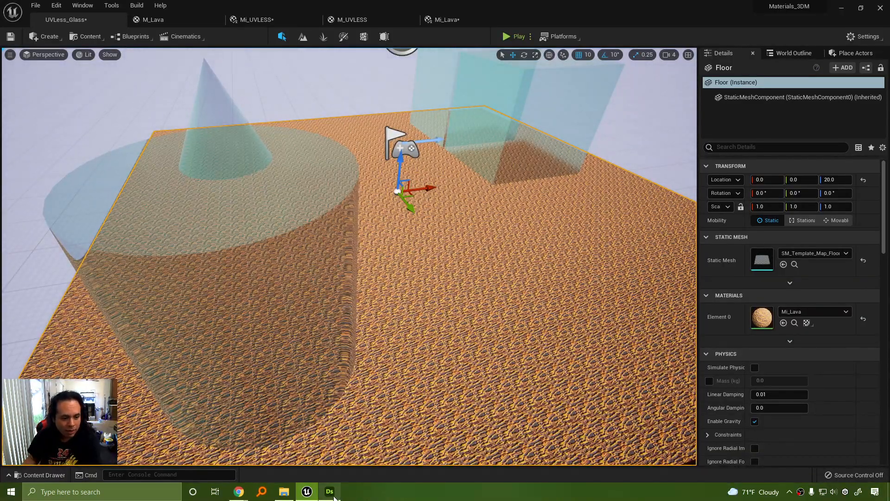
pyautogui.moveTo(330, 492)
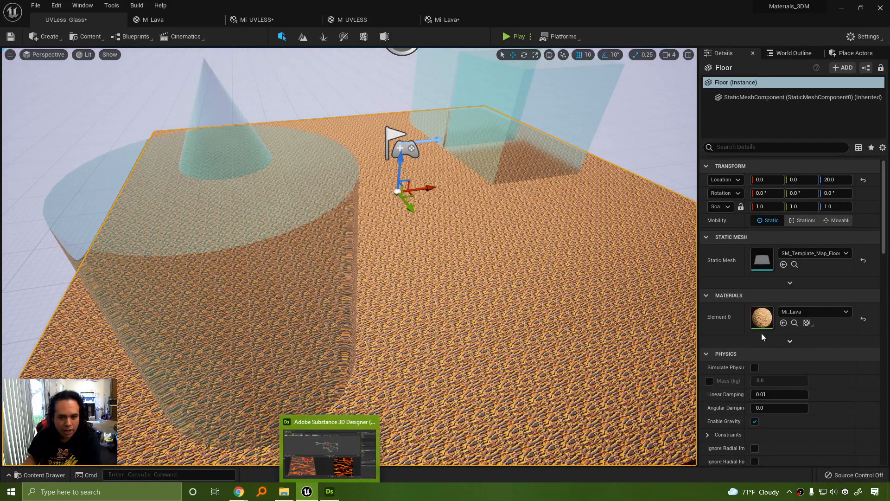
# Move the Mi_Lava instance editor out of the main window into its own window and return to the UVLess_Glass level.
pyautogui.doubleClick(761, 317)
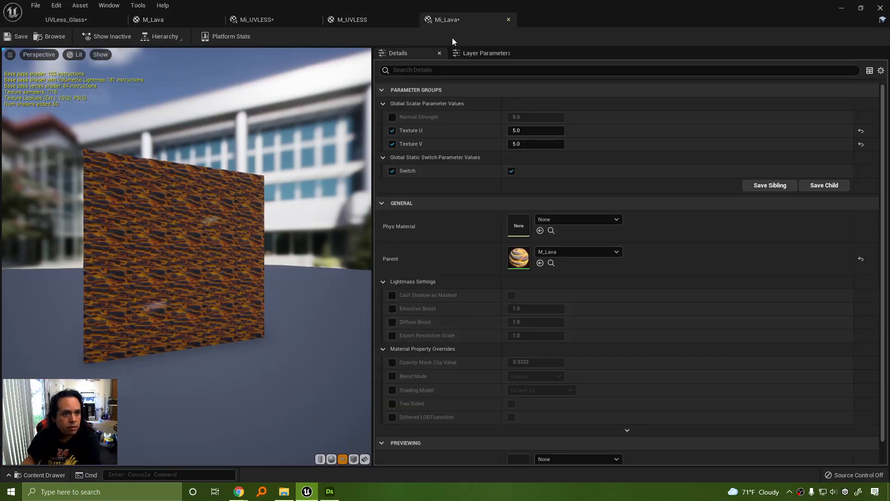
pyautogui.moveTo(455, 20); pyautogui.dragTo(889, 134)
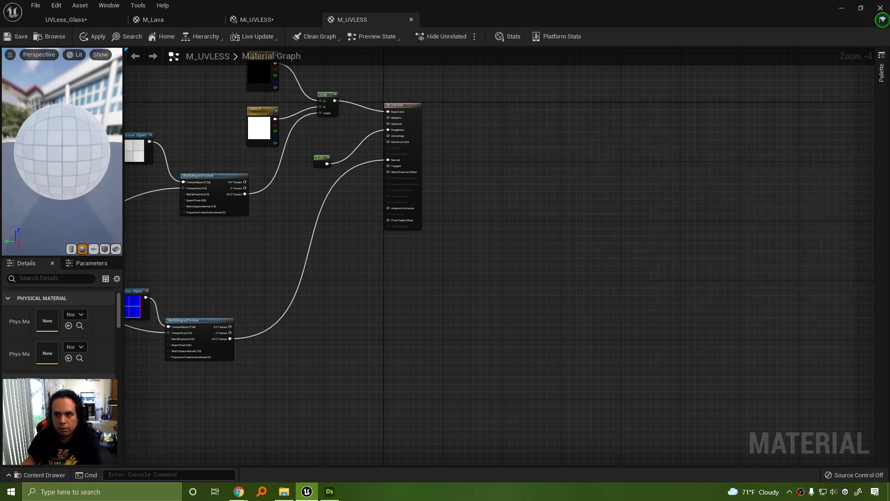
pyautogui.click(99, 20)
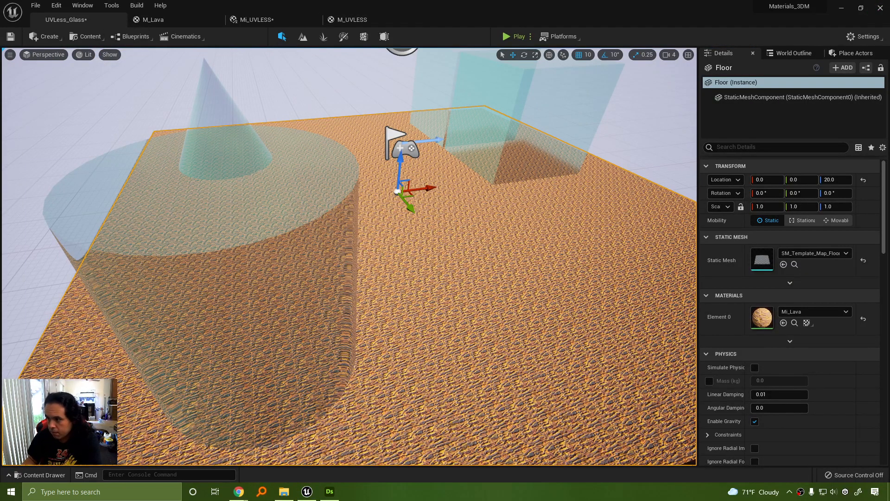
# Lower the Mi_Lava texture tiling to enlarge the lava pattern and examine the slab from close up and from a distance.
pyautogui.press('Return')
pyautogui.press('Return')
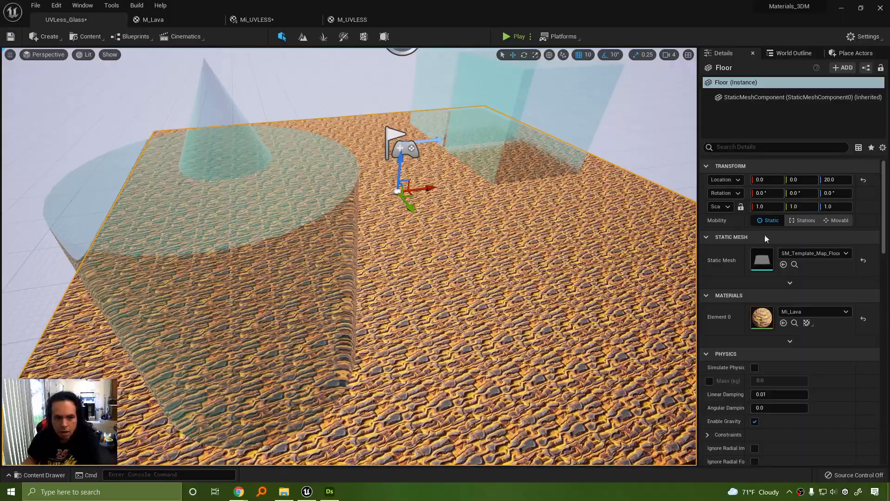
pyautogui.moveTo(593, 252); pyautogui.dragTo(579, 286, button='right')
pyautogui.press('s')
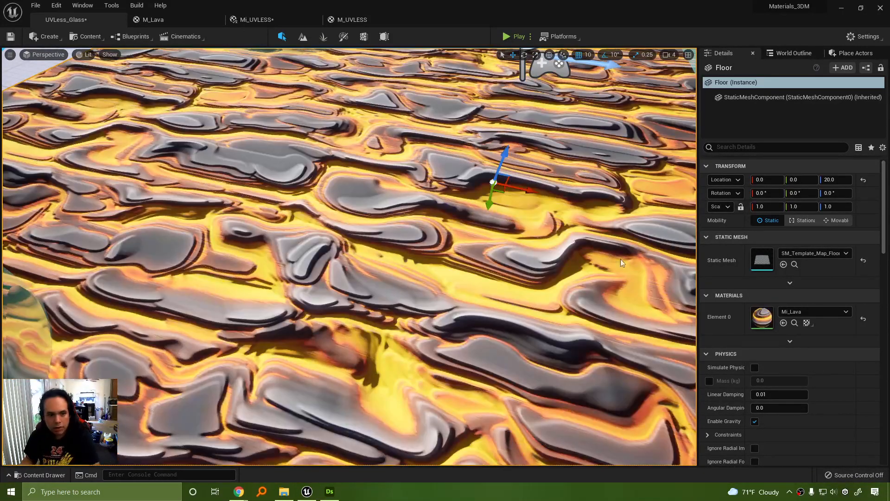
pyautogui.press('s')
pyautogui.moveTo(418, 241)
pyautogui.mouseDown(button='right')
pyautogui.moveTo(432, 190)
pyautogui.moveTo(417, 241)
pyautogui.mouseUp(button='right')
pyautogui.press('a')
pyautogui.moveTo(454, 296); pyautogui.dragTo(512, 287, button='right')
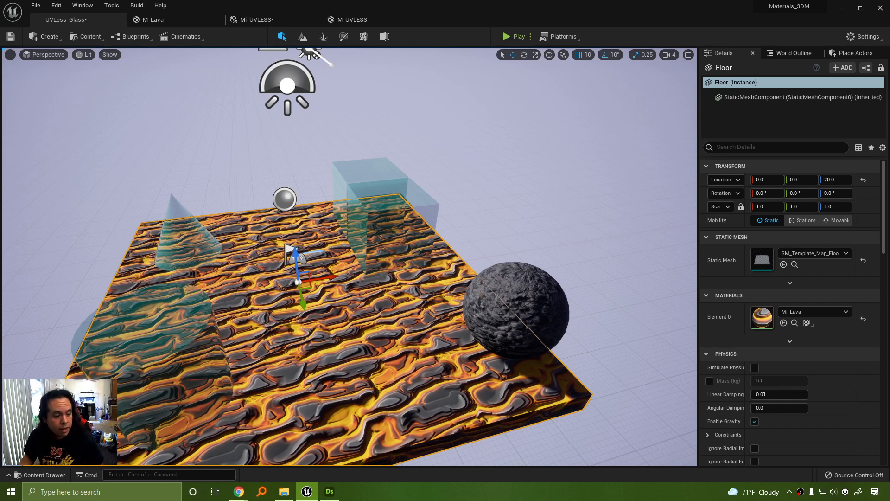
# Assign the Mi_Lava instance from the Demo_160 folder to the sphere at the slab's corner.
pyautogui.click(55, 475)
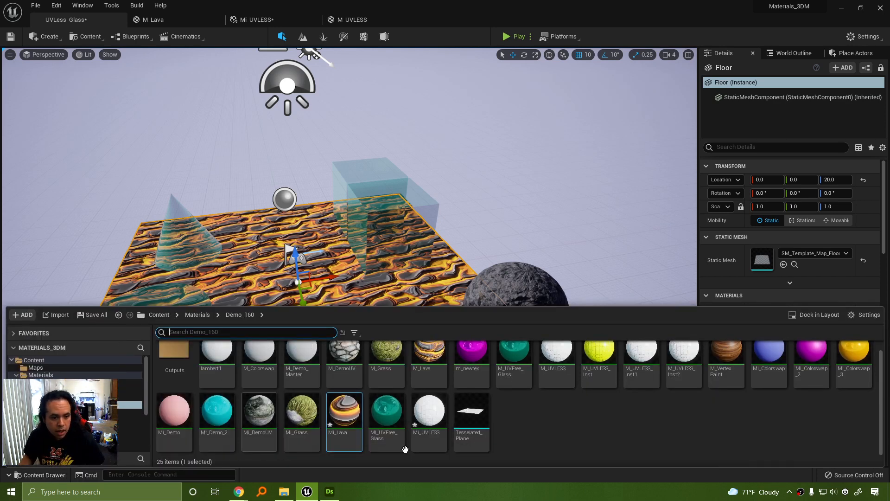
pyautogui.moveTo(344, 418); pyautogui.dragTo(530, 287)
pyautogui.moveTo(530, 288); pyautogui.dragTo(524, 249, button='right')
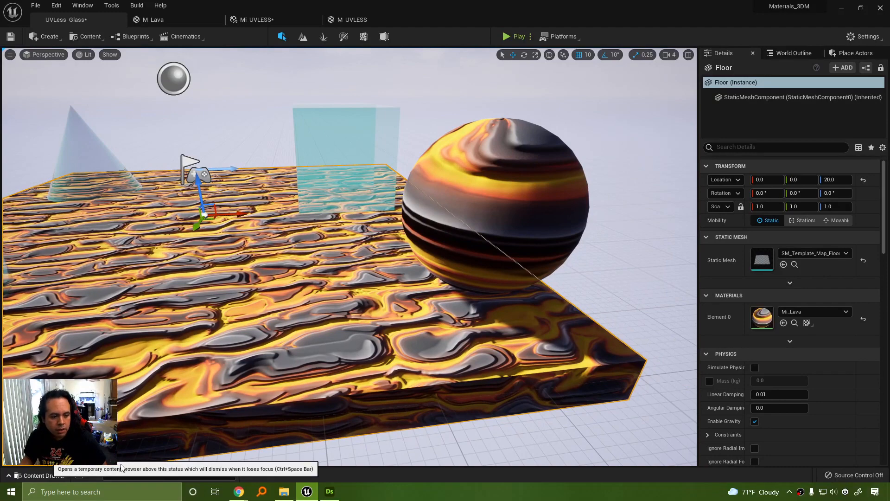
# Scale the sphere uniformly down to 1.25.
pyautogui.click(52, 474)
pyautogui.moveTo(627, 240); pyautogui.dragTo(645, 245, button='right')
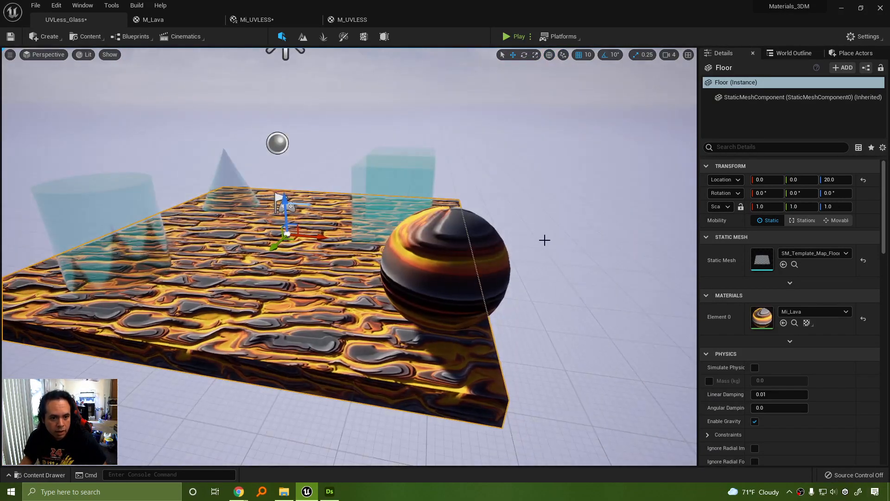
pyautogui.click(492, 253)
pyautogui.press('r')
pyautogui.moveTo(442, 269)
pyautogui.mouseDown()
pyautogui.moveTo(466, 252)
pyautogui.moveTo(435, 275)
pyautogui.mouseUp()
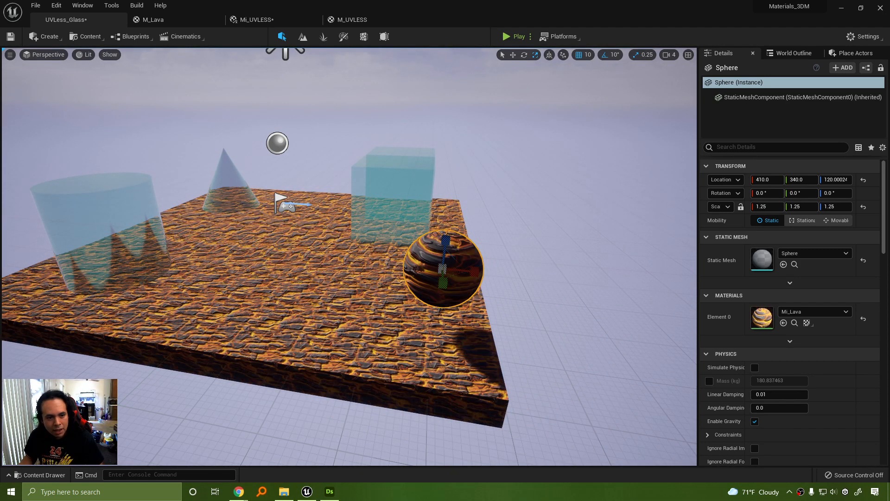
# Frame the sphere and examine the lava pattern on the slab around the glass shapes.
pyautogui.press('f')
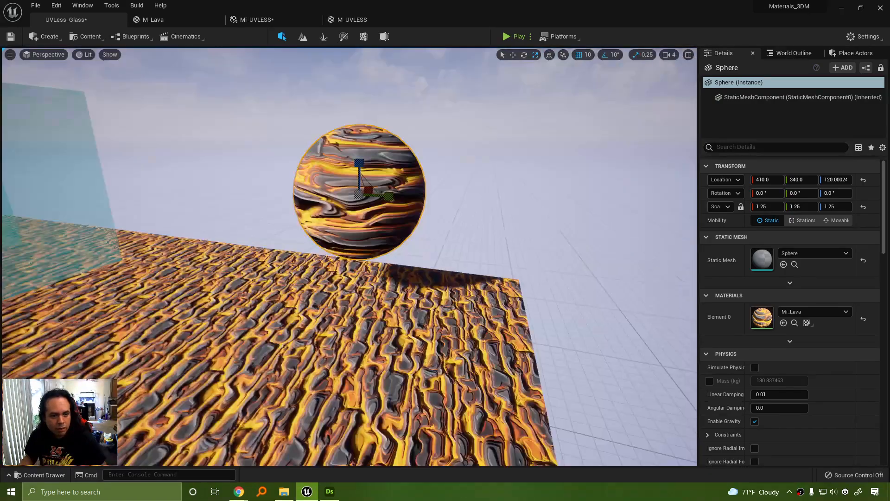
pyautogui.moveTo(359, 256); pyautogui.dragTo(209, 292, button='right')
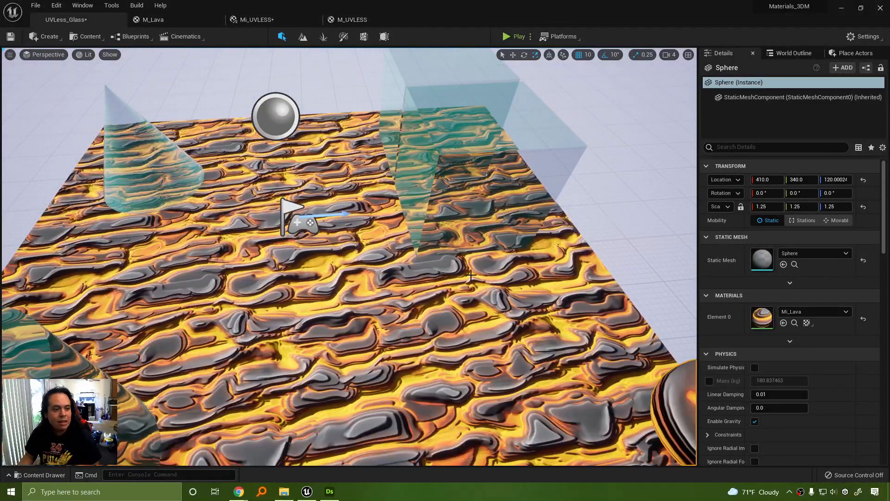
pyautogui.moveTo(472, 275); pyautogui.dragTo(466, 249, button='right')
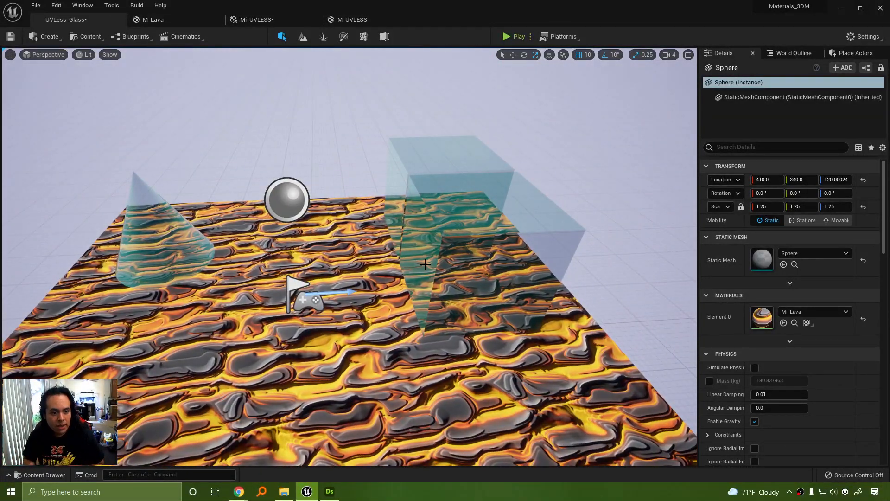